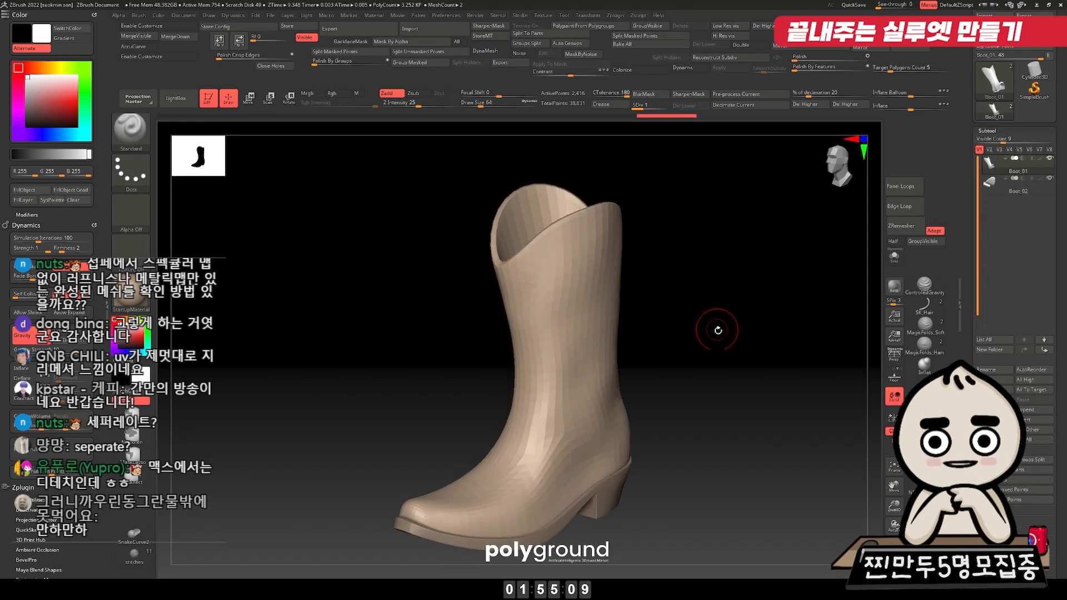
# Step: Select the ClothMove sculpting brush for the boot
pyautogui.keyDown('shift'); pyautogui.moveTo(718, 330); pyautogui.dragTo(755, 343); pyautogui.keyUp('shift')
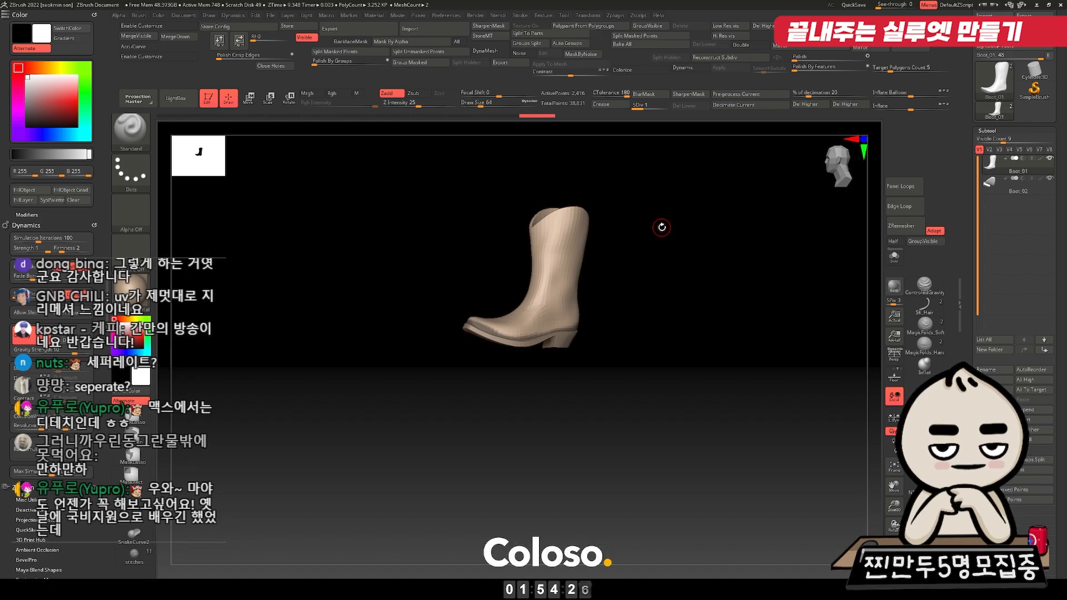
pyautogui.press('b')
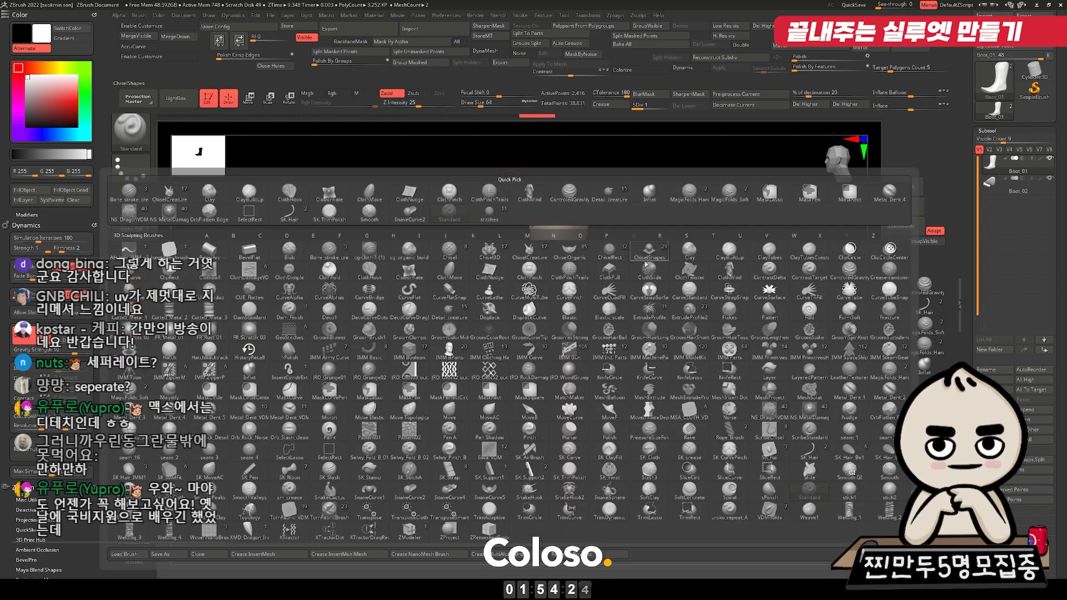
pyautogui.press('b')
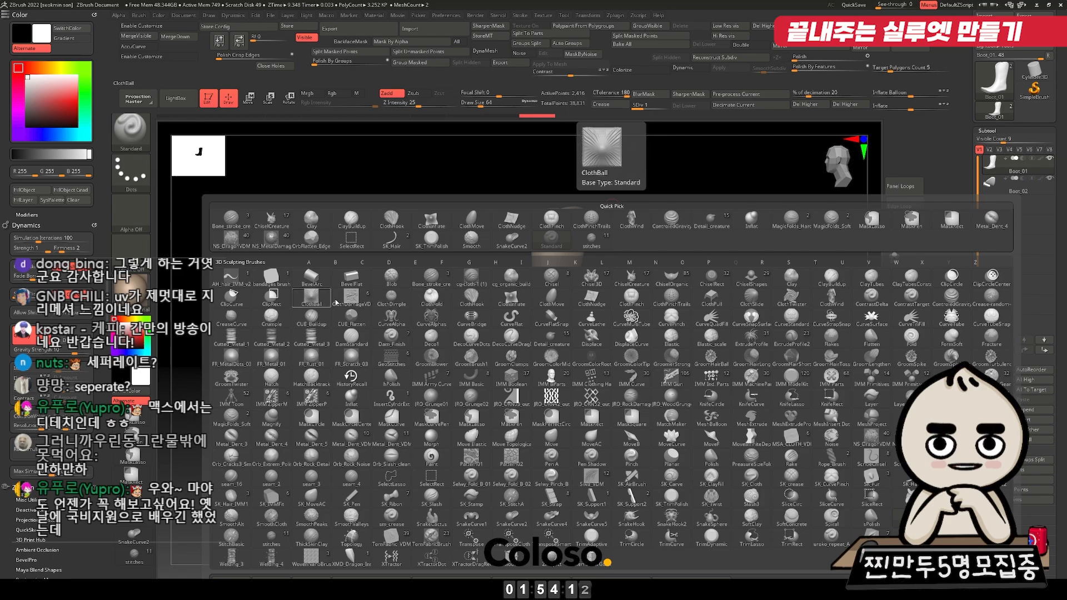
pyautogui.click(551, 293)
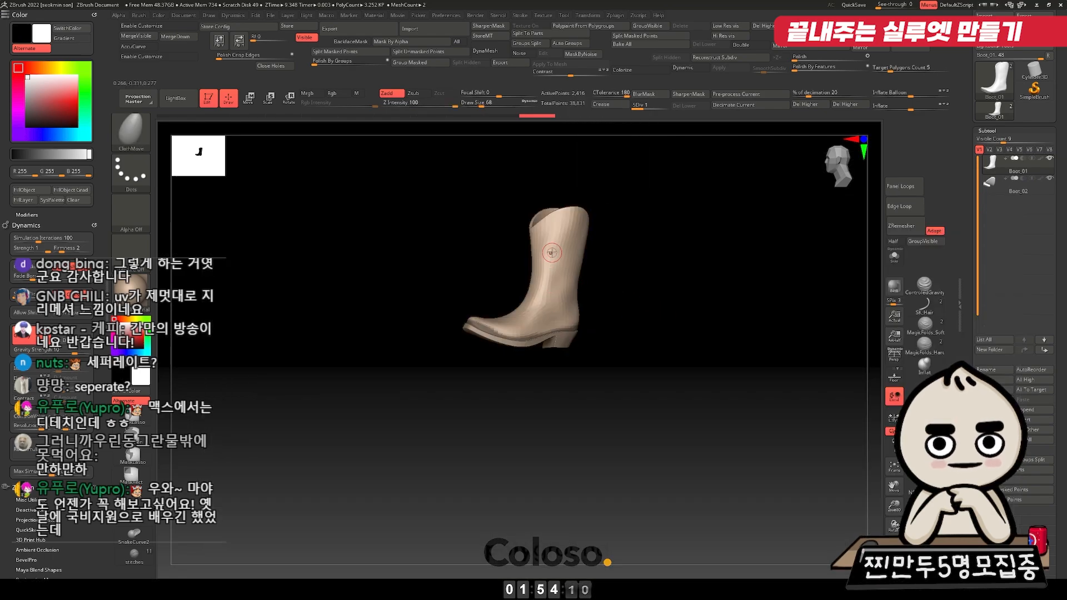
# Step: Try pulling cloth folds into the boot shaft with the ClothMove brush, undoing each trial stroke
pyautogui.keyDown('ctrl'); pyautogui.moveTo(591, 237); pyautogui.dragTo(613, 267, button='right'); pyautogui.keyUp('ctrl')
pyautogui.keyDown('alt'); pyautogui.moveTo(613, 267); pyautogui.dragTo(639, 334, button='right'); pyautogui.keyUp('alt')
pyautogui.moveTo(941, 380)
pyautogui.keyDown('ctrl'); pyautogui.mouseDown()
pyautogui.moveTo(942, 459)
pyautogui.moveTo(941, 117)
pyautogui.moveTo(939, 141)
pyautogui.mouseUp(); pyautogui.keyUp('ctrl')
pyautogui.moveTo(679, 343); pyautogui.dragTo(670, 341, button='right')
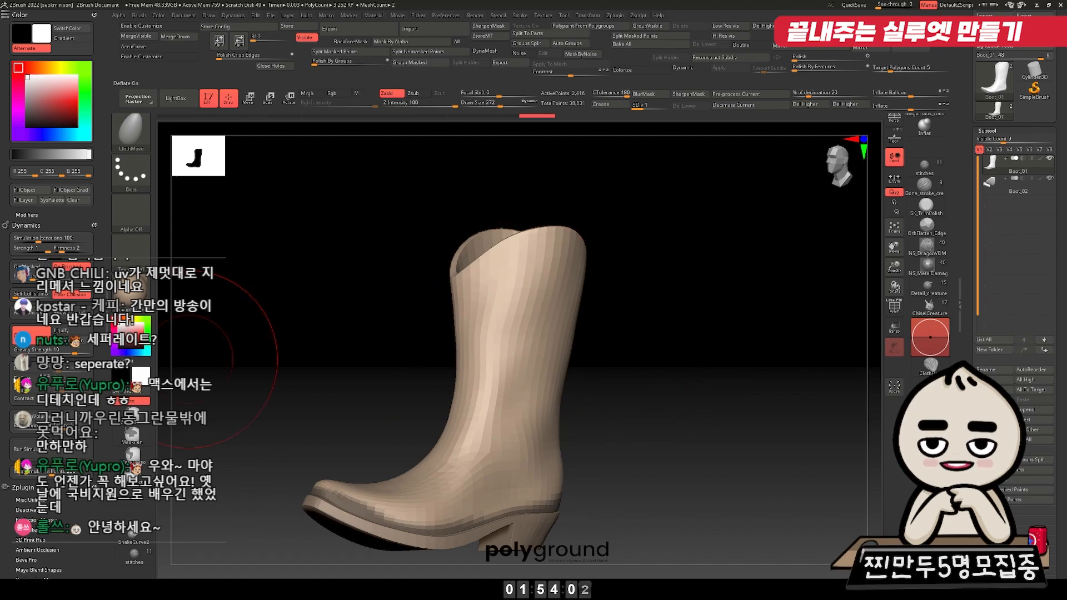
pyautogui.moveTo(524, 299); pyautogui.dragTo(521, 339)
pyautogui.moveTo(608, 346)
pyautogui.mouseDown(button='right')
pyautogui.moveTo(557, 407)
pyautogui.moveTo(634, 374)
pyautogui.moveTo(626, 361)
pyautogui.mouseUp(button='right')
pyautogui.hotkey('ctrl', 'z')
pyautogui.hotkey('ctrl', 'z')
pyautogui.moveTo(565, 354); pyautogui.dragTo(568, 364)
pyautogui.hotkey('ctrl', 'z')
pyautogui.moveTo(647, 300)
pyautogui.mouseDown(button='right')
pyautogui.moveTo(655, 286)
pyautogui.moveTo(664, 299)
pyautogui.moveTo(616, 267)
pyautogui.mouseUp(button='right')
pyautogui.hotkey('ctrl', 'z')
pyautogui.moveTo(617, 267)
pyautogui.mouseDown(button='right')
pyautogui.moveTo(650, 289)
pyautogui.moveTo(639, 288)
pyautogui.mouseUp(button='right')
pyautogui.moveTo(523, 289); pyautogui.dragTo(522, 313)
pyautogui.moveTo(609, 320)
pyautogui.mouseDown(button='right')
pyautogui.moveTo(658, 324)
pyautogui.moveTo(607, 309)
pyautogui.moveTo(628, 326)
pyautogui.mouseUp(button='right')
pyautogui.hotkey('ctrl', 'z')
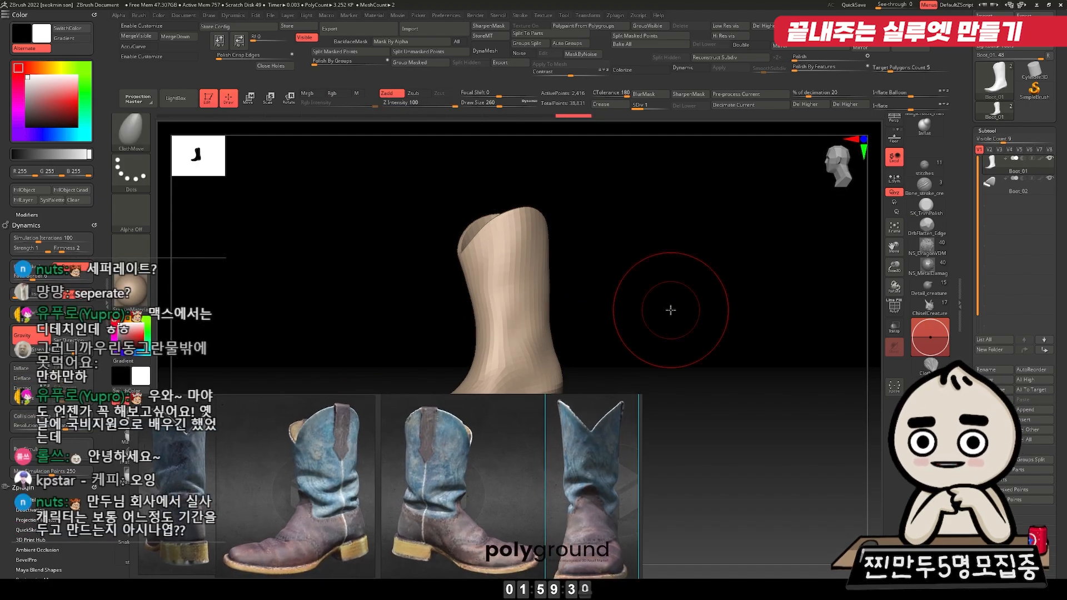
# Step: Lock the boot reference canvas, shift it down and trim its window edges so it sits below the framed boot model
pyautogui.press('f')
pyautogui.moveTo(669, 256); pyautogui.dragTo(679, 241)
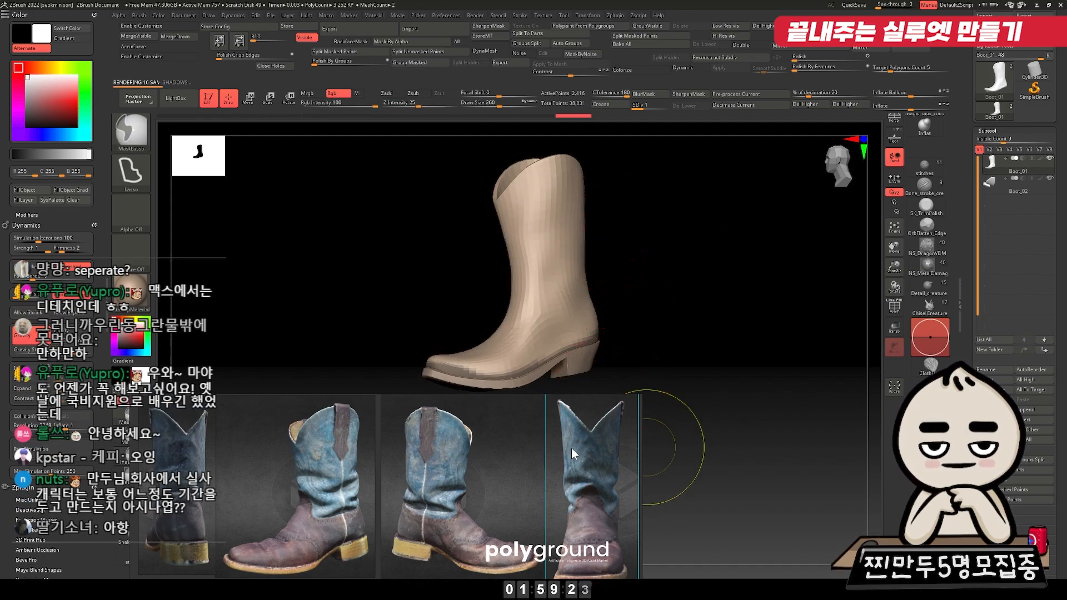
pyautogui.moveTo(686, 354); pyautogui.dragTo(670, 378)
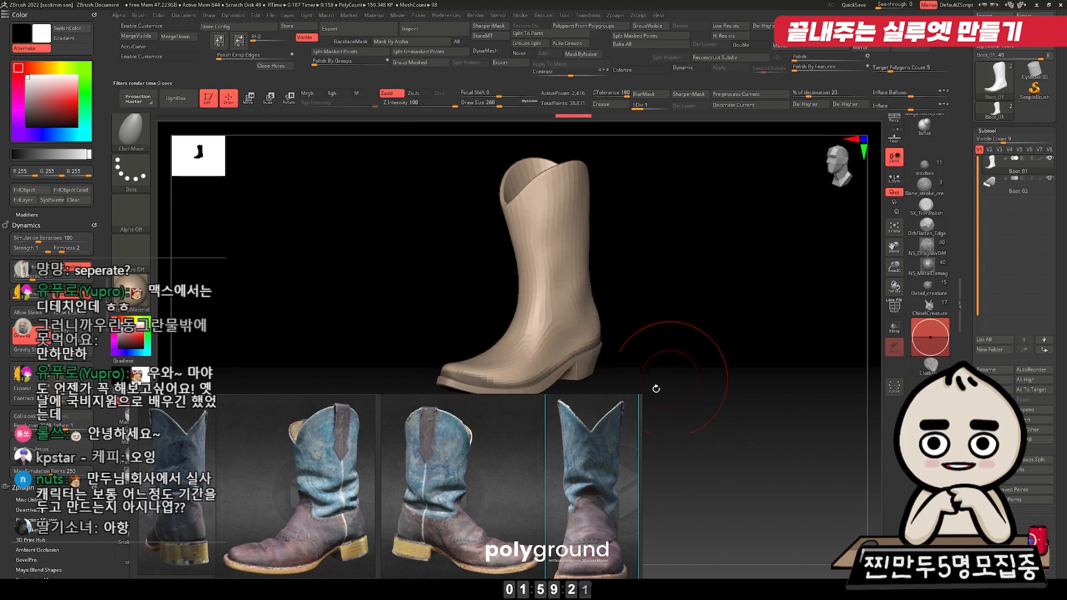
pyautogui.hotkey('ctrl', 'r')
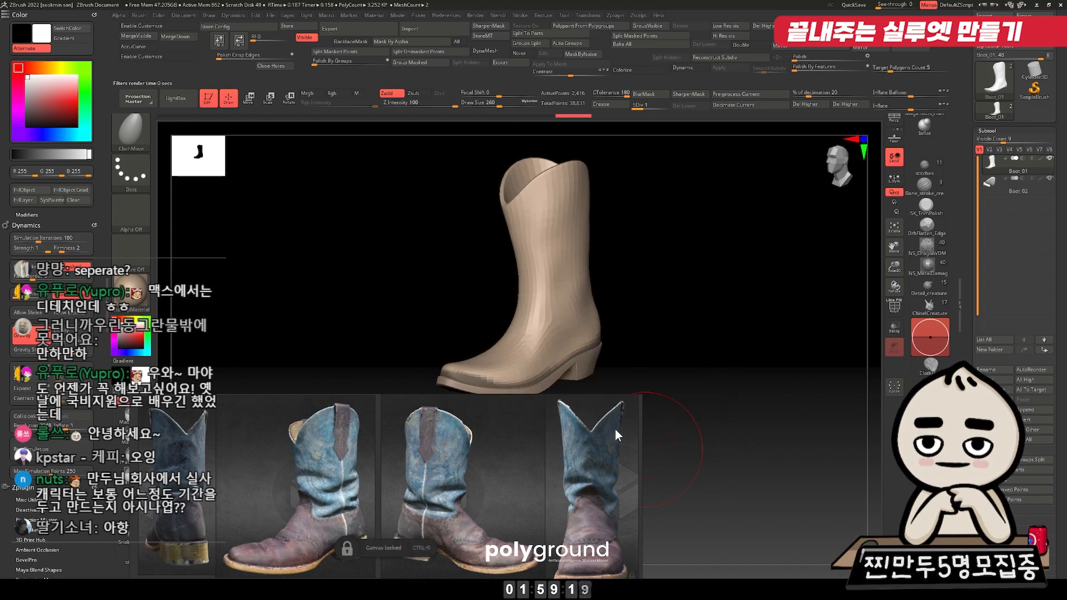
pyautogui.moveTo(639, 458); pyautogui.dragTo(624, 460)
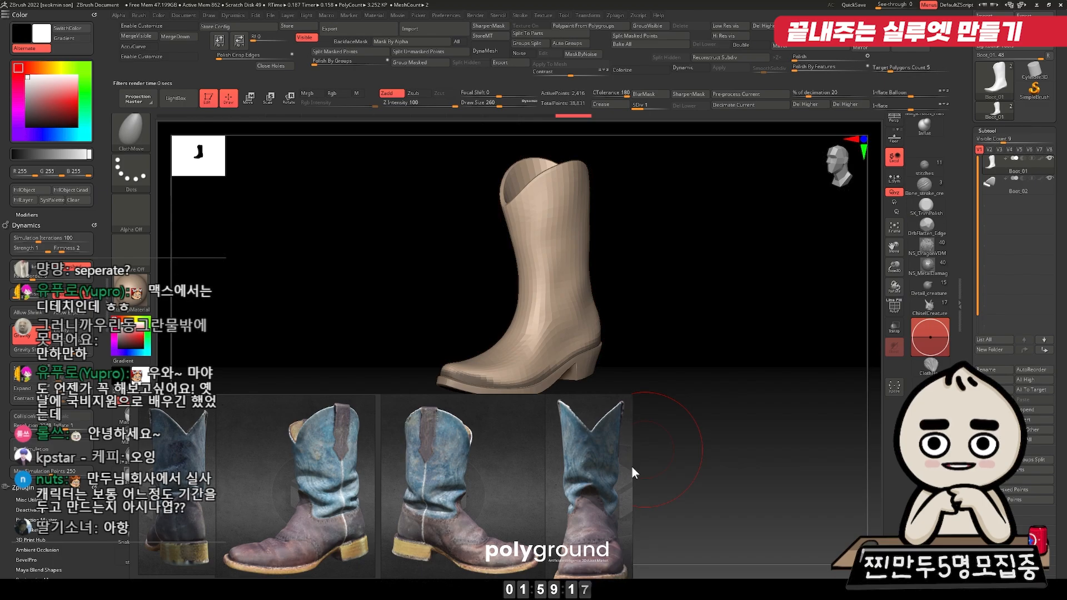
pyautogui.moveTo(652, 250)
pyautogui.mouseDown()
pyautogui.moveTo(650, 265)
pyautogui.moveTo(675, 244)
pyautogui.moveTo(663, 243)
pyautogui.mouseUp()
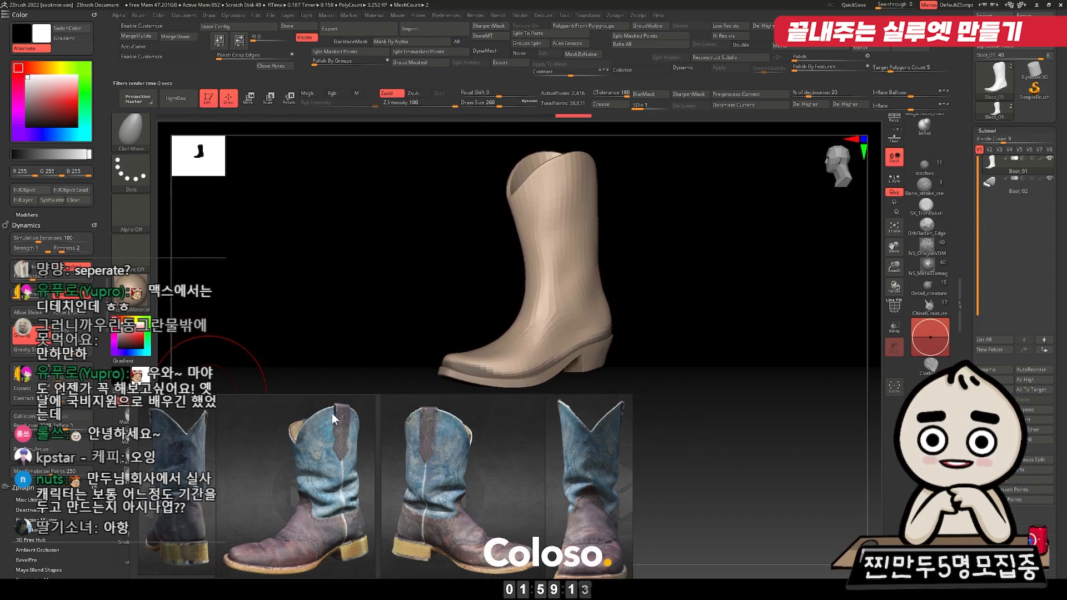
pyautogui.moveTo(348, 436); pyautogui.dragTo(343, 450, button='right')
pyautogui.moveTo(628, 278); pyautogui.dragTo(611, 273)
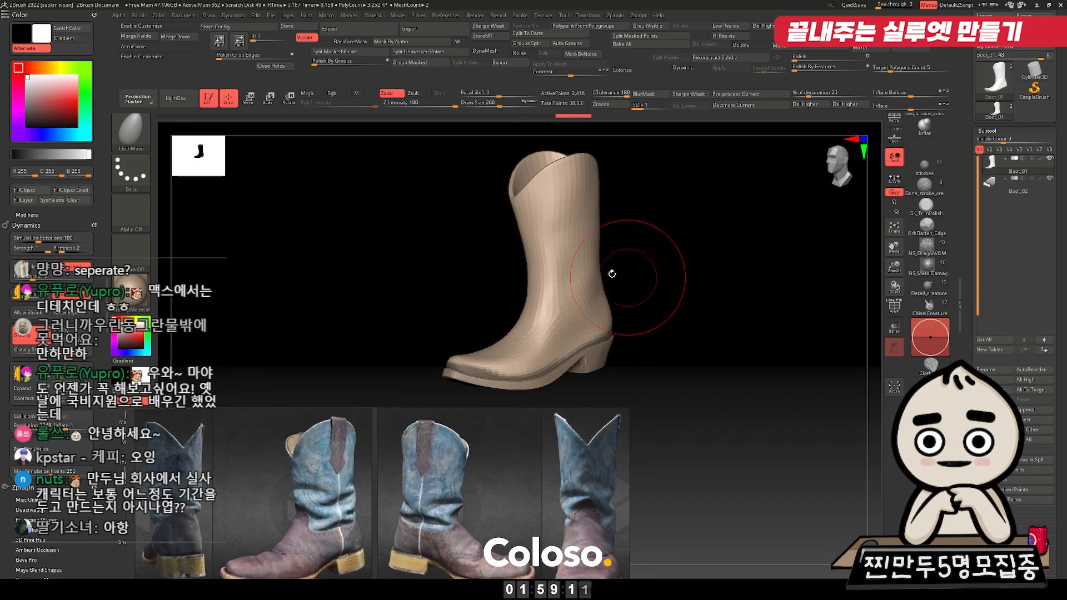
pyautogui.moveTo(369, 409); pyautogui.dragTo(369, 415)
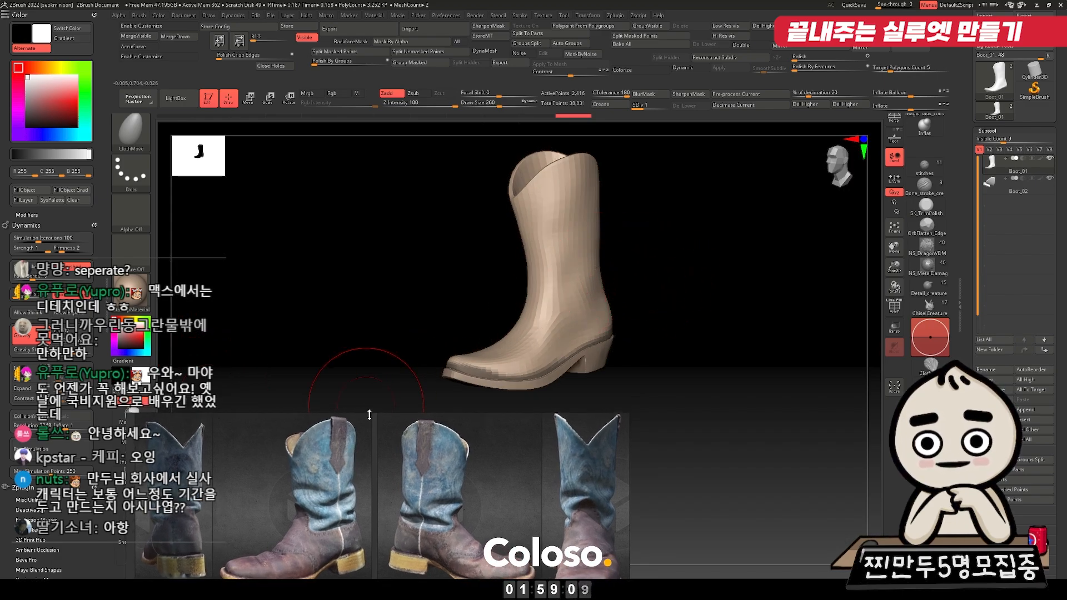
pyautogui.moveTo(677, 310); pyautogui.dragTo(570, 326)
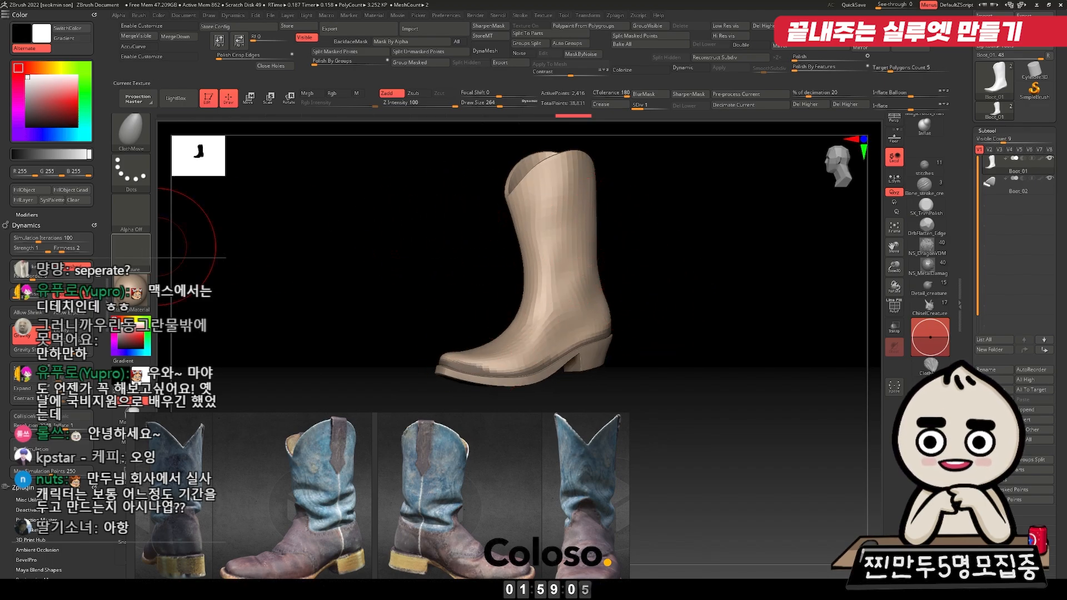
pyautogui.moveTo(367, 281); pyautogui.dragTo(404, 267)
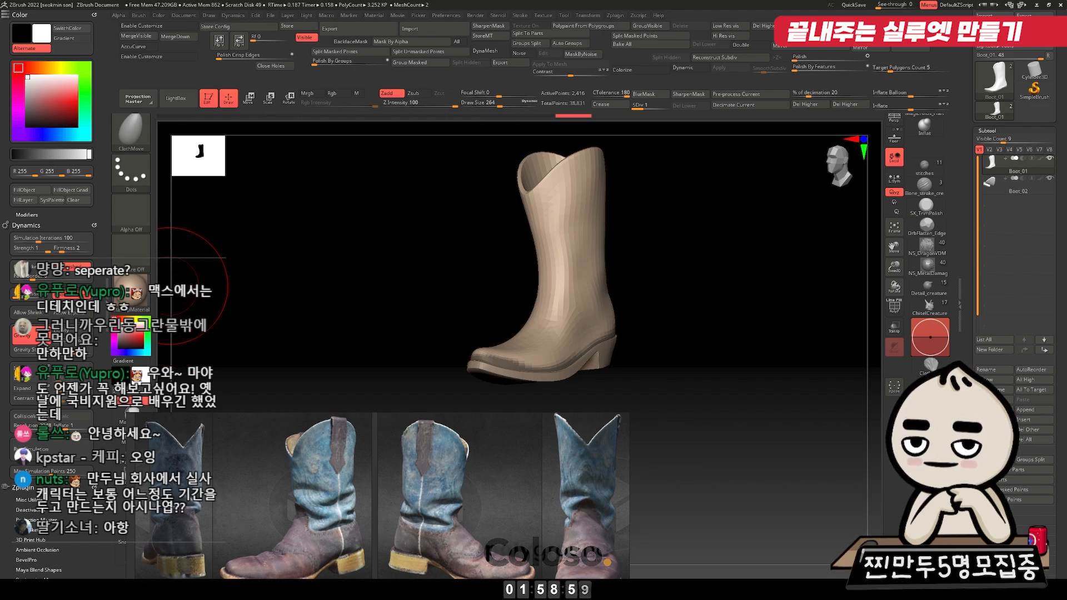
# Step: Try running the Dynamics gravity simulation on the whole unmasked boot from different view angles, undoing each run
pyautogui.click(57, 447)
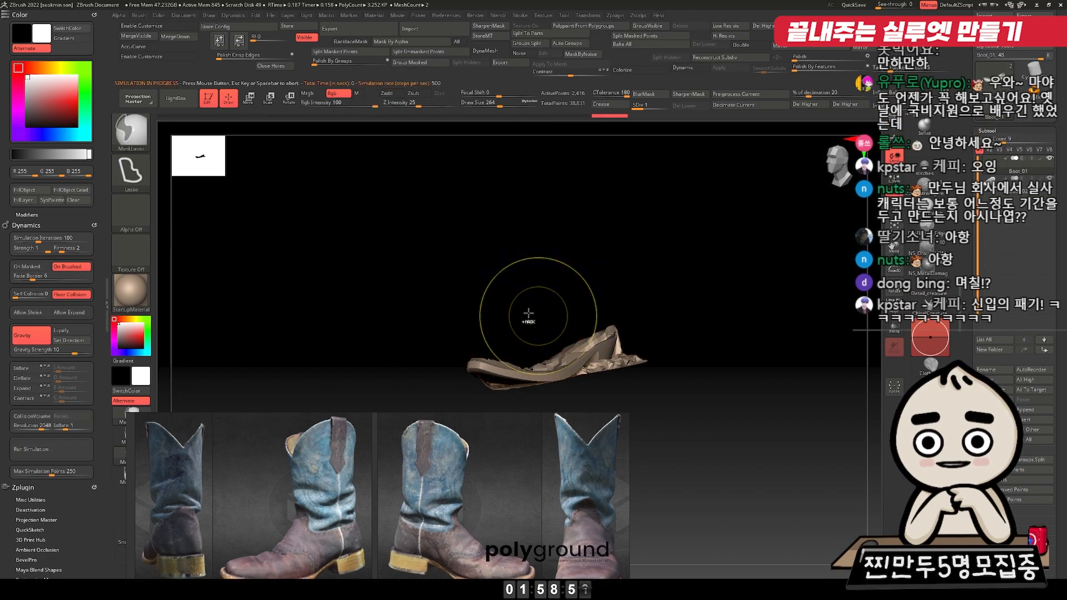
pyautogui.click(71, 445)
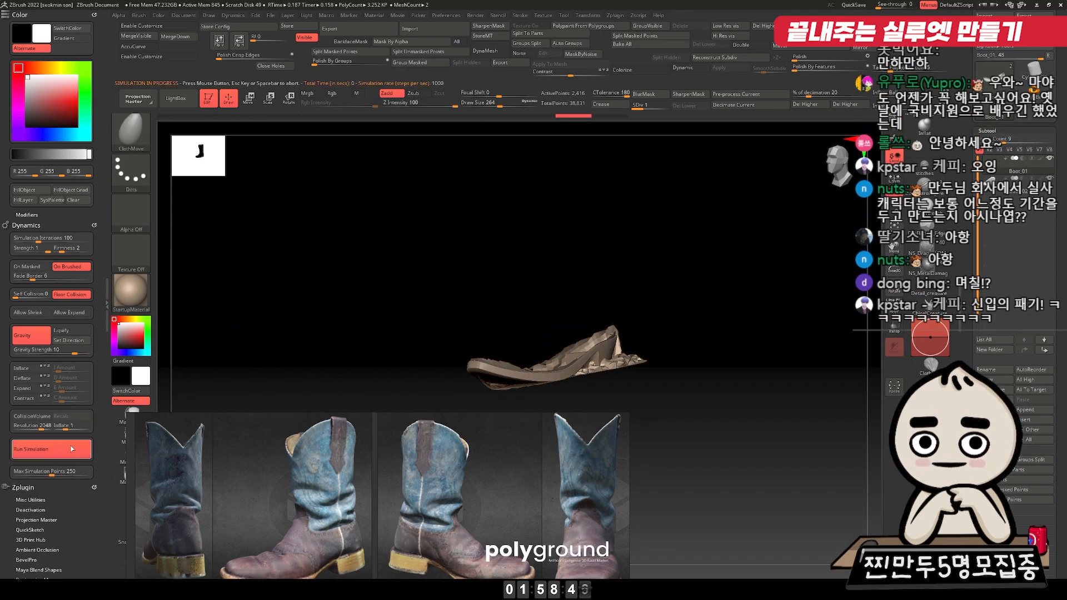
pyautogui.hotkey('ctrl', 'z')
pyautogui.click(56, 449)
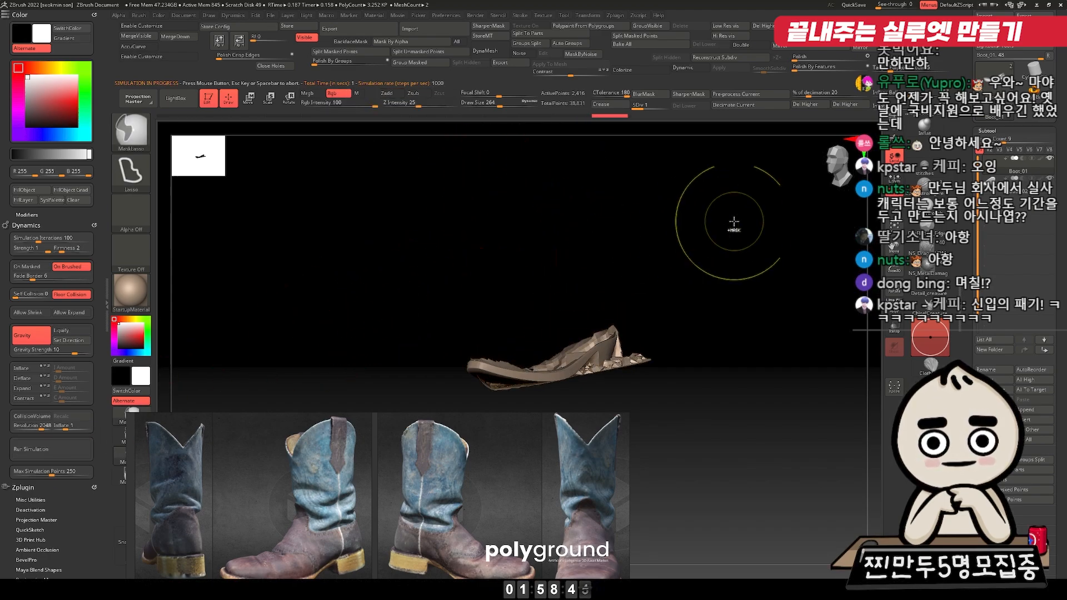
pyautogui.hotkey('ctrl', 'z')
pyautogui.moveTo(600, 163)
pyautogui.keyDown('alt'); pyautogui.mouseDown()
pyautogui.moveTo(602, 266)
pyautogui.moveTo(662, 251)
pyautogui.moveTo(648, 200)
pyautogui.mouseUp(); pyautogui.keyUp('alt')
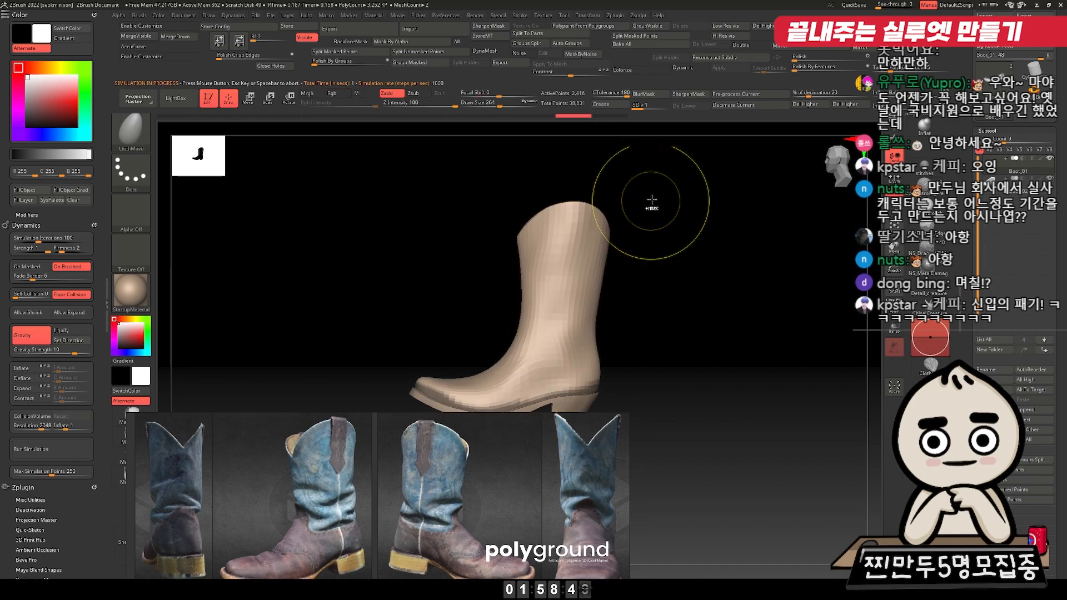
pyautogui.moveTo(488, 541); pyautogui.dragTo(491, 514, button='right')
pyautogui.moveTo(711, 273); pyautogui.dragTo(731, 220, button='right')
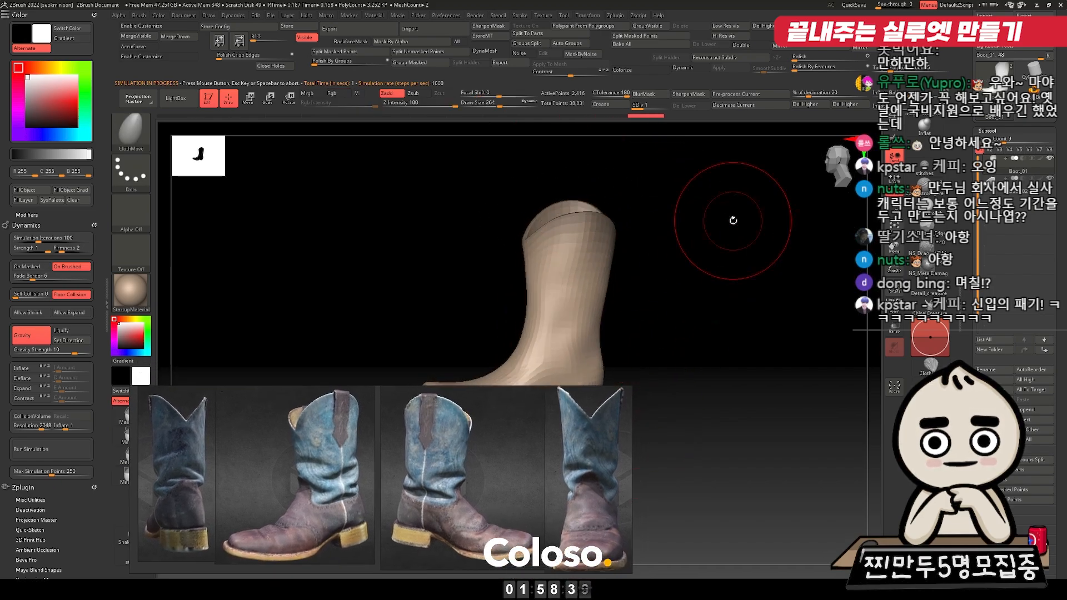
pyautogui.keyDown('ctrl'); pyautogui.moveTo(488, 257); pyautogui.dragTo(413, 225, button='right'); pyautogui.keyUp('ctrl')
pyautogui.click(47, 448)
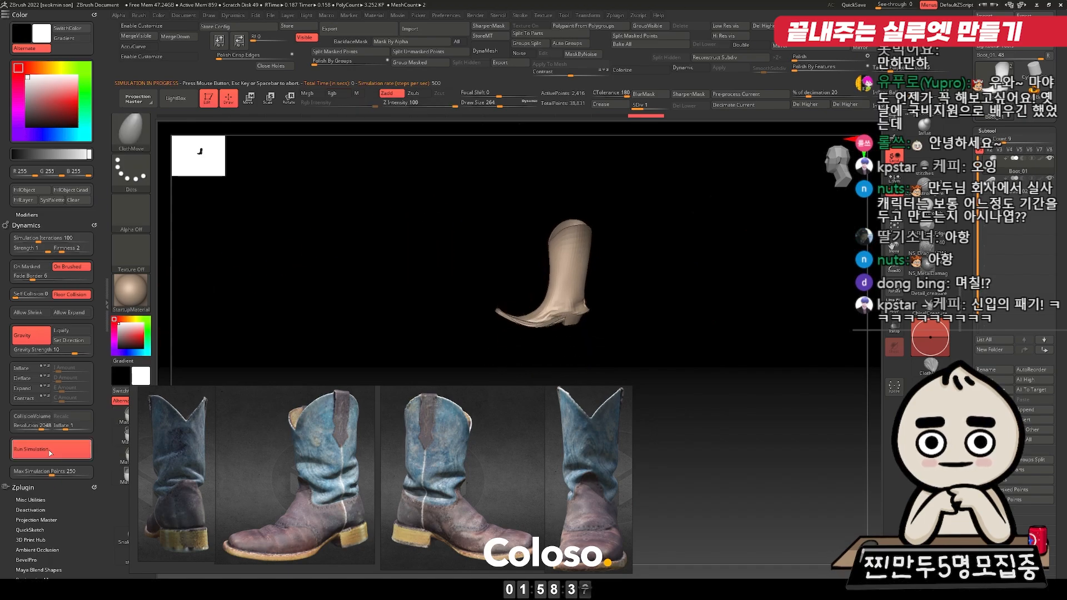
pyautogui.click(48, 447)
pyautogui.hotkey('ctrl', 'z')
# Step: Set the gravity strength to 0.5 and test the simulation on the unmasked boot, undoing the run
pyautogui.press('f')
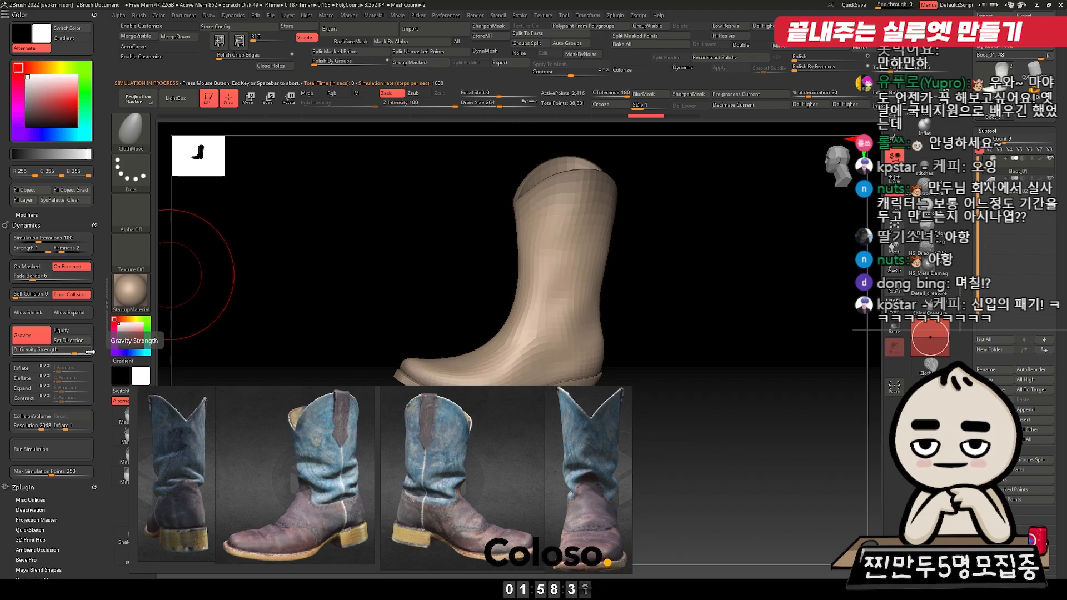
pyautogui.press('space')
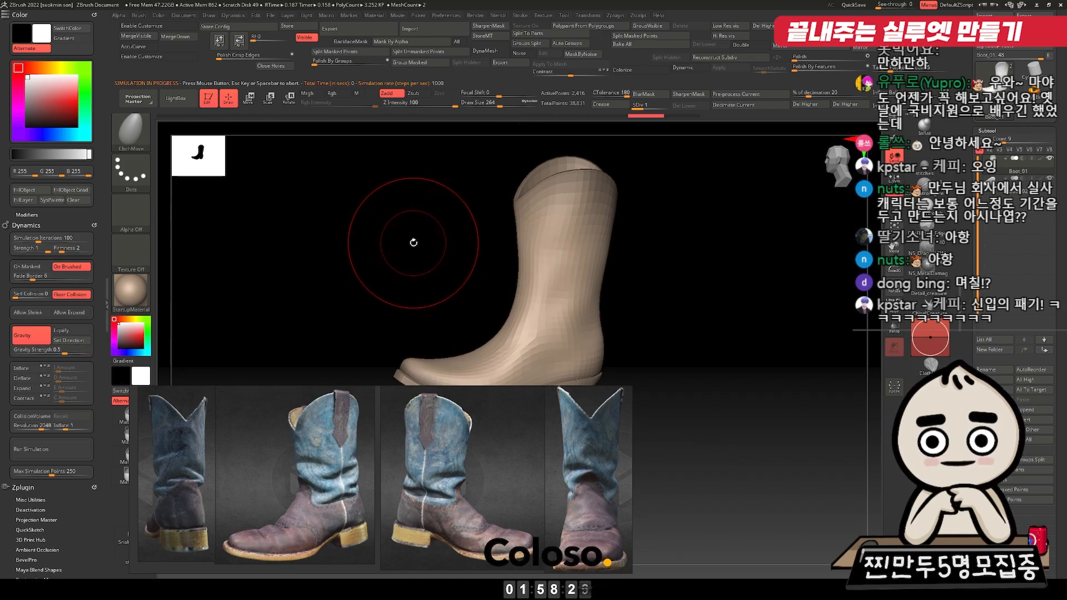
pyautogui.click(37, 448)
pyautogui.click(334, 283)
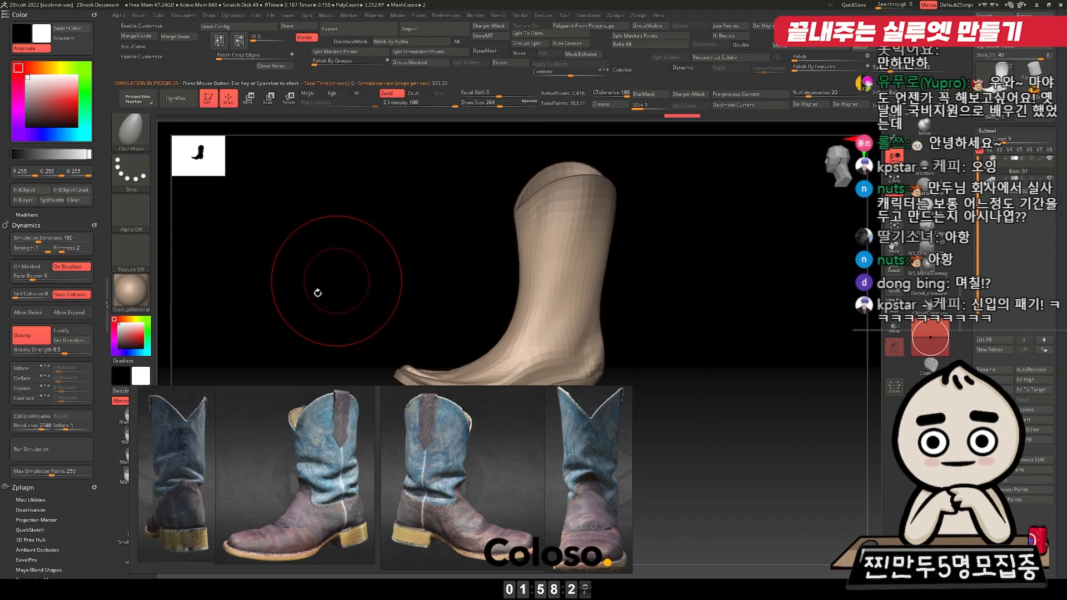
pyautogui.keyDown('alt'); pyautogui.moveTo(324, 288); pyautogui.dragTo(300, 252); pyautogui.keyUp('alt')
pyautogui.hotkey('ctrl', 'z')
# Step: Mask the boot's foot and heel with a softened edge and test the cloth simulation on the unmasked shaft
pyautogui.moveTo(576, 271)
pyautogui.keyDown('ctrl'); pyautogui.mouseDown()
pyautogui.moveTo(560, 293)
pyautogui.moveTo(295, 336)
pyautogui.moveTo(774, 328)
pyautogui.mouseUp(); pyautogui.keyUp('ctrl')
pyautogui.moveTo(642, 224)
pyautogui.keyDown('alt'); pyautogui.mouseDown()
pyautogui.moveTo(645, 245)
pyautogui.moveTo(611, 300)
pyautogui.mouseUp(); pyautogui.keyUp('alt')
pyautogui.click(64, 446)
pyautogui.click(64, 445)
pyautogui.moveTo(662, 261); pyautogui.dragTo(639, 269)
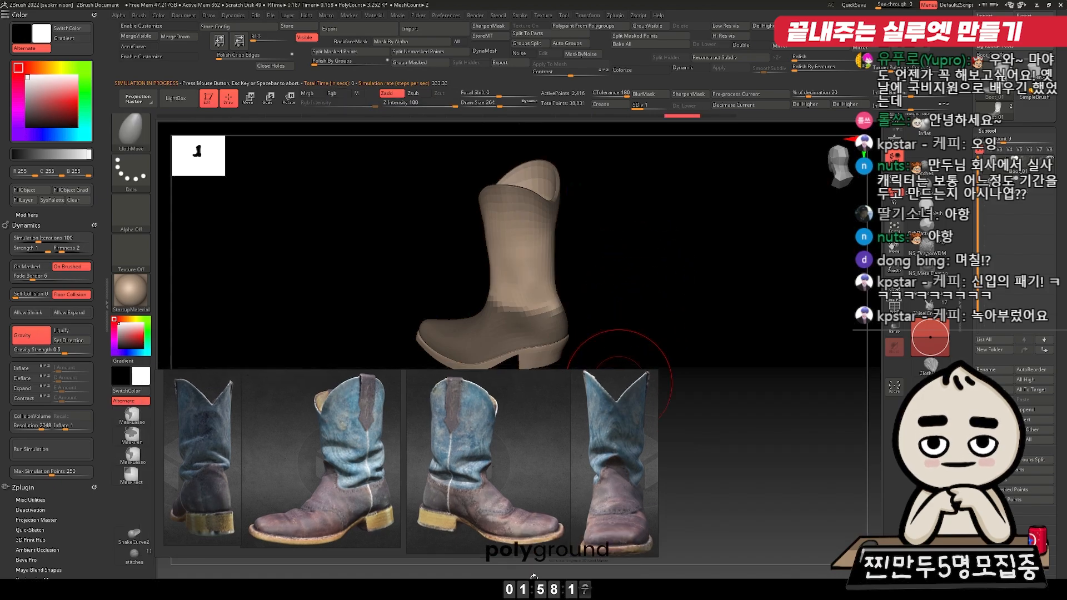
pyautogui.moveTo(656, 319); pyautogui.dragTo(665, 296)
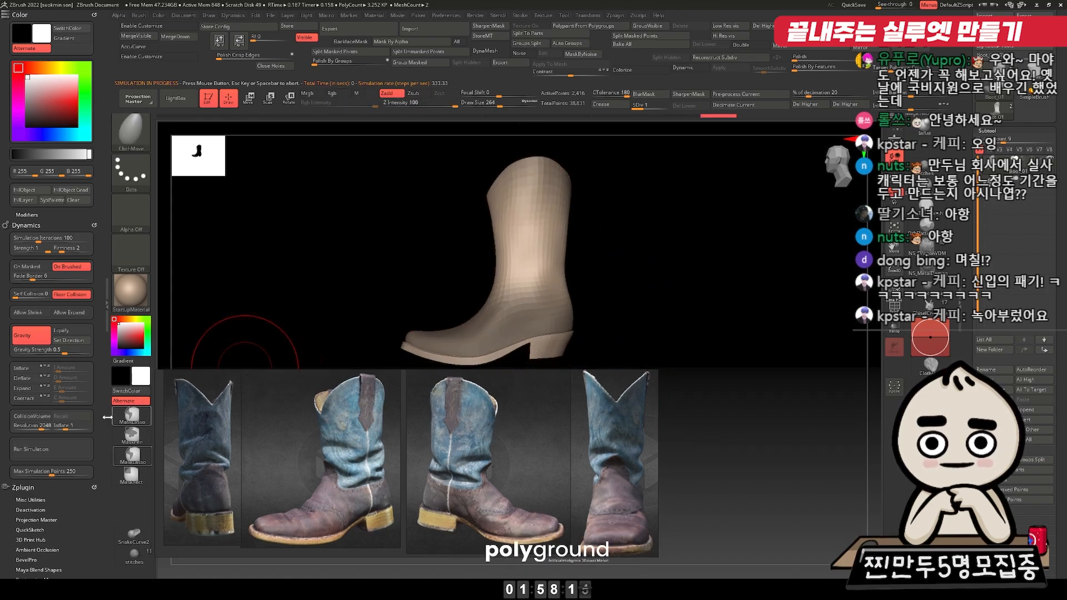
pyautogui.moveTo(580, 244); pyautogui.dragTo(708, 274)
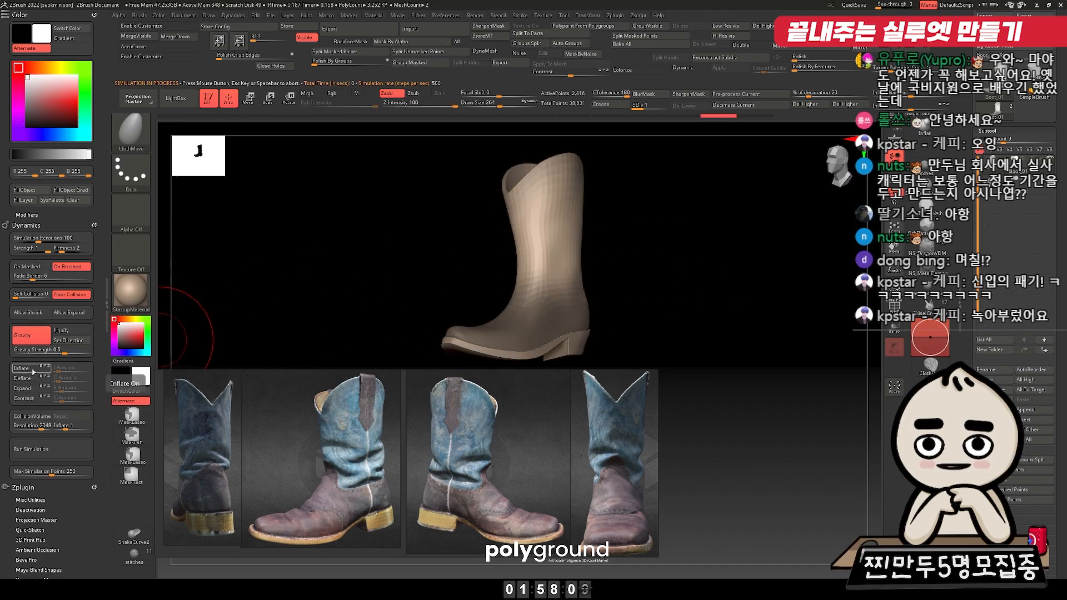
# Step: Try the cloth simulation on the shaft with Deflate enabled and undo it
pyautogui.click(44, 452)
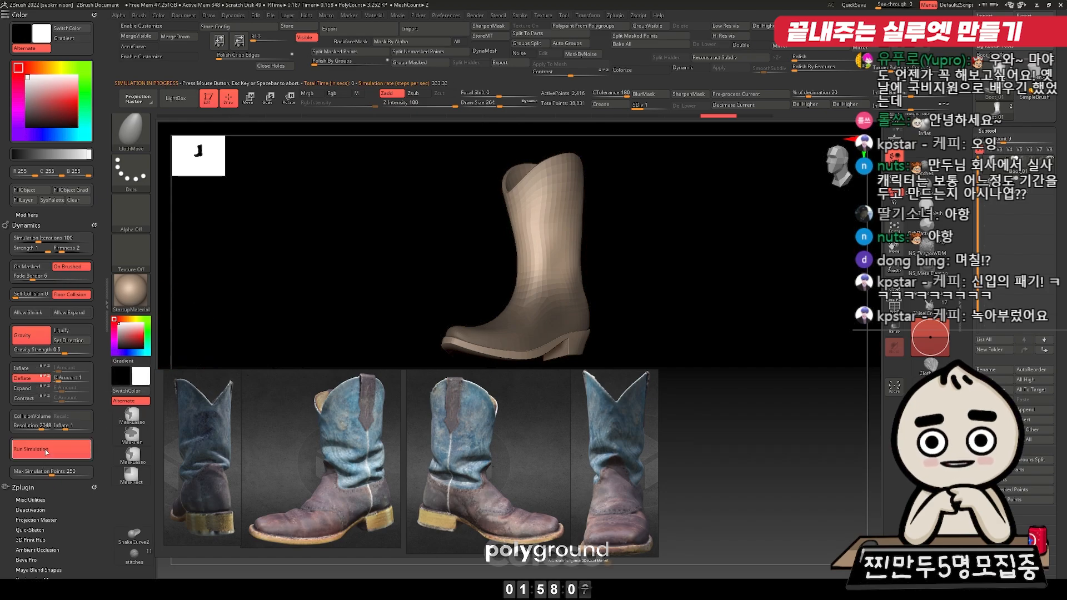
pyautogui.click(45, 453)
pyautogui.hotkey('ctrl', 'z')
# Step: Enable Inflate with an amount of 0.5 and test the simulation on the shaft above the masked foot
pyautogui.click(32, 369)
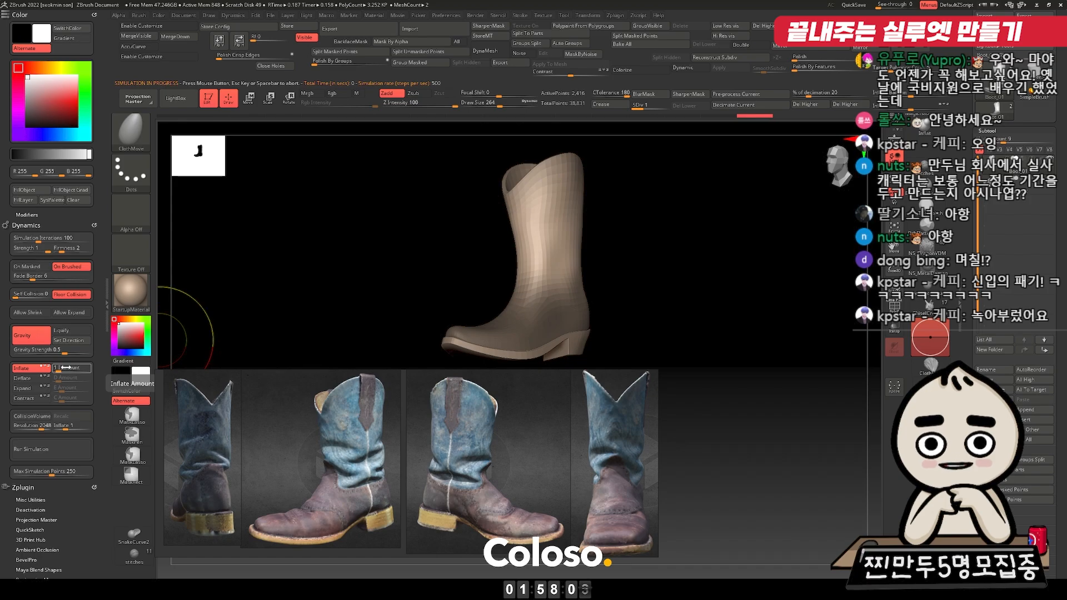
pyautogui.click(49, 452)
pyautogui.click(48, 453)
pyautogui.moveTo(407, 268); pyautogui.dragTo(567, 278)
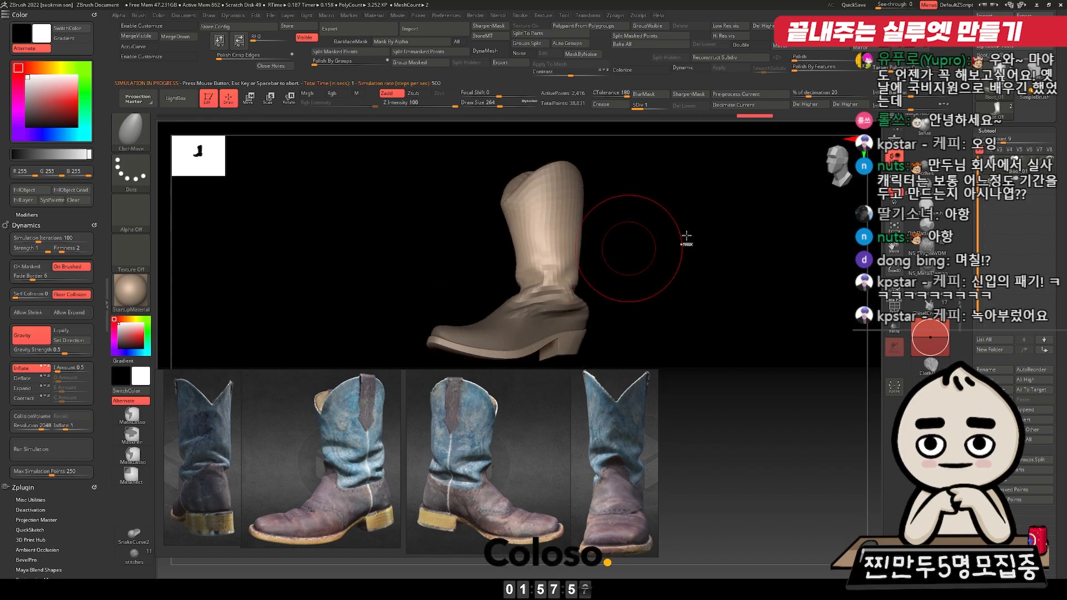
pyautogui.hotkey('ctrl', 'z')
pyautogui.hotkey('ctrl', 'z')
pyautogui.hotkey('ctrl', 'z')
pyautogui.moveTo(689, 225); pyautogui.dragTo(685, 228)
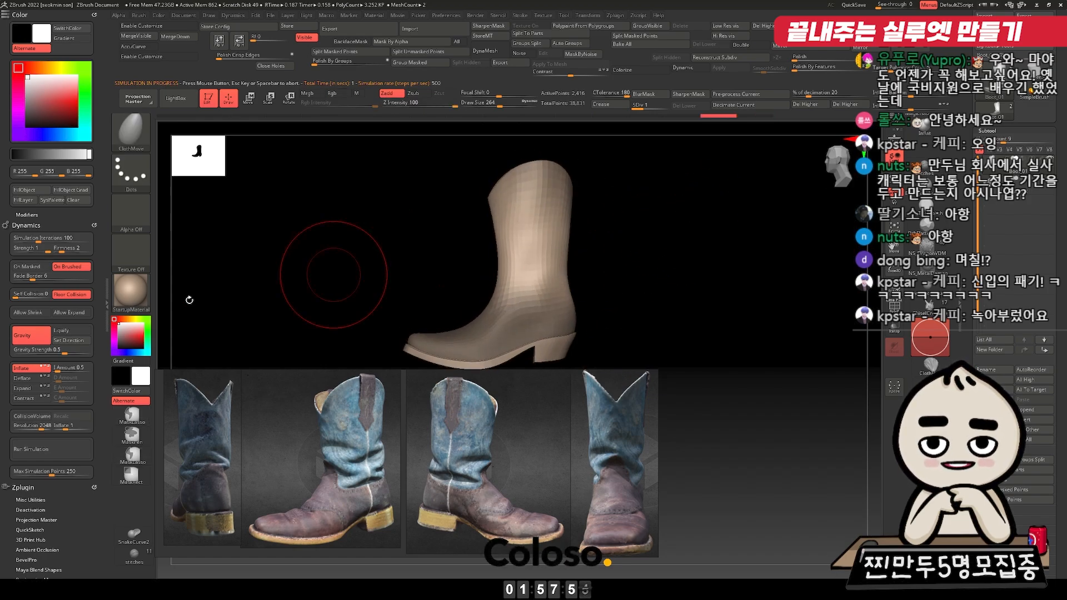
pyautogui.click(65, 453)
pyautogui.click(65, 451)
pyautogui.moveTo(392, 295); pyautogui.dragTo(660, 236)
# Step: Mask the top of the boot shaft and soften that mask, leaving the middle of the shaft unmasked
pyautogui.keyDown('alt'); pyautogui.moveTo(527, 158); pyautogui.dragTo(521, 197); pyautogui.keyUp('alt')
pyautogui.moveTo(632, 205)
pyautogui.keyDown('ctrl'); pyautogui.mouseDown()
pyautogui.moveTo(493, 171)
pyautogui.moveTo(538, 261)
pyautogui.moveTo(660, 241)
pyautogui.mouseUp(); pyautogui.keyUp('ctrl')
pyautogui.press('f')
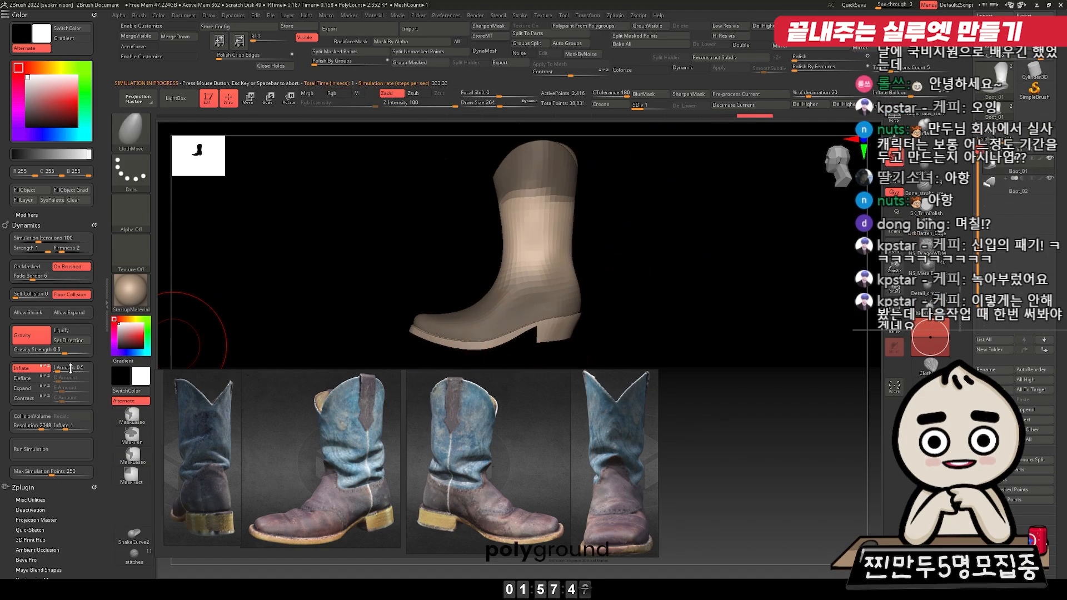
pyautogui.hotkey('ctrl', 'b')
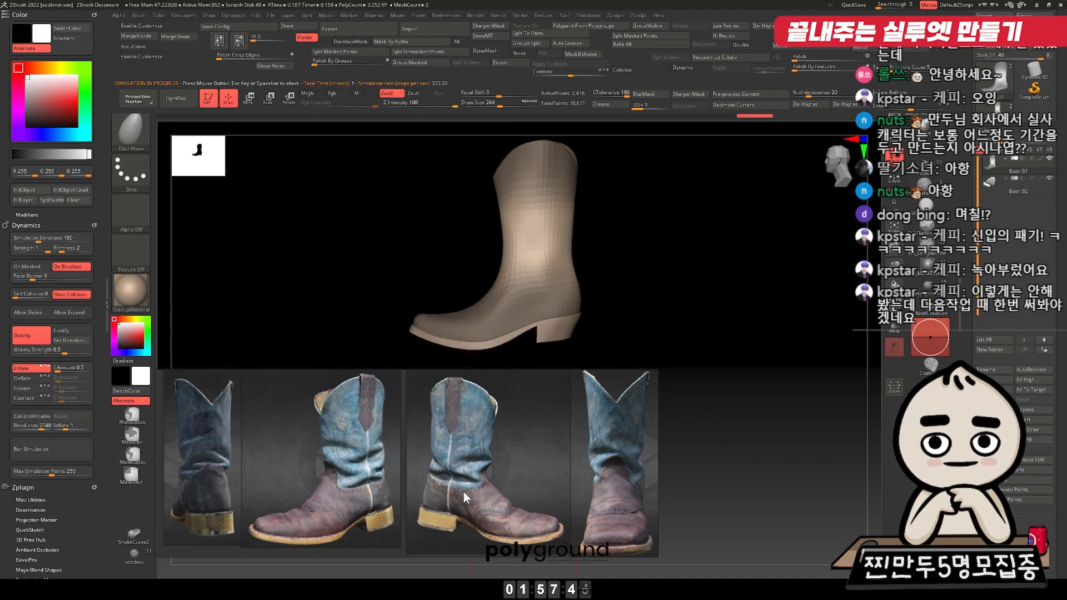
# Step: Try the inflated simulation on the shaft's middle between the masked top and foot, and undo it
pyautogui.click(75, 447)
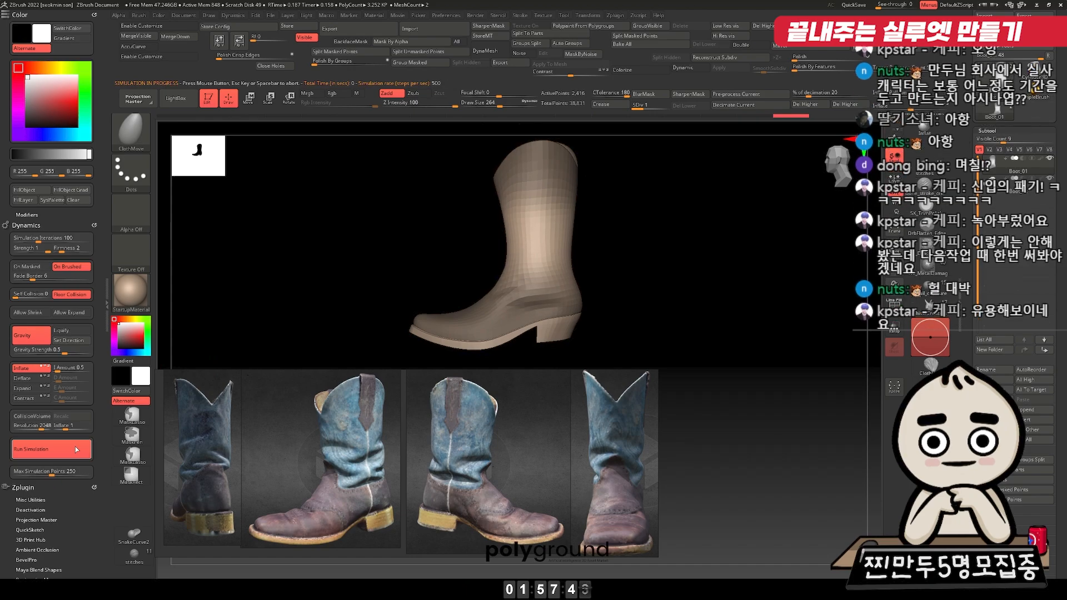
pyautogui.click(401, 239)
pyautogui.hotkey('ctrl', 'z')
pyautogui.moveTo(423, 248); pyautogui.dragTo(522, 252)
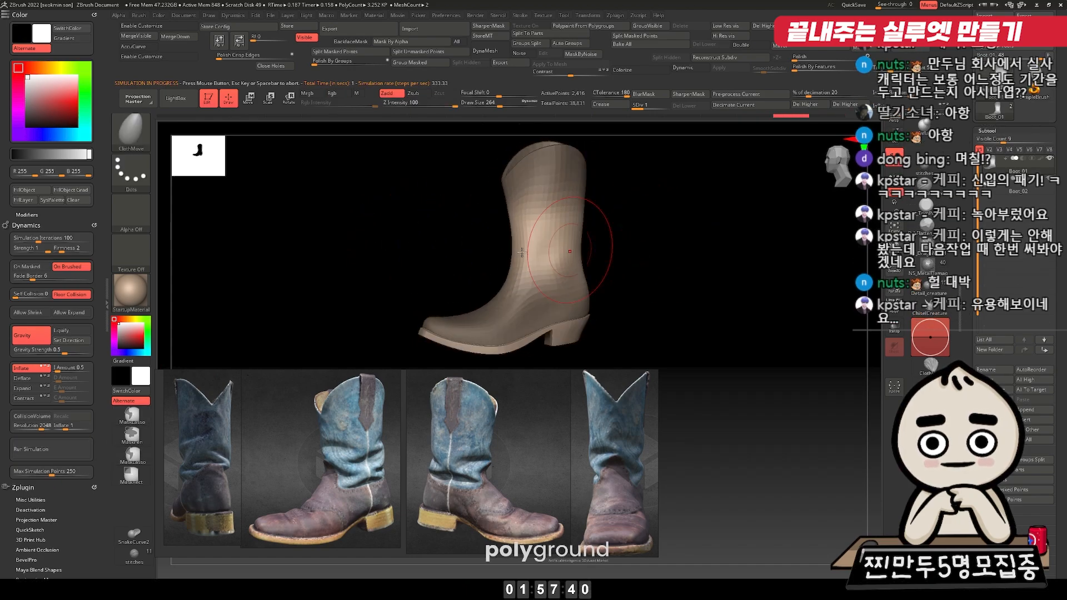
# Step: Try the inflated cloth simulation again on the unmasked middle of the boot shaft and undo it
pyautogui.click(47, 447)
pyautogui.click(46, 446)
pyautogui.hotkey('ctrl', 'z')
pyautogui.click(27, 369)
pyautogui.click(47, 447)
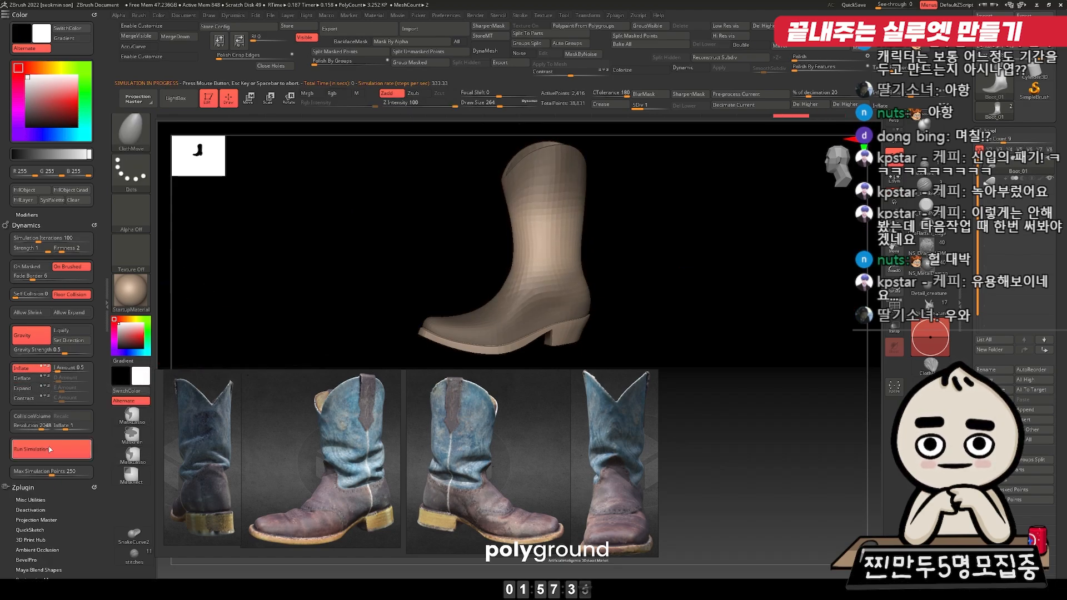
pyautogui.click(51, 447)
pyautogui.moveTo(629, 234)
pyautogui.keyDown('shift'); pyautogui.mouseDown()
pyautogui.moveTo(526, 173)
pyautogui.moveTo(482, 256)
pyautogui.mouseUp(); pyautogui.keyUp('shift')
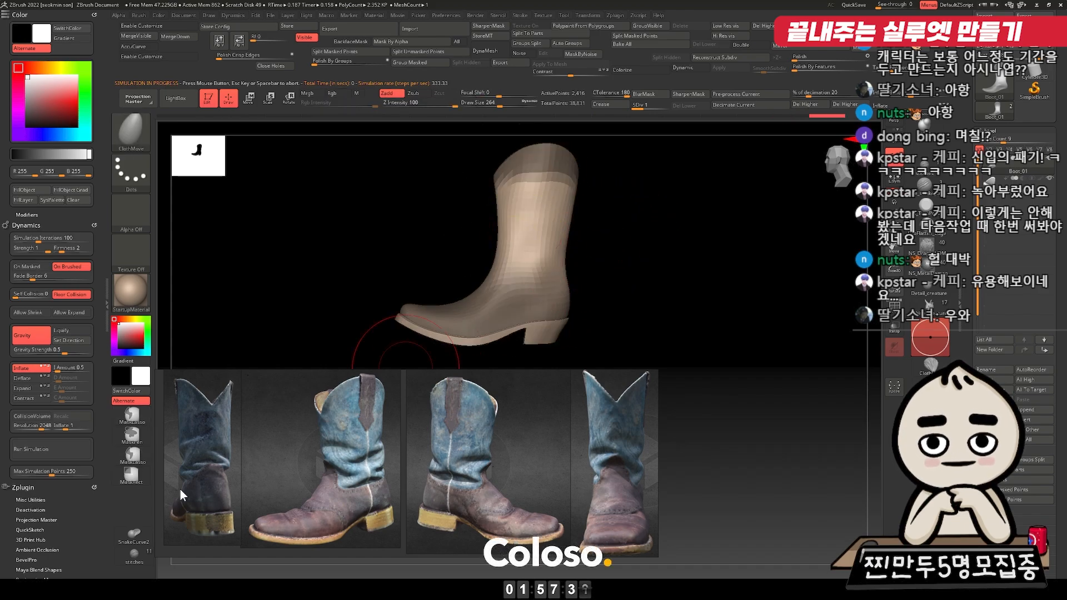
# Step: Set the gravity strength to 2, unmask the boot's top and run the simulation to gather folds at the ankle
pyautogui.click(71, 448)
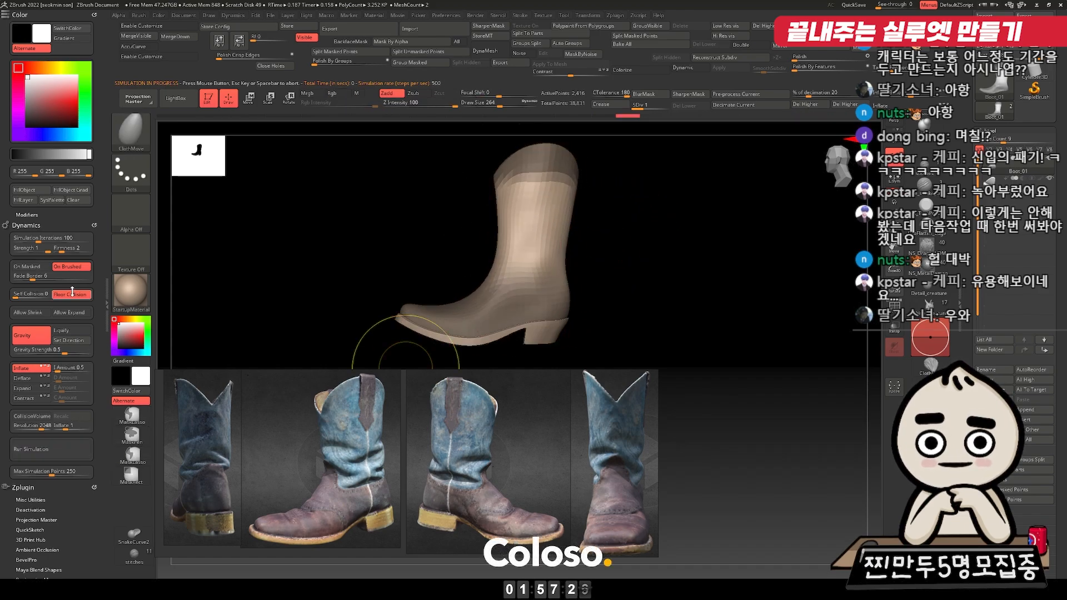
pyautogui.click(63, 457)
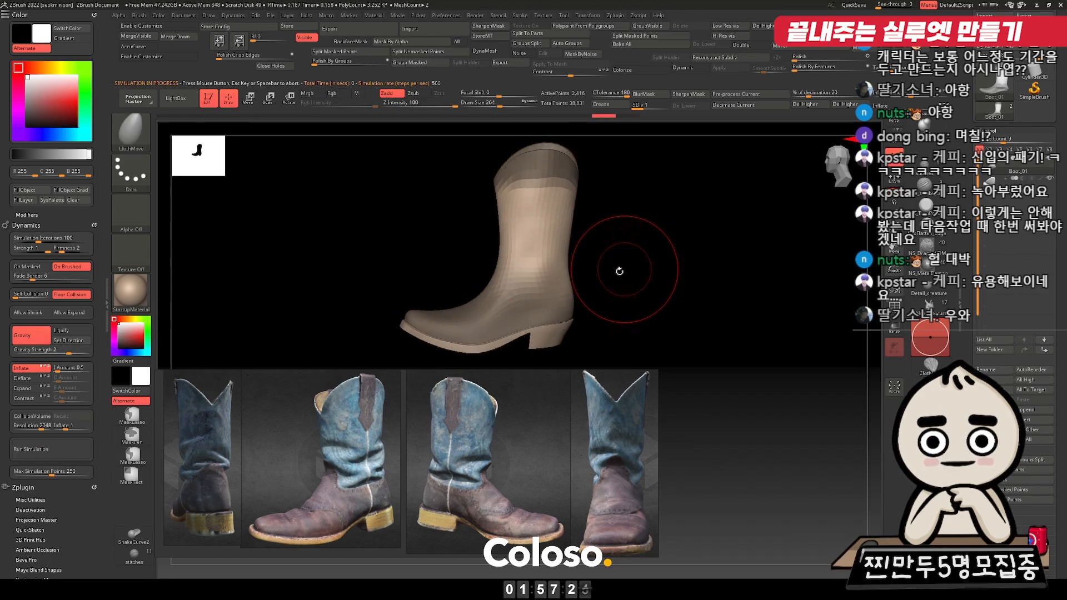
pyautogui.keyDown('shift'); pyautogui.moveTo(618, 250); pyautogui.dragTo(611, 257); pyautogui.keyUp('shift')
pyautogui.moveTo(602, 315)
pyautogui.keyDown('ctrl'); pyautogui.mouseDown()
pyautogui.moveTo(496, 261)
pyautogui.moveTo(750, 380)
pyautogui.mouseUp(); pyautogui.keyUp('ctrl')
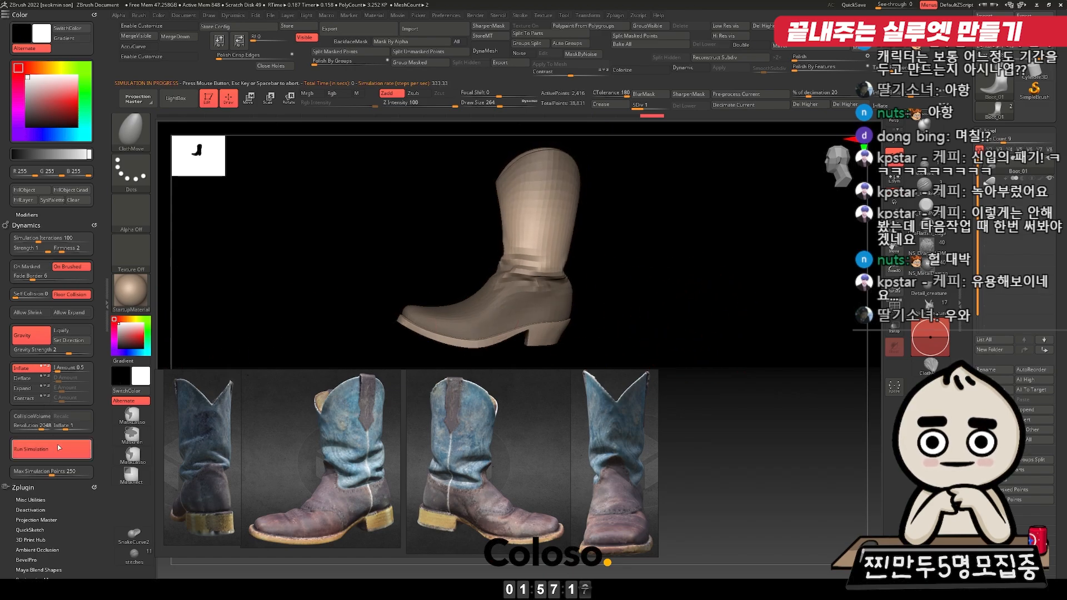
# Step: Examine the simulated ankle folds and shaft silhouette from the side, front and back of the boot
pyautogui.moveTo(686, 240)
pyautogui.mouseDown()
pyautogui.moveTo(805, 245)
pyautogui.moveTo(548, 241)
pyautogui.moveTo(576, 228)
pyautogui.moveTo(635, 233)
pyautogui.moveTo(601, 240)
pyautogui.moveTo(636, 231)
pyautogui.mouseUp()
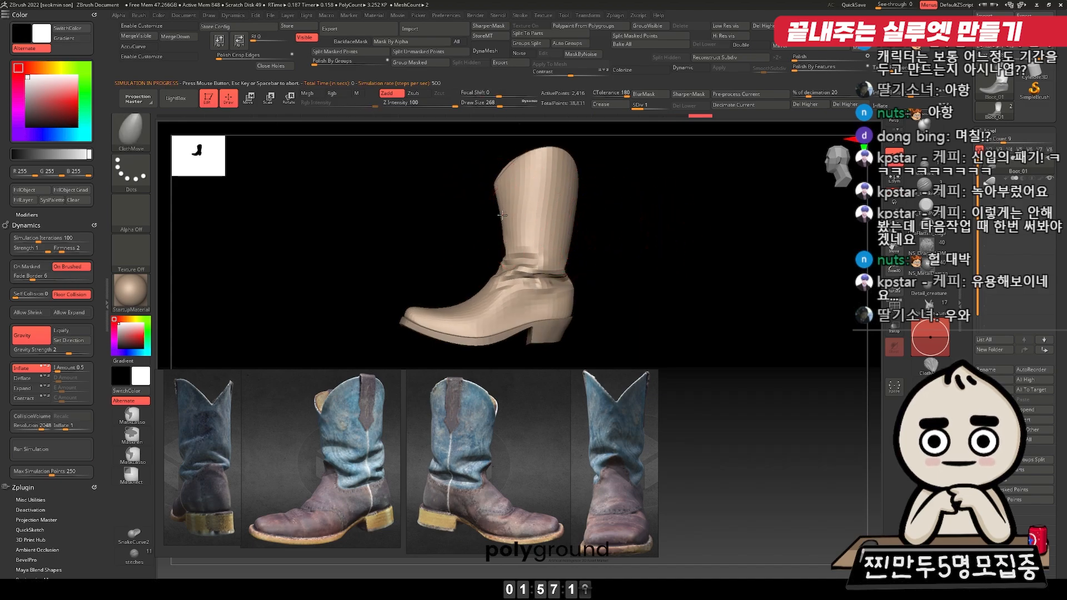
pyautogui.keyDown('shift'); pyautogui.moveTo(646, 236); pyautogui.dragTo(616, 240); pyautogui.keyUp('shift')
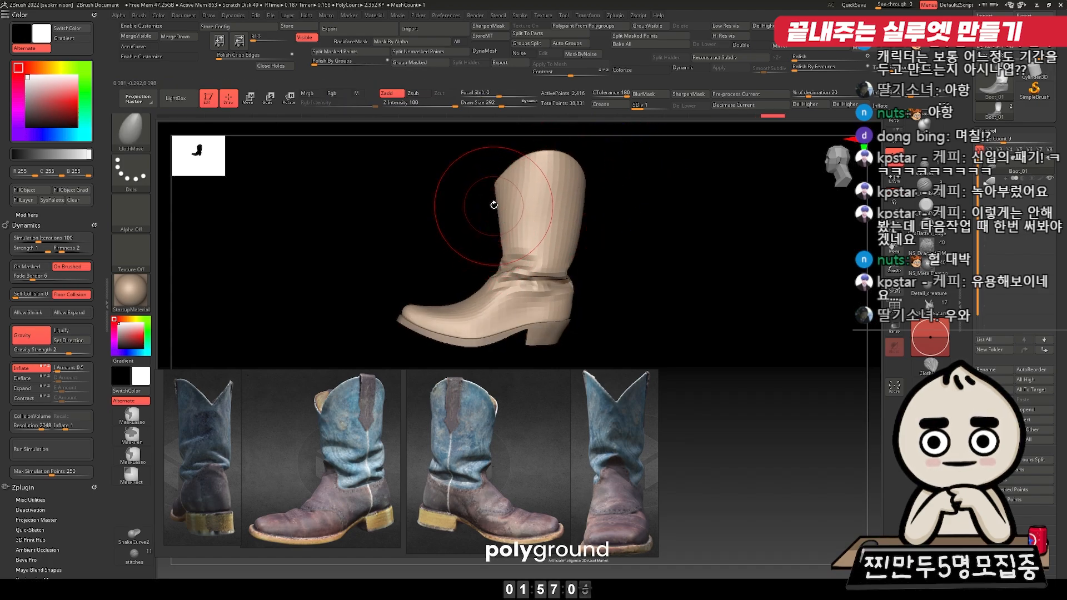
pyautogui.moveTo(473, 201); pyautogui.dragTo(550, 231)
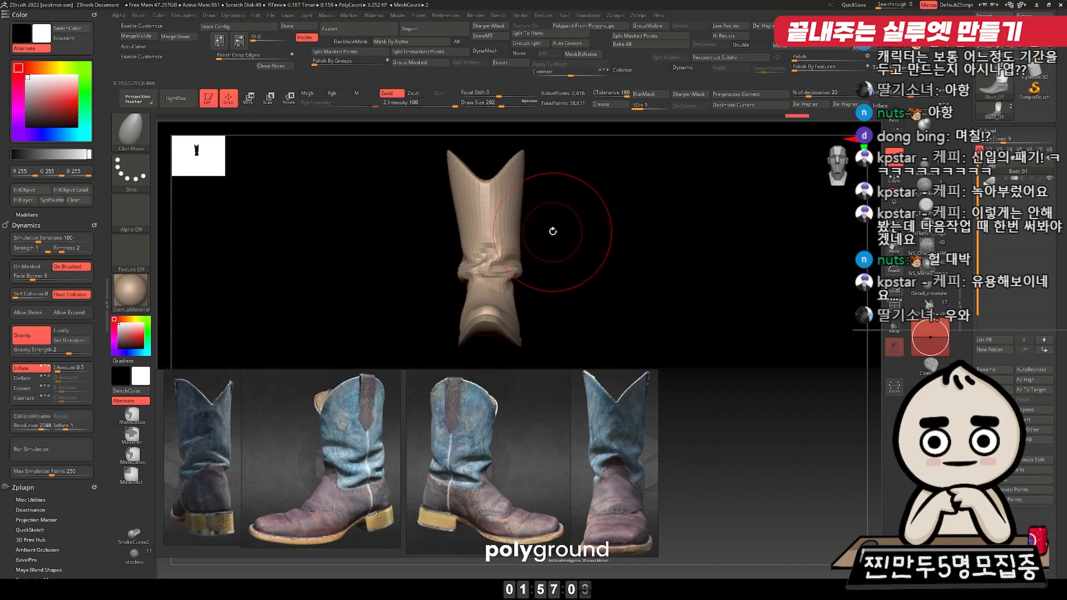
pyautogui.moveTo(559, 208); pyautogui.dragTo(532, 194)
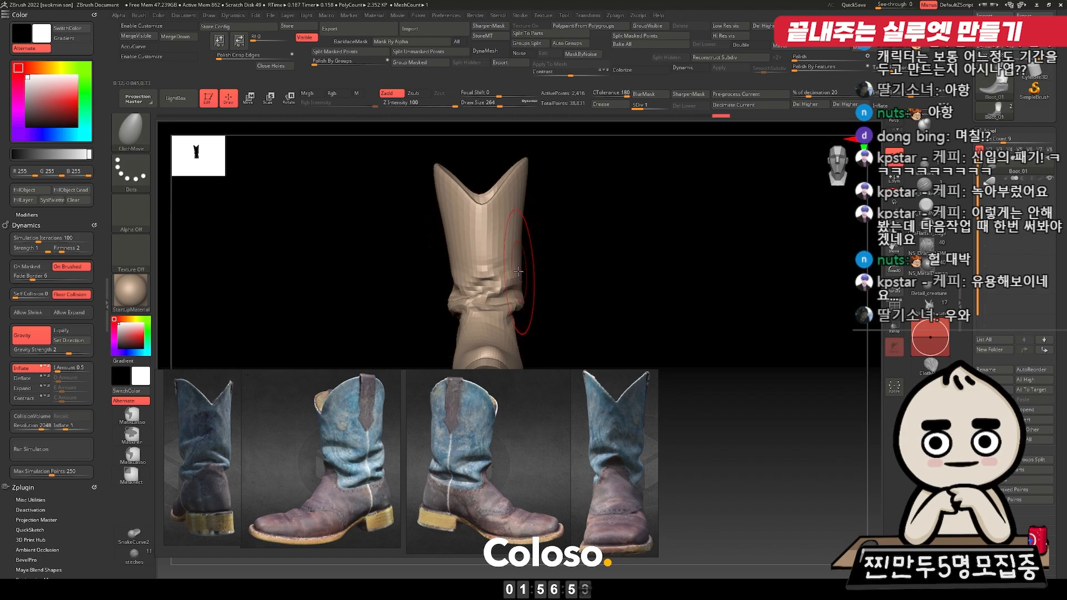
pyautogui.keyDown('alt'); pyautogui.moveTo(567, 270); pyautogui.dragTo(607, 213); pyautogui.keyUp('alt')
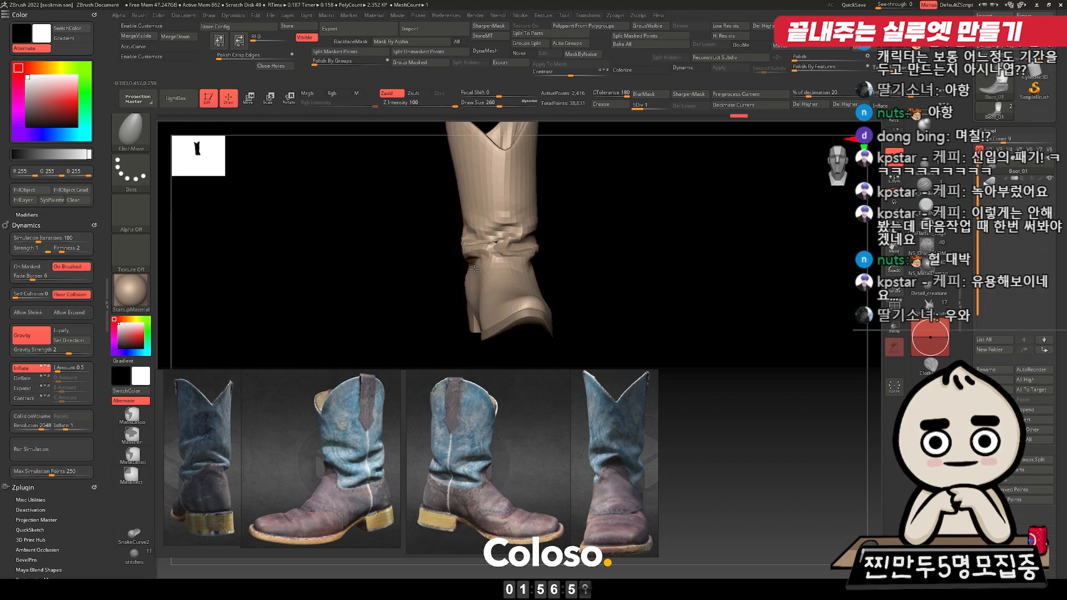
pyautogui.moveTo(426, 271); pyautogui.dragTo(522, 240)
pyautogui.moveTo(511, 185); pyautogui.dragTo(507, 186)
# Step: Select the ClothHook brush, try a pull on the back of the upper shaft and undo it
pyautogui.press('b')
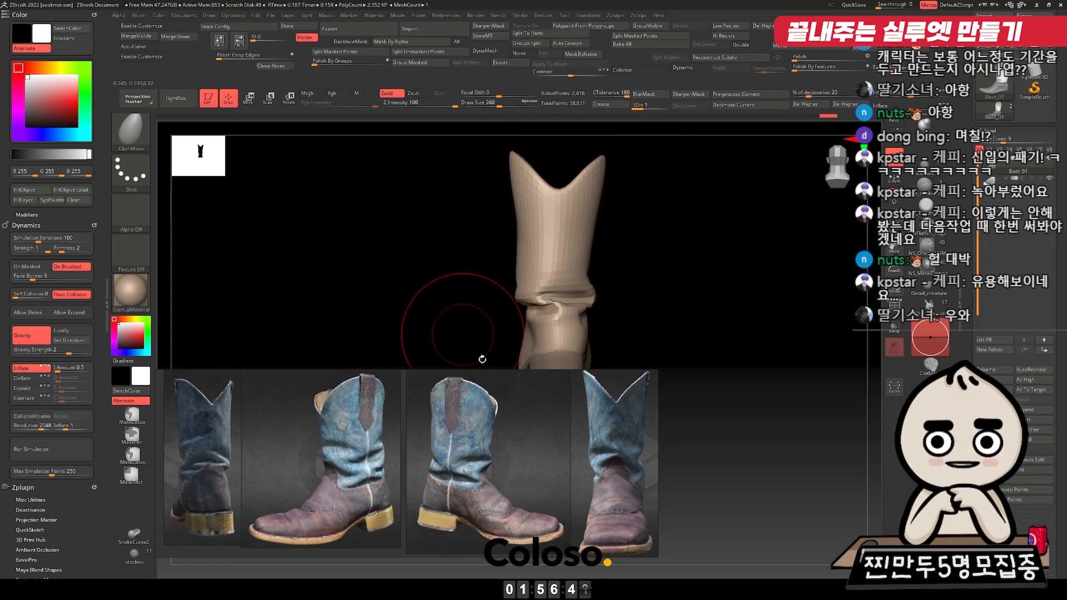
pyautogui.press('b')
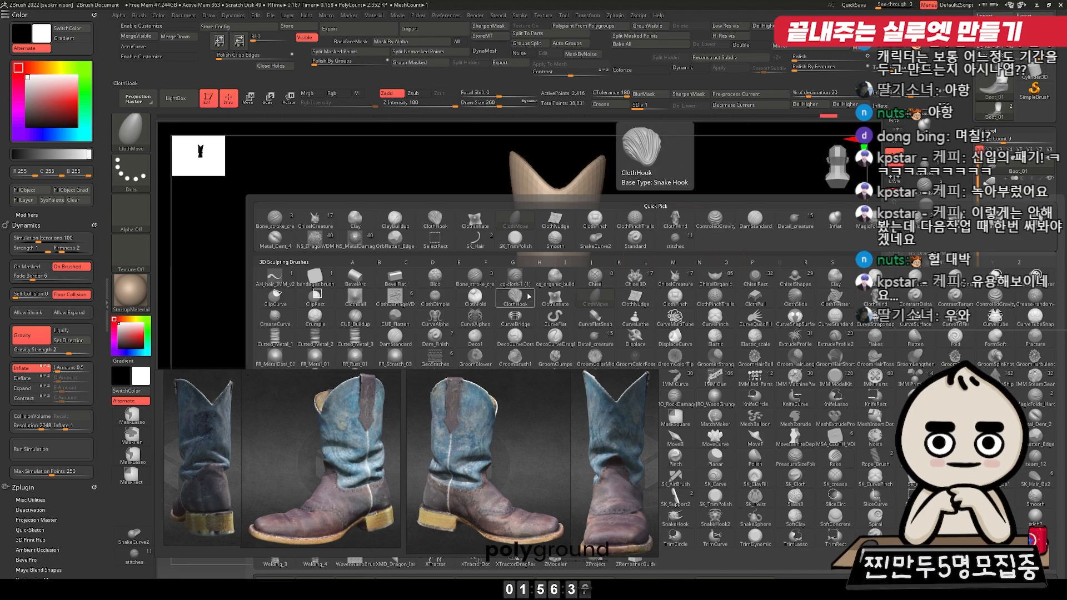
pyautogui.click(514, 301)
pyautogui.moveTo(563, 198); pyautogui.dragTo(562, 218)
pyautogui.hotkey('ctrl', 'z')
# Step: Try ClothHook pulls on the side and front edge of the upper shaft and undo them
pyautogui.moveTo(654, 233)
pyautogui.keyDown('shift'); pyautogui.mouseDown()
pyautogui.moveTo(611, 222)
pyautogui.moveTo(718, 252)
pyautogui.mouseUp(); pyautogui.keyUp('shift')
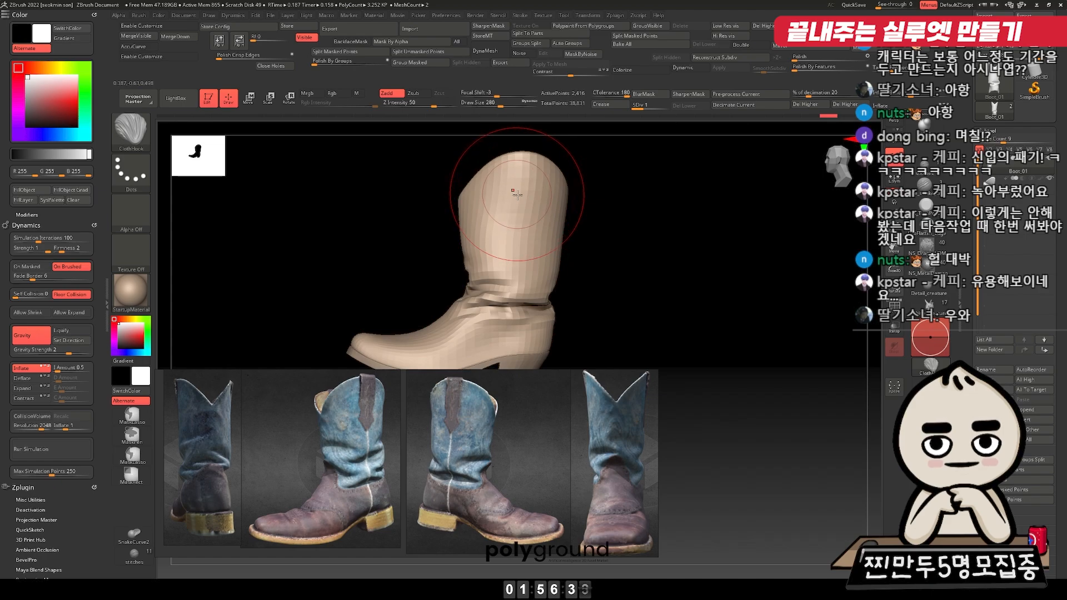
pyautogui.moveTo(520, 199); pyautogui.dragTo(520, 203)
pyautogui.moveTo(627, 265)
pyautogui.keyDown('alt'); pyautogui.mouseDown()
pyautogui.moveTo(617, 238)
pyautogui.moveTo(628, 247)
pyautogui.mouseUp(); pyautogui.keyUp('alt')
pyautogui.hotkey('ctrl', 'z')
pyautogui.moveTo(570, 199); pyautogui.dragTo(590, 204)
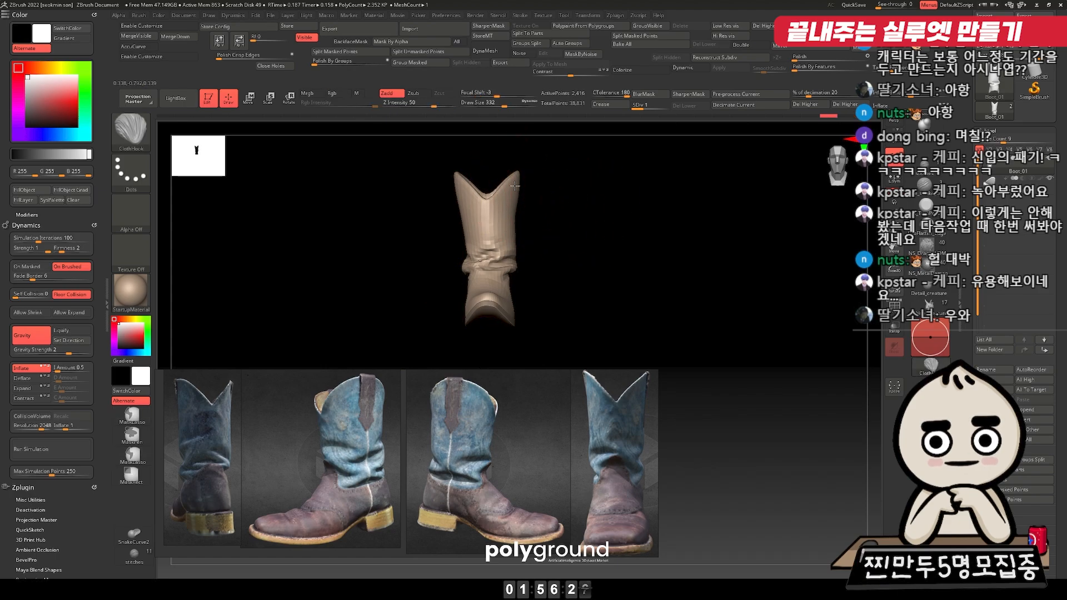
pyautogui.hotkey('ctrl', 'z')
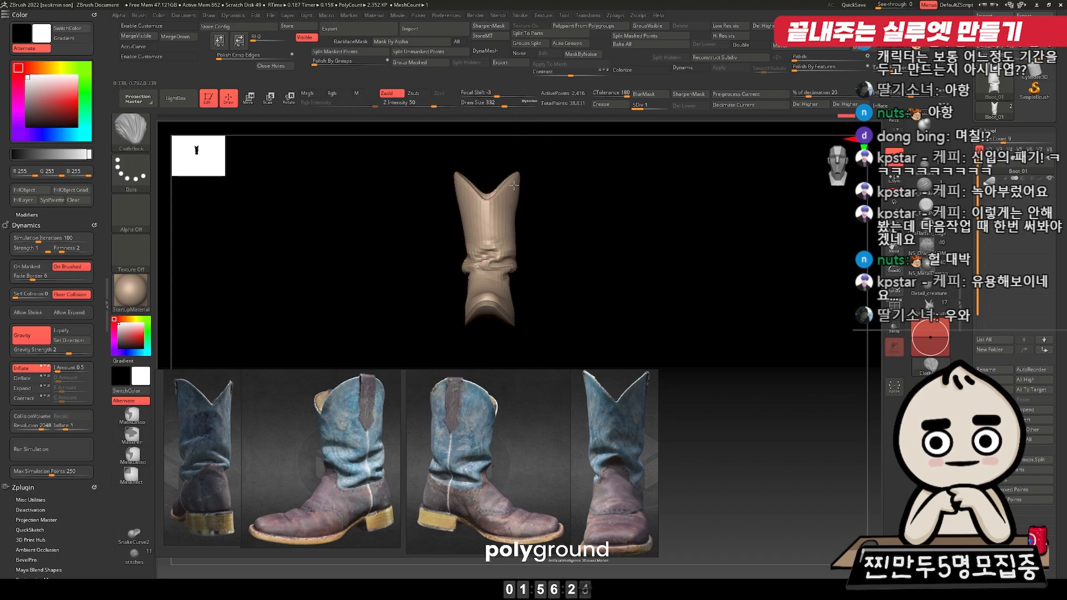
# Step: Pull dents into the sides of the upper shaft with ClothHook, undoing the stroke made at the back of the ankle
pyautogui.moveTo(538, 183); pyautogui.dragTo(539, 195)
pyautogui.moveTo(655, 210); pyautogui.dragTo(686, 235)
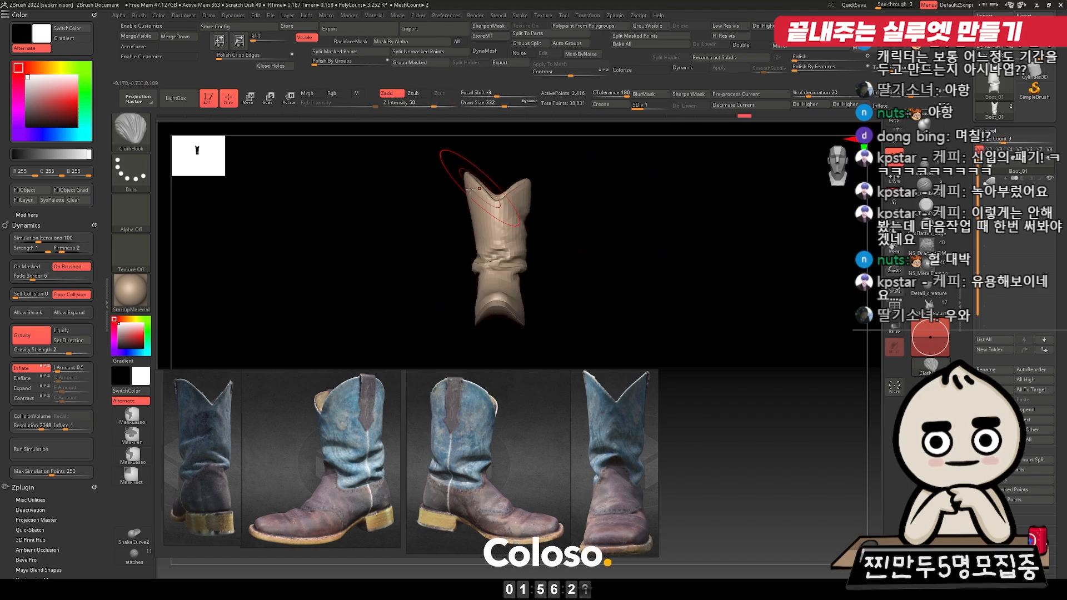
pyautogui.moveTo(433, 213); pyautogui.dragTo(492, 207)
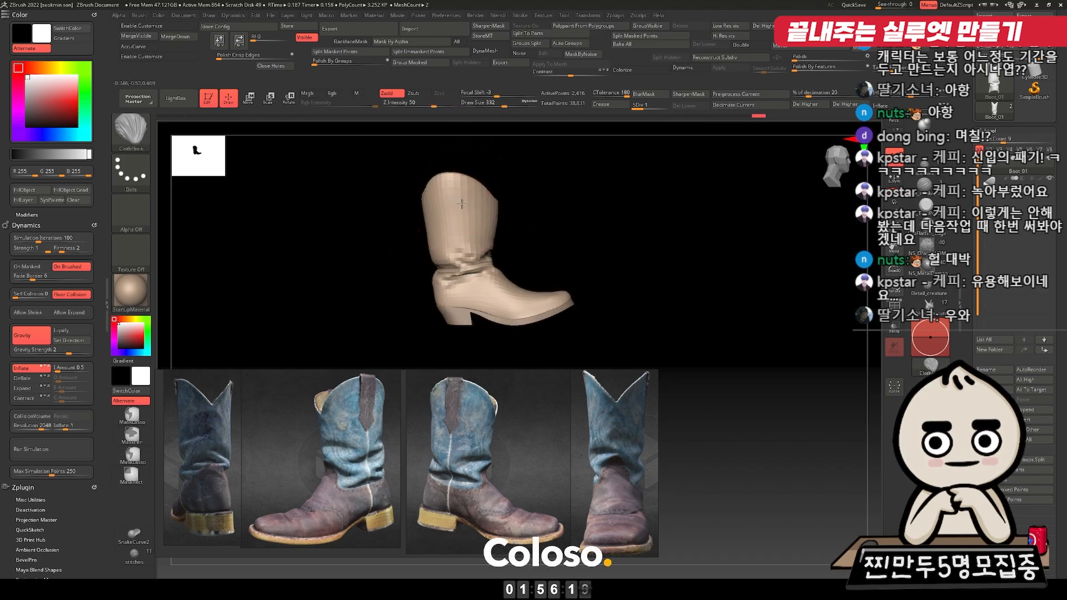
pyautogui.moveTo(597, 220); pyautogui.dragTo(430, 282)
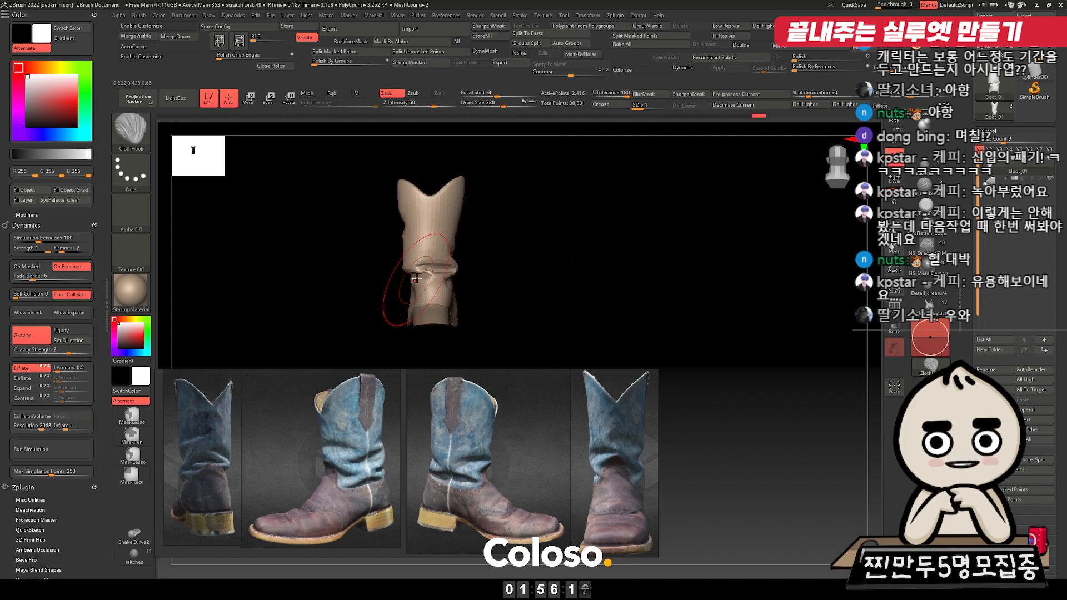
pyautogui.moveTo(516, 250); pyautogui.dragTo(577, 235)
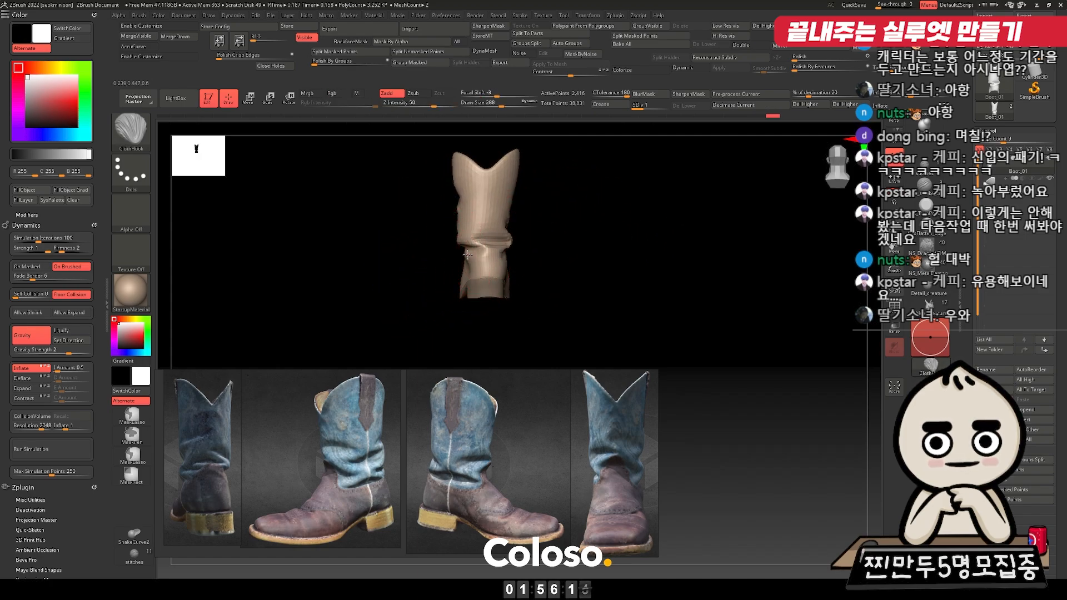
pyautogui.moveTo(465, 255); pyautogui.dragTo(470, 257)
pyautogui.hotkey('ctrl', 'z')
# Step: Switch to the ClothMove brush and reshape the folds on the shaft and around the ankle from several sides
pyautogui.press('2')
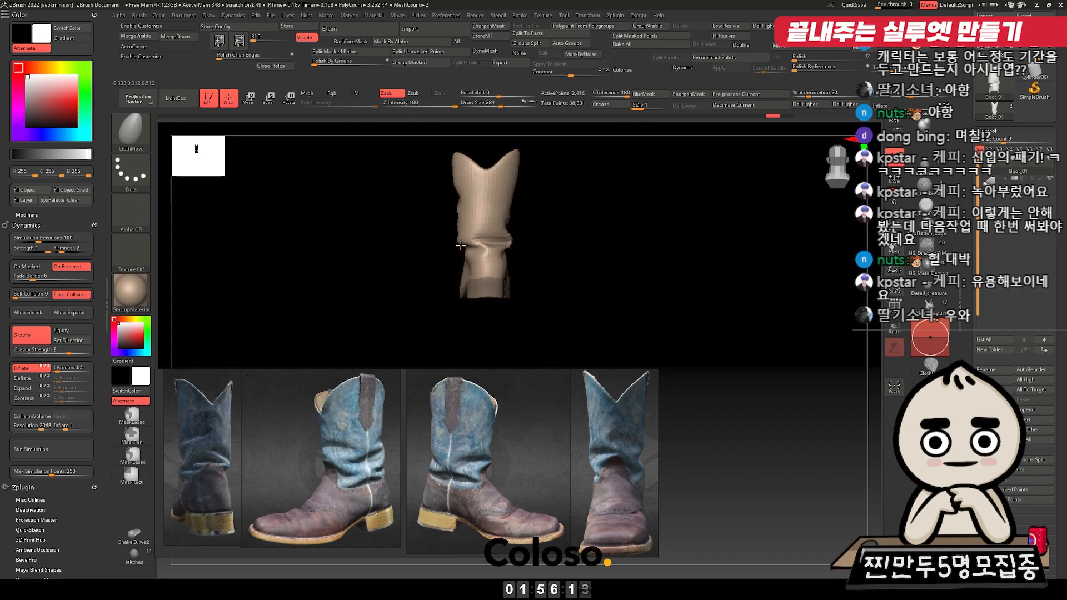
pyautogui.moveTo(530, 257)
pyautogui.mouseDown()
pyautogui.moveTo(595, 278)
pyautogui.moveTo(567, 300)
pyautogui.moveTo(551, 267)
pyautogui.mouseUp()
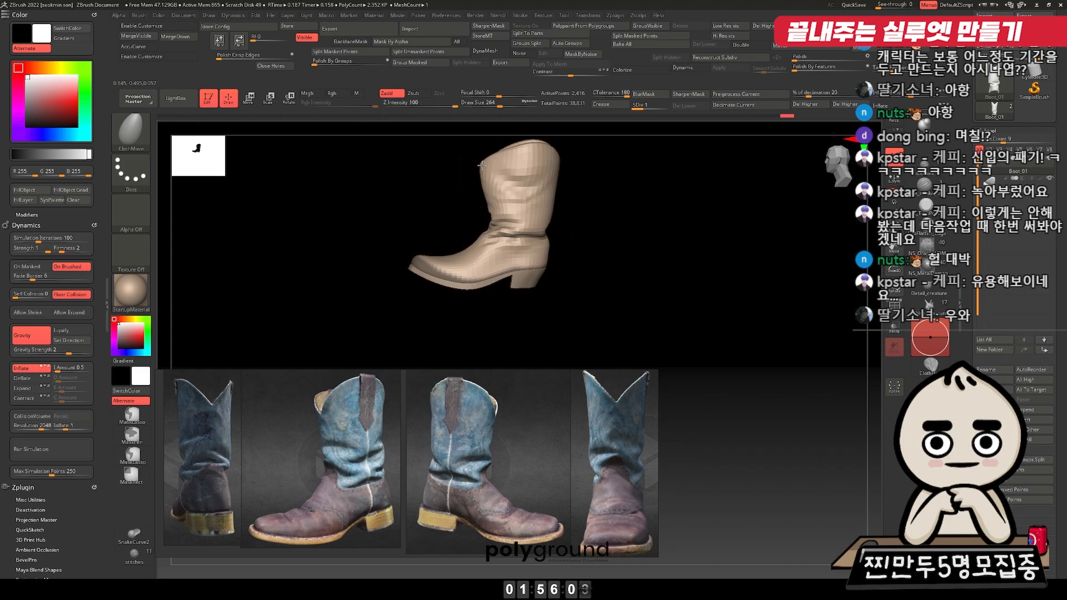
pyautogui.moveTo(424, 186); pyautogui.dragTo(543, 202)
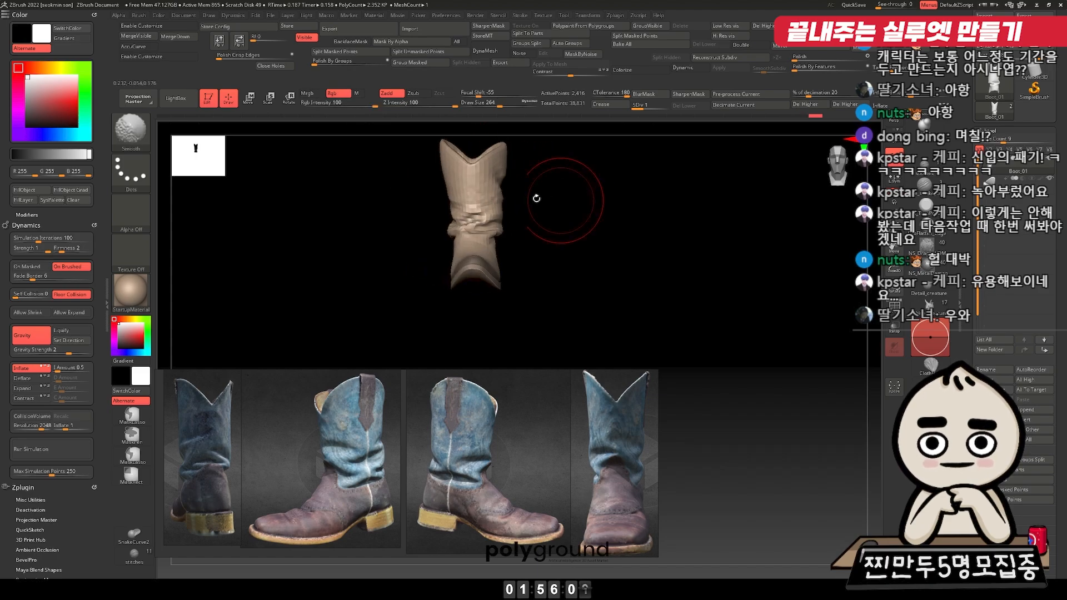
pyautogui.moveTo(420, 202)
pyautogui.mouseDown()
pyautogui.moveTo(350, 203)
pyautogui.moveTo(571, 227)
pyautogui.moveTo(487, 250)
pyautogui.mouseUp()
pyautogui.moveTo(634, 261); pyautogui.dragTo(666, 260)
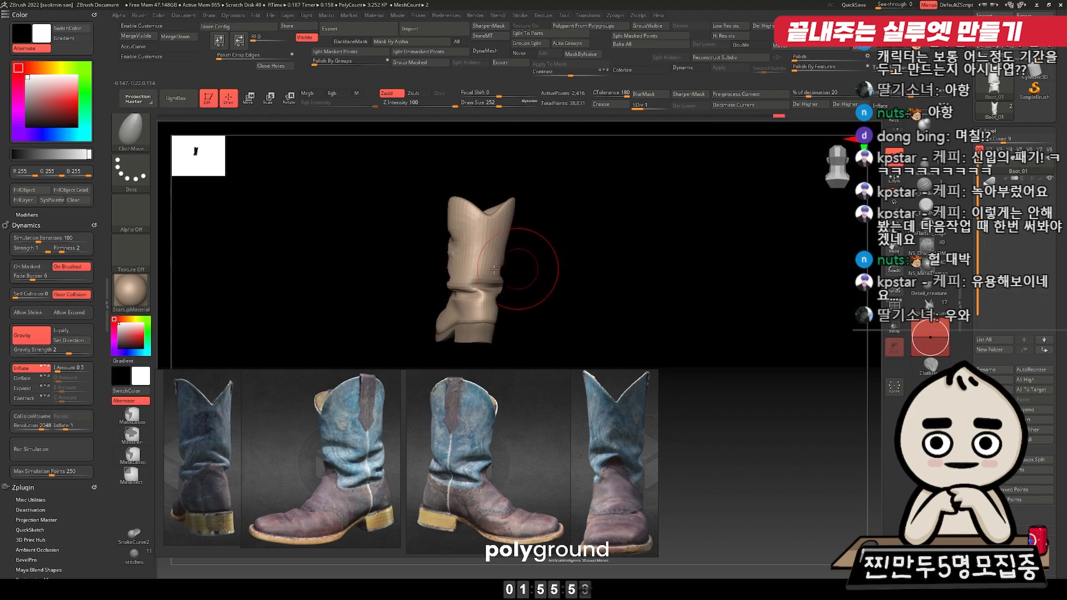
pyautogui.moveTo(556, 271); pyautogui.dragTo(527, 253)
pyautogui.moveTo(449, 223)
pyautogui.mouseDown()
pyautogui.moveTo(507, 239)
pyautogui.moveTo(723, 193)
pyautogui.moveTo(528, 274)
pyautogui.moveTo(538, 253)
pyautogui.moveTo(471, 252)
pyautogui.moveTo(607, 257)
pyautogui.moveTo(588, 250)
pyautogui.moveTo(557, 195)
pyautogui.moveTo(539, 268)
pyautogui.moveTo(564, 262)
pyautogui.mouseUp()
# Step: Try carving creases across the top of the foot with a smaller DamStandard brush and undo them
pyautogui.press('b')
pyautogui.press('d')
pyautogui.press('s')
pyautogui.keyDown('ctrl'); pyautogui.moveTo(565, 262); pyautogui.dragTo(457, 274, button='right'); pyautogui.keyUp('ctrl')
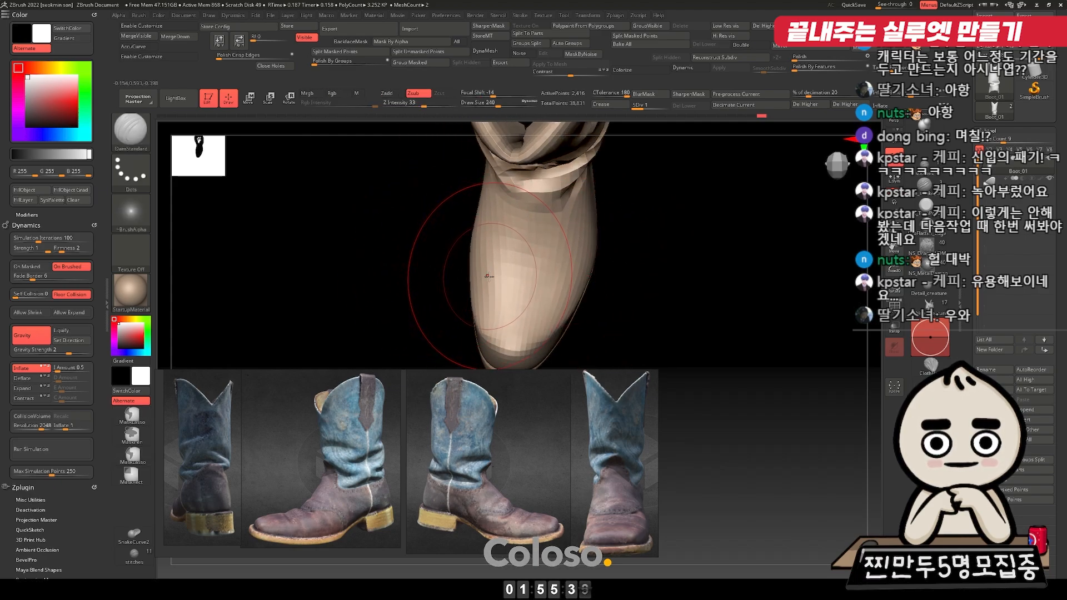
pyautogui.press('[')
pyautogui.moveTo(562, 292)
pyautogui.mouseDown()
pyautogui.moveTo(609, 261)
pyautogui.moveTo(638, 263)
pyautogui.mouseUp()
pyautogui.hotkey('ctrl', 'z')
pyautogui.moveTo(456, 239)
pyautogui.mouseDown()
pyautogui.moveTo(611, 269)
pyautogui.moveTo(586, 270)
pyautogui.mouseUp()
pyautogui.moveTo(516, 280); pyautogui.dragTo(488, 244)
pyautogui.hotkey('ctrl', 'z')
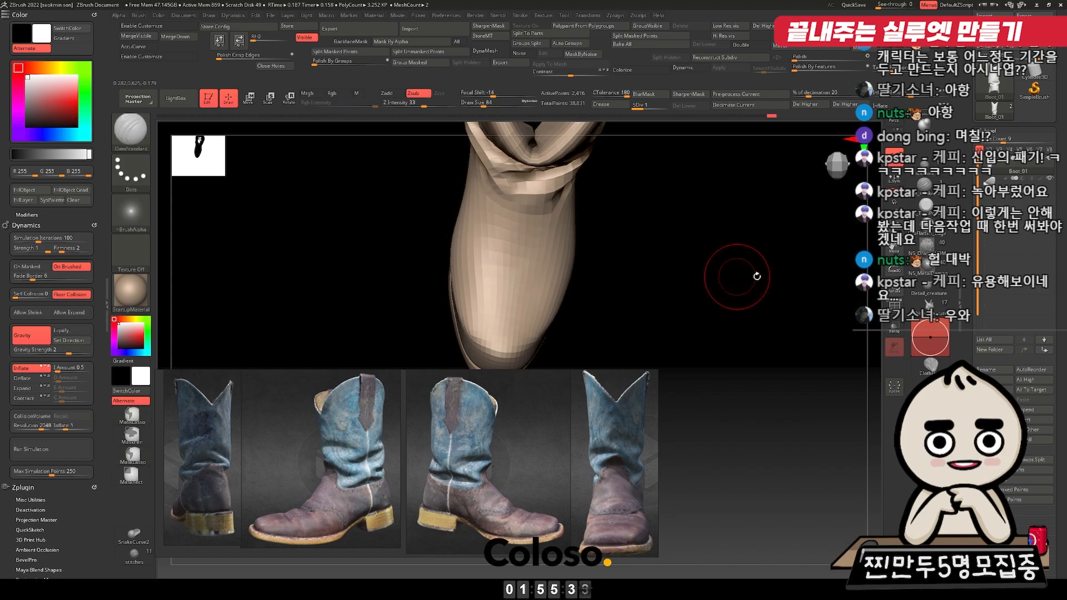
pyautogui.moveTo(615, 278); pyautogui.dragTo(622, 241)
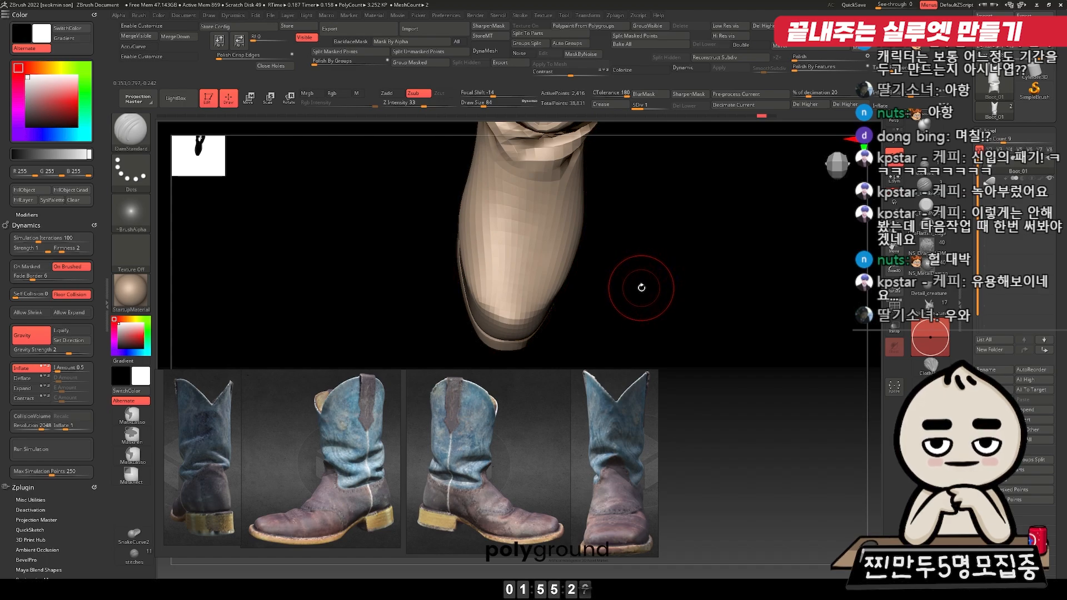
pyautogui.press('ctrl')
pyautogui.press('ctrl')
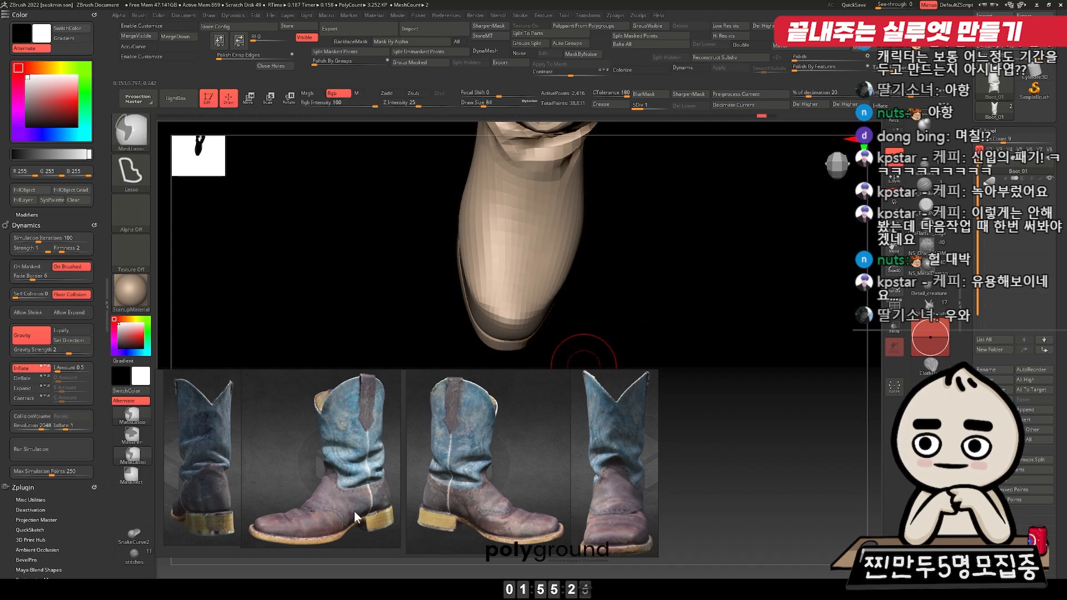
pyautogui.press('ctrl')
pyautogui.press('ctrl')
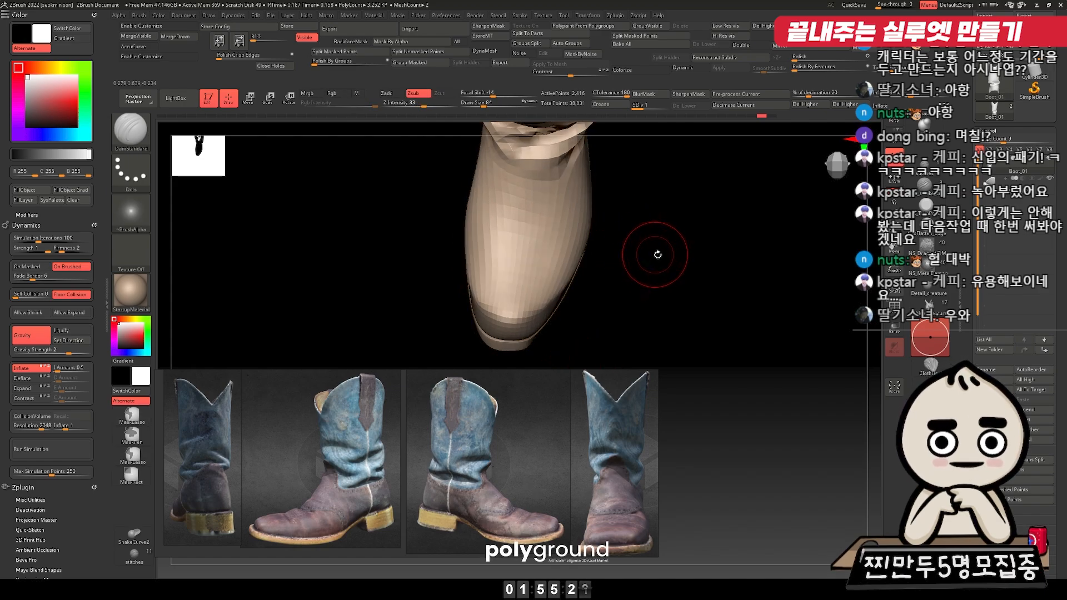
# Step: Select the ClothPinch brush, enlarge it to draw size 76, test creases across the top of the foot and undo the last change
pyautogui.press('b')
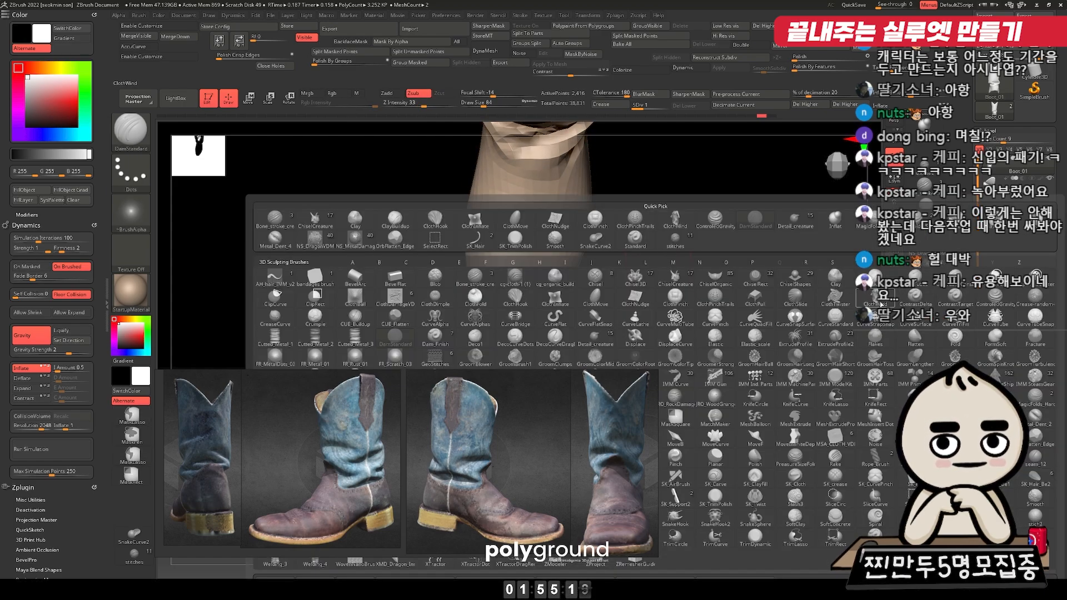
pyautogui.click(676, 300)
pyautogui.moveTo(543, 234); pyautogui.dragTo(573, 229)
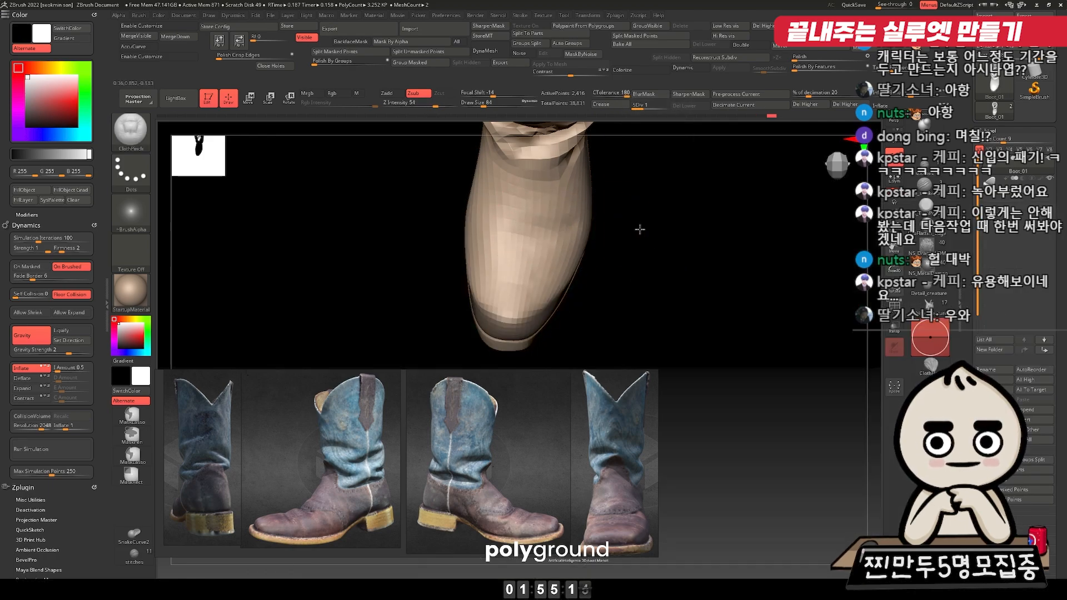
pyautogui.moveTo(638, 229); pyautogui.dragTo(647, 231)
pyautogui.keyDown('ctrl'); pyautogui.moveTo(590, 233); pyautogui.dragTo(618, 230, button='right'); pyautogui.keyUp('ctrl')
pyautogui.moveTo(532, 243); pyautogui.dragTo(555, 227)
pyautogui.moveTo(634, 207); pyautogui.dragTo(632, 200)
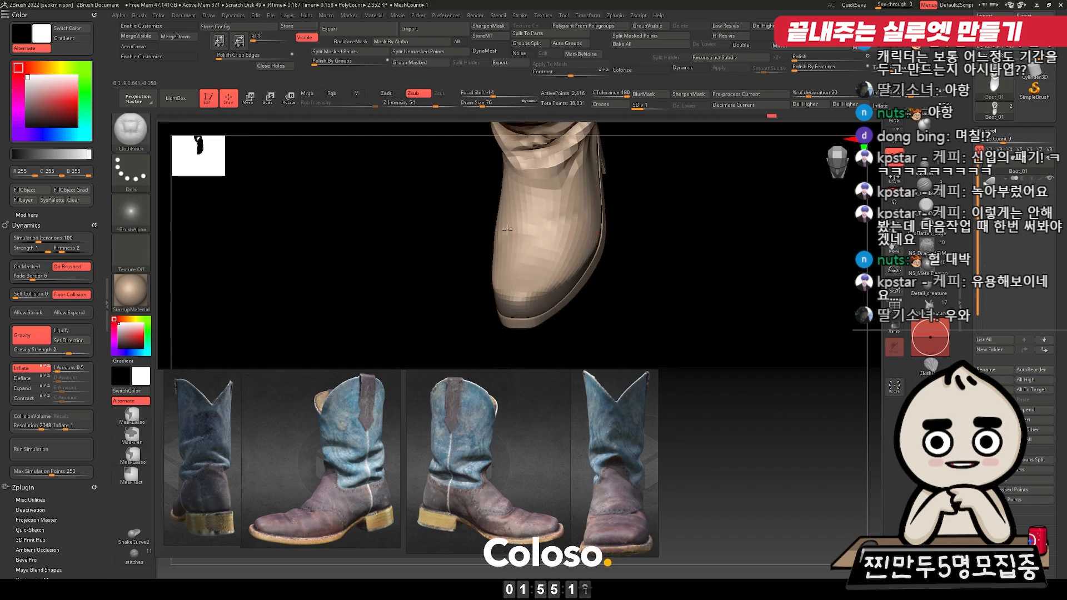
pyautogui.moveTo(681, 232); pyautogui.dragTo(672, 234)
pyautogui.keyDown('ctrl'); pyautogui.moveTo(671, 234); pyautogui.dragTo(662, 222, button='right'); pyautogui.keyUp('ctrl')
pyautogui.keyDown('alt'); pyautogui.moveTo(663, 221); pyautogui.dragTo(663, 270); pyautogui.keyUp('alt')
pyautogui.hotkey('ctrl', 'z')
# Step: Raise the boot to subdivision level 2 and pinch crosswise wrinkles over the top of the foot, smoothing them lightly
pyautogui.press('d')
pyautogui.keyDown('ctrl'); pyautogui.moveTo(638, 252); pyautogui.dragTo(659, 278, button='right'); pyautogui.keyUp('ctrl')
pyautogui.keyDown('alt'); pyautogui.moveTo(658, 278); pyautogui.dragTo(650, 256); pyautogui.keyUp('alt')
pyautogui.moveTo(540, 285); pyautogui.dragTo(532, 281, button='right')
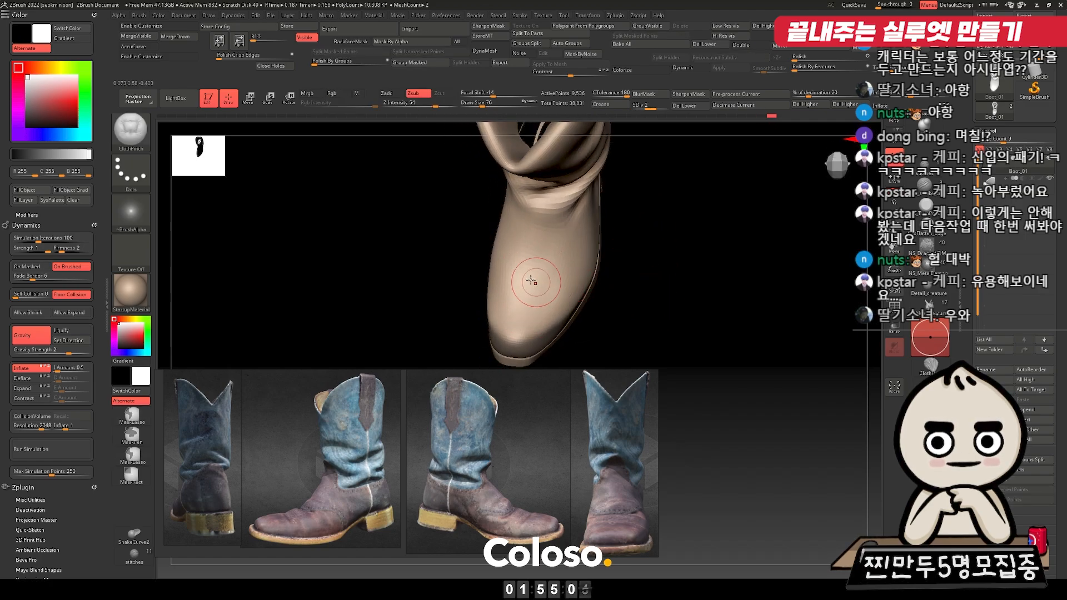
pyautogui.moveTo(516, 286); pyautogui.dragTo(547, 283)
pyautogui.moveTo(542, 285); pyautogui.dragTo(531, 285, button='right')
pyautogui.keyDown('shift'); pyautogui.moveTo(531, 284); pyautogui.dragTo(555, 281); pyautogui.keyUp('shift')
# Step: Pinch more crosswise wrinkles over the top and both sides of the foot with the ClothPinch brush
pyautogui.moveTo(628, 278); pyautogui.dragTo(594, 237, button='right')
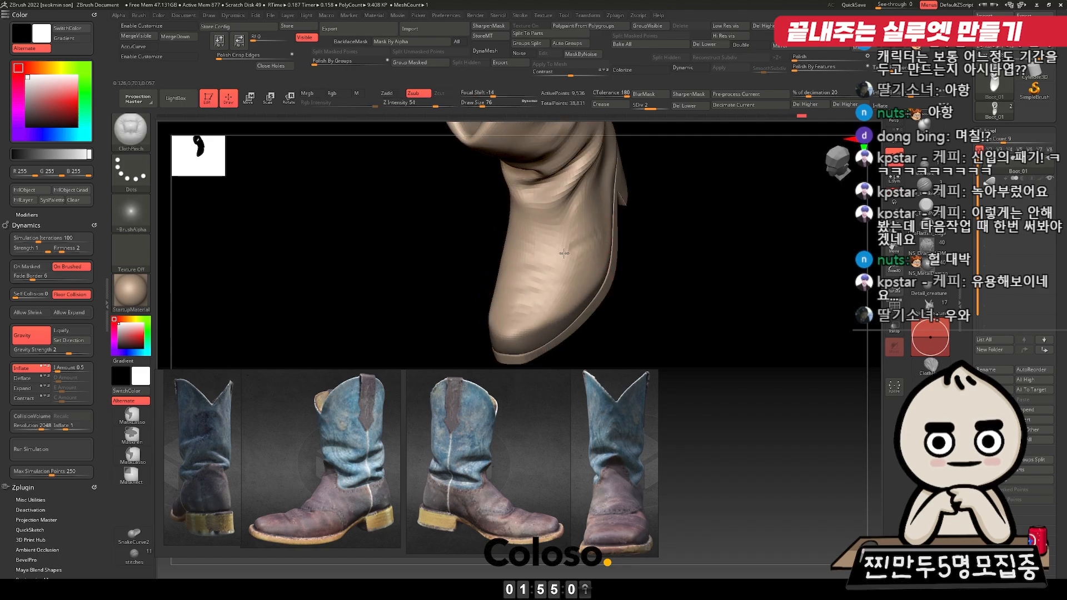
pyautogui.moveTo(519, 264); pyautogui.dragTo(650, 238, button='right')
pyautogui.moveTo(593, 259)
pyautogui.mouseDown(button='right')
pyautogui.moveTo(667, 257)
pyautogui.moveTo(635, 246)
pyautogui.moveTo(750, 255)
pyautogui.moveTo(526, 243)
pyautogui.mouseUp(button='right')
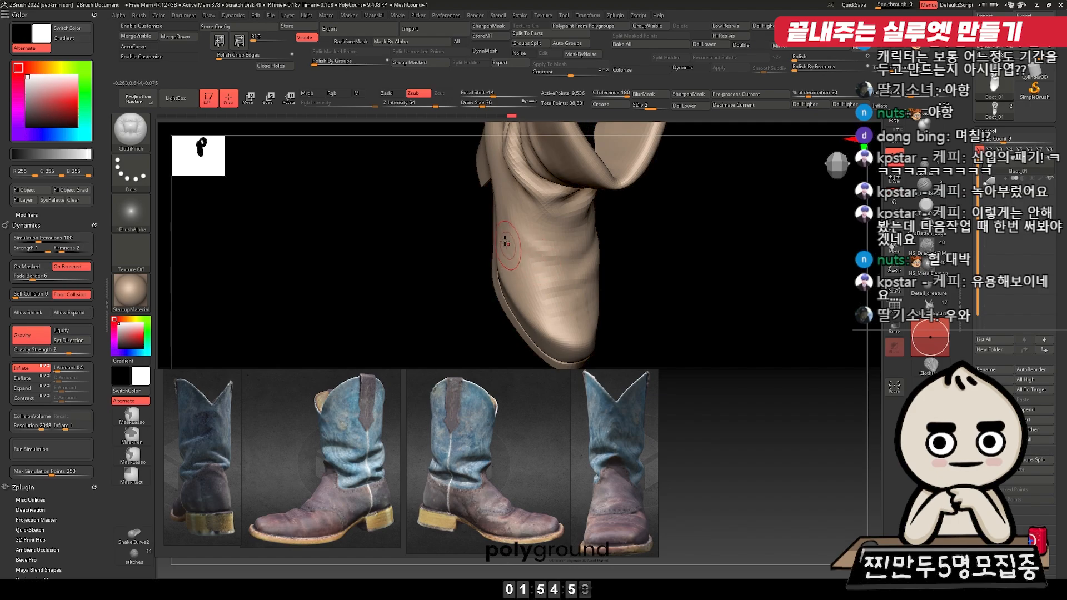
pyautogui.moveTo(541, 270)
pyautogui.mouseDown(button='right')
pyautogui.moveTo(667, 290)
pyautogui.moveTo(737, 336)
pyautogui.moveTo(748, 384)
pyautogui.moveTo(648, 193)
pyautogui.moveTo(731, 255)
pyautogui.moveTo(737, 327)
pyautogui.moveTo(667, 340)
pyautogui.moveTo(529, 277)
pyautogui.mouseUp(button='right')
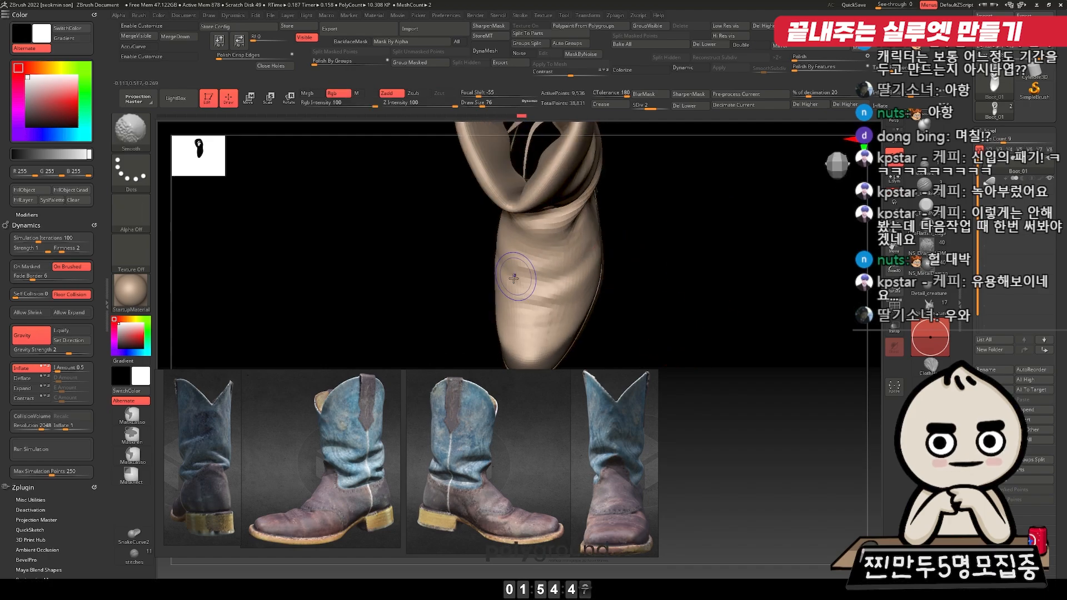
# Step: Soften the wrinkles across the top of the foot with light smoothing and review them from both sides
pyautogui.keyDown('shift'); pyautogui.moveTo(525, 287); pyautogui.dragTo(518, 284); pyautogui.keyUp('shift')
pyautogui.moveTo(606, 306)
pyautogui.mouseDown(button='right')
pyautogui.moveTo(527, 291)
pyautogui.moveTo(607, 279)
pyautogui.moveTo(713, 298)
pyautogui.moveTo(785, 243)
pyautogui.moveTo(726, 324)
pyautogui.moveTo(679, 306)
pyautogui.mouseUp(button='right')
pyautogui.keyDown('ctrl'); pyautogui.moveTo(645, 260); pyautogui.dragTo(649, 301, button='right'); pyautogui.keyUp('ctrl')
pyautogui.moveTo(550, 286)
pyautogui.keyDown('shift'); pyautogui.mouseDown()
pyautogui.moveTo(527, 305)
pyautogui.moveTo(542, 303)
pyautogui.mouseUp(); pyautogui.keyUp('shift')
pyautogui.moveTo(481, 259); pyautogui.dragTo(484, 293, button='right')
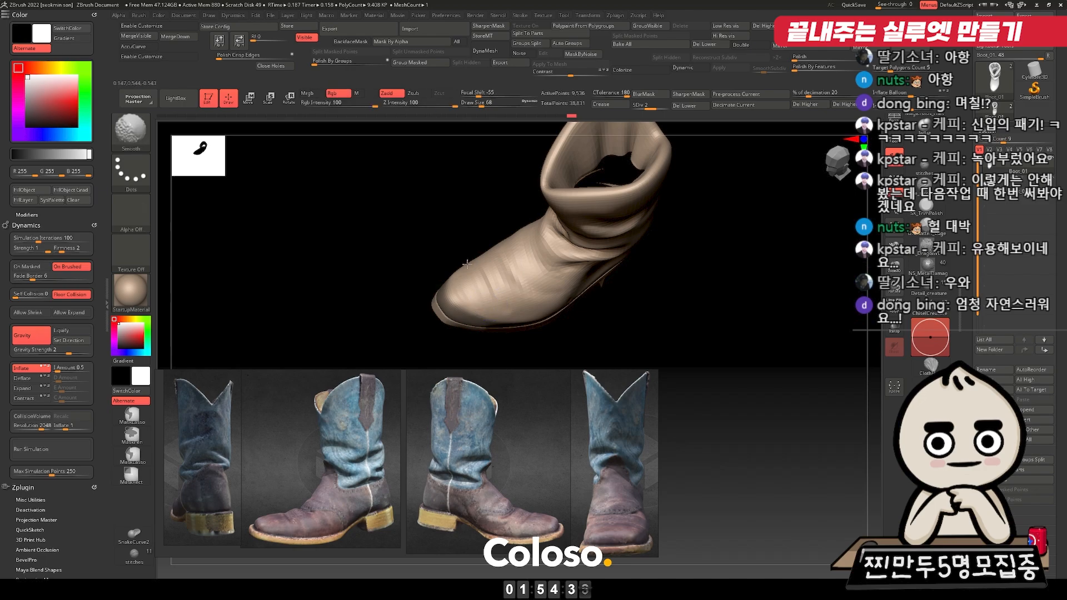
pyautogui.moveTo(638, 295)
pyautogui.mouseDown(button='right')
pyautogui.moveTo(678, 262)
pyautogui.moveTo(561, 289)
pyautogui.moveTo(684, 284)
pyautogui.mouseUp(button='right')
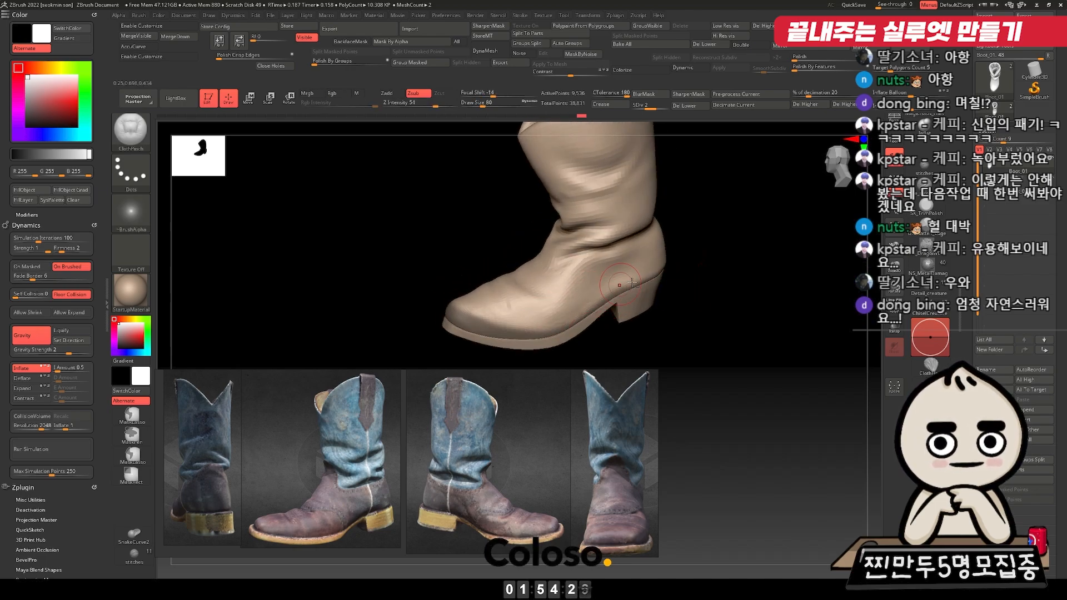
pyautogui.press('shift')
pyautogui.moveTo(569, 302)
pyautogui.mouseDown(button='right')
pyautogui.moveTo(745, 312)
pyautogui.moveTo(820, 377)
pyautogui.moveTo(824, 365)
pyautogui.moveTo(764, 356)
pyautogui.mouseUp(button='right')
pyautogui.keyDown('shift'); pyautogui.moveTo(655, 292); pyautogui.dragTo(608, 256, button='right'); pyautogui.keyUp('shift')
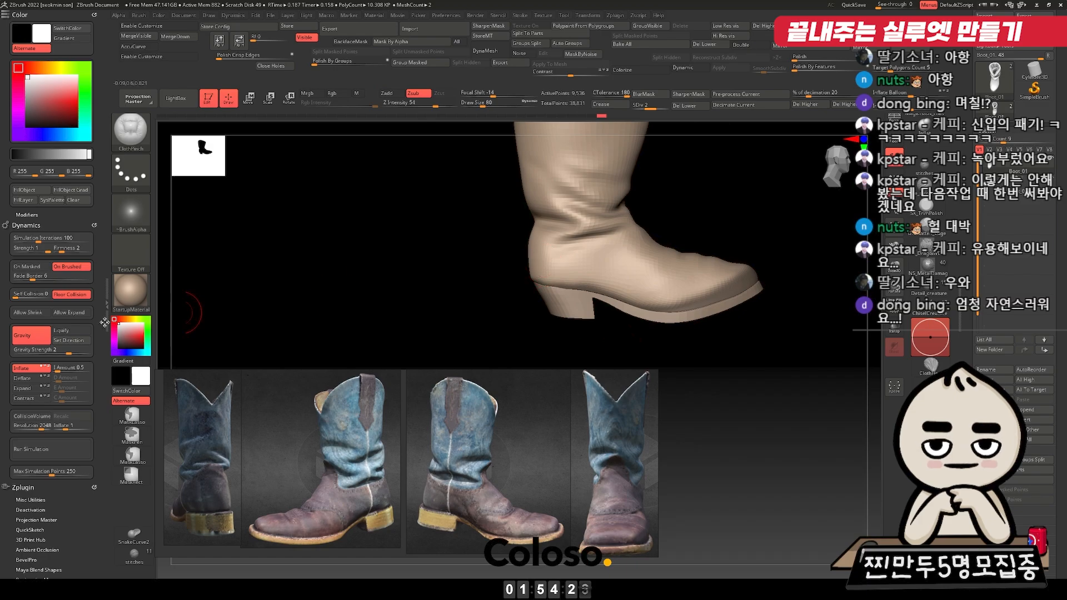
# Step: Turn off Gravity in the cloth dynamics and pinch folds along the side of the ankle where it meets the foot
pyautogui.click(31, 343)
pyautogui.moveTo(600, 262); pyautogui.dragTo(614, 258)
pyautogui.moveTo(687, 232); pyautogui.dragTo(661, 239, button='right')
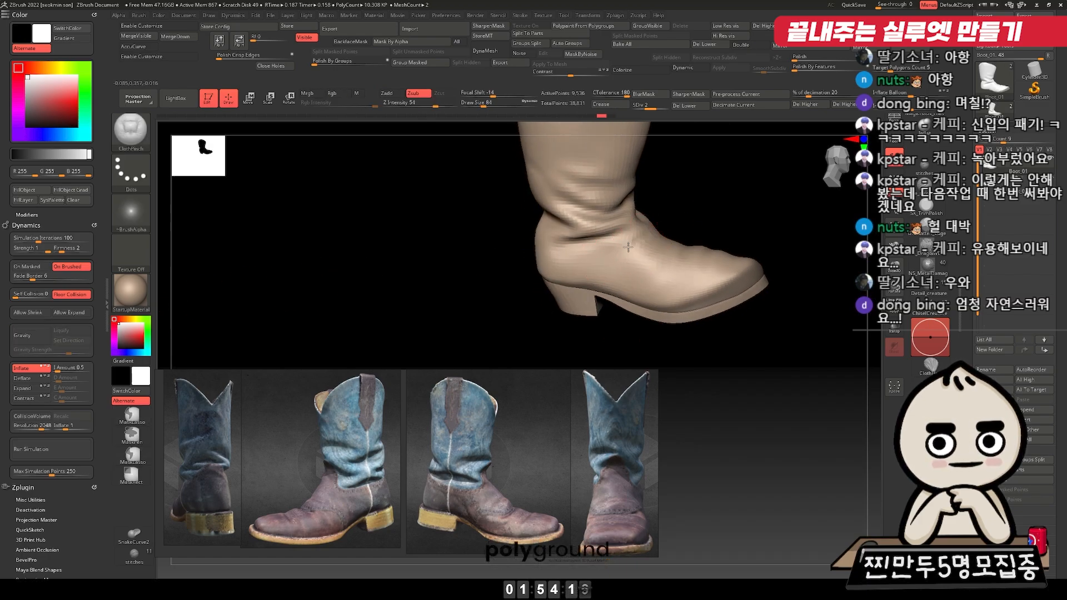
pyautogui.press('shift')
pyautogui.moveTo(657, 255); pyautogui.dragTo(599, 263)
pyautogui.press('shift')
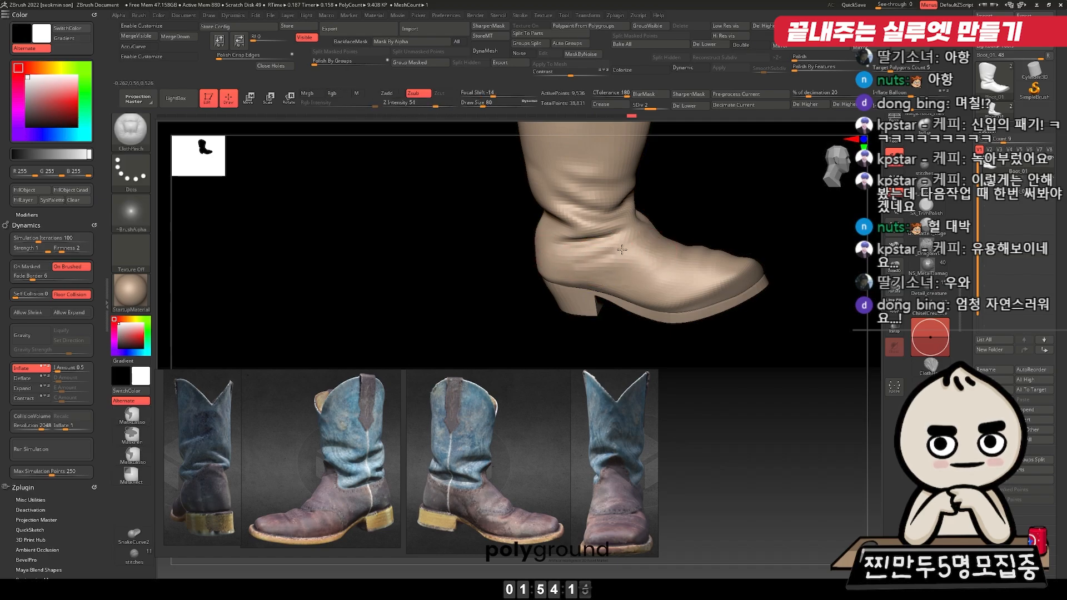
pyautogui.moveTo(627, 252); pyautogui.dragTo(610, 254)
# Step: Pinch further folds around the ankle and the front of the shaft with a larger ClothPinch brush
pyautogui.moveTo(745, 283)
pyautogui.keyDown('alt'); pyautogui.mouseDown(button='right')
pyautogui.moveTo(748, 231)
pyautogui.moveTo(717, 244)
pyautogui.mouseUp(button='right'); pyautogui.keyUp('alt')
pyautogui.moveTo(728, 206)
pyautogui.mouseDown(button='right')
pyautogui.moveTo(791, 190)
pyautogui.moveTo(707, 295)
pyautogui.moveTo(652, 292)
pyautogui.moveTo(610, 266)
pyautogui.mouseUp(button='right')
pyautogui.keyDown('alt'); pyautogui.moveTo(627, 279); pyautogui.dragTo(639, 283); pyautogui.keyUp('alt')
pyautogui.moveTo(701, 283)
pyautogui.mouseDown(button='right')
pyautogui.moveTo(661, 290)
pyautogui.moveTo(626, 239)
pyautogui.mouseUp(button='right')
pyautogui.moveTo(622, 256); pyautogui.dragTo(614, 264)
pyautogui.moveTo(666, 233)
pyautogui.keyDown('ctrl'); pyautogui.mouseDown(button='right')
pyautogui.moveTo(722, 245)
pyautogui.moveTo(687, 237)
pyautogui.mouseUp(button='right'); pyautogui.keyUp('ctrl')
pyautogui.moveTo(616, 259)
pyautogui.mouseDown()
pyautogui.moveTo(658, 246)
pyautogui.moveTo(603, 262)
pyautogui.mouseUp()
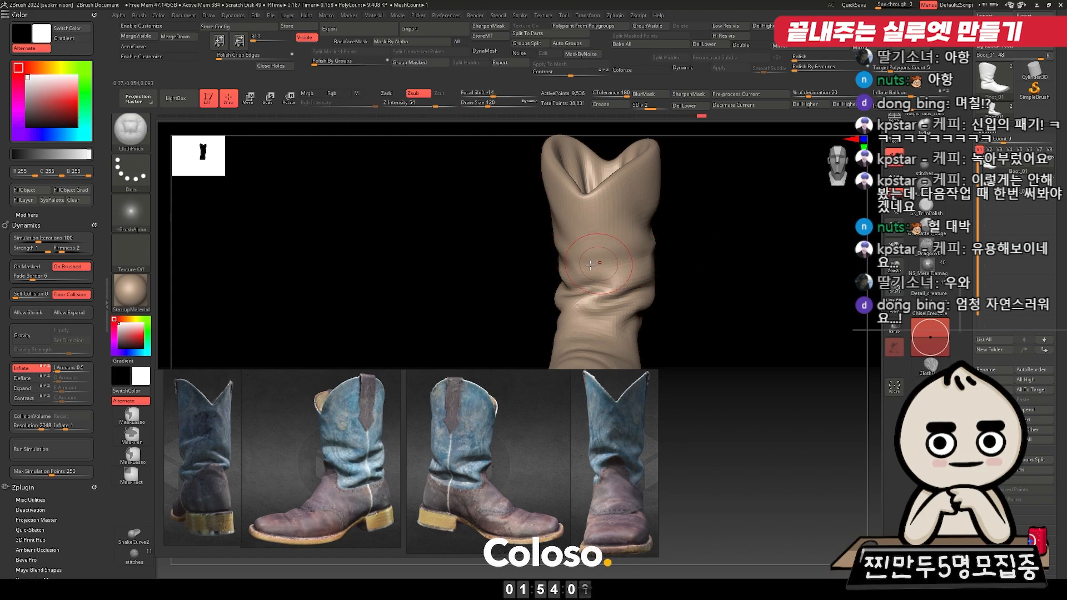
# Step: Refine the folds across the front of the mid-shaft above the ankle, alternating pinching and smoothing
pyautogui.keyDown('shift'); pyautogui.moveTo(645, 259); pyautogui.dragTo(611, 260); pyautogui.keyUp('shift')
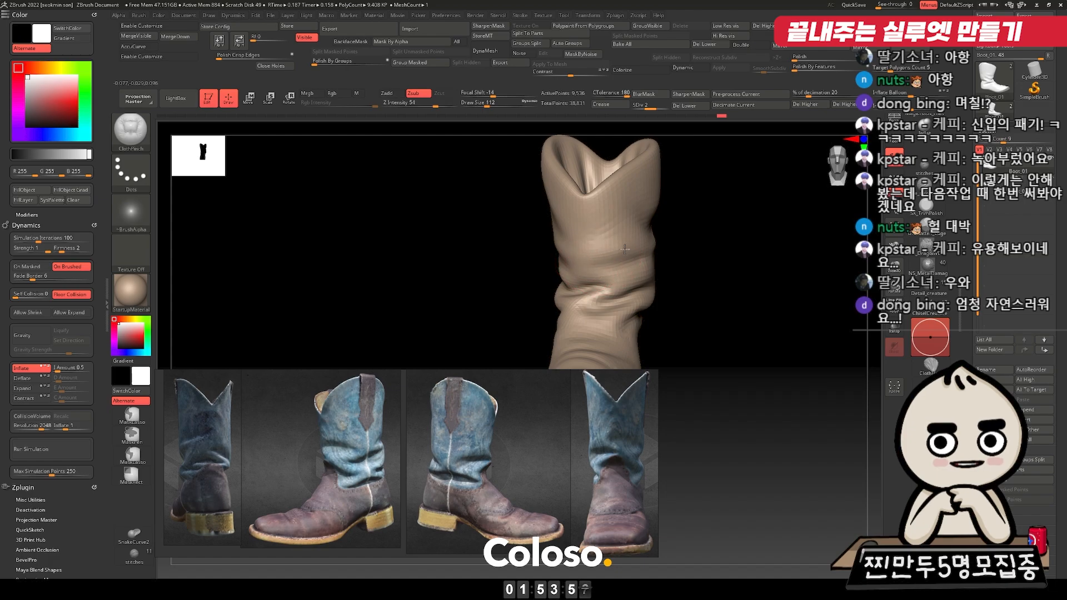
pyautogui.moveTo(642, 257); pyautogui.dragTo(651, 255)
pyautogui.keyDown('shift'); pyautogui.moveTo(647, 256); pyautogui.dragTo(622, 259); pyautogui.keyUp('shift')
pyautogui.moveTo(701, 256)
pyautogui.keyDown('alt'); pyautogui.mouseDown()
pyautogui.moveTo(709, 235)
pyautogui.moveTo(742, 238)
pyautogui.mouseUp(); pyautogui.keyUp('alt')
pyautogui.moveTo(629, 256); pyautogui.dragTo(617, 259)
pyautogui.moveTo(700, 255)
pyautogui.mouseDown()
pyautogui.moveTo(714, 253)
pyautogui.moveTo(664, 236)
pyautogui.moveTo(691, 219)
pyautogui.moveTo(620, 245)
pyautogui.moveTo(666, 233)
pyautogui.moveTo(636, 221)
pyautogui.moveTo(643, 215)
pyautogui.moveTo(684, 240)
pyautogui.moveTo(600, 252)
pyautogui.moveTo(640, 248)
pyautogui.mouseUp()
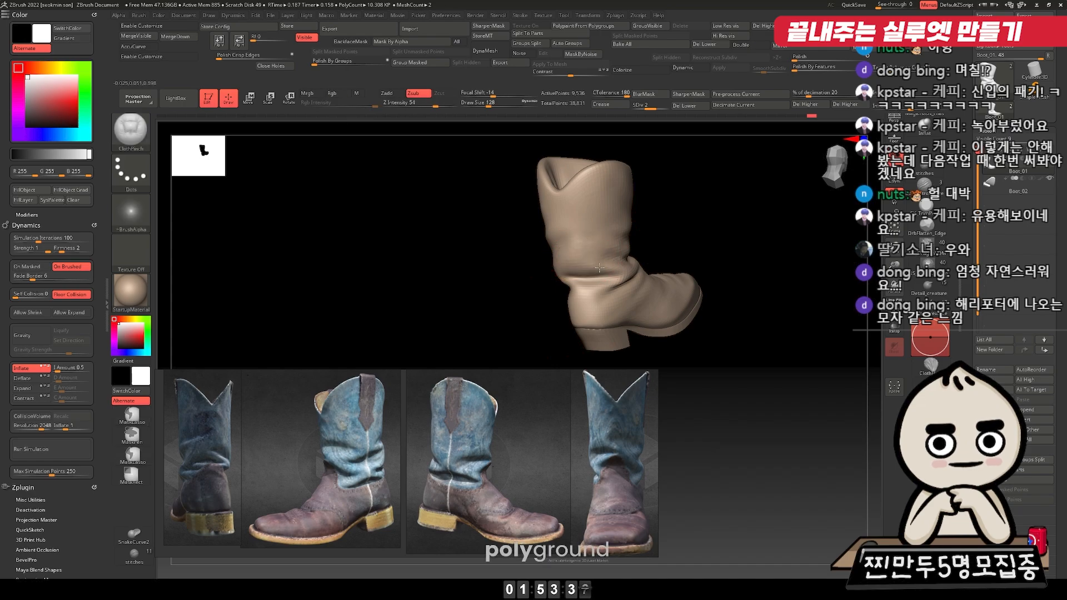
# Step: Raise the ClothPinch Z Intensity to 71 and work folds into the side of the shaft, smoothing them lightly
pyautogui.press('space')
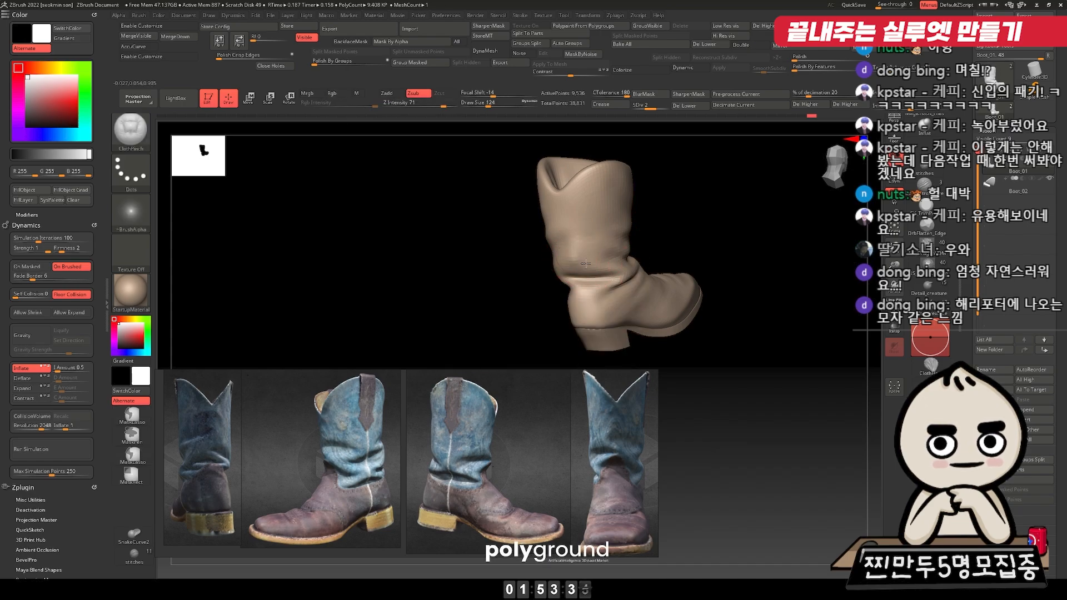
pyautogui.keyDown('shift'); pyautogui.moveTo(575, 237); pyautogui.dragTo(583, 245); pyautogui.keyUp('shift')
pyautogui.moveTo(640, 228)
pyautogui.mouseDown()
pyautogui.moveTo(661, 221)
pyautogui.moveTo(682, 272)
pyautogui.moveTo(661, 271)
pyautogui.mouseUp()
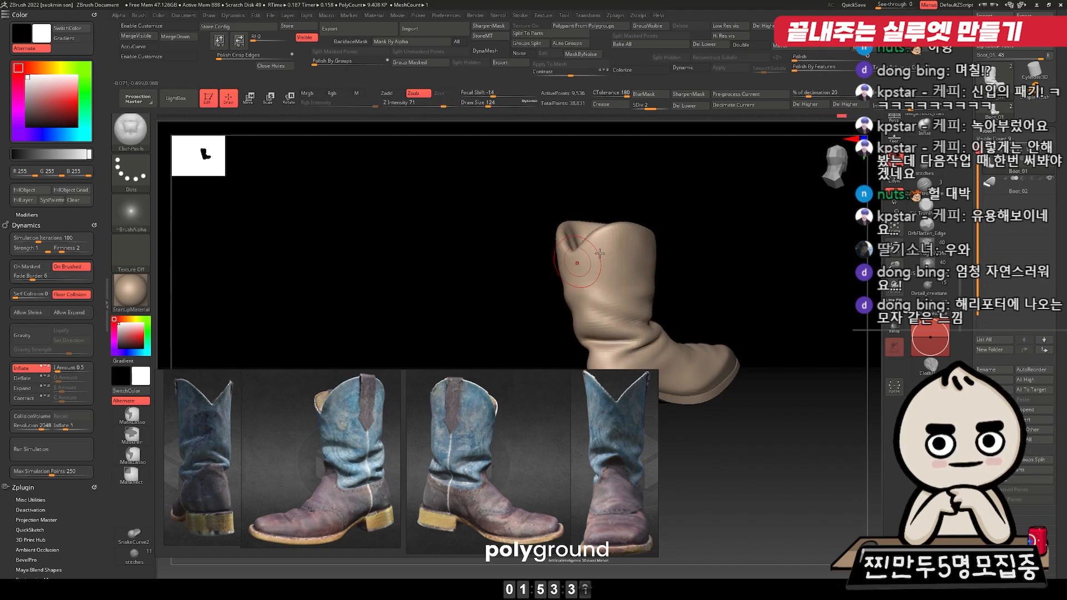
pyautogui.moveTo(584, 259); pyautogui.dragTo(615, 249)
pyautogui.moveTo(685, 250)
pyautogui.keyDown('shift'); pyautogui.mouseDown()
pyautogui.moveTo(674, 233)
pyautogui.moveTo(707, 295)
pyautogui.moveTo(671, 226)
pyautogui.moveTo(674, 264)
pyautogui.moveTo(681, 231)
pyautogui.moveTo(695, 233)
pyautogui.moveTo(657, 239)
pyautogui.moveTo(698, 240)
pyautogui.moveTo(681, 248)
pyautogui.mouseUp(); pyautogui.keyUp('shift')
# Step: Switch to the ClothMove brush and adjust the shaft's silhouette from the front, side and back
pyautogui.press('2')
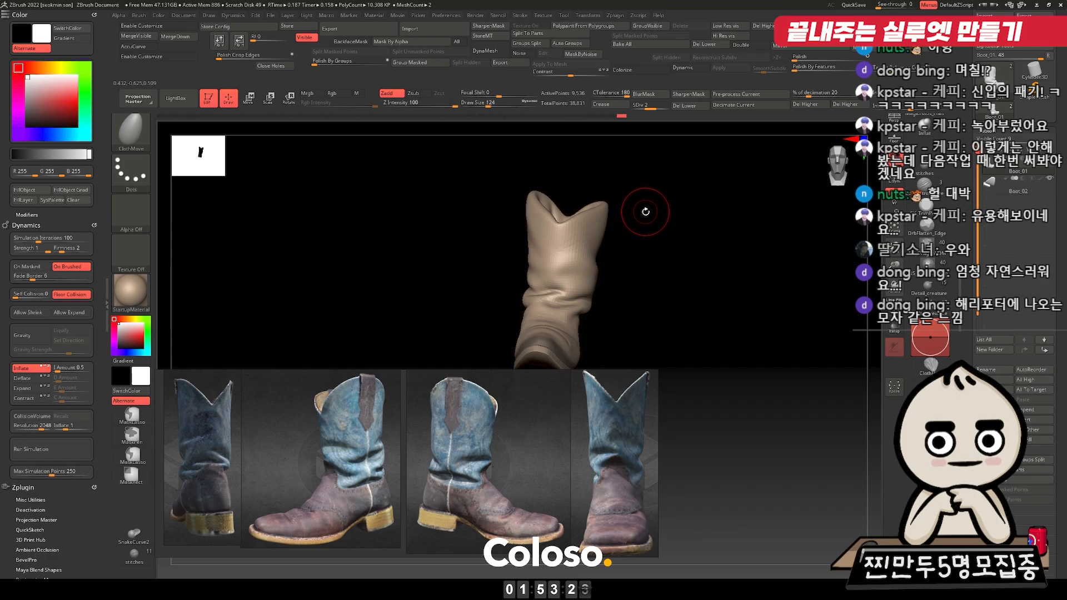
pyautogui.keyDown('shift'); pyautogui.moveTo(645, 212); pyautogui.dragTo(662, 214); pyautogui.keyUp('shift')
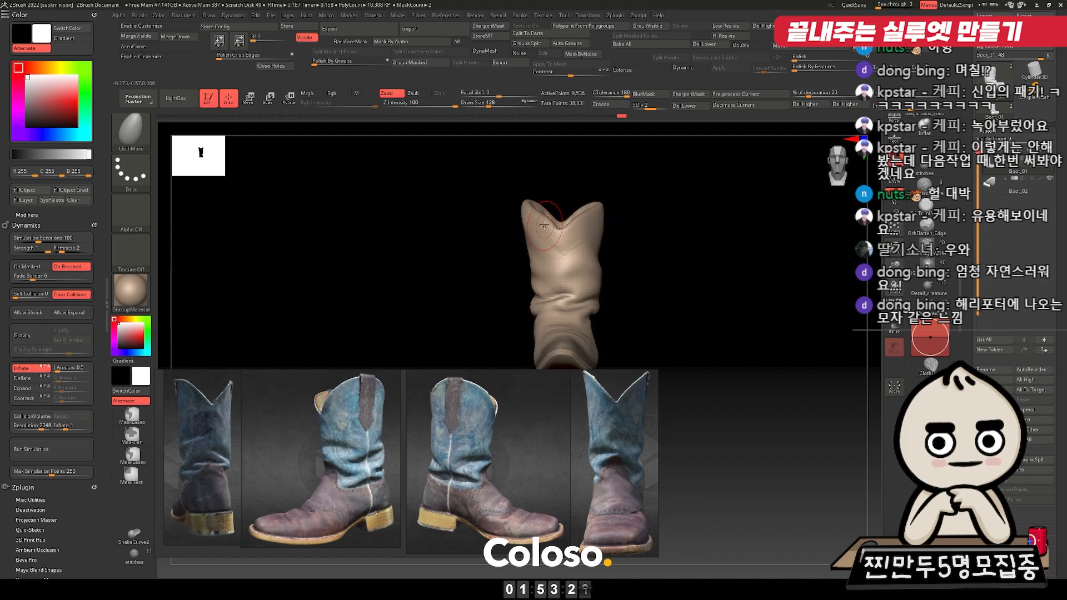
pyautogui.keyDown('ctrl'); pyautogui.moveTo(633, 240); pyautogui.dragTo(640, 200, button='right'); pyautogui.keyUp('ctrl')
pyautogui.moveTo(645, 240); pyautogui.dragTo(695, 244)
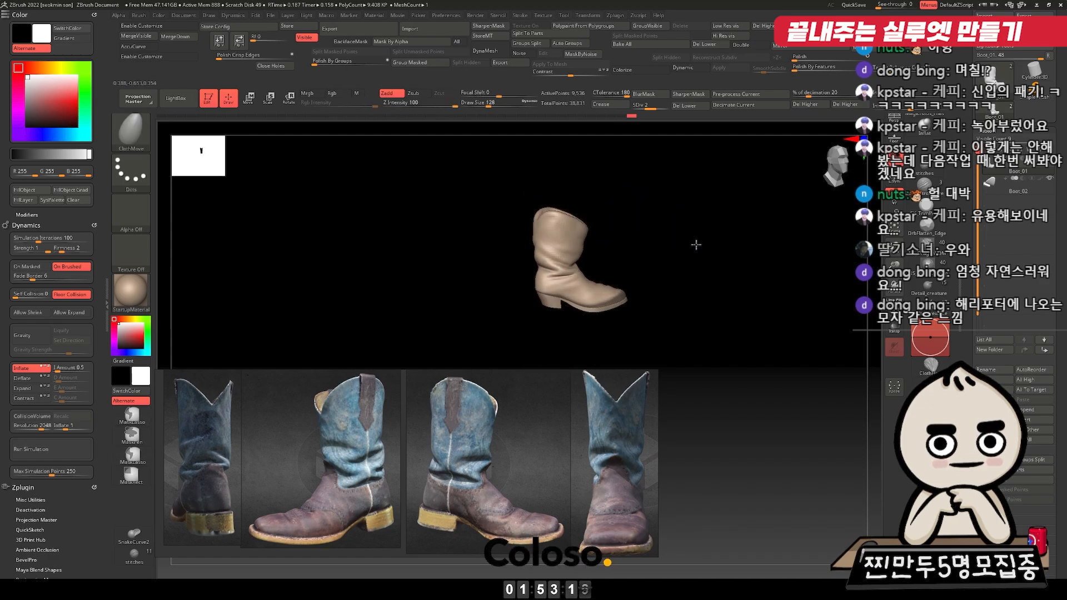
pyautogui.keyDown('ctrl'); pyautogui.moveTo(671, 208); pyautogui.dragTo(688, 248, button='right'); pyautogui.keyUp('ctrl')
pyautogui.moveTo(688, 248)
pyautogui.mouseDown()
pyautogui.moveTo(731, 257)
pyautogui.moveTo(660, 230)
pyautogui.mouseUp()
pyautogui.moveTo(666, 238)
pyautogui.keyDown('shift'); pyautogui.mouseDown()
pyautogui.moveTo(685, 246)
pyautogui.moveTo(643, 257)
pyautogui.moveTo(676, 276)
pyautogui.moveTo(655, 281)
pyautogui.mouseUp(); pyautogui.keyUp('shift')
pyautogui.keyDown('ctrl'); pyautogui.moveTo(655, 281); pyautogui.dragTo(661, 335, button='right'); pyautogui.keyUp('ctrl')
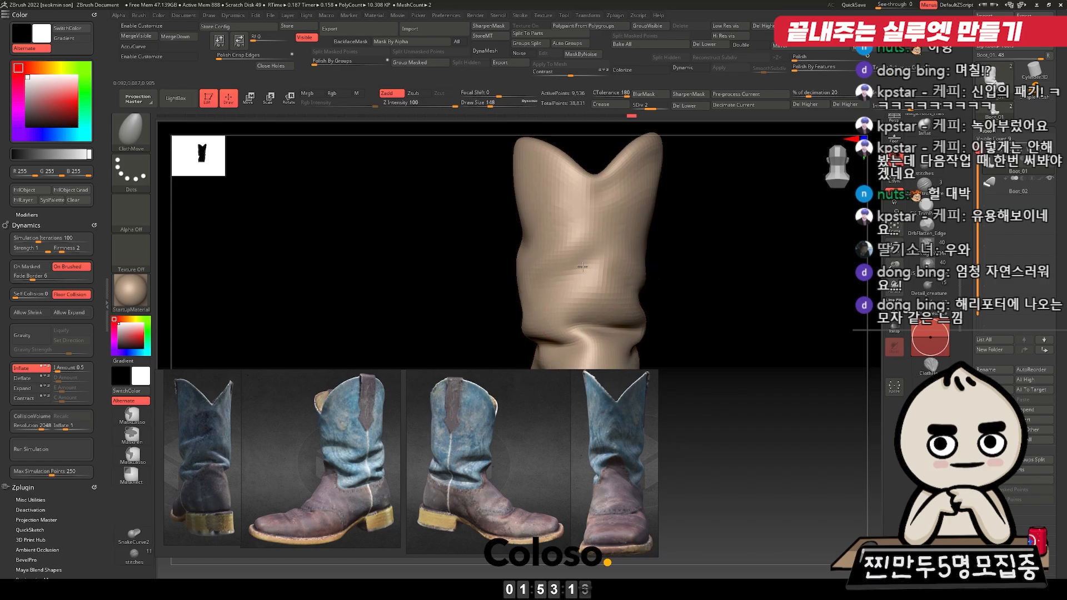
# Step: Shape the folds at the back of the ankle above the heel with ClothMove, finishing them with the ClothPinch brush
pyautogui.keyDown('alt'); pyautogui.moveTo(579, 281); pyautogui.dragTo(582, 161, button='right'); pyautogui.keyUp('alt')
pyautogui.moveTo(546, 243); pyautogui.dragTo(555, 244)
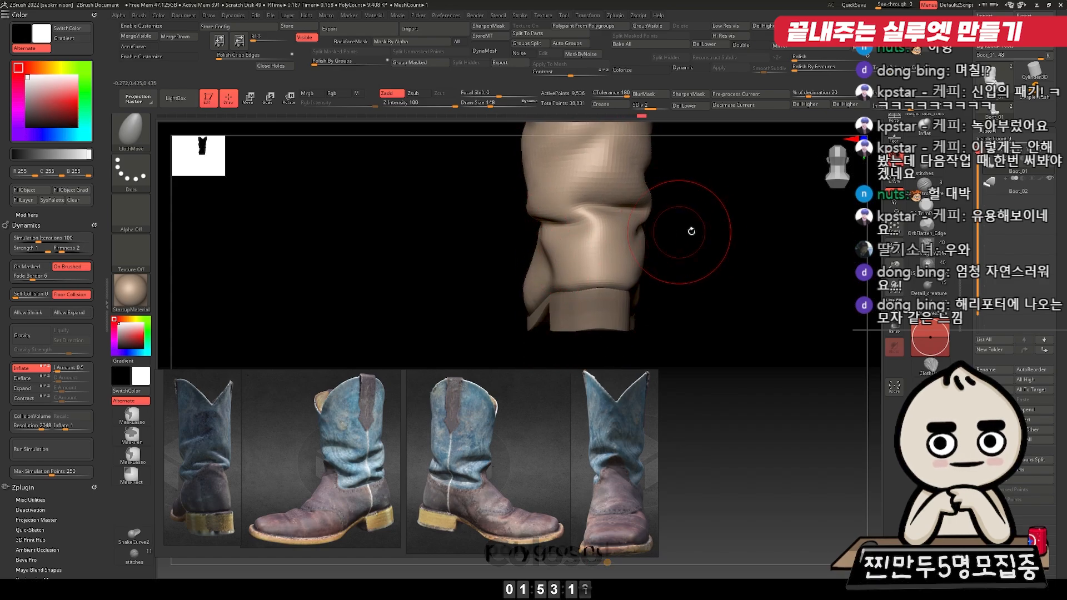
pyautogui.keyDown('shift'); pyautogui.moveTo(690, 231); pyautogui.dragTo(688, 231); pyautogui.keyUp('shift')
pyautogui.press('2')
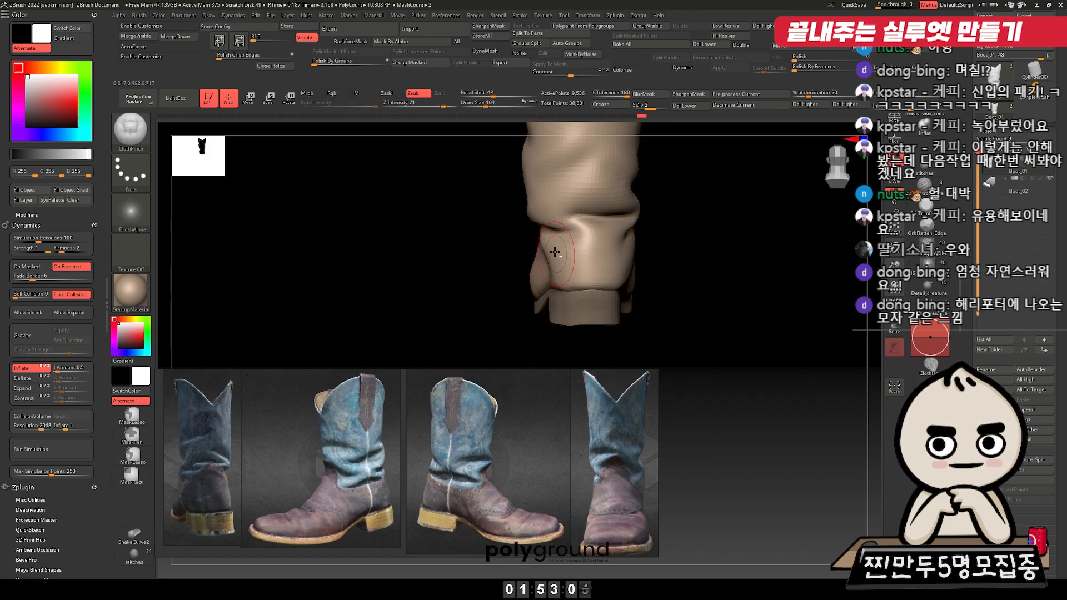
pyautogui.moveTo(655, 247); pyautogui.dragTo(671, 258)
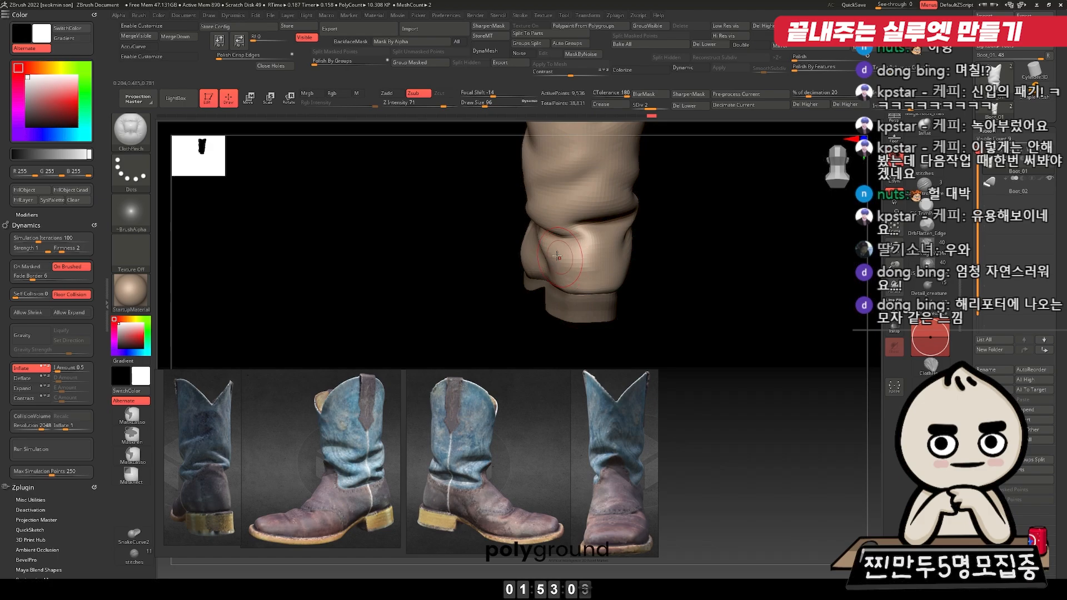
pyautogui.moveTo(579, 273); pyautogui.dragTo(679, 249)
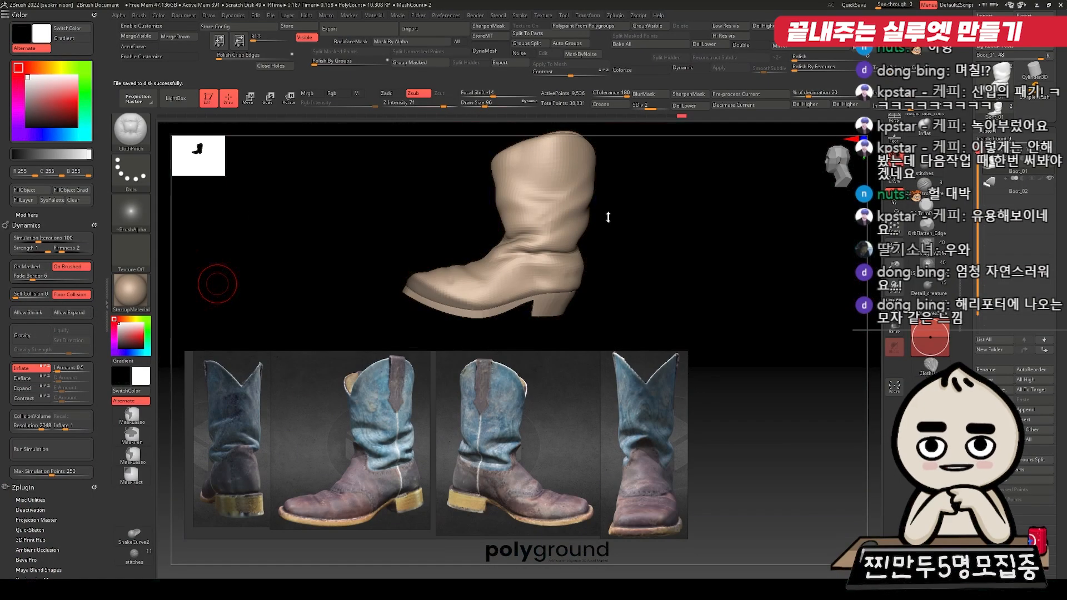
# Step: Select the sole subtool, raise its subdivision and carve creases along the sole and heel with DamStandard, smoothing them lightly
pyautogui.keyDown('alt'); pyautogui.click(557, 304); pyautogui.keyUp('alt')
pyautogui.moveTo(671, 293); pyautogui.dragTo(643, 236)
pyautogui.press('d')
pyautogui.keyDown('ctrl'); pyautogui.moveTo(643, 236); pyautogui.dragTo(678, 272, button='right'); pyautogui.keyUp('ctrl')
pyautogui.moveTo(659, 285); pyautogui.dragTo(604, 294)
pyautogui.press('b')
pyautogui.press('d')
pyautogui.press('s')
pyautogui.moveTo(638, 296)
pyautogui.mouseDown()
pyautogui.moveTo(577, 287)
pyautogui.moveTo(604, 292)
pyautogui.mouseUp()
pyautogui.moveTo(617, 293); pyautogui.dragTo(655, 291)
pyautogui.keyDown('shift'); pyautogui.moveTo(551, 288); pyautogui.dragTo(649, 278); pyautogui.keyUp('shift')
# Step: Reselect the boot upper, lower it to subdivision level 1 and reshape the shaft with a large ClothMove brush
pyautogui.keyDown('alt'); pyautogui.click(582, 229); pyautogui.keyUp('alt')
pyautogui.keyDown('ctrl'); pyautogui.moveTo(625, 253); pyautogui.dragTo(639, 193, button='right'); pyautogui.keyUp('ctrl')
pyautogui.moveTo(643, 193)
pyautogui.keyDown('alt'); pyautogui.mouseDown(button='right')
pyautogui.moveTo(661, 258)
pyautogui.moveTo(631, 243)
pyautogui.mouseUp(button='right'); pyautogui.keyUp('alt')
pyautogui.press('b')
pyautogui.press('m')
pyautogui.press('v')
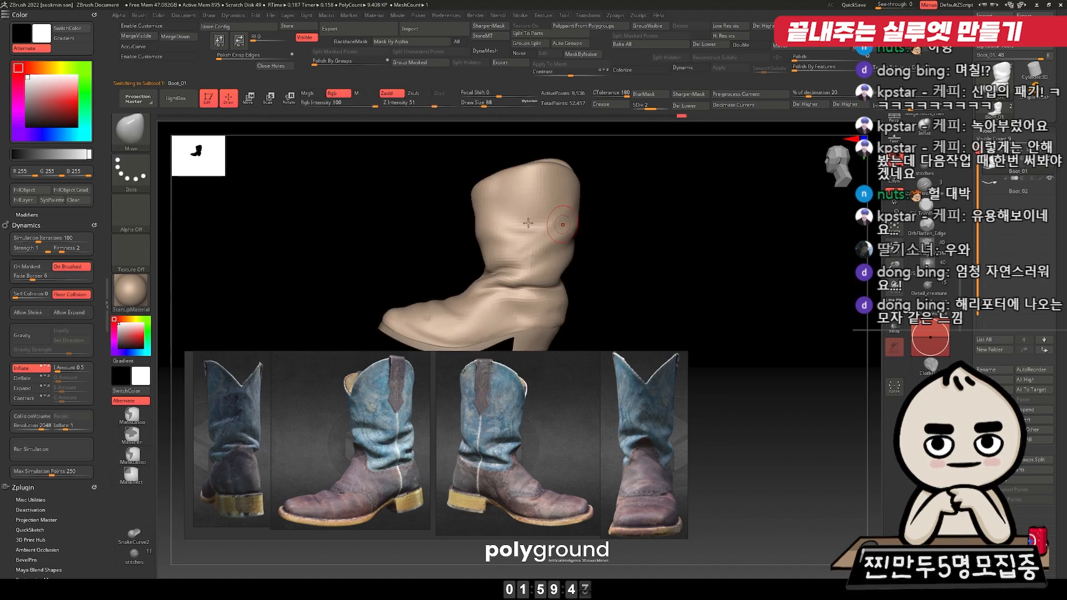
pyautogui.hotkey('shift', 'd')
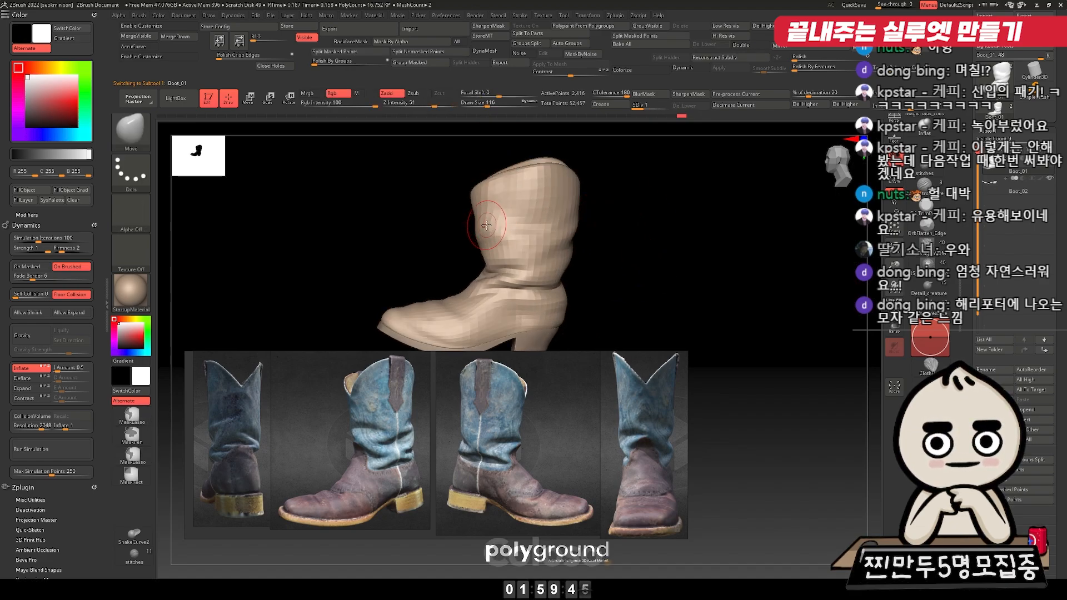
pyautogui.press('b')
pyautogui.press('c')
pyautogui.press('m')
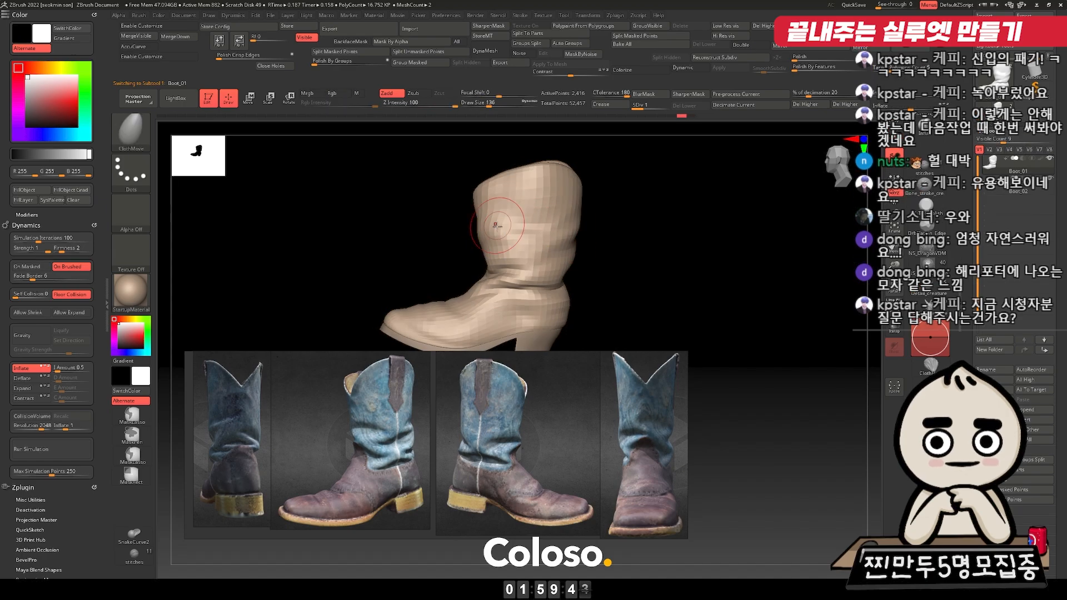
pyautogui.moveTo(445, 233); pyautogui.dragTo(493, 229)
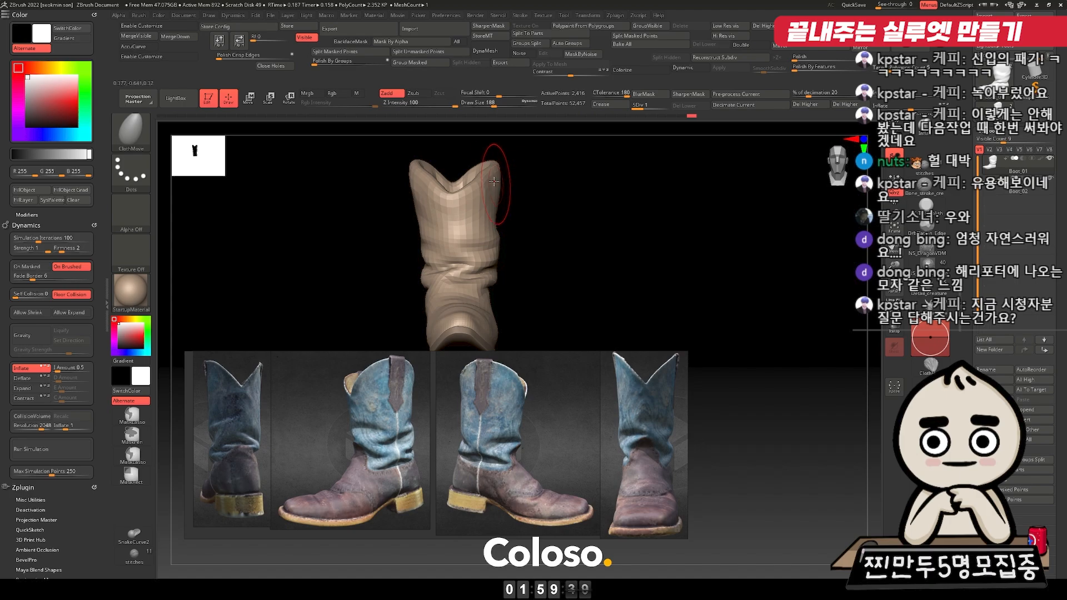
pyautogui.keyDown('alt'); pyautogui.moveTo(513, 182); pyautogui.dragTo(565, 226); pyautogui.keyUp('alt')
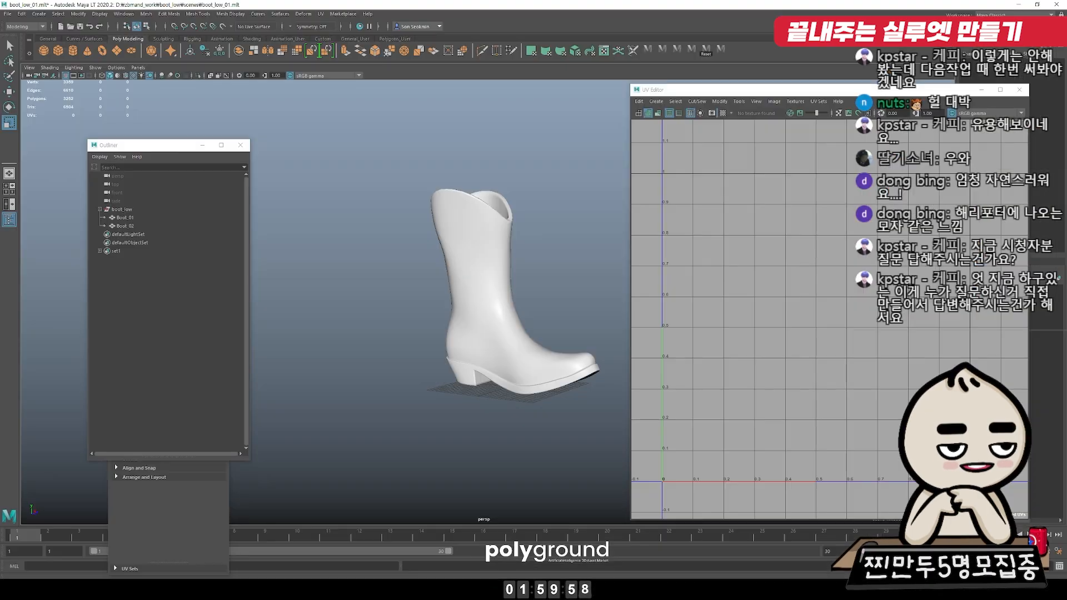
# Step: Switch to Maya and delete the old low-poly boot meshes from the boot_low_01 scene
pyautogui.keyDown('alt'); pyautogui.moveTo(549, 200); pyautogui.dragTo(403, 180); pyautogui.keyUp('alt')
pyautogui.moveTo(576, 117); pyautogui.dragTo(237, 476)
pyautogui.press('Delete')
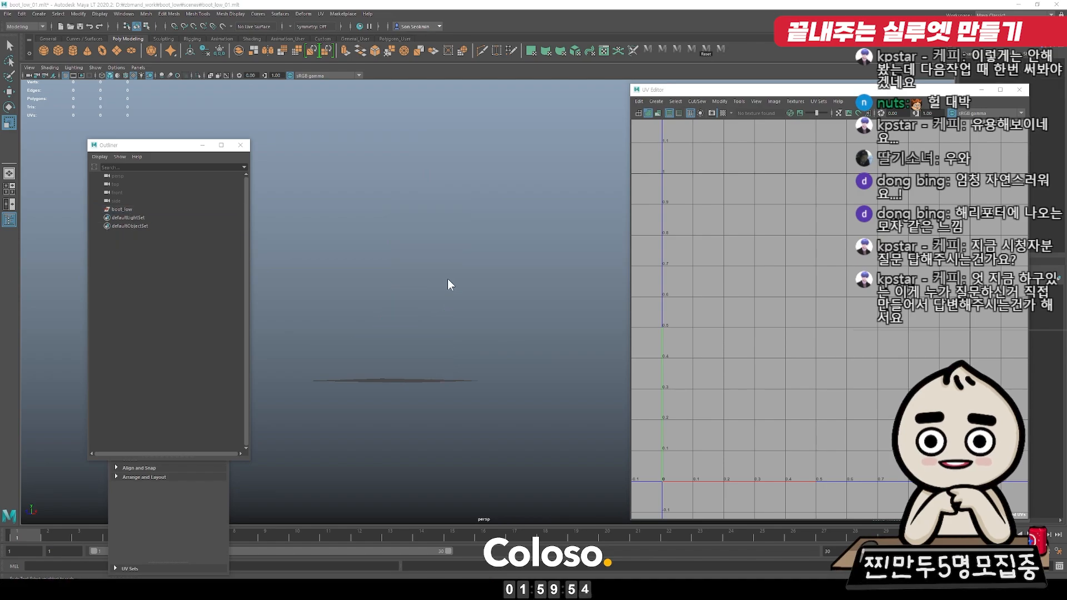
# Step: Import the sculpted low-poly boot file from the project's export folder
pyautogui.hotkey('ctrl', 'i')
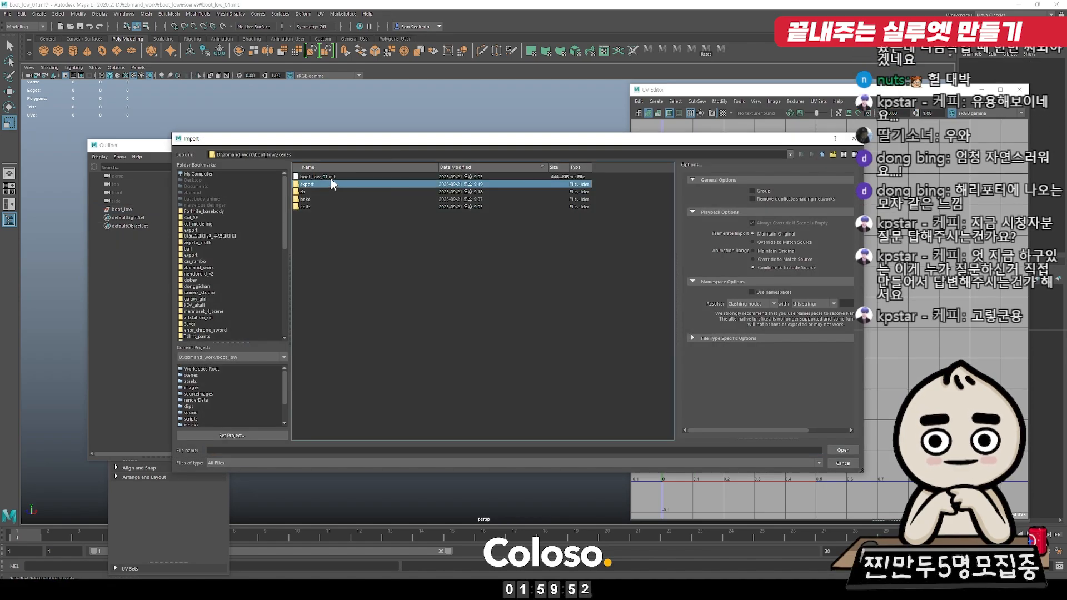
pyautogui.doubleClick(328, 185)
pyautogui.doubleClick(330, 177)
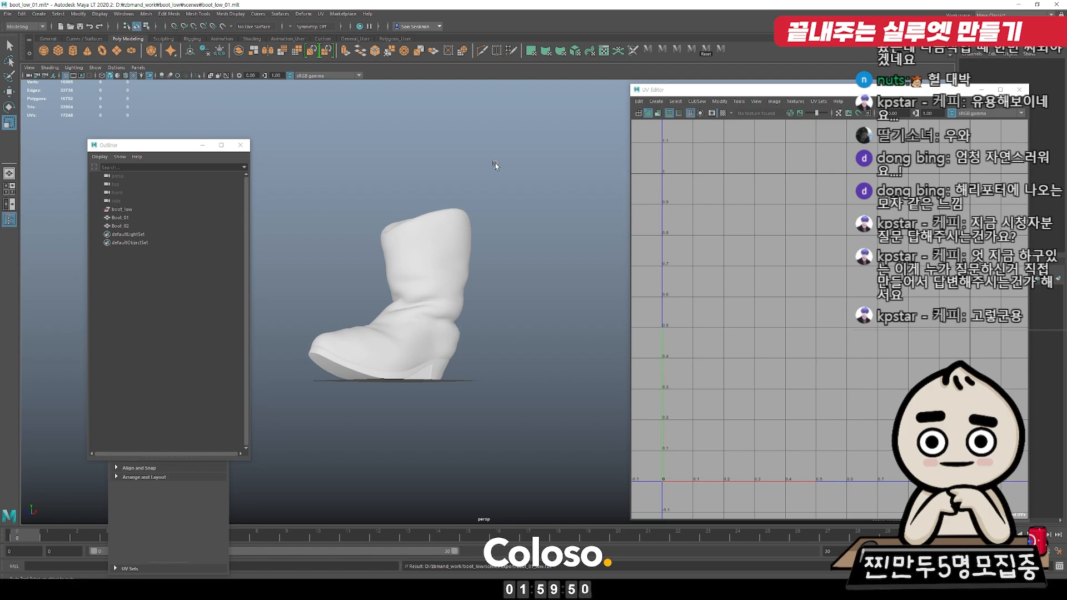
# Step: Examine the imported boot's wrinkled shape from several sides and check the mesh and UV shells of its parts
pyautogui.keyDown('alt'); pyautogui.moveTo(575, 214); pyautogui.dragTo(576, 276); pyautogui.keyUp('alt')
pyautogui.keyDown('alt'); pyautogui.moveTo(526, 304); pyautogui.dragTo(475, 258); pyautogui.keyUp('alt')
pyautogui.click(444, 296)
pyautogui.click(560, 201)
pyautogui.moveTo(562, 198); pyautogui.dragTo(403, 369)
pyautogui.keyDown('alt'); pyautogui.moveTo(508, 319); pyautogui.dragTo(556, 324); pyautogui.keyUp('alt')
pyautogui.click(538, 305)
pyautogui.click(419, 289)
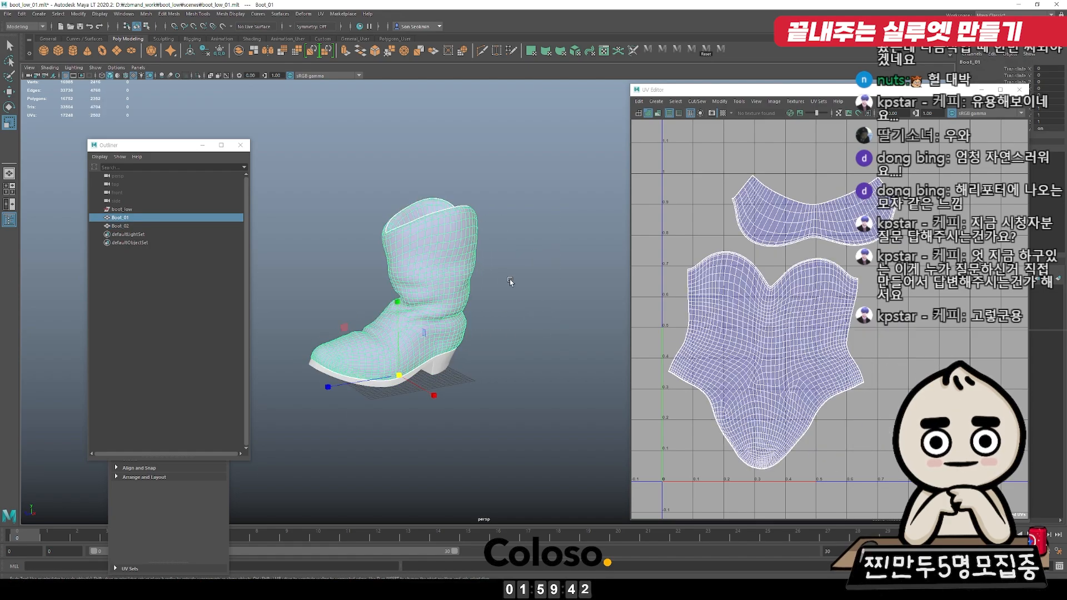
pyautogui.keyDown('alt'); pyautogui.moveTo(509, 281); pyautogui.dragTo(559, 290); pyautogui.keyUp('alt')
pyautogui.click(526, 229)
pyautogui.keyDown('alt'); pyautogui.moveTo(526, 229); pyautogui.dragTo(521, 192); pyautogui.keyUp('alt')
pyautogui.hotkey('ctrl', 'z')
pyautogui.hotkey('ctrl', 'z')
pyautogui.hotkey('ctrl', 'z')
pyautogui.hotkey('ctrl', 'z')
pyautogui.hotkey('ctrl', 'z')
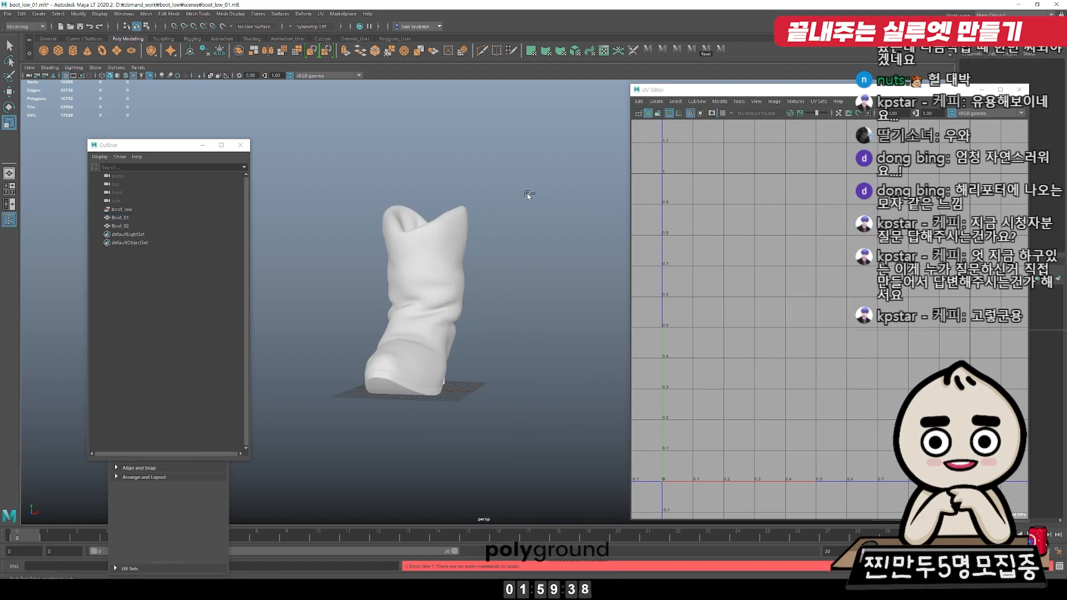
# Step: Show the boot's UVs in UV selection mode and unfold the two shells of the upper, the top strip and the large body
pyautogui.moveTo(527, 196)
pyautogui.keyDown('alt'); pyautogui.mouseDown()
pyautogui.moveTo(488, 207)
pyautogui.moveTo(698, 187)
pyautogui.moveTo(511, 186)
pyautogui.mouseUp(); pyautogui.keyUp('alt')
pyautogui.click(469, 239)
pyautogui.moveTo(536, 239)
pyautogui.keyDown('alt'); pyautogui.mouseDown()
pyautogui.moveTo(583, 262)
pyautogui.moveTo(538, 236)
pyautogui.mouseUp(); pyautogui.keyUp('alt')
pyautogui.moveTo(823, 214); pyautogui.dragTo(855, 217, button='right')
pyautogui.moveTo(545, 243); pyautogui.dragTo(567, 225, button='right')
pyautogui.moveTo(572, 162); pyautogui.dragTo(428, 370)
pyautogui.moveTo(920, 266)
pyautogui.keyDown('alt'); pyautogui.mouseDown(button='right')
pyautogui.moveTo(894, 263)
pyautogui.moveTo(922, 264)
pyautogui.mouseUp(button='right'); pyautogui.keyUp('alt')
pyautogui.doubleClick(816, 228)
pyautogui.hotkey('ctrl', 'u')
pyautogui.doubleClick(799, 339)
pyautogui.hotkey('ctrl', 'u')
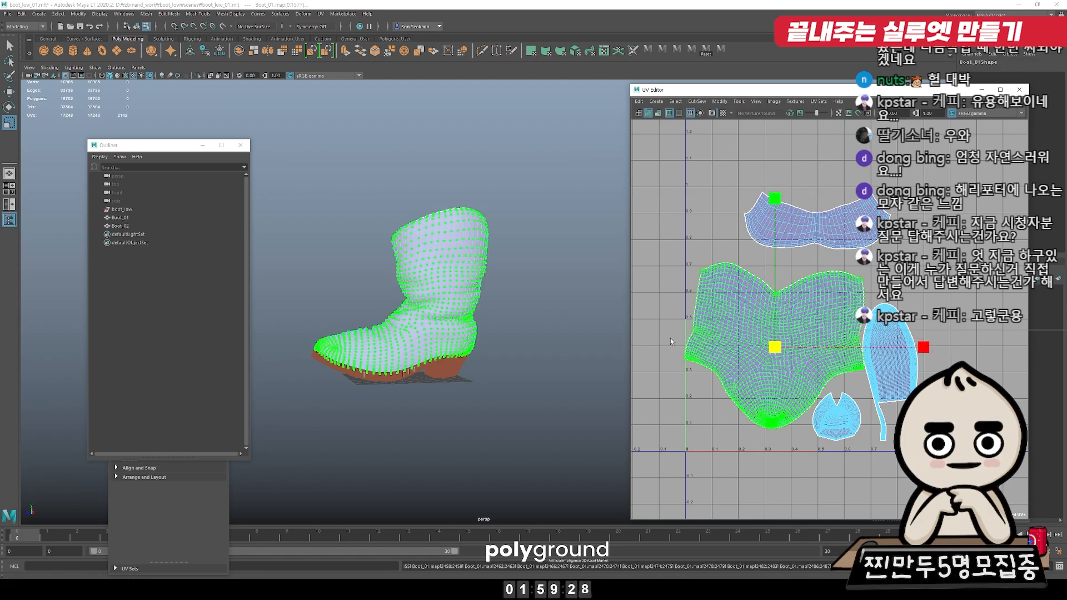
# Step: Unfold the long and the small UV shells belonging to the sole and heel
pyautogui.doubleClick(889, 355)
pyautogui.hotkey('ctrl', 'u')
pyautogui.doubleClick(843, 424)
pyautogui.hotkey('ctrl', 'u')
# Step: Select all UVs of both boot meshes and lay the shells out again in the UV space
pyautogui.click(777, 269)
pyautogui.moveTo(286, 178); pyautogui.dragTo(522, 502)
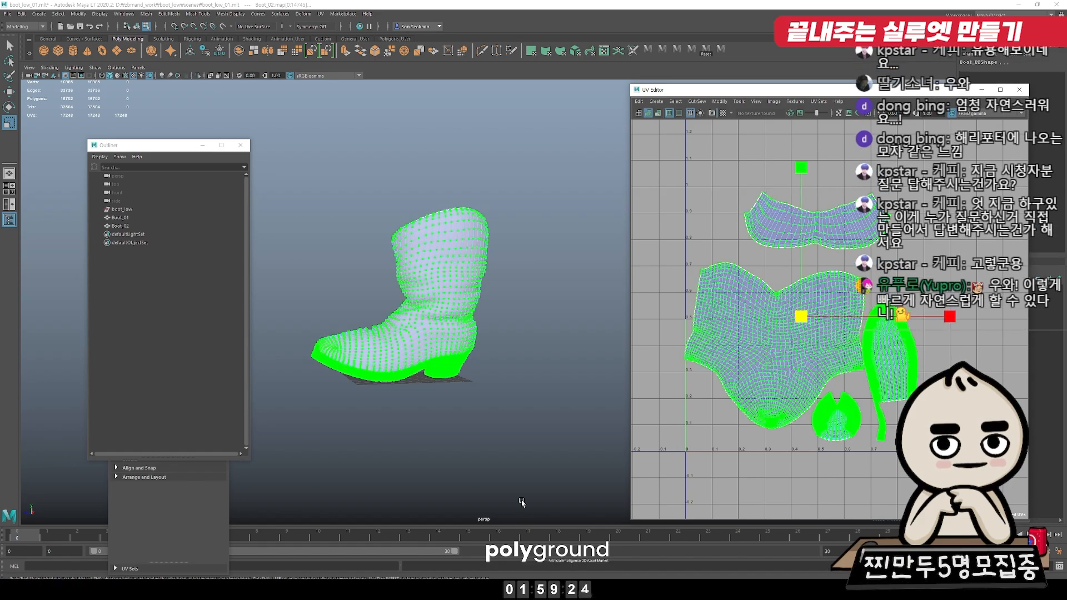
pyautogui.hotkey('ctrl', 'l')
pyautogui.scroll(2, 898, 282)
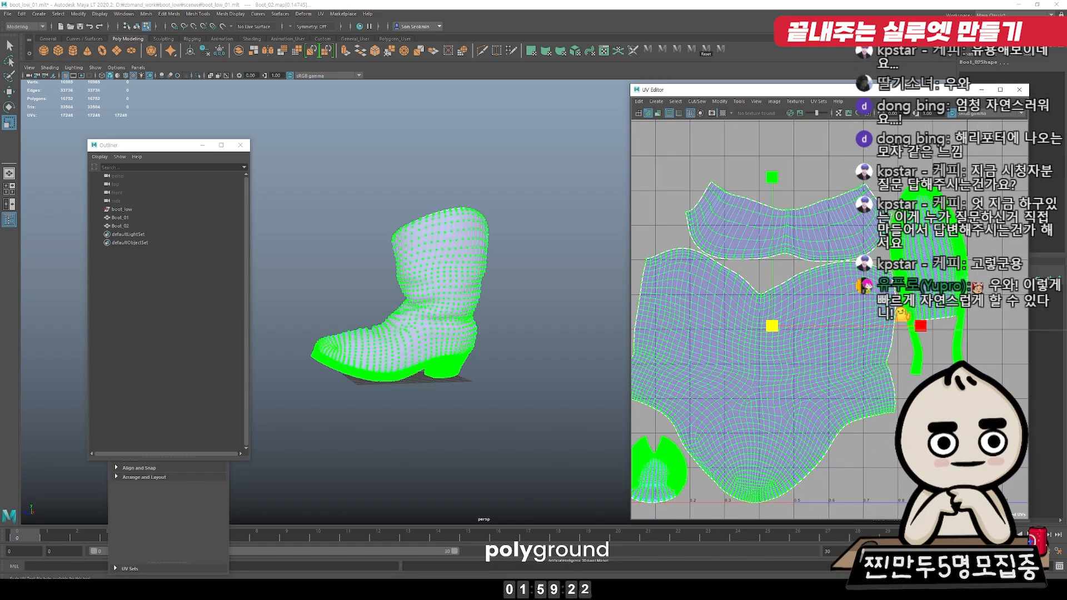
pyautogui.press('F8')
pyautogui.press('F8')
pyautogui.scroll(-1, 959, 202)
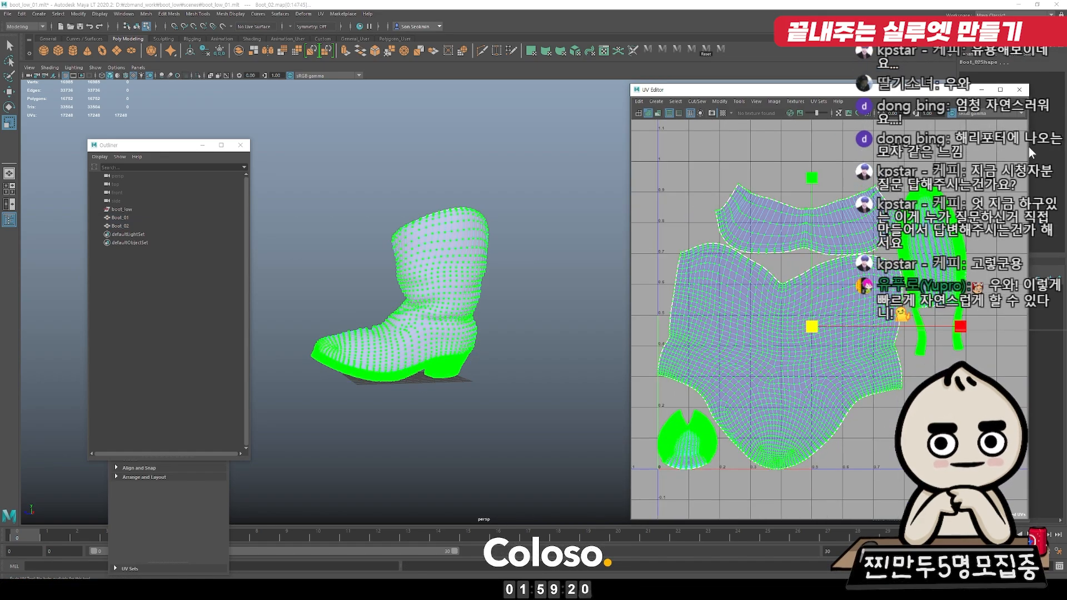
# Step: Scale all the boot's UV shells down slightly within the UV space and check the mesh around the heel
pyautogui.moveTo(812, 327); pyautogui.dragTo(803, 327)
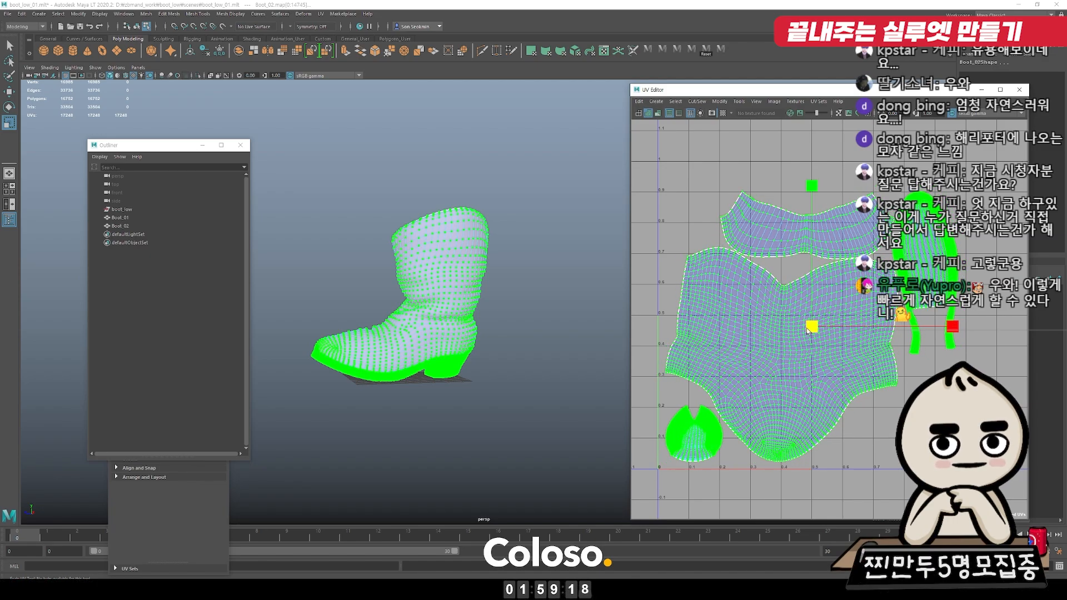
pyautogui.click(498, 334)
pyautogui.scroll(6, 470, 442)
pyautogui.keyDown('alt'); pyautogui.moveTo(479, 431); pyautogui.dragTo(514, 282, button='middle'); pyautogui.keyUp('alt')
pyautogui.keyDown('alt'); pyautogui.moveTo(513, 282); pyautogui.dragTo(465, 426, button='right'); pyautogui.keyUp('alt')
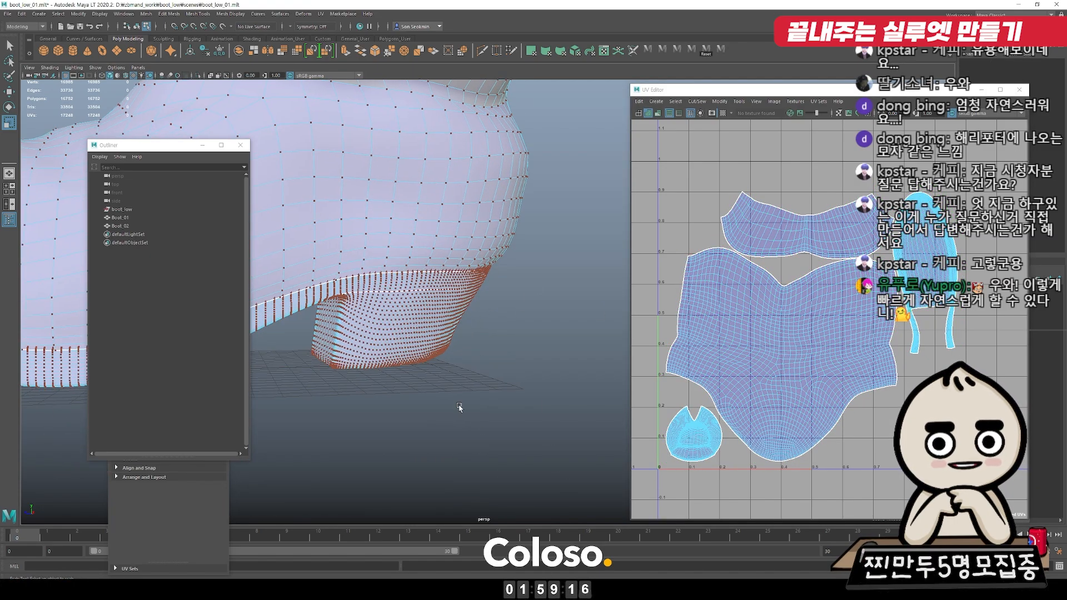
pyautogui.press('F8')
pyautogui.click(382, 320)
pyautogui.click(505, 318)
pyautogui.keyDown('alt'); pyautogui.moveTo(505, 318); pyautogui.dragTo(128, 316, button='right'); pyautogui.keyUp('alt')
# Step: Select both boot meshes and shift the UV shells of the top strip and the sole upward, apart from the body shell
pyautogui.moveTo(556, 158); pyautogui.dragTo(230, 446)
pyautogui.moveTo(796, 222); pyautogui.dragTo(824, 221, button='right')
pyautogui.doubleClick(800, 236)
pyautogui.press('w')
pyautogui.moveTo(807, 225); pyautogui.dragTo(787, 208)
pyautogui.doubleClick(920, 245)
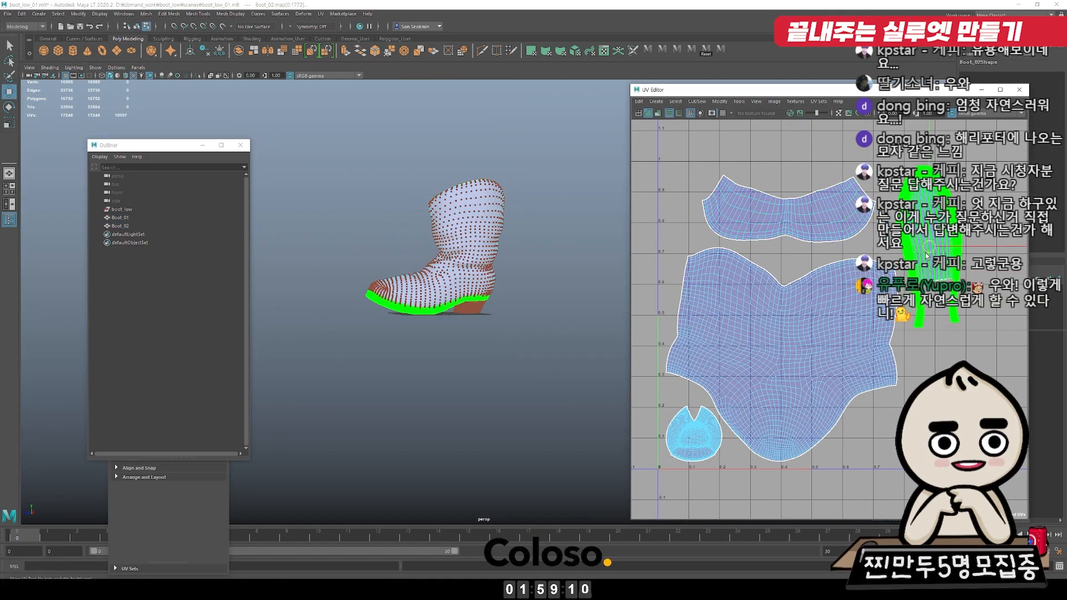
# Step: Return to whole-object selection and assign a new Phong material to both boot meshes
pyautogui.press('F8')
pyautogui.click(547, 269)
pyautogui.keyDown('alt'); pyautogui.moveTo(558, 261); pyautogui.dragTo(547, 288); pyautogui.keyUp('alt')
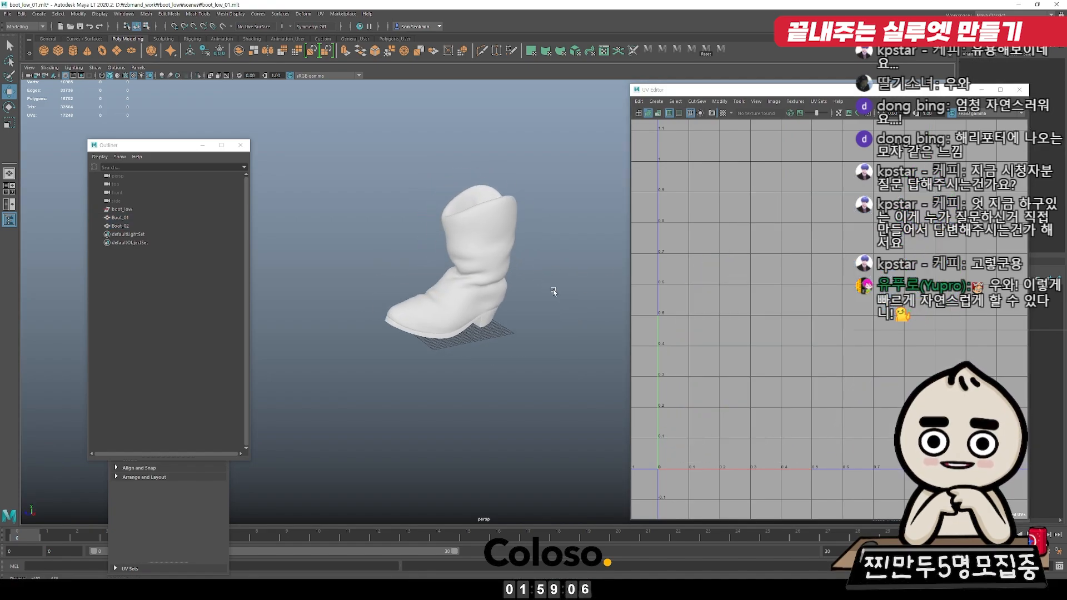
pyautogui.keyDown('alt'); pyautogui.moveTo(548, 289); pyautogui.dragTo(562, 298, button='right'); pyautogui.keyUp('alt')
pyautogui.keyDown('alt'); pyautogui.moveTo(562, 298); pyautogui.dragTo(538, 280); pyautogui.keyUp('alt')
pyautogui.moveTo(565, 105); pyautogui.dragTo(299, 383)
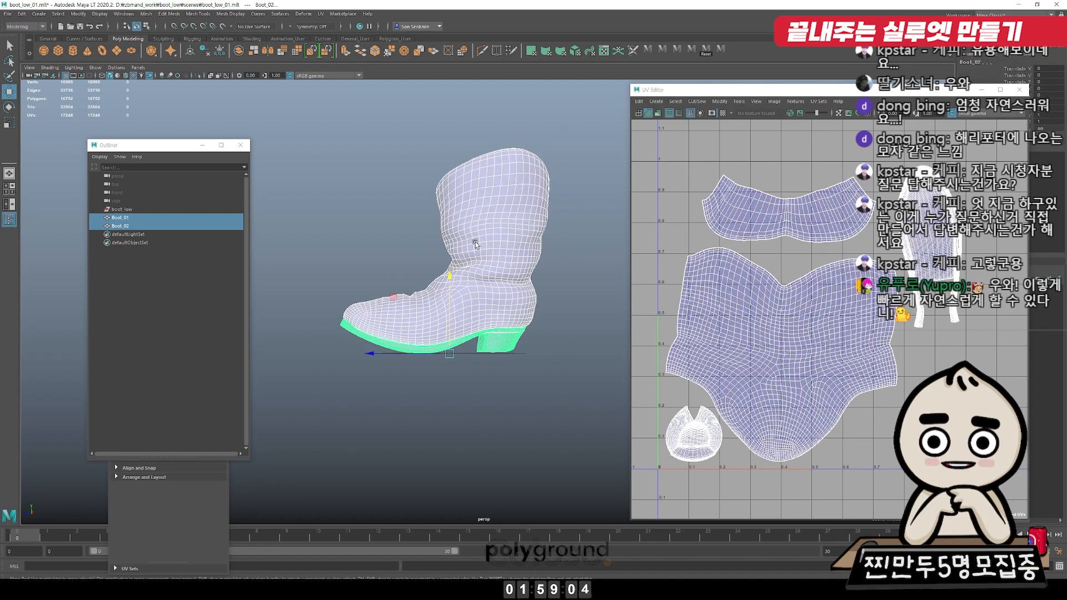
pyautogui.moveTo(500, 265); pyautogui.dragTo(549, 475, button='right')
pyautogui.click(563, 325)
pyautogui.moveTo(588, 111); pyautogui.dragTo(383, 339)
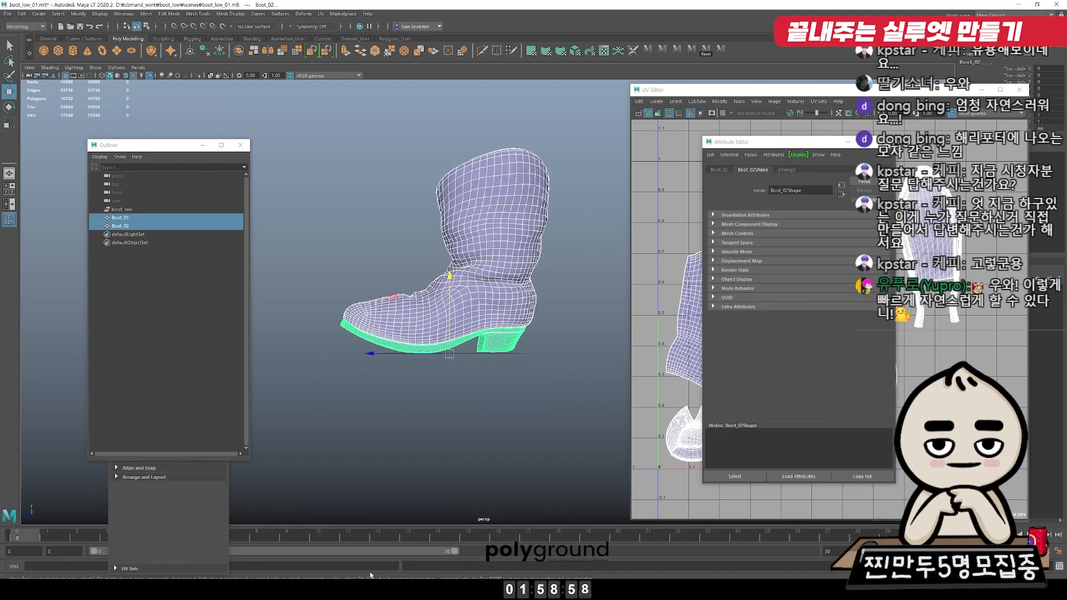
# Step: Export the two selected boot meshes as FBX to the bake folder, replacing the existing boot_low file
pyautogui.click(485, 428)
pyautogui.keyDown('alt'); pyautogui.moveTo(556, 313); pyautogui.dragTo(602, 310); pyautogui.keyUp('alt')
pyautogui.moveTo(567, 129); pyautogui.dragTo(255, 454)
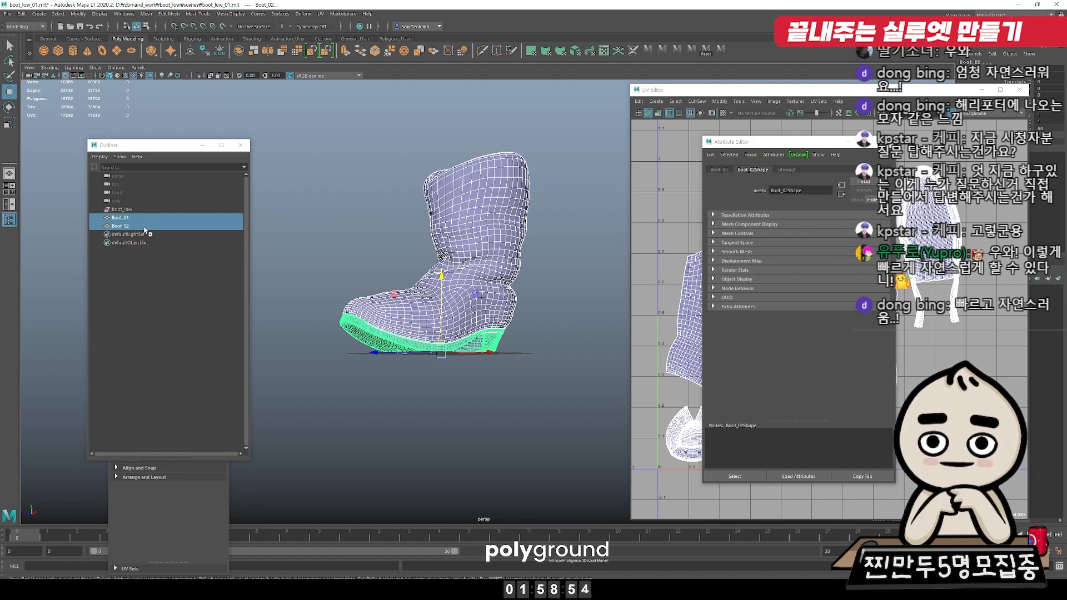
pyautogui.hotkey('ctrl', 'e')
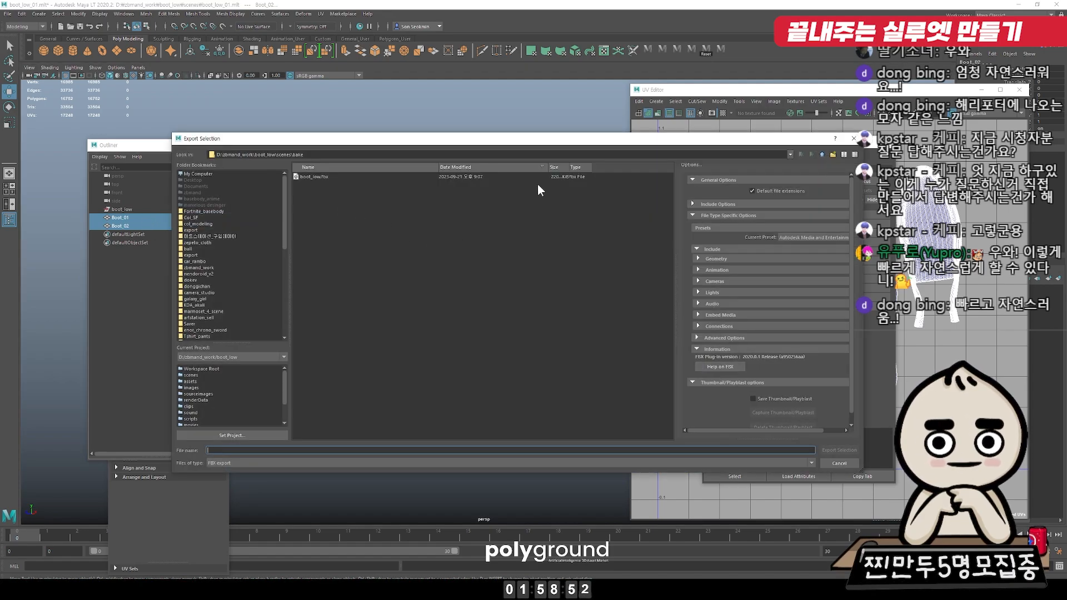
pyautogui.doubleClick(346, 177)
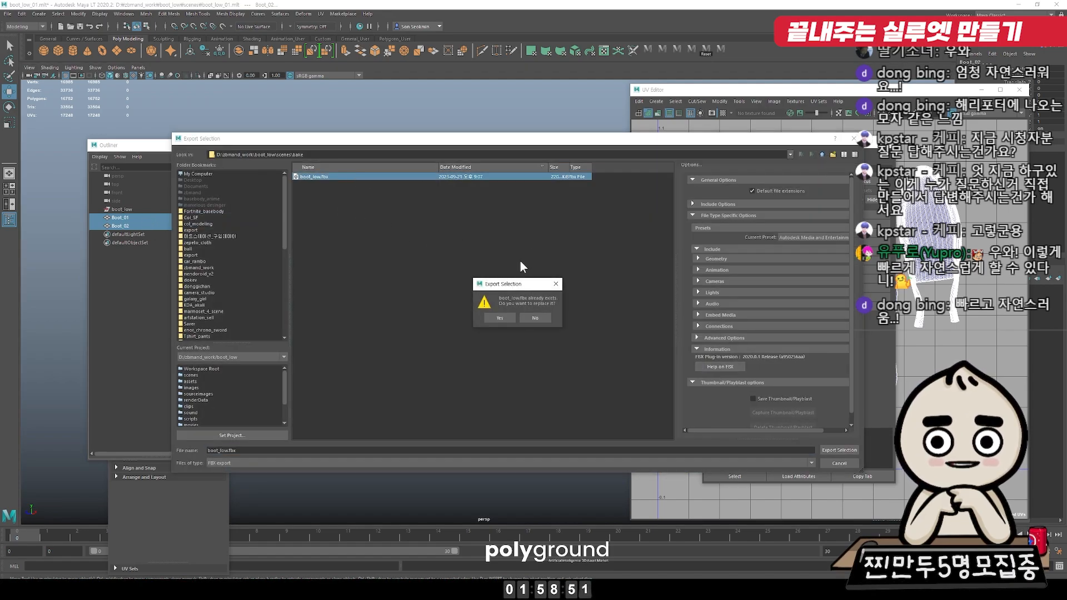
pyautogui.click(500, 318)
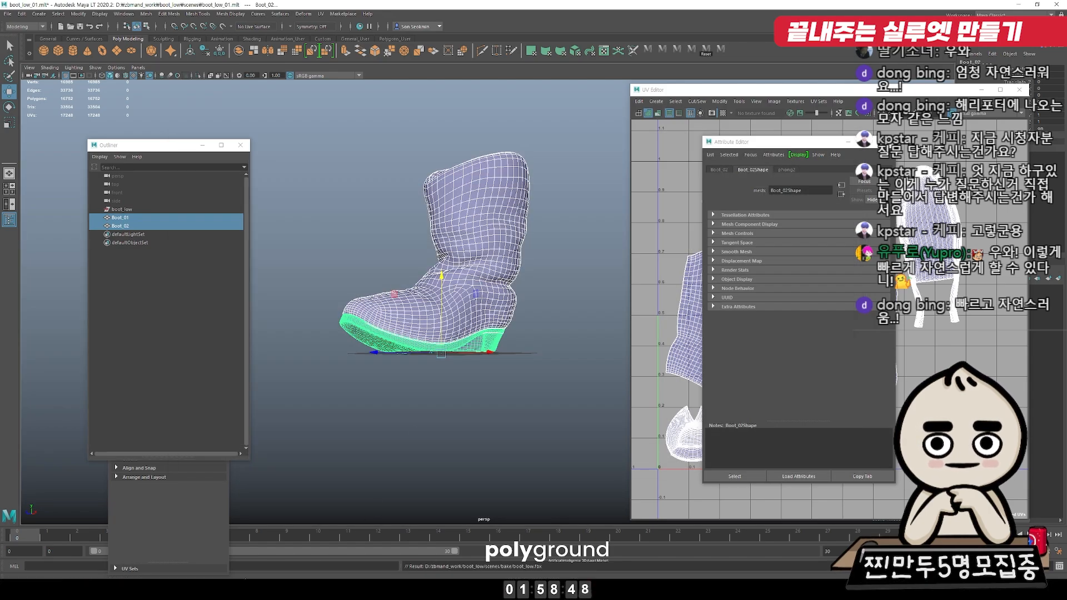
# Step: Switch to ZBrush and turn the sculpted boot so that the back of its shaft faces the viewer
pyautogui.hotkey('alt', 'Tab')
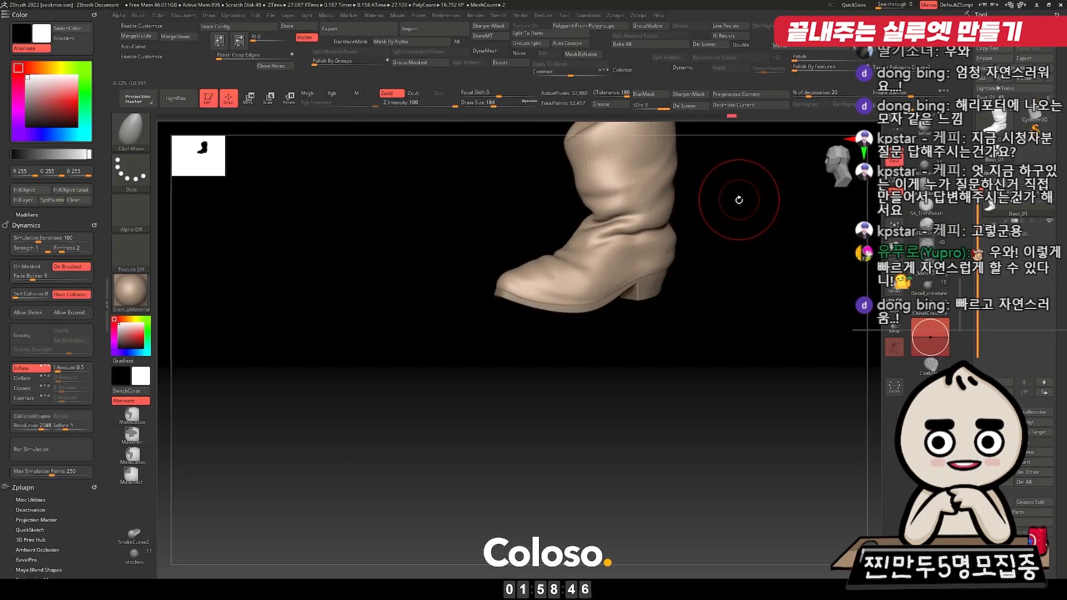
pyautogui.moveTo(734, 304); pyautogui.dragTo(658, 396)
pyautogui.moveTo(690, 340); pyautogui.dragTo(766, 226)
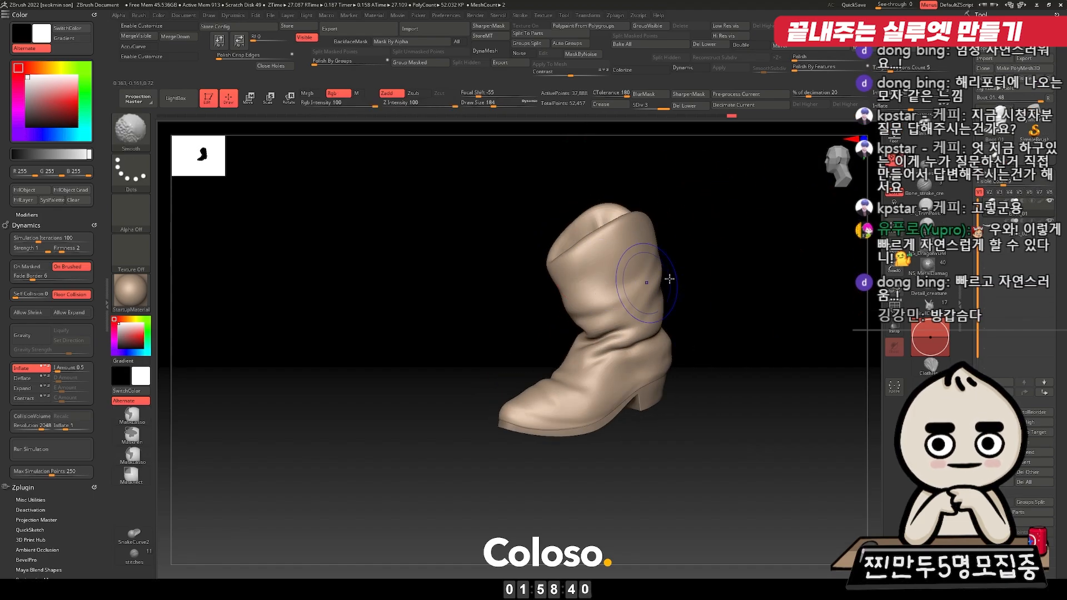
pyautogui.moveTo(714, 266); pyautogui.dragTo(653, 244)
pyautogui.moveTo(653, 245)
pyautogui.keyDown('ctrl'); pyautogui.mouseDown(button='right')
pyautogui.moveTo(657, 310)
pyautogui.moveTo(677, 278)
pyautogui.mouseUp(button='right'); pyautogui.keyUp('ctrl')
pyautogui.moveTo(711, 254); pyautogui.dragTo(714, 266)
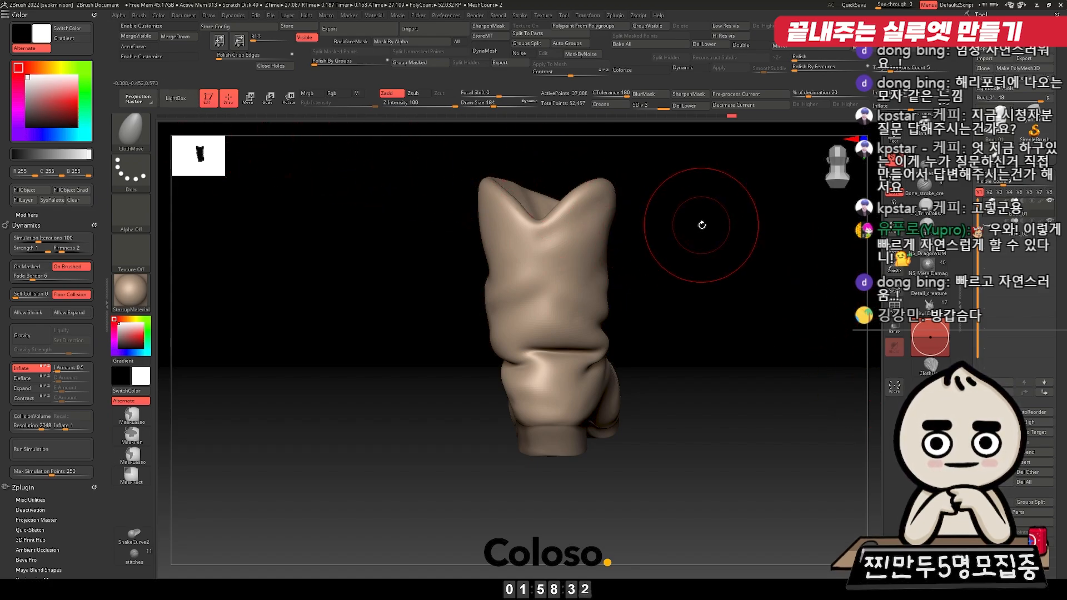
pyautogui.moveTo(689, 258); pyautogui.dragTo(701, 274)
# Step: Try to draw a vertical seam down the back of the boot, from the collar notch to the heel
pyautogui.press('2')
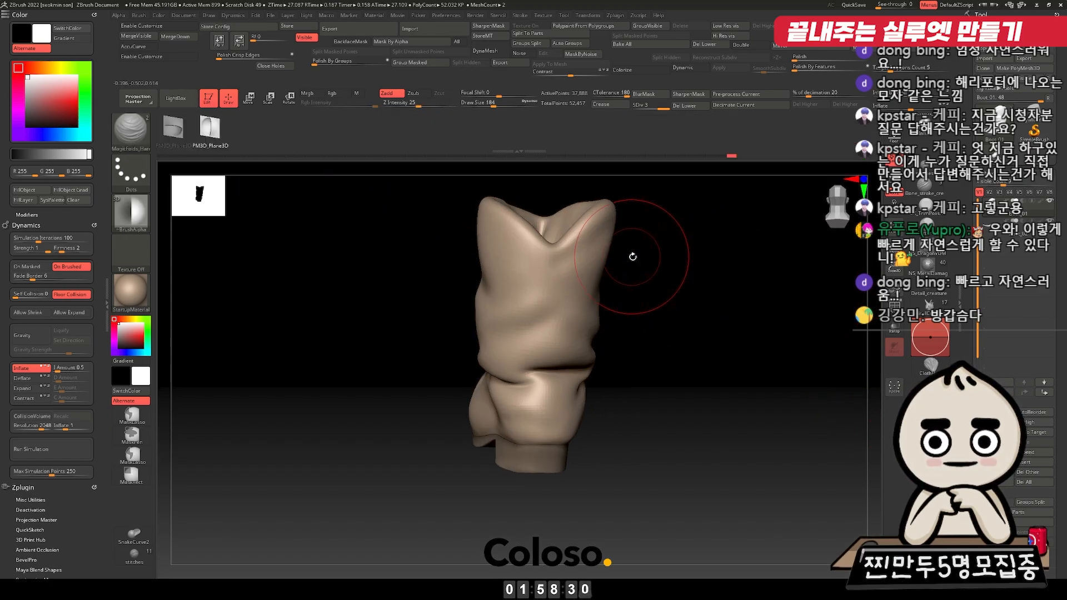
pyautogui.keyDown('alt'); pyautogui.moveTo(555, 241); pyautogui.dragTo(556, 220, button='right'); pyautogui.keyUp('alt')
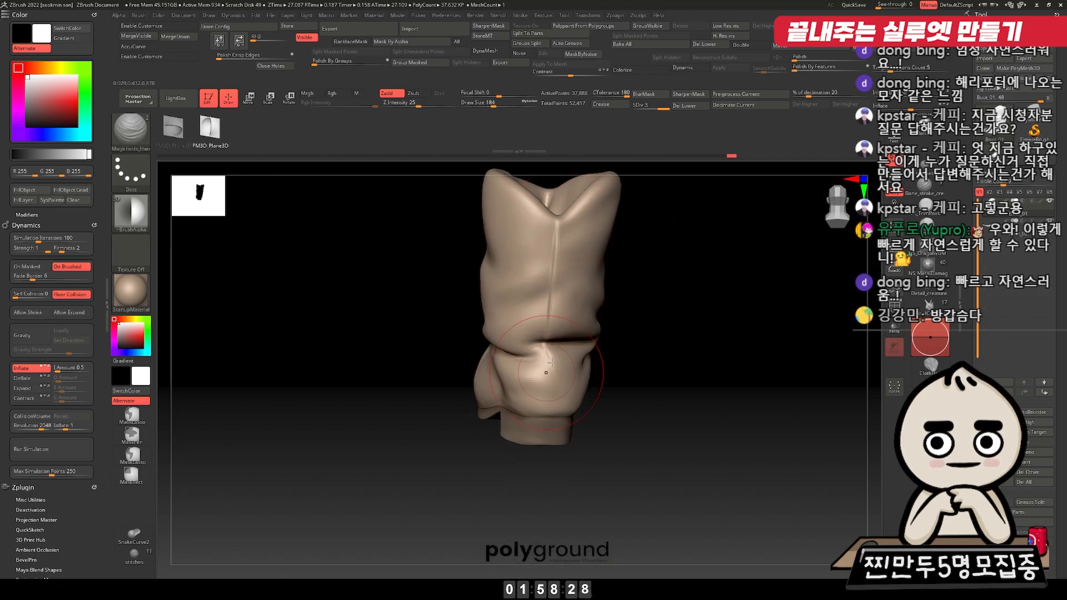
pyautogui.moveTo(667, 305); pyautogui.dragTo(697, 305)
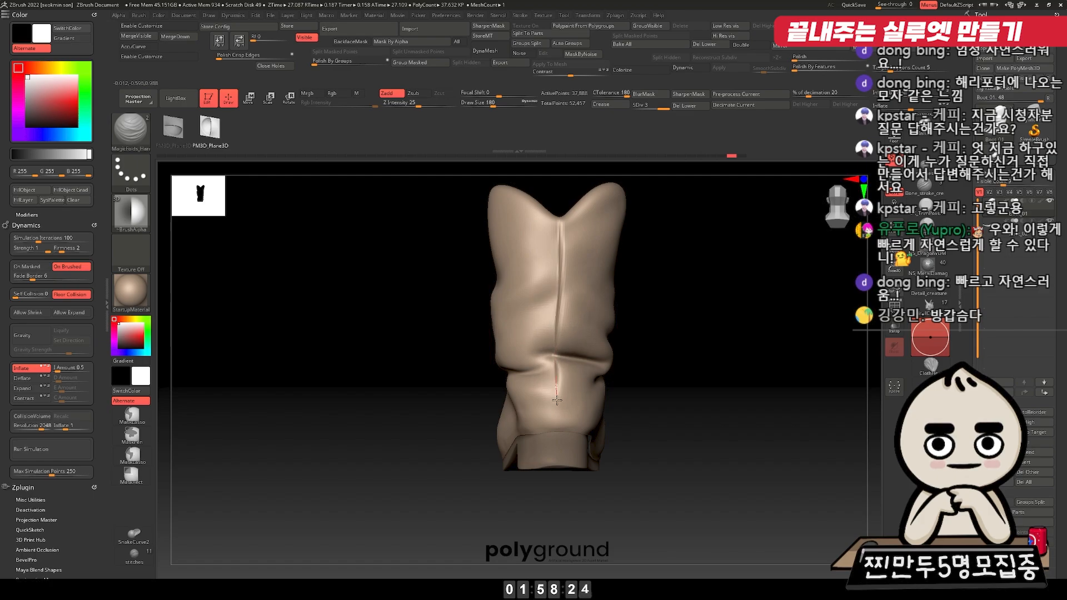
pyautogui.moveTo(557, 442); pyautogui.dragTo(557, 447)
pyautogui.moveTo(642, 349)
pyautogui.mouseDown()
pyautogui.moveTo(690, 352)
pyautogui.moveTo(639, 364)
pyautogui.moveTo(718, 379)
pyautogui.moveTo(678, 400)
pyautogui.moveTo(638, 445)
pyautogui.moveTo(698, 435)
pyautogui.moveTo(655, 424)
pyautogui.mouseUp()
pyautogui.press('ctrl')
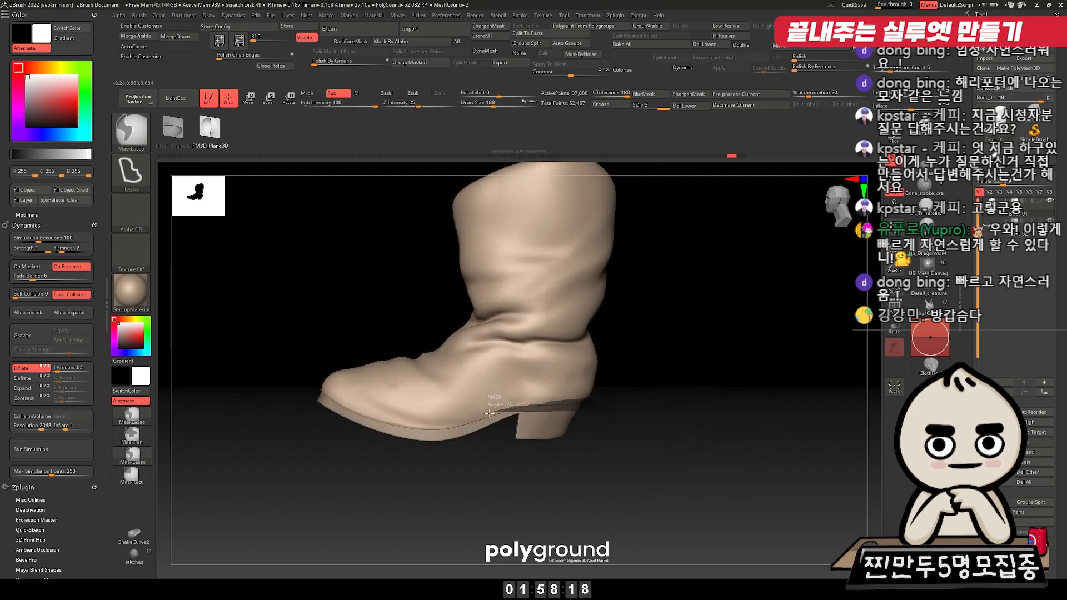
pyautogui.moveTo(432, 425)
pyautogui.keyDown('ctrl'); pyautogui.mouseDown()
pyautogui.moveTo(230, 397)
pyautogui.moveTo(597, 445)
pyautogui.moveTo(606, 425)
pyautogui.mouseUp(); pyautogui.keyUp('ctrl')
# Step: Redraw the seam down the centre of the boot's back, starting again at the collar notch
pyautogui.moveTo(726, 367)
pyautogui.mouseDown()
pyautogui.moveTo(688, 357)
pyautogui.moveTo(617, 178)
pyautogui.mouseUp()
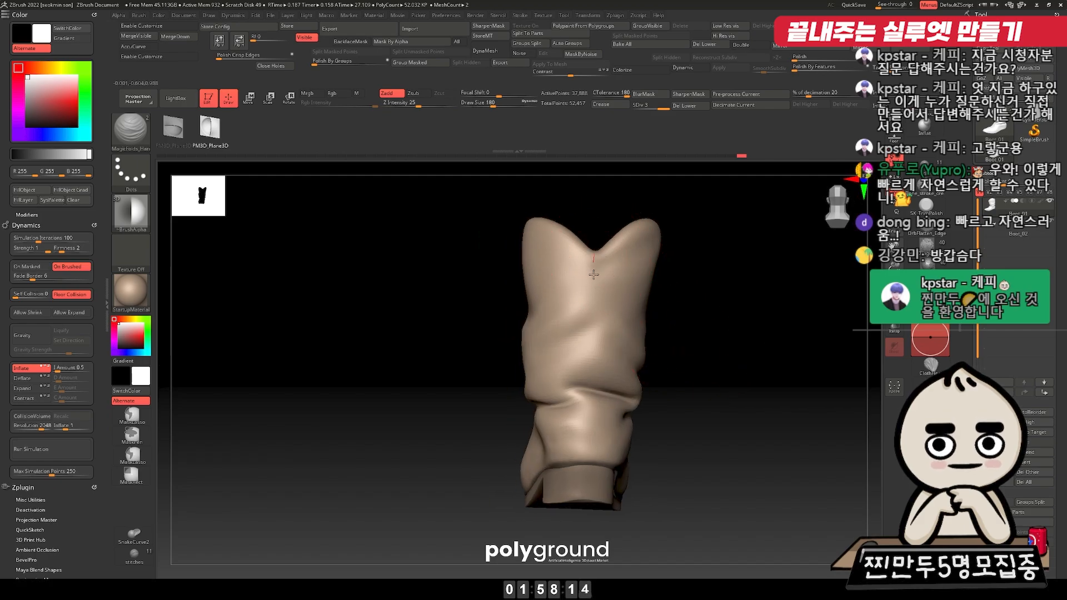
pyautogui.moveTo(591, 406); pyautogui.dragTo(590, 470)
pyautogui.keyDown('ctrl'); pyautogui.moveTo(701, 383); pyautogui.dragTo(719, 325, button='right'); pyautogui.keyUp('ctrl')
pyautogui.moveTo(721, 317); pyautogui.dragTo(694, 237)
# Step: Try to subdivide the boot's upper further for a finer seam and open its geometry settings
pyautogui.hotkey('ctrl', 'd')
pyautogui.hotkey('ctrl', 'd')
pyautogui.moveTo(748, 195)
pyautogui.mouseDown()
pyautogui.moveTo(734, 235)
pyautogui.moveTo(774, 218)
pyautogui.moveTo(735, 333)
pyautogui.moveTo(689, 288)
pyautogui.moveTo(691, 305)
pyautogui.mouseUp()
pyautogui.hotkey('ctrl', 'd')
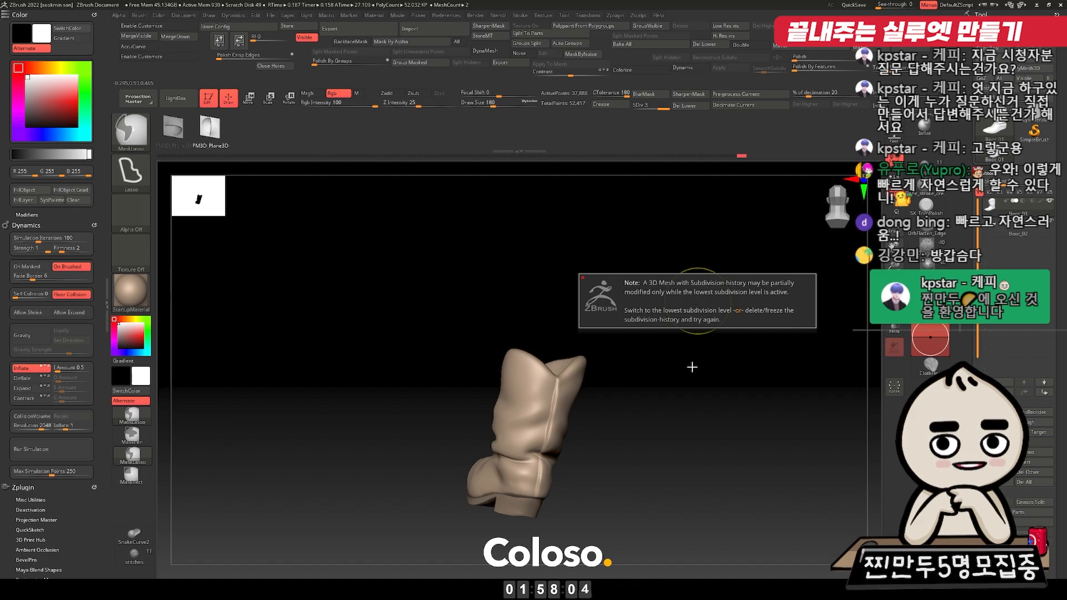
pyautogui.moveTo(1064, 382); pyautogui.dragTo(1050, 278)
pyautogui.click(990, 238)
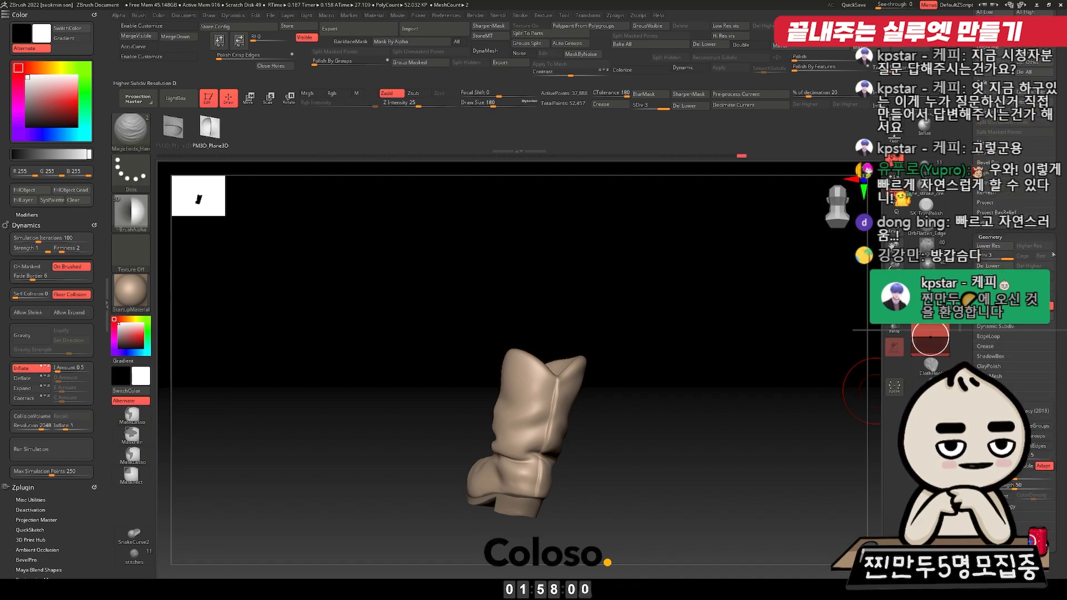
# Step: Undo back to the unsubdivided boot upper and turn on Dynamic Subdiv for it
pyautogui.hotkey('ctrl', 'z')
pyautogui.hotkey('ctrl', 'z')
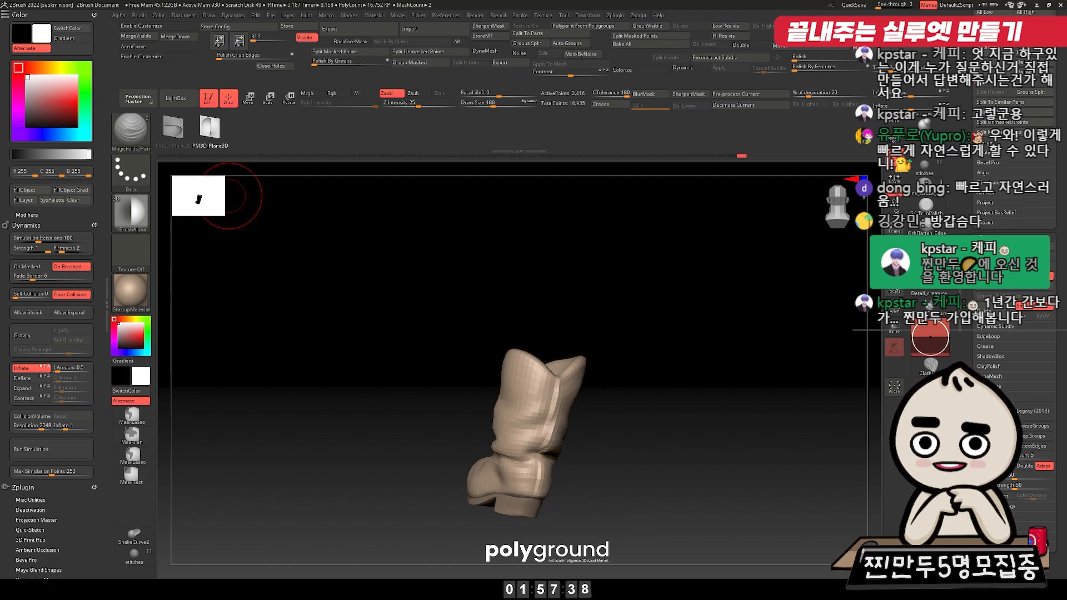
pyautogui.moveTo(652, 335); pyautogui.dragTo(582, 334)
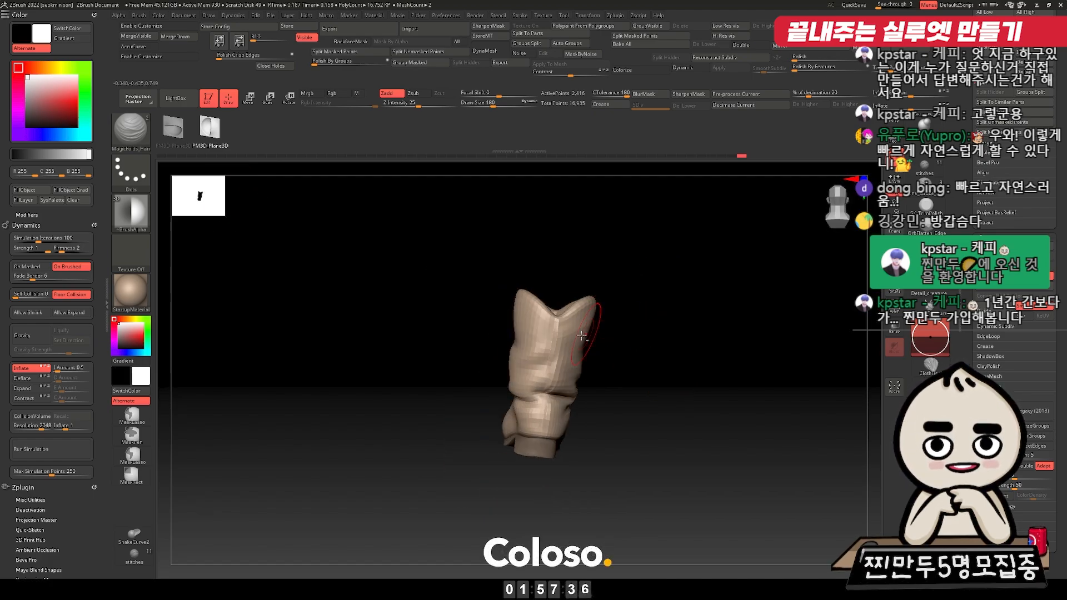
pyautogui.press('d')
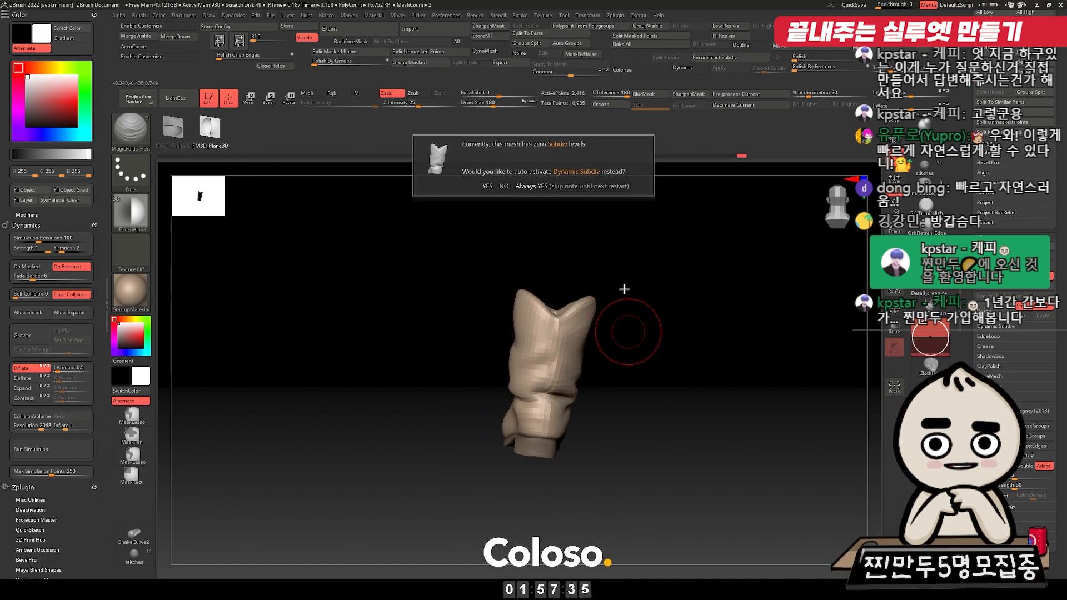
pyautogui.click(539, 186)
pyautogui.moveTo(710, 359); pyautogui.dragTo(745, 251)
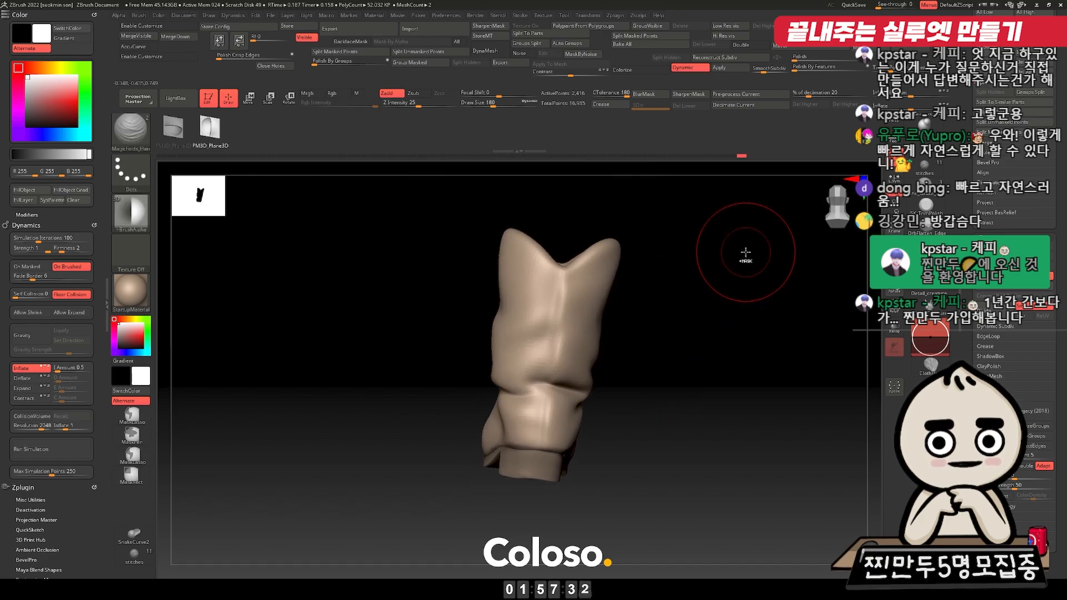
pyautogui.moveTo(741, 156)
pyautogui.mouseDown()
pyautogui.moveTo(641, 169)
pyautogui.moveTo(731, 161)
pyautogui.mouseUp()
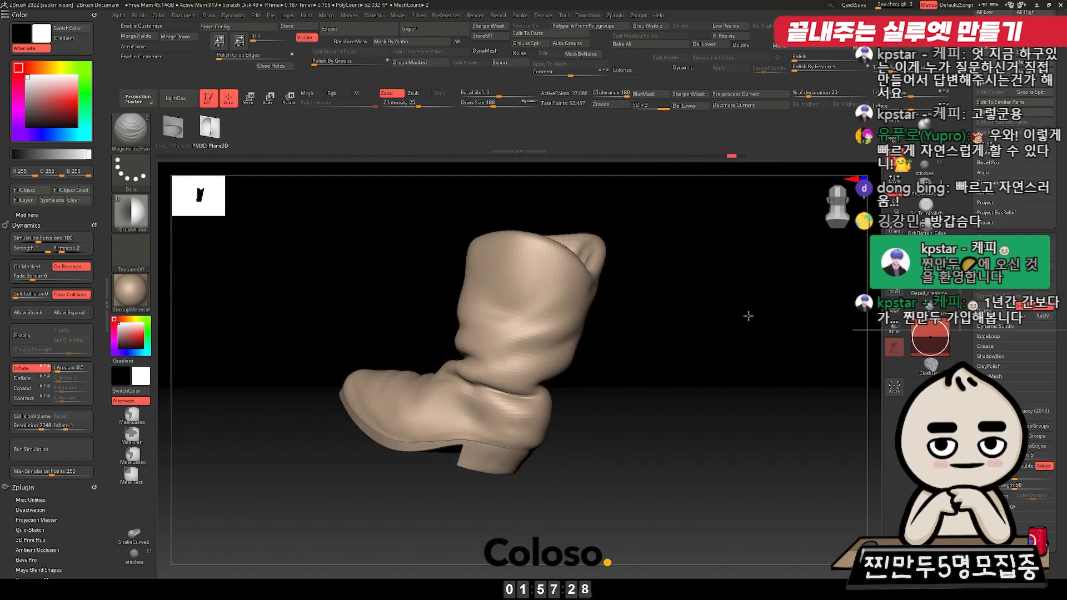
# Step: Restore the boot upper's subdivision history and subdivide the mesh twice, up to level 5
pyautogui.hotkey('ctrl', 'shift', 'z')
pyautogui.moveTo(740, 257); pyautogui.dragTo(718, 282)
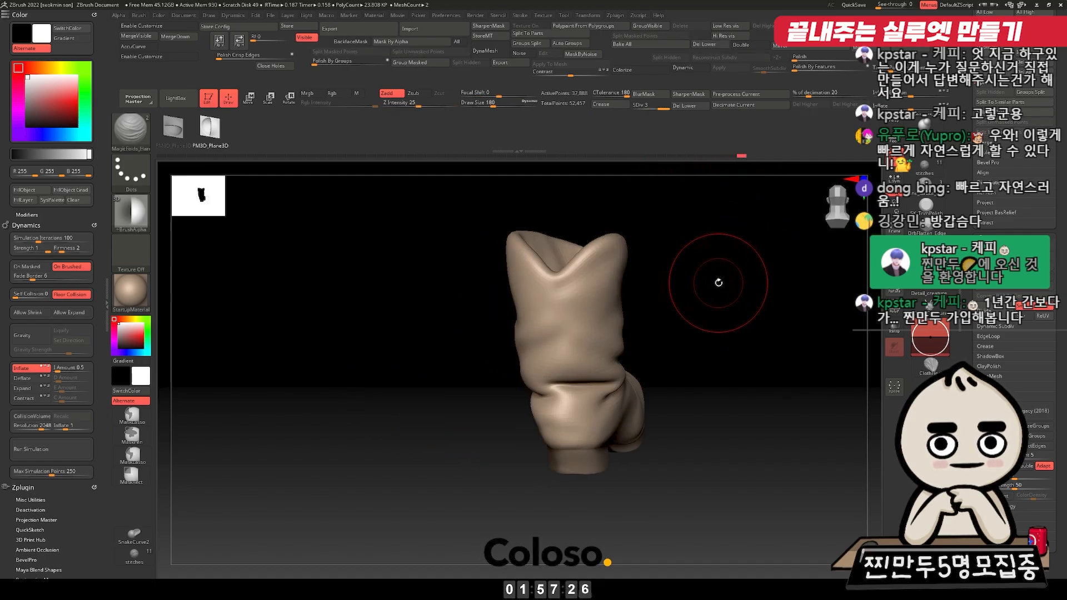
pyautogui.hotkey('ctrl', 'd')
pyautogui.moveTo(669, 328); pyautogui.dragTo(726, 311)
pyautogui.hotkey('ctrl', 'd')
# Step: Draw one continuous vertical seam down the back of the boot, from the collar notch to the heel
pyautogui.moveTo(556, 285); pyautogui.dragTo(555, 306)
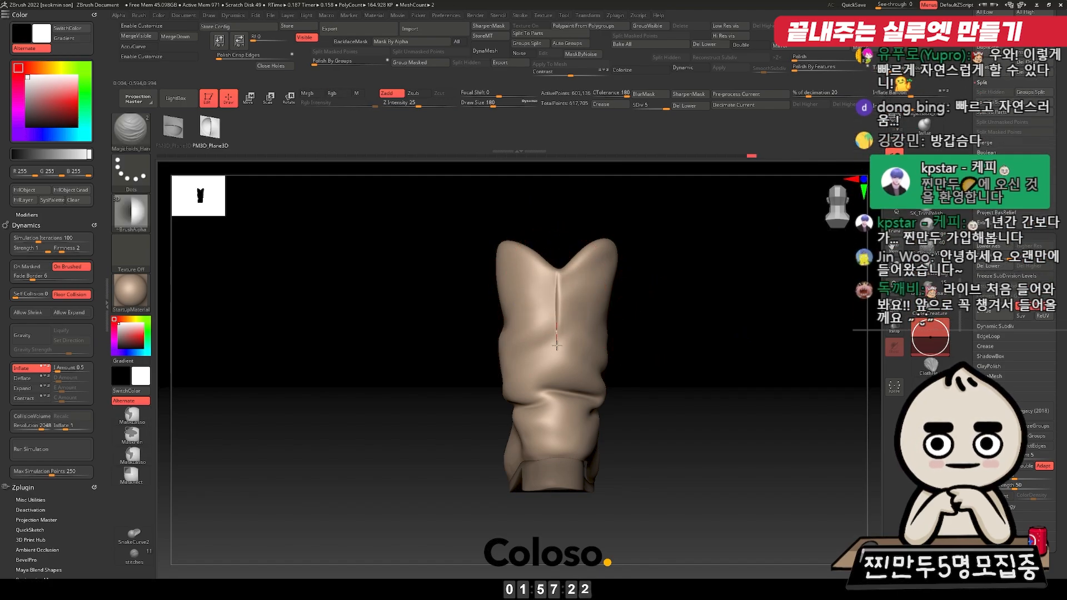
pyautogui.moveTo(556, 440); pyautogui.dragTo(557, 443)
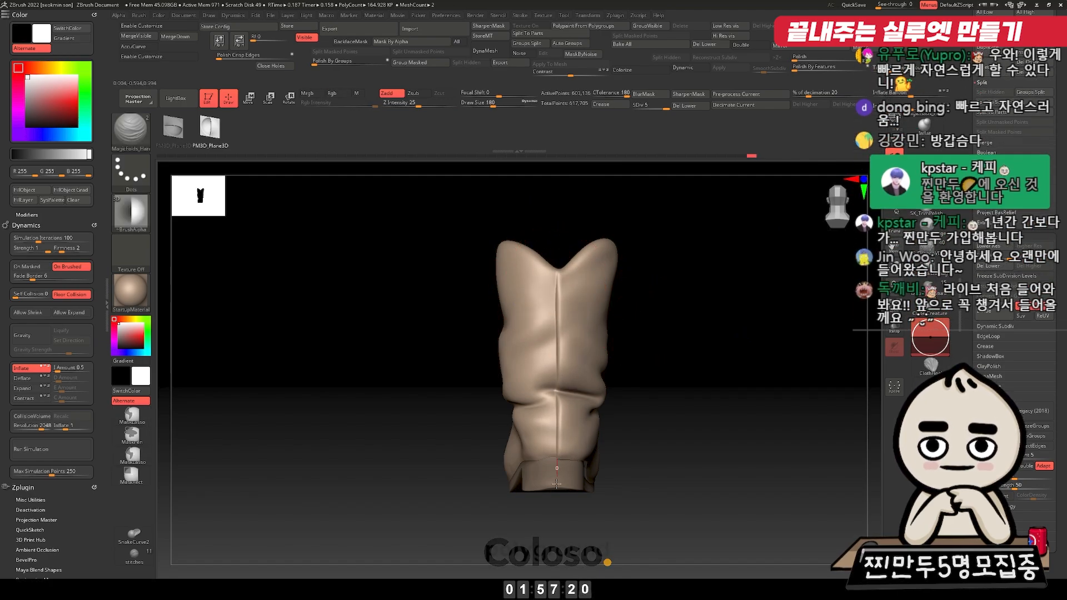
pyautogui.moveTo(637, 325); pyautogui.dragTo(693, 372)
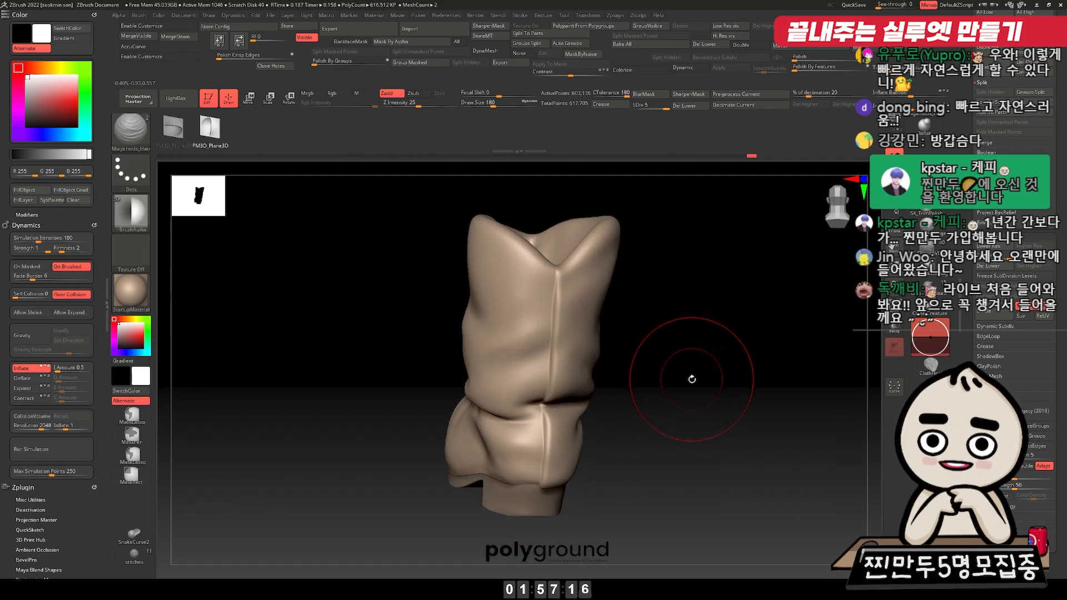
pyautogui.moveTo(695, 388); pyautogui.dragTo(677, 338)
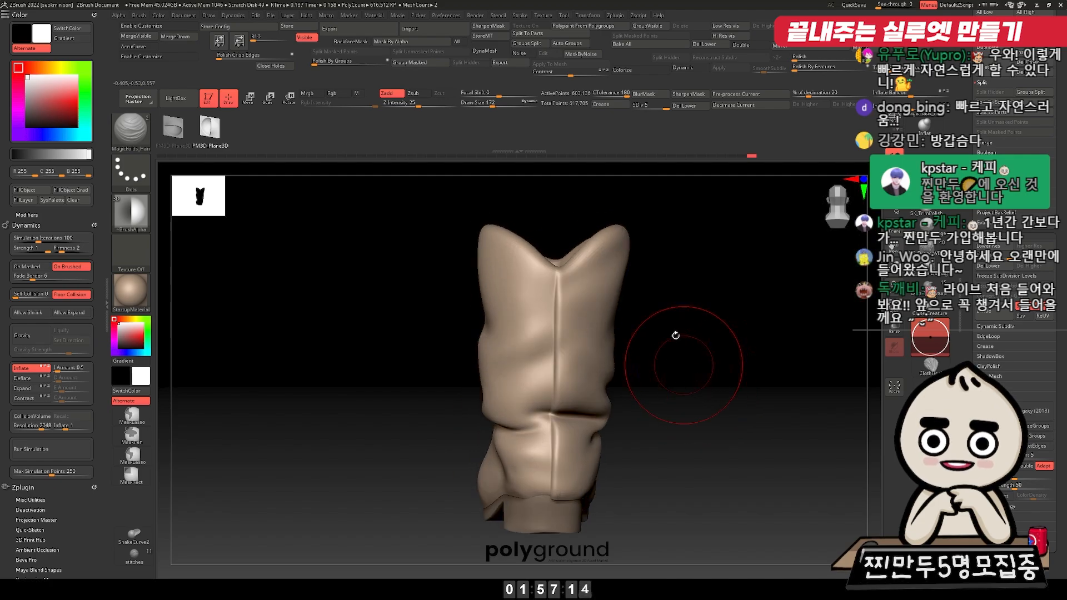
# Step: Carve along the back seam with the DamStandard brush and smooth its upper part and the surface beside it
pyautogui.press('b')
pyautogui.press('d')
pyautogui.press('s')
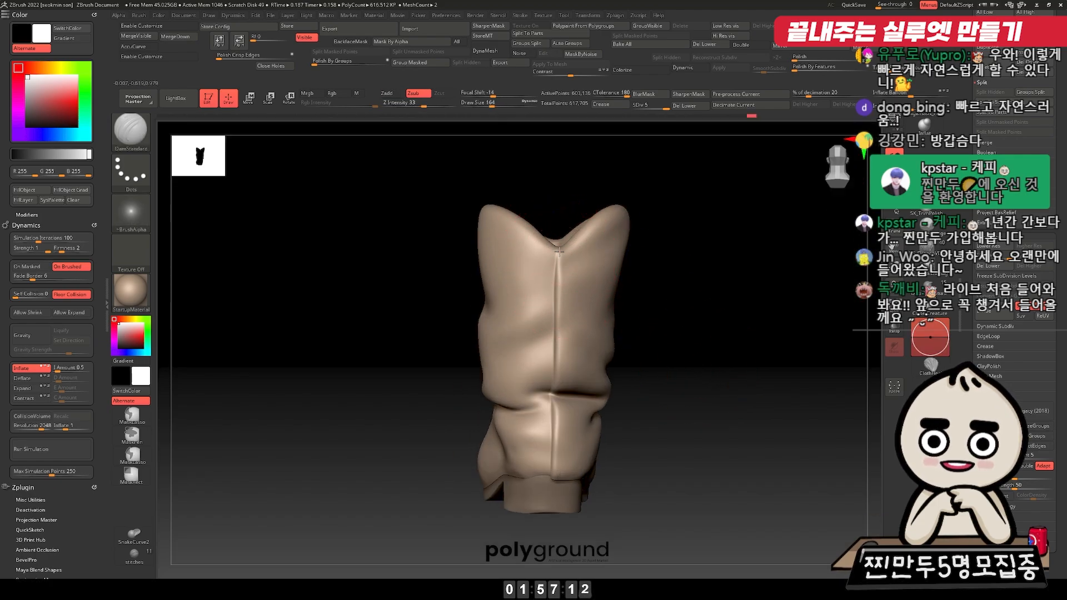
pyautogui.moveTo(558, 282); pyautogui.dragTo(557, 356)
pyautogui.keyDown('alt'); pyautogui.moveTo(675, 362); pyautogui.dragTo(685, 319); pyautogui.keyUp('alt')
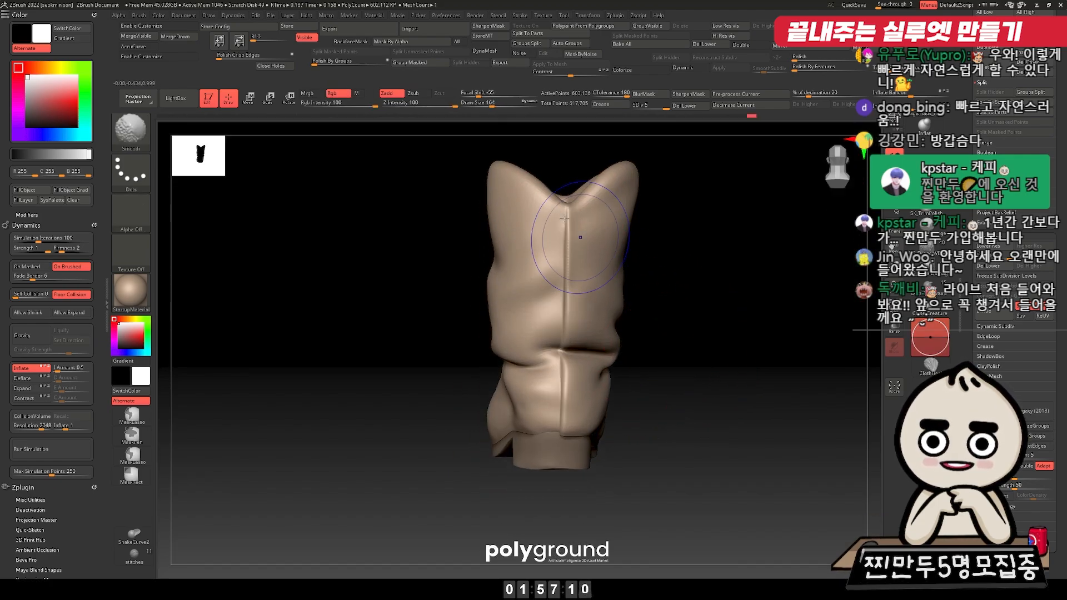
pyautogui.keyDown('shift'); pyautogui.moveTo(566, 223); pyautogui.dragTo(568, 264); pyautogui.keyUp('shift')
pyautogui.moveTo(672, 314); pyautogui.dragTo(666, 300)
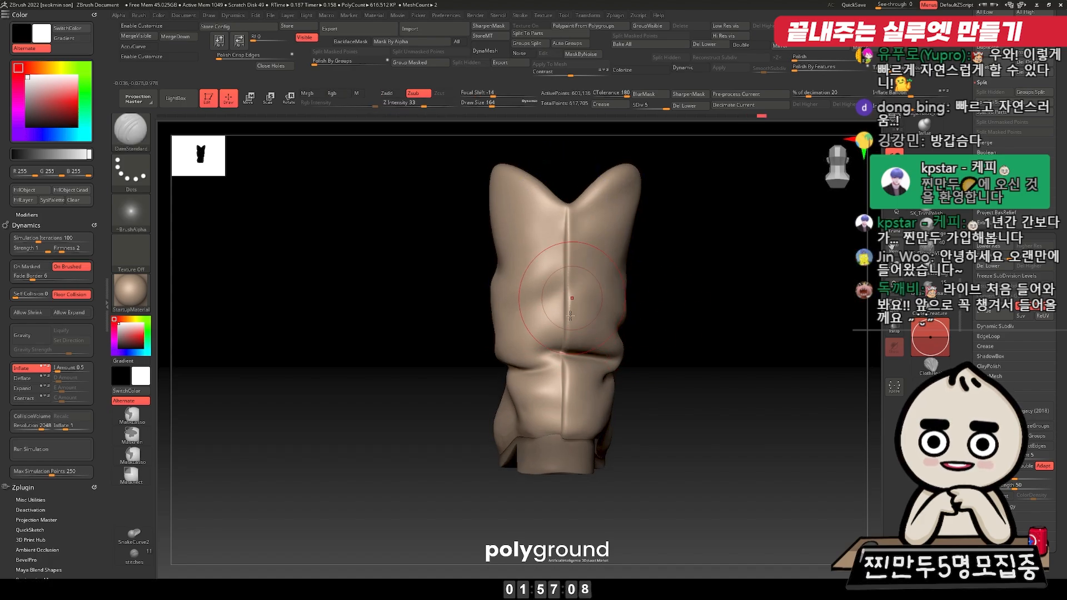
pyautogui.moveTo(788, 384); pyautogui.dragTo(778, 386)
pyautogui.keyDown('shift'); pyautogui.moveTo(553, 247); pyautogui.dragTo(551, 235); pyautogui.keyUp('shift')
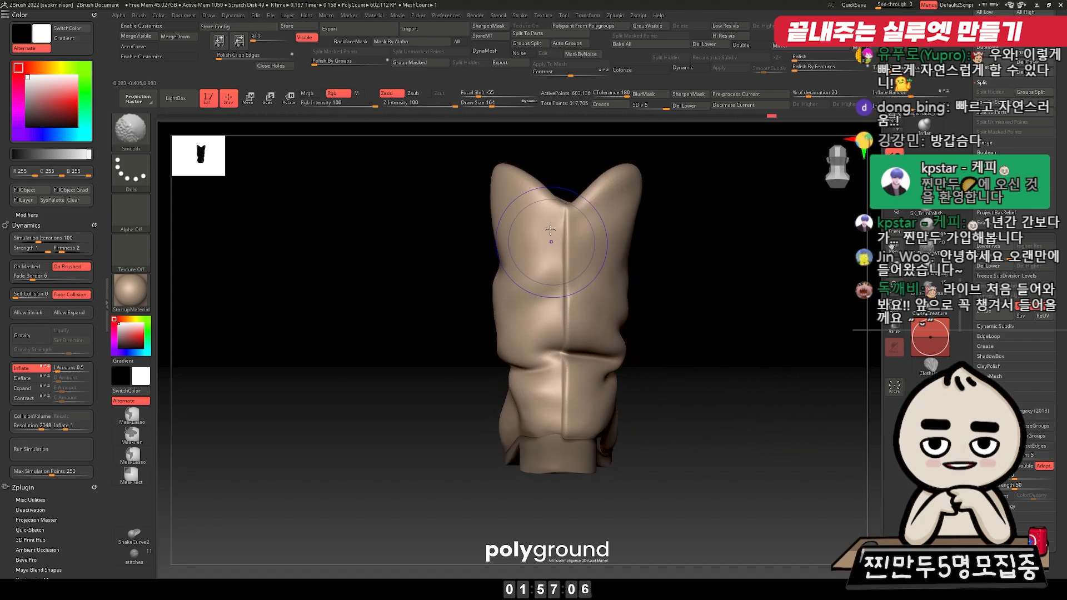
# Step: Tighten the back seam with the ClothPinch brush, lowering the boot upper to subdivision level 3 for the strokes near the collar notch
pyautogui.click(930, 336)
pyautogui.moveTo(673, 247); pyautogui.dragTo(658, 280)
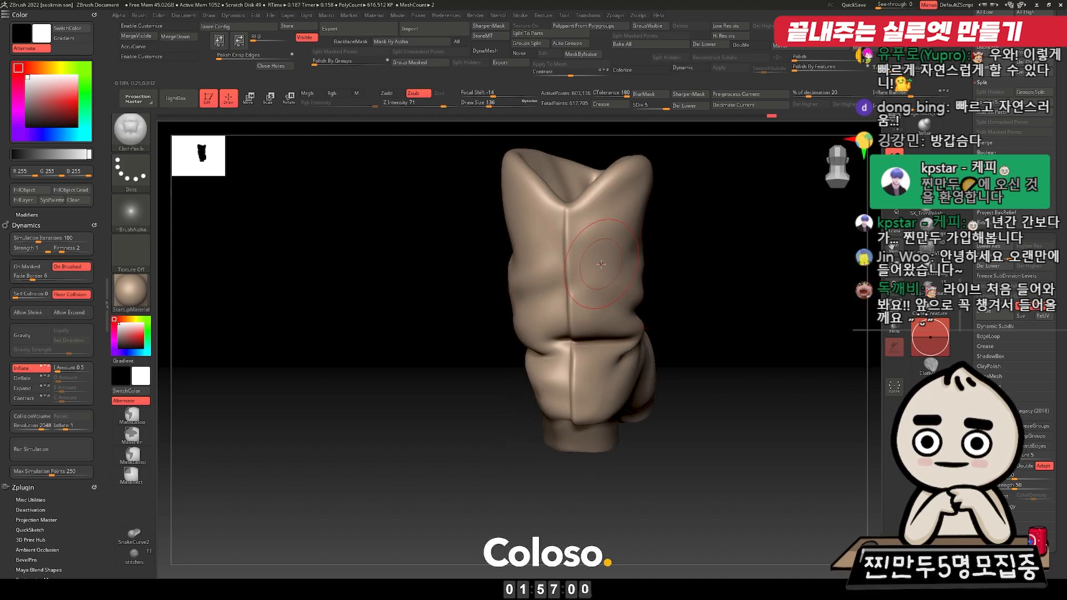
pyautogui.keyDown('shift'); pyautogui.moveTo(694, 306); pyautogui.dragTo(694, 292); pyautogui.keyUp('shift')
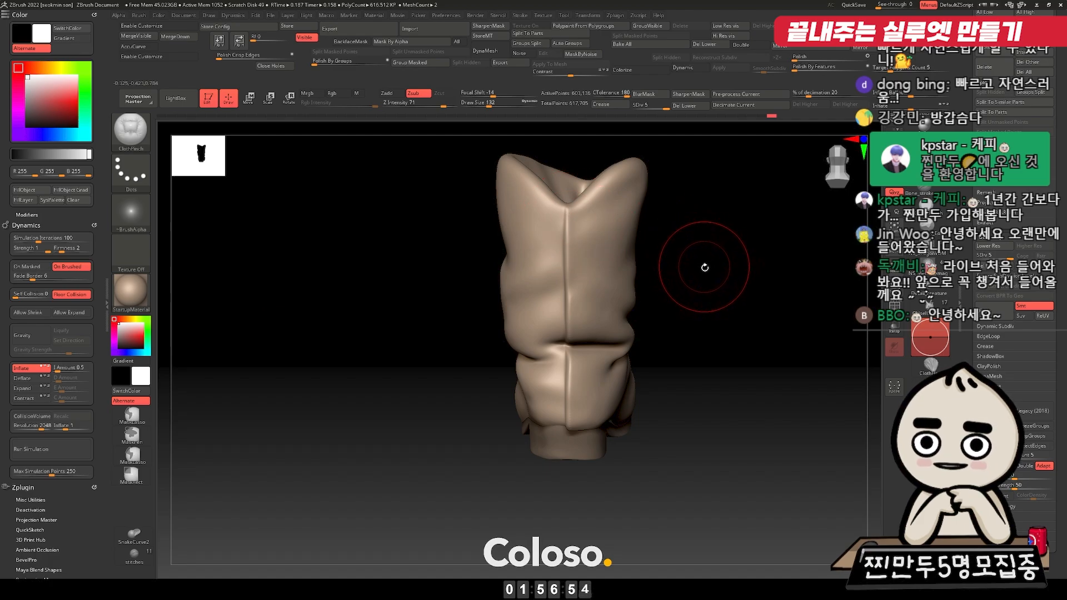
pyautogui.moveTo(705, 276); pyautogui.dragTo(704, 275)
pyautogui.moveTo(572, 208); pyautogui.dragTo(564, 272)
pyautogui.moveTo(675, 273); pyautogui.dragTo(660, 265)
pyautogui.hotkey('shift', 'd')
pyautogui.hotkey('shift', 'd')
pyautogui.moveTo(568, 208); pyautogui.dragTo(568, 216)
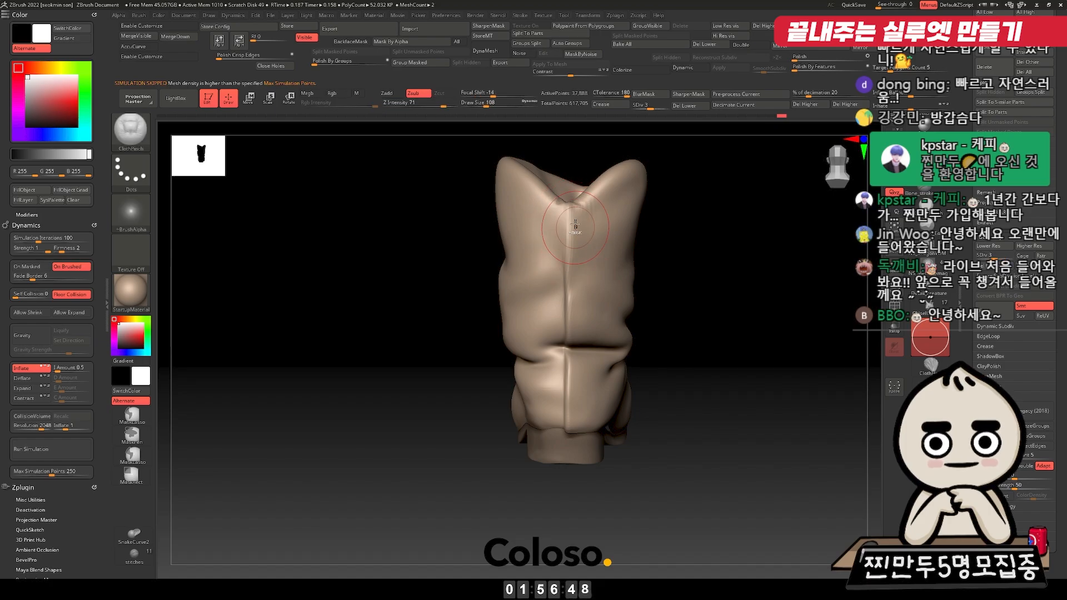
# Step: Deepen the grooves beside the back seam from collar to heel with the DamStandard brush
pyautogui.press('b')
pyautogui.press('d')
pyautogui.press('s')
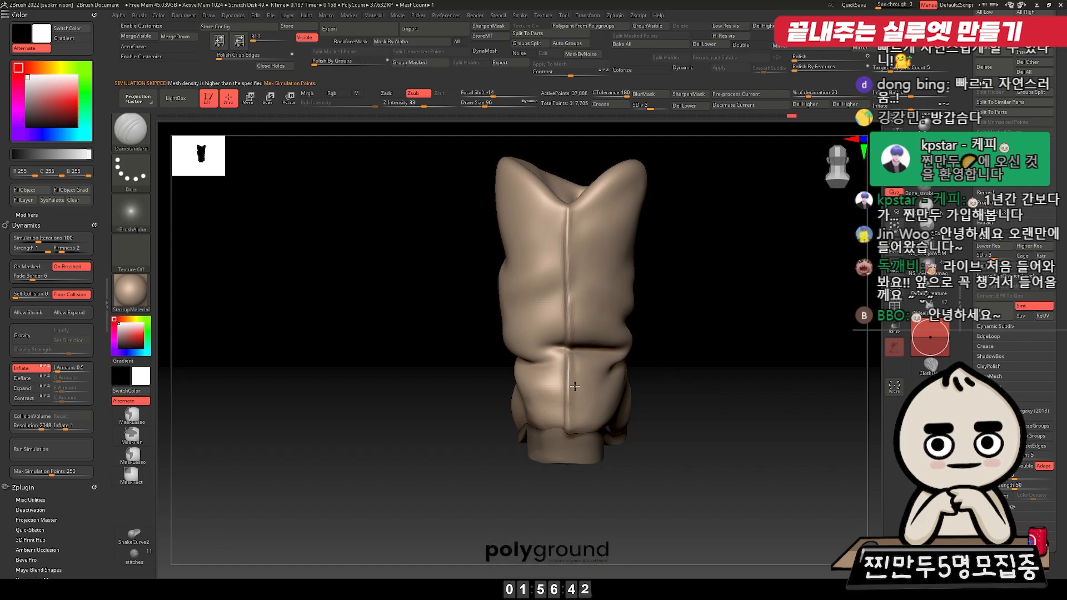
pyautogui.moveTo(644, 361); pyautogui.dragTo(706, 298)
pyautogui.keyDown('ctrl'); pyautogui.moveTo(702, 267); pyautogui.dragTo(702, 297, button='right'); pyautogui.keyUp('ctrl')
pyautogui.keyDown('alt'); pyautogui.moveTo(698, 219); pyautogui.dragTo(701, 274, button='right'); pyautogui.keyUp('alt')
pyautogui.moveTo(701, 277); pyautogui.dragTo(703, 300)
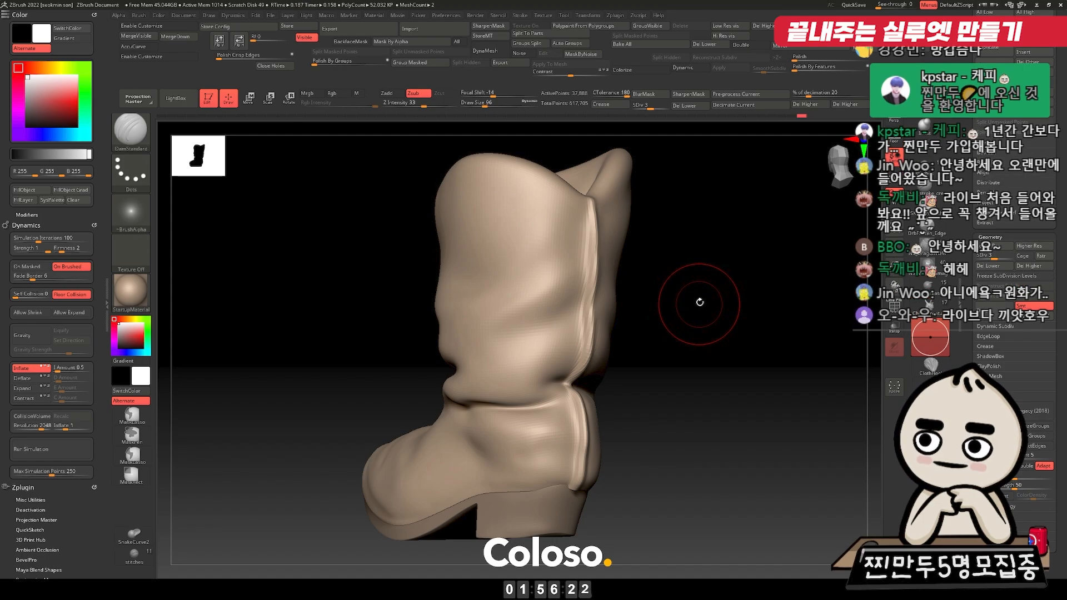
pyautogui.moveTo(701, 294); pyautogui.dragTo(720, 314)
pyautogui.keyDown('ctrl'); pyautogui.moveTo(715, 317); pyautogui.dragTo(702, 259, button='right'); pyautogui.keyUp('ctrl')
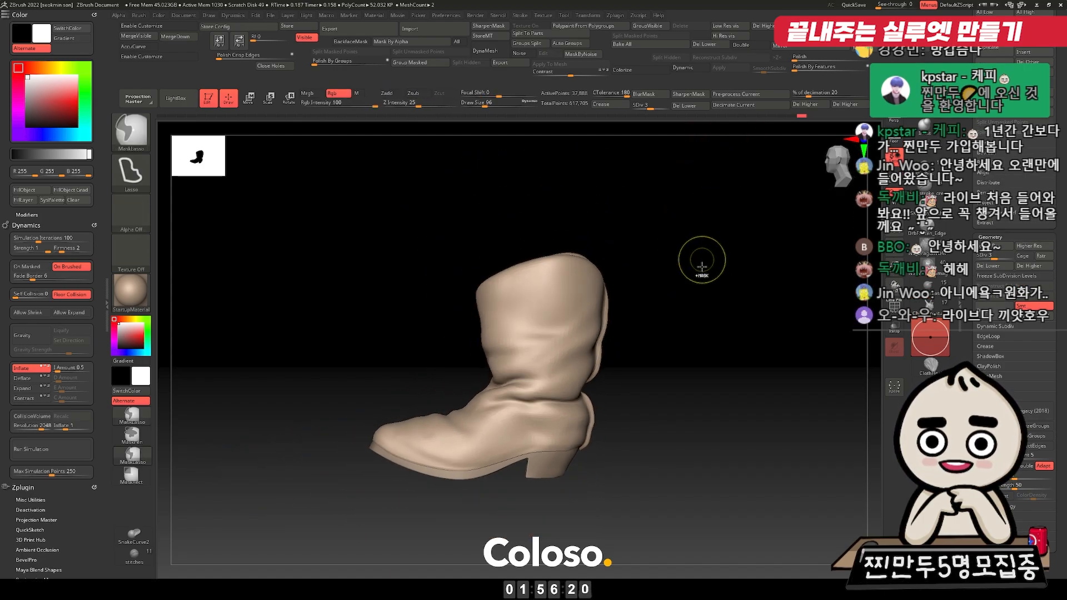
pyautogui.moveTo(728, 283); pyautogui.dragTo(702, 292)
pyautogui.keyDown('ctrl'); pyautogui.moveTo(699, 263); pyautogui.dragTo(699, 289, button='right'); pyautogui.keyUp('ctrl')
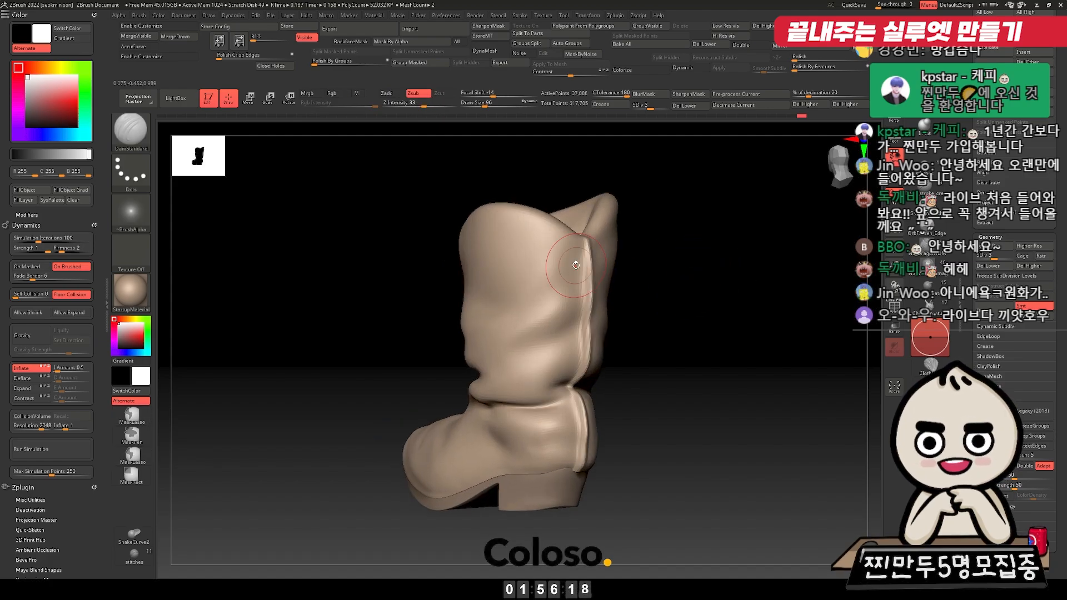
# Step: Raise the boot upper to subdivision level 4, lasso-mask one side along the back seam and invert the mask
pyautogui.moveTo(679, 259); pyautogui.dragTo(648, 233)
pyautogui.press('d')
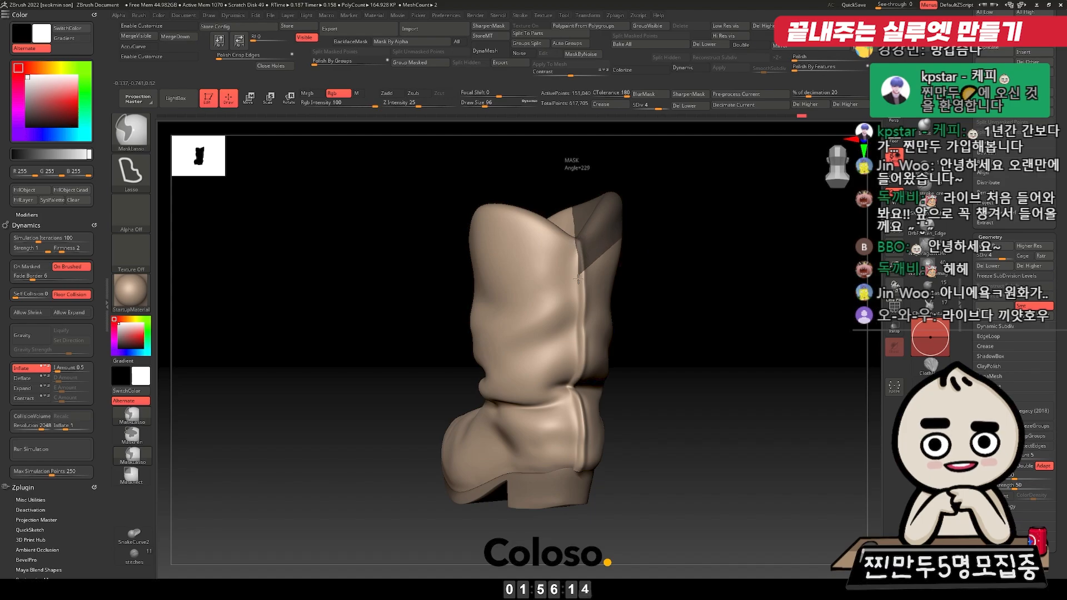
pyautogui.keyDown('ctrl'); pyautogui.moveTo(576, 329); pyautogui.dragTo(571, 395); pyautogui.keyUp('ctrl')
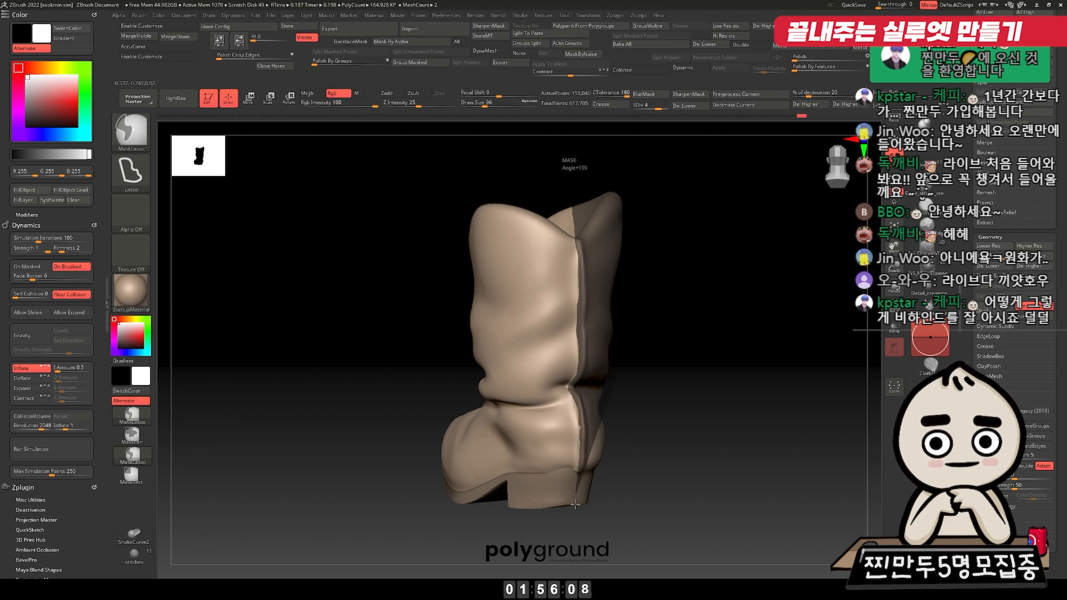
pyautogui.keyDown('ctrl'); pyautogui.moveTo(575, 504); pyautogui.dragTo(656, 422); pyautogui.keyUp('ctrl')
pyautogui.keyDown('ctrl'); pyautogui.click(688, 347); pyautogui.keyUp('ctrl')
pyautogui.moveTo(701, 348); pyautogui.dragTo(690, 346)
# Step: Shift the unmasked edge along the back seam with the Move brush to form an overlap, and clear the mask
pyautogui.press('b')
pyautogui.press('m')
pyautogui.press('v')
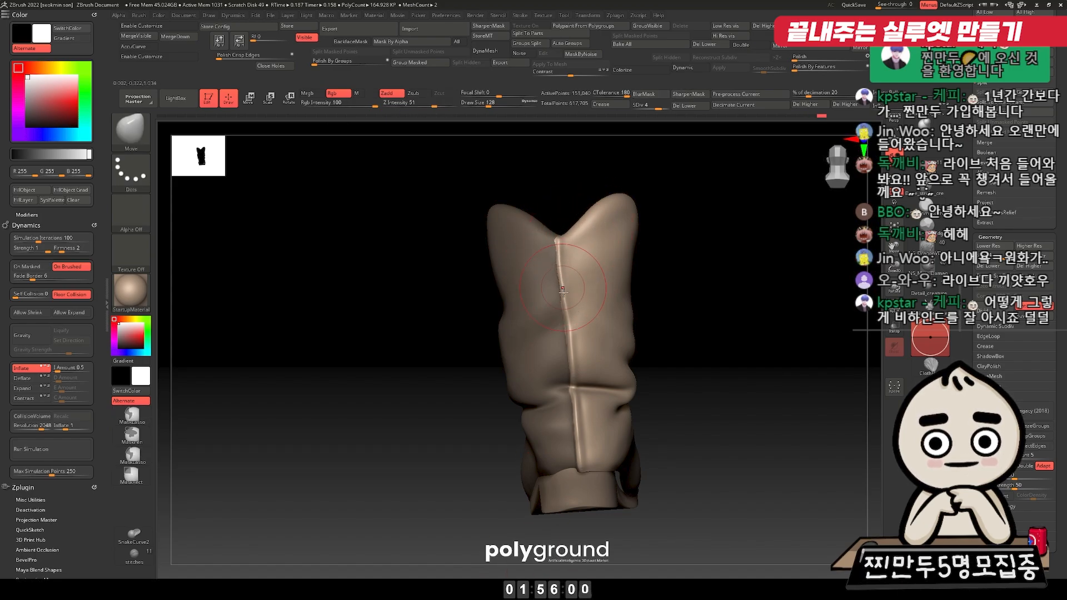
pyautogui.moveTo(584, 281)
pyautogui.keyDown('ctrl'); pyautogui.mouseDown(button='right')
pyautogui.moveTo(582, 355)
pyautogui.moveTo(590, 286)
pyautogui.mouseUp(button='right'); pyautogui.keyUp('ctrl')
pyautogui.moveTo(590, 286); pyautogui.dragTo(571, 314, button='right')
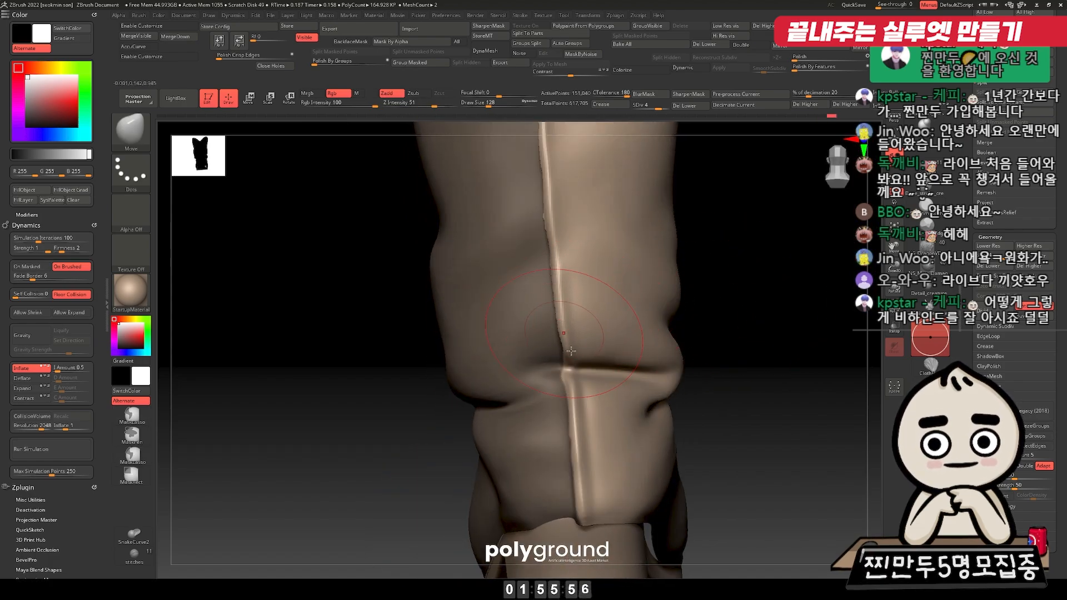
pyautogui.moveTo(569, 414); pyautogui.dragTo(594, 411, button='right')
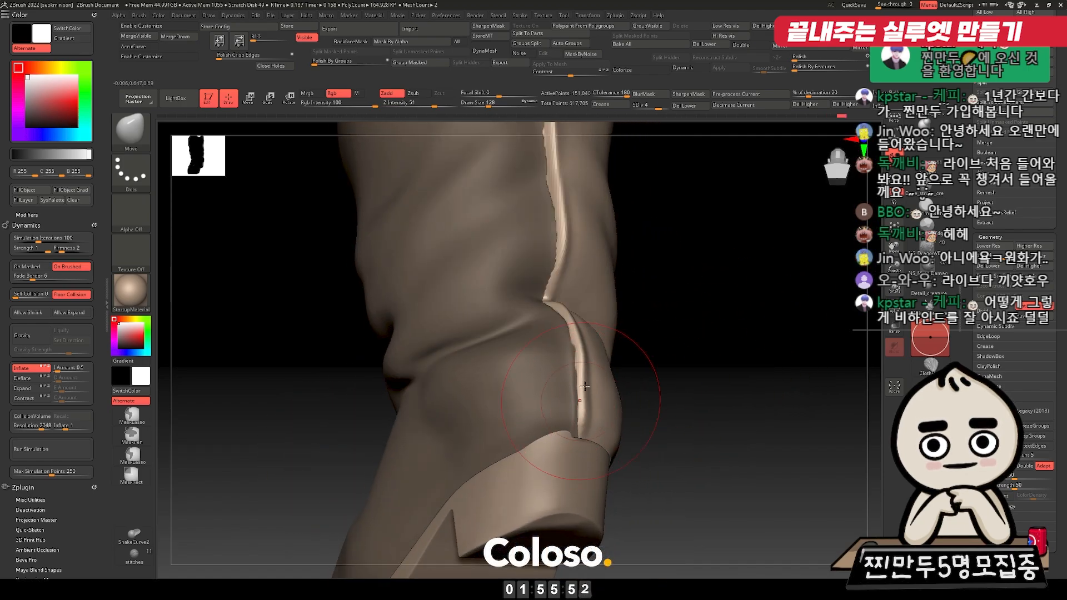
pyautogui.keyDown('ctrl'); pyautogui.moveTo(578, 347); pyautogui.dragTo(638, 326, button='right'); pyautogui.keyUp('ctrl')
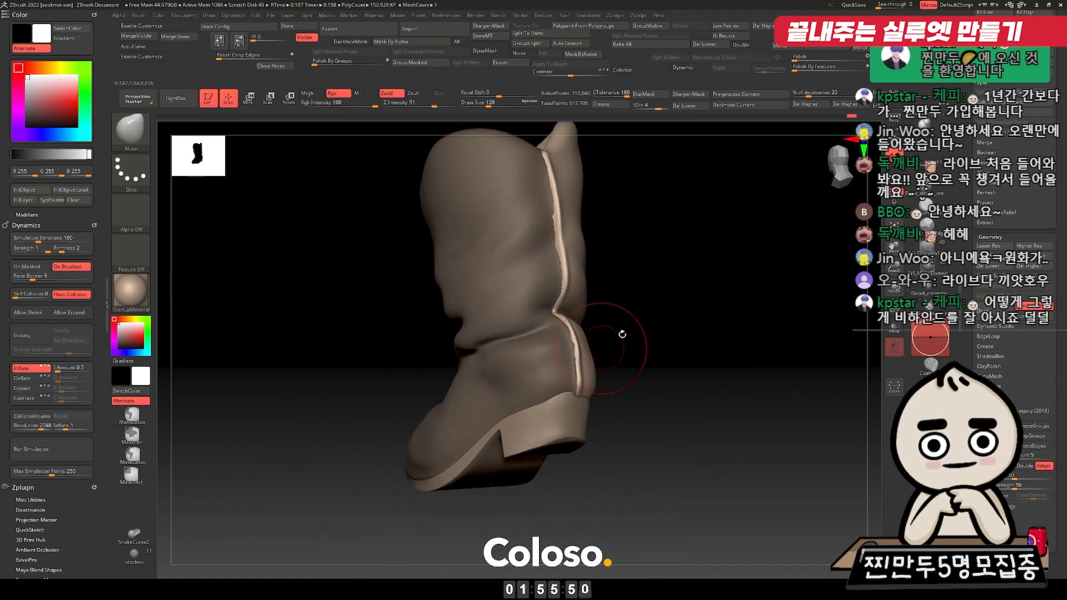
pyautogui.keyDown('ctrl'); pyautogui.click(652, 317); pyautogui.keyUp('ctrl')
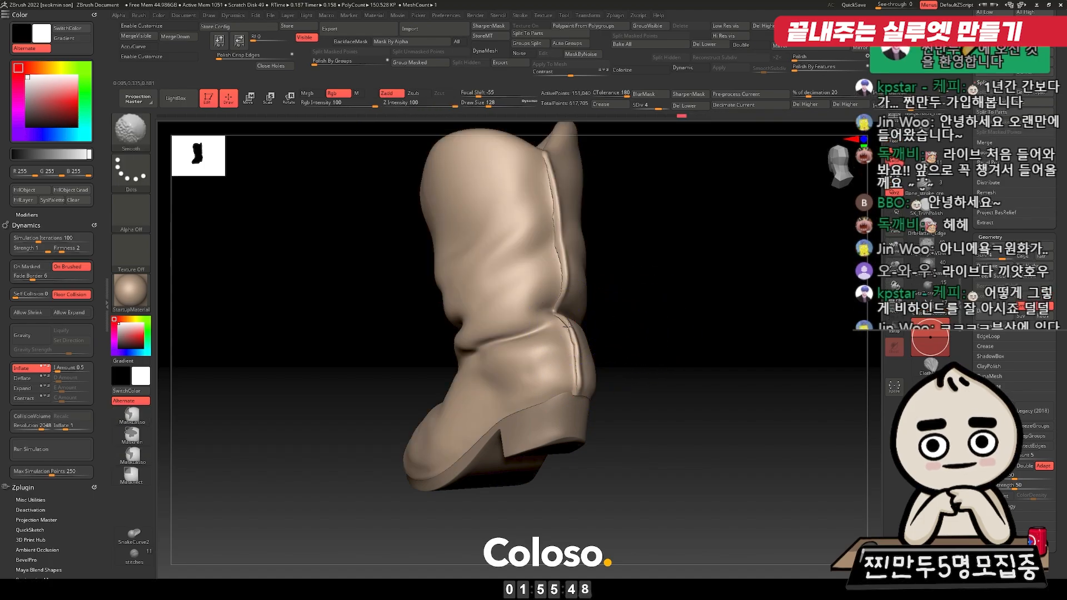
# Step: Smooth around the back seam and sculpt soft folds across the instep with the SK_Cloth brush at Z Intensity 20
pyautogui.moveTo(656, 282); pyautogui.dragTo(685, 367)
pyautogui.press('shift')
pyautogui.keyDown('ctrl'); pyautogui.moveTo(686, 366); pyautogui.dragTo(665, 319, button='right'); pyautogui.keyUp('ctrl')
pyautogui.moveTo(665, 319)
pyautogui.mouseDown()
pyautogui.moveTo(597, 327)
pyautogui.moveTo(619, 321)
pyautogui.moveTo(677, 269)
pyautogui.moveTo(692, 311)
pyautogui.mouseUp()
pyautogui.keyDown('ctrl'); pyautogui.moveTo(693, 312); pyautogui.dragTo(732, 377, button='right'); pyautogui.keyUp('ctrl')
pyautogui.moveTo(733, 377)
pyautogui.mouseDown()
pyautogui.moveTo(731, 414)
pyautogui.moveTo(711, 398)
pyautogui.mouseUp()
pyautogui.press('3')
pyautogui.moveTo(491, 404); pyautogui.dragTo(499, 410)
pyautogui.hotkey('ctrl', 'z')
pyautogui.press('space')
pyautogui.click(566, 467)
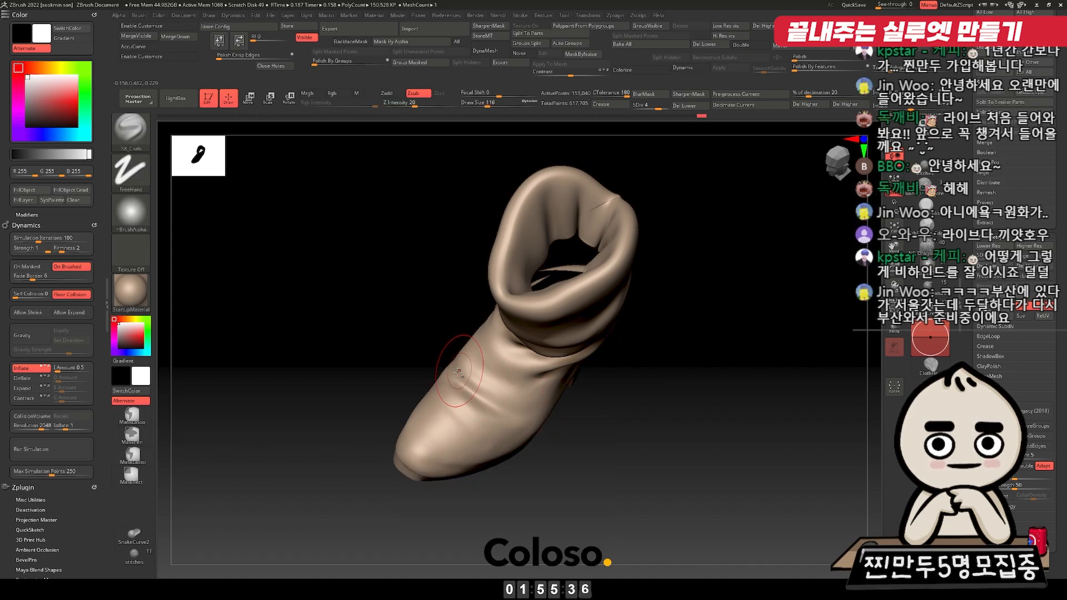
pyautogui.moveTo(584, 419); pyautogui.dragTo(548, 383)
pyautogui.moveTo(694, 331)
pyautogui.mouseDown()
pyautogui.moveTo(652, 333)
pyautogui.moveTo(678, 368)
pyautogui.moveTo(617, 404)
pyautogui.mouseUp()
# Step: Lower the boot upper to subdivision level 2 and pinch folds across the instep with the ClothPinch brush
pyautogui.click(930, 304)
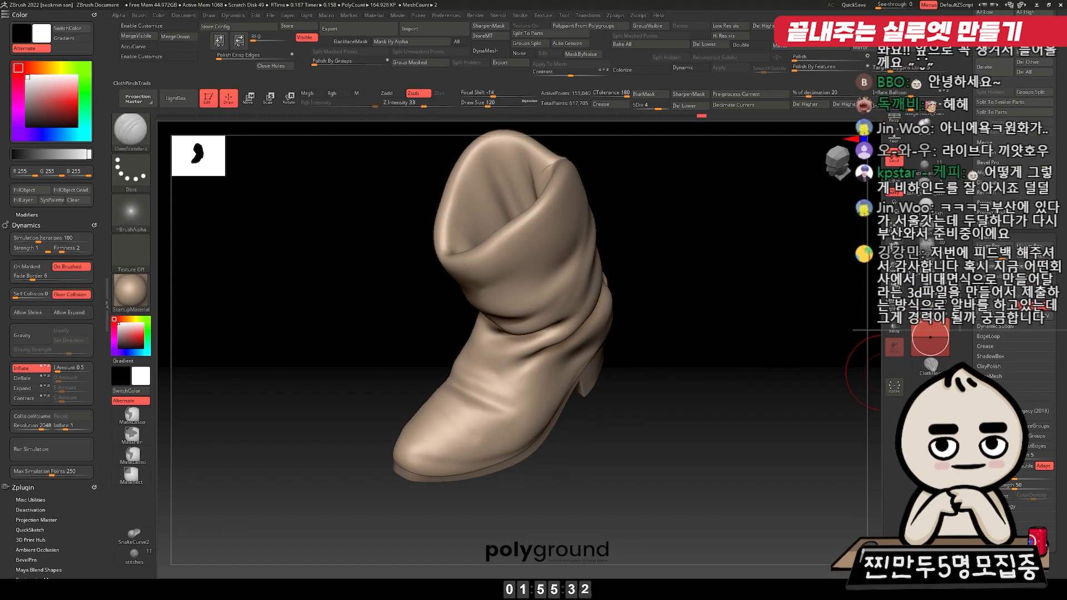
pyautogui.hotkey('shift', 'd')
pyautogui.hotkey('shift', 'd')
pyautogui.moveTo(621, 395); pyautogui.dragTo(689, 366)
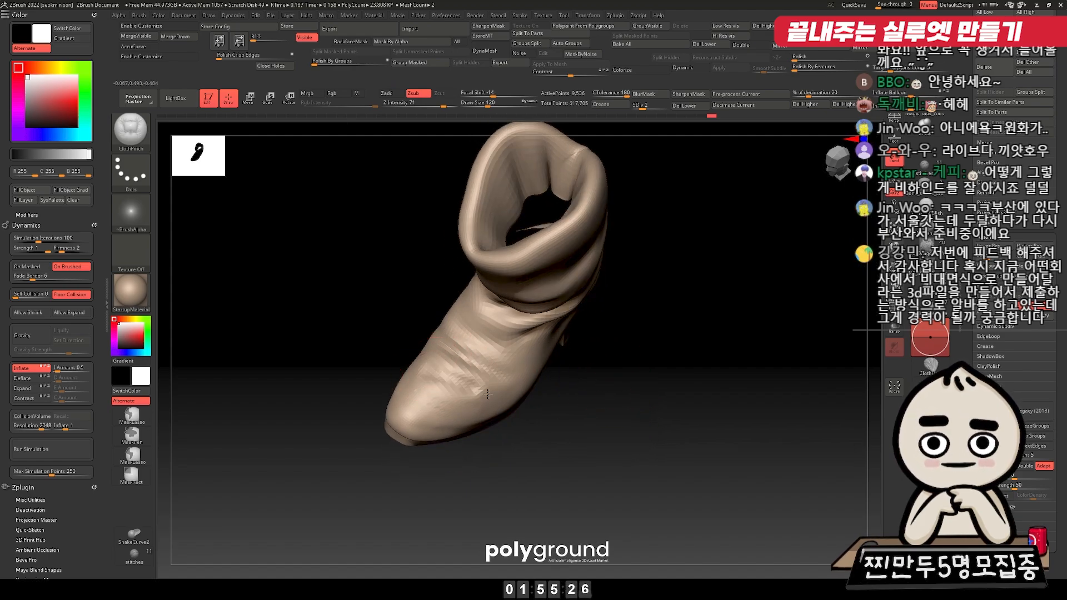
pyautogui.moveTo(484, 392); pyautogui.dragTo(513, 384)
pyautogui.moveTo(570, 409)
pyautogui.mouseDown()
pyautogui.moveTo(455, 383)
pyautogui.moveTo(469, 405)
pyautogui.moveTo(443, 385)
pyautogui.mouseUp()
pyautogui.keyDown('ctrl'); pyautogui.moveTo(611, 421); pyautogui.dragTo(598, 408, button='right'); pyautogui.keyUp('ctrl')
pyautogui.moveTo(598, 408); pyautogui.dragTo(610, 405)
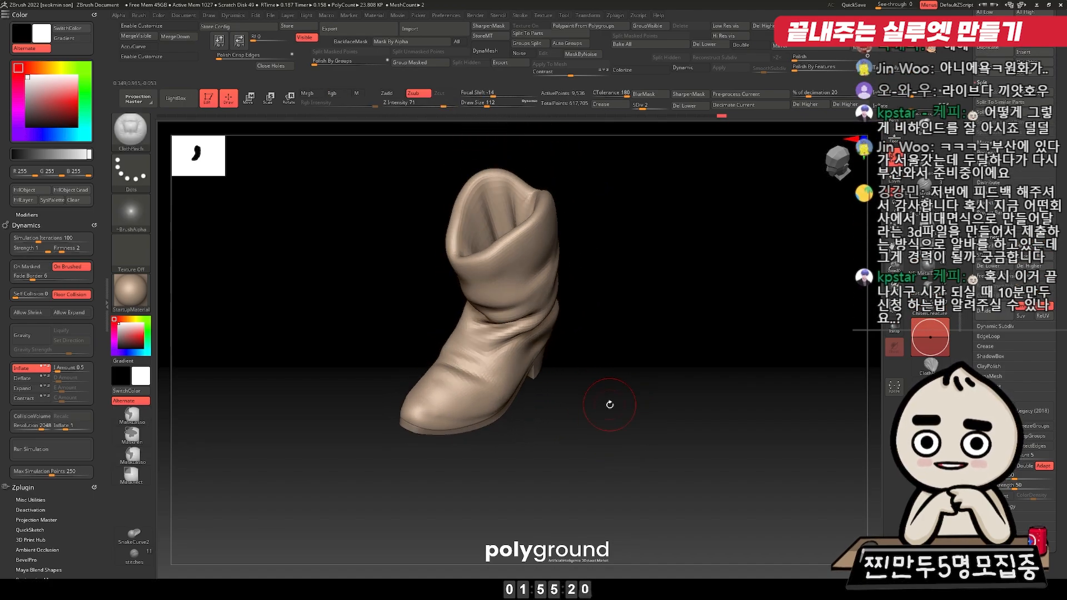
# Step: Smooth the pinched folds on the instep and along the side of the foot
pyautogui.keyDown('ctrl'); pyautogui.moveTo(598, 381); pyautogui.dragTo(614, 413, button='right'); pyautogui.keyUp('ctrl')
pyautogui.moveTo(616, 415)
pyautogui.mouseDown()
pyautogui.moveTo(631, 416)
pyautogui.moveTo(618, 416)
pyautogui.mouseUp()
pyautogui.moveTo(450, 406)
pyautogui.keyDown('shift'); pyautogui.mouseDown()
pyautogui.moveTo(425, 384)
pyautogui.moveTo(451, 400)
pyautogui.mouseUp(); pyautogui.keyUp('shift')
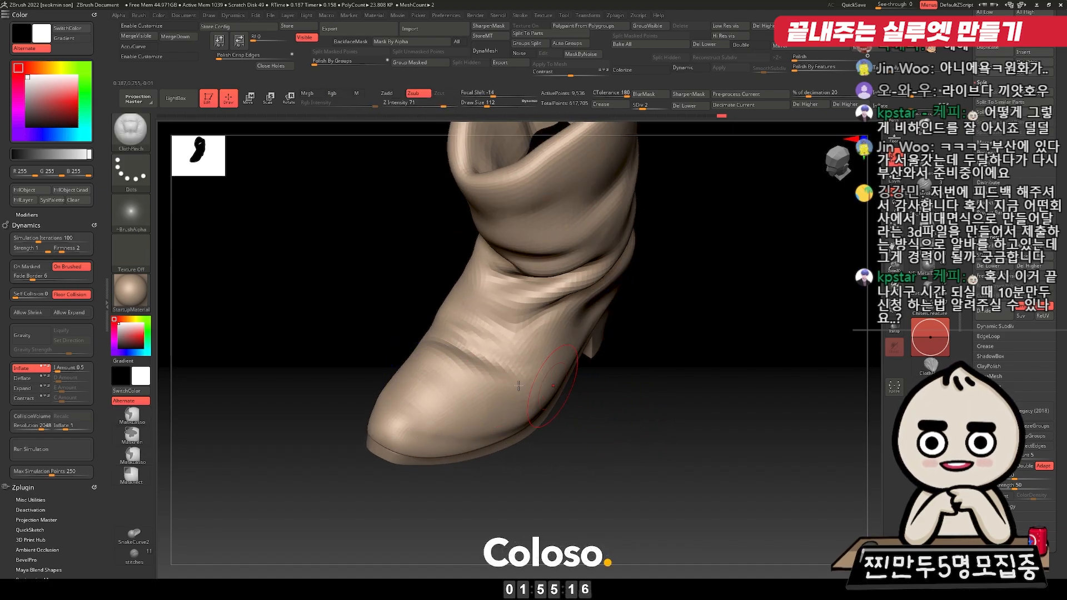
pyautogui.moveTo(637, 410); pyautogui.dragTo(614, 409)
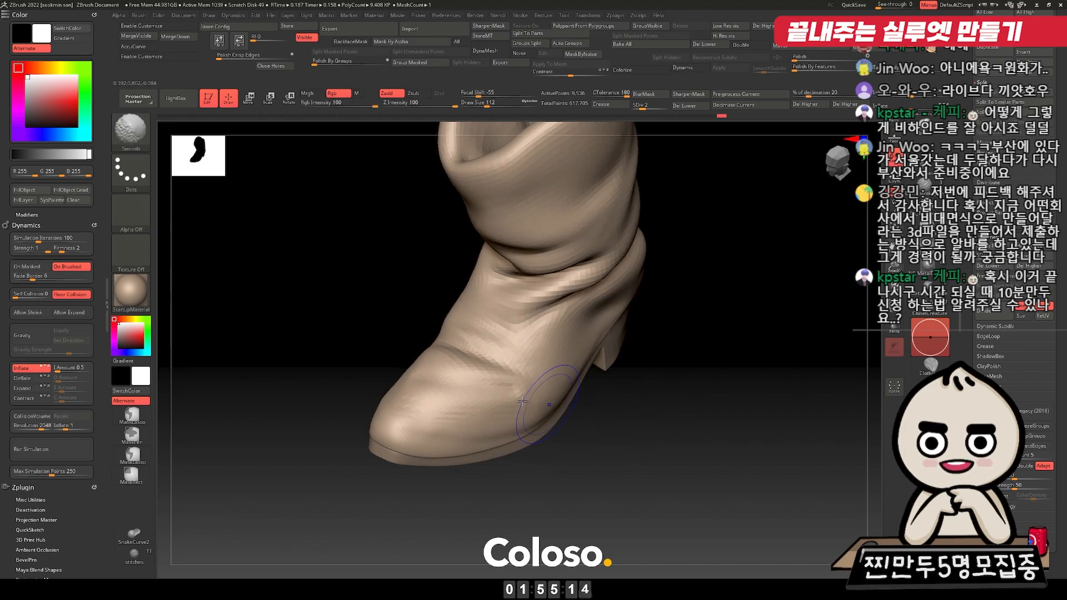
pyautogui.keyDown('ctrl'); pyautogui.moveTo(576, 398); pyautogui.dragTo(585, 364, button='right'); pyautogui.keyUp('ctrl')
pyautogui.moveTo(657, 365); pyautogui.dragTo(628, 355)
pyautogui.keyDown('shift'); pyautogui.moveTo(530, 365); pyautogui.dragTo(540, 369); pyautogui.keyUp('shift')
# Step: Pinch the folds on the side of the shaft and ankle with the ClothPinch brush, undoing the last heel-side stroke
pyautogui.keyDown('alt'); pyautogui.moveTo(661, 359); pyautogui.dragTo(637, 336); pyautogui.keyUp('alt')
pyautogui.keyDown('alt'); pyautogui.moveTo(636, 336); pyautogui.dragTo(677, 325); pyautogui.keyUp('alt')
pyautogui.moveTo(397, 268); pyautogui.dragTo(436, 297)
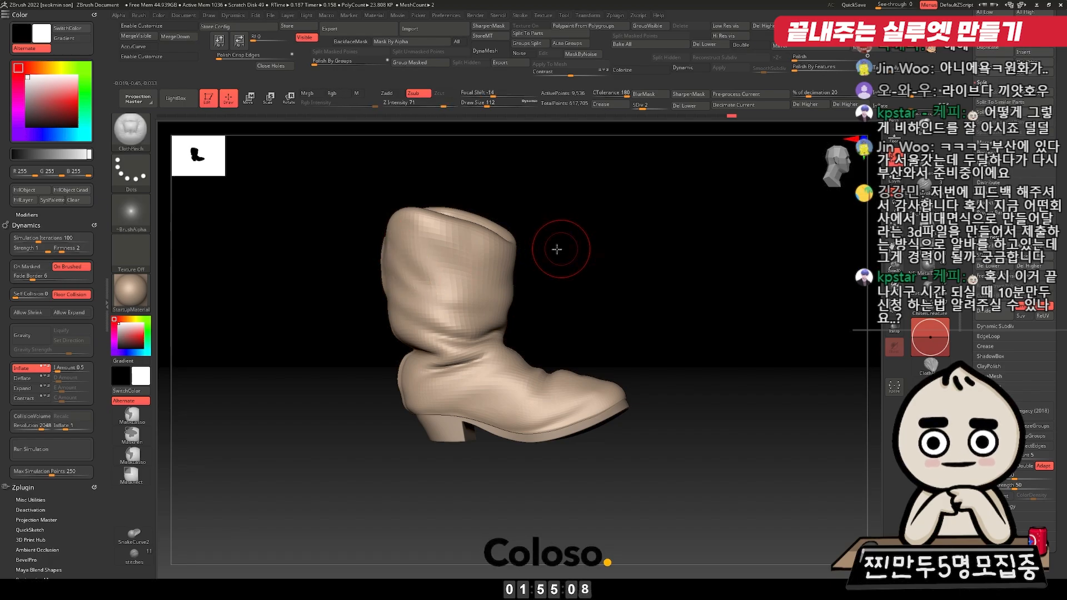
pyautogui.moveTo(561, 289); pyautogui.dragTo(574, 322)
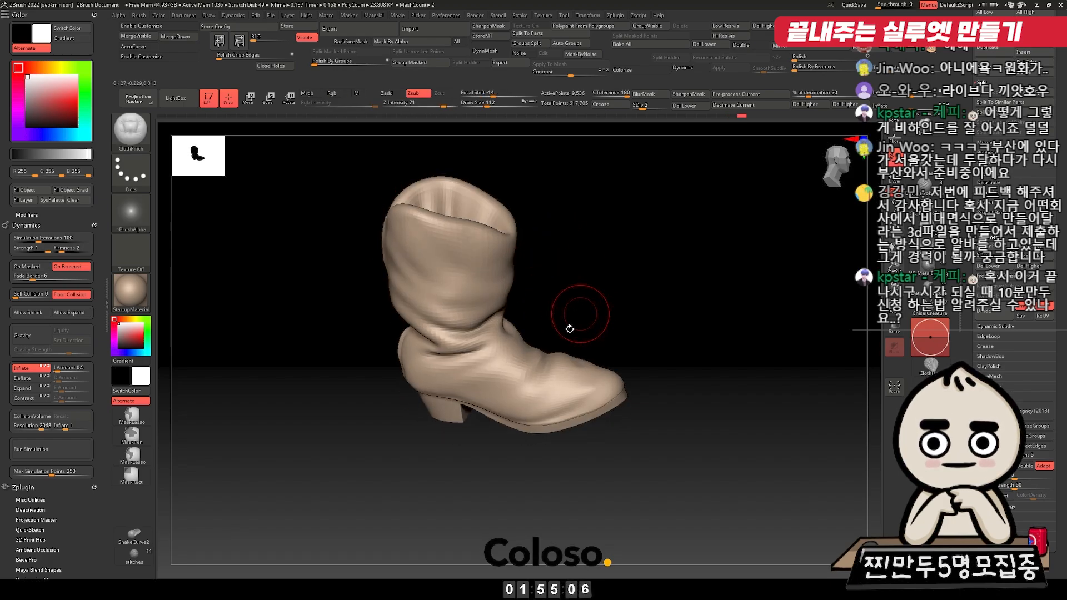
pyautogui.moveTo(416, 367)
pyautogui.mouseDown()
pyautogui.moveTo(507, 357)
pyautogui.moveTo(448, 360)
pyautogui.mouseUp()
pyautogui.hotkey('ctrl', 'z')
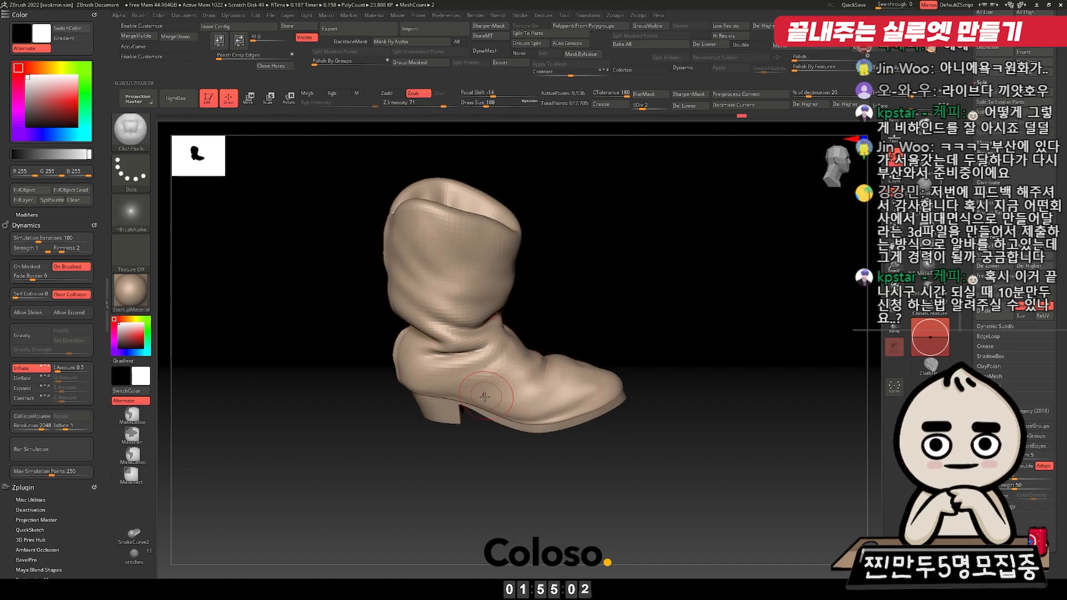
pyautogui.moveTo(623, 347); pyautogui.dragTo(575, 349)
# Step: Load the CP_ZZ_Leather brush set from the CompressionFold folder in the LightBox brush library
pyautogui.click(179, 100)
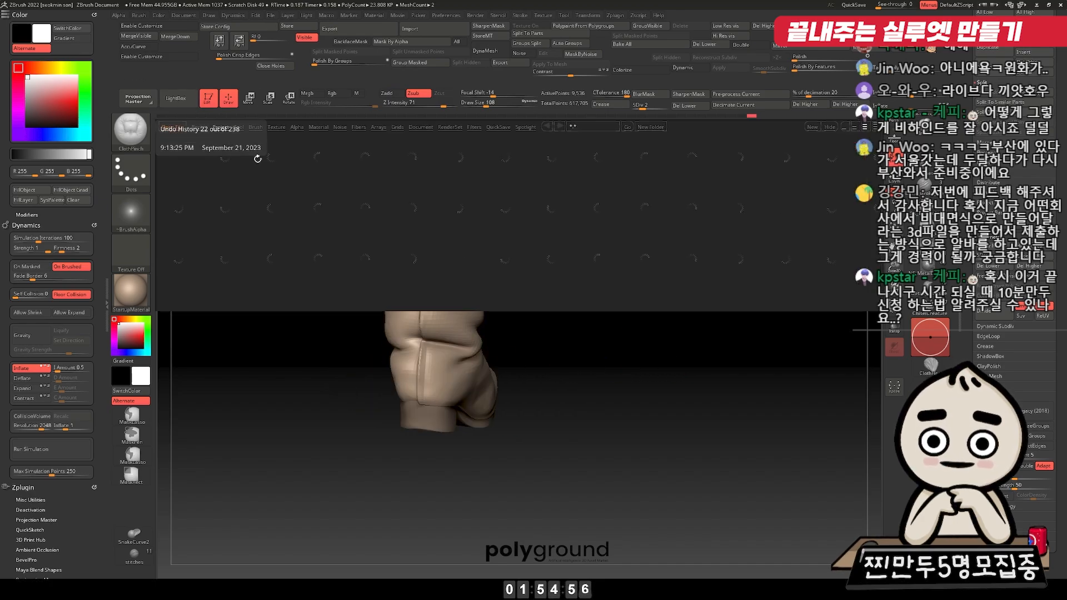
pyautogui.click(256, 128)
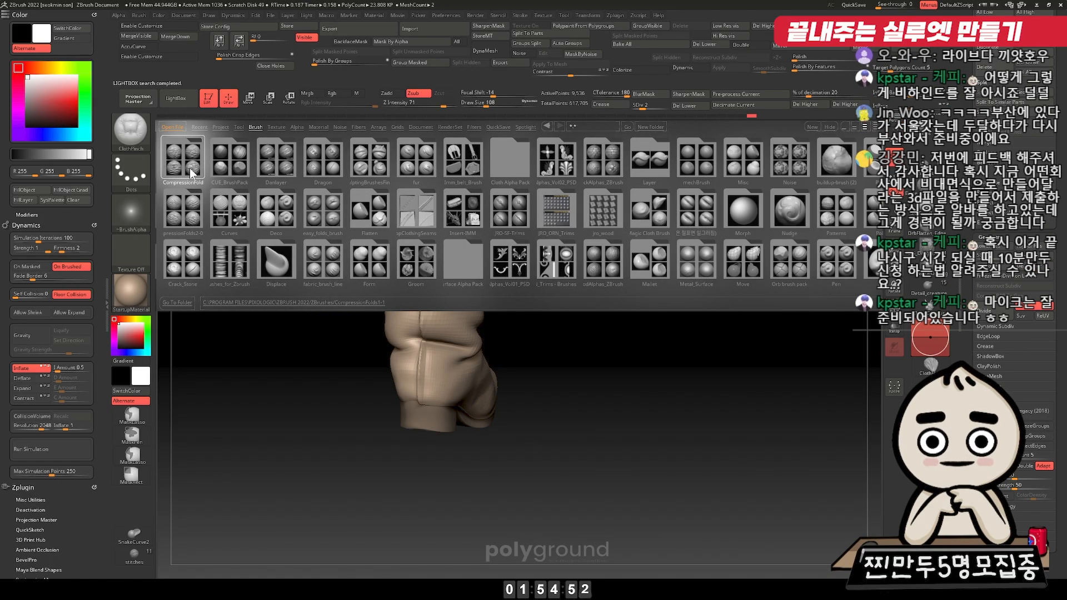
pyautogui.doubleClick(191, 173)
pyautogui.doubleClick(299, 274)
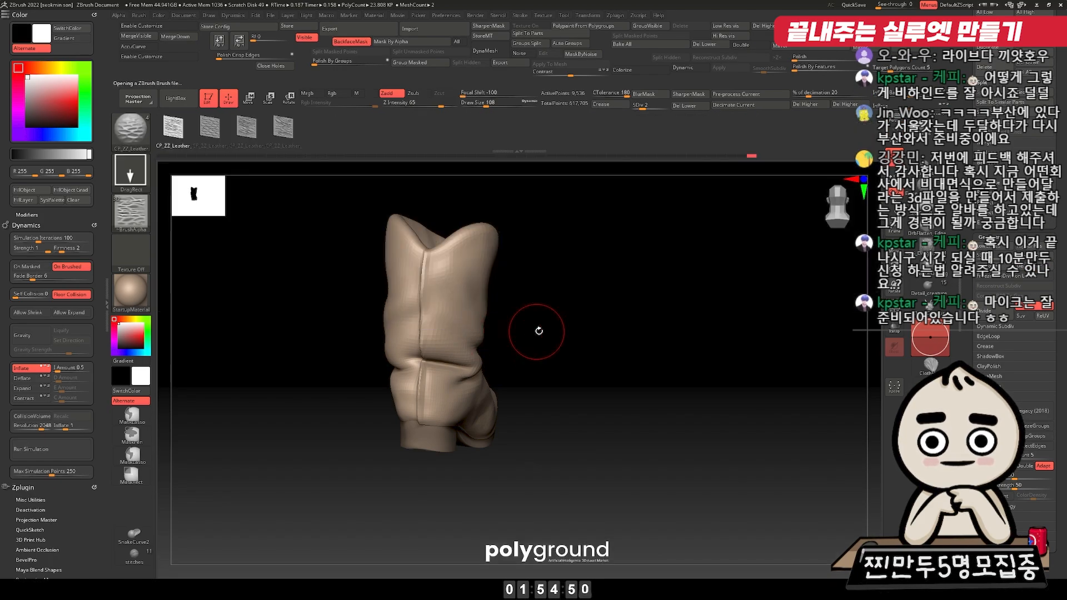
pyautogui.moveTo(537, 331); pyautogui.dragTo(549, 329)
# Step: Raise the boot upper to subdivision level 5 and try a CP_ZZ_Leather fold stamp over the back of the shaft
pyautogui.press('d')
pyautogui.press('d')
pyautogui.press('d')
pyautogui.moveTo(436, 320)
pyautogui.mouseDown()
pyautogui.moveTo(428, 479)
pyautogui.moveTo(442, 348)
pyautogui.moveTo(442, 463)
pyautogui.mouseUp()
pyautogui.hotkey('ctrl', 'z')
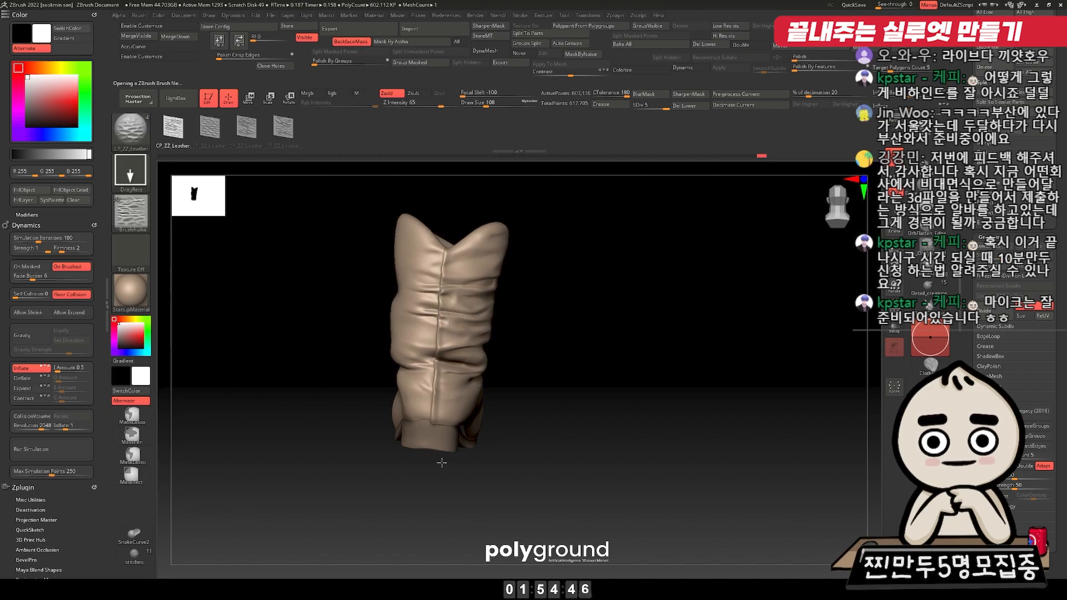
pyautogui.keyDown('ctrl'); pyautogui.moveTo(493, 333); pyautogui.dragTo(494, 281, button='right'); pyautogui.keyUp('ctrl')
pyautogui.moveTo(495, 281); pyautogui.dragTo(489, 239, button='right')
pyautogui.hotkey('ctrl', 'z')
# Step: Try other CP_ZZ_Leather fold variants over the back seam, undoing each stamp
pyautogui.click(217, 126)
pyautogui.moveTo(468, 416); pyautogui.dragTo(483, 339, button='right')
pyautogui.keyDown('ctrl'); pyautogui.moveTo(483, 339); pyautogui.dragTo(584, 346, button='right'); pyautogui.keyUp('ctrl')
pyautogui.moveTo(454, 331); pyautogui.dragTo(466, 423)
pyautogui.hotkey('ctrl', 'z')
pyautogui.moveTo(459, 326); pyautogui.dragTo(471, 437)
pyautogui.hotkey('ctrl', 'z')
pyautogui.moveTo(533, 336)
pyautogui.mouseDown()
pyautogui.moveTo(572, 336)
pyautogui.moveTo(517, 325)
pyautogui.mouseUp()
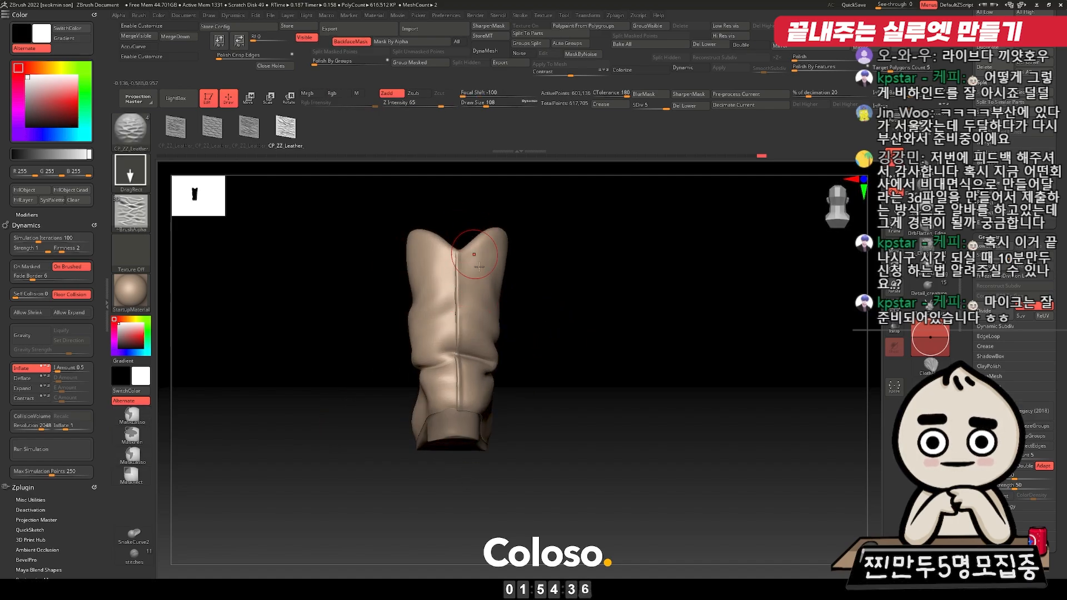
# Step: Isolate an oval area around the back seam with a blurred, inverted mask and lower the boot upper to subdivision level 3
pyautogui.press('ctrl')
pyautogui.moveTo(459, 255)
pyautogui.keyDown('ctrl'); pyautogui.mouseDown()
pyautogui.moveTo(425, 295)
pyautogui.moveTo(439, 408)
pyautogui.moveTo(490, 349)
pyautogui.mouseUp(); pyautogui.keyUp('ctrl')
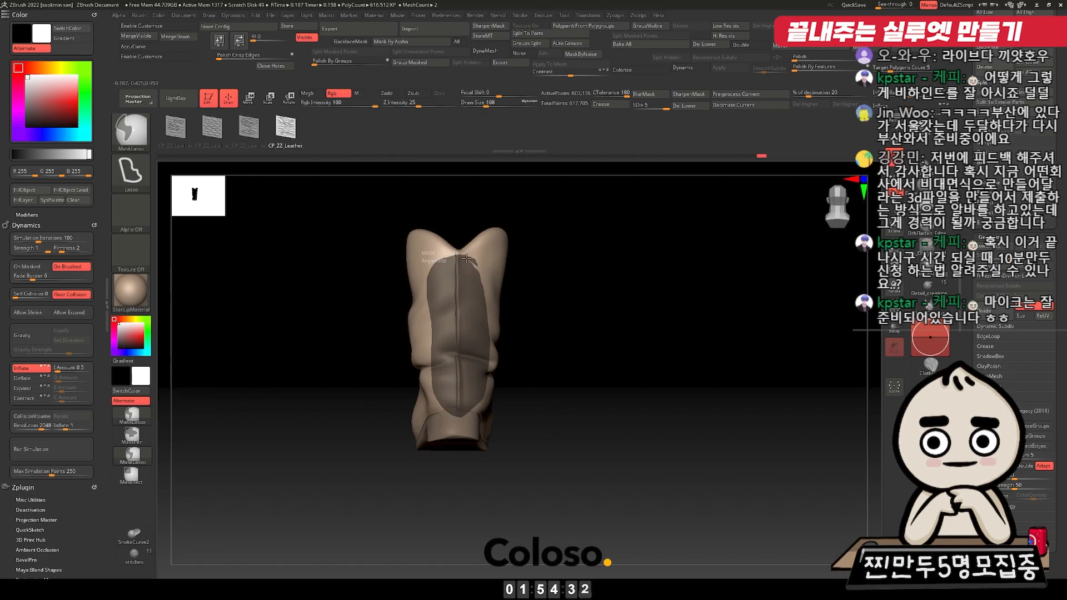
pyautogui.keyDown('ctrl'); pyautogui.moveTo(467, 259); pyautogui.dragTo(466, 257); pyautogui.keyUp('ctrl')
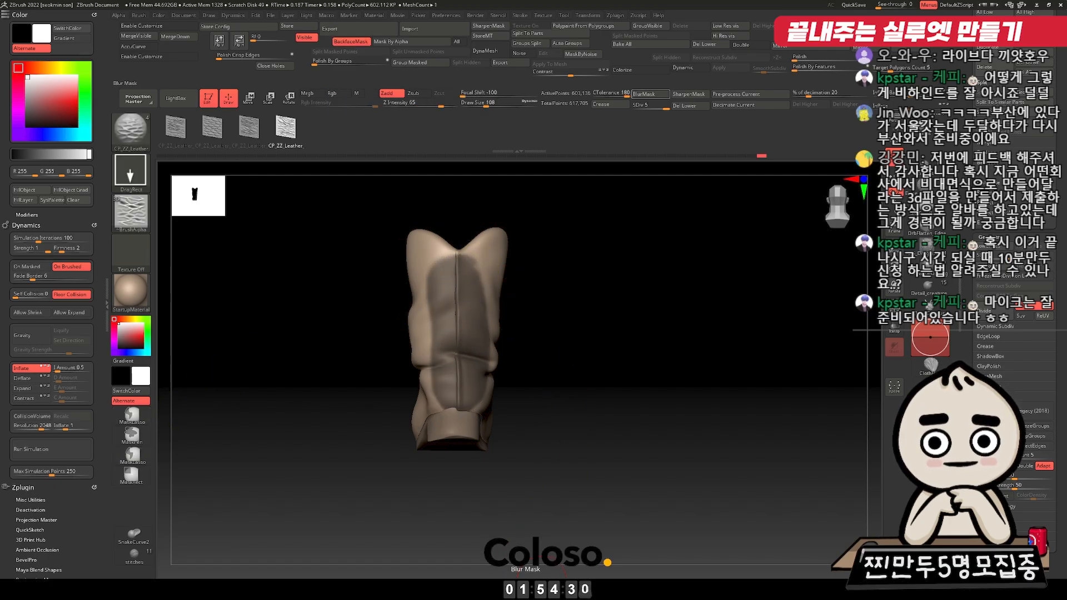
pyautogui.hotkey('shift', 'd')
pyautogui.hotkey('shift', 'd')
pyautogui.hotkey('shift', 'd')
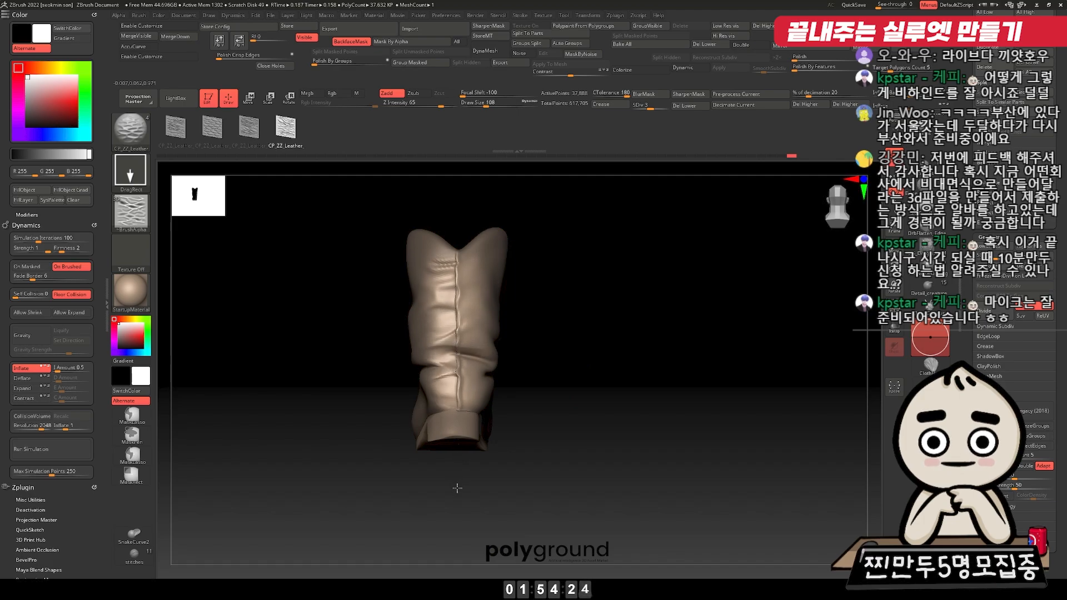
# Step: Try stamping CP_ZZ_Leather folds across the unmasked back and side of the boot shaft
pyautogui.moveTo(462, 534); pyautogui.dragTo(583, 336)
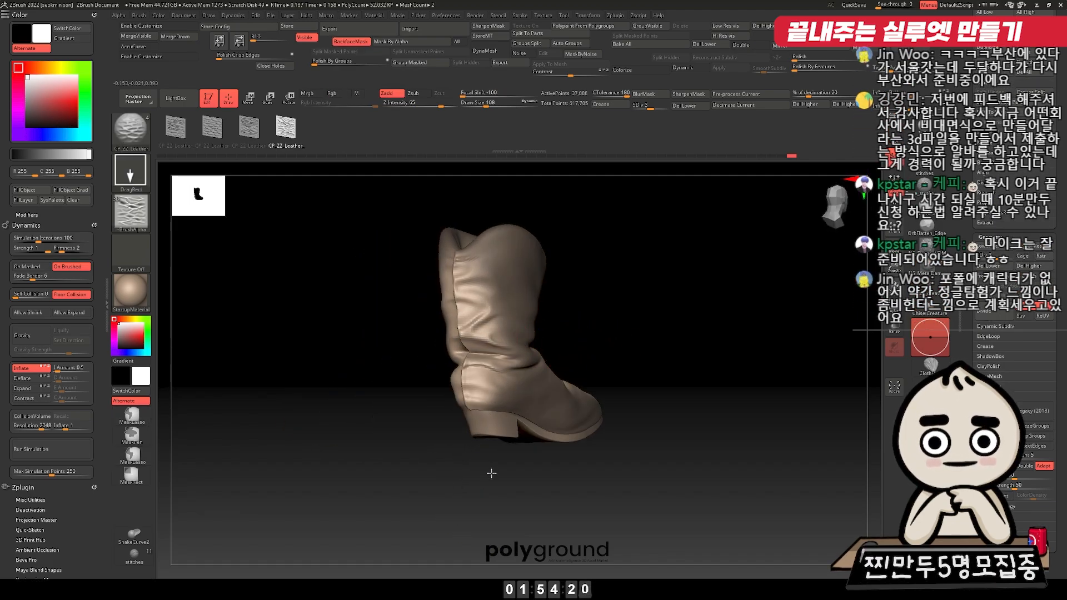
pyautogui.moveTo(662, 321); pyautogui.dragTo(495, 283)
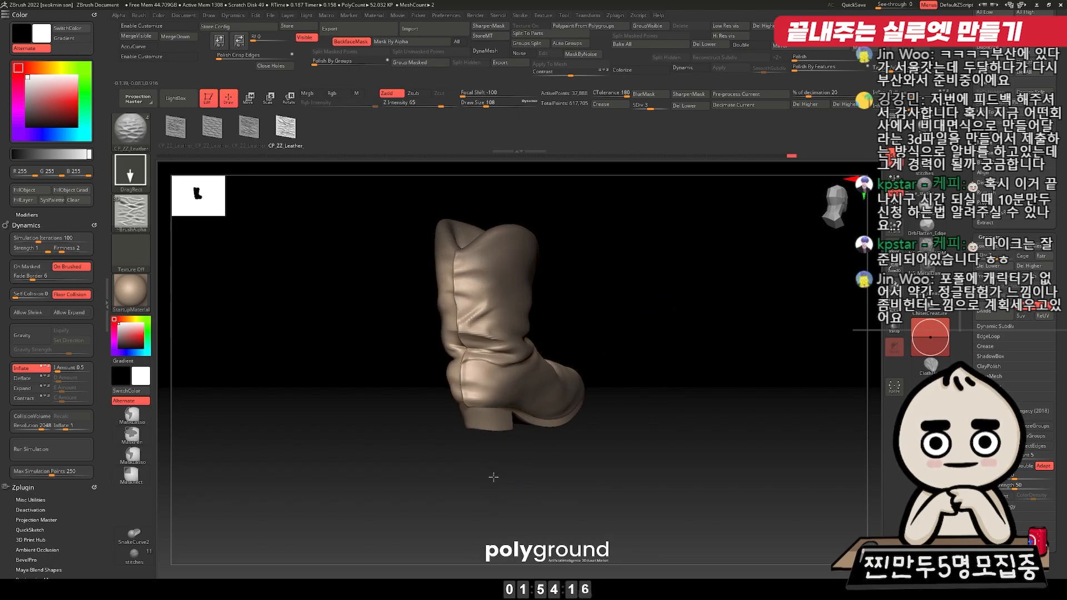
pyautogui.moveTo(694, 303)
pyautogui.mouseDown()
pyautogui.moveTo(612, 311)
pyautogui.moveTo(631, 333)
pyautogui.moveTo(630, 282)
pyautogui.moveTo(726, 281)
pyautogui.moveTo(578, 285)
pyautogui.moveTo(619, 277)
pyautogui.mouseUp()
pyautogui.press('ctrl')
# Step: Try another CP_ZZ_Leather fold variant at Z Intensity 31 on the back of the boot and undo the stamps
pyautogui.press('space')
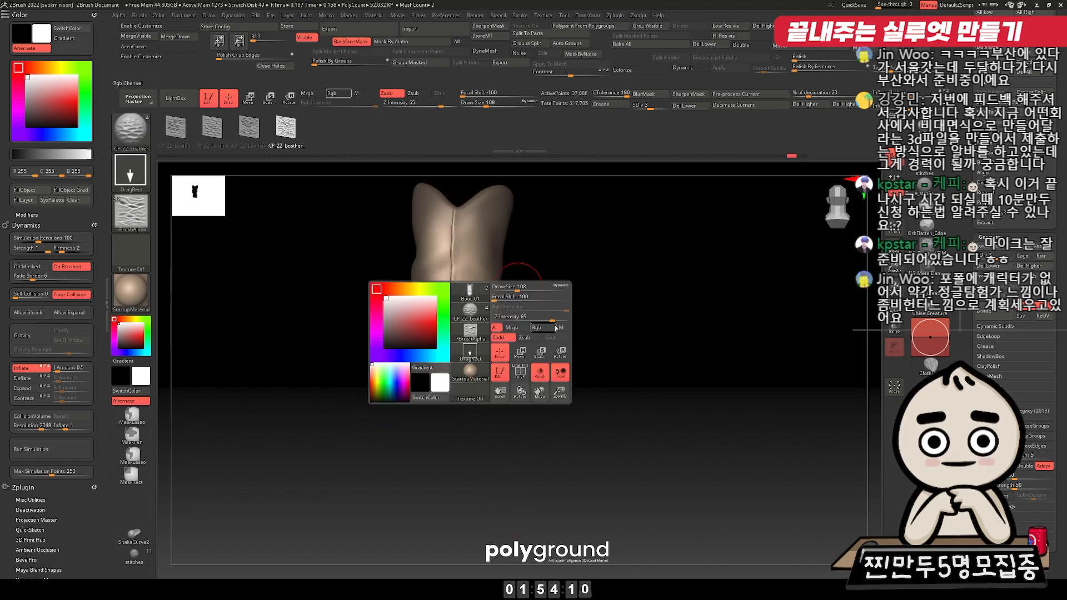
pyautogui.moveTo(455, 299); pyautogui.dragTo(459, 433)
pyautogui.hotkey('ctrl', 'z')
pyautogui.click(248, 129)
pyautogui.moveTo(454, 417)
pyautogui.mouseDown()
pyautogui.moveTo(457, 426)
pyautogui.moveTo(414, 416)
pyautogui.mouseUp()
pyautogui.hotkey('ctrl', 'z')
# Step: Load the CP_ZZ_Wool fold brush and stamp its folds down the back of the boot around the seam
pyautogui.click(191, 102)
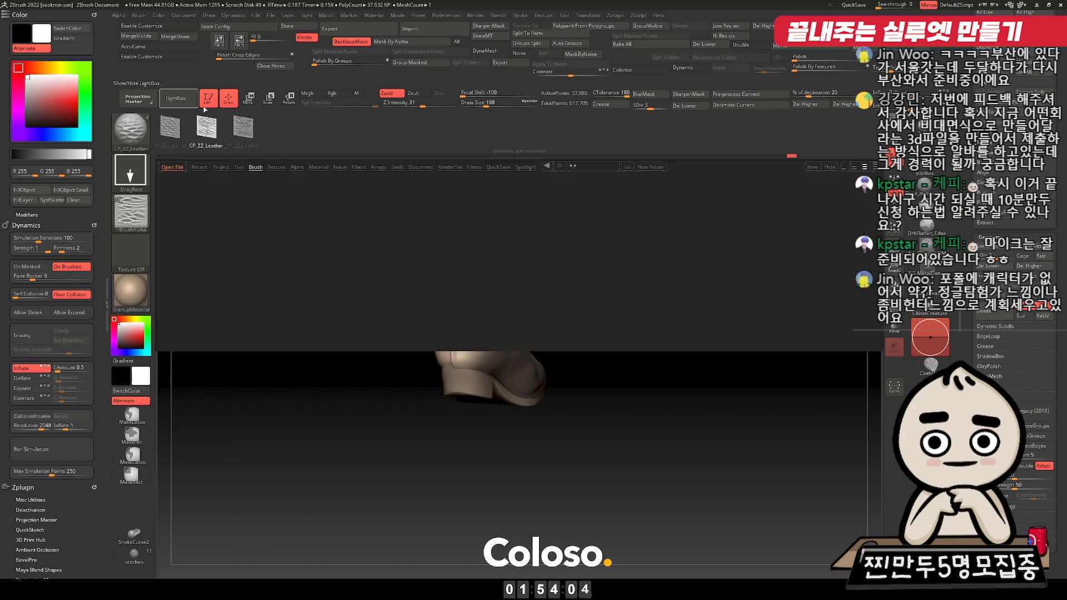
pyautogui.doubleClick(321, 251)
pyautogui.moveTo(533, 294); pyautogui.dragTo(592, 284)
pyautogui.moveTo(455, 277); pyautogui.dragTo(461, 431)
pyautogui.moveTo(542, 294); pyautogui.dragTo(514, 285)
pyautogui.hotkey('ctrl', 'z')
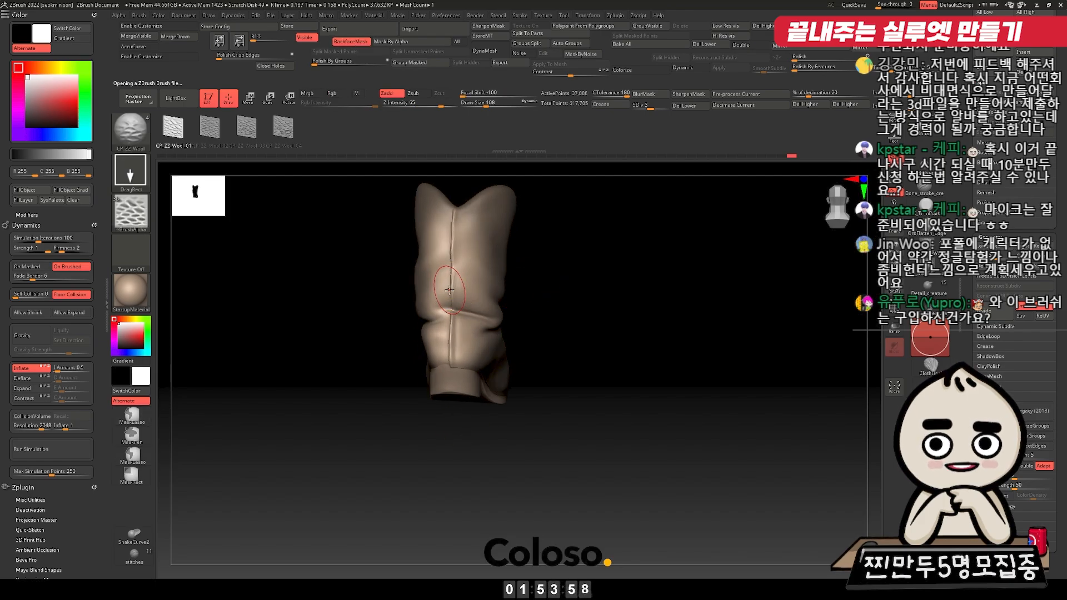
pyautogui.moveTo(451, 336); pyautogui.dragTo(457, 445)
pyautogui.moveTo(563, 317); pyautogui.dragTo(545, 316)
pyautogui.moveTo(470, 292)
pyautogui.mouseDown()
pyautogui.moveTo(476, 448)
pyautogui.moveTo(683, 295)
pyautogui.moveTo(635, 377)
pyautogui.moveTo(639, 312)
pyautogui.mouseUp()
# Step: Isolate the instep area above the toe with a blurred, inverted lasso mask
pyautogui.moveTo(541, 344)
pyautogui.keyDown('ctrl'); pyautogui.mouseDown()
pyautogui.moveTo(470, 381)
pyautogui.moveTo(543, 352)
pyautogui.moveTo(512, 425)
pyautogui.moveTo(542, 345)
pyautogui.mouseUp(); pyautogui.keyUp('ctrl')
pyautogui.hotkey('ctrl', 'z')
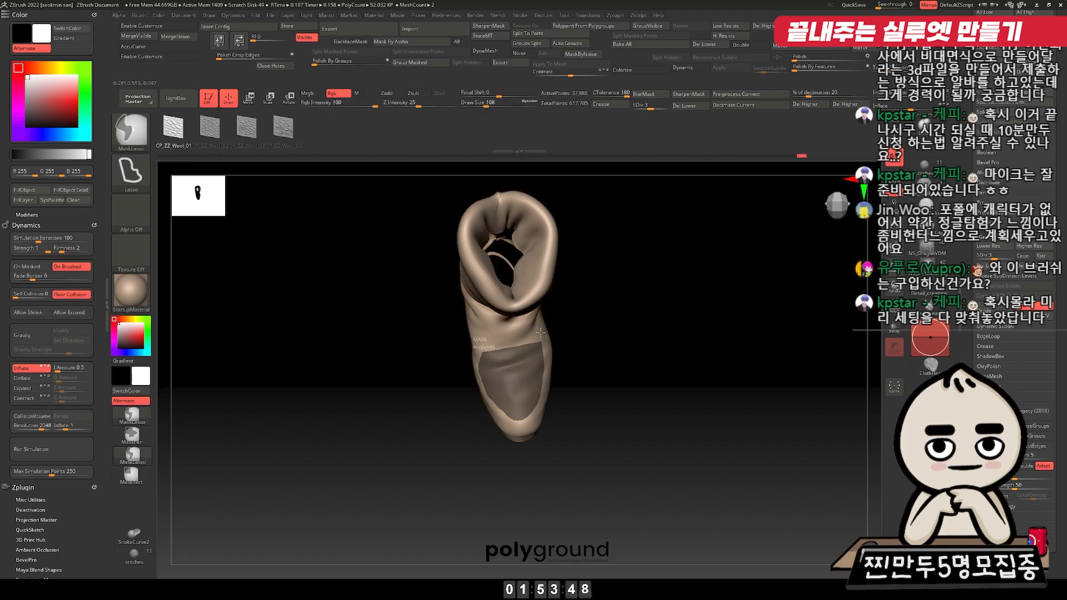
pyautogui.keyDown('ctrl'); pyautogui.click(518, 389); pyautogui.keyUp('ctrl')
pyautogui.keyDown('ctrl'); pyautogui.click(546, 541); pyautogui.keyUp('ctrl')
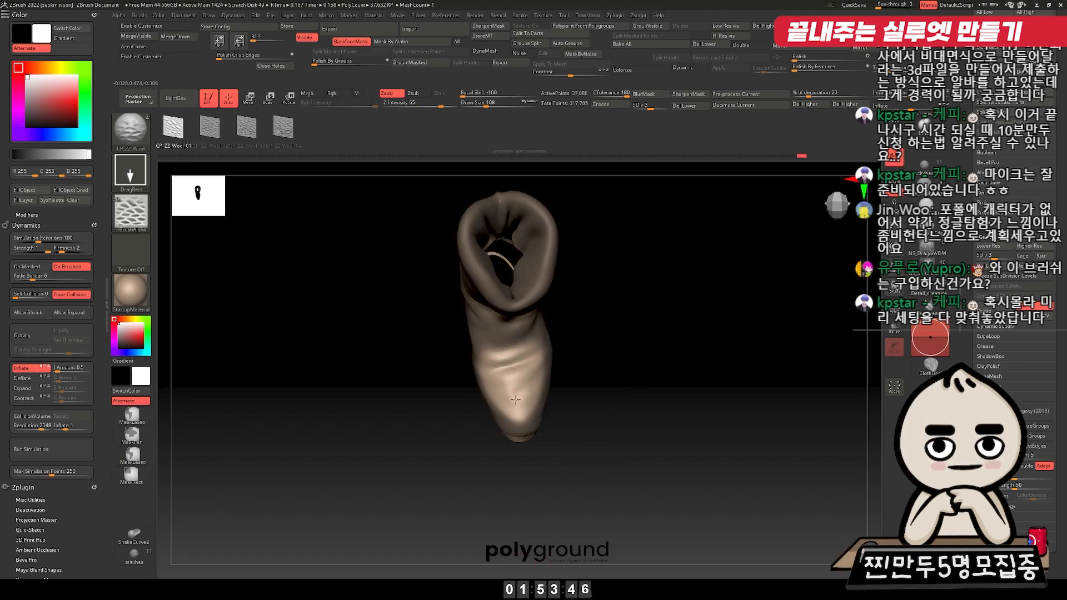
pyautogui.moveTo(566, 431)
pyautogui.mouseDown()
pyautogui.moveTo(556, 466)
pyautogui.moveTo(661, 386)
pyautogui.moveTo(641, 332)
pyautogui.mouseUp()
pyautogui.moveTo(537, 456); pyautogui.dragTo(586, 378)
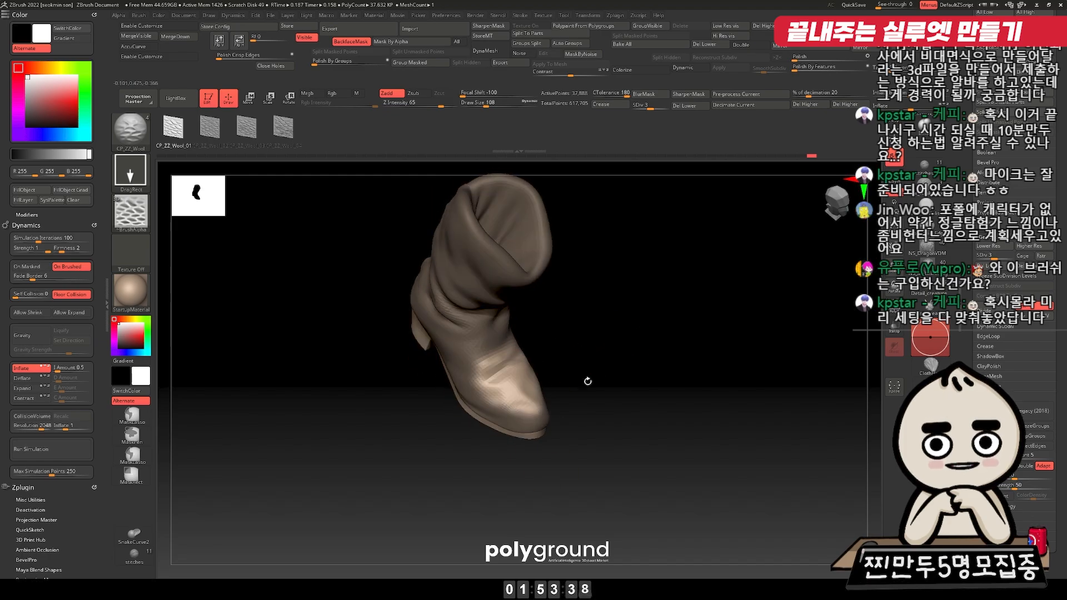
# Step: Isolate the side of the shaft and ankle with a blurred, inverted lasso mask and stamp CP_ZZ_Wool folds down it
pyautogui.moveTo(610, 336); pyautogui.dragTo(719, 322)
pyautogui.moveTo(439, 251)
pyautogui.keyDown('ctrl'); pyautogui.keyDown('shift'); pyautogui.mouseDown()
pyautogui.moveTo(422, 251)
pyautogui.moveTo(383, 317)
pyautogui.moveTo(391, 383)
pyautogui.moveTo(451, 332)
pyautogui.mouseUp(); pyautogui.keyUp('shift'); pyautogui.keyUp('ctrl')
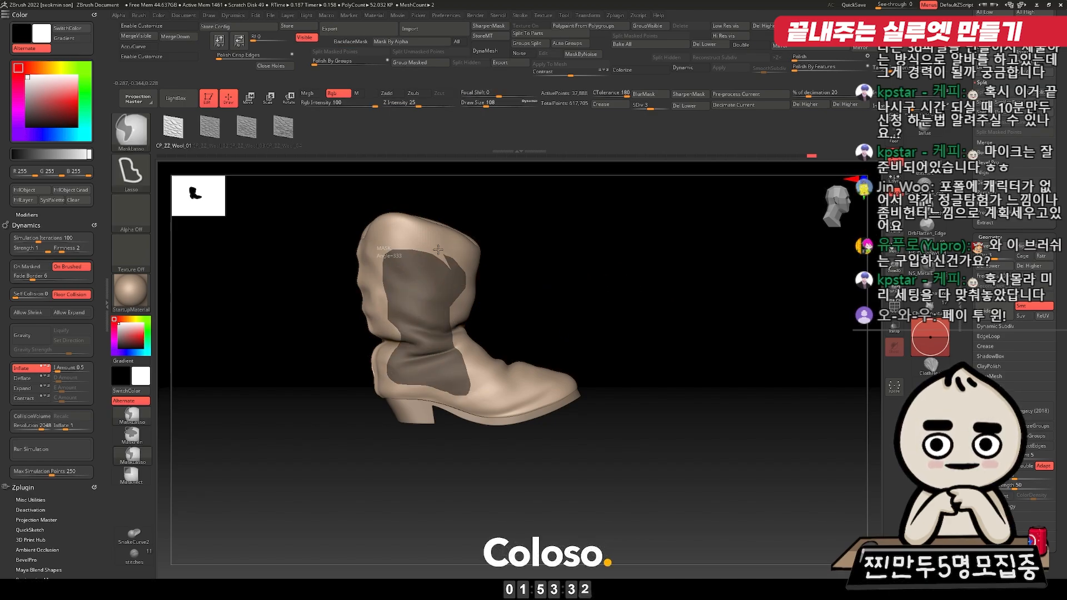
pyautogui.keyDown('ctrl'); pyautogui.keyDown('shift'); pyautogui.moveTo(439, 251); pyautogui.dragTo(439, 251); pyautogui.keyUp('shift'); pyautogui.keyUp('ctrl')
pyautogui.keyDown('ctrl'); pyautogui.click(612, 448); pyautogui.keyUp('ctrl')
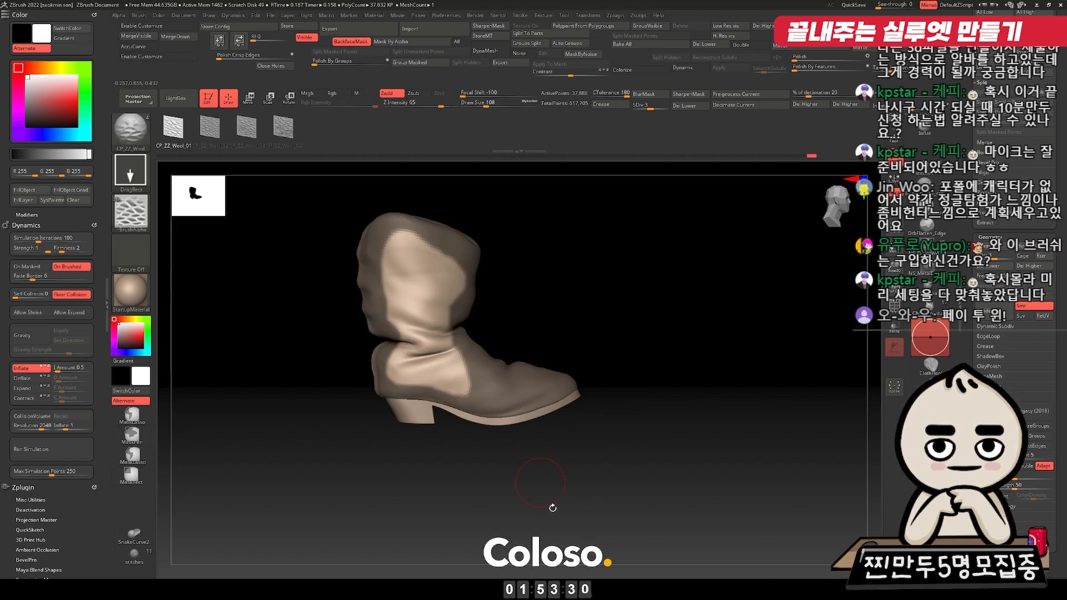
pyautogui.click(650, 94)
pyautogui.moveTo(422, 285); pyautogui.dragTo(415, 459)
pyautogui.moveTo(571, 273); pyautogui.dragTo(605, 263)
# Step: Switch to the CP_ZZ_Wool_02 variant and try its folds down the side of the shaft, undoing each stamp
pyautogui.click(210, 128)
pyautogui.moveTo(305, 305); pyautogui.dragTo(327, 309)
pyautogui.moveTo(421, 302)
pyautogui.mouseDown()
pyautogui.moveTo(401, 433)
pyautogui.moveTo(358, 464)
pyautogui.mouseUp()
pyautogui.hotkey('ctrl', 'z')
pyautogui.moveTo(425, 283)
pyautogui.mouseDown()
pyautogui.moveTo(418, 327)
pyautogui.moveTo(350, 453)
pyautogui.mouseUp()
pyautogui.hotkey('ctrl', 'z')
# Step: Extend the mask over the ankle, blur it, and stamp CP_ZZ_Wool_02 folds on the exposed upper shaft
pyautogui.moveTo(505, 349)
pyautogui.keyDown('ctrl'); pyautogui.mouseDown()
pyautogui.moveTo(272, 395)
pyautogui.moveTo(602, 392)
pyautogui.mouseUp(); pyautogui.keyUp('ctrl')
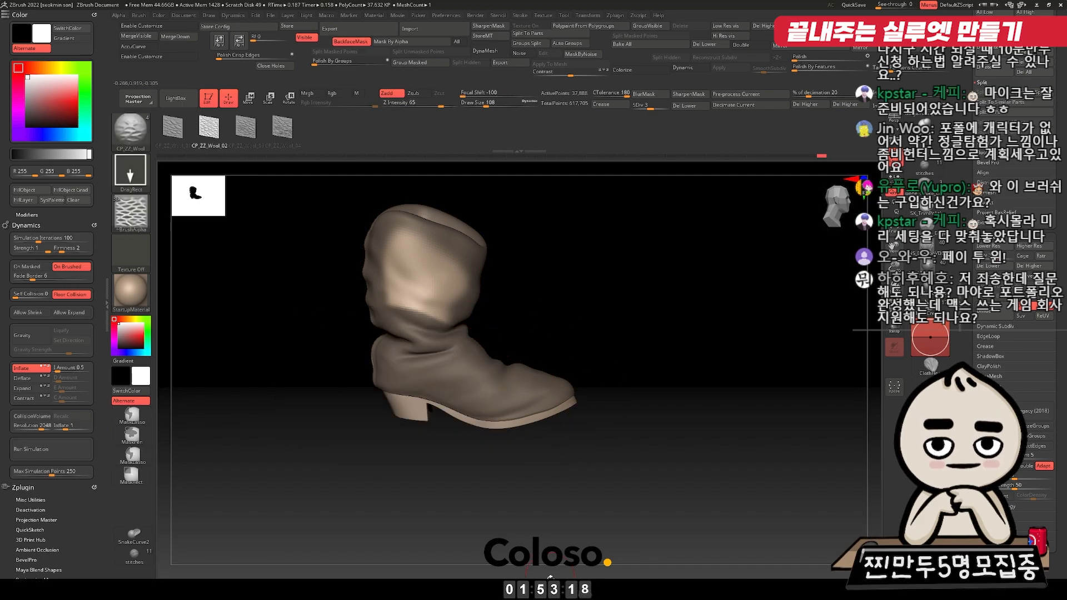
pyautogui.click(644, 95)
pyautogui.moveTo(416, 284)
pyautogui.mouseDown()
pyautogui.moveTo(375, 435)
pyautogui.moveTo(333, 457)
pyautogui.moveTo(359, 422)
pyautogui.mouseUp()
pyautogui.moveTo(585, 262)
pyautogui.mouseDown()
pyautogui.moveTo(652, 253)
pyautogui.moveTo(624, 251)
pyautogui.moveTo(655, 278)
pyautogui.moveTo(659, 302)
pyautogui.moveTo(683, 259)
pyautogui.mouseUp()
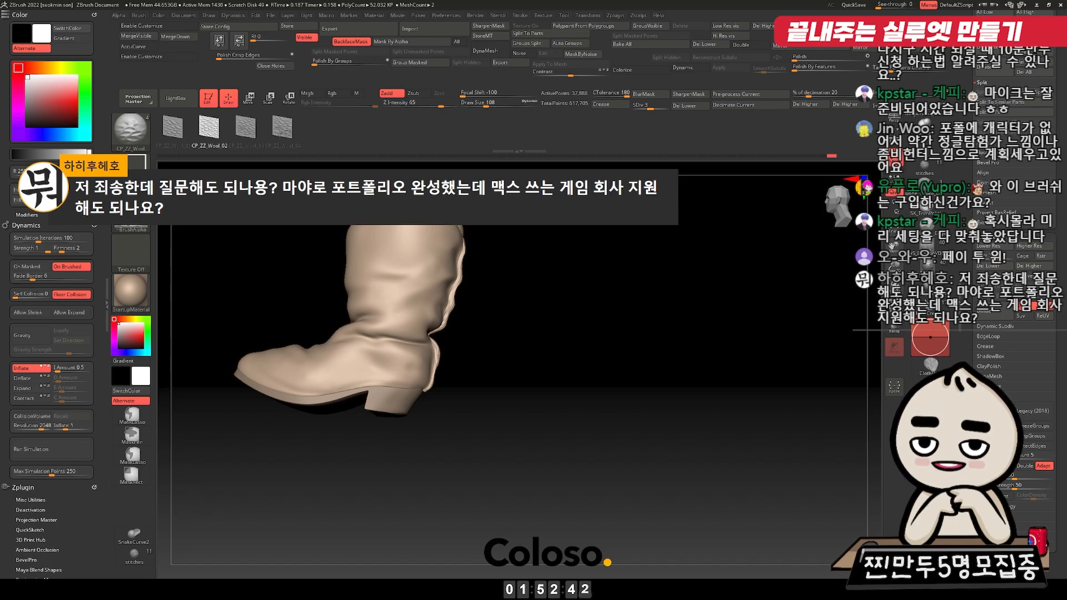
# Step: Isolate the opposite side of the boot with a blurred, inverted mask and stamp CP_ZZ_Wool_02 folds down the shaft
pyautogui.moveTo(468, 309)
pyautogui.mouseDown()
pyautogui.moveTo(518, 307)
pyautogui.moveTo(499, 269)
pyautogui.mouseUp()
pyautogui.moveTo(386, 239)
pyautogui.keyDown('ctrl'); pyautogui.mouseDown()
pyautogui.moveTo(459, 311)
pyautogui.moveTo(361, 278)
pyautogui.mouseUp(); pyautogui.keyUp('ctrl')
pyautogui.click(649, 94)
pyautogui.keyDown('ctrl'); pyautogui.click(594, 399); pyautogui.keyUp('ctrl')
pyautogui.moveTo(412, 288)
pyautogui.mouseDown()
pyautogui.moveTo(422, 389)
pyautogui.moveTo(412, 436)
pyautogui.moveTo(393, 479)
pyautogui.moveTo(386, 472)
pyautogui.mouseUp()
pyautogui.moveTo(537, 294); pyautogui.dragTo(625, 312)
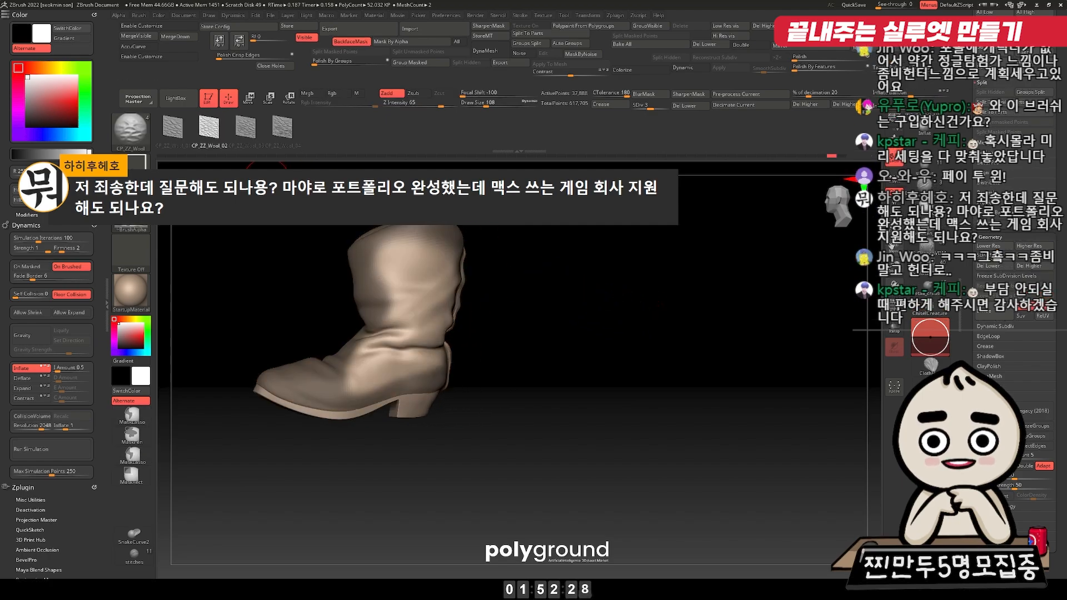
# Step: Load the CP_ZZ_Denim fold brush and stamp folds on the side of the shaft, undoing the trial stamp near the heel
pyautogui.click(175, 98)
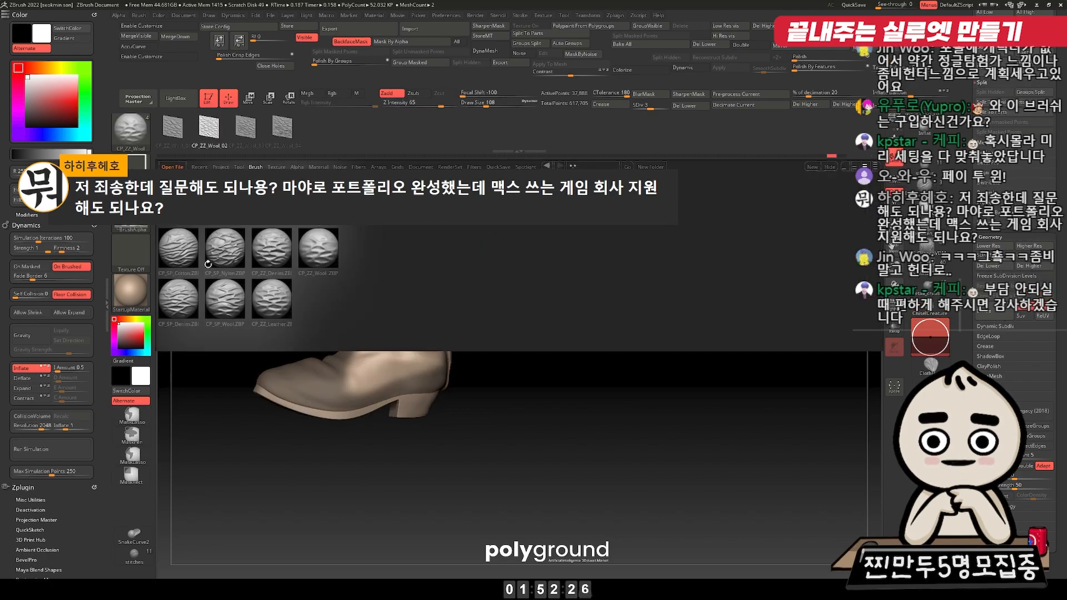
pyautogui.doubleClick(272, 253)
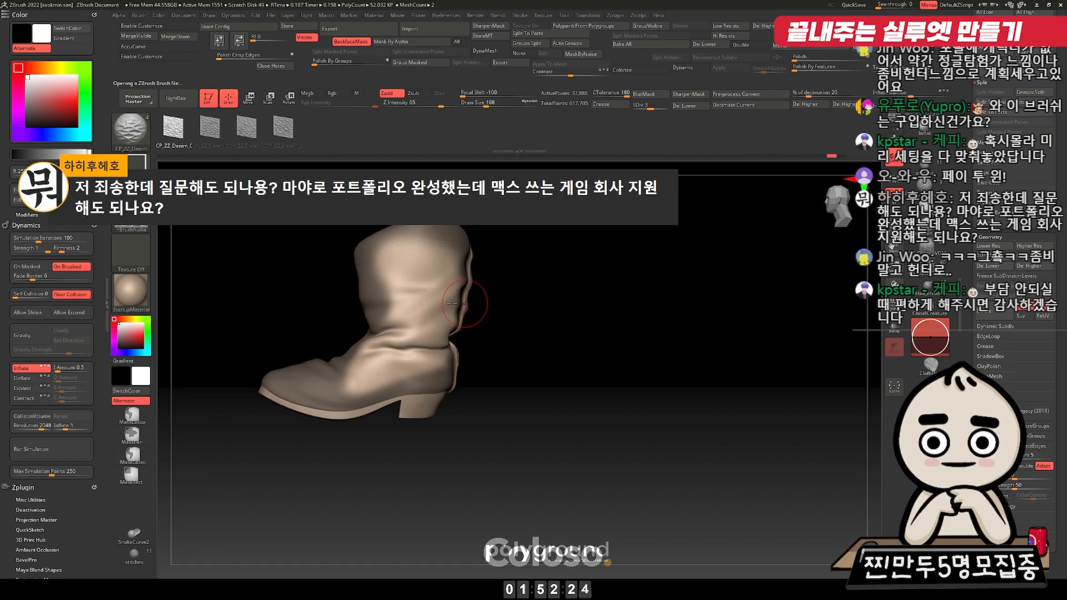
pyautogui.moveTo(417, 382); pyautogui.dragTo(409, 448)
pyautogui.hotkey('ctrl', 'z')
pyautogui.moveTo(418, 286); pyautogui.dragTo(388, 346)
# Step: Load an EasyFold brush from the easy_folds_brush folder and try a fold on the side of the ankle, undoing the stamp
pyautogui.click(175, 98)
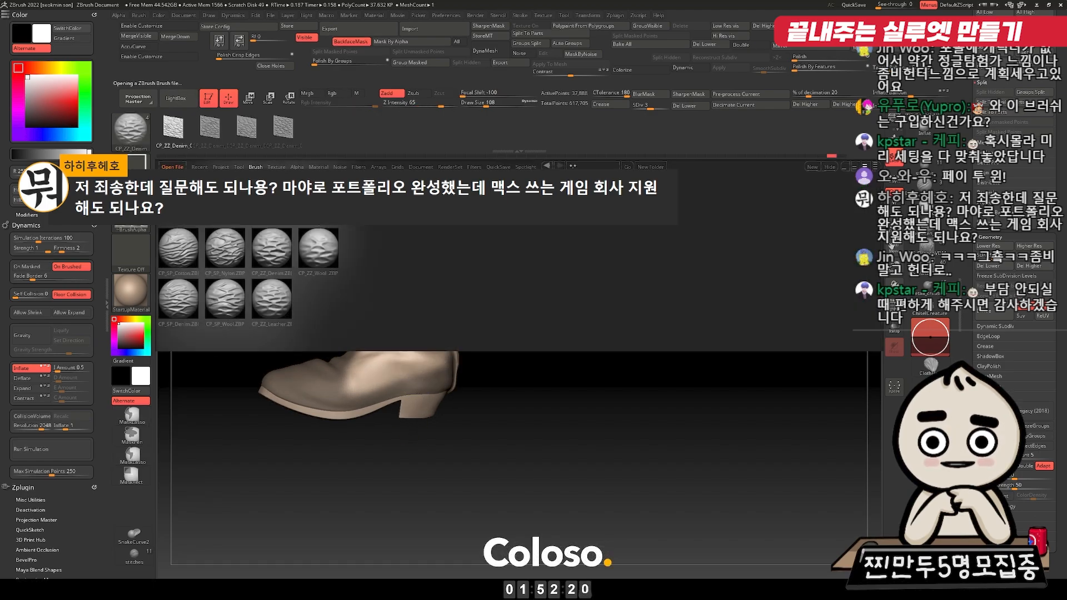
pyautogui.doubleClick(178, 198)
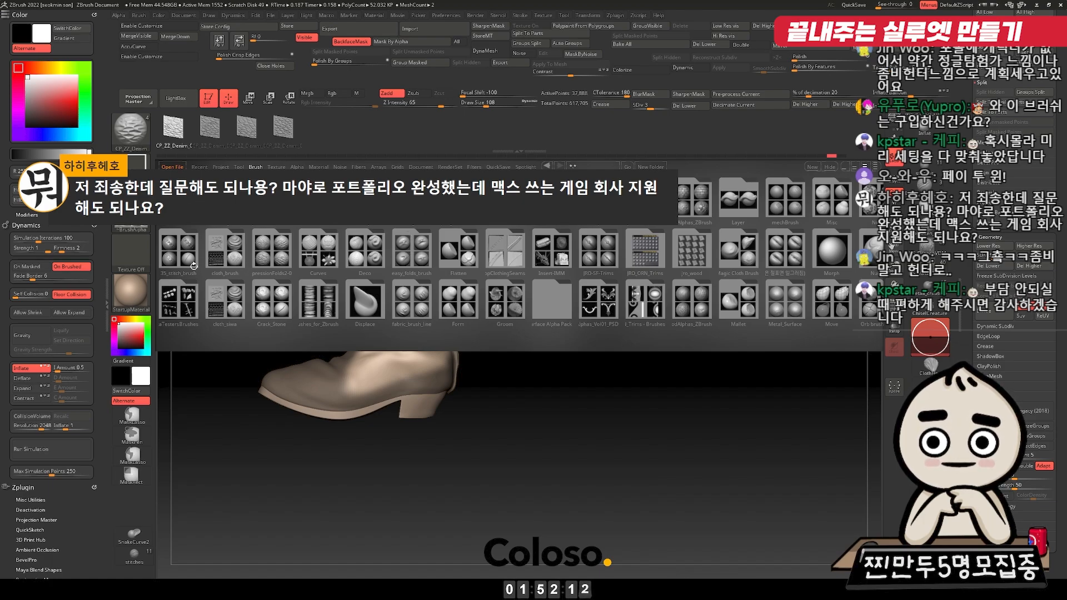
pyautogui.click(409, 256)
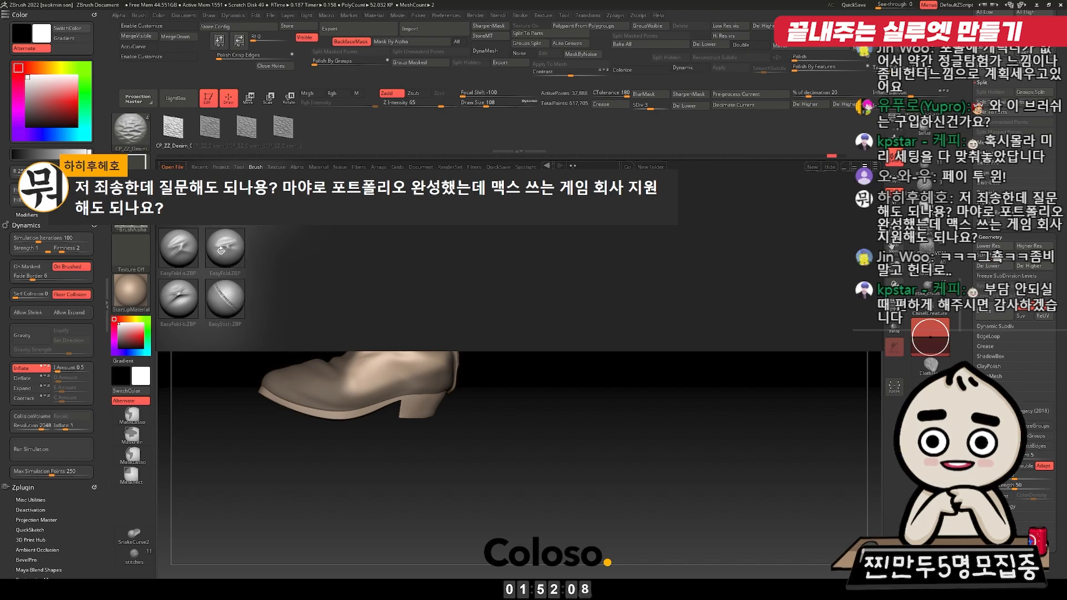
pyautogui.doubleClick(179, 299)
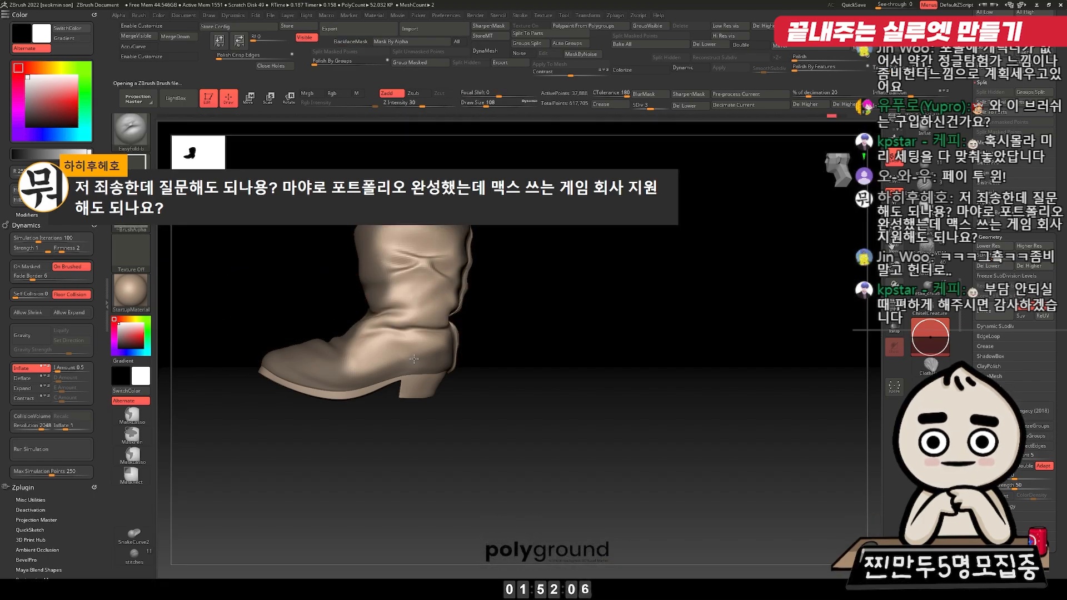
pyautogui.moveTo(425, 326); pyautogui.dragTo(426, 334)
pyautogui.moveTo(506, 296); pyautogui.dragTo(485, 322)
pyautogui.hotkey('ctrl', 'z')
# Step: Lower the EasyFold brush's Z Intensity to 23 and stamp a fold on the side of the boot
pyautogui.press('space')
pyautogui.moveTo(502, 312); pyautogui.dragTo(445, 281)
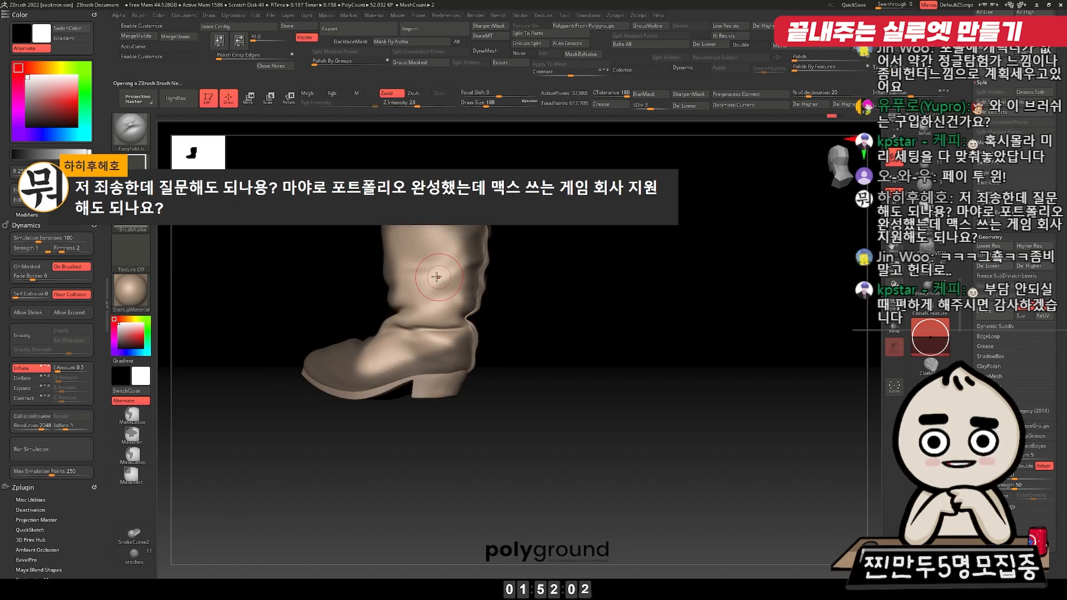
pyautogui.moveTo(428, 367); pyautogui.dragTo(422, 285)
pyautogui.moveTo(495, 304)
pyautogui.mouseDown()
pyautogui.moveTo(566, 286)
pyautogui.moveTo(498, 292)
pyautogui.moveTo(552, 295)
pyautogui.moveTo(522, 297)
pyautogui.mouseUp()
# Step: Reshape the boot upper with ClothMove at draw size 216 on subdivision level 2, and raise the mesh back to level 5
pyautogui.press('2')
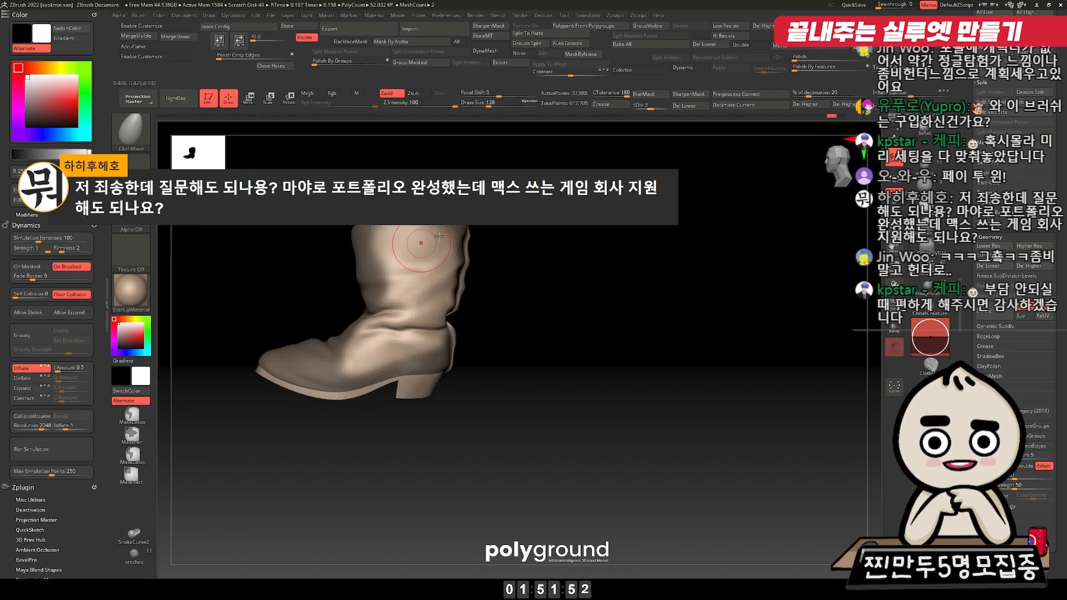
pyautogui.hotkey('ctrl', 'z')
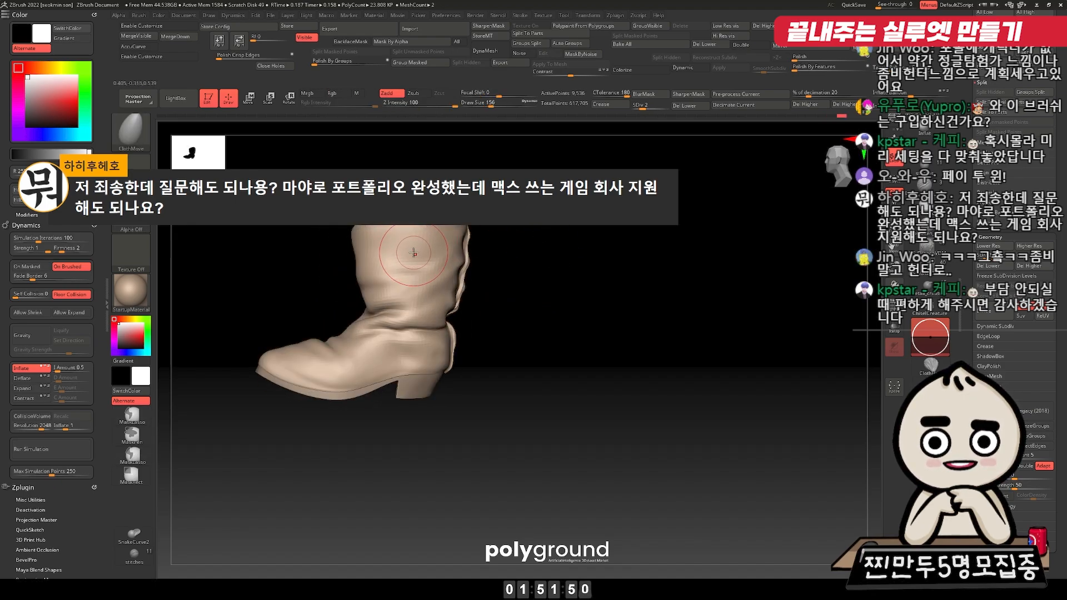
pyautogui.hotkey('shift', 'd')
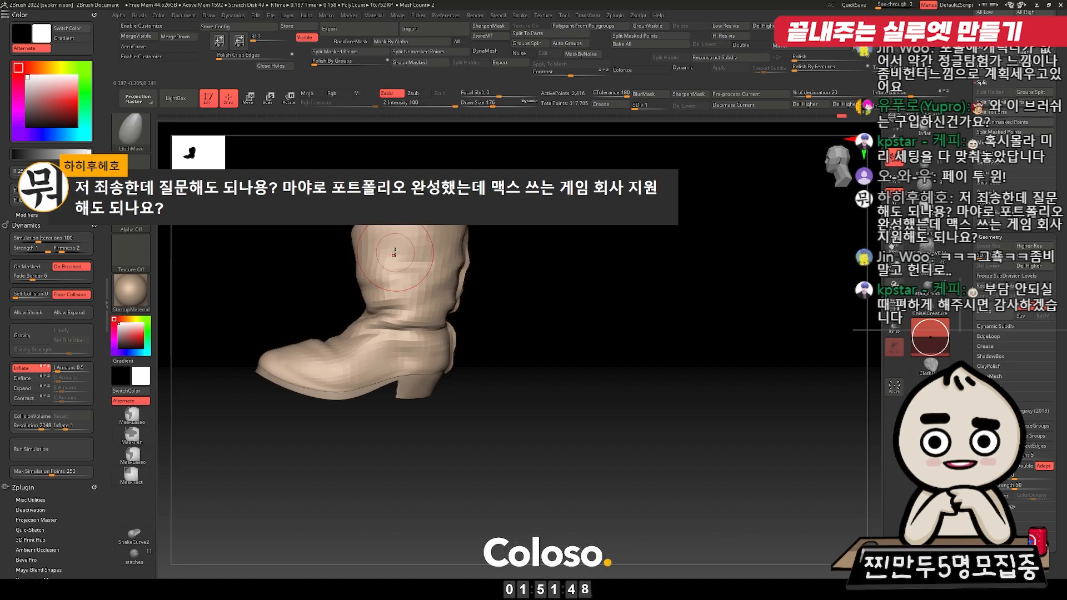
pyautogui.press('d')
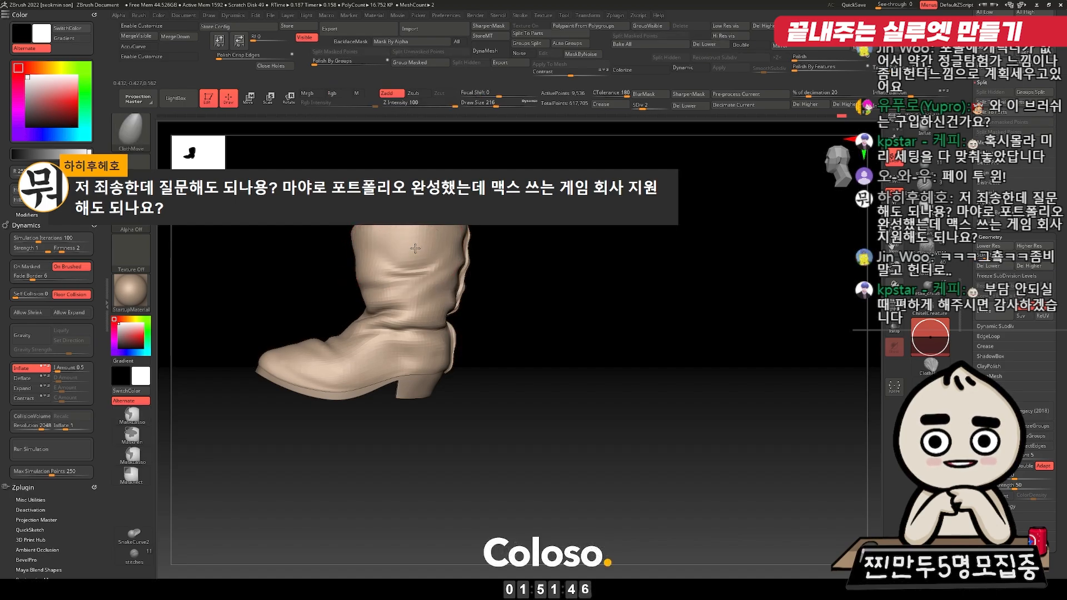
pyautogui.moveTo(501, 238); pyautogui.dragTo(341, 265)
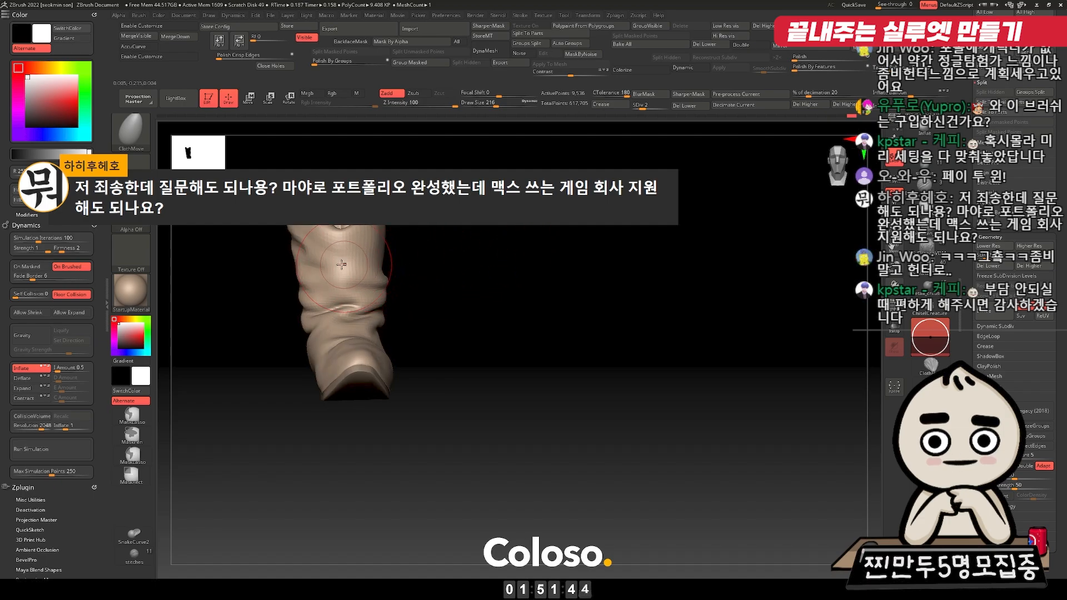
pyautogui.moveTo(448, 246); pyautogui.dragTo(334, 300)
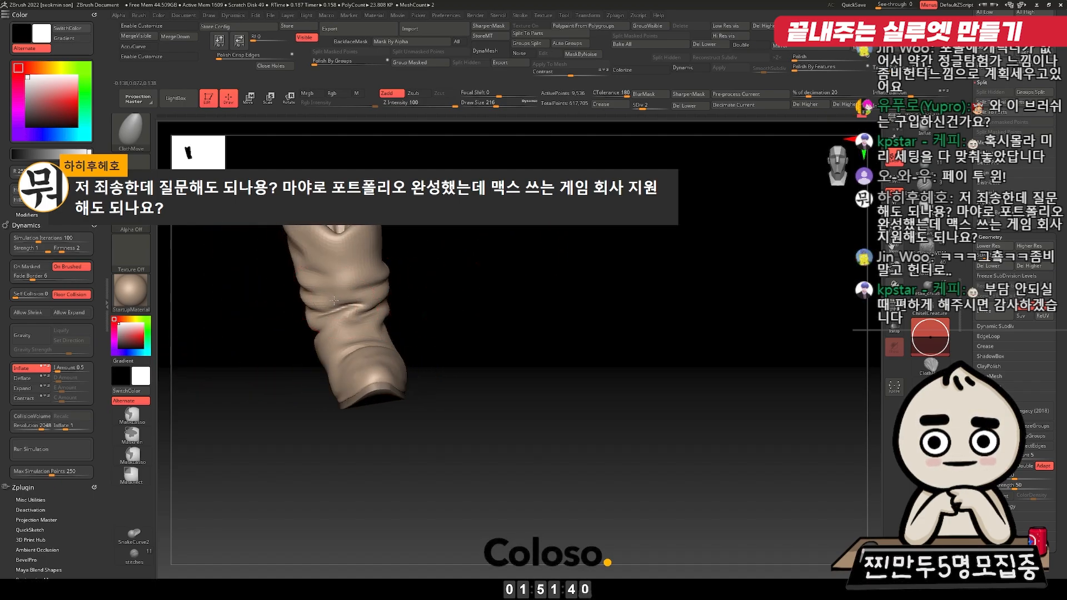
pyautogui.moveTo(465, 281); pyautogui.dragTo(543, 276)
pyautogui.press('d')
pyautogui.press('d')
pyautogui.press('d')
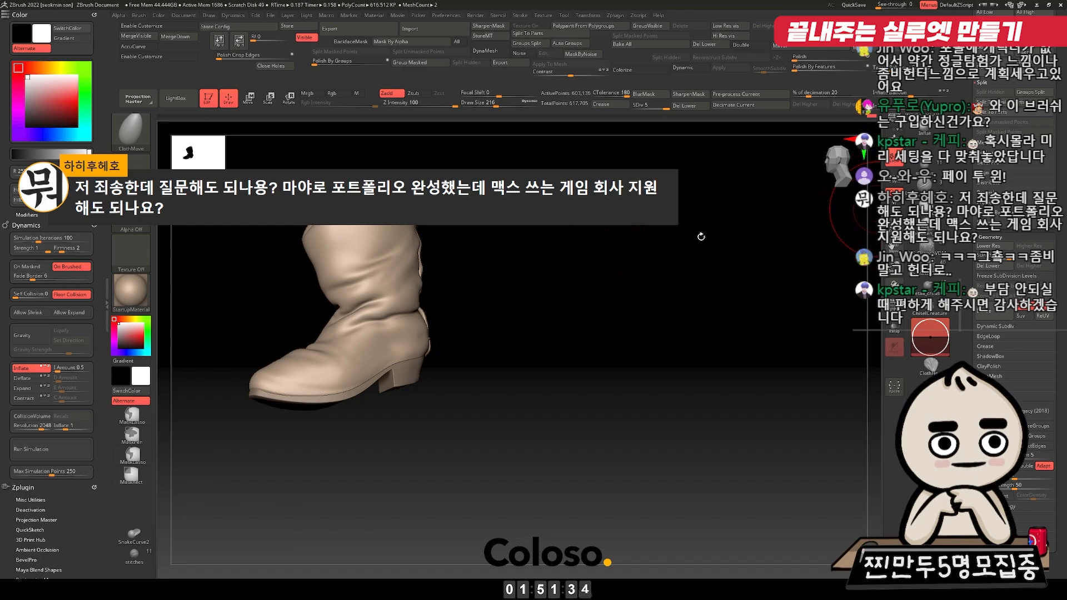
# Step: Fill the boot upper with magenta from the system colour palette
pyautogui.scroll(-2, 99, 300)
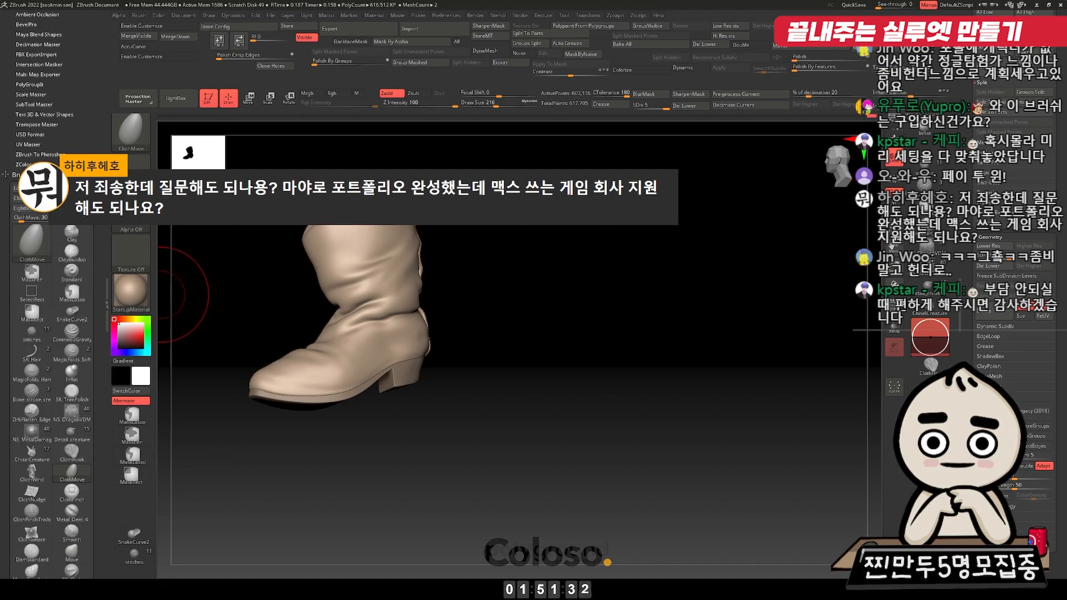
pyautogui.moveTo(89, 282); pyautogui.dragTo(85, 316)
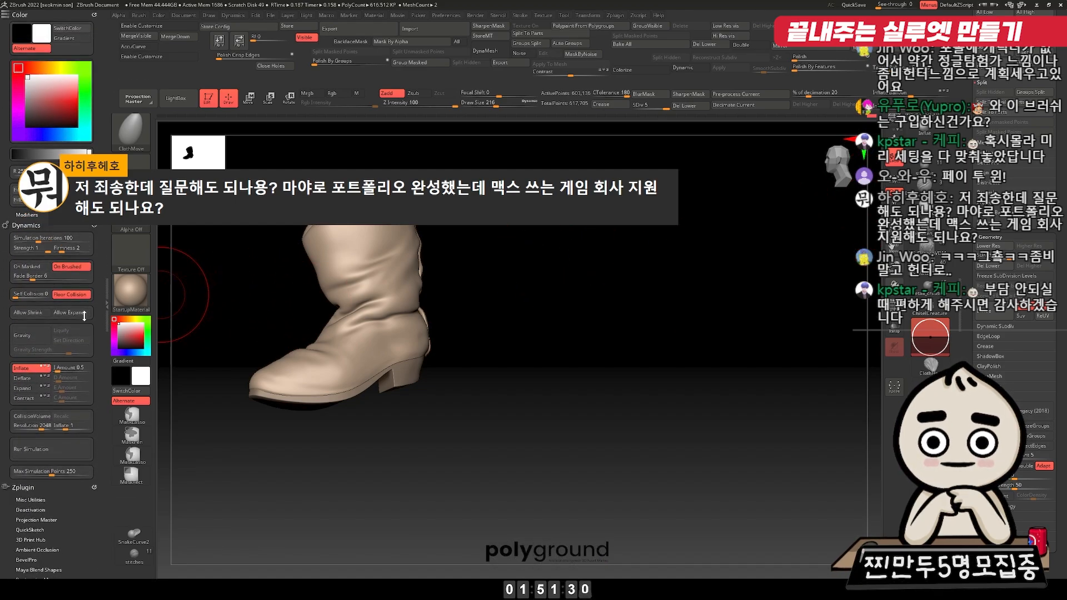
pyautogui.click(72, 192)
pyautogui.click(103, 51)
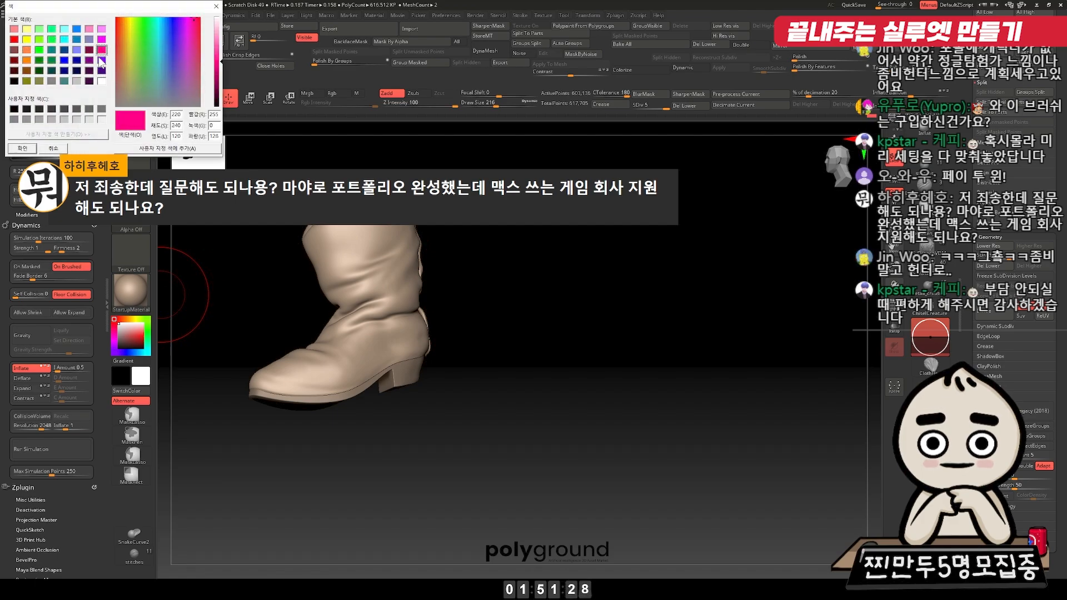
pyautogui.click(27, 149)
# Step: Select the Boot_02 sole subtool and fill it with pure green from the system colour palette
pyautogui.keyDown('alt'); pyautogui.click(416, 369); pyautogui.keyUp('alt')
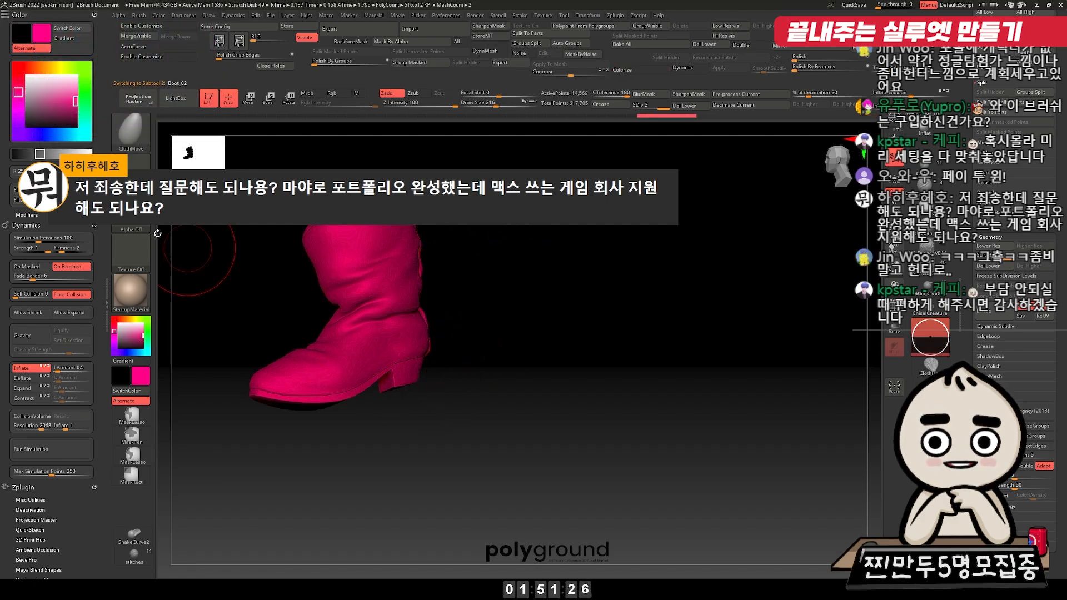
pyautogui.click(72, 192)
pyautogui.click(39, 49)
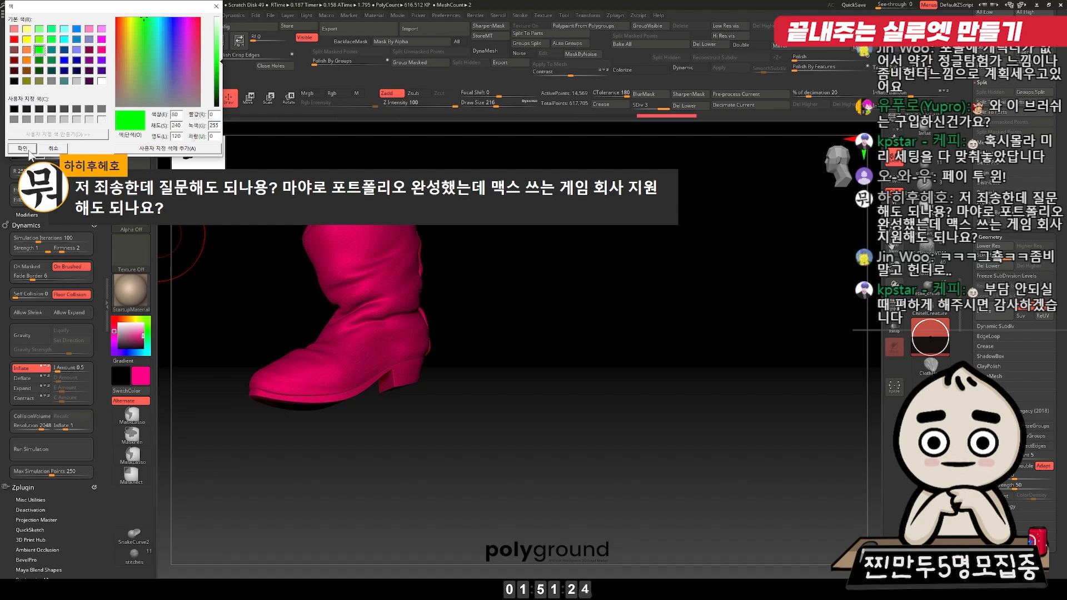
pyautogui.click(23, 148)
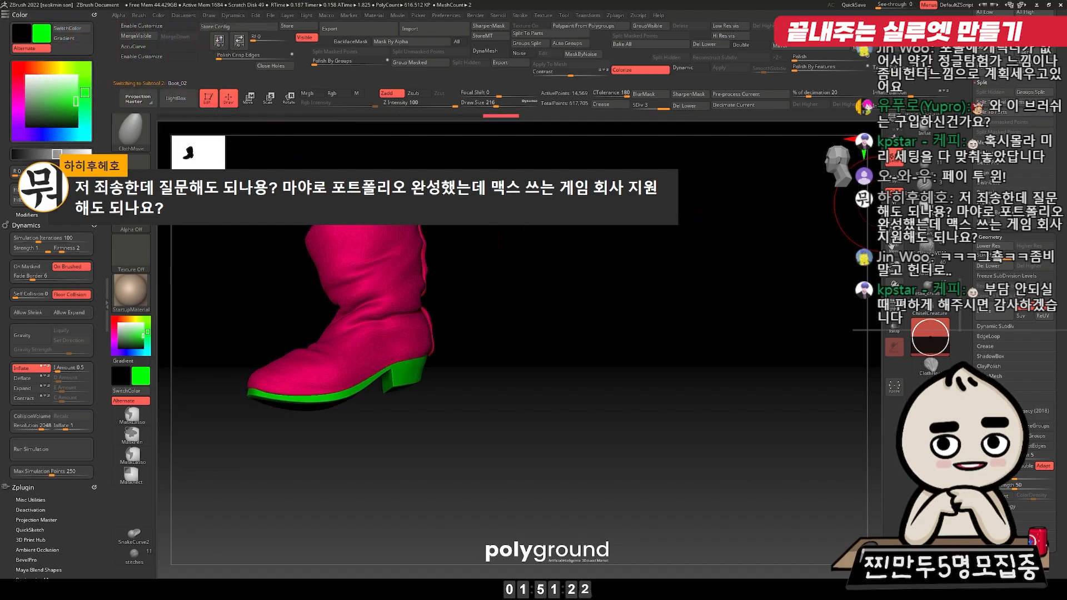
# Step: Export the high-poly boot as an FBX file named Boot_01_high in the boot_low scenes export folder
pyautogui.scroll(5, 1046, 346)
pyautogui.moveTo(629, 309)
pyautogui.mouseDown()
pyautogui.moveTo(810, 231)
pyautogui.moveTo(674, 231)
pyautogui.mouseUp()
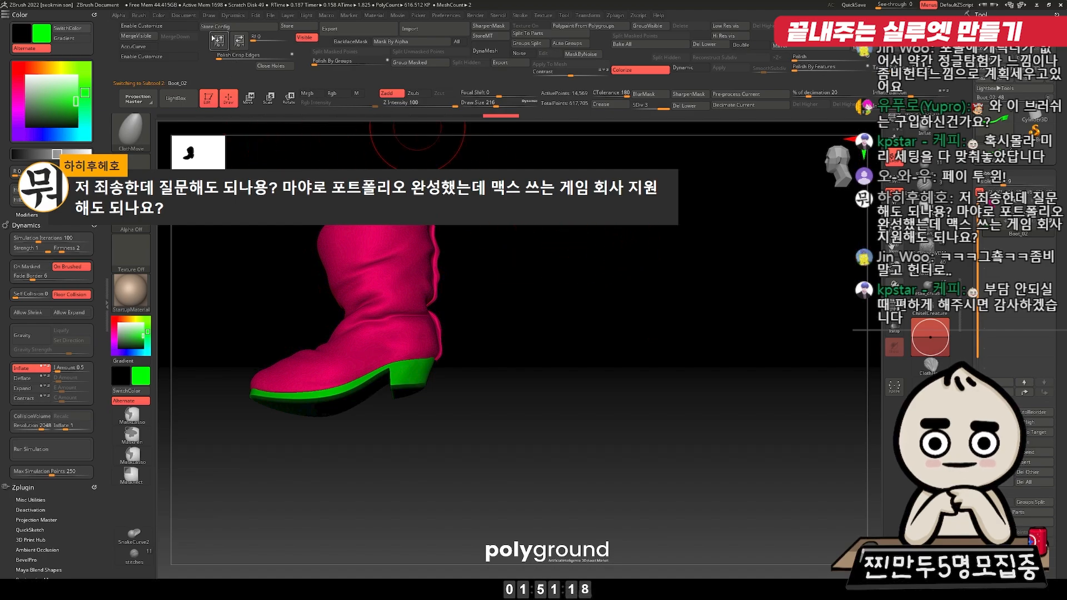
pyautogui.click(349, 32)
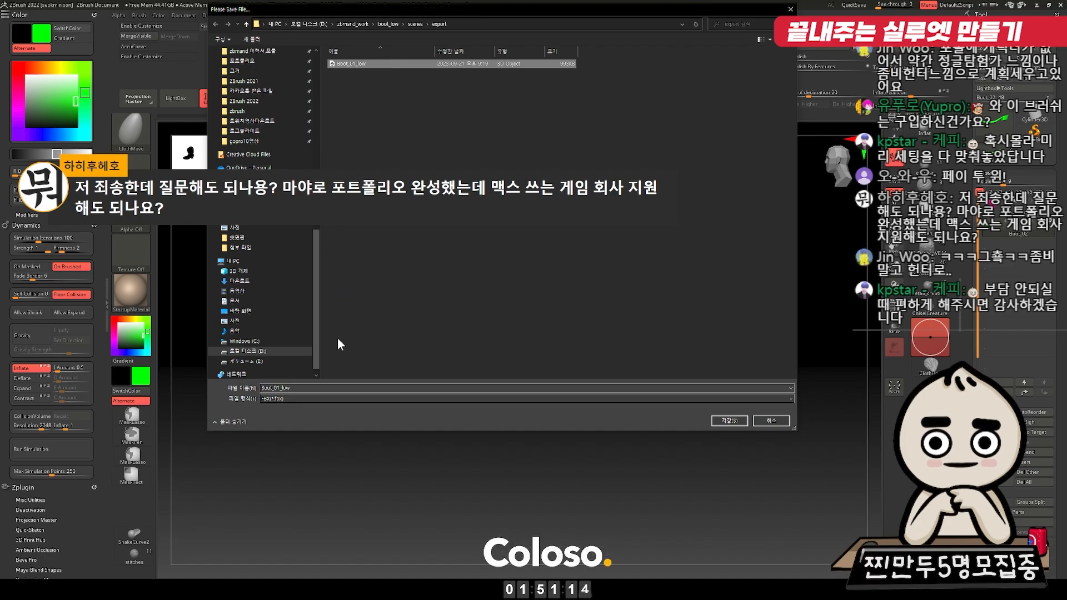
pyautogui.click(332, 389)
pyautogui.press('BackSpace')
pyautogui.press('BackSpace')
pyautogui.press('BackSpace')
pyautogui.write('hiogh')
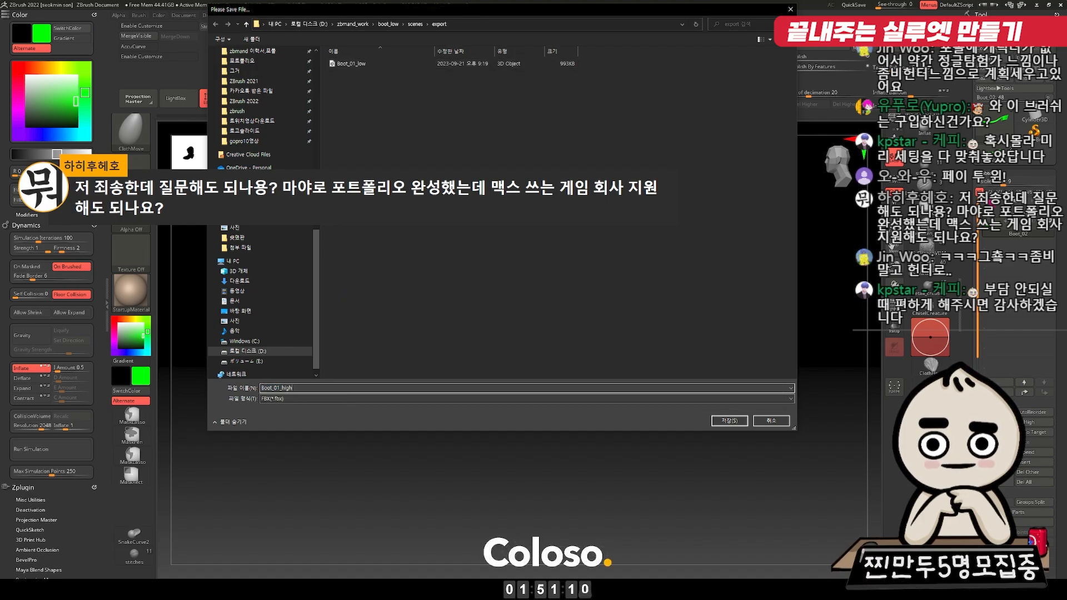
pyautogui.press('Return')
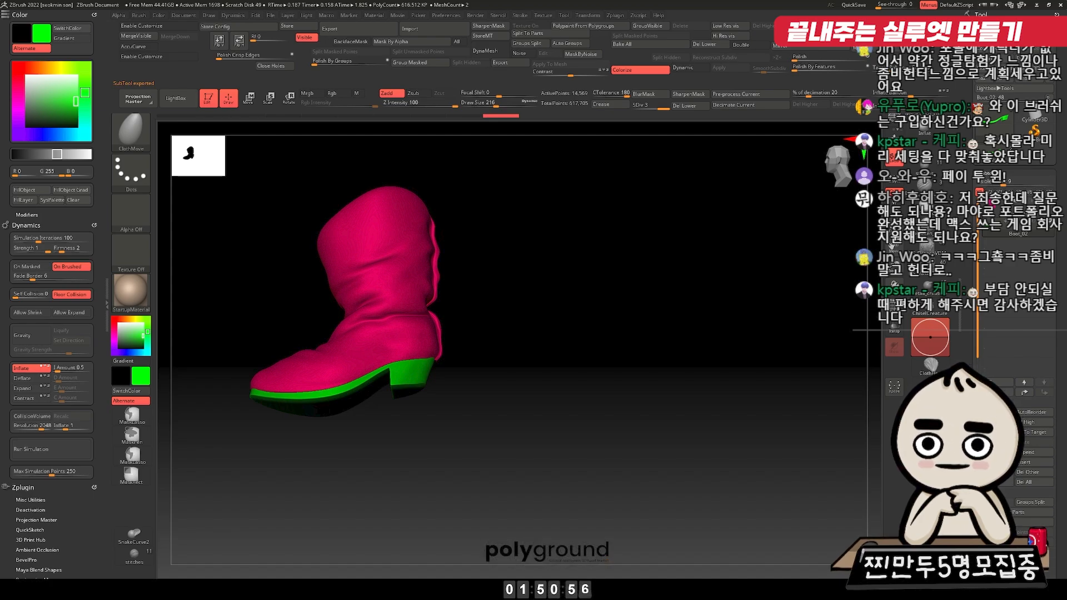
pyautogui.moveTo(552, 231)
pyautogui.mouseDown()
pyautogui.moveTo(821, 157)
pyautogui.moveTo(581, 227)
pyautogui.mouseUp()
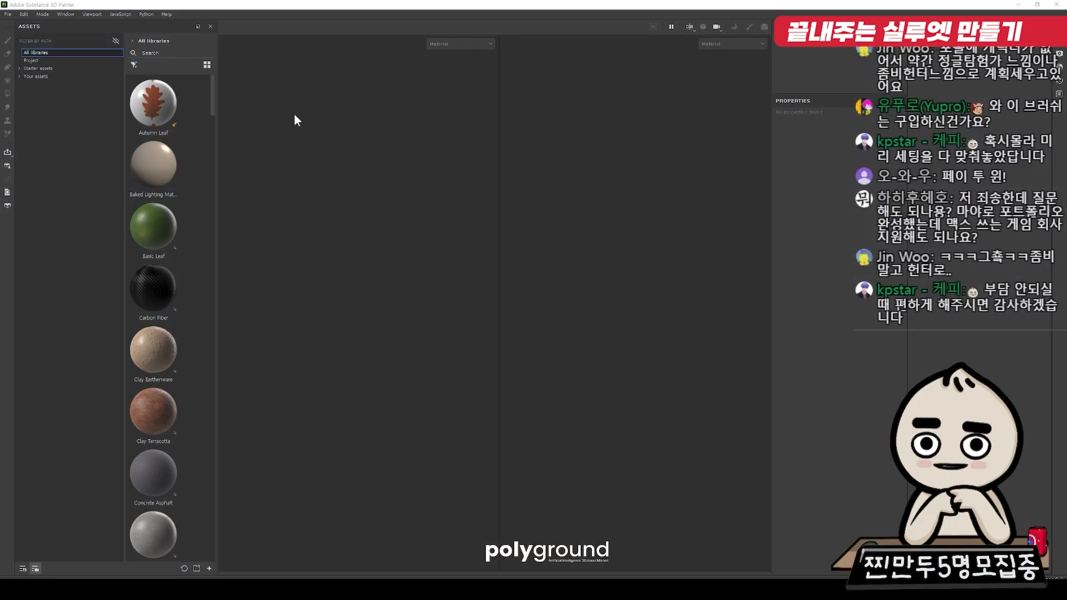
# Step: Start a new Substance 3D Painter project and load the boot_low FBX mesh from the boot_low scenes bake folder
pyautogui.click(8, 14)
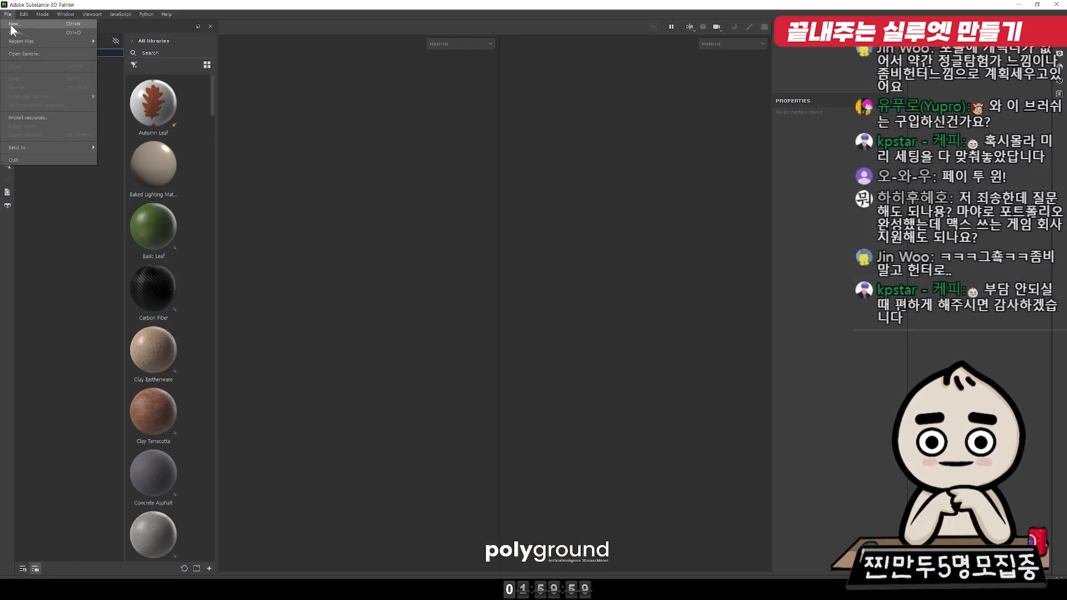
pyautogui.click(12, 24)
pyautogui.click(619, 195)
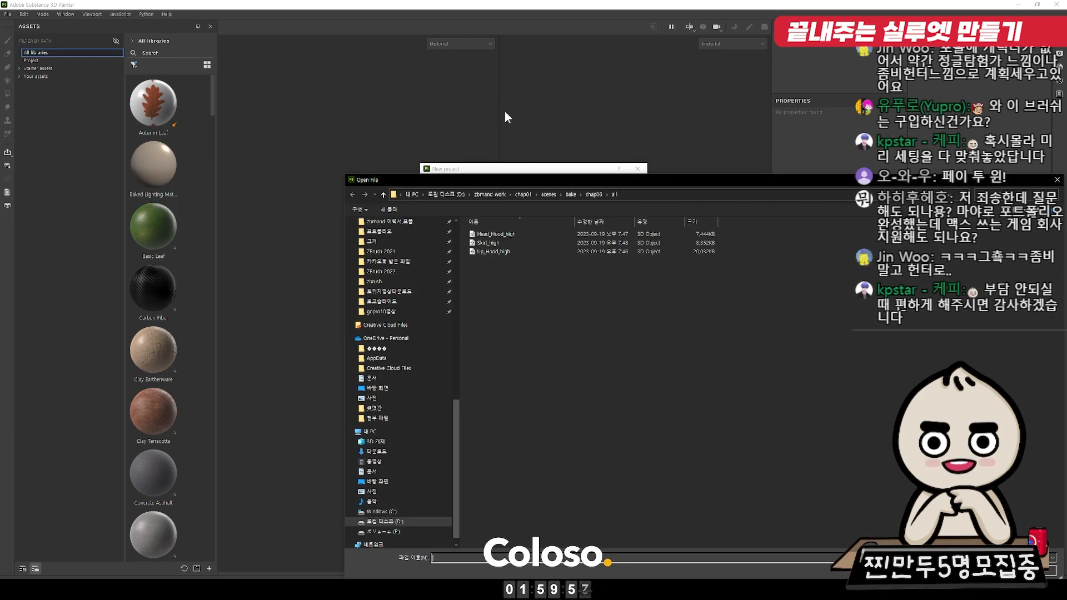
pyautogui.click(477, 194)
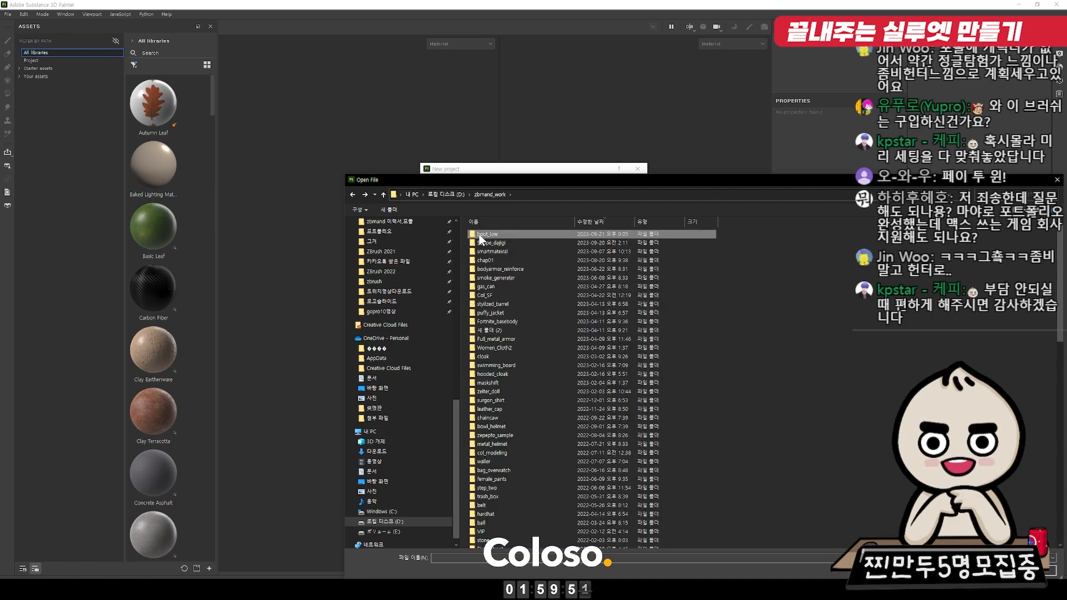
pyautogui.doubleClick(480, 236)
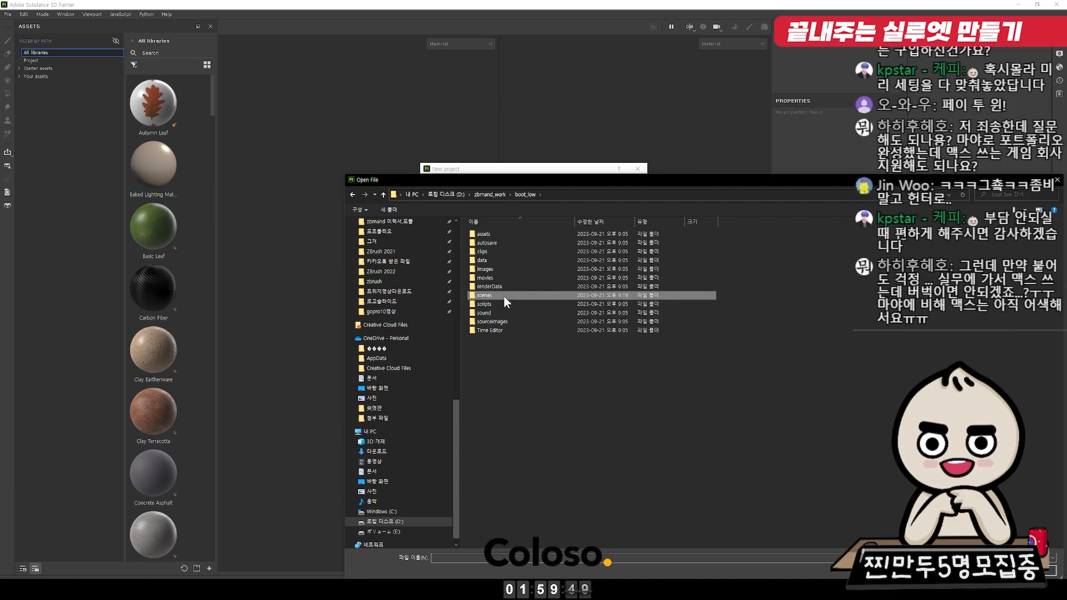
pyautogui.doubleClick(503, 295)
pyautogui.doubleClick(509, 233)
pyautogui.doubleClick(509, 233)
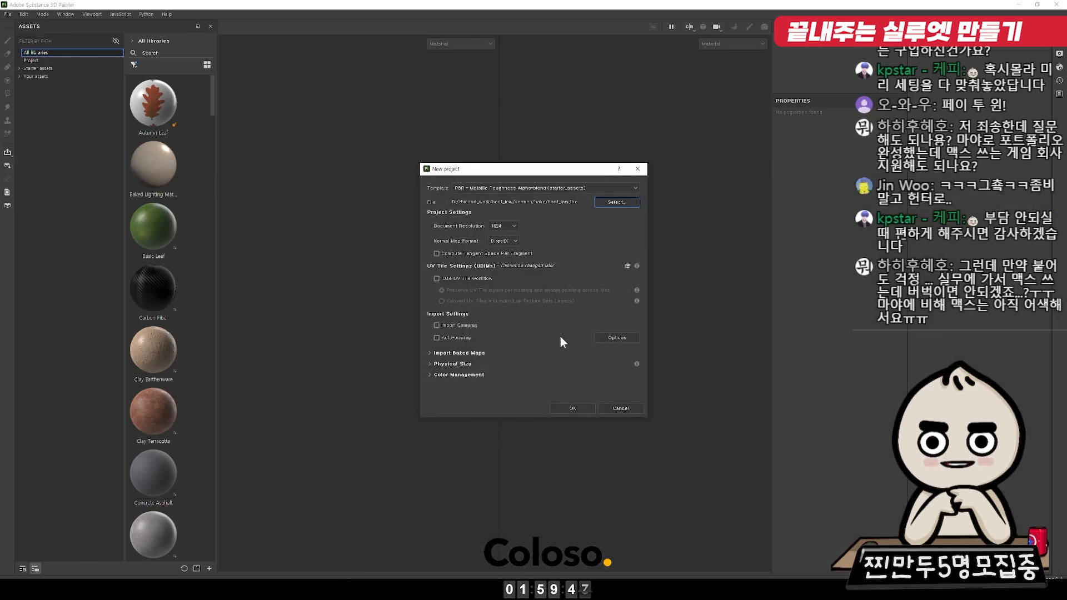
# Step: Set the document resolution to 2048 and the normal map format to OpenGL, and create the project
pyautogui.click(508, 226)
pyautogui.click(504, 269)
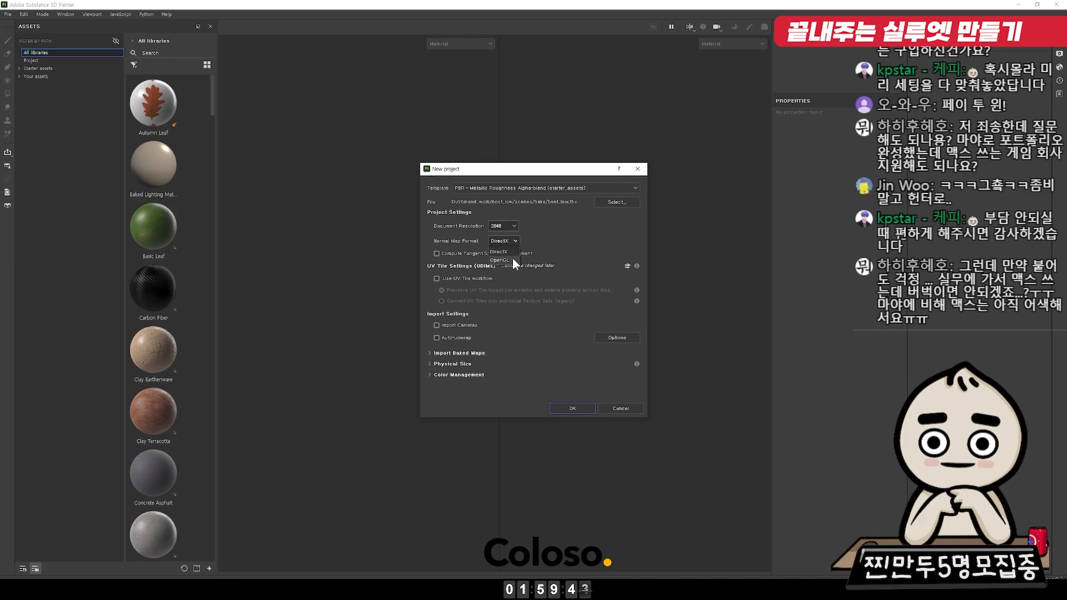
pyautogui.click(572, 408)
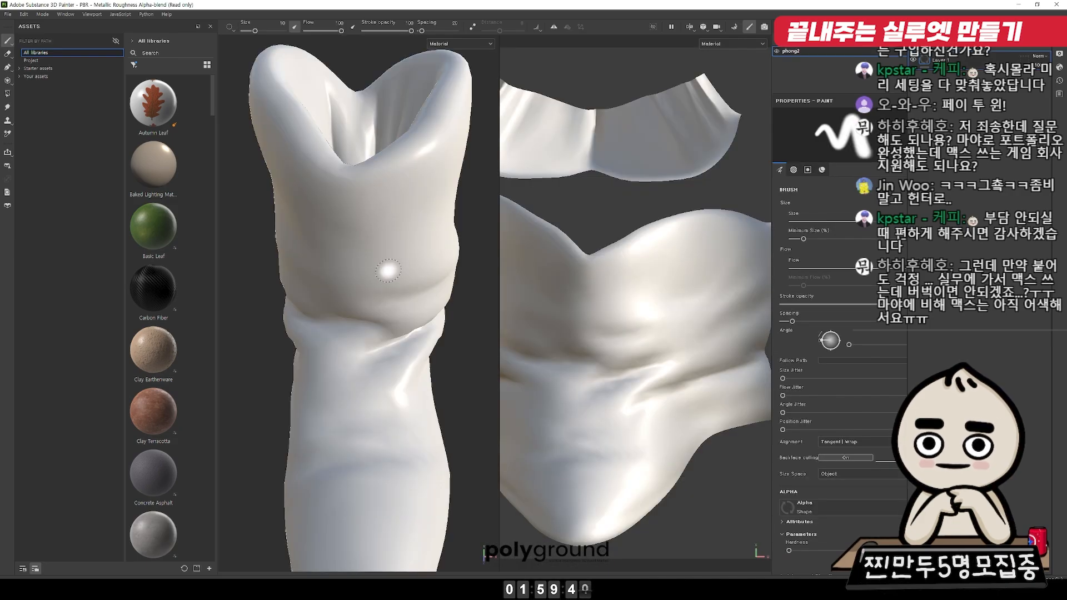
# Step: Enter mesh map baking mode and load Boot_01_high from the scenes export folder as the high definition mesh
pyautogui.keyDown('alt'); pyautogui.moveTo(487, 250); pyautogui.dragTo(344, 282, button='right'); pyautogui.keyUp('alt')
pyautogui.keyDown('alt'); pyautogui.moveTo(438, 219); pyautogui.dragTo(365, 195); pyautogui.keyUp('alt')
pyautogui.keyDown('alt'); pyautogui.moveTo(426, 267); pyautogui.dragTo(367, 248, button='right'); pyautogui.keyUp('alt')
pyautogui.keyDown('alt'); pyautogui.moveTo(638, 206); pyautogui.dragTo(590, 340, button='right'); pyautogui.keyUp('alt')
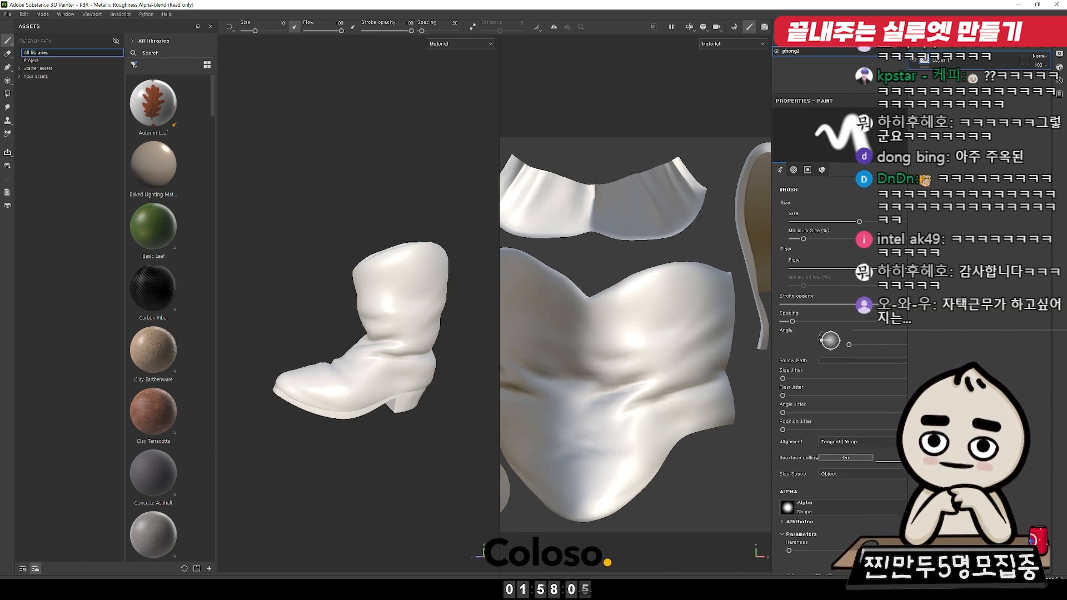
pyautogui.moveTo(648, 589)
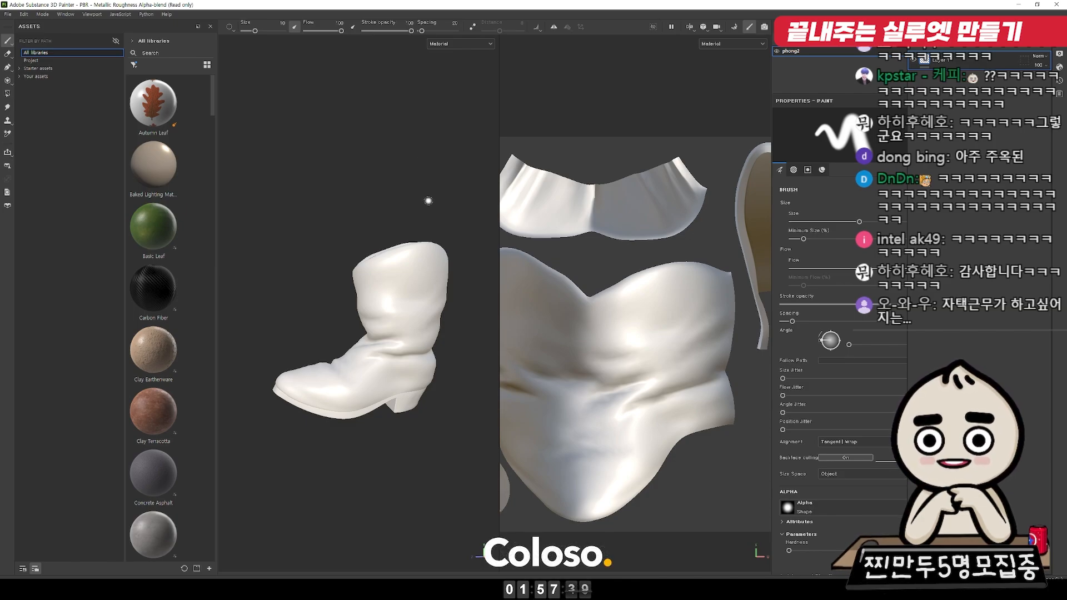
pyautogui.moveTo(411, 222)
pyautogui.keyDown('alt'); pyautogui.mouseDown()
pyautogui.moveTo(442, 197)
pyautogui.moveTo(394, 219)
pyautogui.mouseUp(); pyautogui.keyUp('alt')
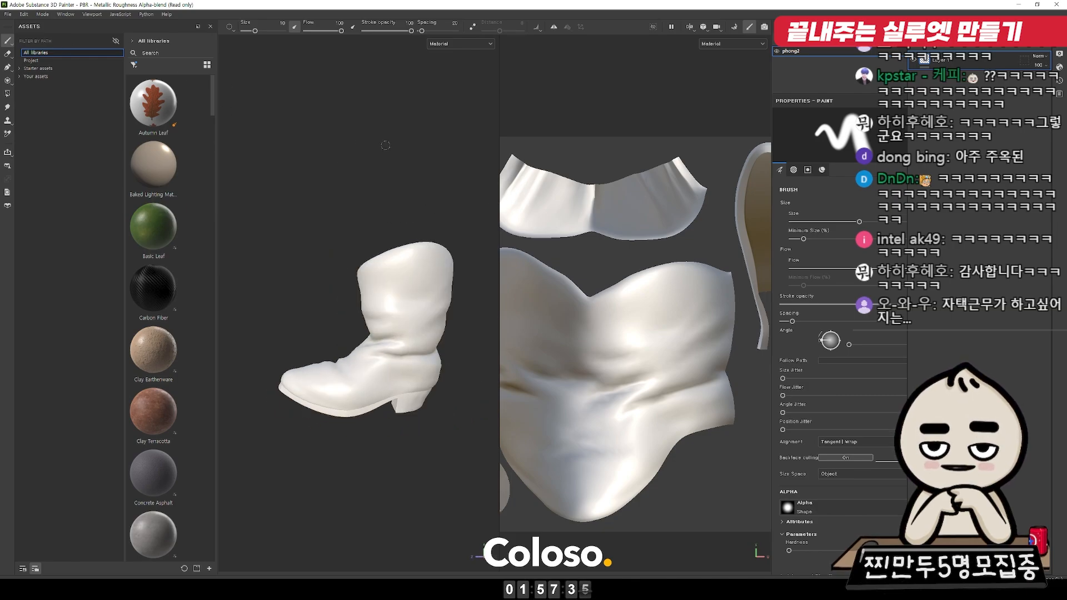
pyautogui.press('F8')
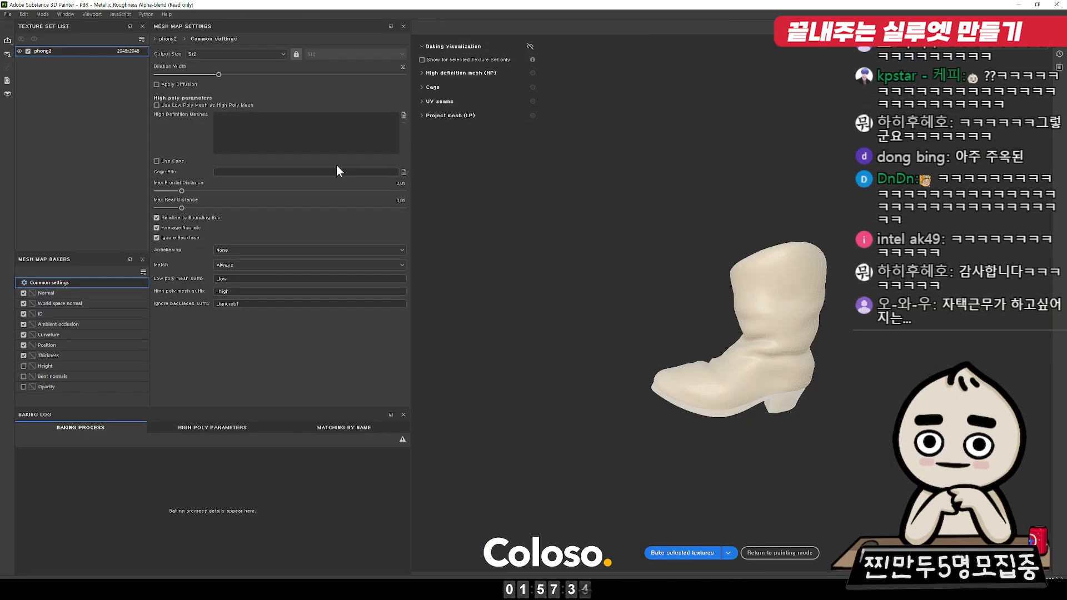
pyautogui.click(402, 116)
pyautogui.click(210, 32)
pyautogui.doubleClick(172, 86)
pyautogui.click(178, 72)
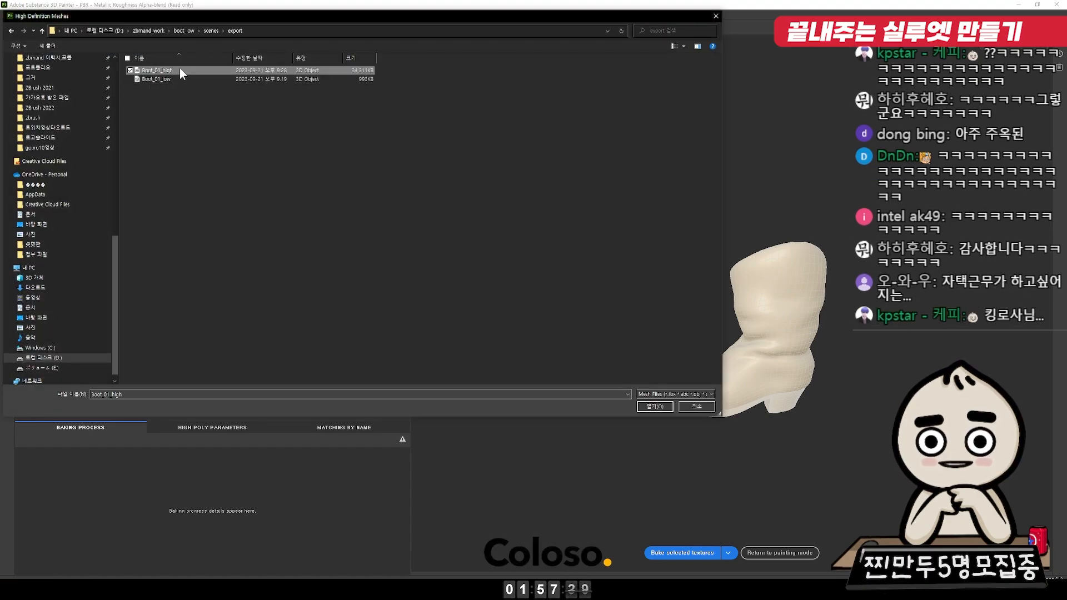
pyautogui.doubleClick(222, 70)
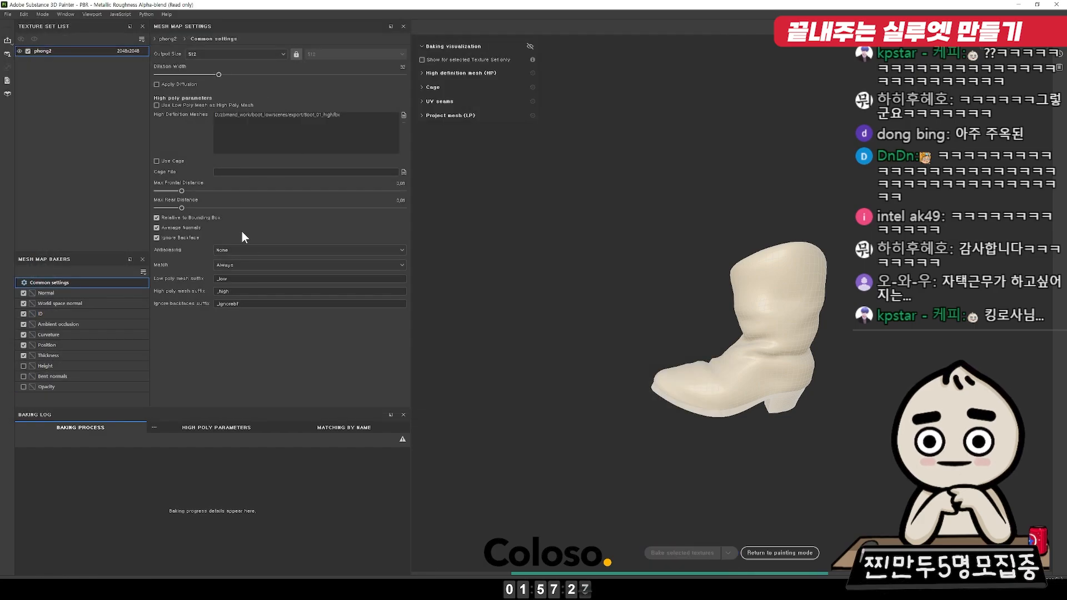
# Step: Set the bake matching to By Mesh Name and the output size to 2048, and increase the max frontal distance slightly
pyautogui.click(272, 264)
pyautogui.click(255, 282)
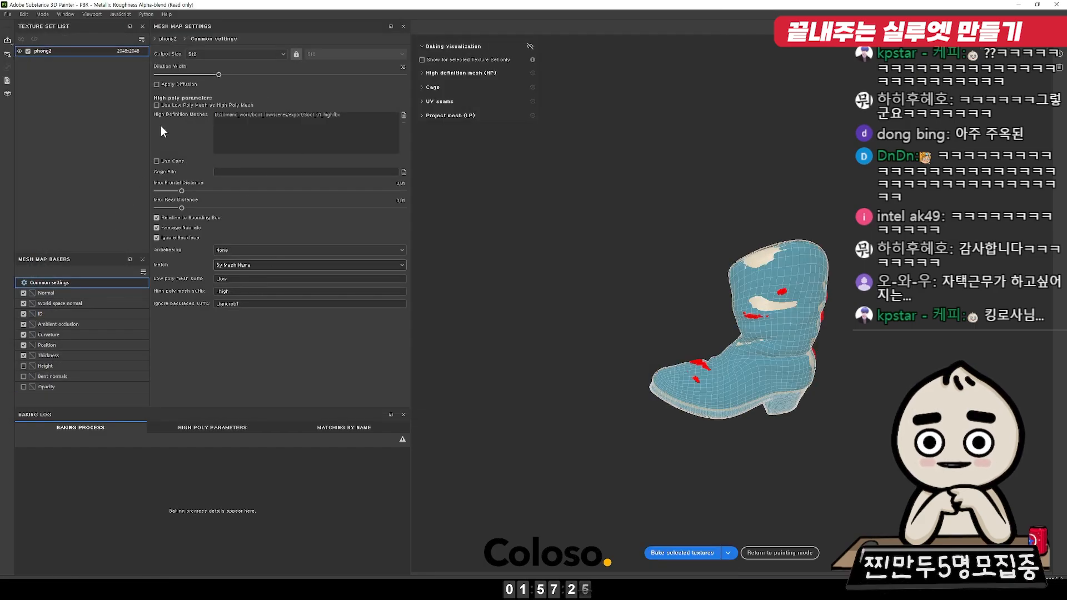
pyautogui.click(222, 56)
pyautogui.click(243, 114)
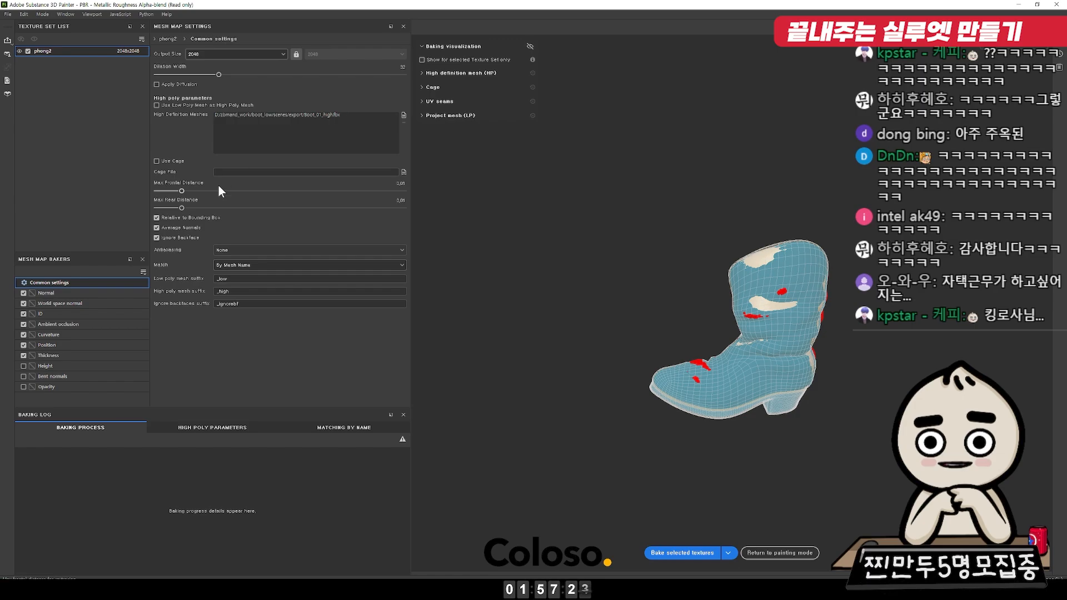
pyautogui.click(193, 190)
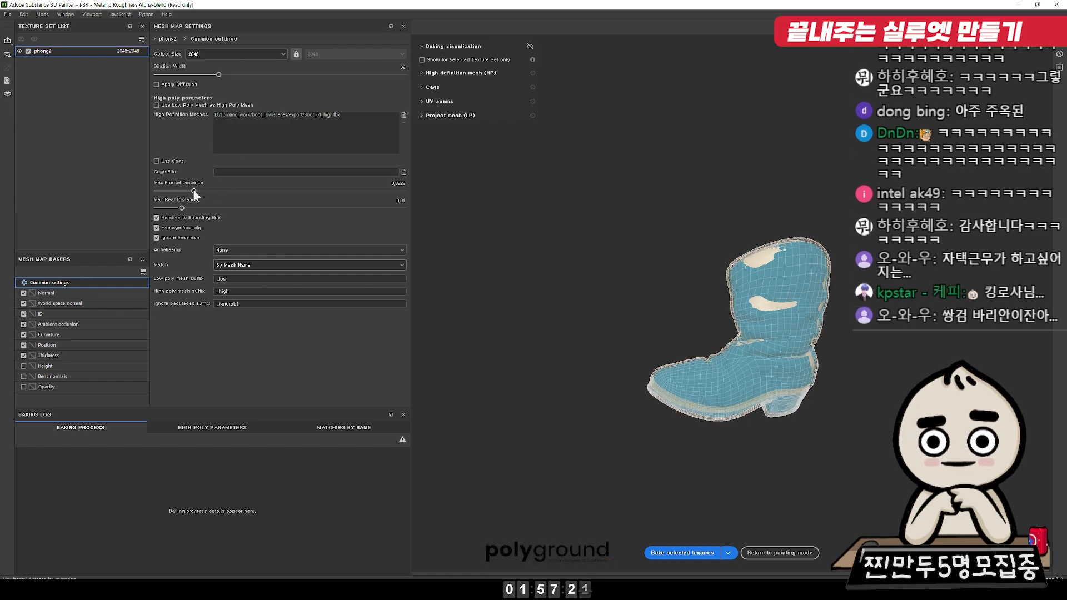
# Step: Set the ID map baker's color source to Vertex Color
pyautogui.click(68, 313)
pyautogui.click(249, 52)
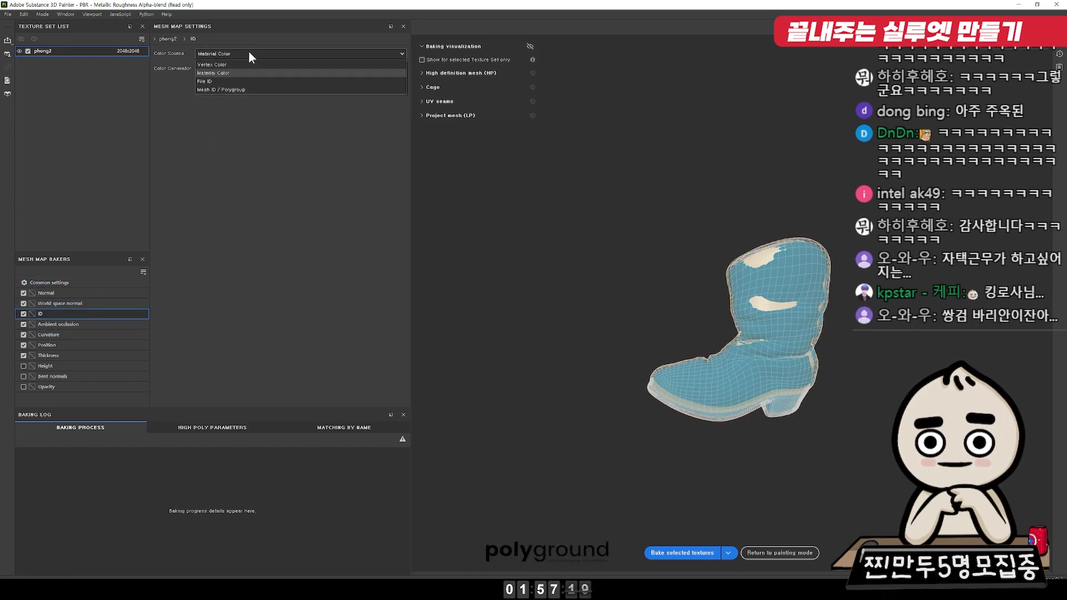
pyautogui.click(242, 68)
# Step: Set the Curvature baker's self intersection to Only Same Mesh Name and bake the selected mesh maps
pyautogui.click(71, 325)
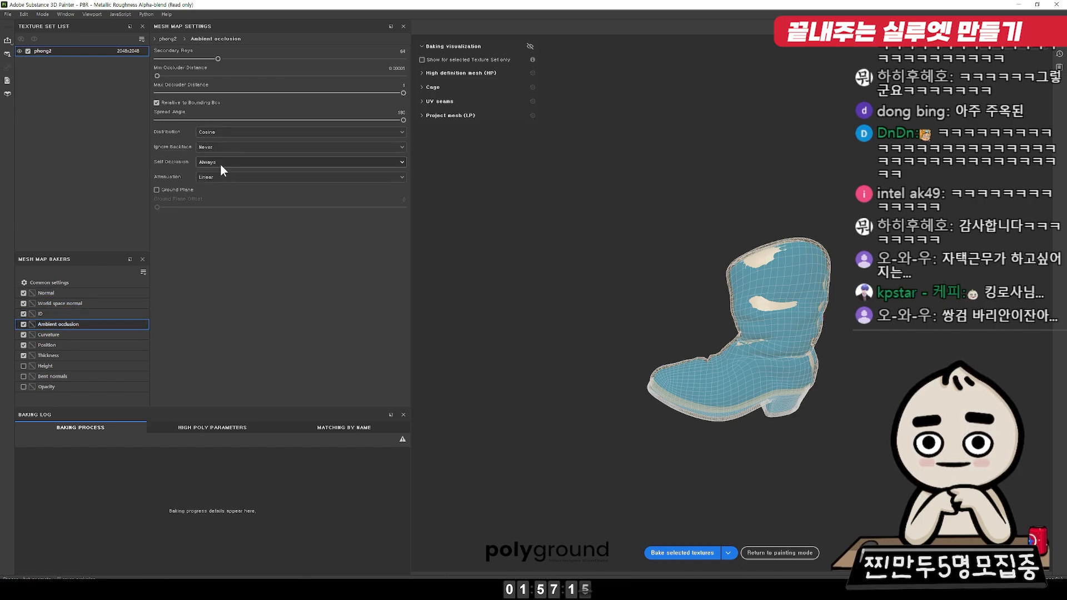
pyautogui.click(78, 334)
pyautogui.click(216, 111)
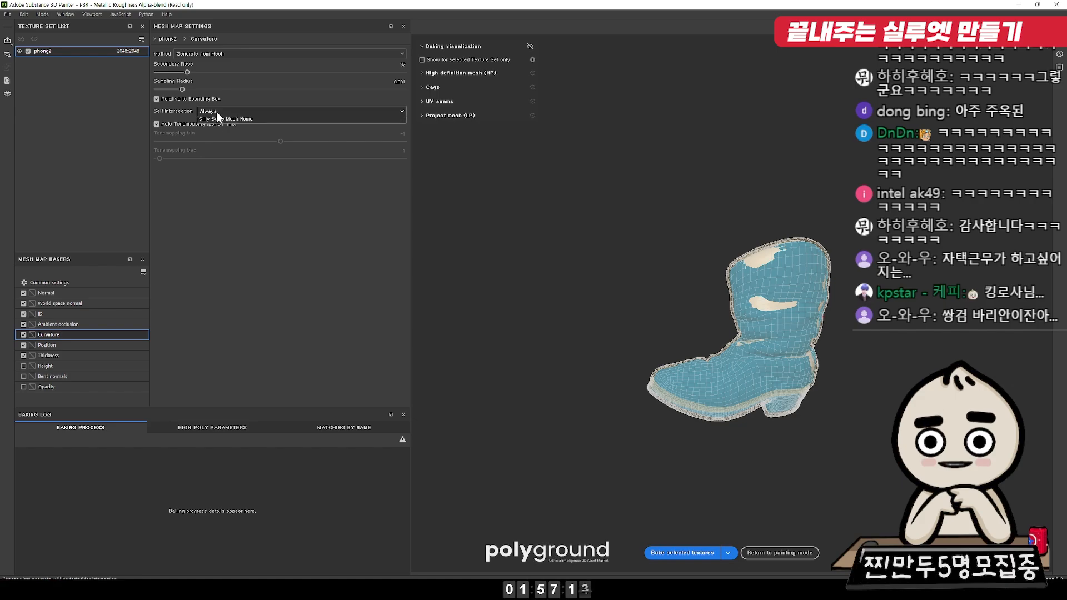
pyautogui.click(226, 129)
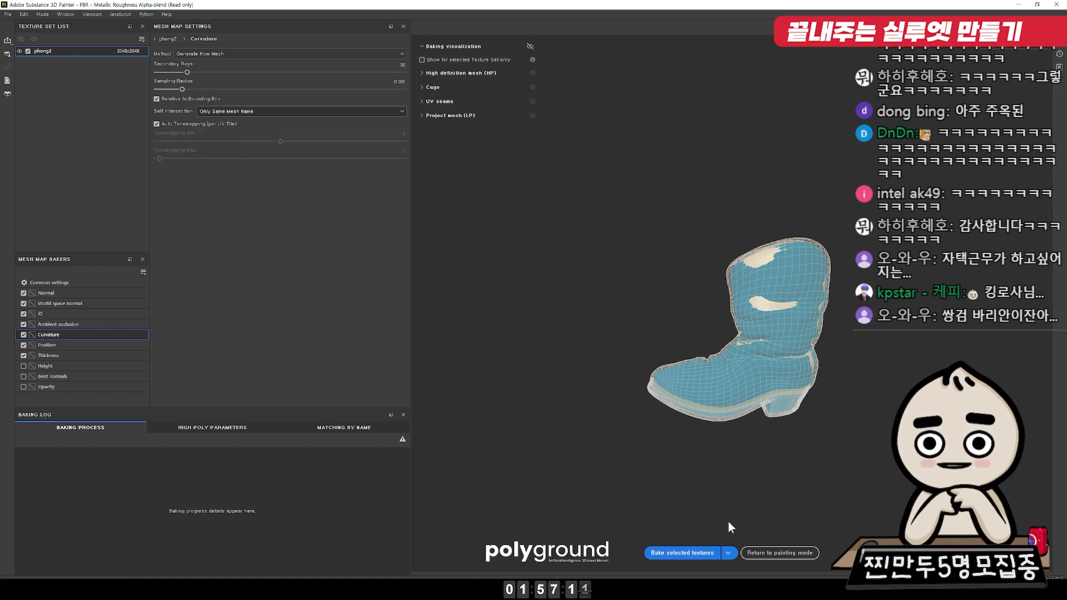
pyautogui.click(691, 553)
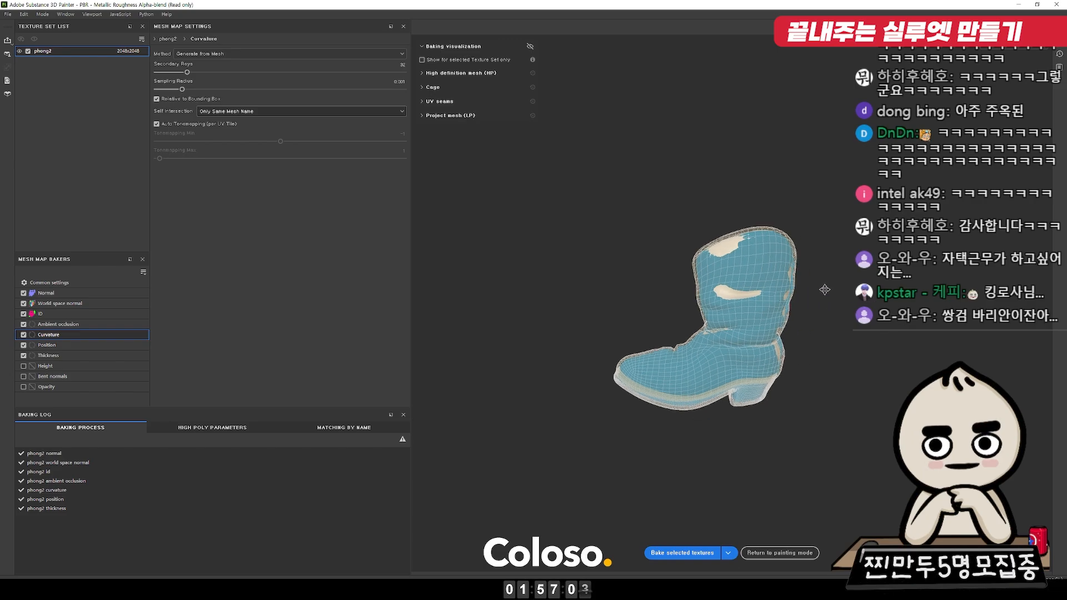
# Step: Check the cage around the boot, increase the max frontal distance further, and rebake the selected mesh maps
pyautogui.keyDown('alt'); pyautogui.moveTo(767, 255); pyautogui.dragTo(257, 270); pyautogui.keyUp('alt')
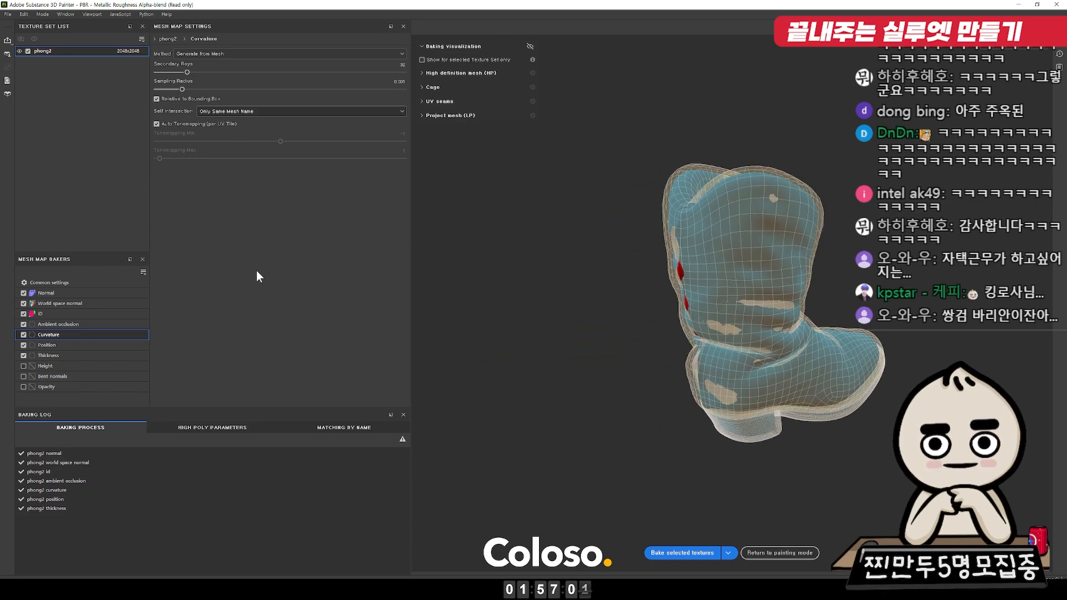
pyautogui.click(67, 281)
pyautogui.moveTo(193, 192); pyautogui.dragTo(201, 190)
pyautogui.keyDown('alt'); pyautogui.moveTo(611, 300); pyautogui.dragTo(714, 334); pyautogui.keyUp('alt')
pyautogui.click(687, 551)
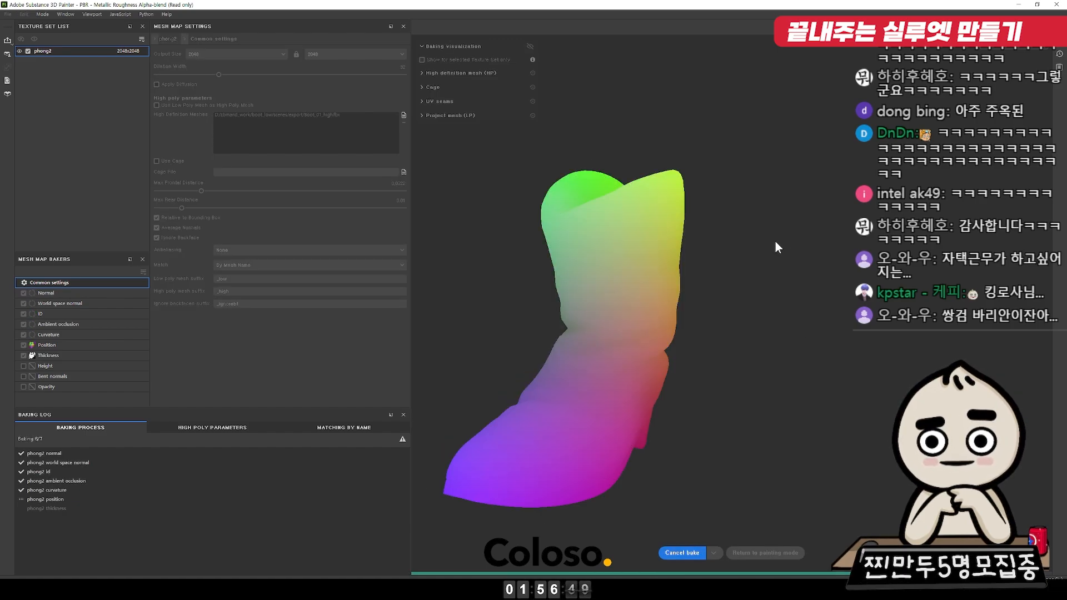
# Step: Hide the baking visualization and cycle through the baked mesh maps to examine the boot's folds and sole
pyautogui.keyDown('alt'); pyautogui.moveTo(710, 227); pyautogui.dragTo(1047, 49, button='right'); pyautogui.keyUp('alt')
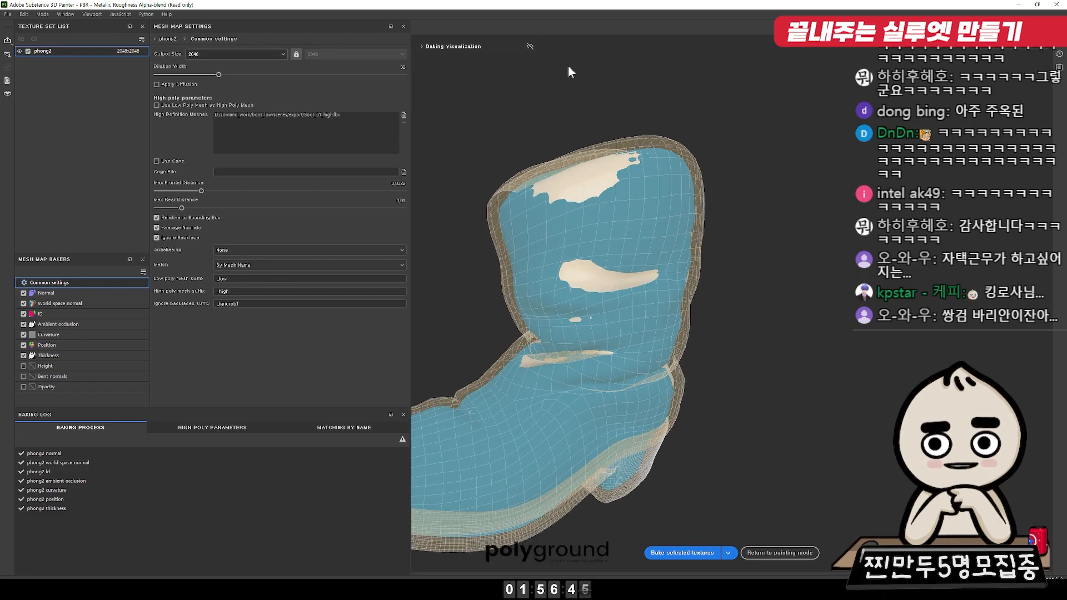
pyautogui.click(530, 47)
pyautogui.keyDown('alt'); pyautogui.moveTo(729, 165); pyautogui.dragTo(834, 445, button='right'); pyautogui.keyUp('alt')
pyautogui.keyDown('alt'); pyautogui.moveTo(687, 256); pyautogui.dragTo(768, 224, button='middle'); pyautogui.keyUp('alt')
pyautogui.keyDown('alt'); pyautogui.moveTo(768, 224); pyautogui.dragTo(757, 262, button='right'); pyautogui.keyUp('alt')
pyautogui.press('b')
pyautogui.press('b')
pyautogui.scroll(-2, 758, 272)
pyautogui.press('b')
pyautogui.press('b')
pyautogui.press('b')
pyautogui.press('b')
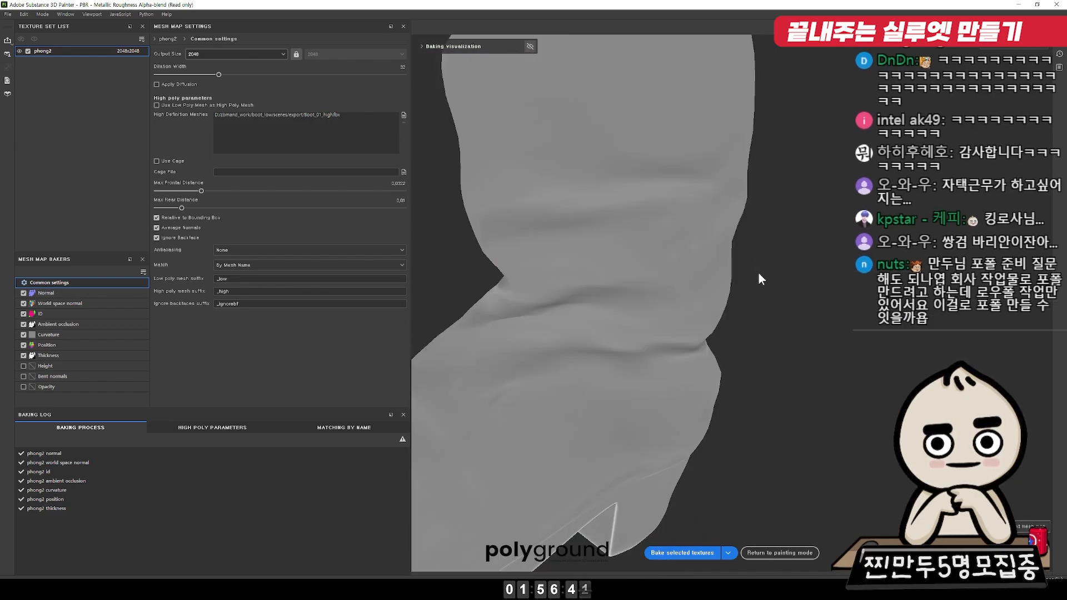
pyautogui.press('b')
pyautogui.press('b')
pyautogui.press('b')
# Step: Examine the baked mesh maps along the back seam and heel of the boot
pyautogui.keyDown('alt'); pyautogui.moveTo(758, 272); pyautogui.dragTo(745, 193); pyautogui.keyUp('alt')
pyautogui.scroll(3, 745, 192)
pyautogui.keyDown('shift'); pyautogui.moveTo(745, 193); pyautogui.dragTo(635, 198, button='right'); pyautogui.keyUp('shift')
pyautogui.scroll(2, 639, 201)
pyautogui.keyDown('alt'); pyautogui.moveTo(680, 301); pyautogui.dragTo(759, 255); pyautogui.keyUp('alt')
pyautogui.press('b')
pyautogui.press('b')
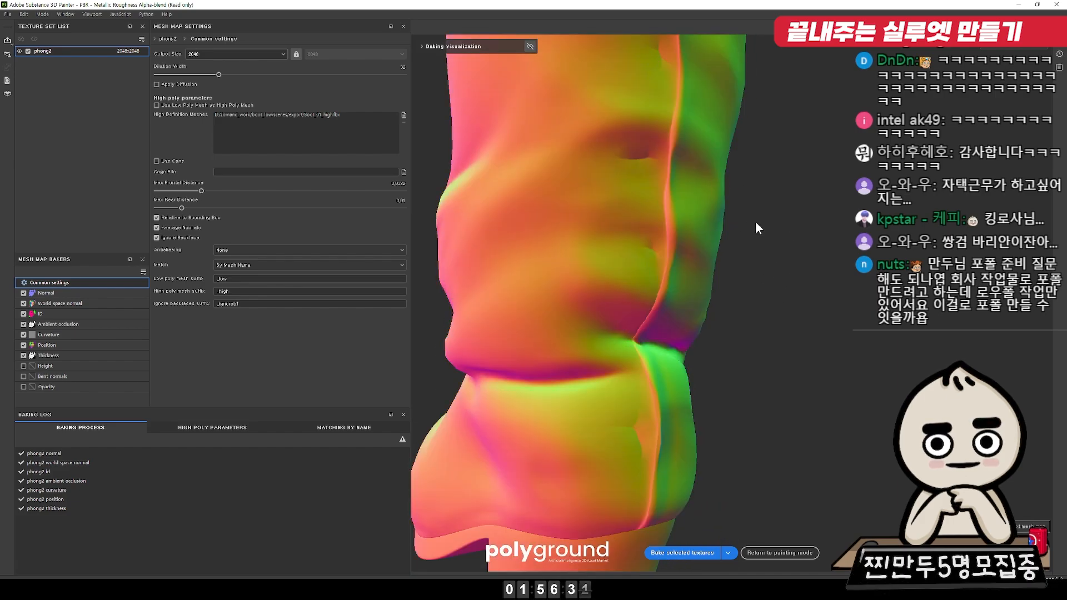
pyautogui.press('b')
pyautogui.press('b')
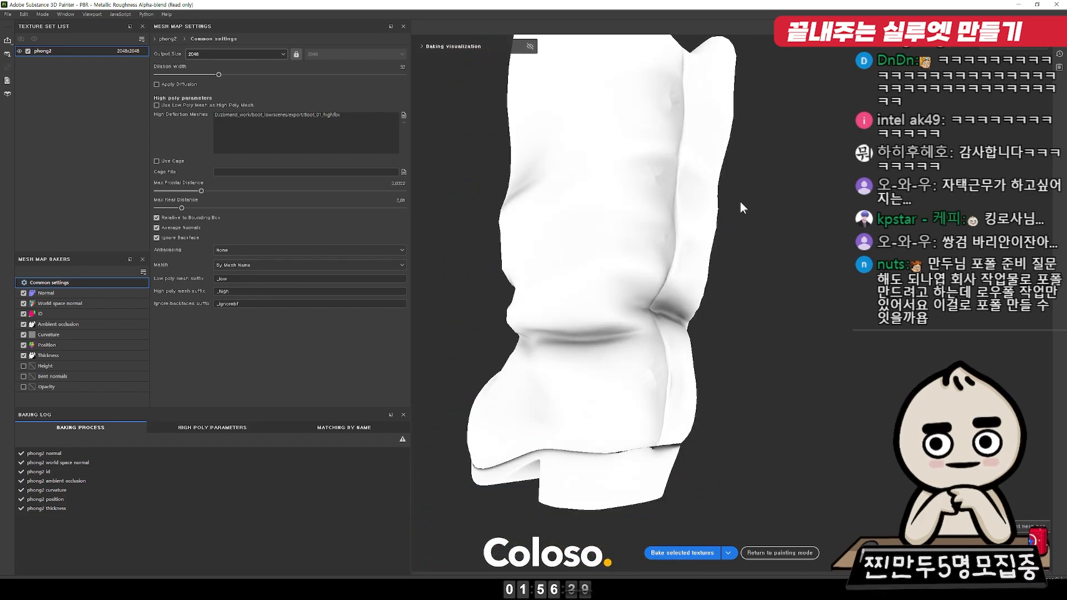
pyautogui.press('b')
pyautogui.keyDown('alt'); pyautogui.moveTo(756, 229); pyautogui.dragTo(652, 120); pyautogui.keyUp('alt')
# Step: Show the baking visualization again and adjust the cage distance while checking its coverage around the boot
pyautogui.click(530, 47)
pyautogui.keyDown('alt'); pyautogui.moveTo(533, 50); pyautogui.dragTo(519, 105); pyautogui.keyUp('alt')
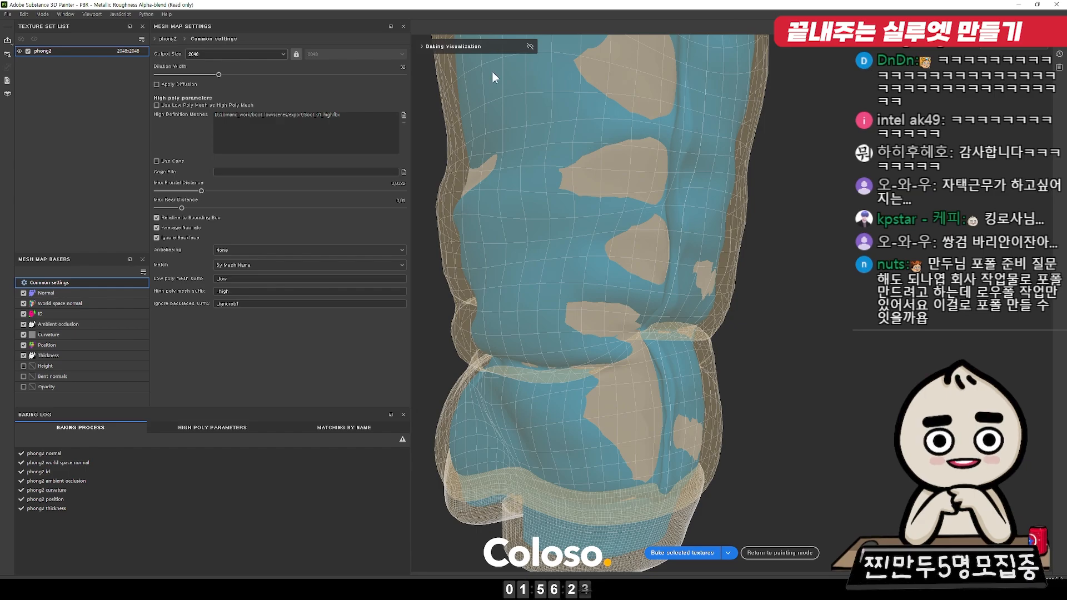
pyautogui.moveTo(183, 207); pyautogui.dragTo(157, 192)
pyautogui.keyDown('alt'); pyautogui.moveTo(578, 194); pyautogui.dragTo(666, 205); pyautogui.keyUp('alt')
pyautogui.moveTo(163, 191); pyautogui.dragTo(183, 195)
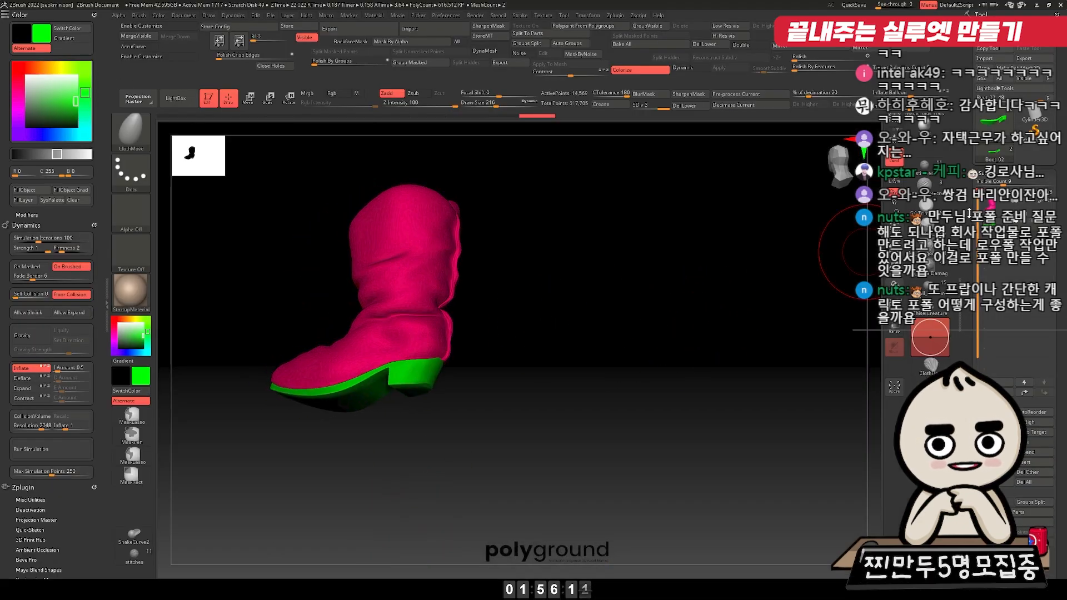
# Step: Switch to ZBrush and lower the boot upper to subdivision level 1
pyautogui.moveTo(680, 246)
pyautogui.mouseDown()
pyautogui.moveTo(597, 255)
pyautogui.moveTo(631, 269)
pyautogui.moveTo(617, 249)
pyautogui.moveTo(634, 256)
pyautogui.moveTo(595, 261)
pyautogui.moveTo(623, 257)
pyautogui.mouseUp()
pyautogui.hotkey('shift', 'd')
pyautogui.hotkey('shift', 'd')
pyautogui.hotkey('shift', 'd')
pyautogui.hotkey('shift', 'd')
# Step: Export the low-subdivision boot as an FBX file into the boot_low scenes export folder
pyautogui.click(1023, 59)
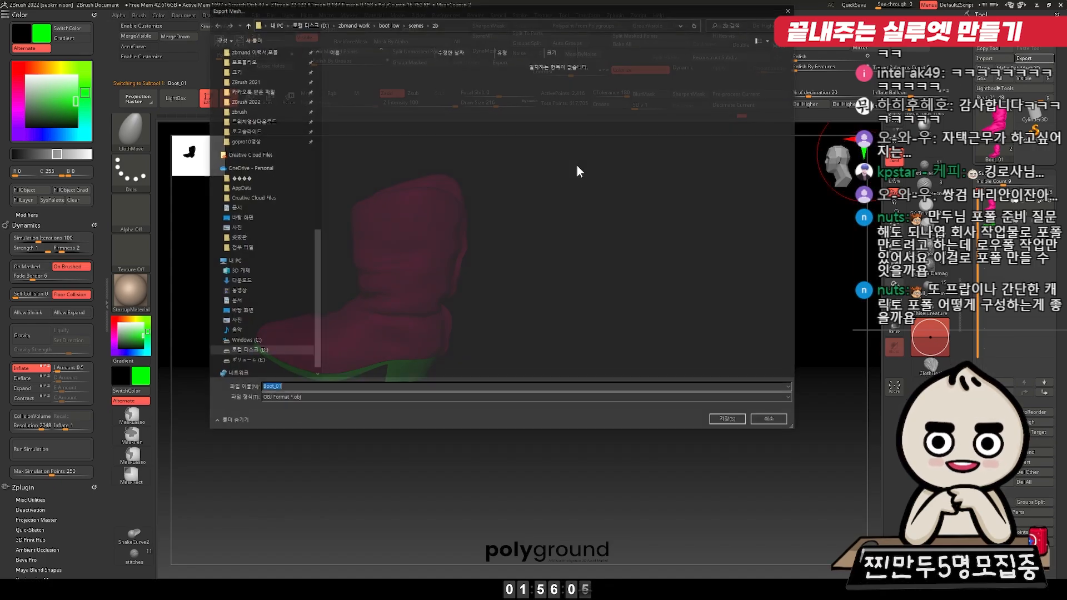
pyautogui.press('Return')
pyautogui.click(330, 29)
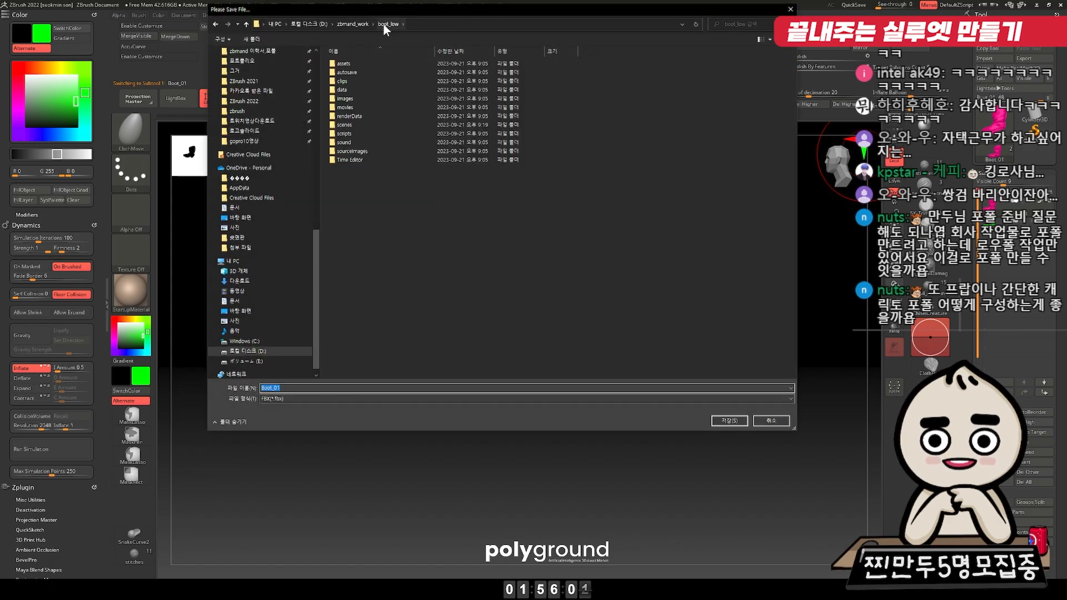
pyautogui.doubleClick(352, 126)
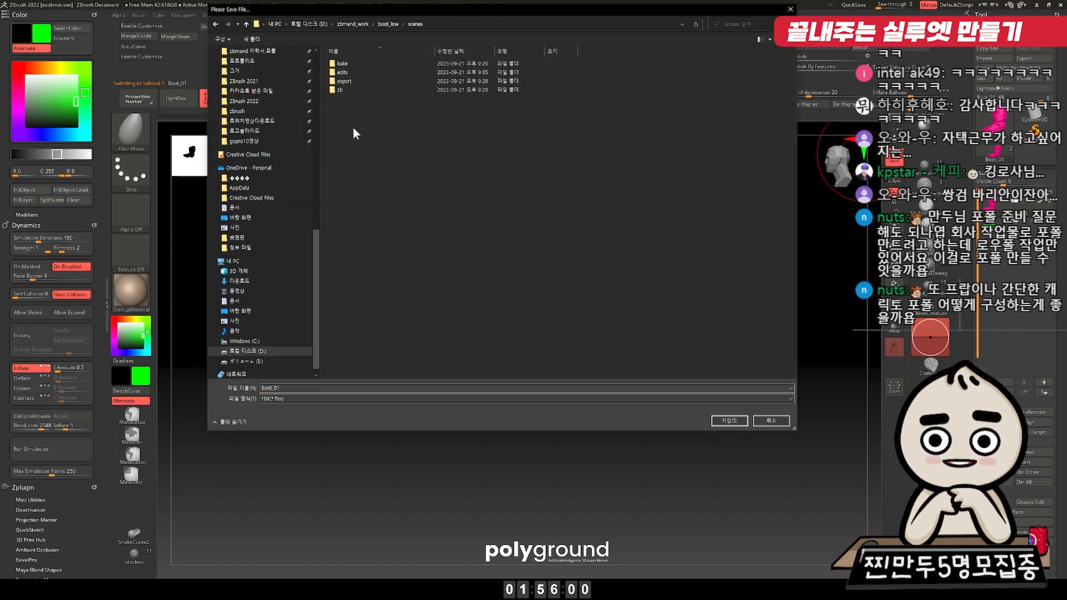
pyautogui.doubleClick(361, 80)
pyautogui.click(730, 421)
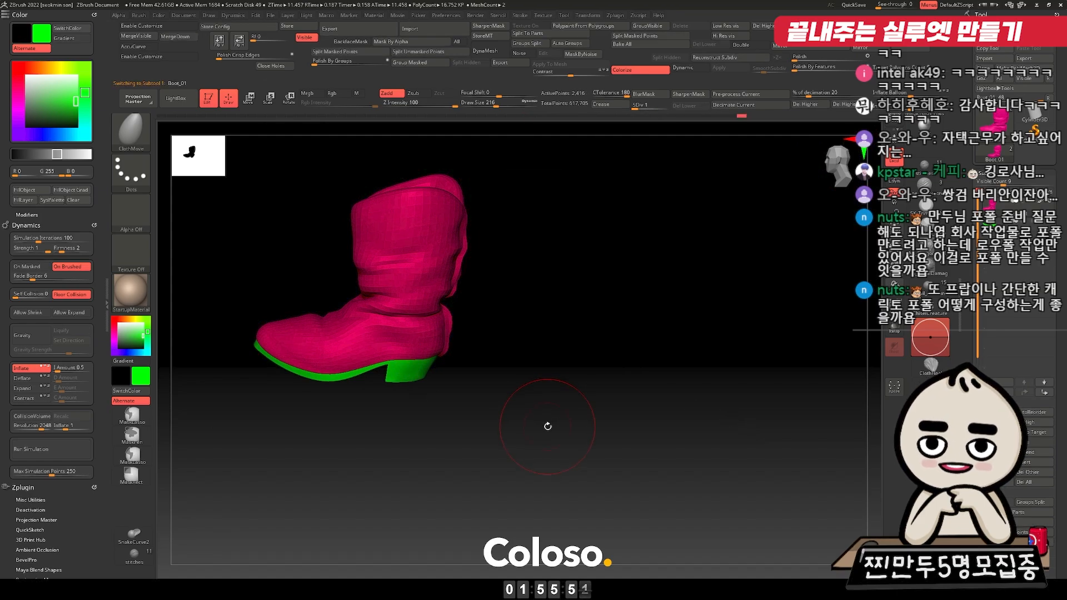
# Step: Switch to Maya LT with the low-poly boot scene open
pyautogui.press('super')
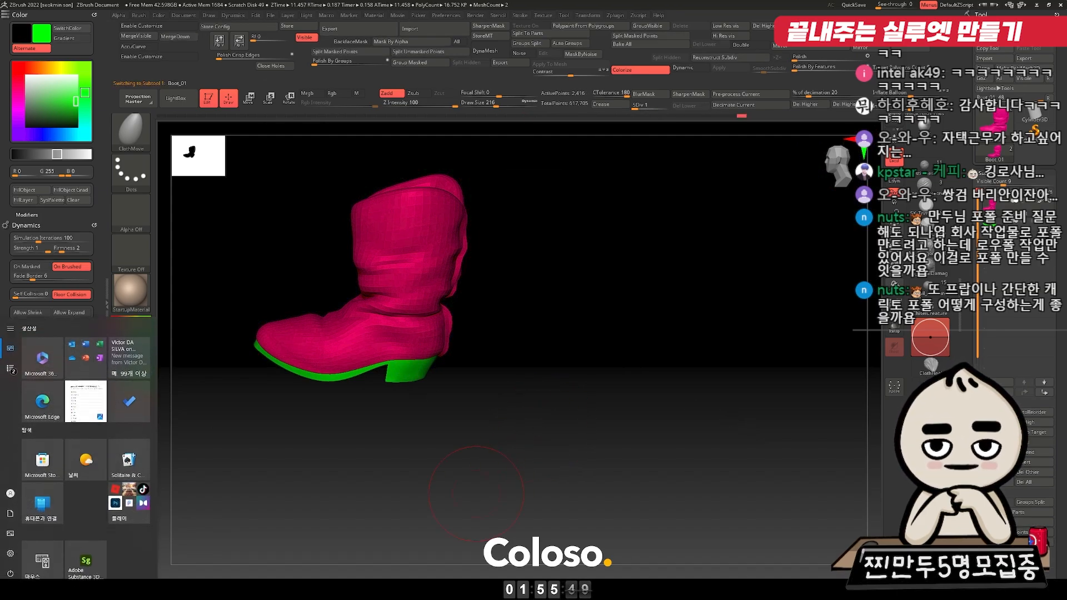
pyautogui.click(316, 573)
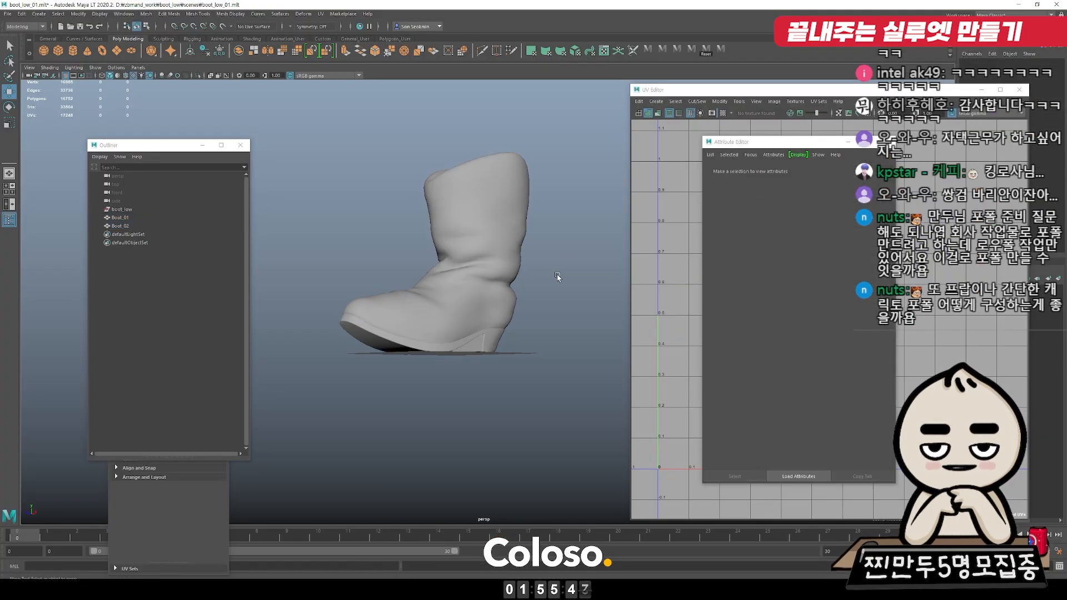
# Step: Start a new scene and import Boot_01.fbx from the boot_low scenes export folder
pyautogui.click(533, 297)
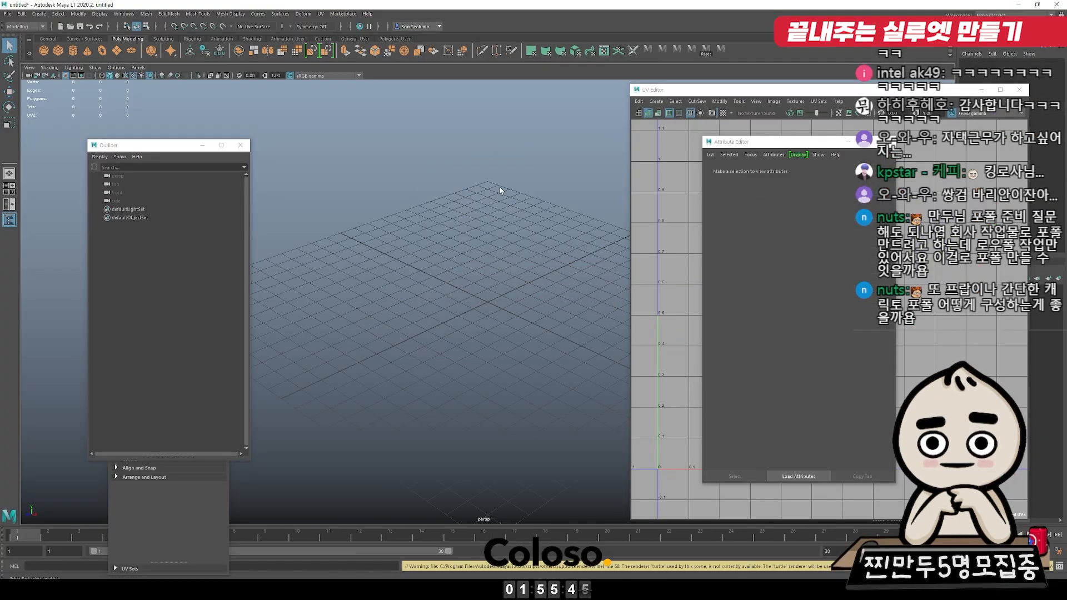
pyautogui.hotkey('ctrl', 'i')
pyautogui.doubleClick(342, 179)
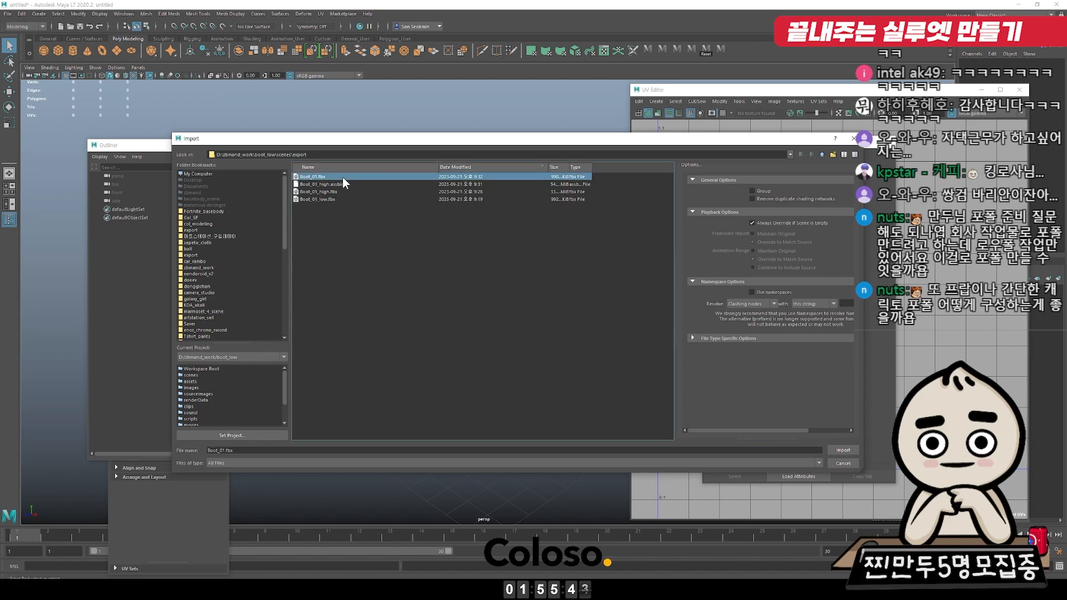
pyautogui.keyDown('alt'); pyautogui.moveTo(395, 210); pyautogui.dragTo(307, 236, button='right'); pyautogui.keyUp('alt')
pyautogui.keyDown('alt'); pyautogui.moveTo(383, 214); pyautogui.dragTo(446, 166); pyautogui.keyUp('alt')
pyautogui.keyDown('alt'); pyautogui.moveTo(446, 166); pyautogui.dragTo(411, 208, button='middle'); pyautogui.keyUp('alt')
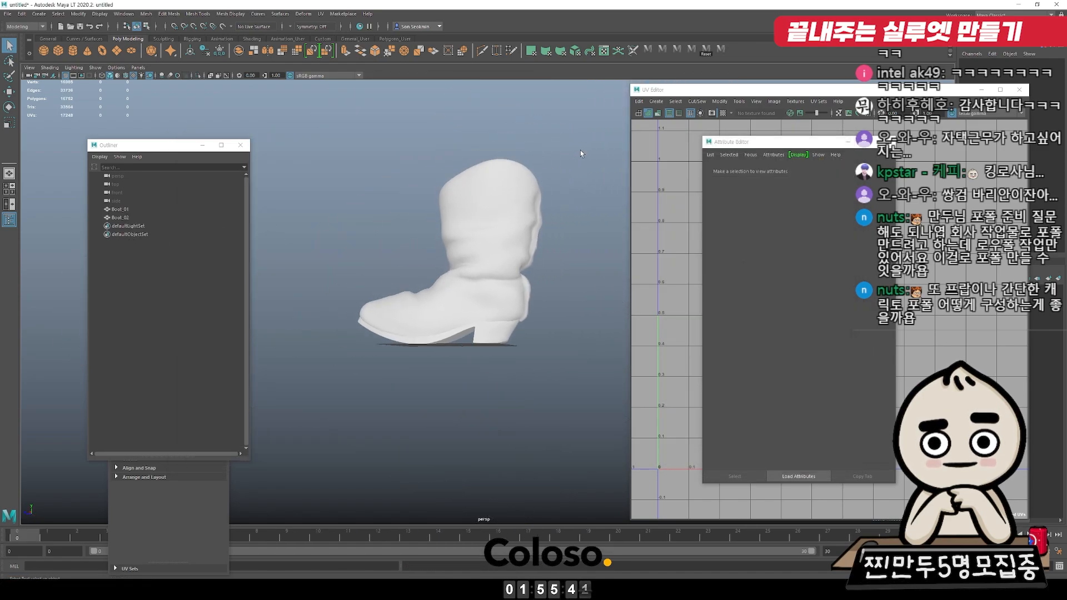
# Step: Select both imported boot meshes and freeze their transformations
pyautogui.moveTo(587, 136); pyautogui.dragTo(489, 259)
pyautogui.click(743, 98)
pyautogui.keyDown('alt'); pyautogui.moveTo(508, 172); pyautogui.dragTo(428, 194); pyautogui.keyUp('alt')
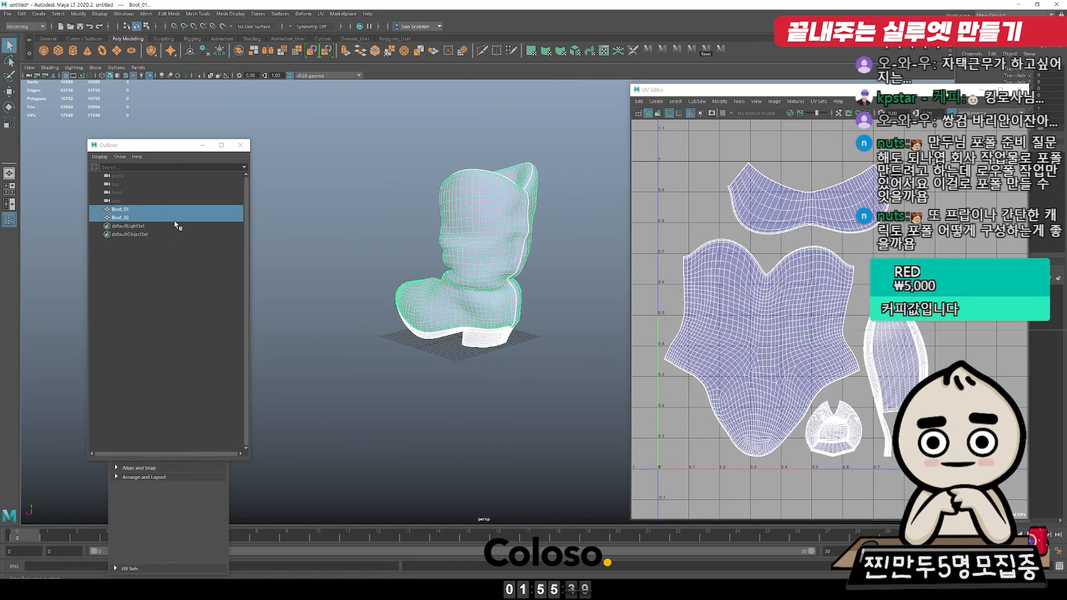
pyautogui.hotkey('ctrl', 'f')
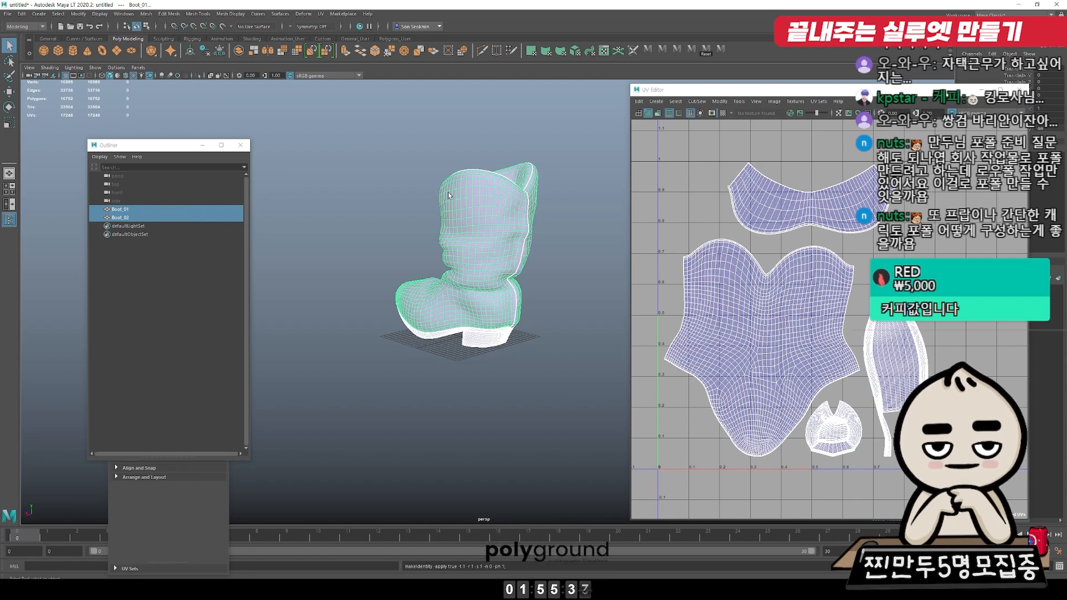
# Step: Unfold the boot's UV shells one by one: upper, collar band, sole and heel
pyautogui.press('F12')
pyautogui.doubleClick(808, 304)
pyautogui.hotkey('ctrl', 'u')
pyautogui.click(827, 202)
pyautogui.doubleClick(827, 203)
pyautogui.hotkey('ctrl', 'u')
pyautogui.doubleClick(886, 361)
pyautogui.hotkey('ctrl', 'u')
pyautogui.doubleClick(852, 418)
pyautogui.hotkey('ctrl', 'u')
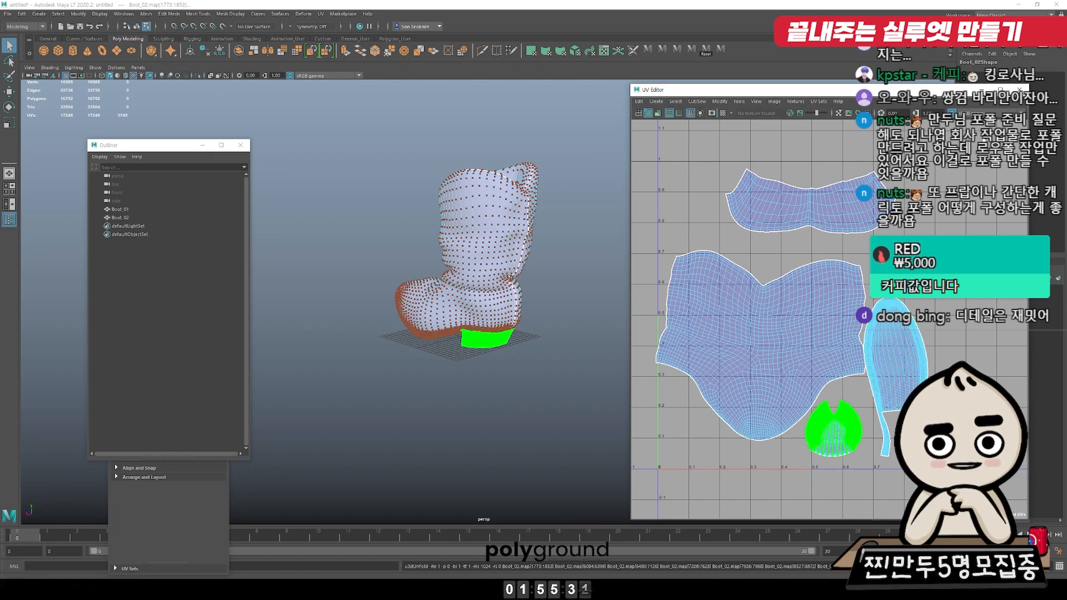
# Step: Select all the boot's UV shells and lay them out automatically
pyautogui.moveTo(955, 484); pyautogui.dragTo(644, 149)
pyautogui.hotkey('ctrl', 'l')
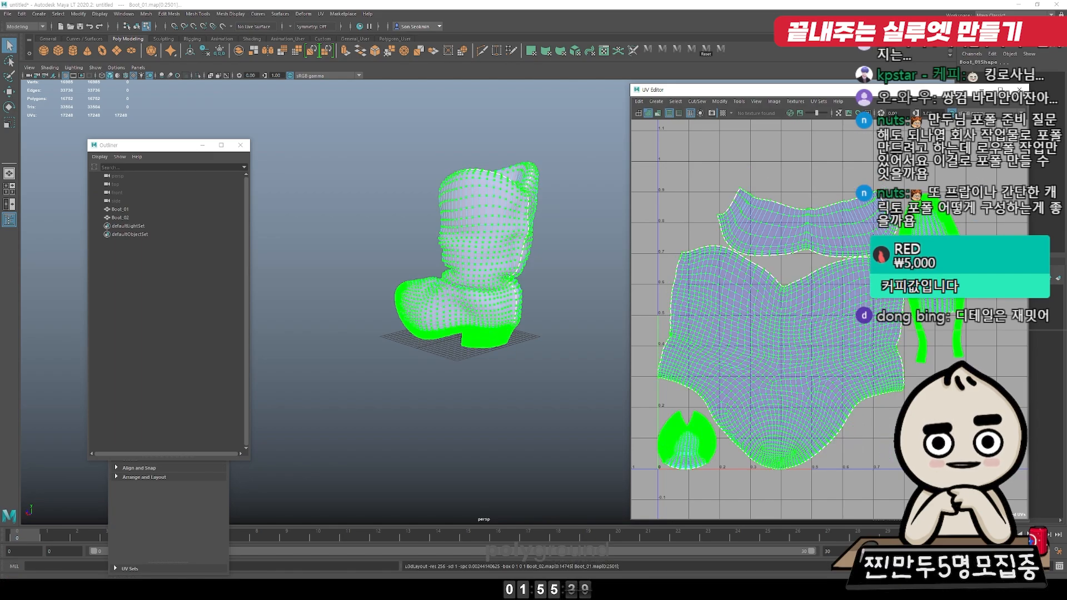
pyautogui.scroll(4, 871, 335)
pyautogui.scroll(-4, 859, 339)
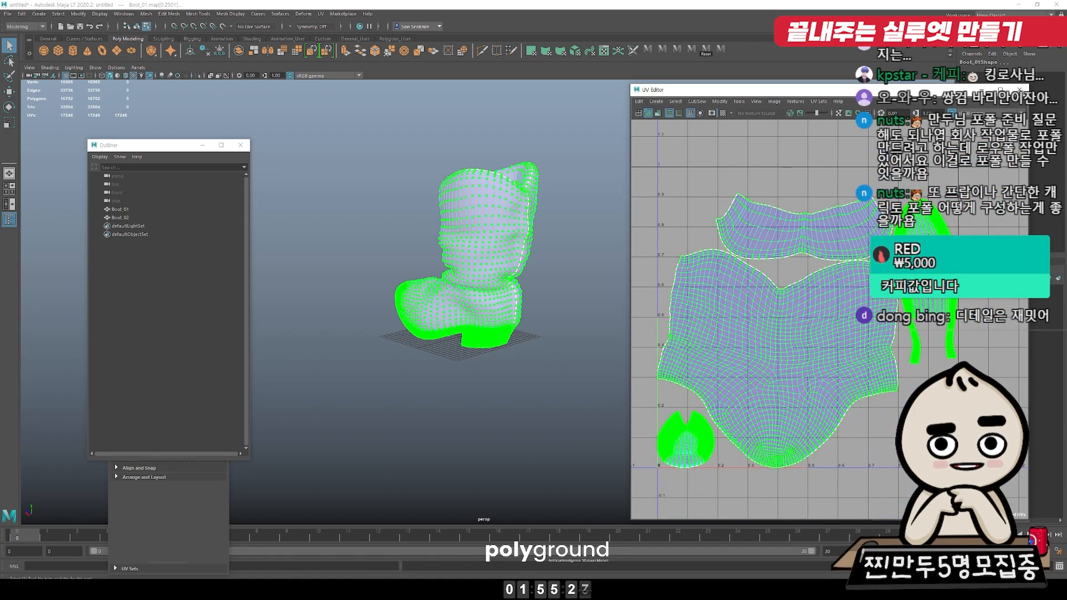
# Step: Scale the UV layout down slightly and reposition the collar and sole shells inside the UV tile with wider gaps
pyautogui.press('r')
pyautogui.moveTo(806, 332); pyautogui.dragTo(791, 335)
pyautogui.doubleClick(781, 235)
pyautogui.press('w')
pyautogui.moveTo(806, 248); pyautogui.dragTo(789, 224)
pyautogui.doubleClick(912, 267)
pyautogui.moveTo(916, 286); pyautogui.dragTo(922, 268)
pyautogui.press('F8')
# Step: Export the selected boot meshes as FBX, overwriting the existing low-poly file
pyautogui.click(445, 172)
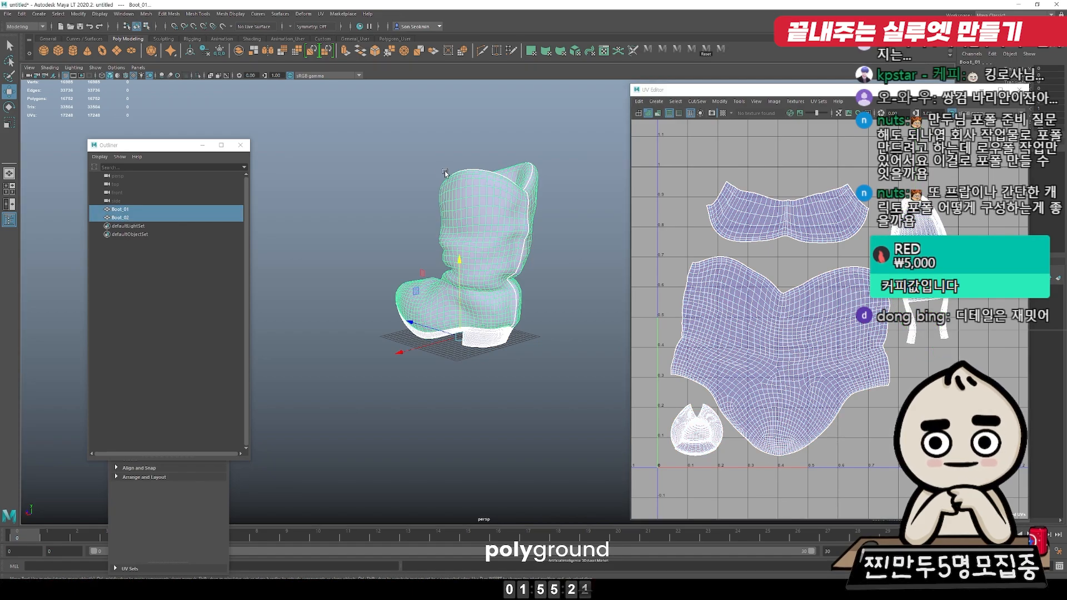
pyautogui.hotkey('ctrl', 'e')
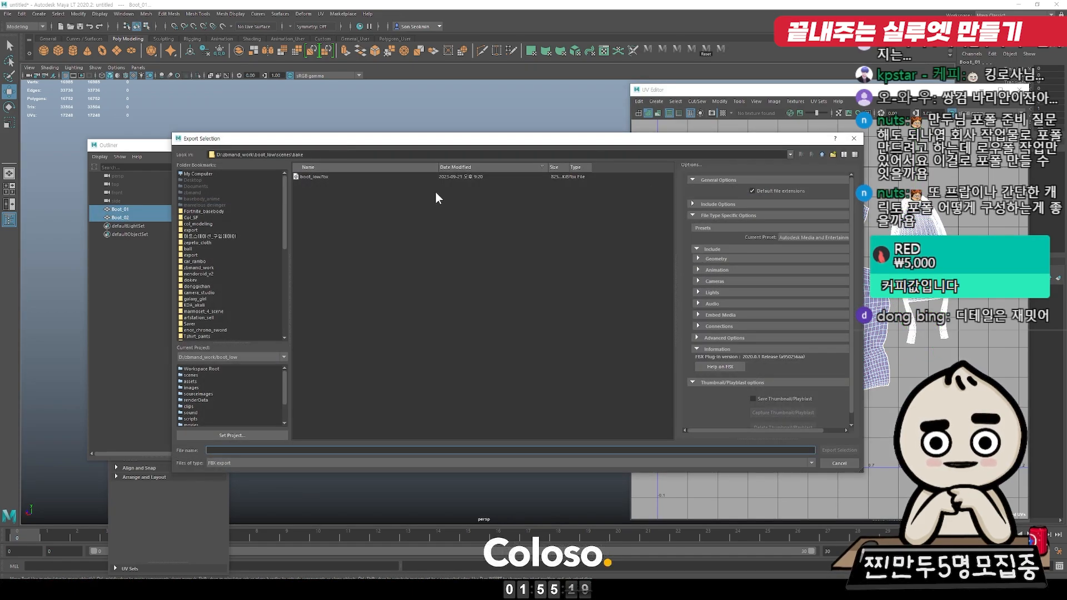
pyautogui.doubleClick(345, 178)
pyautogui.click(496, 317)
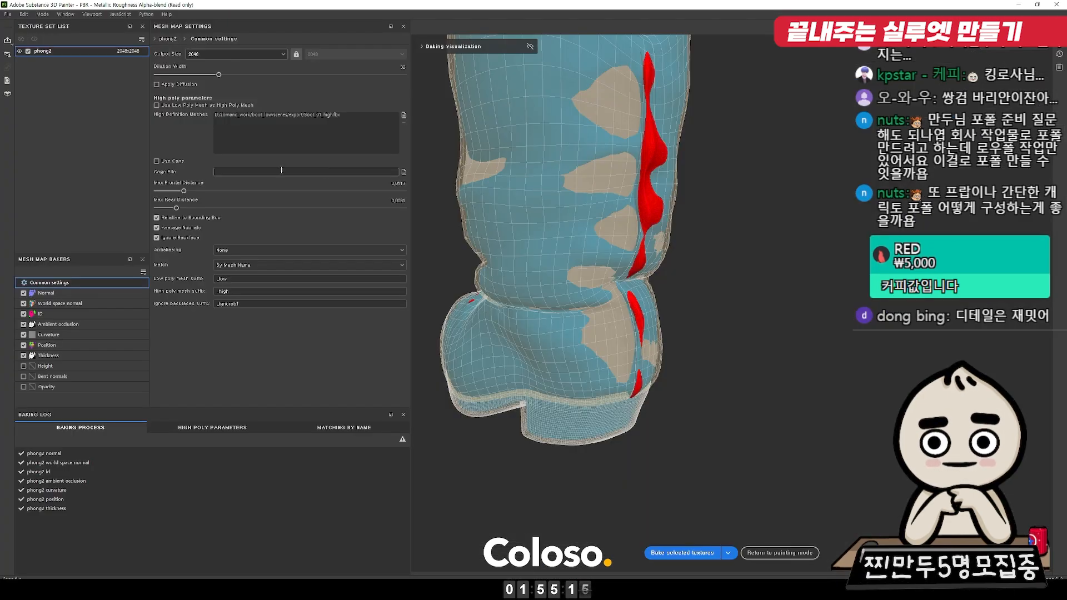
# Step: In Substance 3D Painter, update the project with the re-exported low-poly boot mesh
pyautogui.scroll(-3, 560, 201)
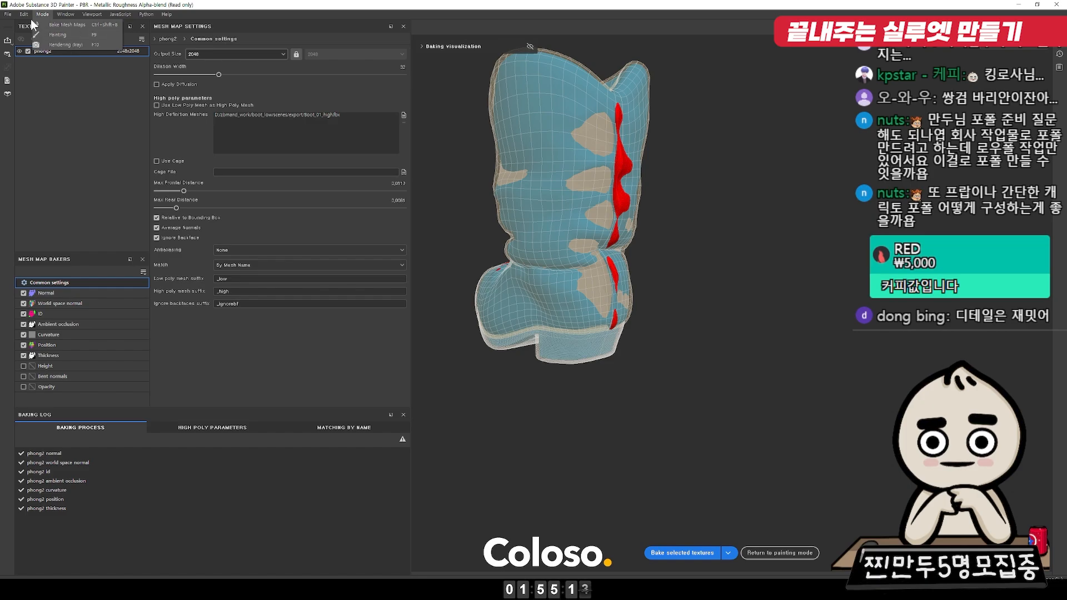
pyautogui.moveTo(24, 15)
pyautogui.click(44, 52)
pyautogui.keyDown('alt'); pyautogui.moveTo(642, 148); pyautogui.dragTo(694, 121); pyautogui.keyUp('alt')
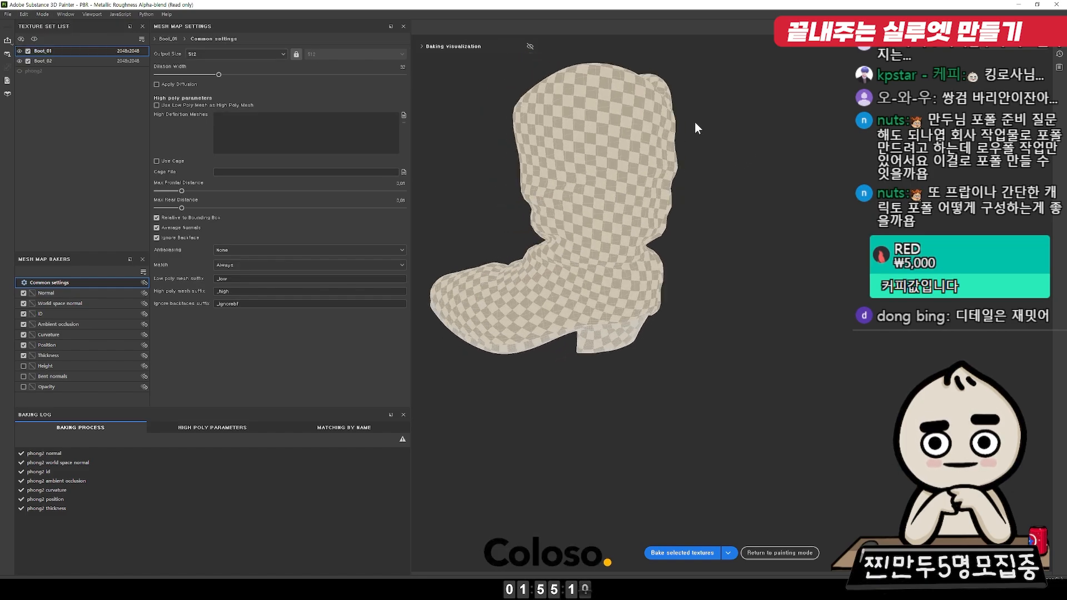
# Step: Load Boot_01_high as the high definition mesh in the common baking settings
pyautogui.click(404, 115)
pyautogui.doubleClick(162, 83)
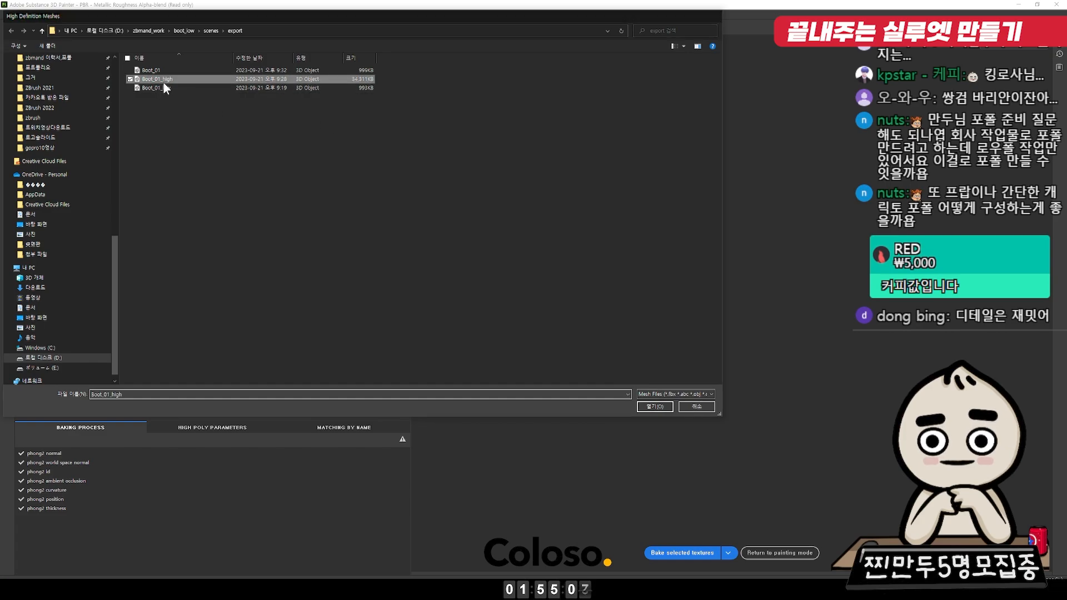
pyautogui.keyDown('alt'); pyautogui.moveTo(424, 209); pyautogui.dragTo(318, 231); pyautogui.keyUp('alt')
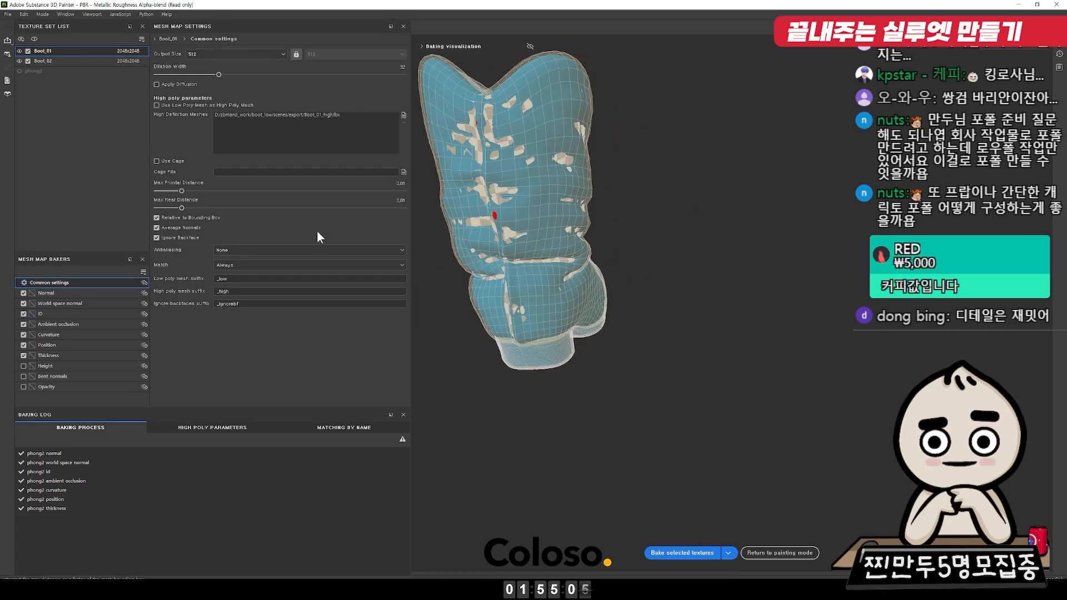
# Step: Set matching to By Mesh Name and raise the max frontal distance while checking the cage coverage
pyautogui.click(239, 267)
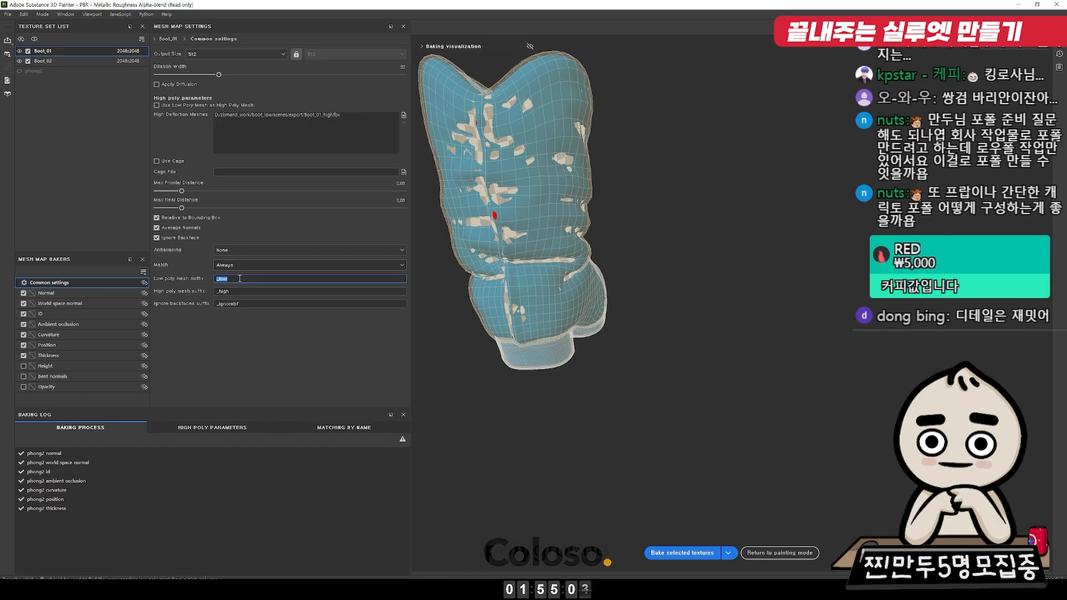
pyautogui.click(245, 282)
pyautogui.moveTo(181, 191); pyautogui.dragTo(189, 192)
pyautogui.keyDown('alt'); pyautogui.moveTo(661, 192); pyautogui.dragTo(948, 174); pyautogui.keyUp('alt')
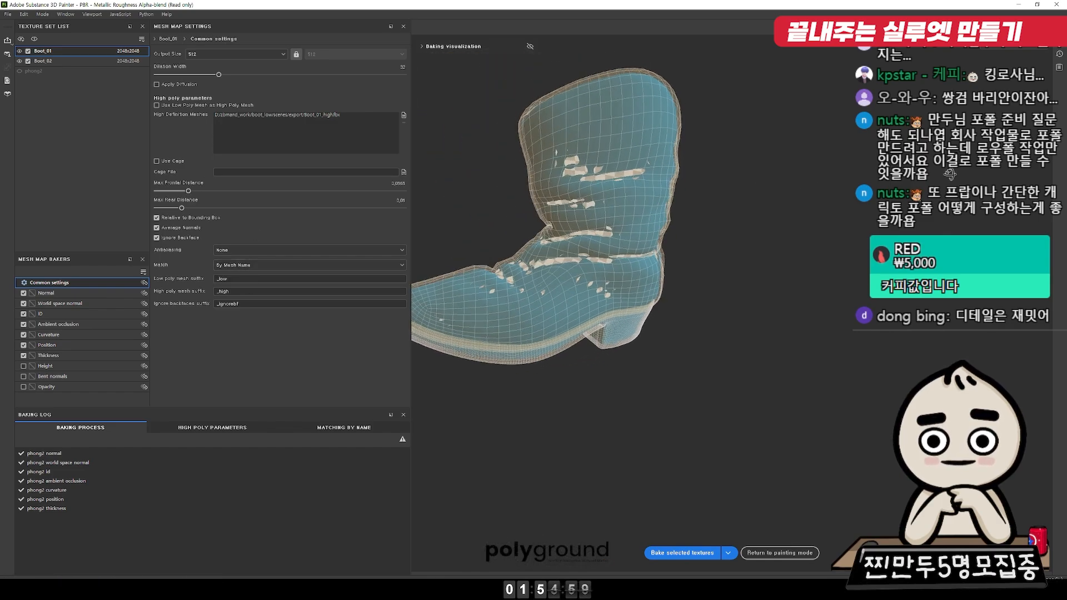
# Step: Review the ambient occlusion, curvature, normal and common baking settings
pyautogui.click(85, 326)
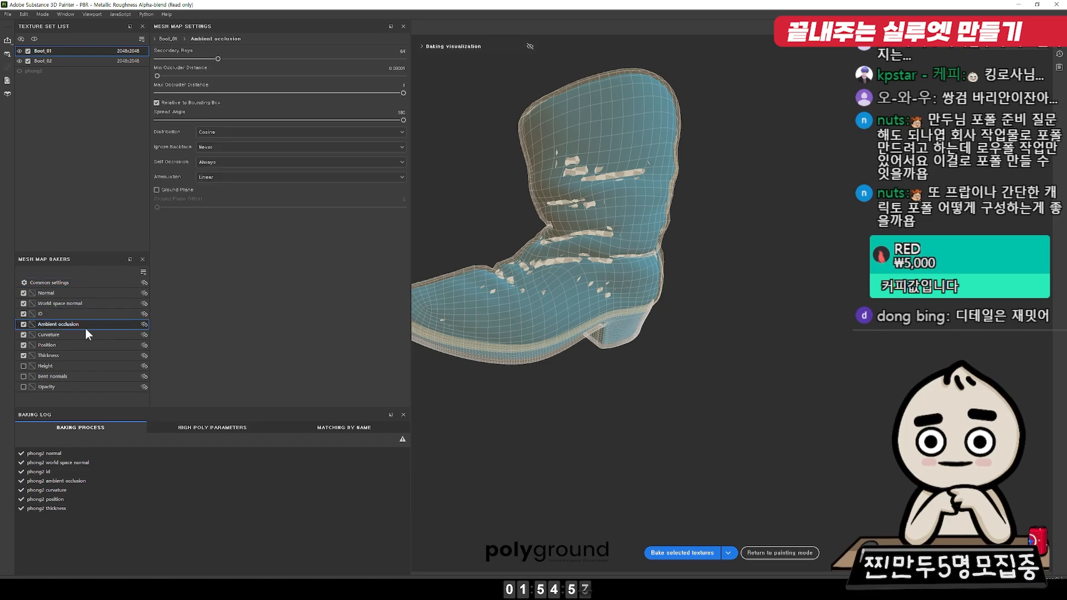
pyautogui.click(88, 335)
pyautogui.click(86, 340)
pyautogui.click(90, 327)
pyautogui.click(89, 332)
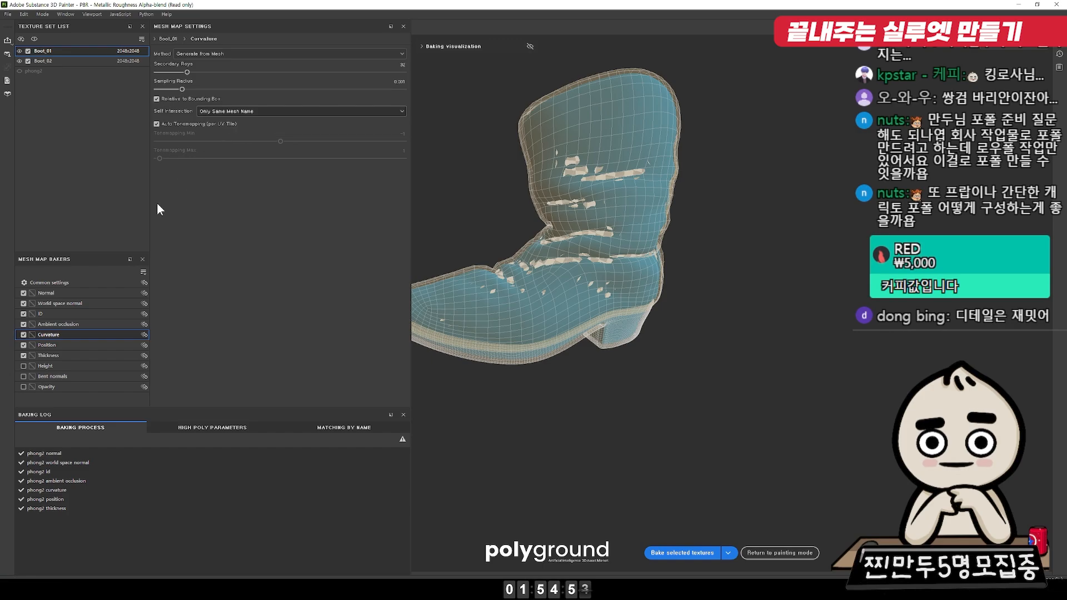
pyautogui.click(81, 295)
pyautogui.click(83, 281)
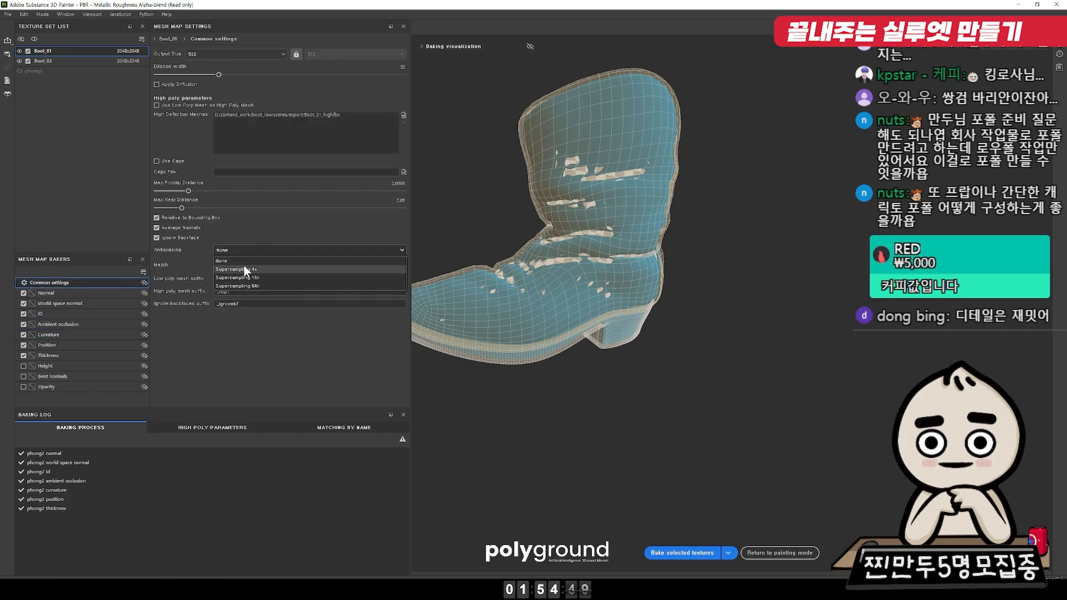
# Step: Choose the ID map's color source, recheck the ambient occlusion settings and bake the selected textures
pyautogui.click(72, 313)
pyautogui.click(223, 53)
pyautogui.click(223, 65)
pyautogui.click(66, 320)
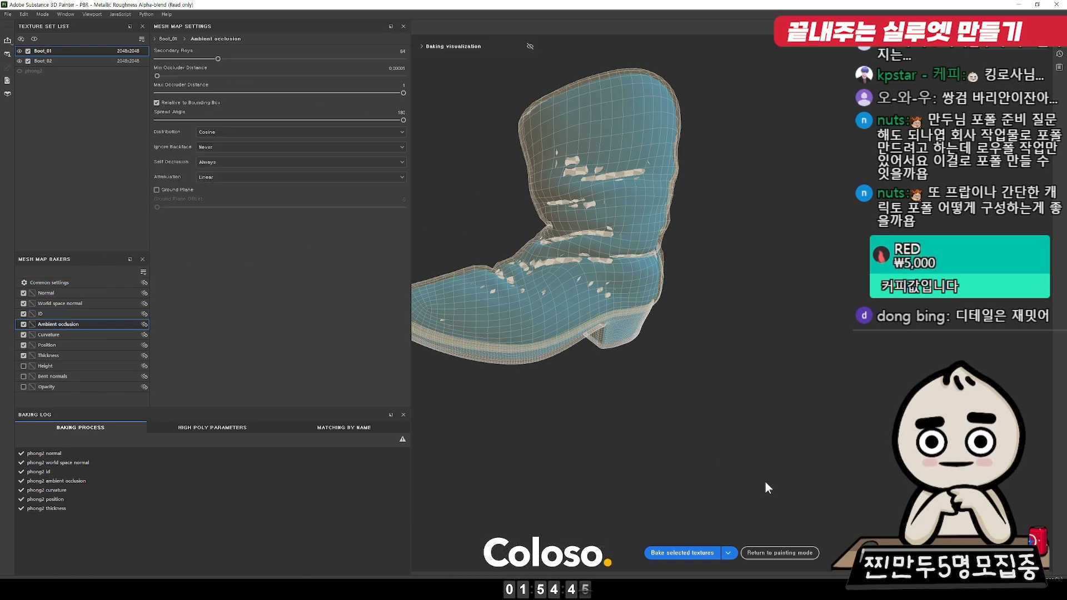
pyautogui.click(698, 552)
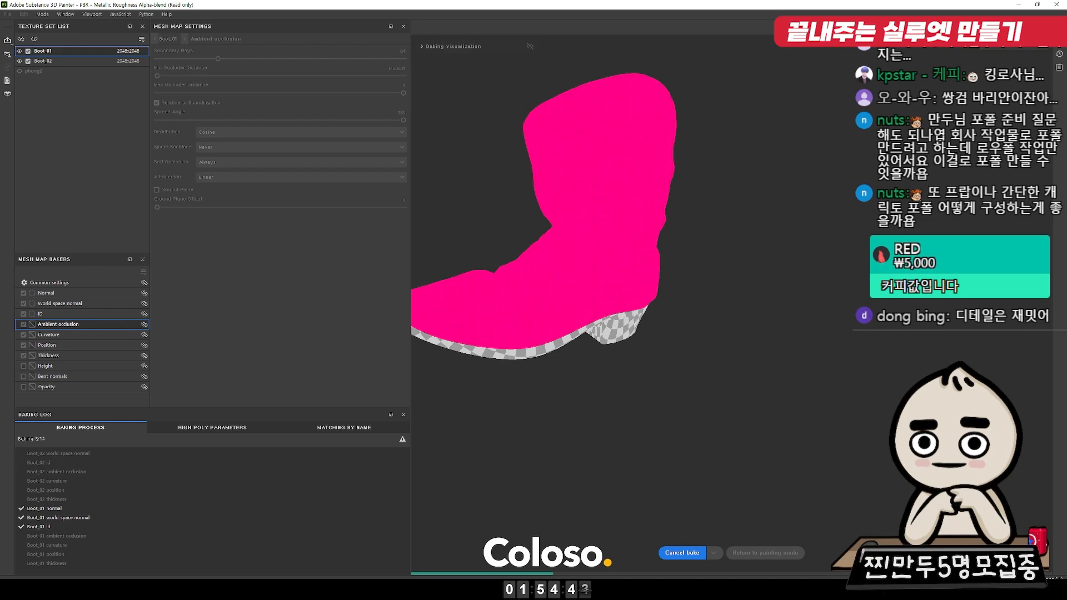
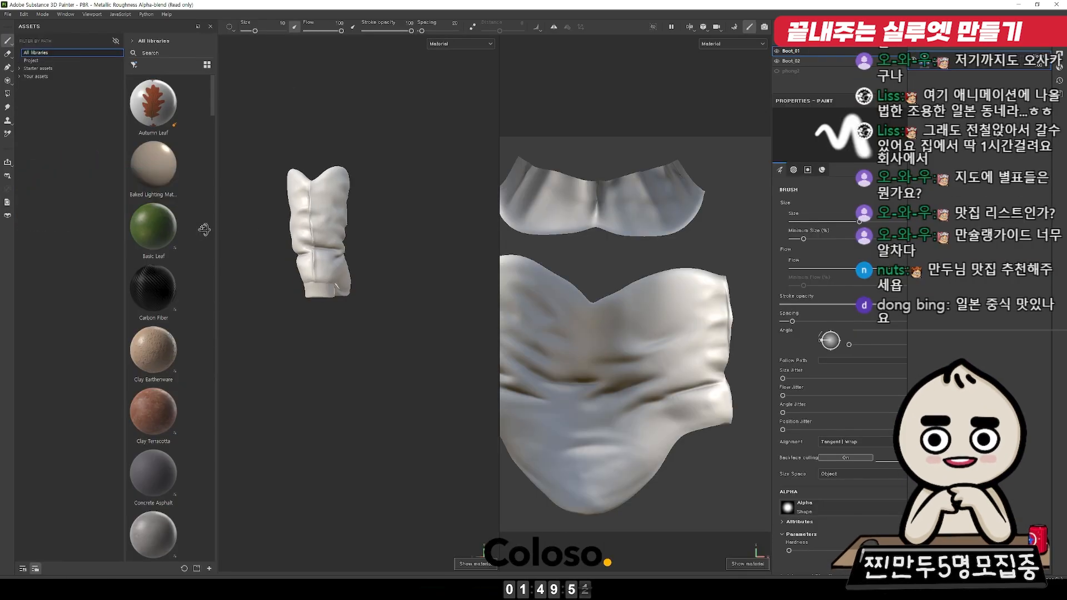
# Step: Examine the baked boot from several sides in a 3D-only view and review the texture set's mesh maps
pyautogui.moveTo(531, 342)
pyautogui.keyDown('alt'); pyautogui.mouseDown()
pyautogui.moveTo(565, 376)
pyautogui.moveTo(571, 335)
pyautogui.moveTo(523, 328)
pyautogui.moveTo(510, 291)
pyautogui.moveTo(611, 276)
pyautogui.moveTo(532, 320)
pyautogui.mouseUp(); pyautogui.keyUp('alt')
pyautogui.keyDown('shift'); pyautogui.moveTo(533, 320); pyautogui.dragTo(506, 248, button='right'); pyautogui.keyUp('shift')
pyautogui.keyDown('alt'); pyautogui.moveTo(506, 248); pyautogui.dragTo(578, 305); pyautogui.keyUp('alt')
pyautogui.click(1060, 49)
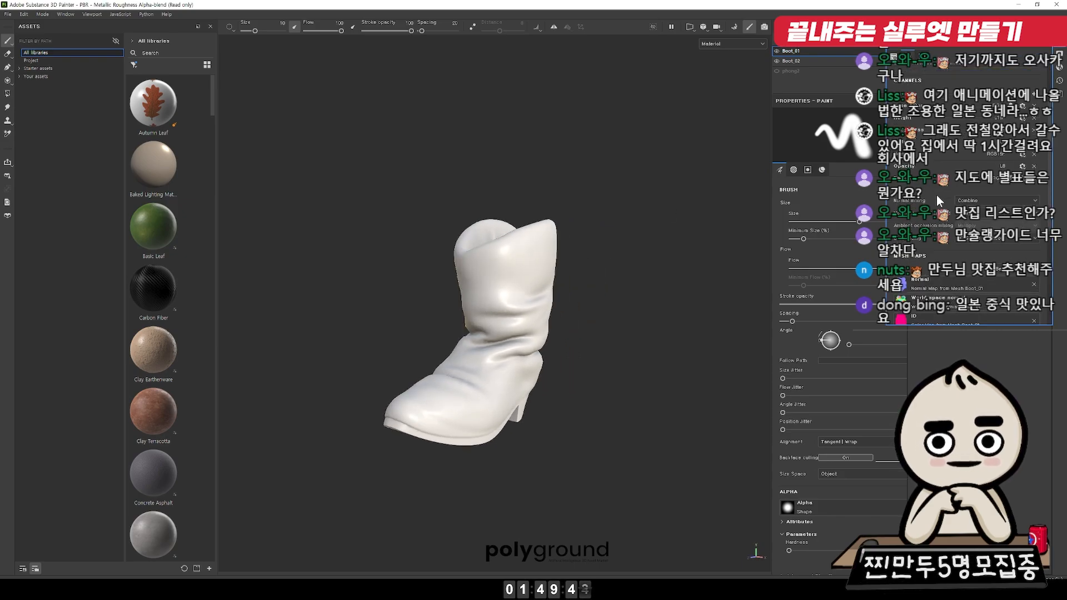
pyautogui.scroll(-3, 901, 288)
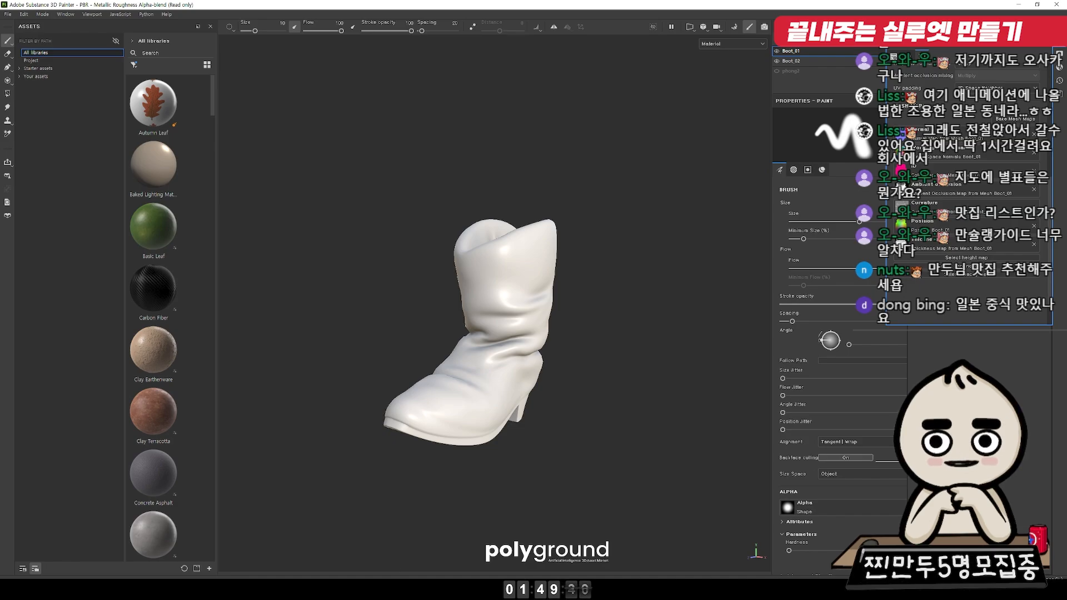
pyautogui.click(302, 589)
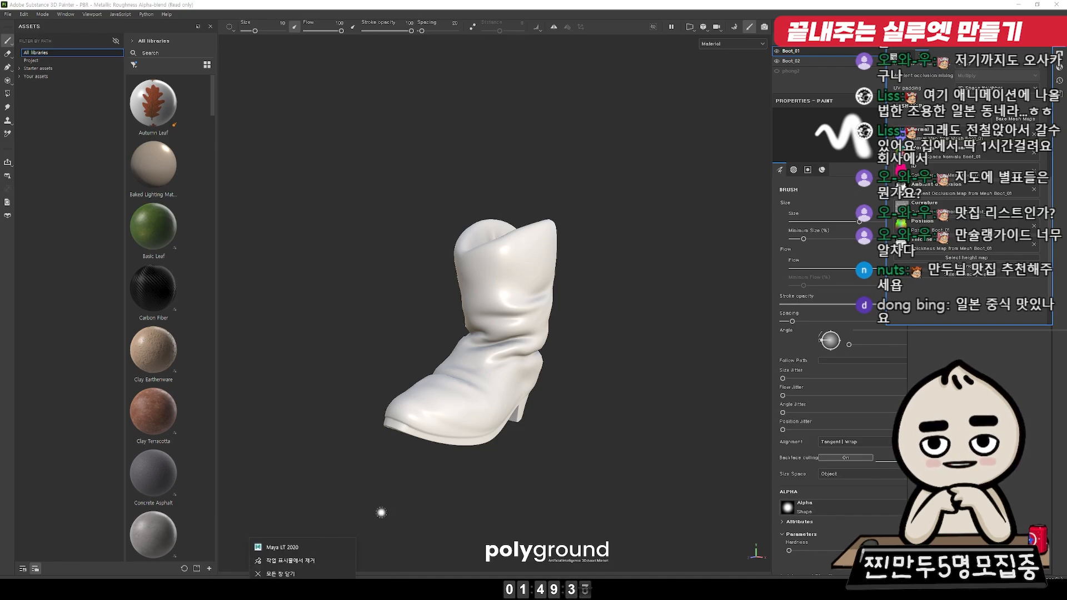
pyautogui.keyDown('alt'); pyautogui.moveTo(611, 276); pyautogui.dragTo(588, 290); pyautogui.keyUp('alt')
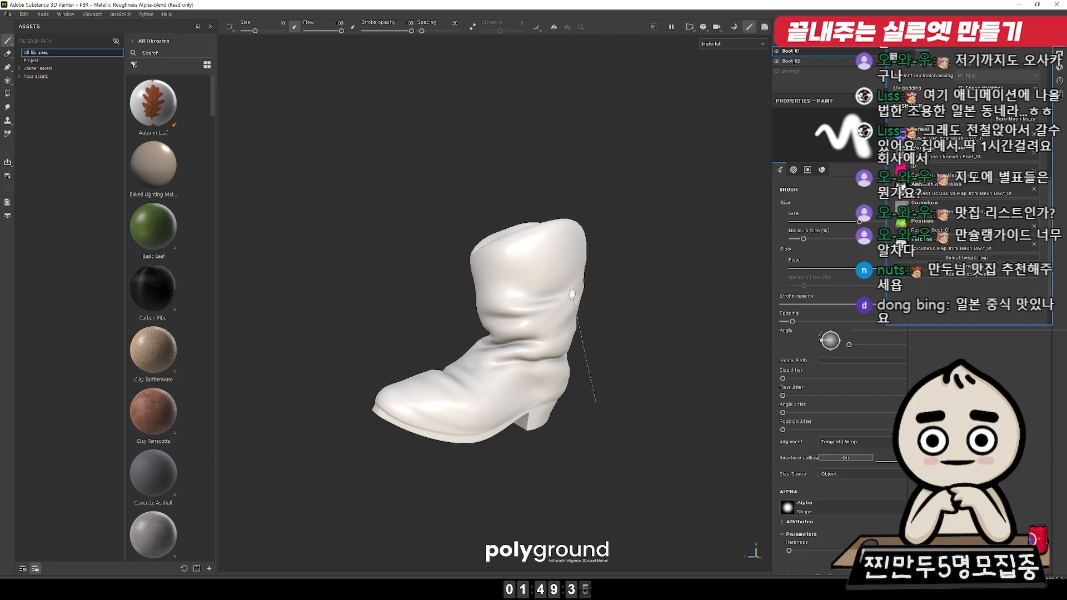
pyautogui.keyDown('alt'); pyautogui.moveTo(472, 294); pyautogui.dragTo(422, 334); pyautogui.keyUp('alt')
pyautogui.keyDown('alt'); pyautogui.moveTo(441, 281); pyautogui.dragTo(314, 278); pyautogui.keyUp('alt')
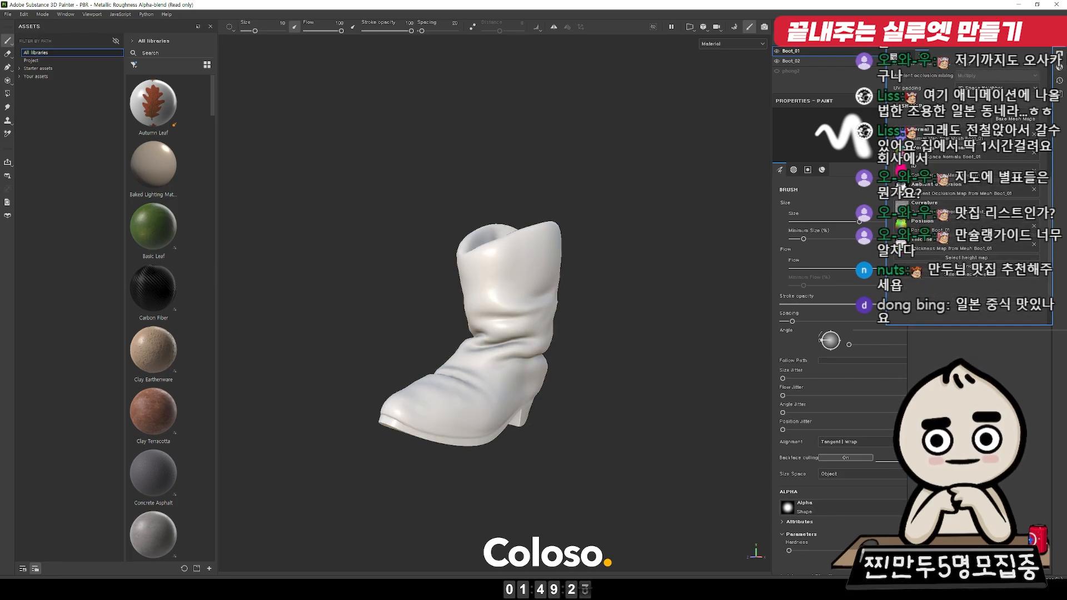
# Step: Turn on the mesh wireframe in the display settings and inspect the boot's topology
pyautogui.click(1059, 54)
pyautogui.scroll(-6, 998, 195)
pyautogui.scroll(5, 933, 221)
pyautogui.click(916, 243)
pyautogui.keyDown('alt'); pyautogui.moveTo(615, 298); pyautogui.dragTo(561, 289); pyautogui.keyUp('alt')
pyautogui.keyDown('alt'); pyautogui.moveTo(572, 333); pyautogui.dragTo(654, 445, button='right'); pyautogui.keyUp('alt')
pyautogui.moveTo(567, 355)
pyautogui.keyDown('alt'); pyautogui.mouseDown()
pyautogui.moveTo(749, 354)
pyautogui.moveTo(281, 358)
pyautogui.moveTo(556, 355)
pyautogui.moveTo(554, 393)
pyautogui.mouseUp(); pyautogui.keyUp('alt')
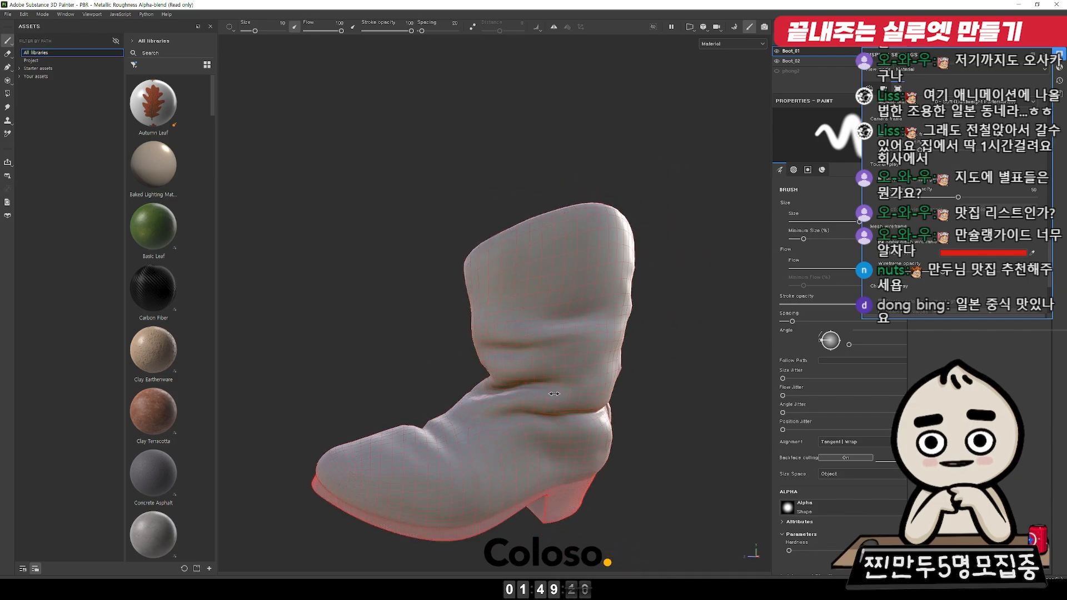
pyautogui.keyDown('alt'); pyautogui.moveTo(554, 393); pyautogui.dragTo(502, 328, button='right'); pyautogui.keyUp('alt')
pyautogui.keyDown('alt'); pyautogui.moveTo(503, 328); pyautogui.dragTo(570, 350); pyautogui.keyUp('alt')
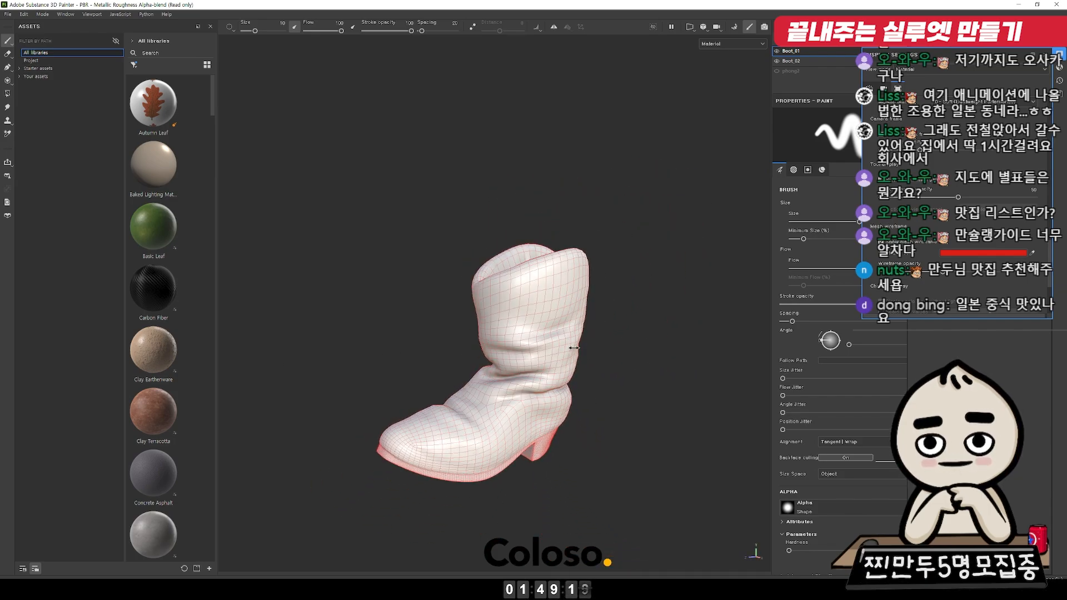
# Step: List the smart materials from Your assets in a widened asset browser and close the display settings
pyautogui.click(55, 77)
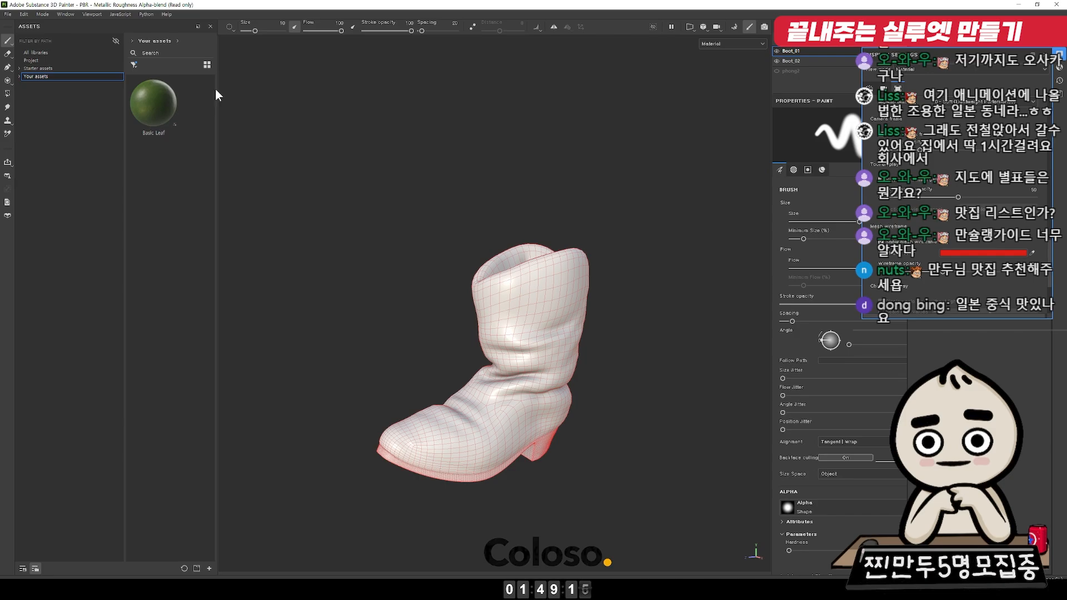
pyautogui.moveTo(218, 93); pyautogui.dragTo(291, 94)
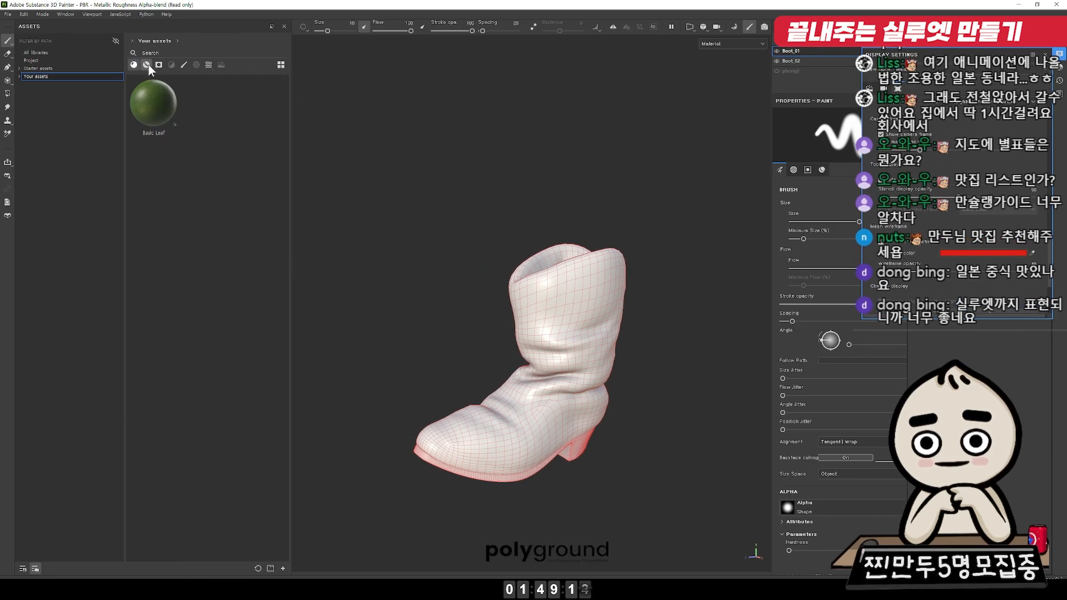
pyautogui.click(1060, 55)
pyautogui.moveTo(649, 183)
pyautogui.keyDown('alt'); pyautogui.mouseDown()
pyautogui.moveTo(802, 189)
pyautogui.moveTo(410, 169)
pyautogui.moveTo(636, 167)
pyautogui.mouseUp(); pyautogui.keyUp('alt')
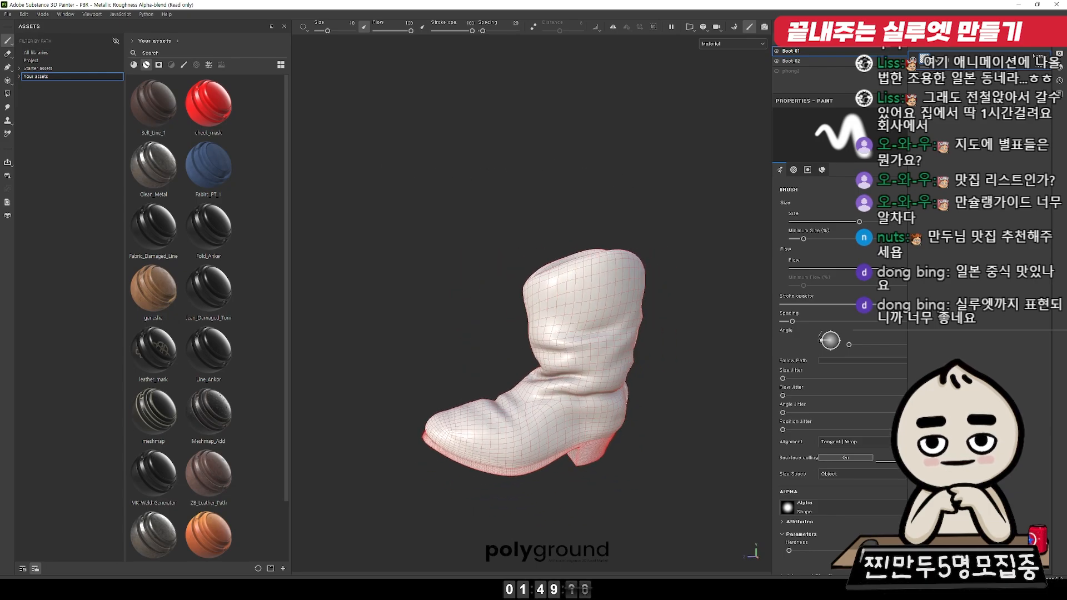
# Step: Apply the ZB_Leather_Path smart material to the boot
pyautogui.scroll(-1, 229, 395)
pyautogui.moveTo(228, 394); pyautogui.dragTo(668, 423)
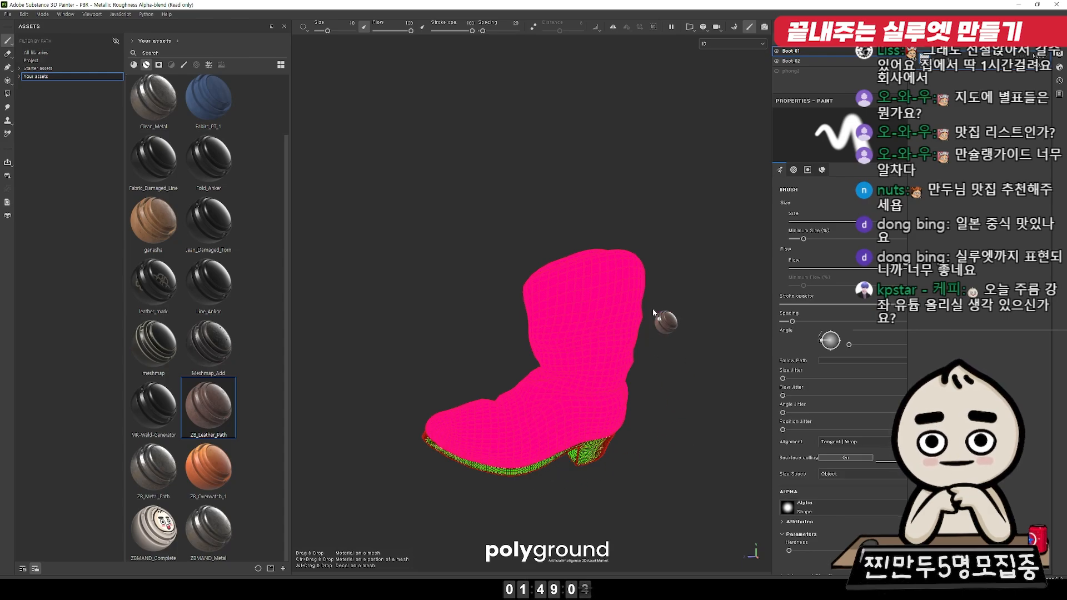
pyautogui.moveTo(653, 314); pyautogui.dragTo(678, 315)
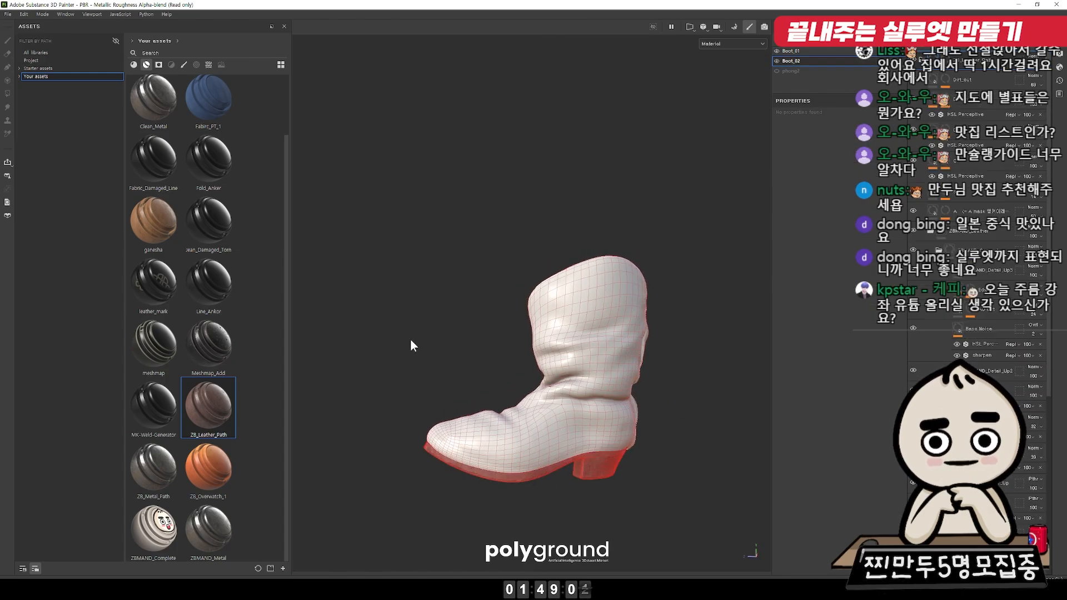
# Step: Apply the ZB_Leather_Path smart material to the boot's upper through its pink ID color and ZB_Overwatch_1 to the sole and heel
pyautogui.moveTo(208, 405); pyautogui.dragTo(590, 383)
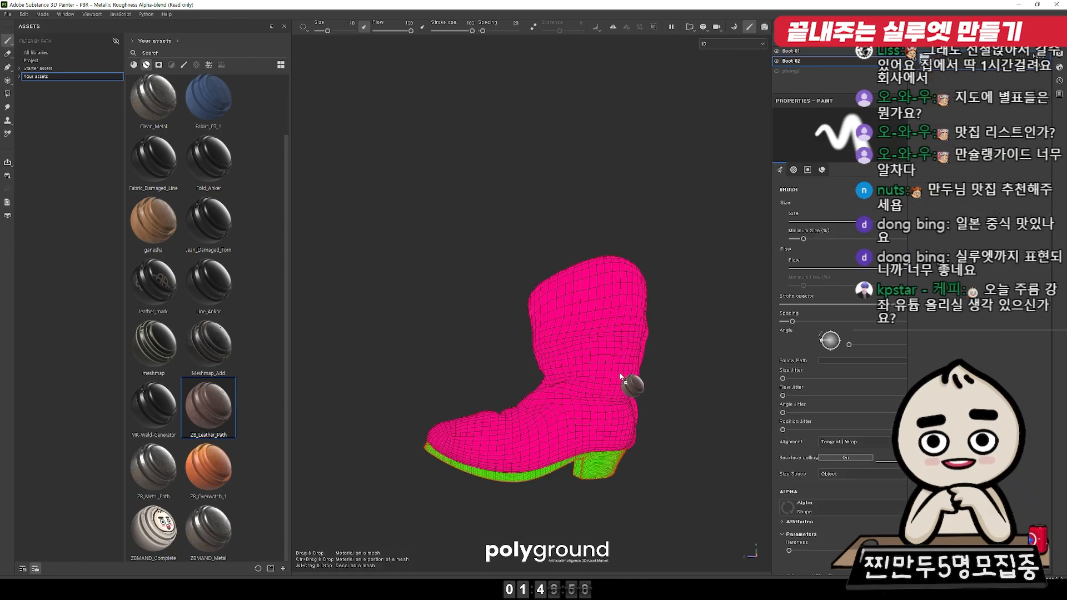
pyautogui.moveTo(712, 280); pyautogui.dragTo(617, 303)
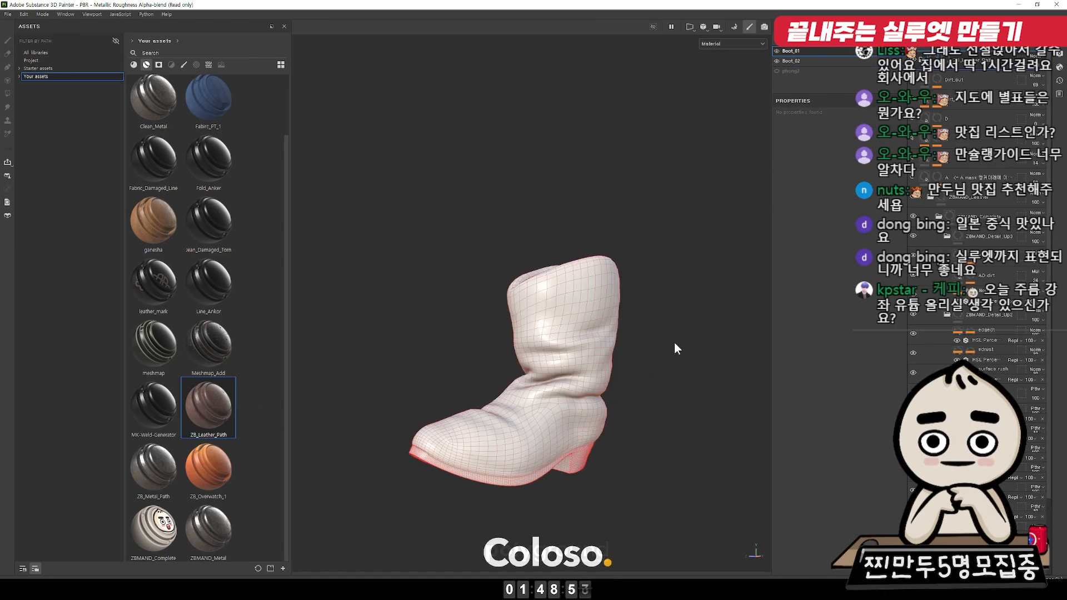
pyautogui.moveTo(642, 246)
pyautogui.keyDown('alt'); pyautogui.mouseDown()
pyautogui.moveTo(714, 247)
pyautogui.moveTo(739, 230)
pyautogui.moveTo(549, 222)
pyautogui.moveTo(549, 307)
pyautogui.moveTo(537, 336)
pyautogui.moveTo(569, 433)
pyautogui.moveTo(546, 310)
pyautogui.moveTo(623, 429)
pyautogui.mouseUp(); pyautogui.keyUp('alt')
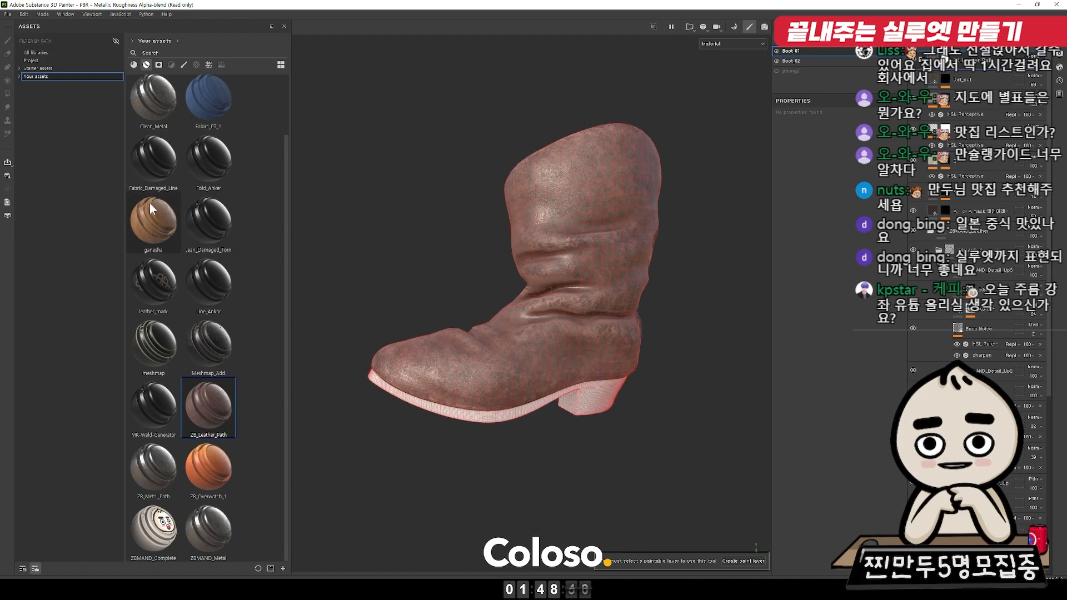
pyautogui.moveTo(205, 469); pyautogui.dragTo(590, 404)
pyautogui.keyDown('ctrl'); pyautogui.moveTo(683, 431); pyautogui.dragTo(690, 424); pyautogui.keyUp('ctrl')
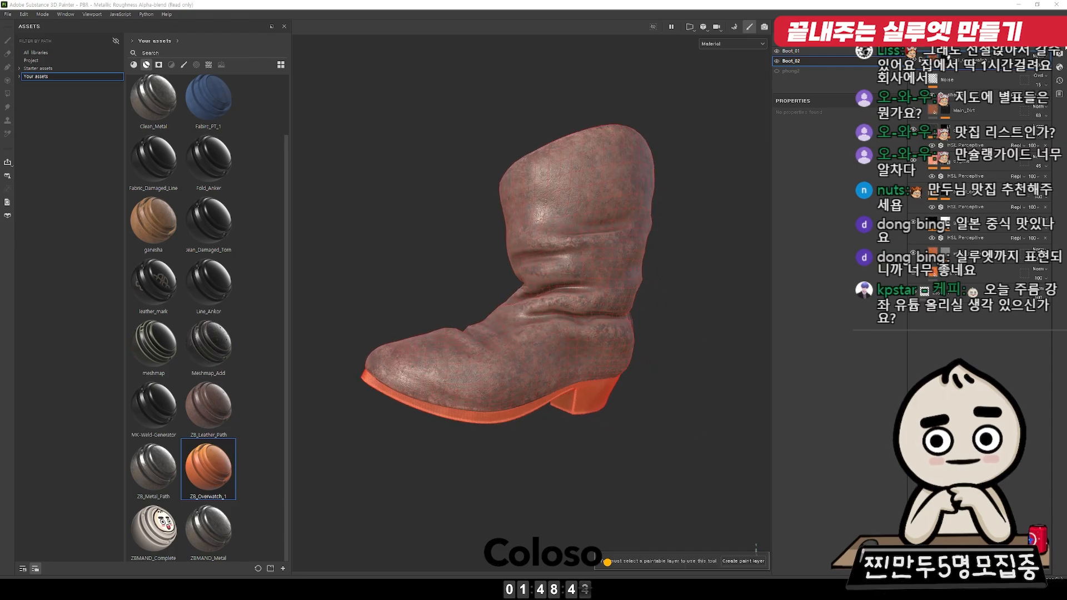
# Step: Turn off the mesh wireframe in the display settings and close them again
pyautogui.click(1062, 44)
pyautogui.click(1059, 54)
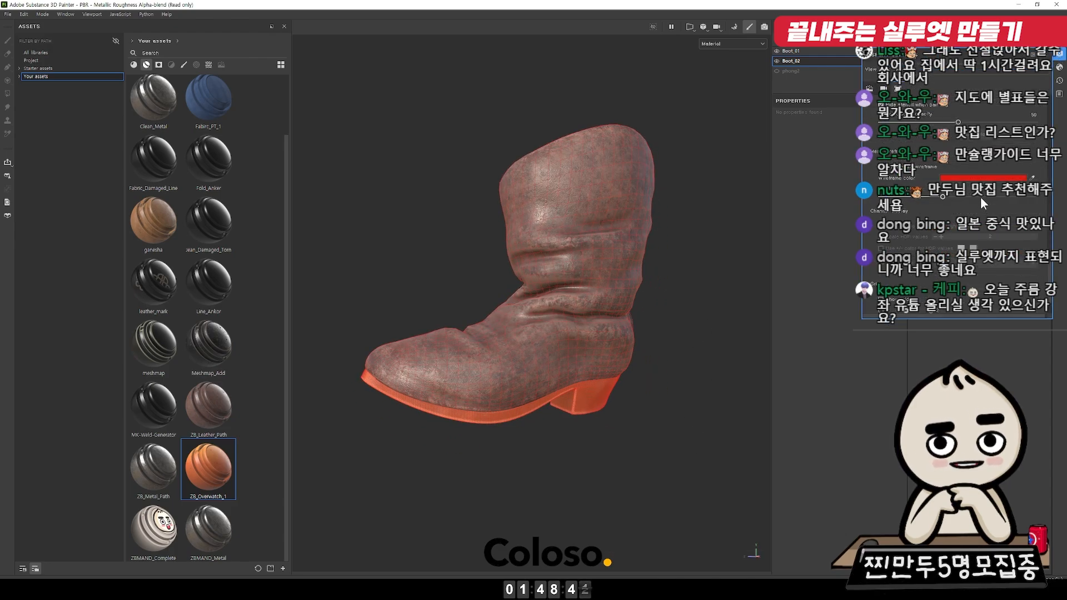
pyautogui.click(904, 171)
pyautogui.keyDown('alt'); pyautogui.moveTo(709, 264); pyautogui.dragTo(659, 233, button='right'); pyautogui.keyUp('alt')
pyautogui.keyDown('alt'); pyautogui.moveTo(659, 226); pyautogui.dragTo(617, 233); pyautogui.keyUp('alt')
pyautogui.click(1062, 55)
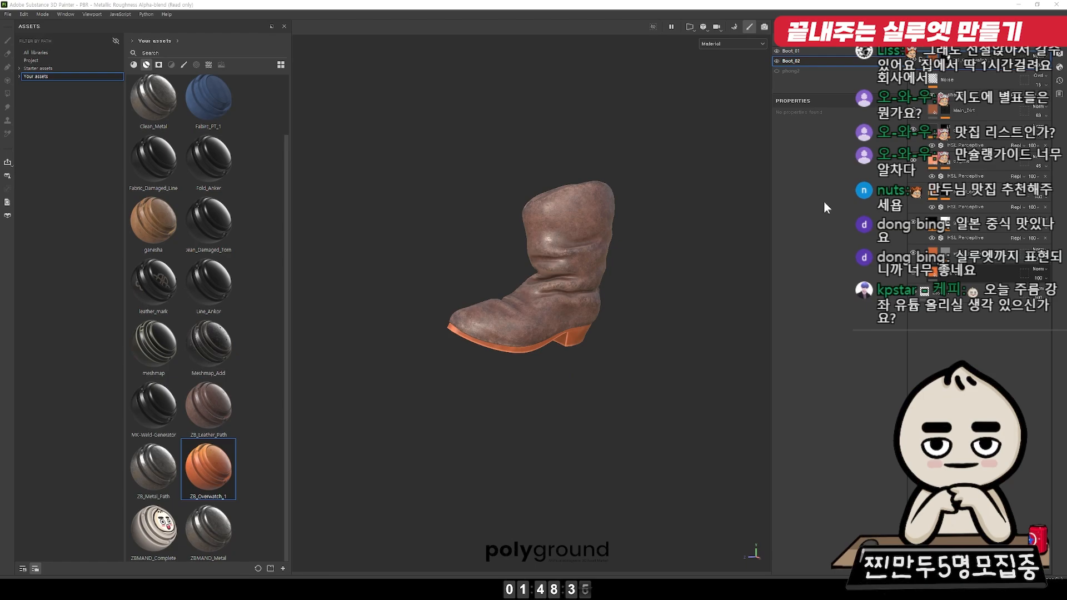
# Step: Try a dark brown base color on the orange fill layer of the sole
pyautogui.click(833, 335)
pyautogui.click(906, 432)
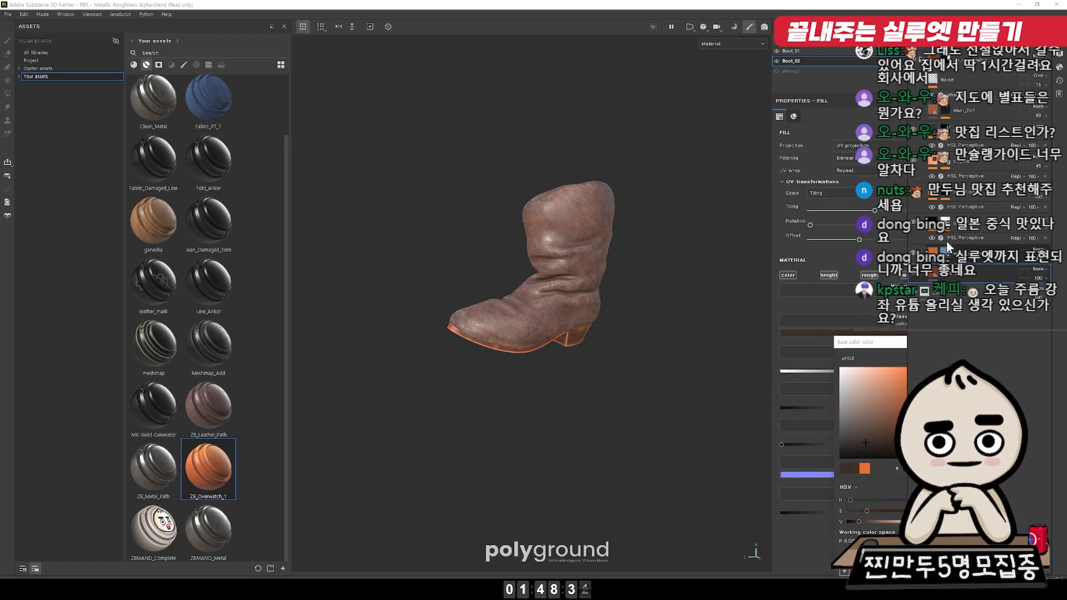
pyautogui.hotkey('ctrl', 'z')
# Step: Search all libraries for "hsl" and add the HSL Perceptive filter to the sole's layer stack
pyautogui.click(95, 53)
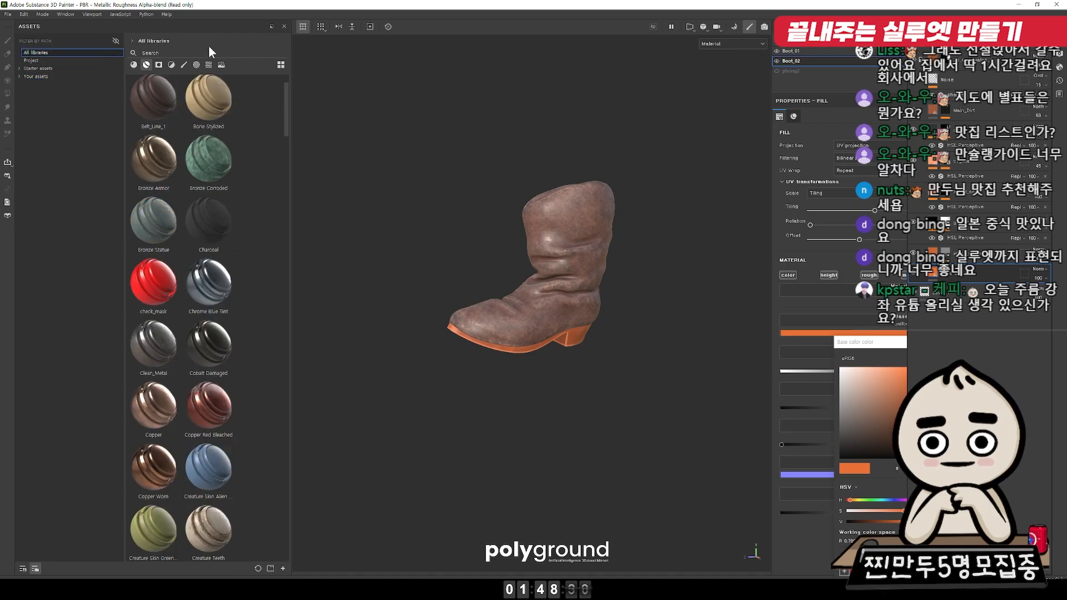
pyautogui.click(147, 67)
pyautogui.click(168, 54)
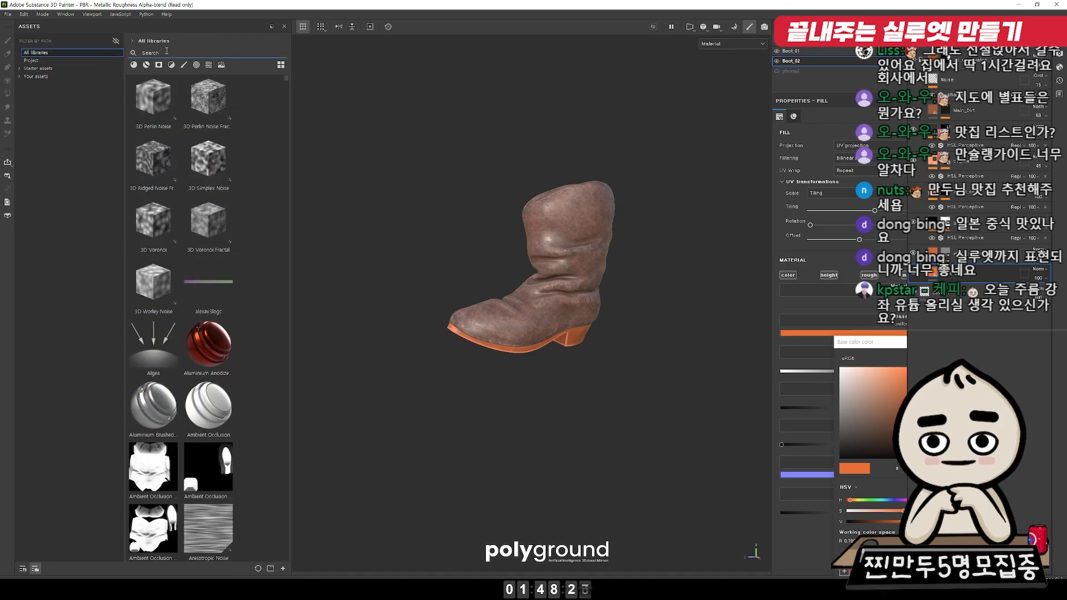
pyautogui.write('hsl')
pyautogui.scroll(-3, 207, 261)
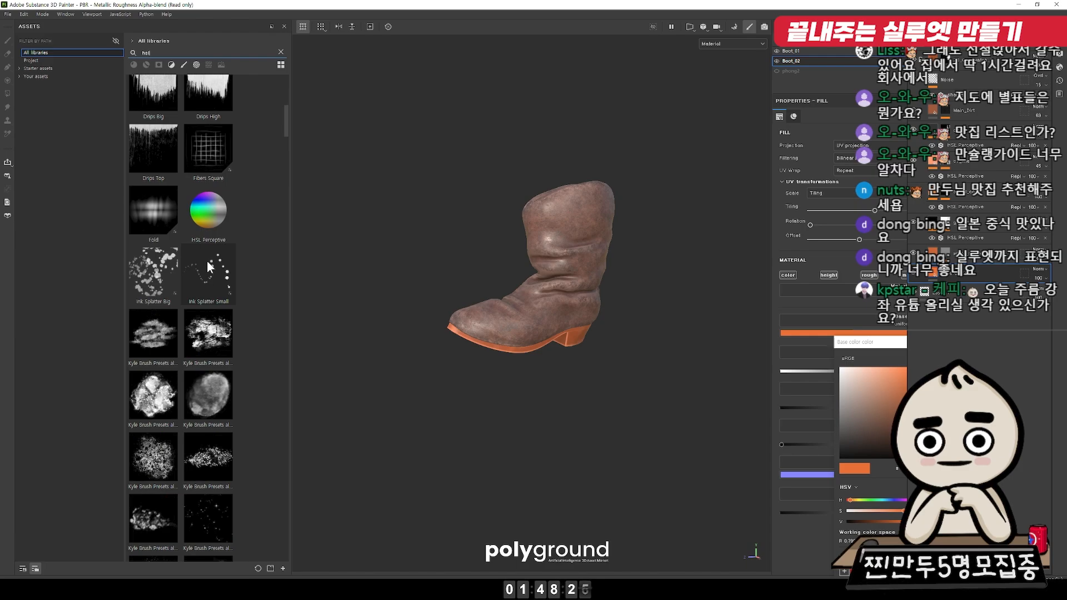
pyautogui.moveTo(962, 183); pyautogui.dragTo(964, 155)
# Step: Lower the saturation and lightness of the new HSL Perceptive filter to turn the orange sole brown
pyautogui.keyDown('alt'); pyautogui.moveTo(721, 257); pyautogui.dragTo(682, 225); pyautogui.keyUp('alt')
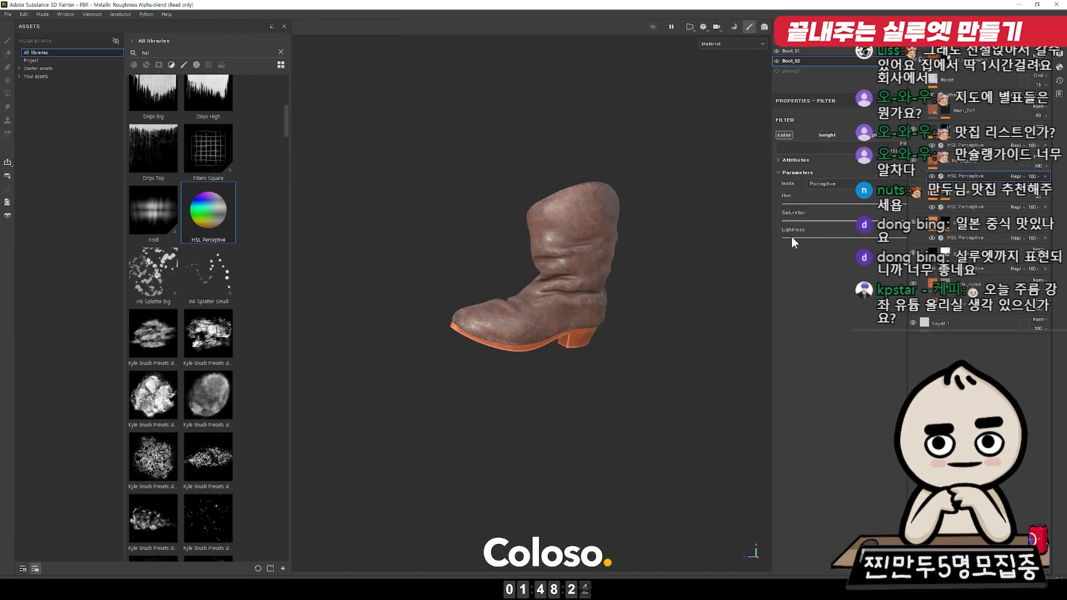
pyautogui.moveTo(771, 261); pyautogui.dragTo(726, 261)
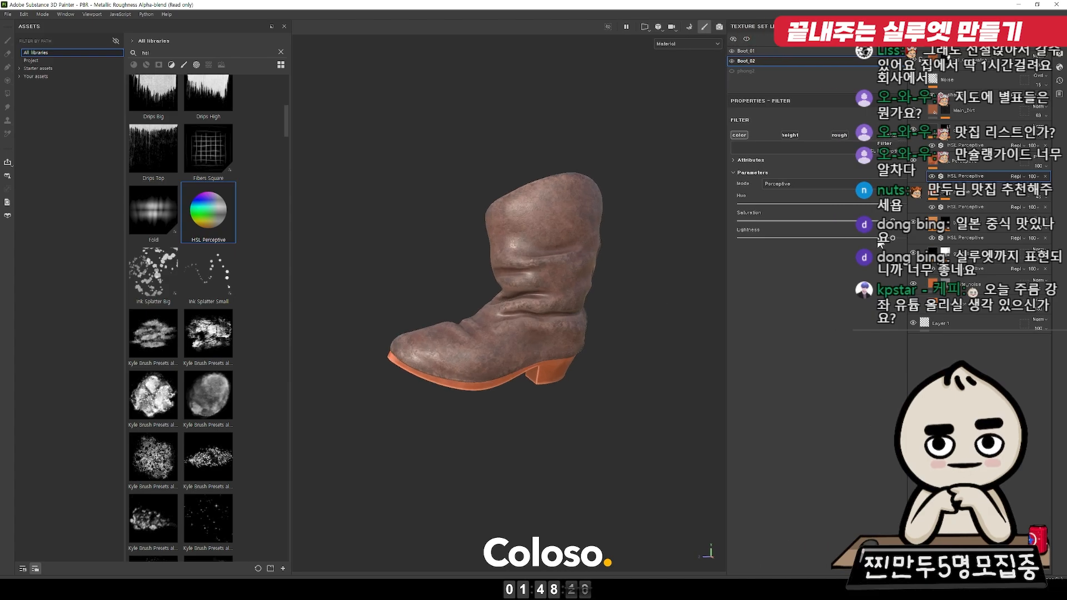
pyautogui.moveTo(815, 233); pyautogui.dragTo(840, 236)
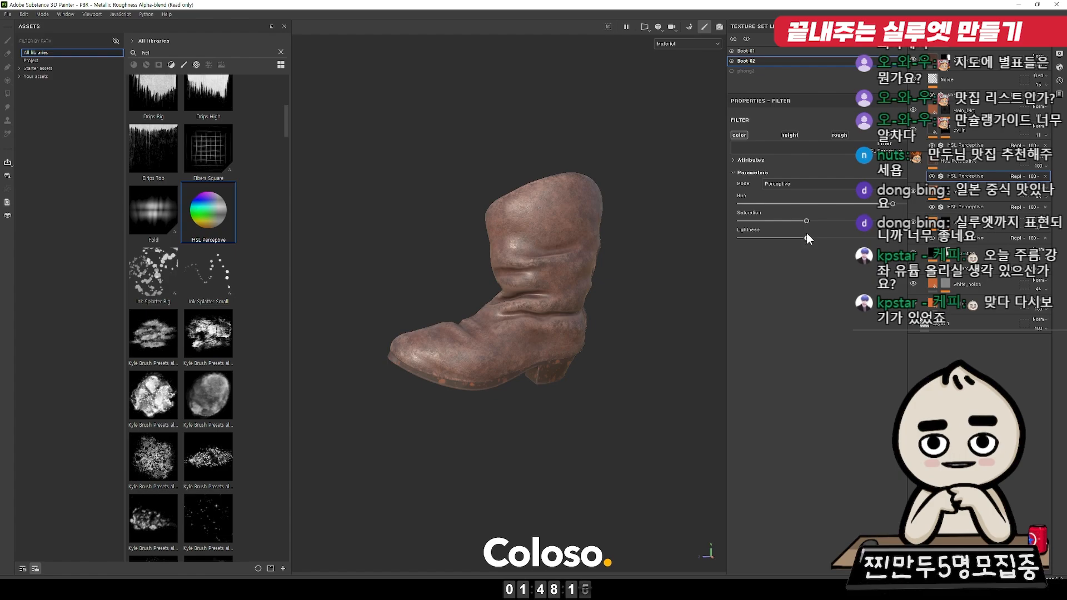
pyautogui.keyDown('alt'); pyautogui.moveTo(550, 244); pyautogui.dragTo(533, 272); pyautogui.keyUp('alt')
# Step: Move the HSL Perceptive layer above Main_Dirt and collapse the sole's material folder
pyautogui.moveTo(957, 162); pyautogui.dragTo(967, 103)
pyautogui.moveTo(558, 214)
pyautogui.keyDown('alt'); pyautogui.mouseDown()
pyautogui.moveTo(534, 214)
pyautogui.moveTo(507, 183)
pyautogui.moveTo(591, 270)
pyautogui.mouseUp(); pyautogui.keyUp('alt')
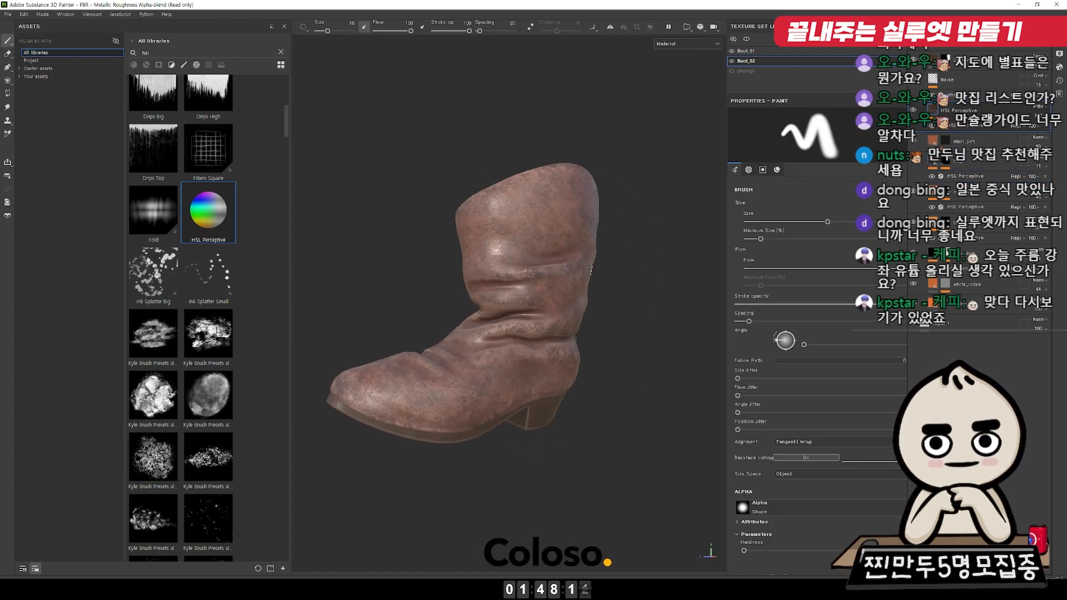
pyautogui.keyDown('shift'); pyautogui.moveTo(504, 283); pyautogui.dragTo(616, 274, button='right'); pyautogui.keyUp('shift')
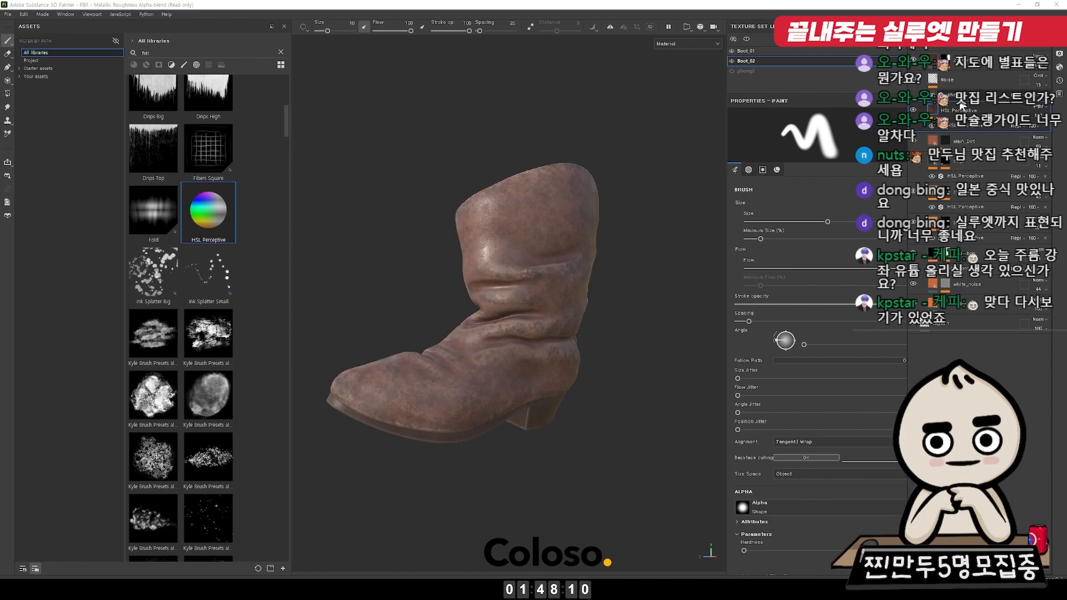
pyautogui.click(925, 63)
pyautogui.click(927, 66)
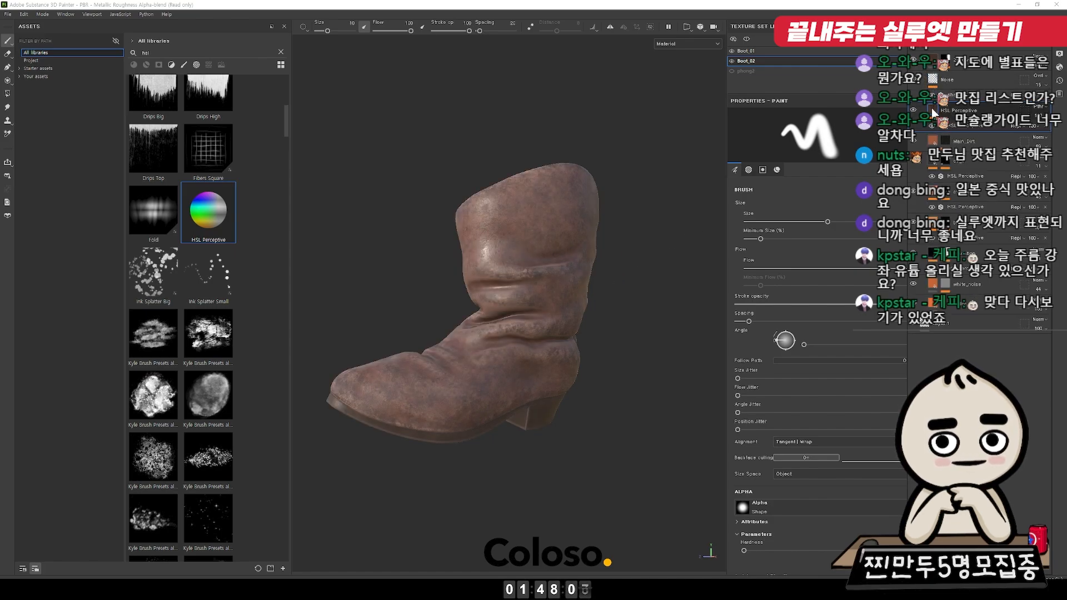
pyautogui.click(928, 65)
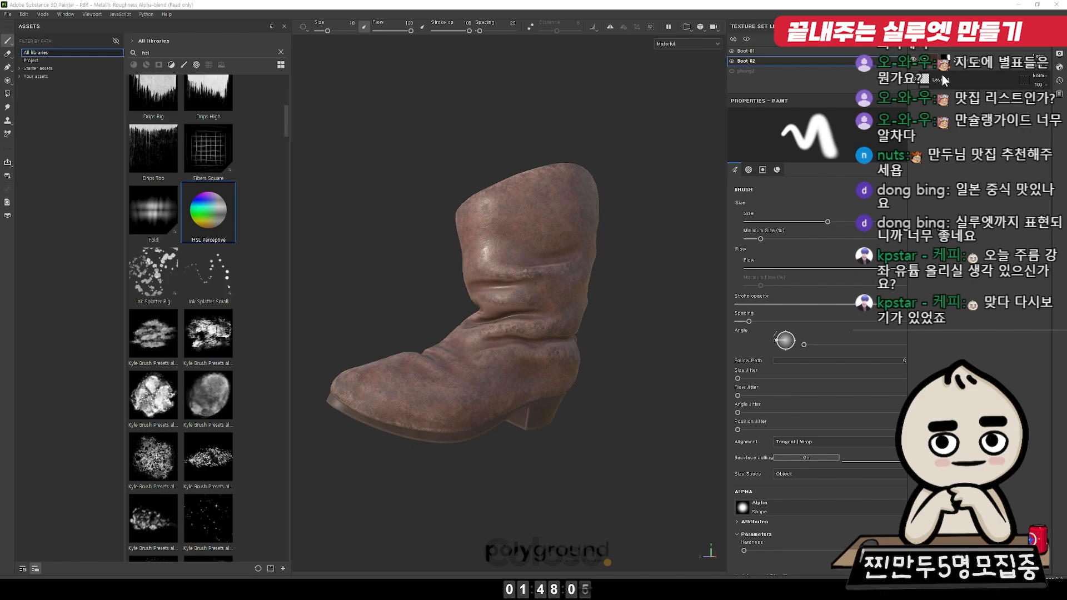
# Step: Switch to the Boot_01 texture set, inspect its leather up close and hide the leather layers
pyautogui.click(730, 51)
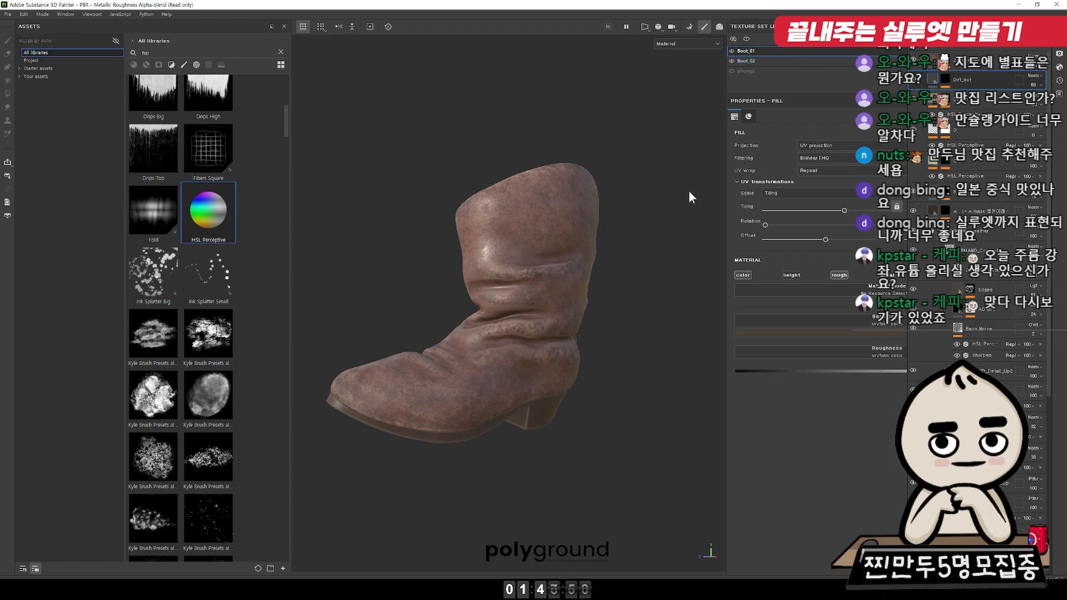
pyautogui.scroll(-2, 575, 236)
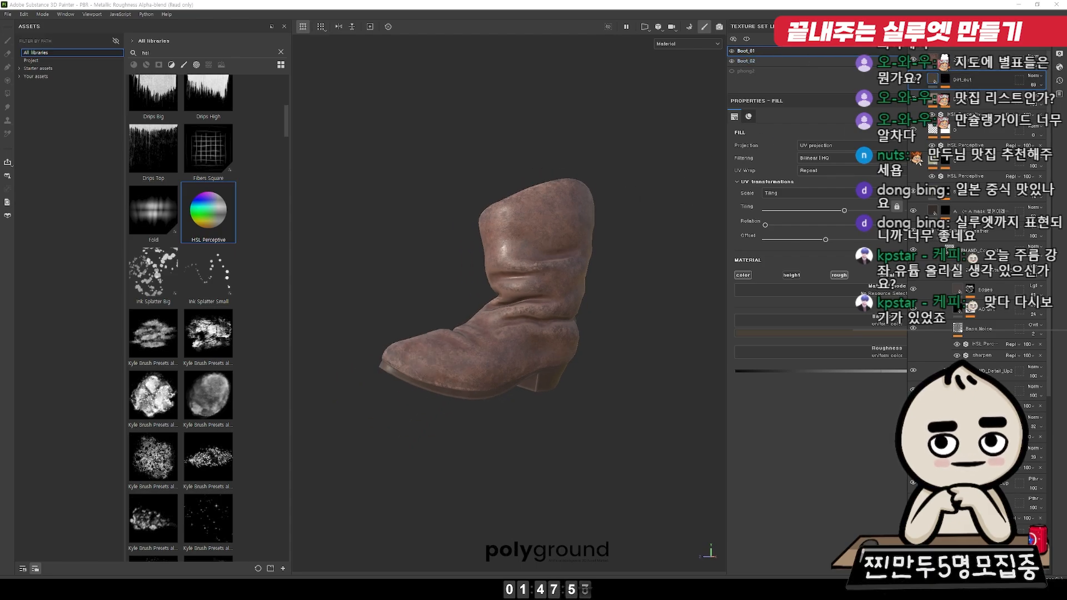
pyautogui.scroll(-2, 952, 172)
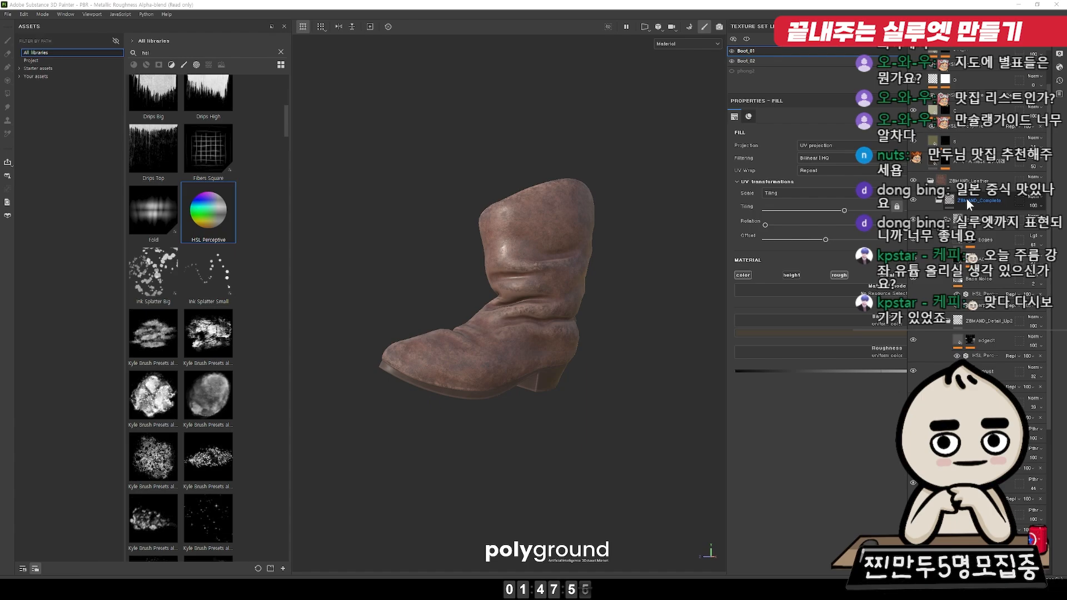
pyautogui.scroll(8, 622, 274)
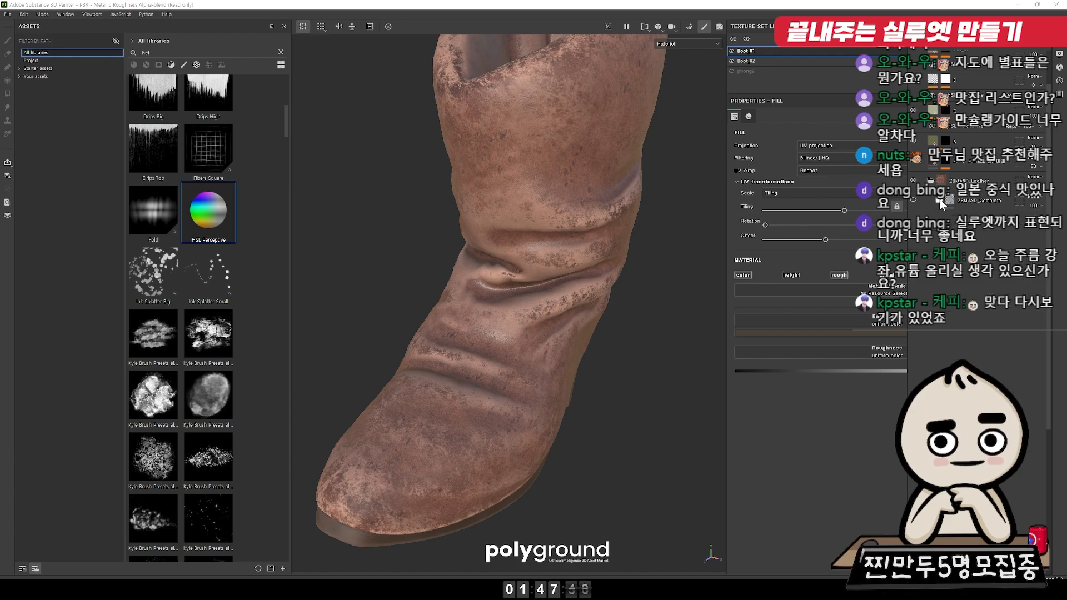
pyautogui.scroll(2, 948, 212)
pyautogui.keyDown('alt'); pyautogui.moveTo(556, 252); pyautogui.dragTo(580, 252); pyautogui.keyUp('alt')
pyautogui.click(913, 250)
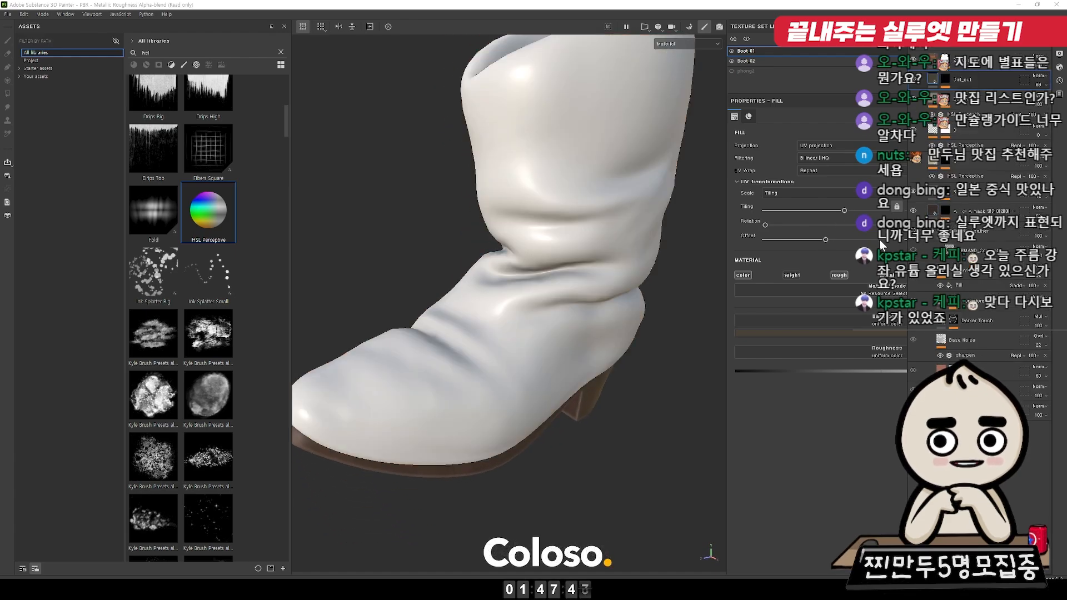
# Step: List the smart materials from Starter assets and delete the existing leather material from the Boot_01 layer stack
pyautogui.click(38, 67)
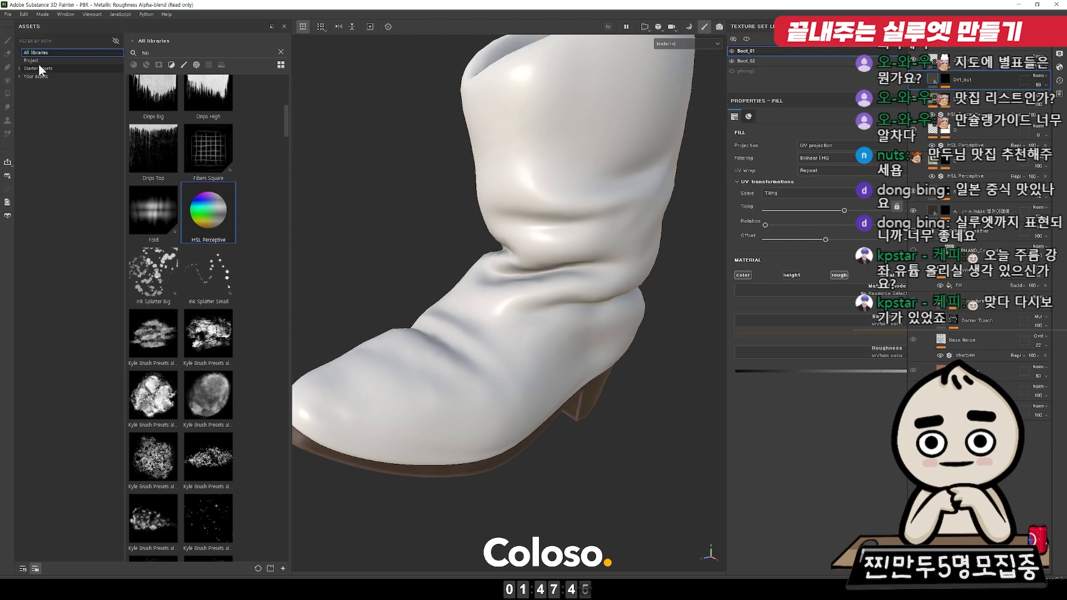
pyautogui.click(145, 64)
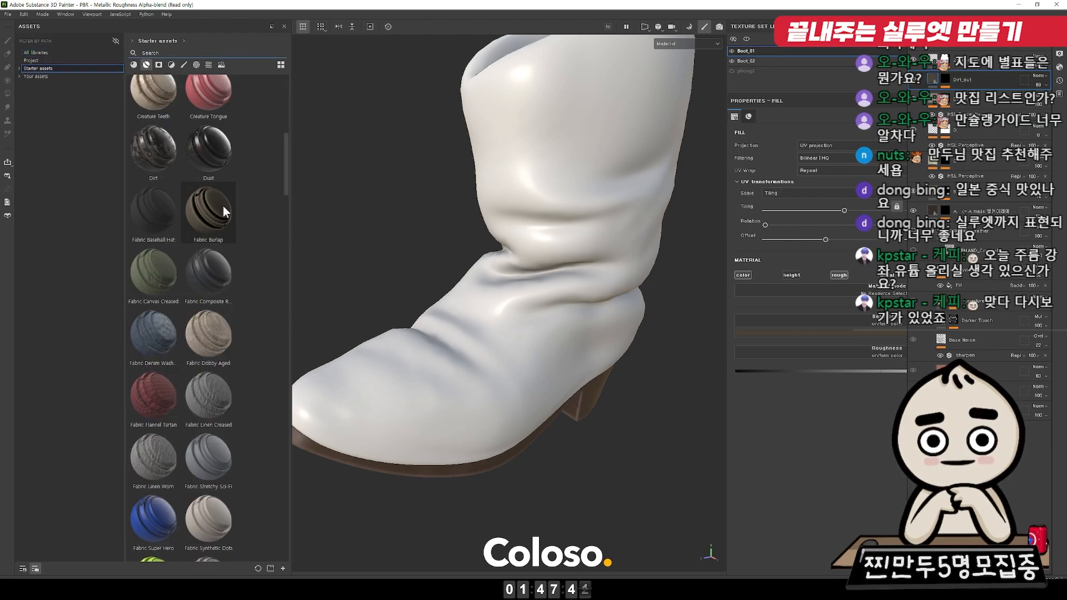
pyautogui.scroll(-3, 223, 206)
pyautogui.press('Delete')
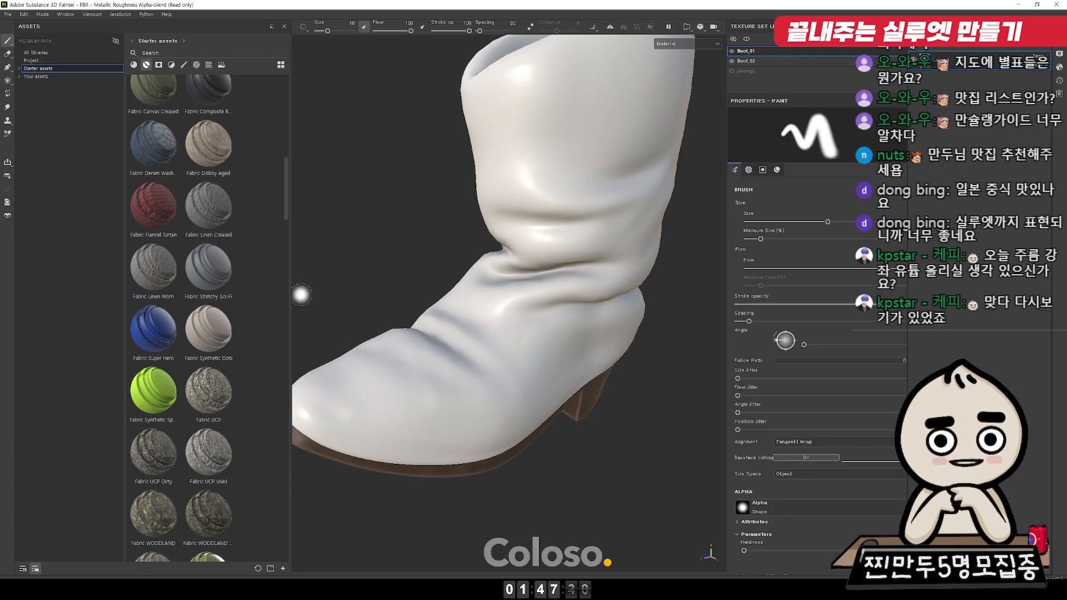
# Step: Find the Leather Stylized smart material among the starter assets and apply it to the boot's upper
pyautogui.scroll(-9, 214, 387)
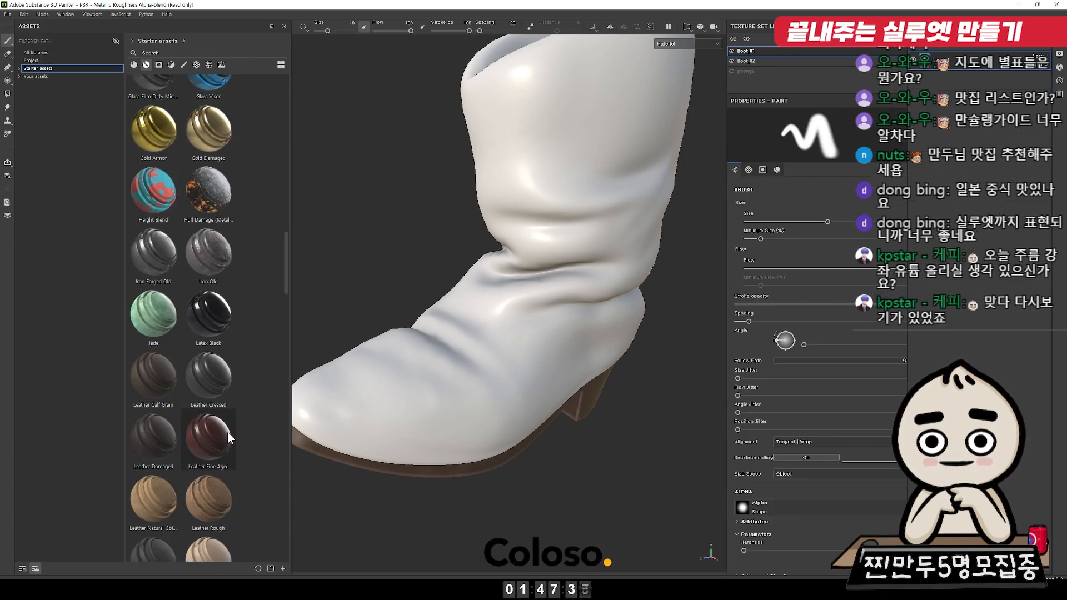
pyautogui.scroll(-8, 178, 441)
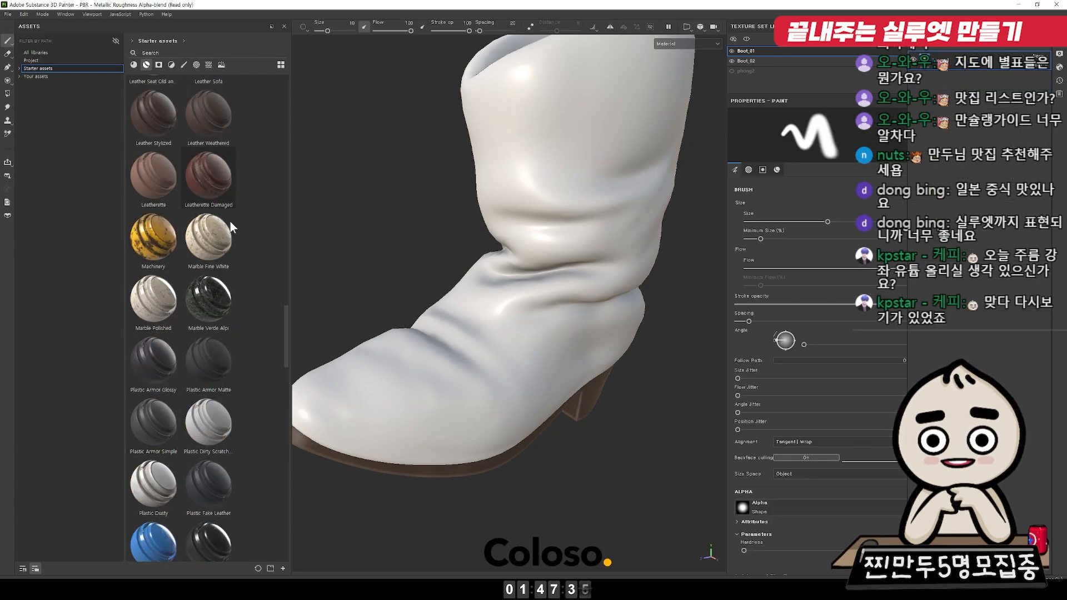
pyautogui.scroll(8, 197, 351)
pyautogui.scroll(-5, 190, 289)
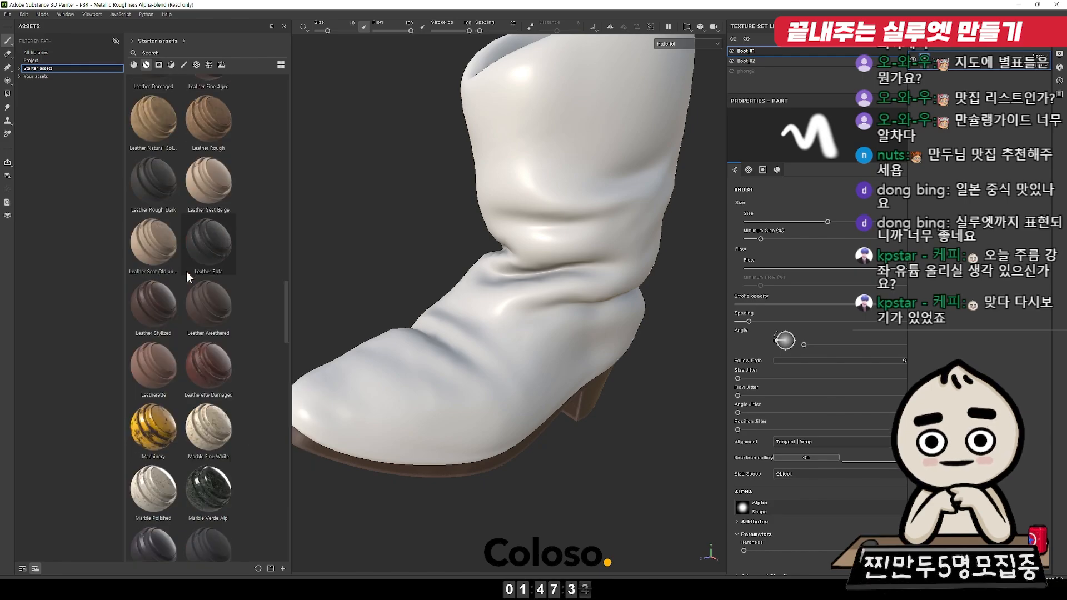
pyautogui.moveTo(148, 302); pyautogui.dragTo(613, 236)
pyautogui.keyDown('alt'); pyautogui.moveTo(655, 263); pyautogui.dragTo(629, 249); pyautogui.keyUp('alt')
pyautogui.moveTo(629, 249)
pyautogui.keyDown('shift'); pyautogui.mouseDown(button='right')
pyautogui.moveTo(572, 252)
pyautogui.moveTo(640, 244)
pyautogui.mouseUp(button='right'); pyautogui.keyUp('shift')
# Step: Check the Base Noise layer inside the expanded Leather Stylized folder and reduce its opacity
pyautogui.click(924, 59)
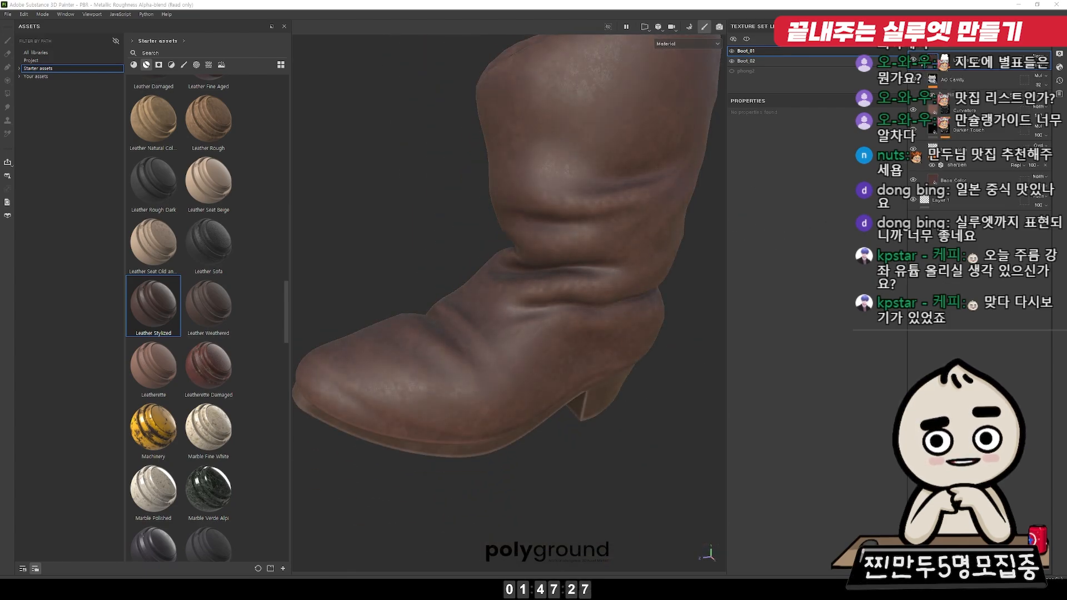
pyautogui.click(912, 149)
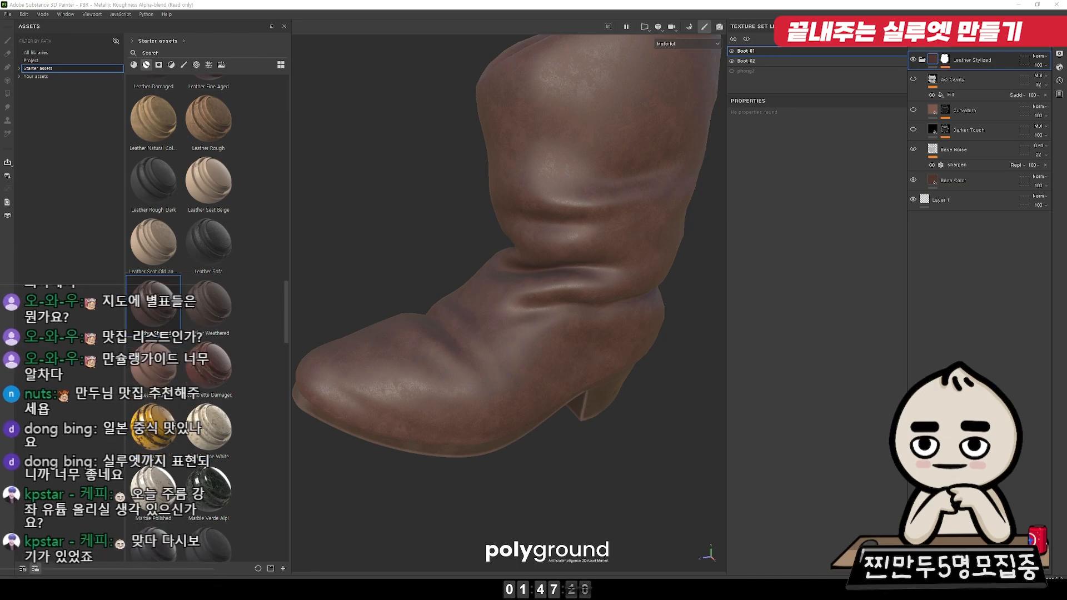
pyautogui.click(1032, 150)
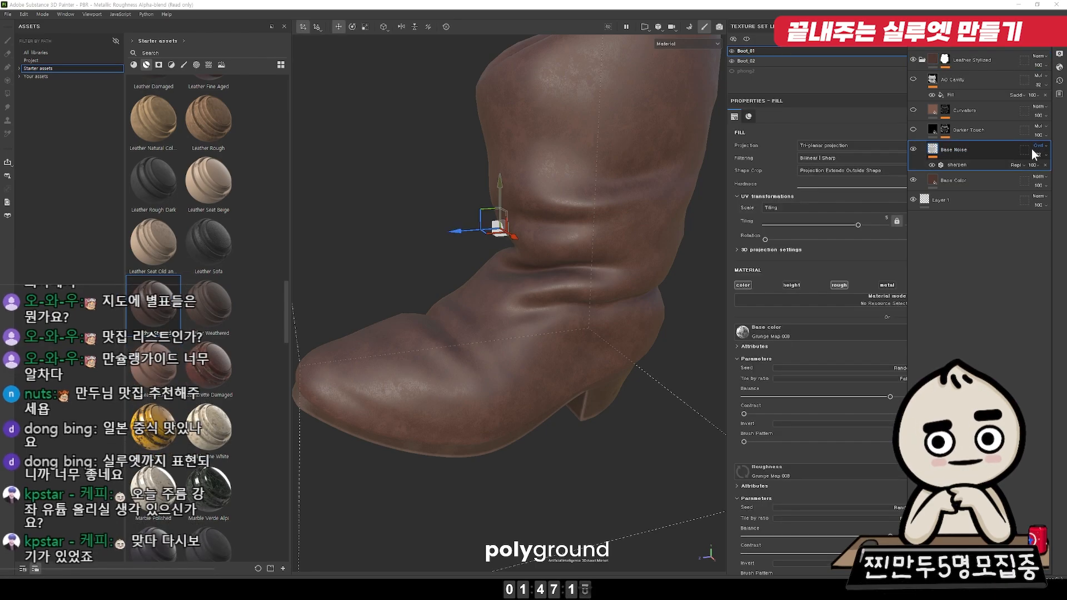
pyautogui.moveTo(1048, 168); pyautogui.dragTo(1027, 177)
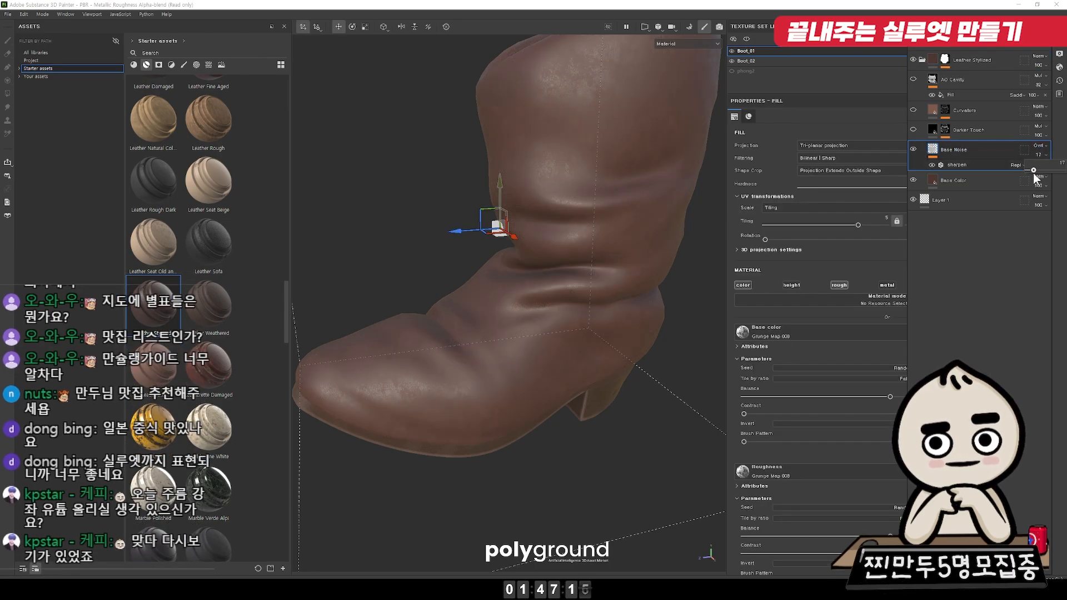
# Step: Show the Darker Touch and Curvature layers, select Curvature and move the layer stack aside to uncover its fill properties
pyautogui.click(913, 128)
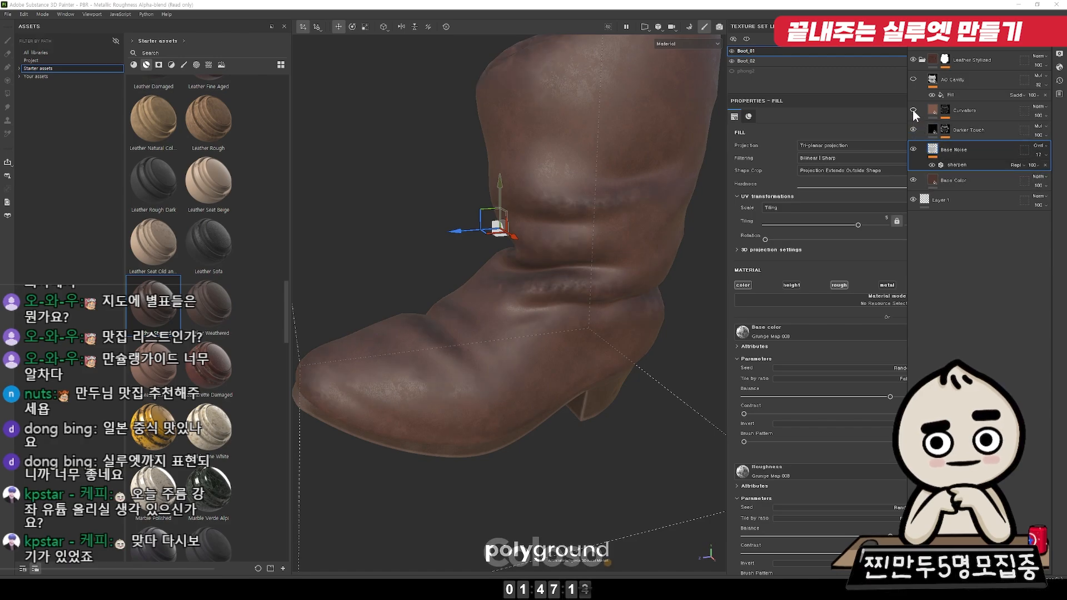
pyautogui.click(913, 109)
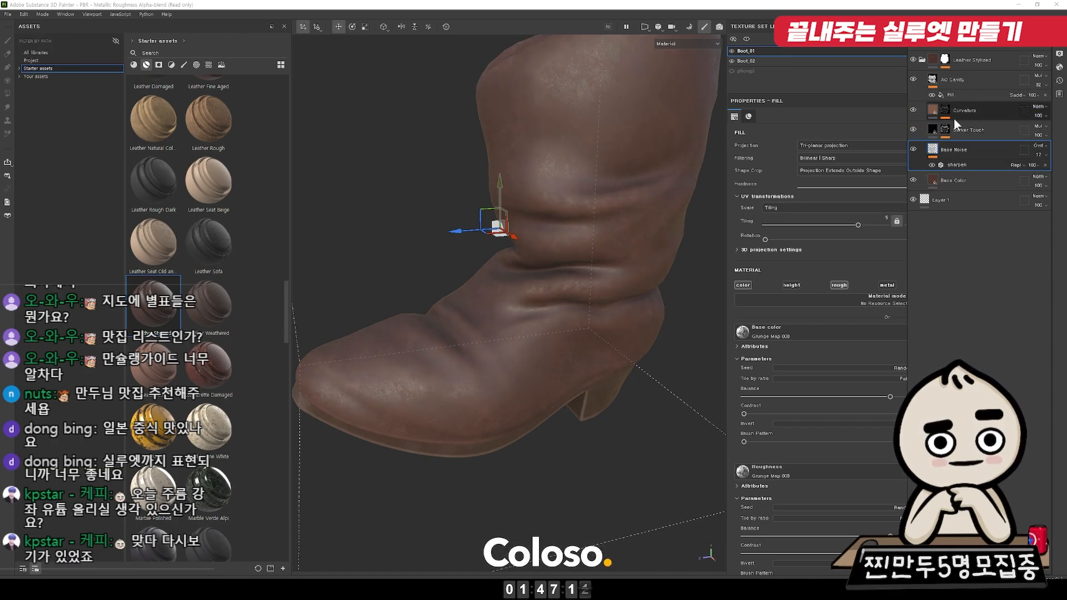
pyautogui.click(969, 110)
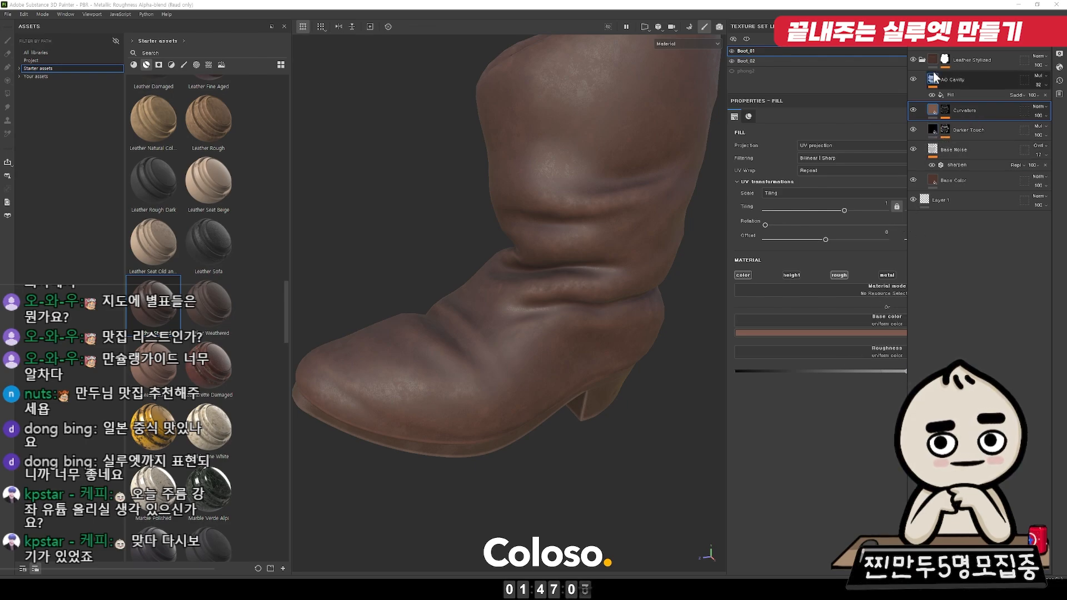
pyautogui.moveTo(952, 24); pyautogui.dragTo(1047, 183)
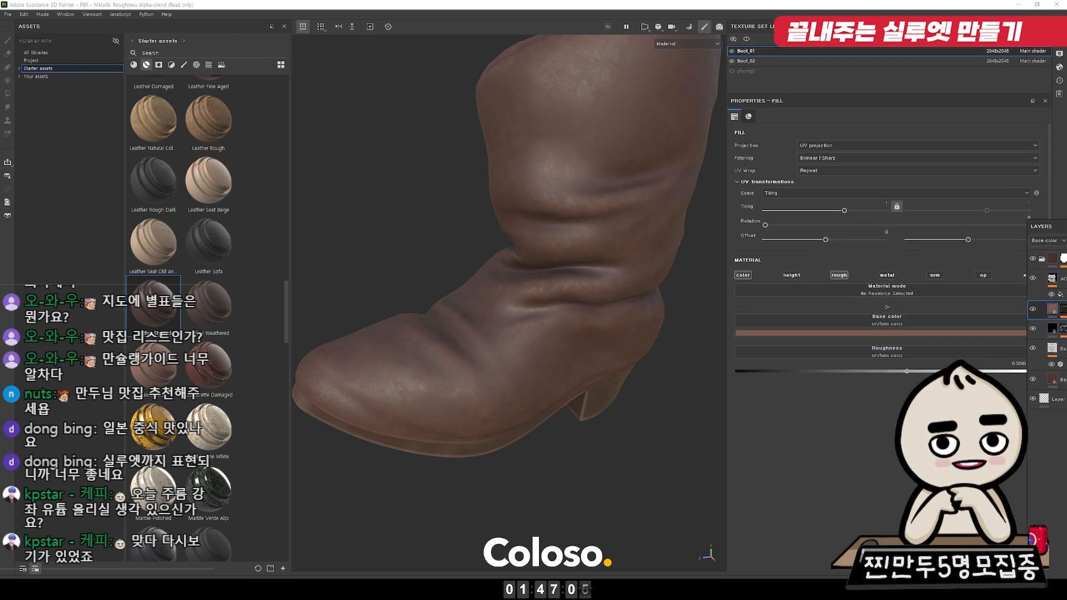
# Step: Widen the Layers panel and place it beside the fill properties so the full layer stack can be read
pyautogui.moveTo(1066, 65); pyautogui.dragTo(998, 205)
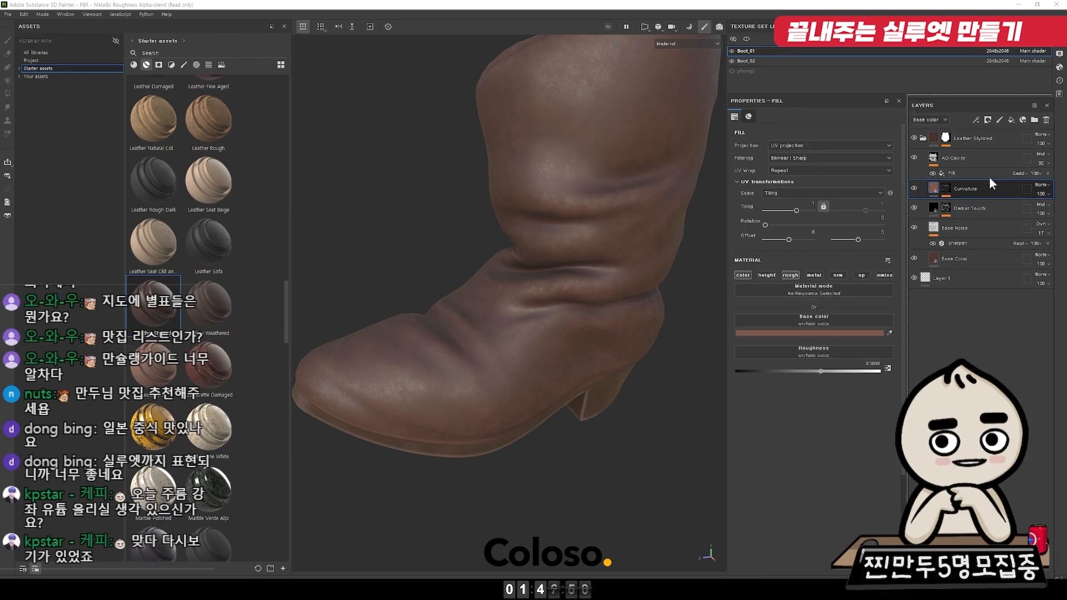
pyautogui.moveTo(782, 26); pyautogui.dragTo(800, 72)
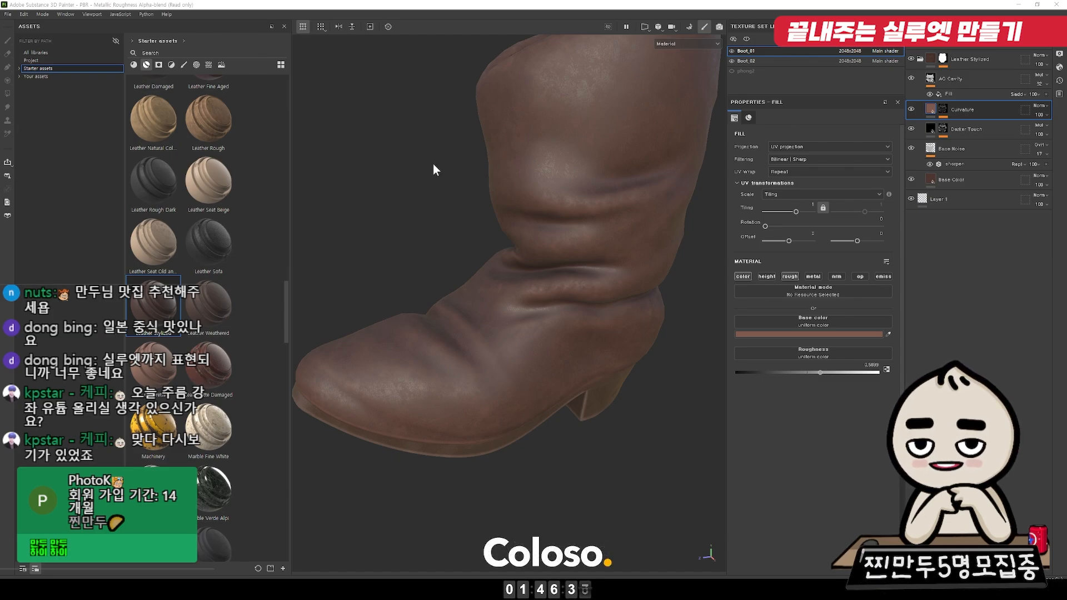
# Step: Lighten the Curvature layer's base color to a pale pinkish brown
pyautogui.click(821, 333)
pyautogui.click(870, 410)
pyautogui.moveTo(870, 409); pyautogui.dragTo(870, 395)
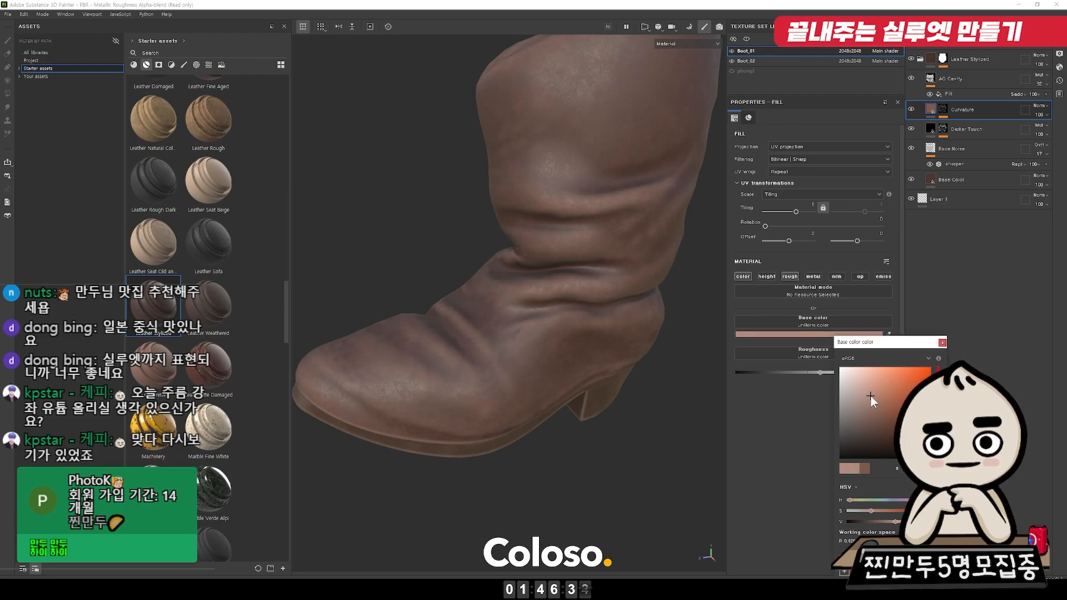
pyautogui.click(941, 343)
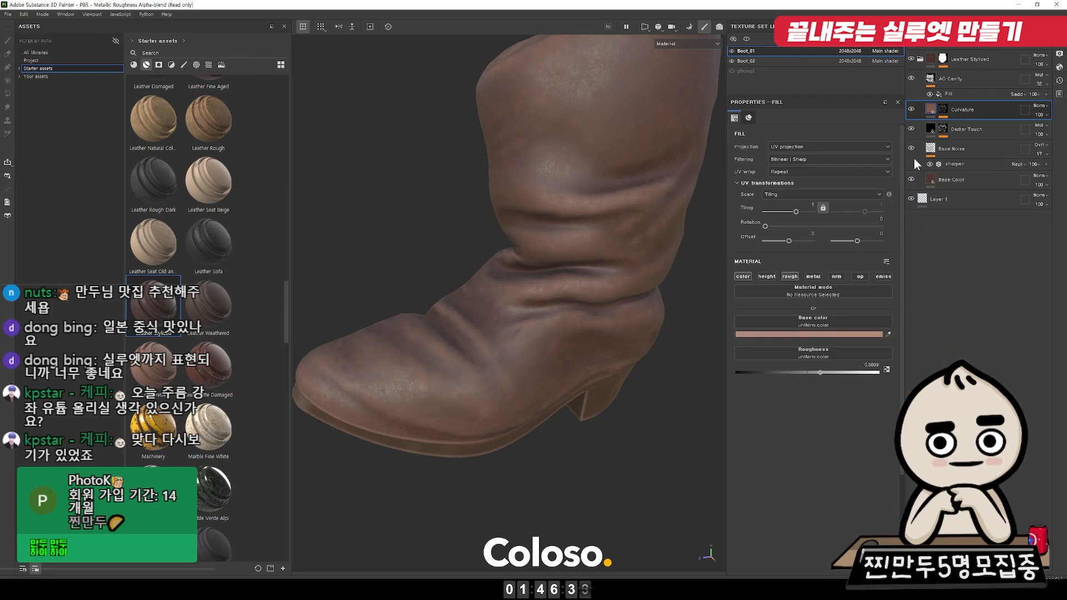
# Step: Lower the opacity of the AO Cavity layer
pyautogui.click(911, 76)
pyautogui.click(1040, 84)
pyautogui.click(1040, 98)
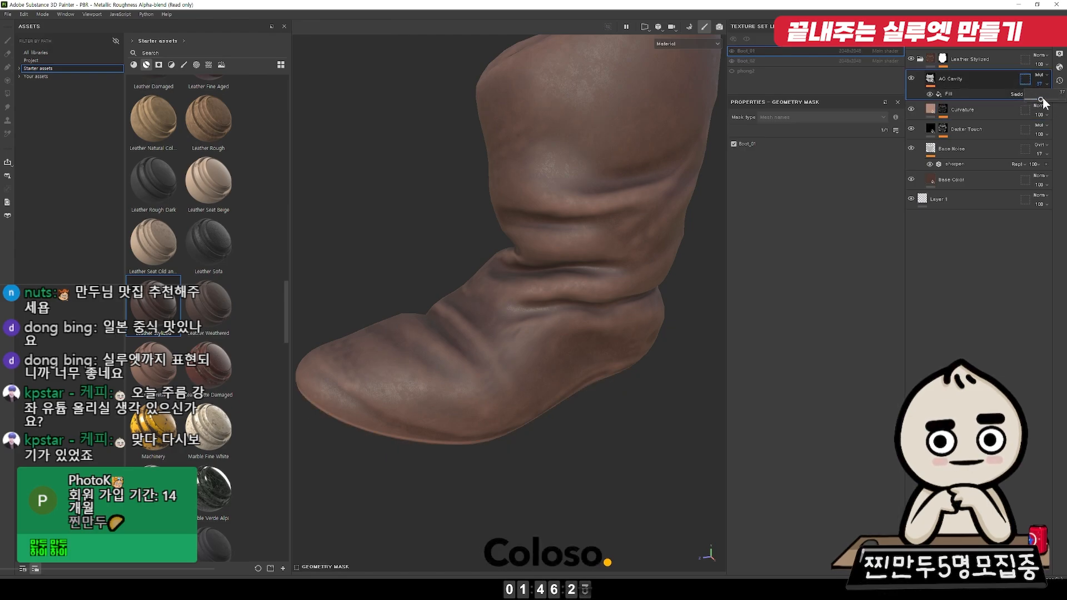
pyautogui.moveTo(1040, 99)
pyautogui.mouseDown()
pyautogui.moveTo(1064, 99)
pyautogui.moveTo(1035, 99)
pyautogui.mouseUp()
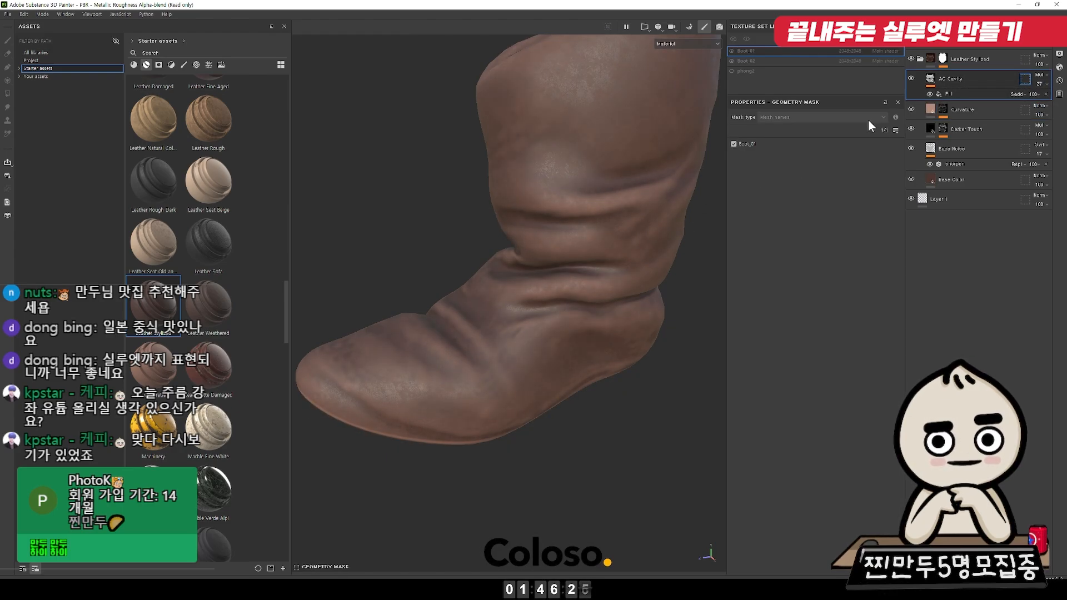
# Step: Add a fill layer directly above Base Color and set its base color to pure red
pyautogui.click(948, 146)
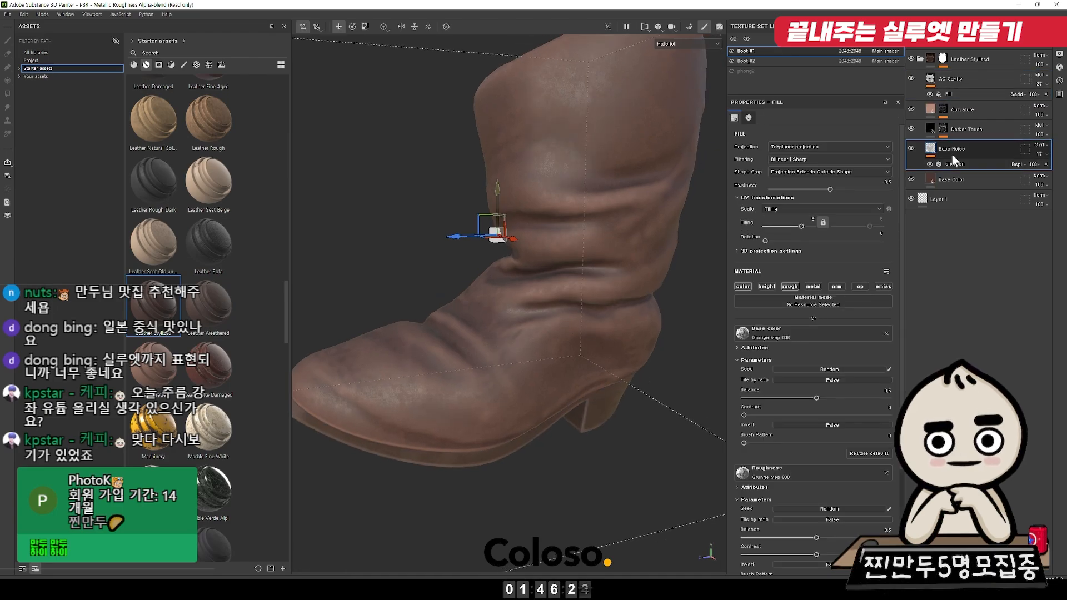
pyautogui.click(969, 178)
pyautogui.click(1012, 37)
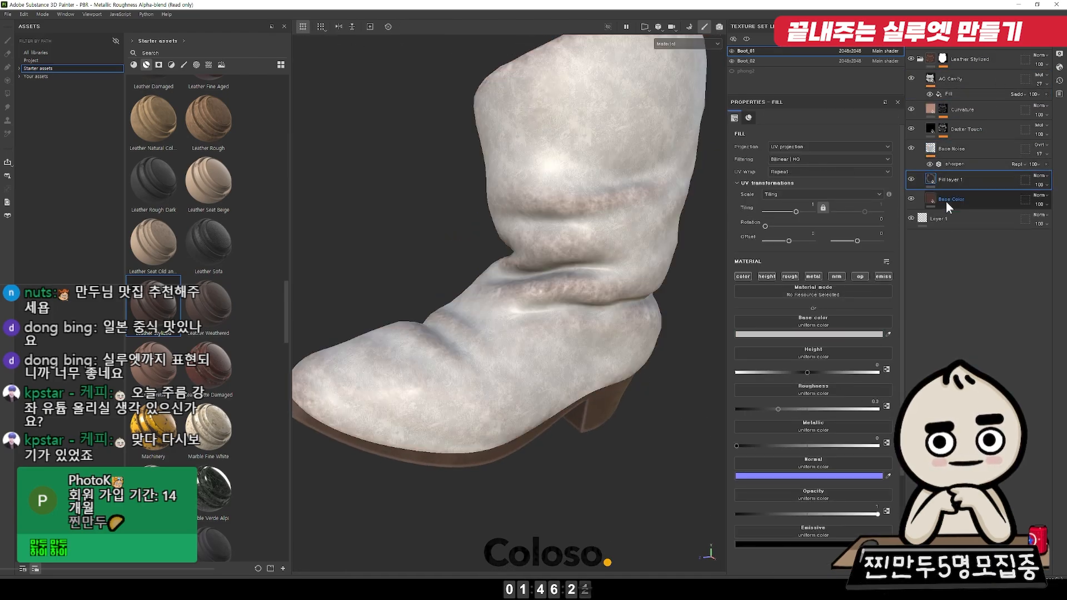
pyautogui.click(825, 335)
pyautogui.click(955, 332)
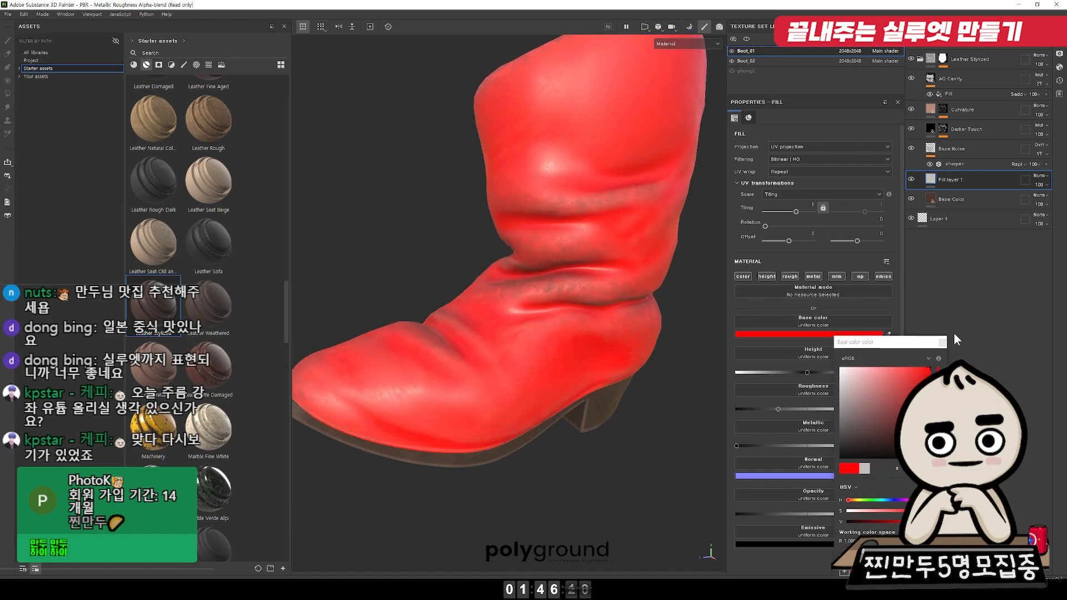
# Step: Give the red fill layer a black mask and add a Mask Editor generator to it
pyautogui.rightClick(955, 185)
pyautogui.click(962, 199)
pyautogui.rightClick(949, 178)
pyautogui.click(970, 445)
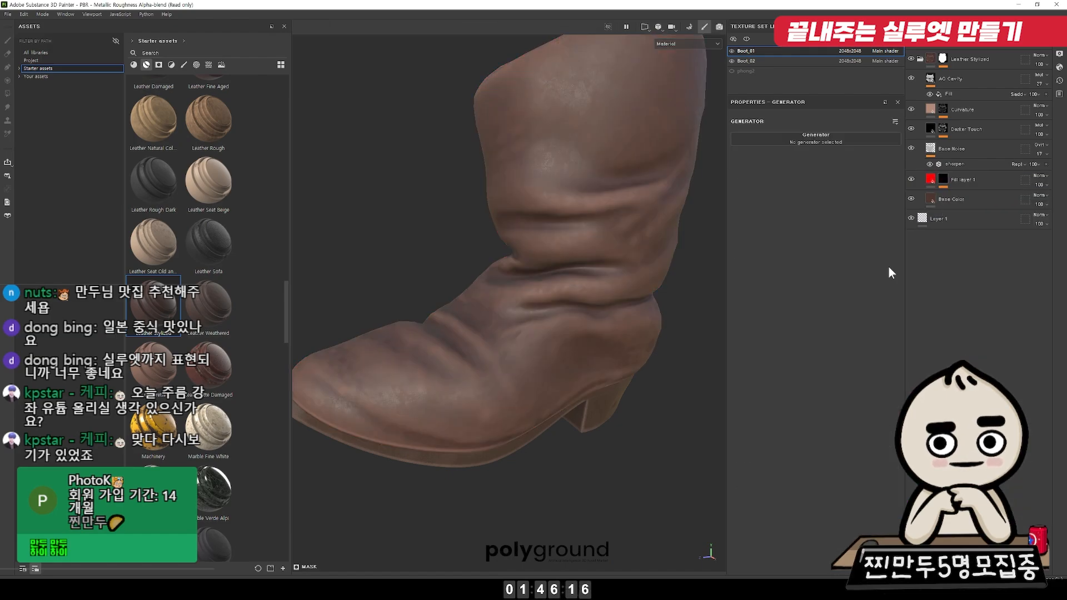
pyautogui.click(853, 140)
pyautogui.scroll(-1, 889, 228)
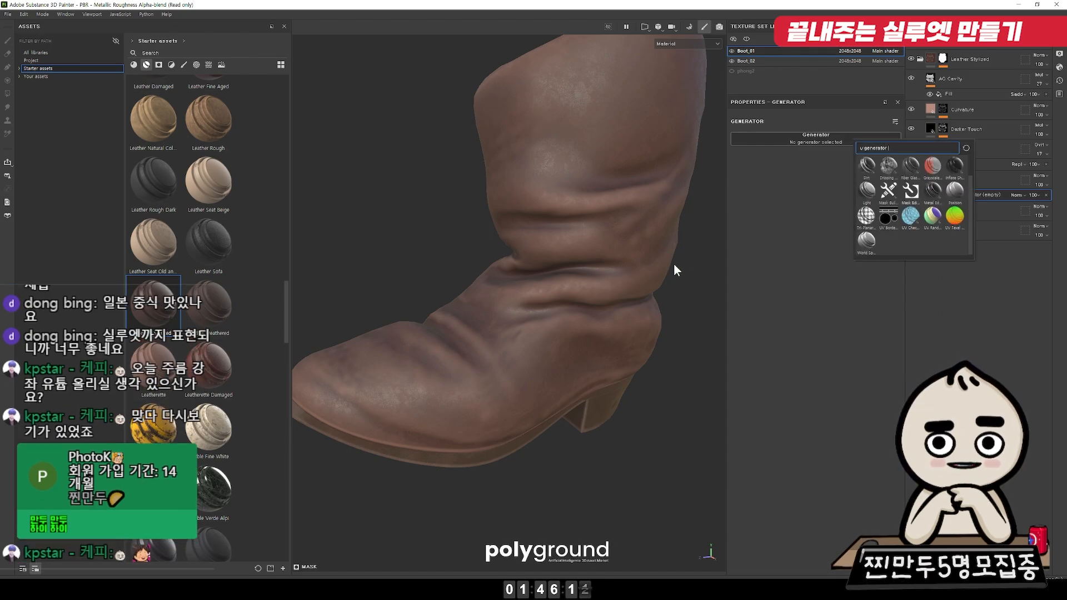
pyautogui.click(889, 191)
# Step: Invert the Mask Editor generator and set its Global Balance to about 0.78 so the red covers the recessed folds
pyautogui.moveTo(810, 204)
pyautogui.mouseDown()
pyautogui.moveTo(785, 204)
pyautogui.moveTo(811, 204)
pyautogui.mouseUp()
pyautogui.click(832, 172)
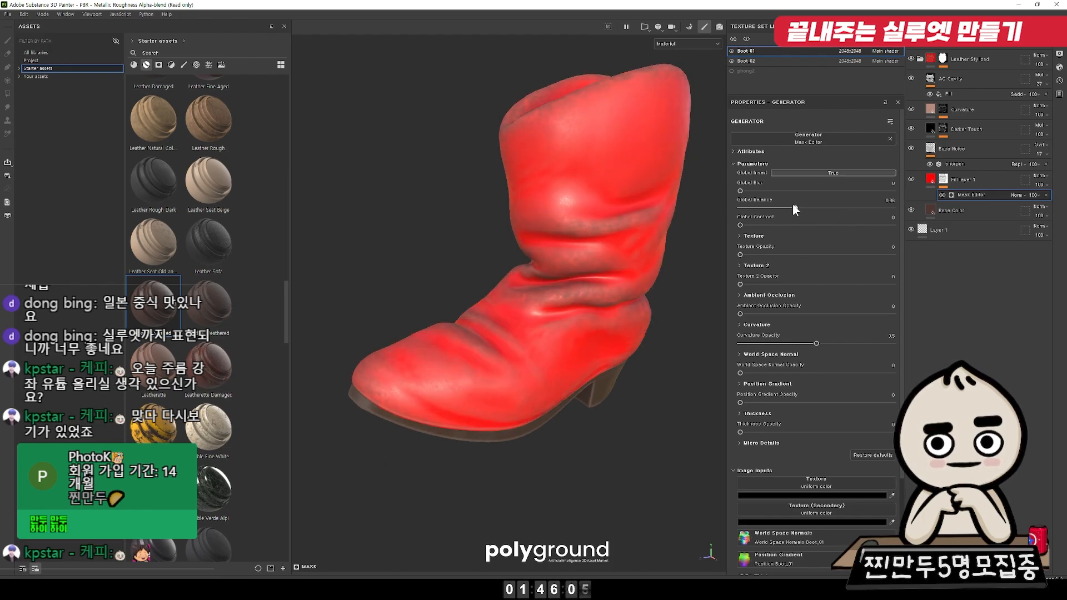
pyautogui.moveTo(807, 206); pyautogui.dragTo(860, 208)
pyautogui.moveTo(604, 244)
pyautogui.keyDown('alt'); pyautogui.mouseDown()
pyautogui.moveTo(611, 234)
pyautogui.moveTo(599, 224)
pyautogui.mouseUp(); pyautogui.keyUp('alt')
pyautogui.keyDown('alt'); pyautogui.moveTo(571, 254); pyautogui.dragTo(598, 211, button='middle'); pyautogui.keyUp('alt')
pyautogui.scroll(2, 598, 211)
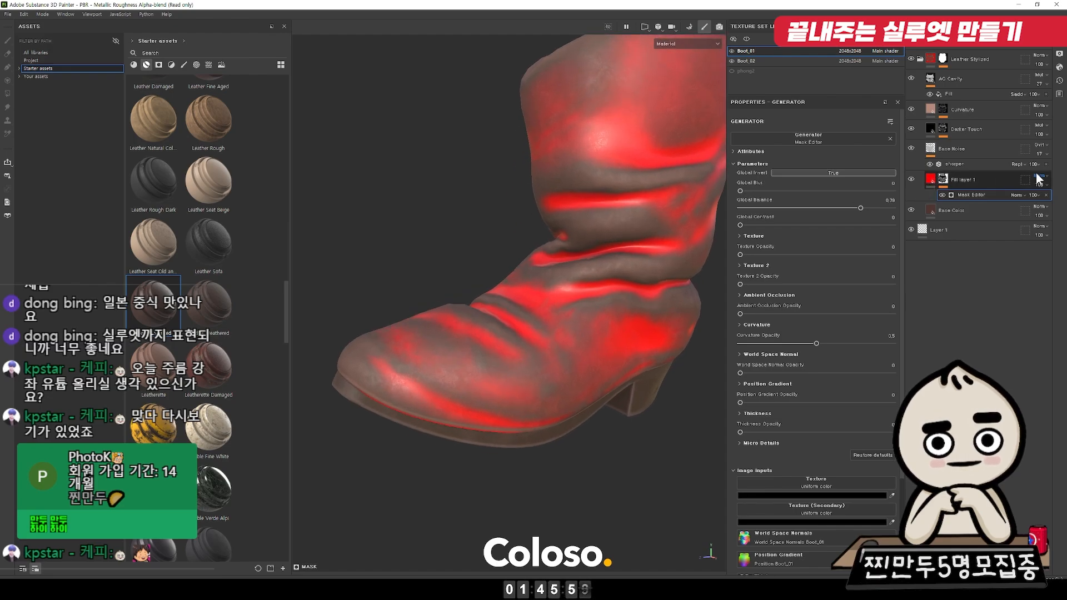
# Step: Replace the fill layer's red with a color sampled from the boot, adjusted to a dark muted brown
pyautogui.click(926, 181)
pyautogui.click(887, 333)
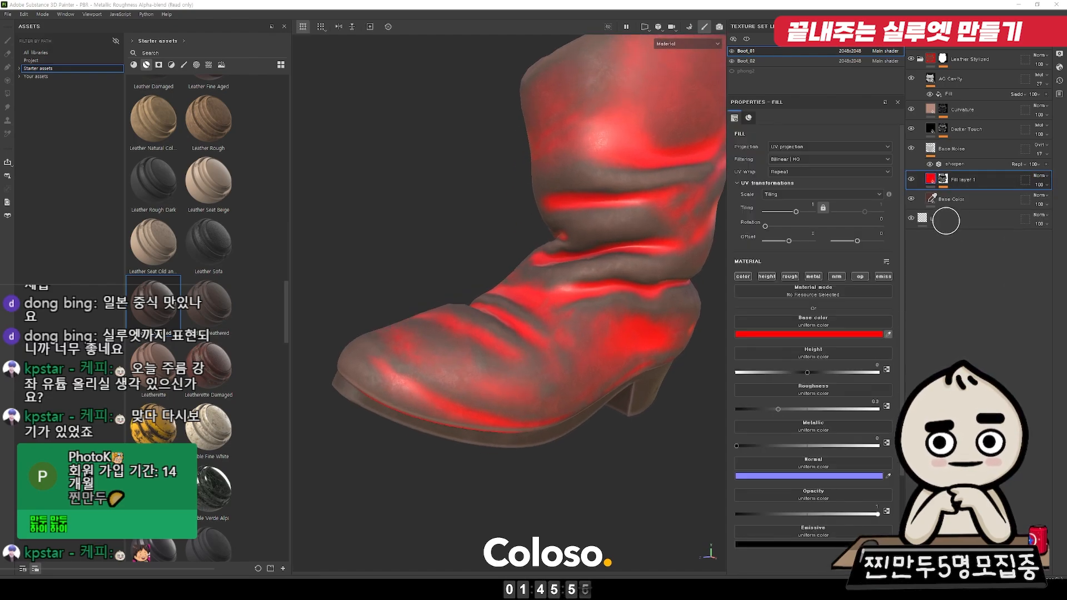
pyautogui.click(632, 248)
pyautogui.click(800, 333)
pyautogui.moveTo(875, 408); pyautogui.dragTo(852, 436)
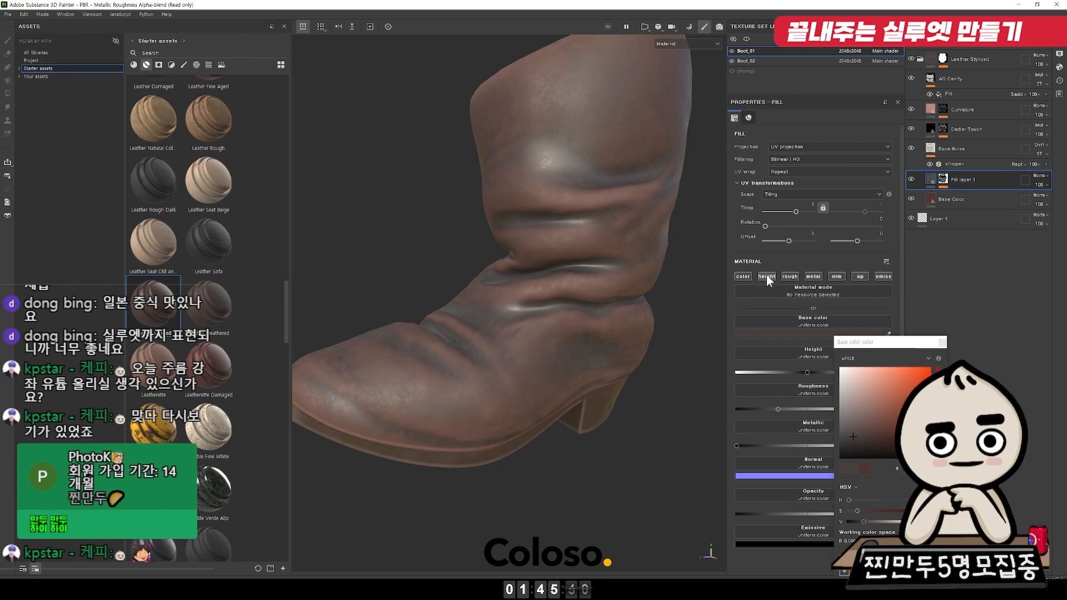
# Step: Limit the fill layer to the color and roughness channels and set its roughness to about 0.77
pyautogui.keyDown('alt'); pyautogui.click(743, 277); pyautogui.keyUp('alt')
pyautogui.keyDown('alt'); pyautogui.click(789, 276); pyautogui.keyUp('alt')
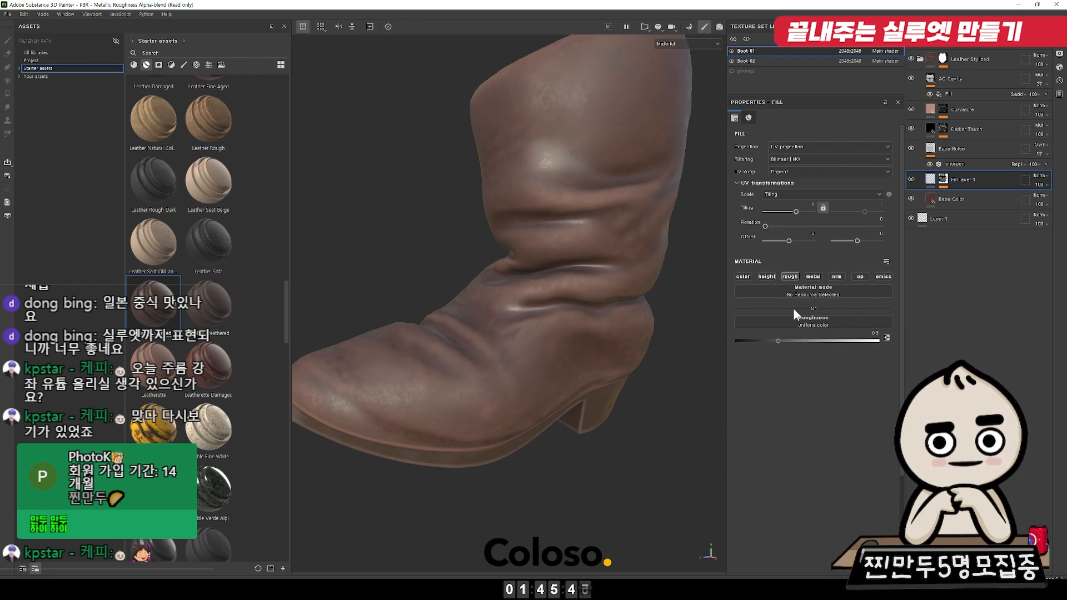
pyautogui.click(743, 276)
pyautogui.moveTo(806, 371); pyautogui.dragTo(846, 371)
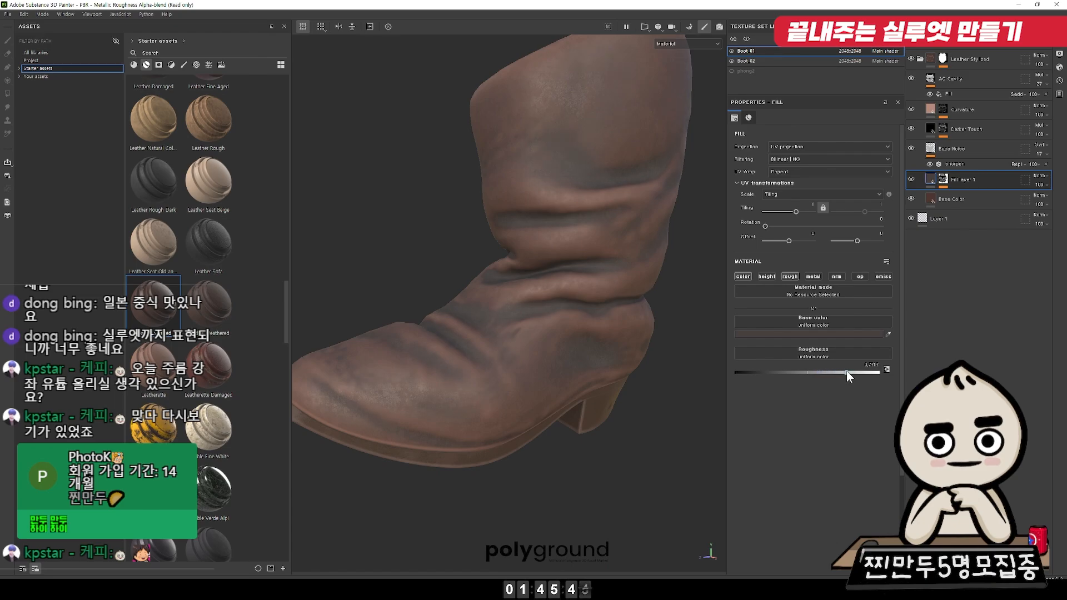
# Step: Set the brown fill layer's blending mode to Multiply and move the layer above Base Noise
pyautogui.click(943, 179)
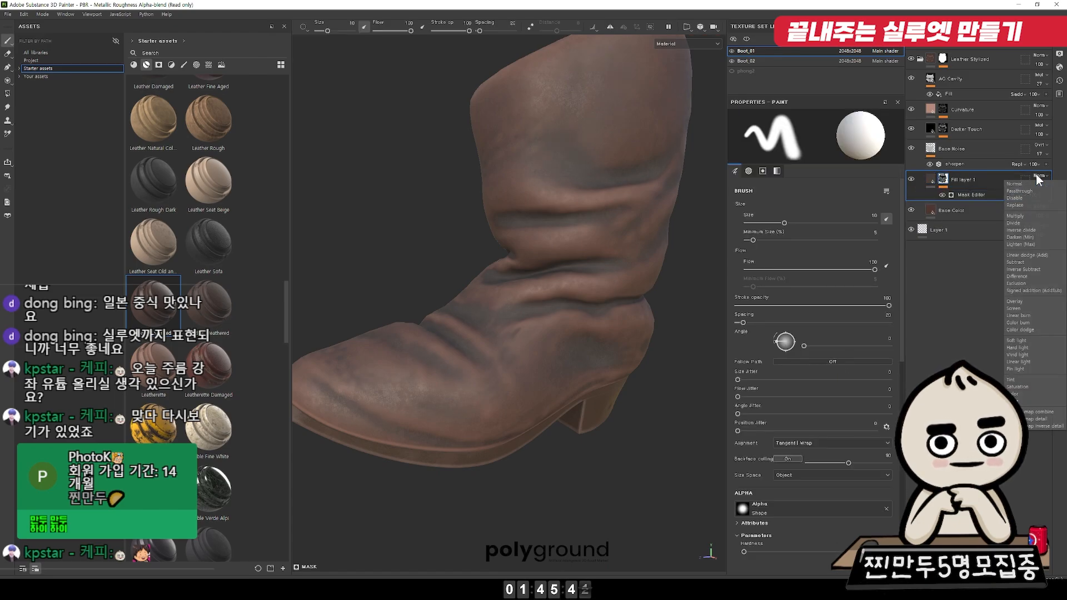
pyautogui.click(1041, 180)
pyautogui.click(1040, 181)
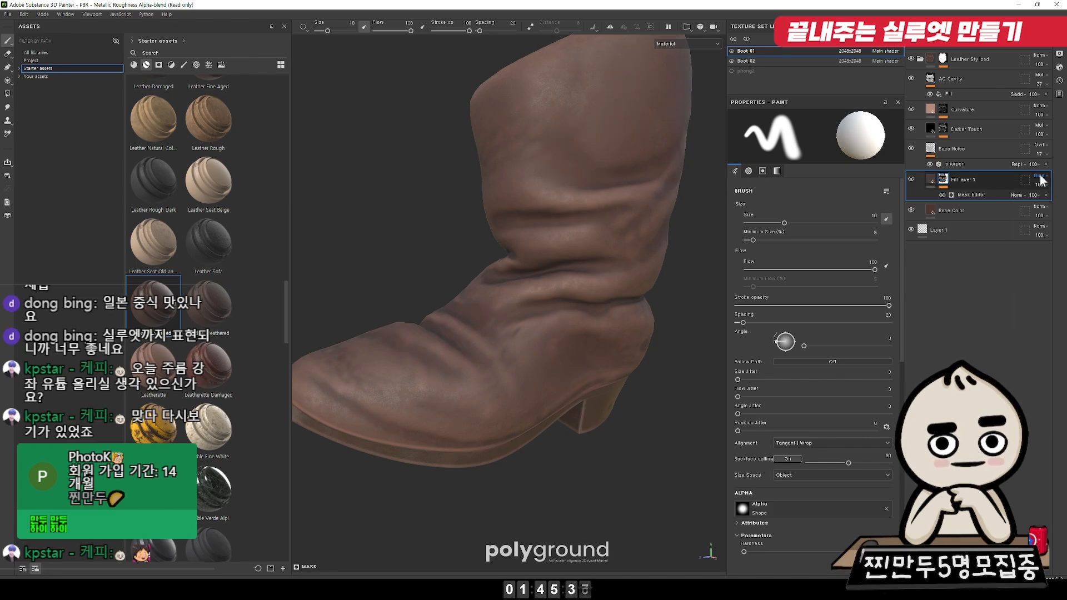
pyautogui.scroll(-2, 1040, 179)
pyautogui.moveTo(949, 189); pyautogui.dragTo(1036, 153)
# Step: Lower the opacity of the Multiply fill layer and check the folds from another angle
pyautogui.click(1042, 170)
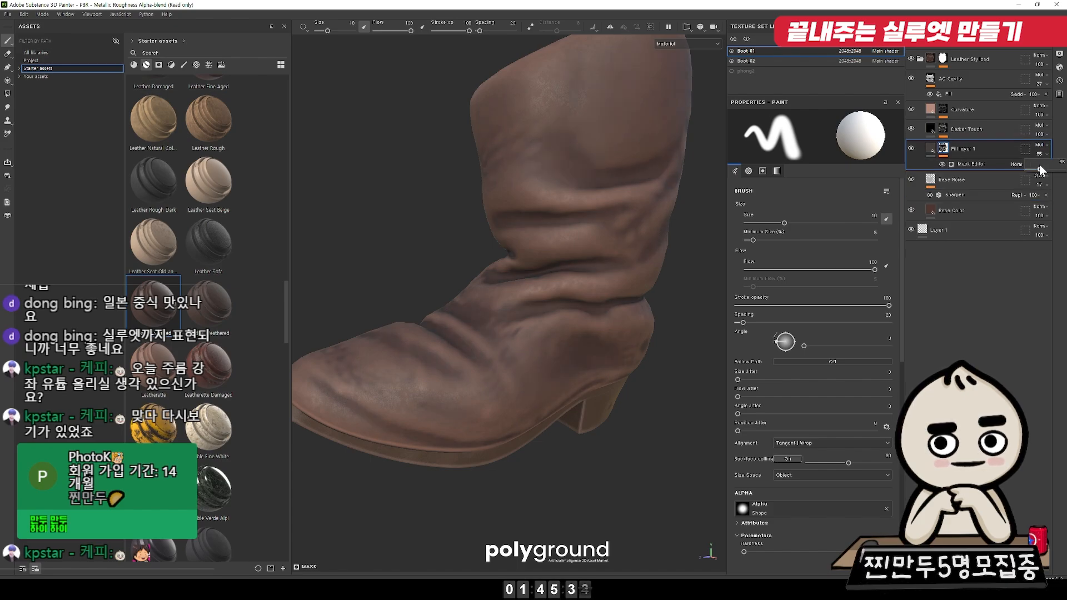
pyautogui.scroll(-5, 547, 233)
pyautogui.keyDown('alt'); pyautogui.moveTo(547, 234); pyautogui.dragTo(692, 312); pyautogui.keyUp('alt')
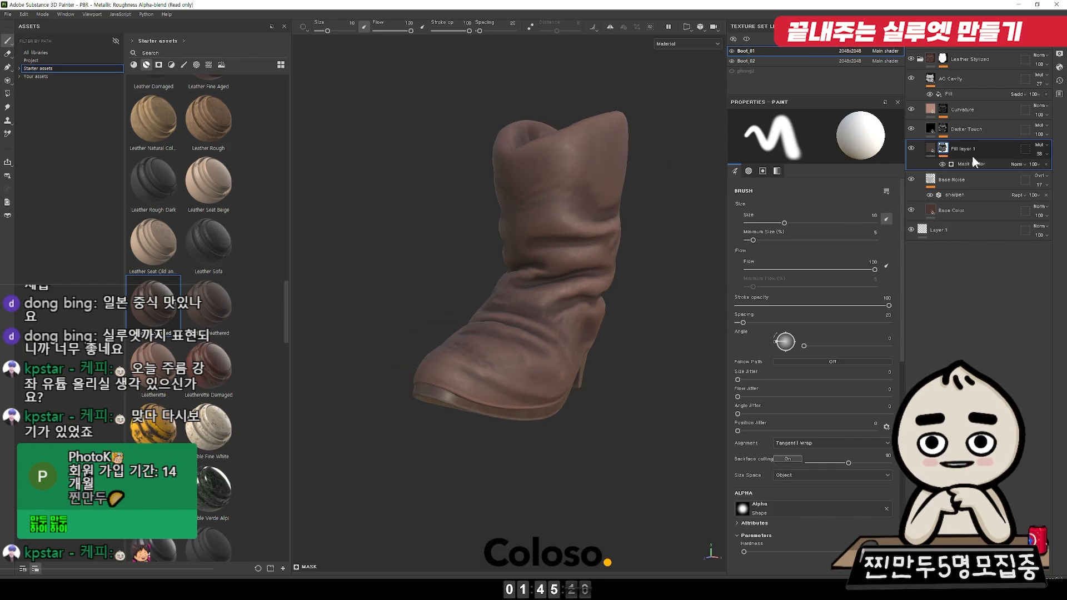
# Step: Add another fill layer above Fill layer 1 and set its base color to a muted olive grey
pyautogui.click(929, 149)
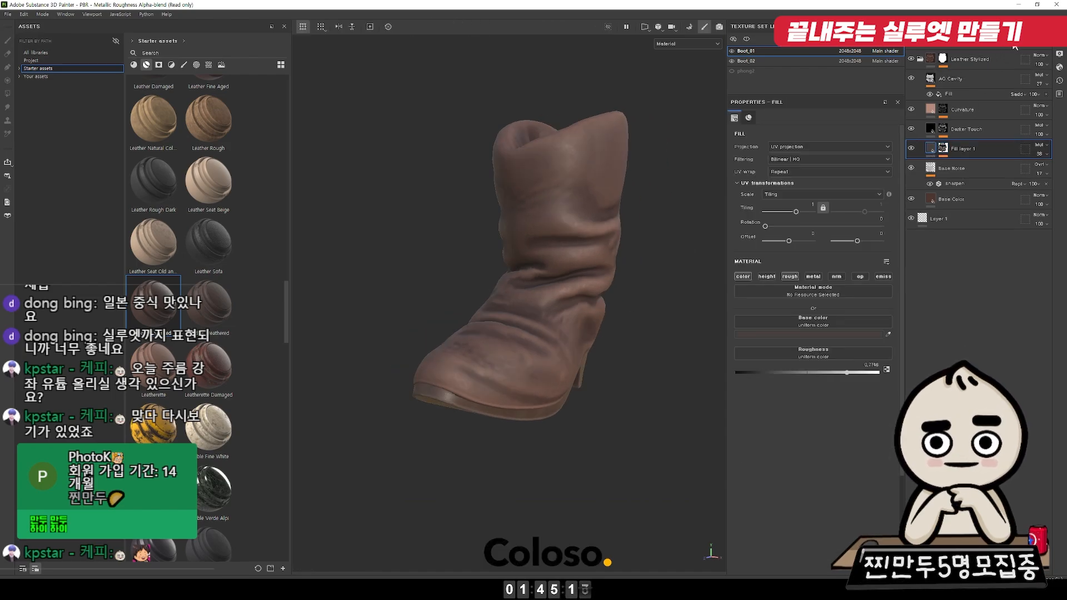
pyautogui.click(1004, 39)
pyautogui.keyDown('alt'); pyautogui.moveTo(660, 217); pyautogui.dragTo(605, 216); pyautogui.keyUp('alt')
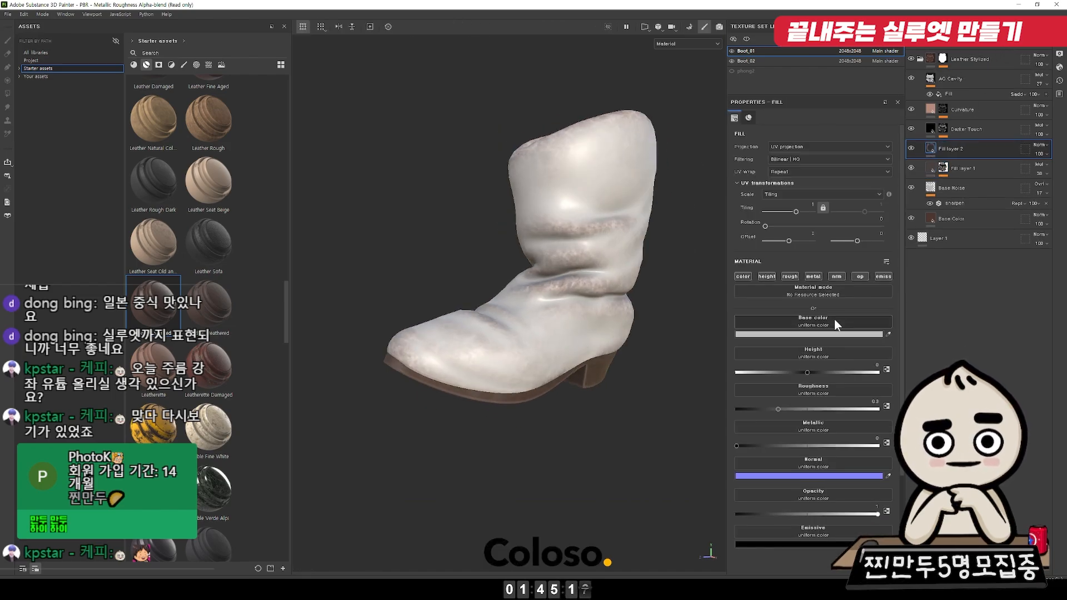
pyautogui.click(882, 334)
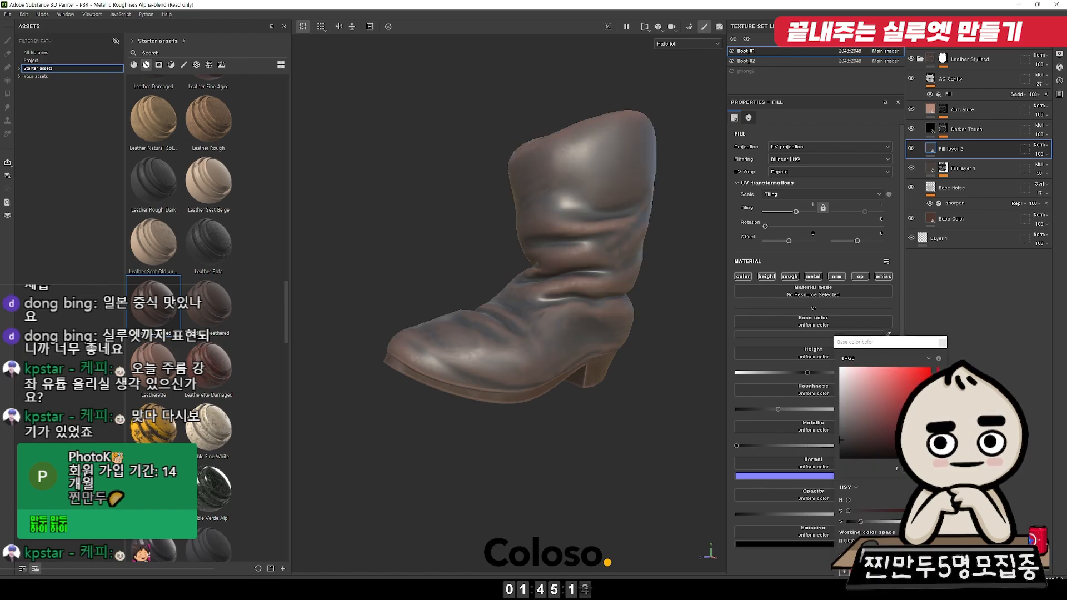
pyautogui.moveTo(906, 386); pyautogui.dragTo(854, 418)
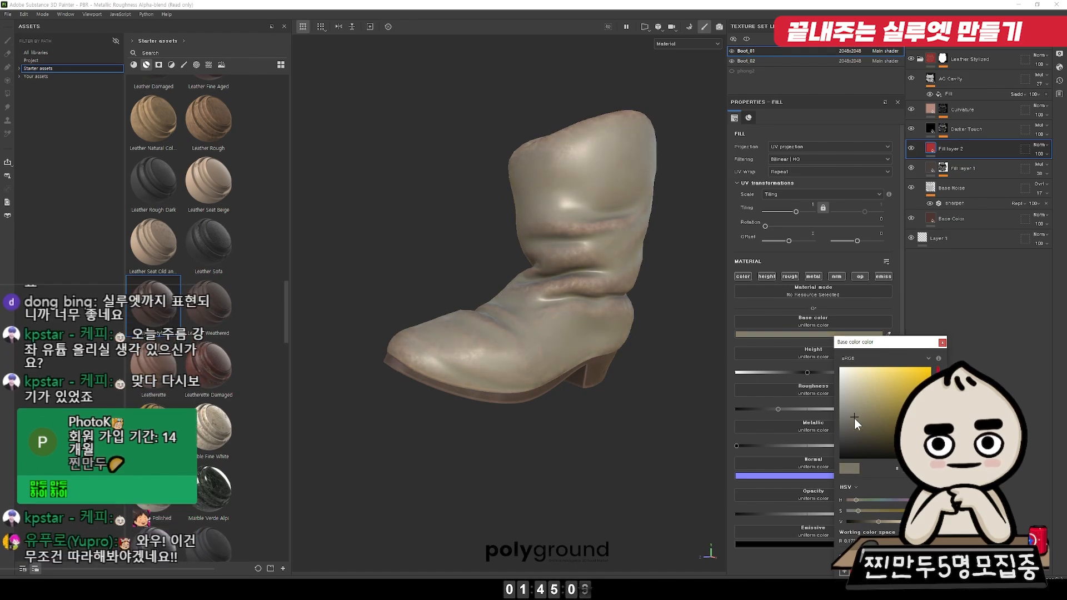
pyautogui.click(942, 342)
# Step: Rename the olive grey fill layer D and add a black mask to it
pyautogui.scroll(2, 630, 307)
pyautogui.doubleClick(945, 149)
pyautogui.write('D')
pyautogui.rightClick(927, 153)
pyautogui.click(943, 161)
# Step: Add a Position generator to the mask of layer D
pyautogui.rightClick(945, 148)
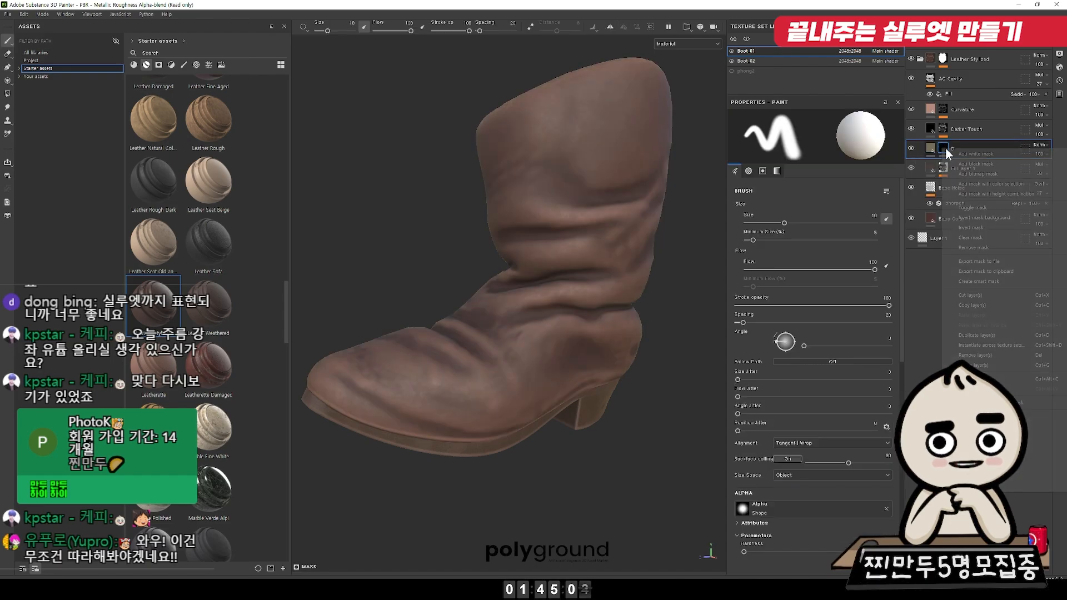
pyautogui.click(979, 416)
pyautogui.click(861, 144)
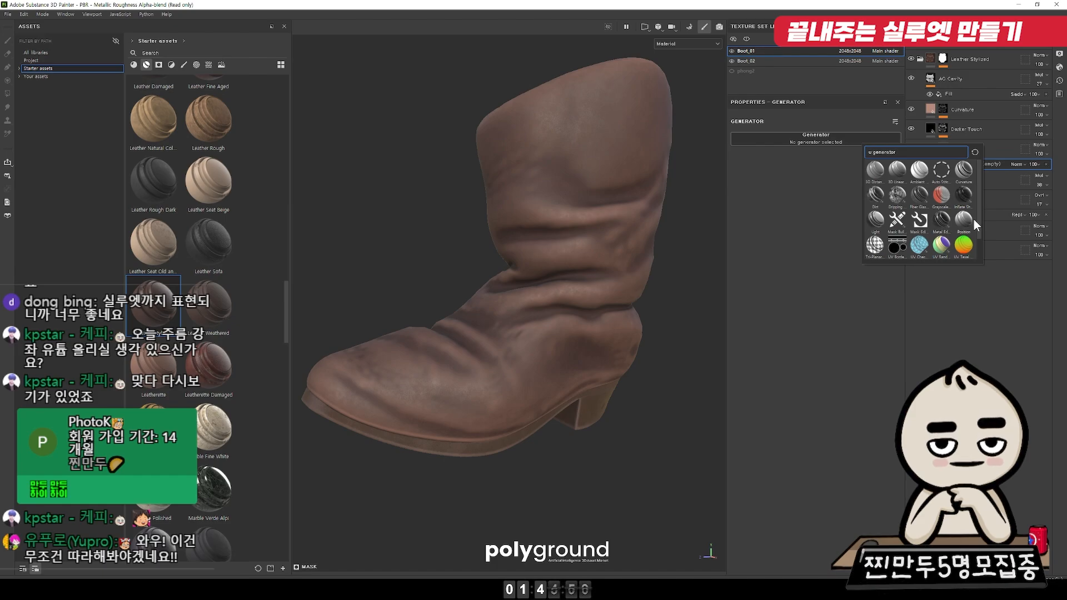
pyautogui.click(963, 222)
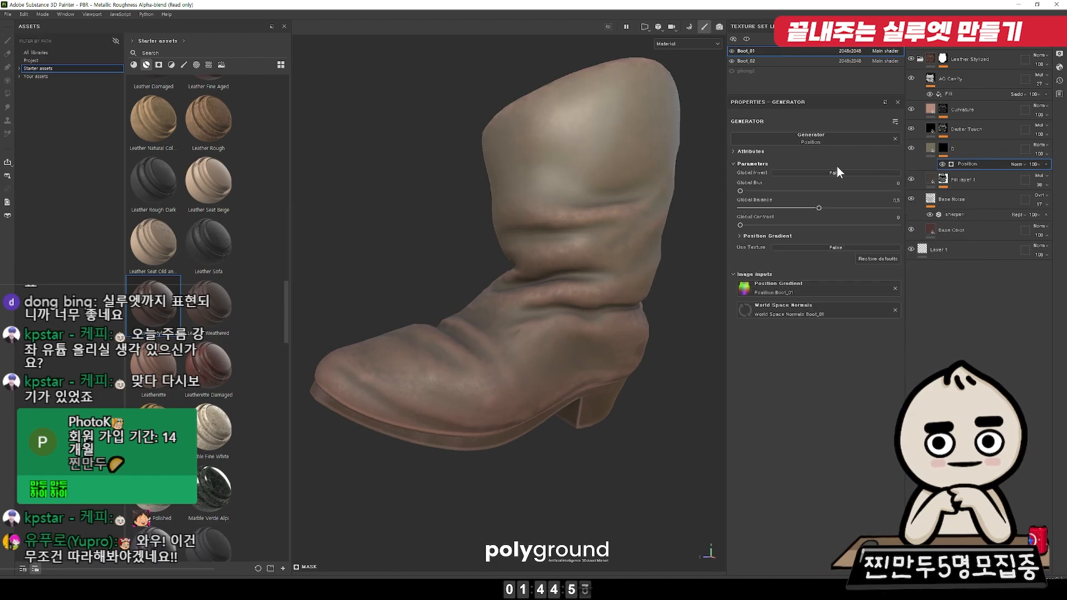
# Step: Invert the Position generator and set Global Balance to 0.84 and Global Contrast to about 0.67, confining the color to the lower boot
pyautogui.click(824, 173)
pyautogui.moveTo(818, 207)
pyautogui.mouseDown()
pyautogui.moveTo(775, 205)
pyautogui.moveTo(875, 207)
pyautogui.mouseUp()
pyautogui.moveTo(742, 224); pyautogui.dragTo(870, 225)
pyautogui.keyDown('alt'); pyautogui.moveTo(594, 250); pyautogui.dragTo(559, 244); pyautogui.keyUp('alt')
pyautogui.moveTo(869, 225); pyautogui.dragTo(840, 225)
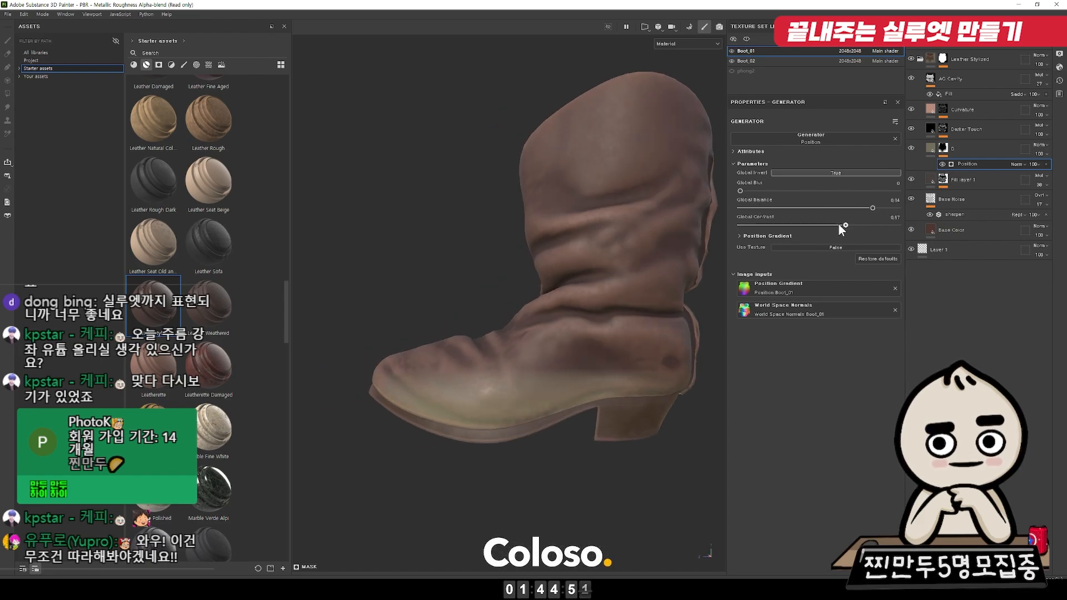
# Step: Add a Dirt generator above Position in layer D's mask and set its blending mode to Multiply
pyautogui.keyDown('alt'); pyautogui.moveTo(611, 218); pyautogui.dragTo(644, 222); pyautogui.keyUp('alt')
pyautogui.click(943, 148)
pyautogui.rightClick(943, 148)
pyautogui.click(978, 412)
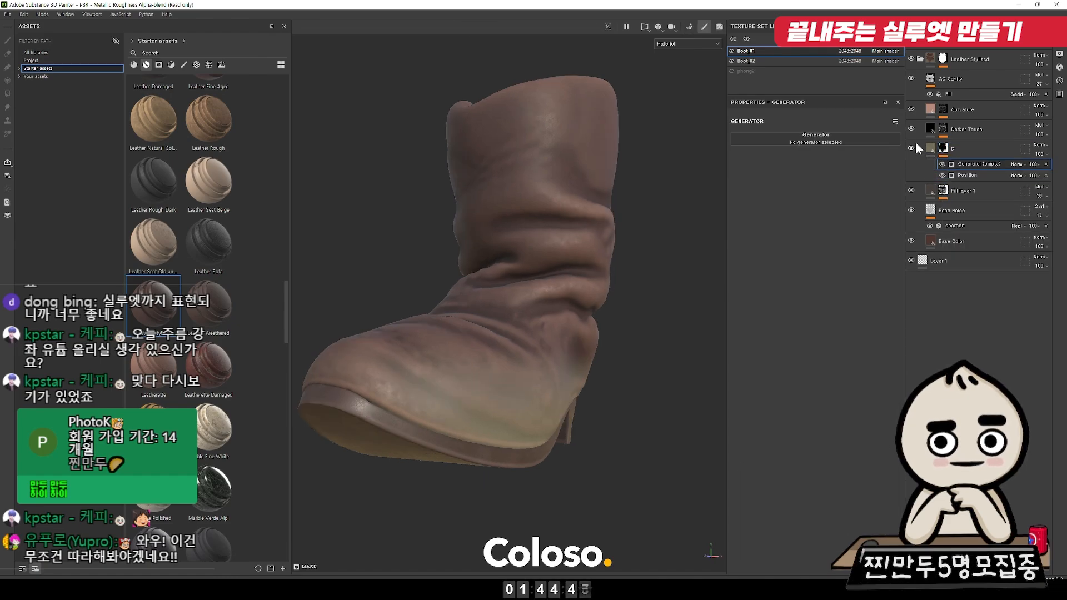
pyautogui.click(873, 138)
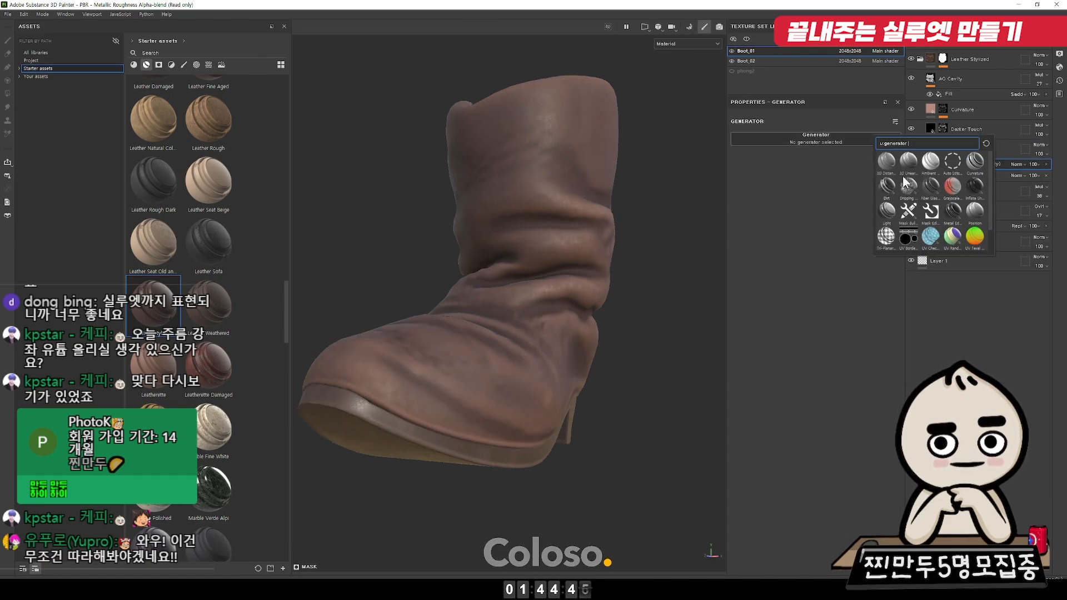
pyautogui.click(886, 186)
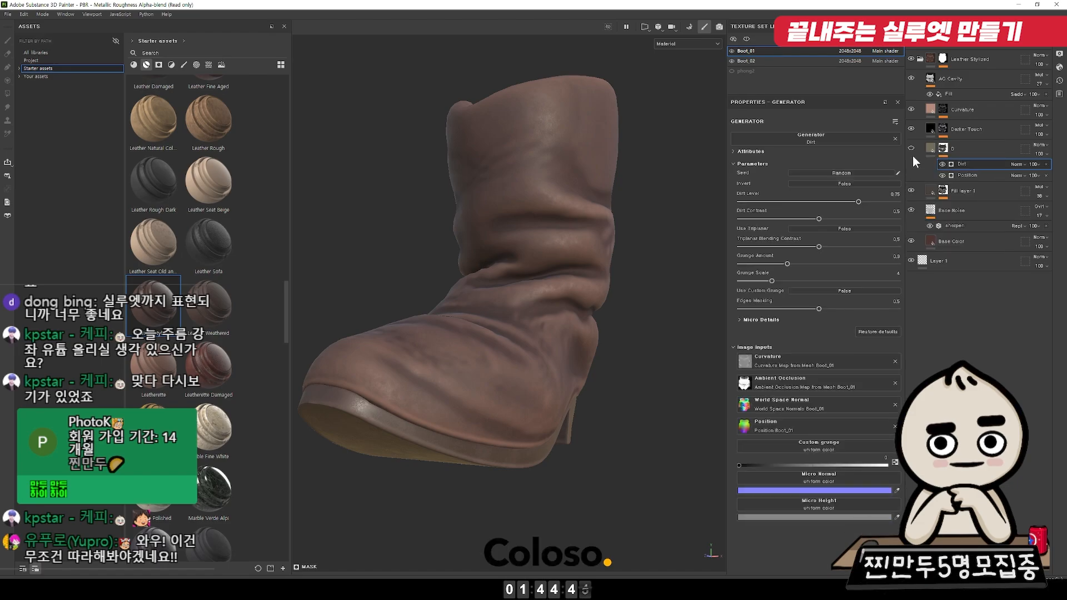
pyautogui.click(1015, 164)
pyautogui.click(1025, 204)
# Step: Set the Dirt generator's Dirt Level to 0.87, Dirt Contrast to 0.55, Grunge Amount to about 0.18 and Grunge Scale to 11
pyautogui.keyDown('alt'); pyautogui.moveTo(645, 234); pyautogui.dragTo(472, 236); pyautogui.keyUp('alt')
pyautogui.moveTo(865, 201)
pyautogui.mouseDown()
pyautogui.moveTo(880, 202)
pyautogui.moveTo(828, 220)
pyautogui.moveTo(845, 201)
pyautogui.moveTo(877, 202)
pyautogui.moveTo(826, 218)
pyautogui.mouseUp()
pyautogui.moveTo(787, 264)
pyautogui.mouseDown()
pyautogui.moveTo(821, 264)
pyautogui.moveTo(745, 264)
pyautogui.moveTo(779, 263)
pyautogui.moveTo(769, 263)
pyautogui.mouseUp()
pyautogui.moveTo(536, 259)
pyautogui.keyDown('alt'); pyautogui.mouseDown()
pyautogui.moveTo(802, 255)
pyautogui.moveTo(536, 263)
pyautogui.mouseUp(); pyautogui.keyUp('alt')
pyautogui.keyDown('alt'); pyautogui.moveTo(536, 264); pyautogui.dragTo(531, 345, button='right'); pyautogui.keyUp('alt')
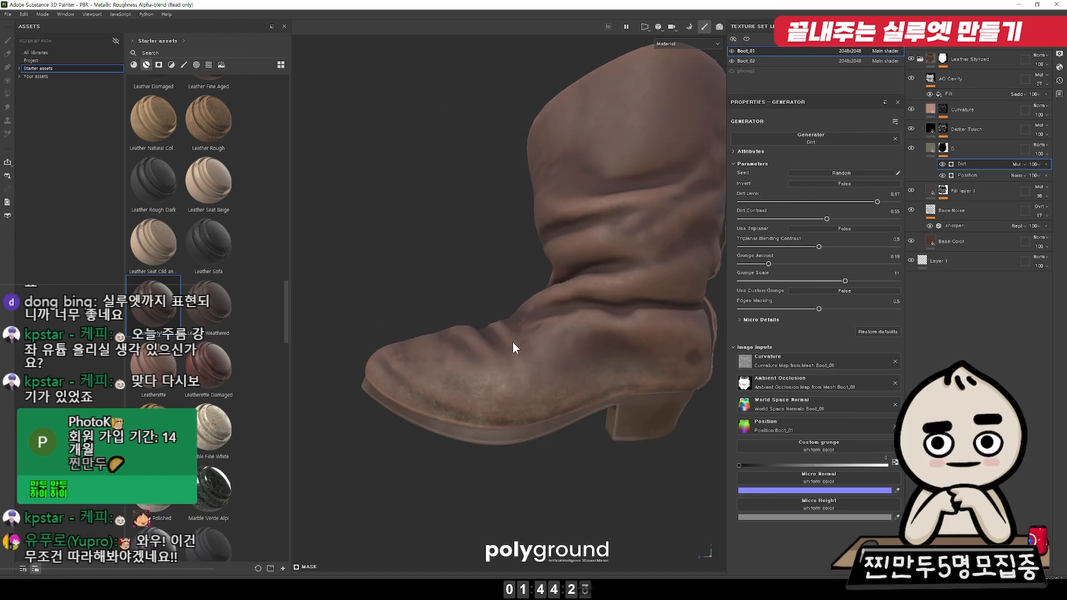
pyautogui.keyDown('alt'); pyautogui.moveTo(532, 345); pyautogui.dragTo(578, 334); pyautogui.keyUp('alt')
# Step: Change layer D's blending mode to Lighten and lower its opacity to about 45
pyautogui.click(933, 149)
pyautogui.click(1044, 147)
pyautogui.click(1044, 148)
pyautogui.press('Down')
pyautogui.press('Down')
pyautogui.press('Down')
pyautogui.press('Down')
pyautogui.press('Down')
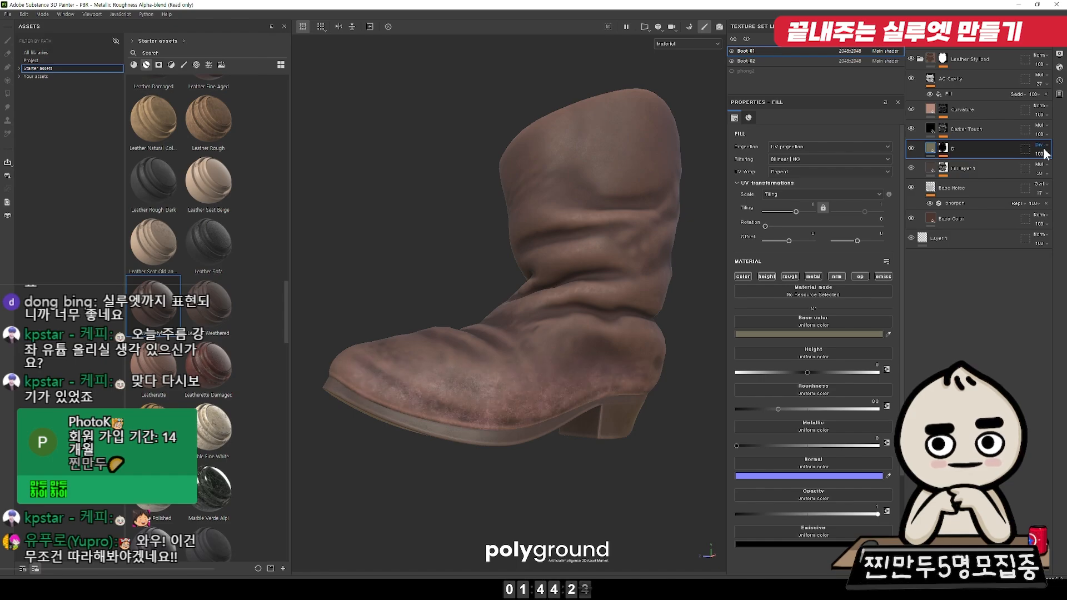
pyautogui.press('Down')
pyautogui.press('Down')
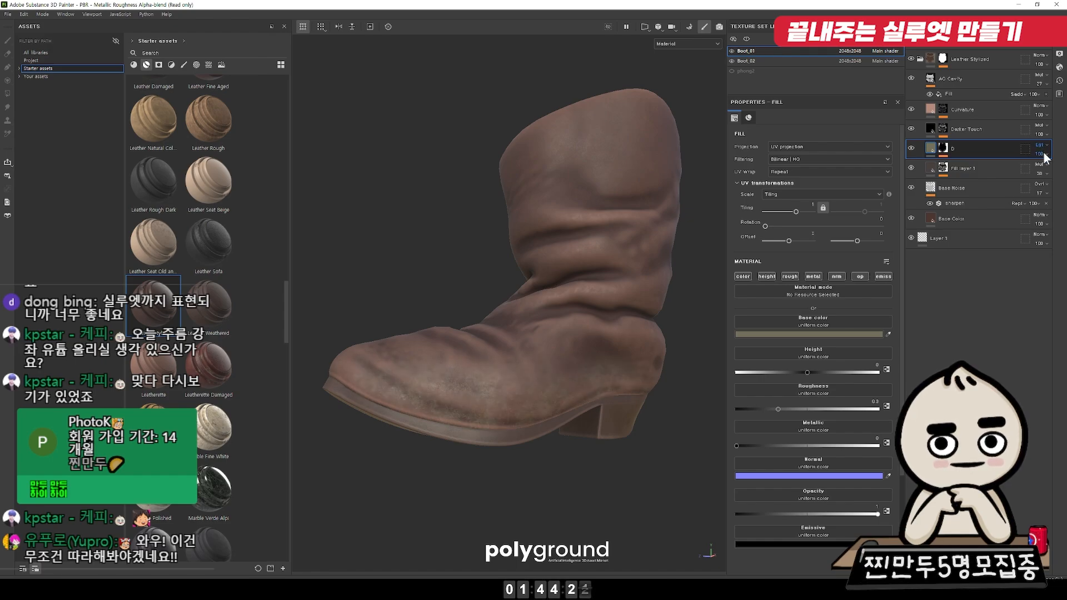
pyautogui.moveTo(1022, 171); pyautogui.dragTo(1032, 171)
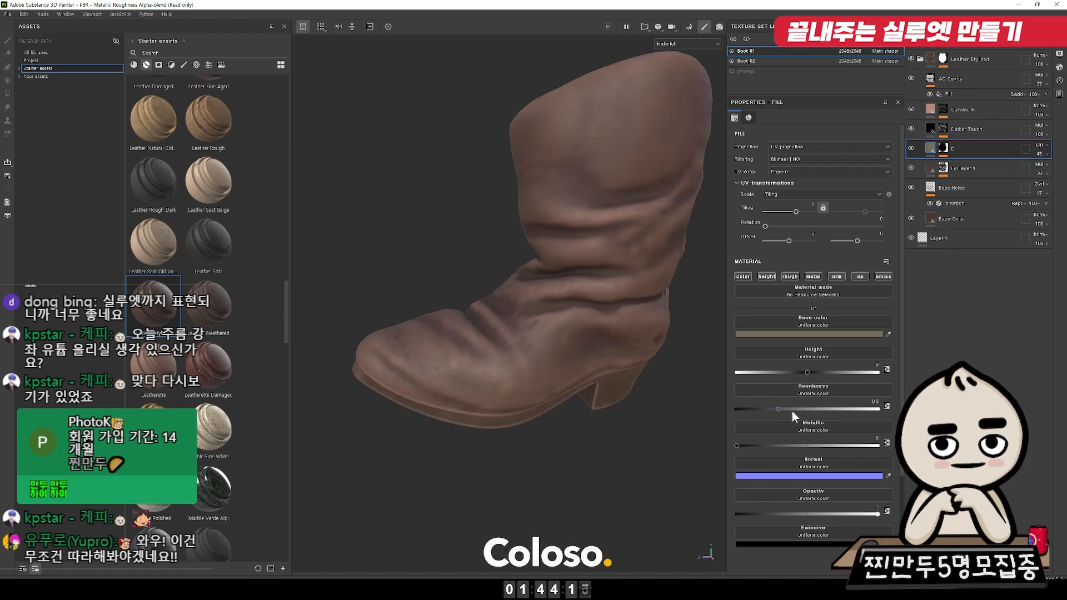
# Step: Set layer D's Roughness to about 0.9 and disable its metallic, opacity and emissive channels
pyautogui.moveTo(796, 409); pyautogui.dragTo(865, 408)
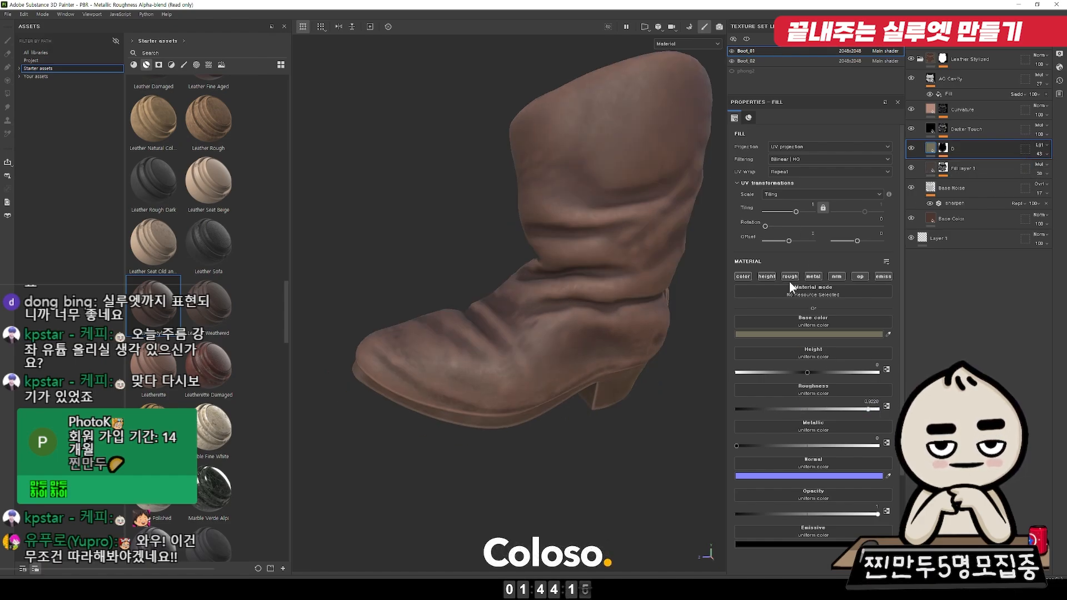
pyautogui.click(812, 276)
pyautogui.click(836, 276)
pyautogui.click(865, 273)
pyautogui.click(878, 275)
pyautogui.click(837, 276)
# Step: Raise layer D's opacity to about 64 and check the dirt on the boot from several angles
pyautogui.keyDown('alt'); pyautogui.moveTo(658, 323); pyautogui.dragTo(667, 388); pyautogui.keyUp('alt')
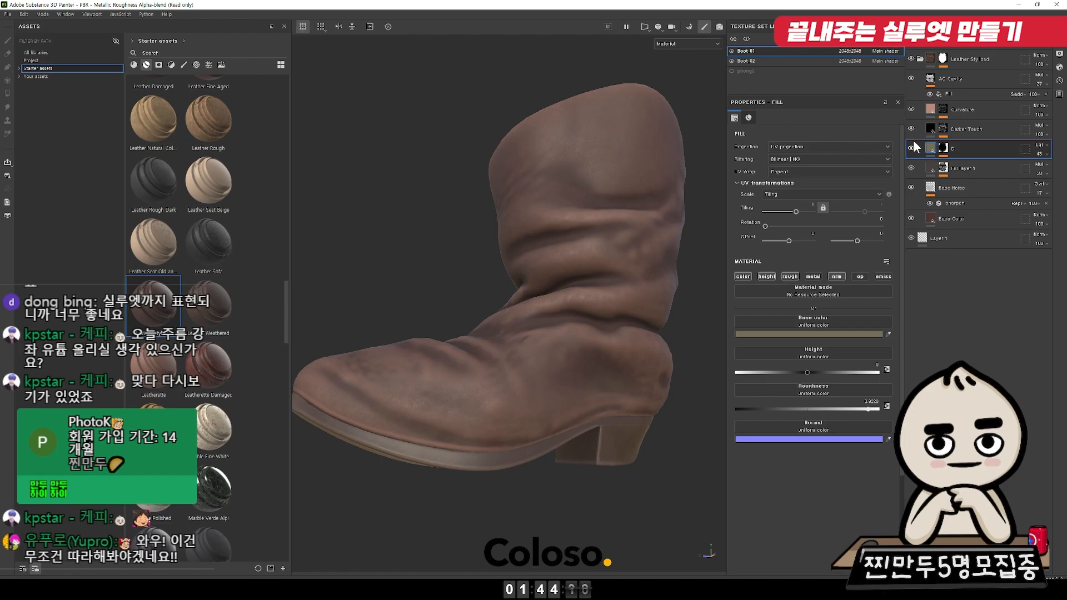
pyautogui.keyDown('alt'); pyautogui.moveTo(583, 205); pyautogui.dragTo(537, 220); pyautogui.keyUp('alt')
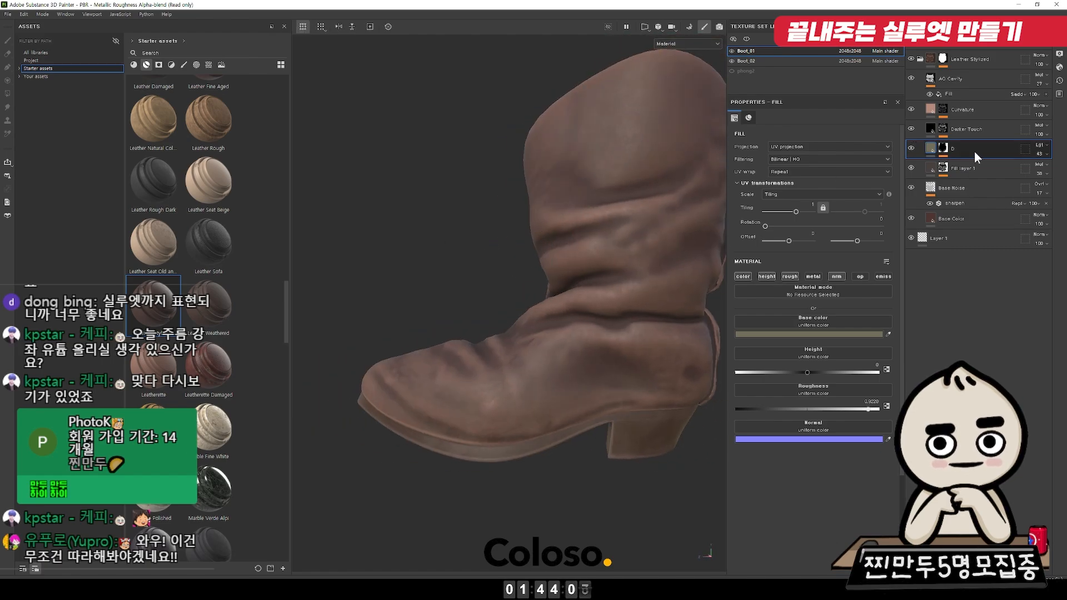
pyautogui.moveTo(1044, 171); pyautogui.dragTo(1050, 175)
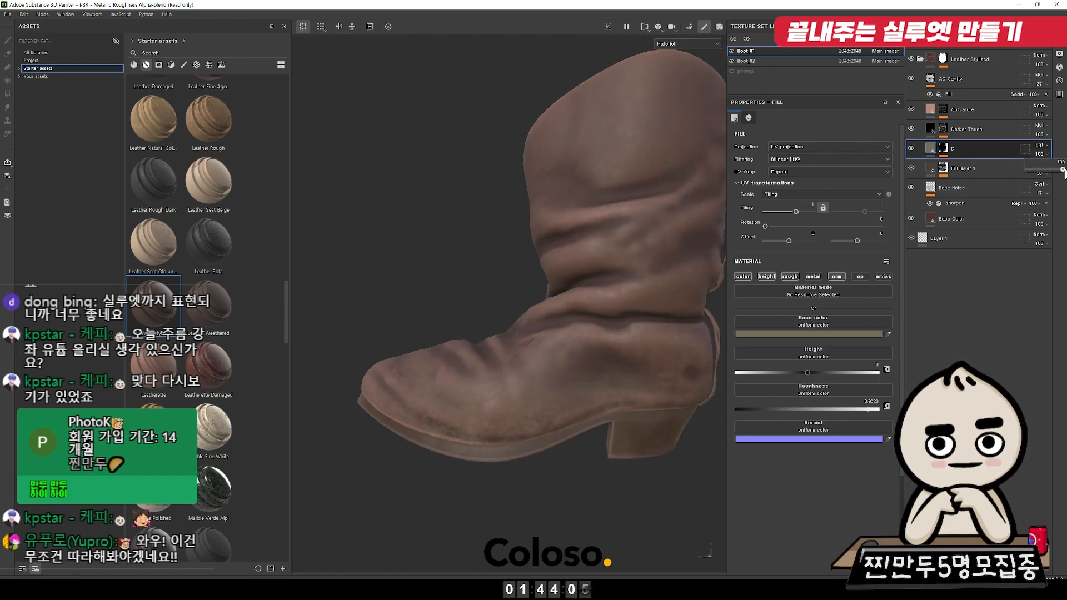
pyautogui.keyDown('alt'); pyautogui.moveTo(623, 218); pyautogui.dragTo(549, 219, button='right'); pyautogui.keyUp('alt')
pyautogui.keyDown('alt'); pyautogui.moveTo(550, 219); pyautogui.dragTo(628, 294); pyautogui.keyUp('alt')
pyautogui.keyDown('alt'); pyautogui.moveTo(483, 305); pyautogui.dragTo(557, 393); pyautogui.keyUp('alt')
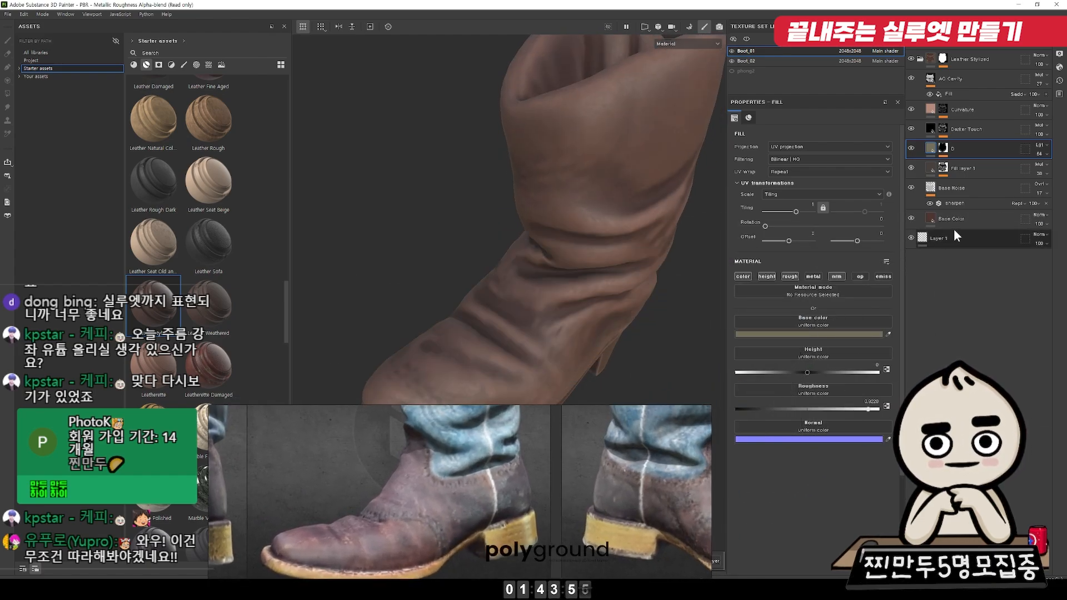
# Step: Add a fill layer above Base Noise and search all libraries for "leather" without the material-type filter
pyautogui.click(944, 187)
pyautogui.click(977, 39)
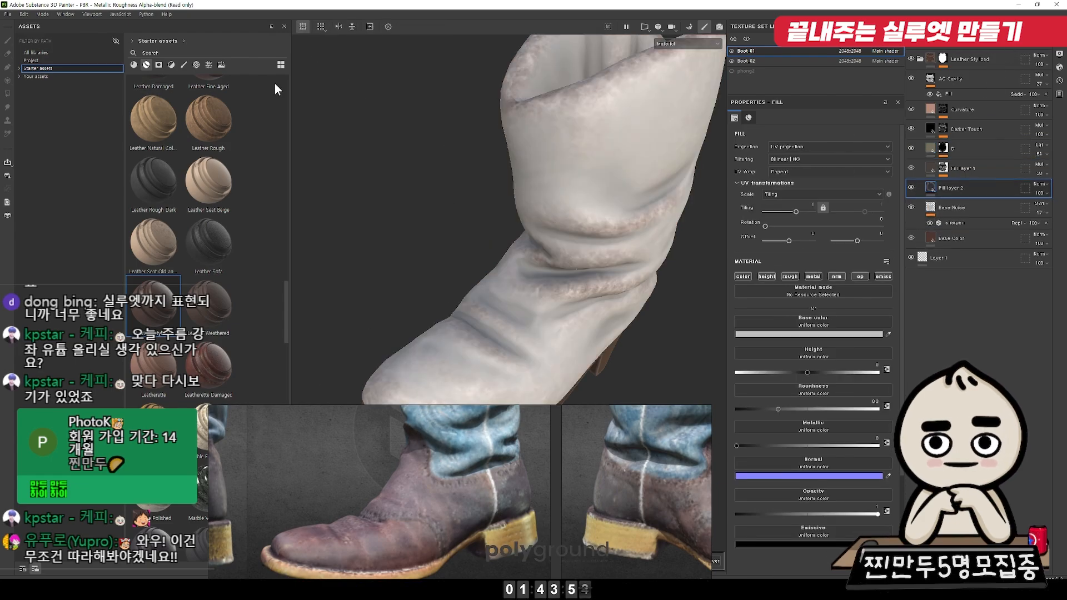
pyautogui.click(57, 53)
pyautogui.click(162, 52)
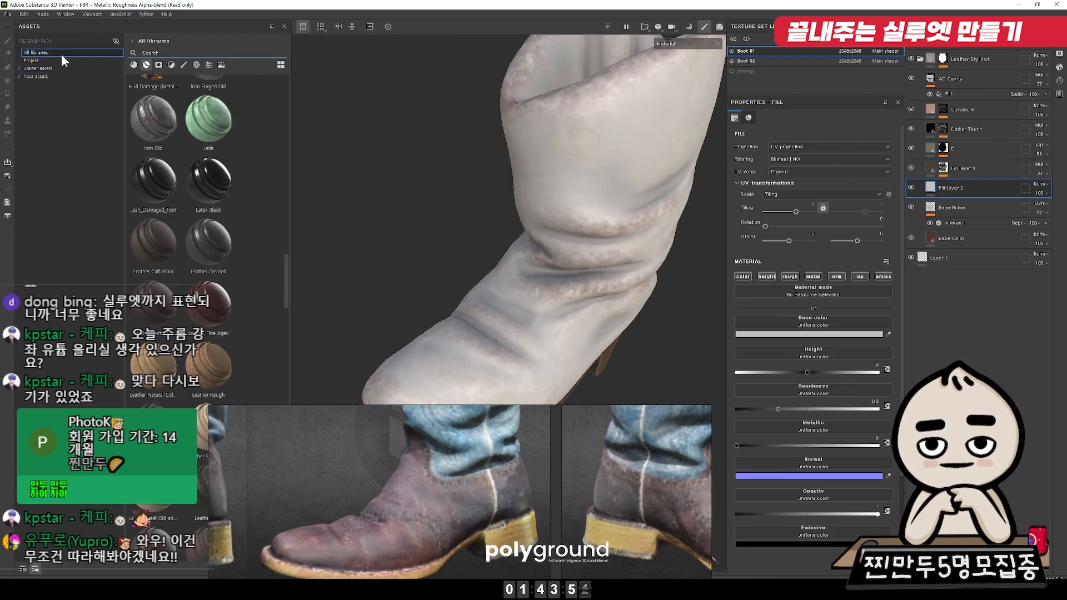
pyautogui.write('lea')
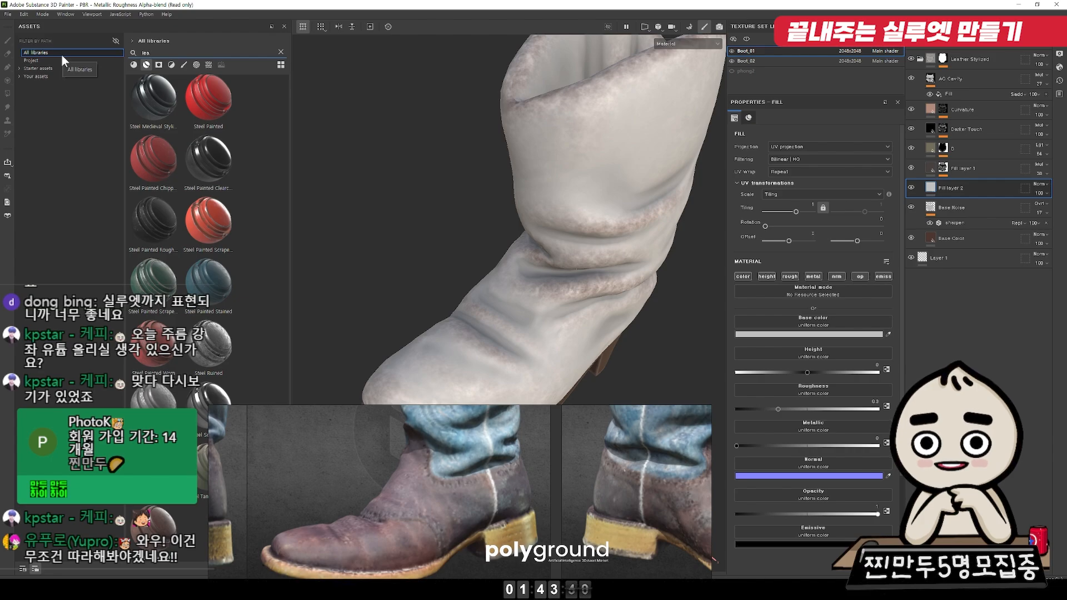
pyautogui.write('ther')
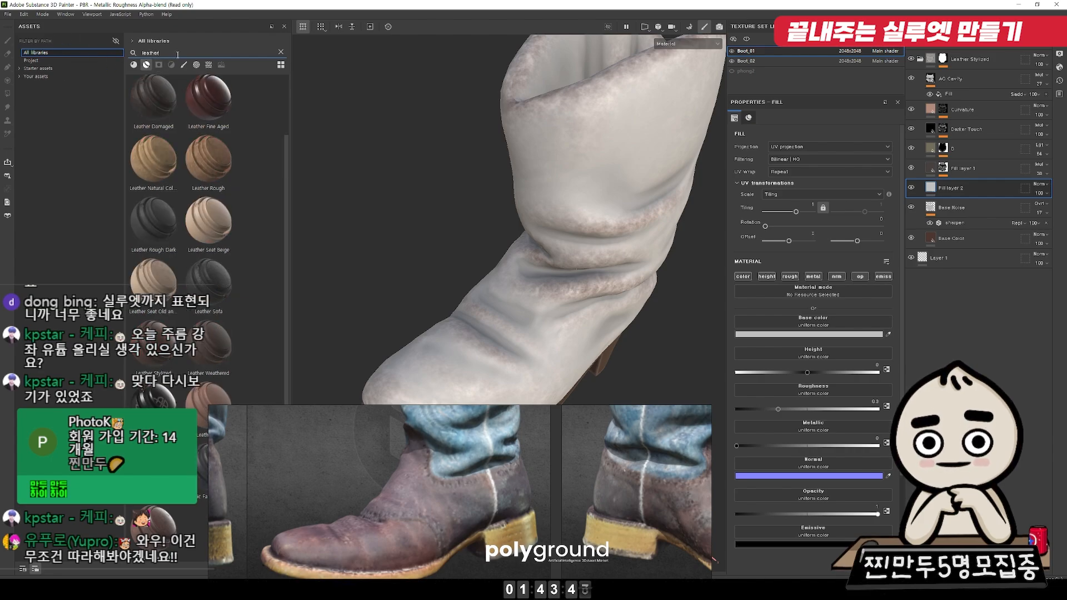
pyautogui.click(146, 65)
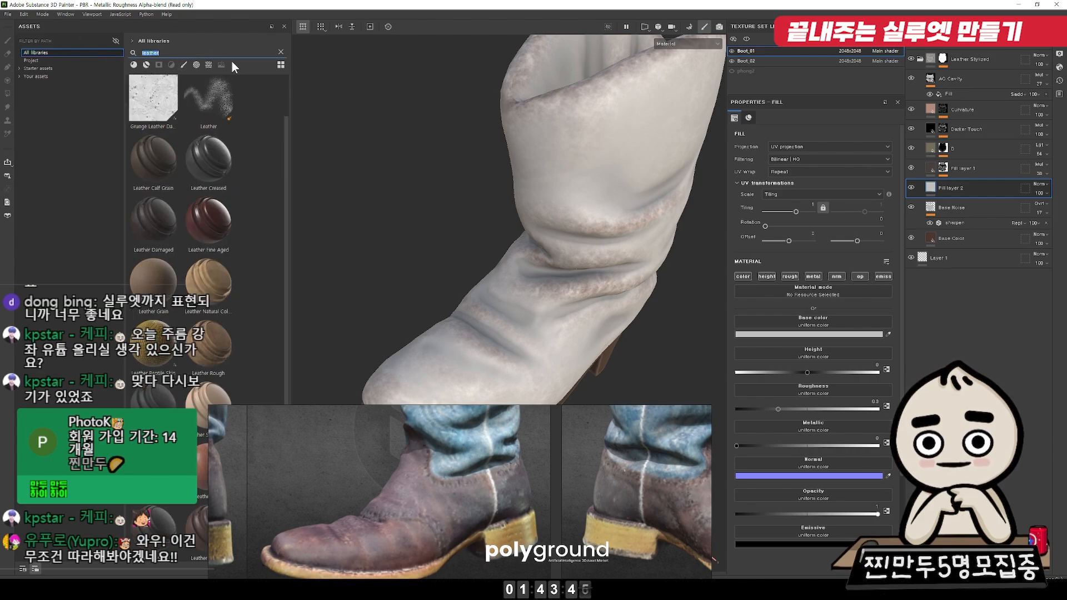
# Step: Apply the Leather Grain material to the new fill layer above Base Noise
pyautogui.moveTo(160, 101)
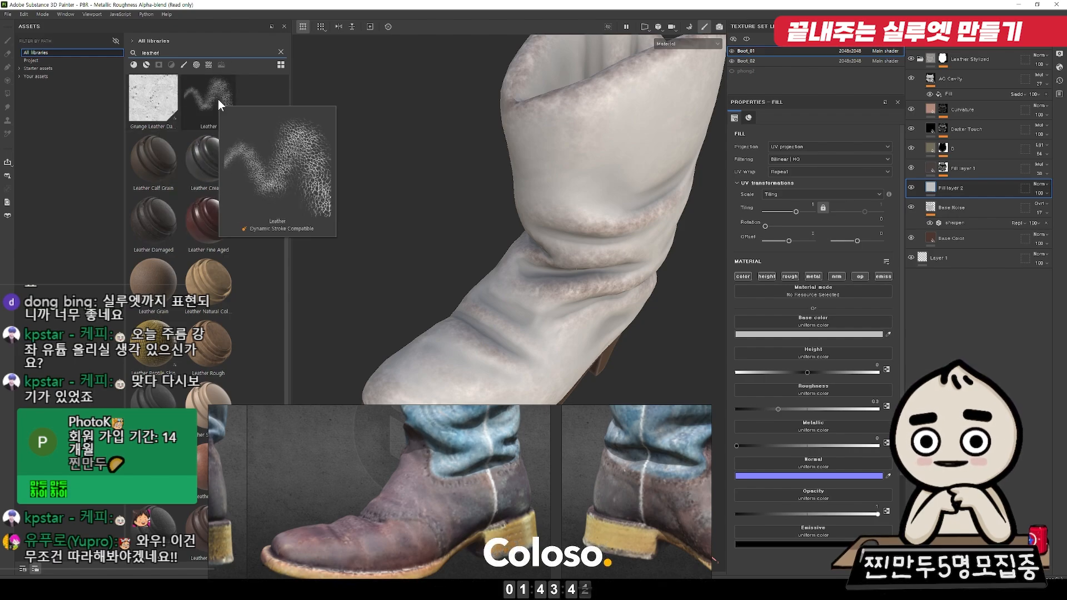
pyautogui.moveTo(164, 226)
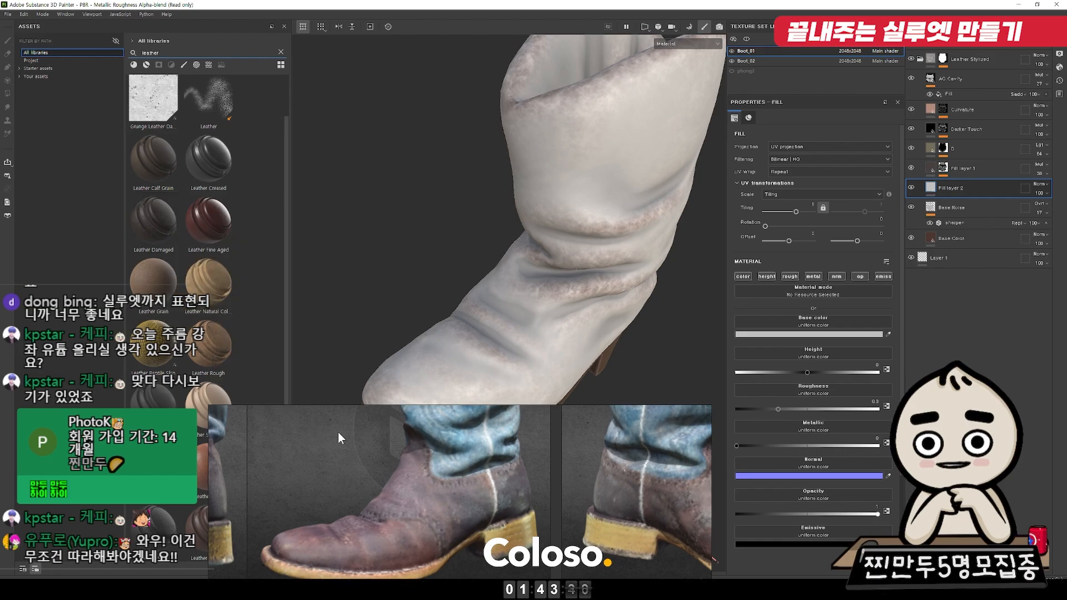
pyautogui.click(160, 283)
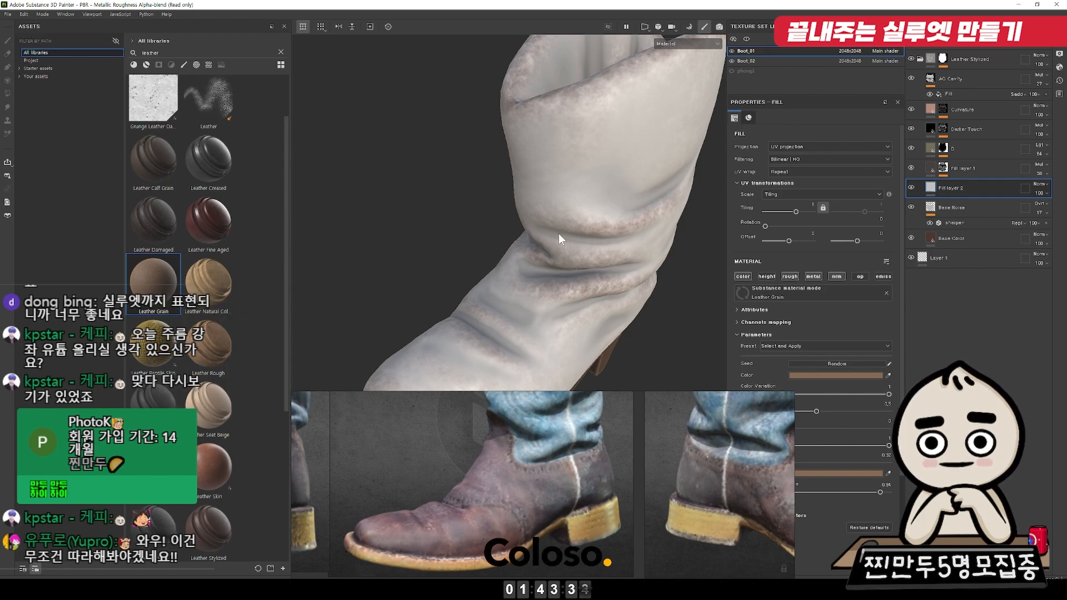
pyautogui.keyDown('alt'); pyautogui.moveTo(618, 284); pyautogui.dragTo(633, 222); pyautogui.keyUp('alt')
pyautogui.keyDown('alt'); pyautogui.moveTo(633, 222); pyautogui.dragTo(596, 170, button='middle'); pyautogui.keyUp('alt')
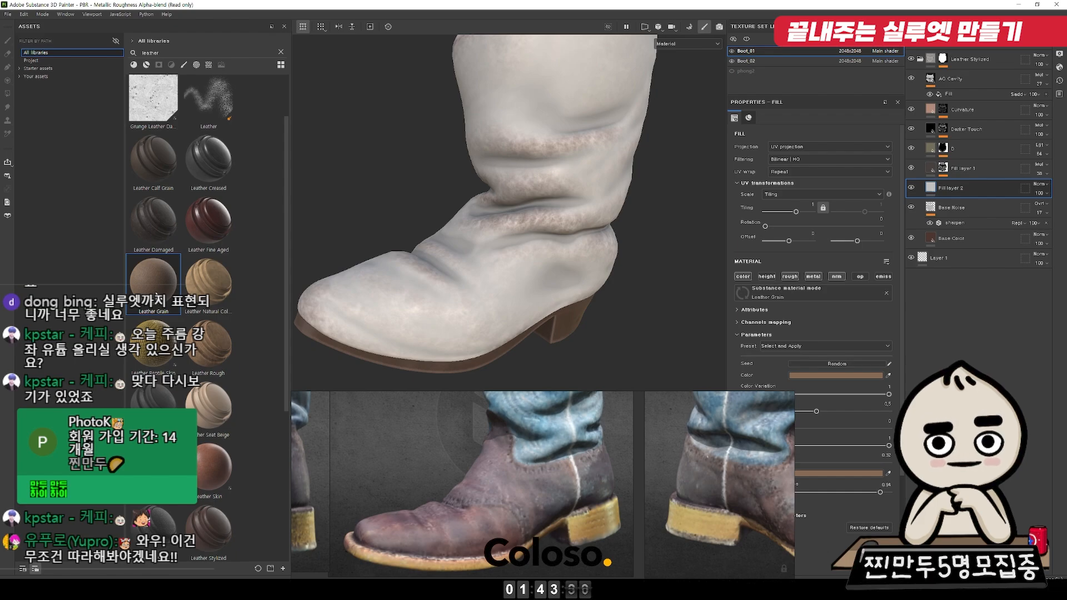
# Step: Set the Leather Grain fill's tiling to about 4.11 and undo the accidental slider change made after it
pyautogui.scroll(-3, 554, 258)
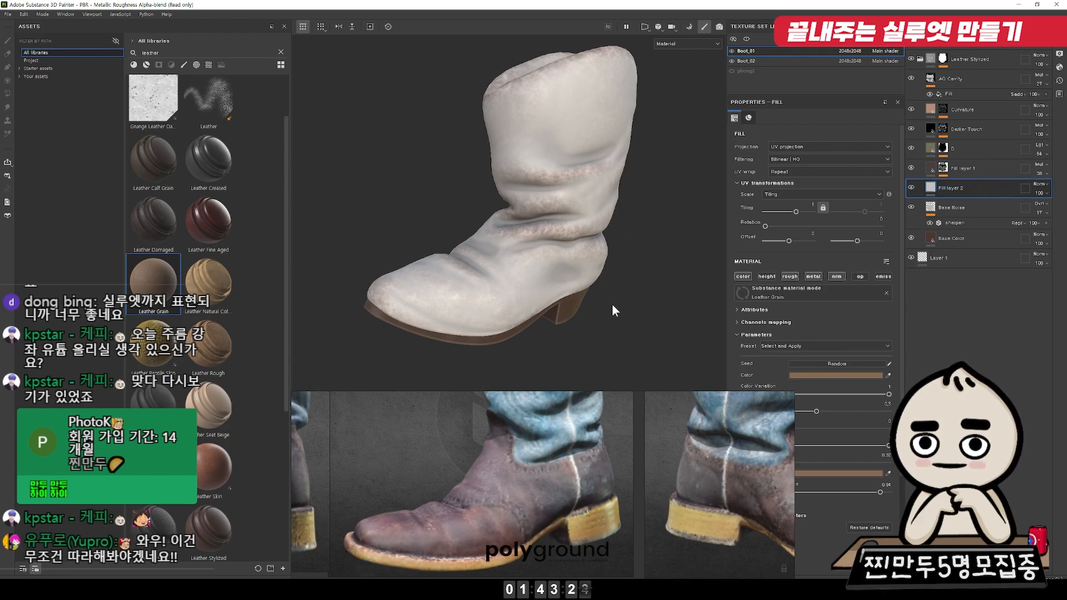
pyautogui.scroll(6, 578, 292)
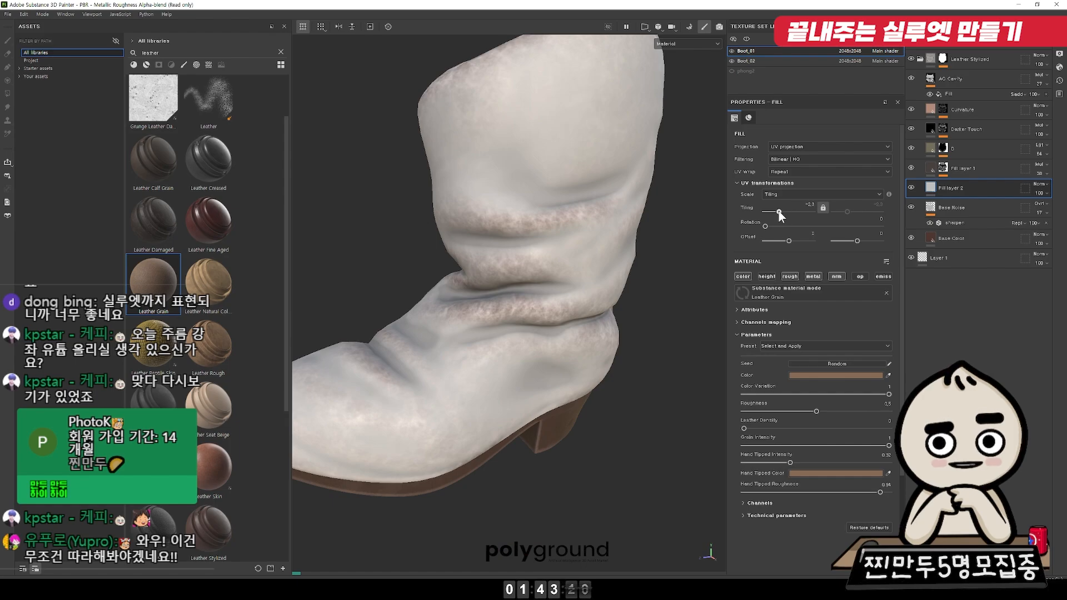
pyautogui.moveTo(791, 213); pyautogui.dragTo(790, 211)
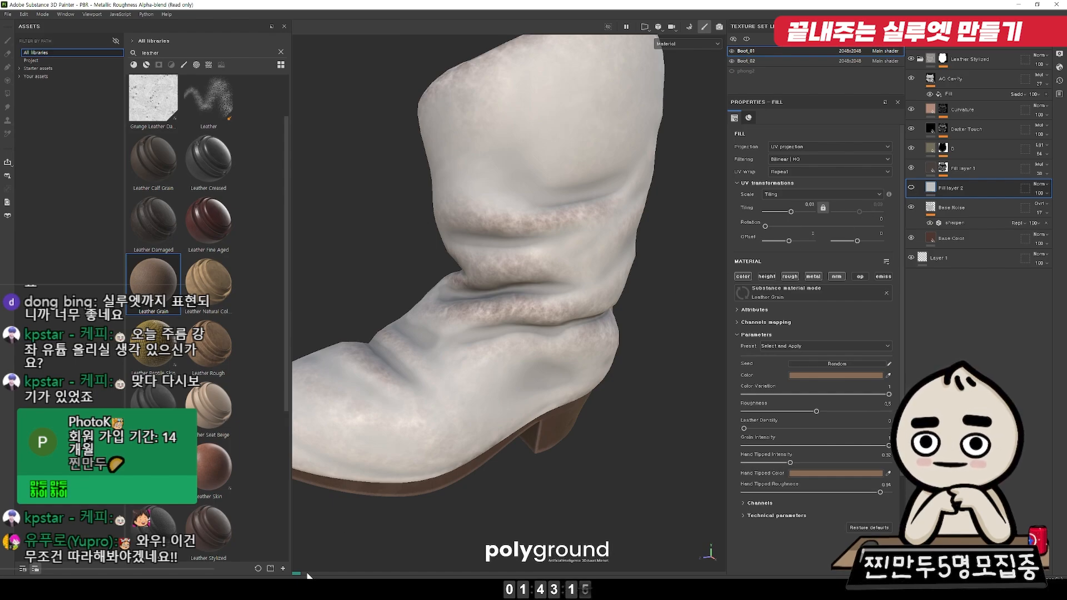
pyautogui.scroll(-2, 582, 138)
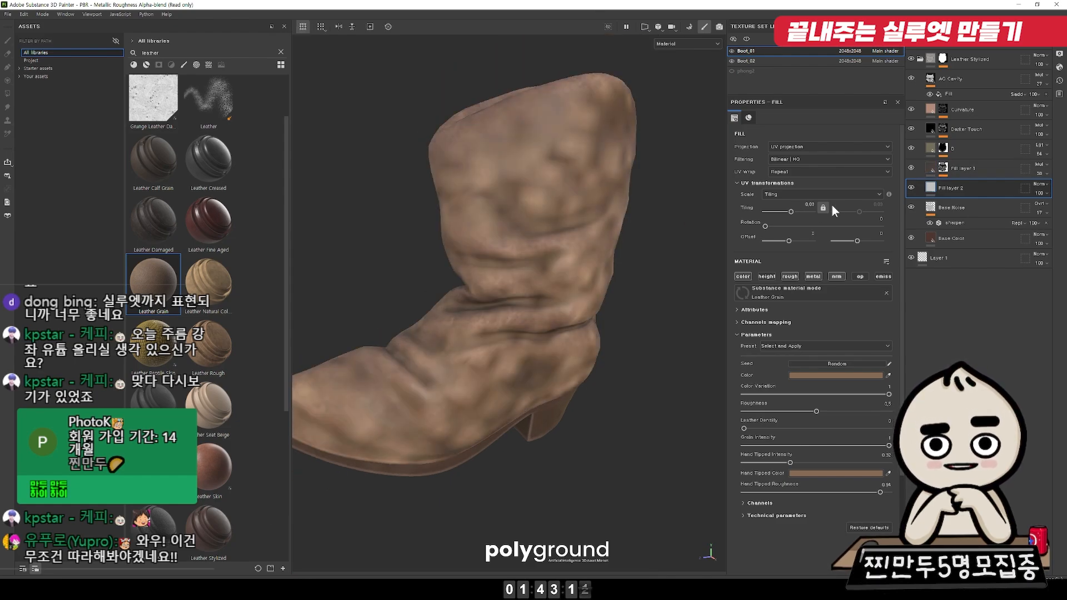
pyautogui.moveTo(791, 212); pyautogui.dragTo(801, 211)
pyautogui.scroll(6, 465, 401)
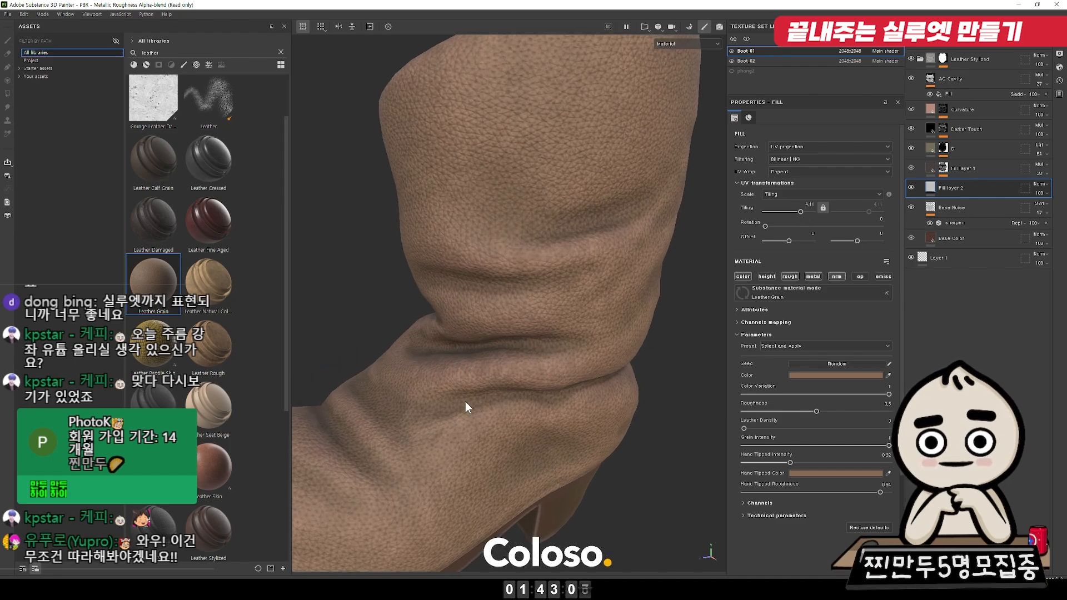
pyautogui.keyDown('alt'); pyautogui.moveTo(465, 401); pyautogui.dragTo(535, 395, button='middle'); pyautogui.keyUp('alt')
pyautogui.keyDown('alt'); pyautogui.moveTo(389, 412); pyautogui.dragTo(488, 281, button='middle'); pyautogui.keyUp('alt')
pyautogui.scroll(-6, 489, 281)
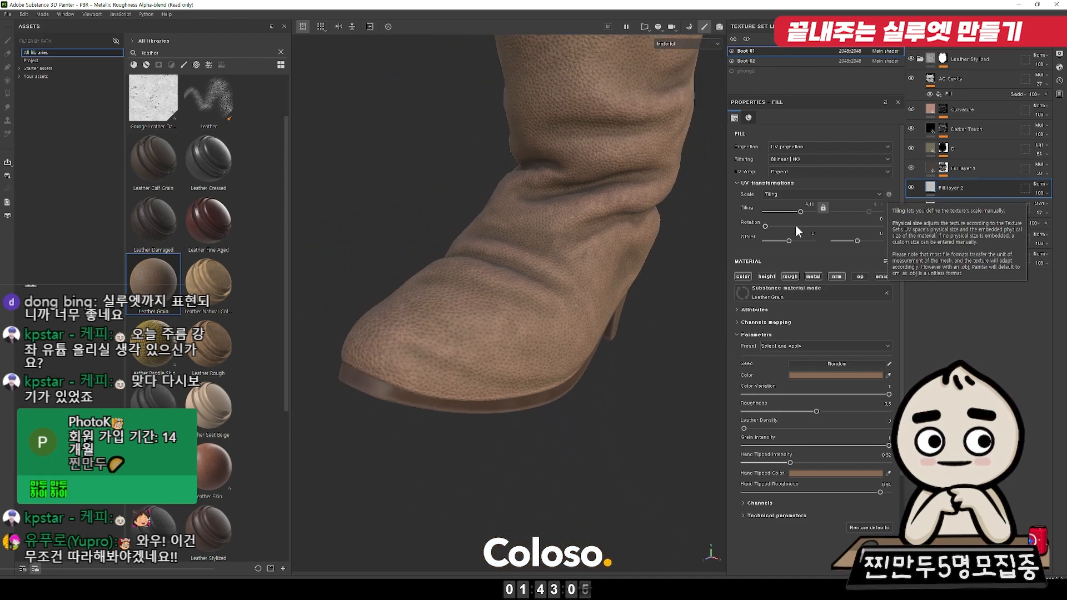
pyautogui.moveTo(784, 243); pyautogui.dragTo(800, 217)
pyautogui.hotkey('ctrl', 'z')
# Step: Look through the other leather assets and examine the grain pattern up close on the boot's folds and toe
pyautogui.keyDown('alt'); pyautogui.moveTo(543, 204); pyautogui.dragTo(657, 205); pyautogui.keyUp('alt')
pyautogui.scroll(-3, 223, 405)
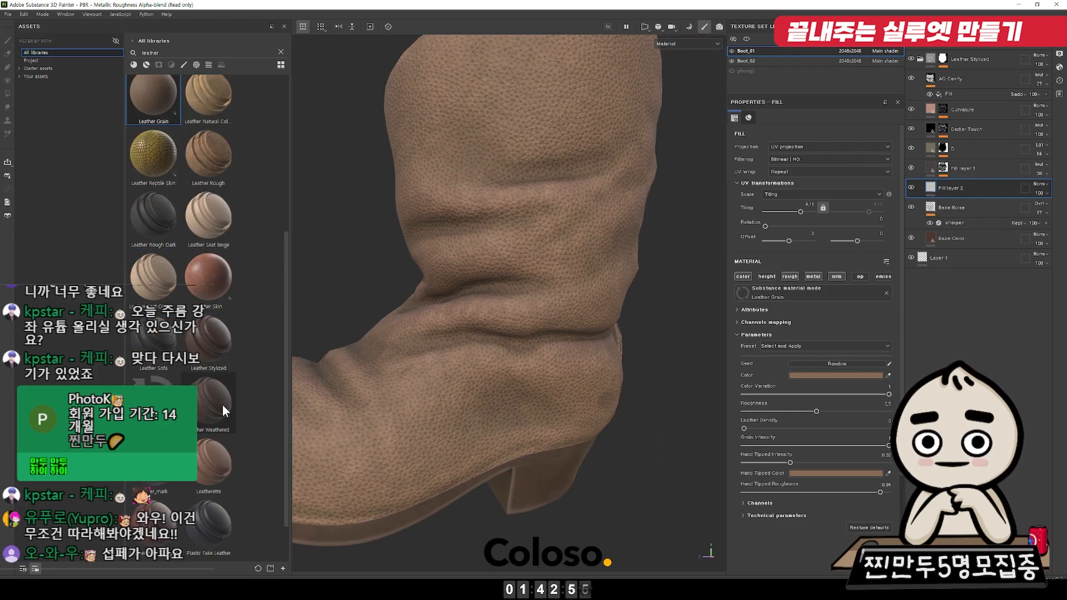
pyautogui.scroll(-1, 241, 398)
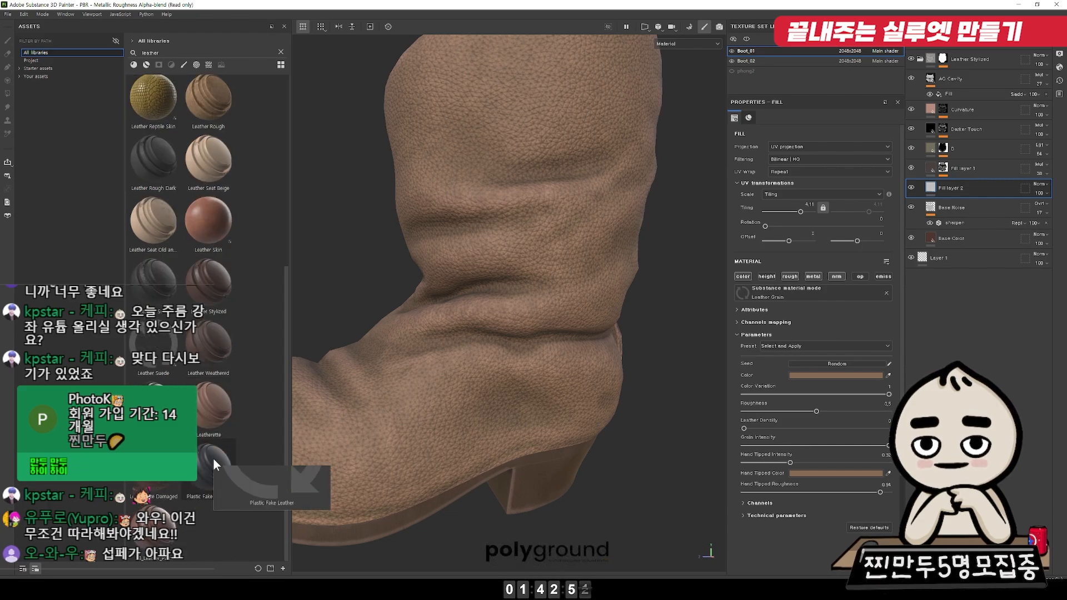
pyautogui.keyDown('alt'); pyautogui.moveTo(524, 271); pyautogui.dragTo(495, 311); pyautogui.keyUp('alt')
pyautogui.keyDown('alt'); pyautogui.moveTo(450, 350); pyautogui.dragTo(587, 243, button='middle'); pyautogui.keyUp('alt')
pyautogui.keyDown('alt'); pyautogui.moveTo(588, 244); pyautogui.dragTo(514, 378, button='right'); pyautogui.keyUp('alt')
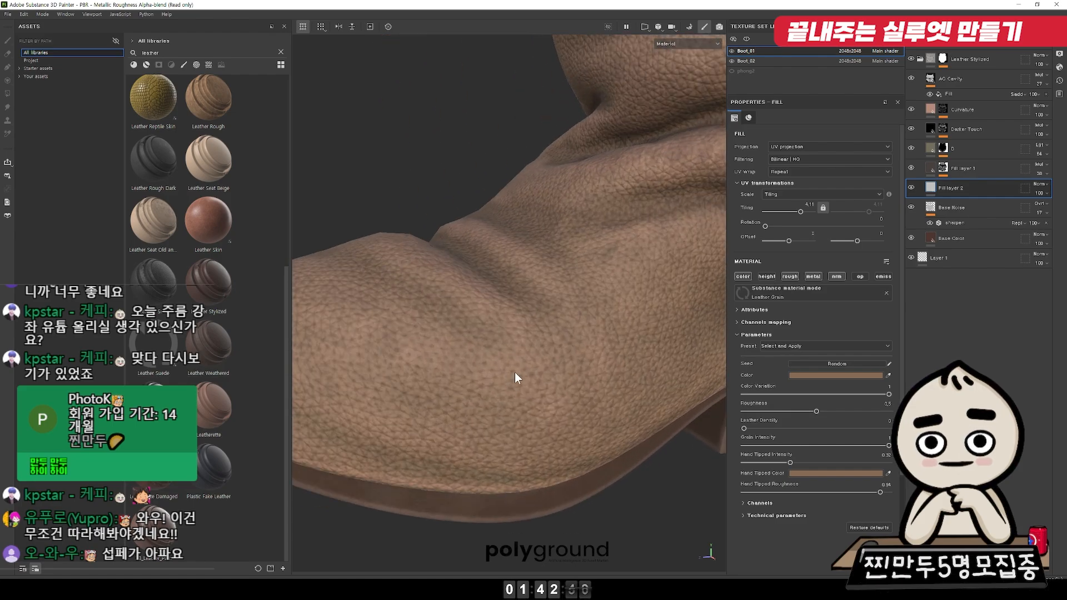
pyautogui.keyDown('alt'); pyautogui.moveTo(575, 319); pyautogui.dragTo(576, 408, button='middle'); pyautogui.keyUp('alt')
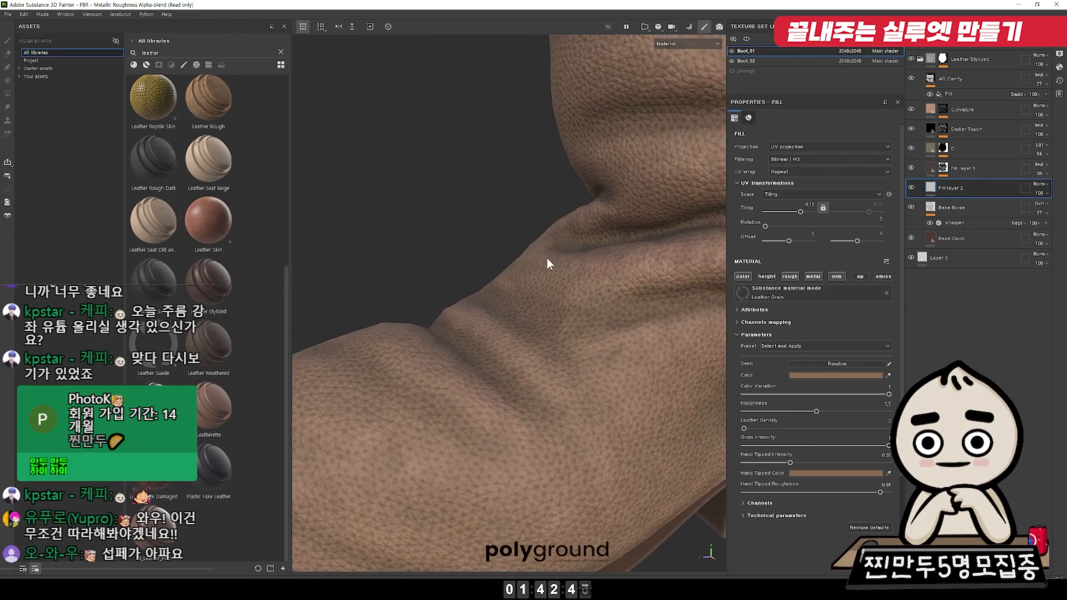
# Step: Hide the Leather Grain fill layer for comparison and preview the available leather and grunge assets
pyautogui.click(911, 187)
pyautogui.scroll(5, 191, 192)
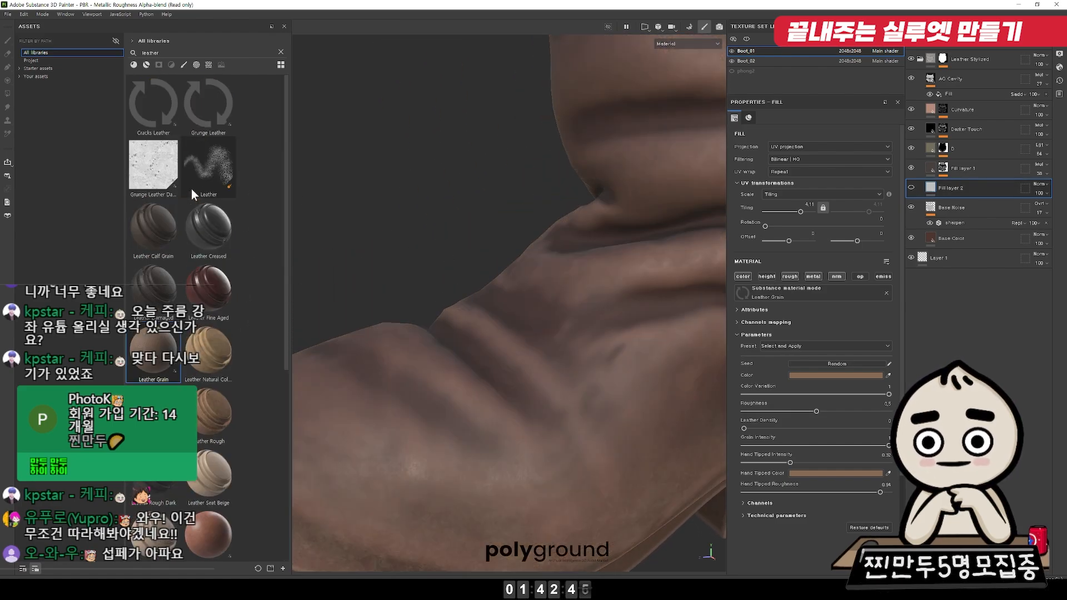
pyautogui.moveTo(176, 116)
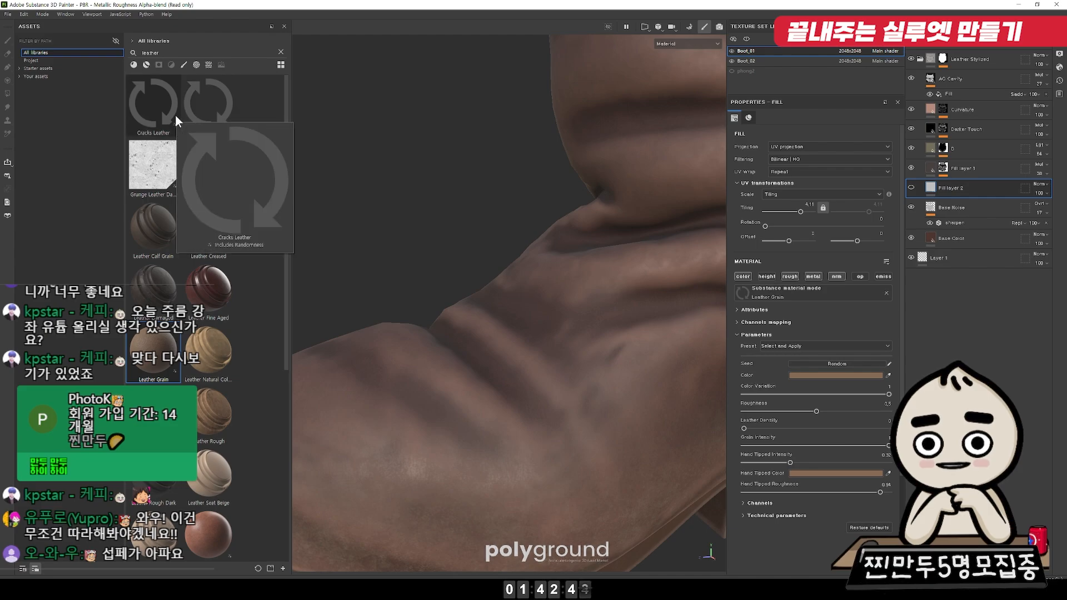
pyautogui.moveTo(206, 259)
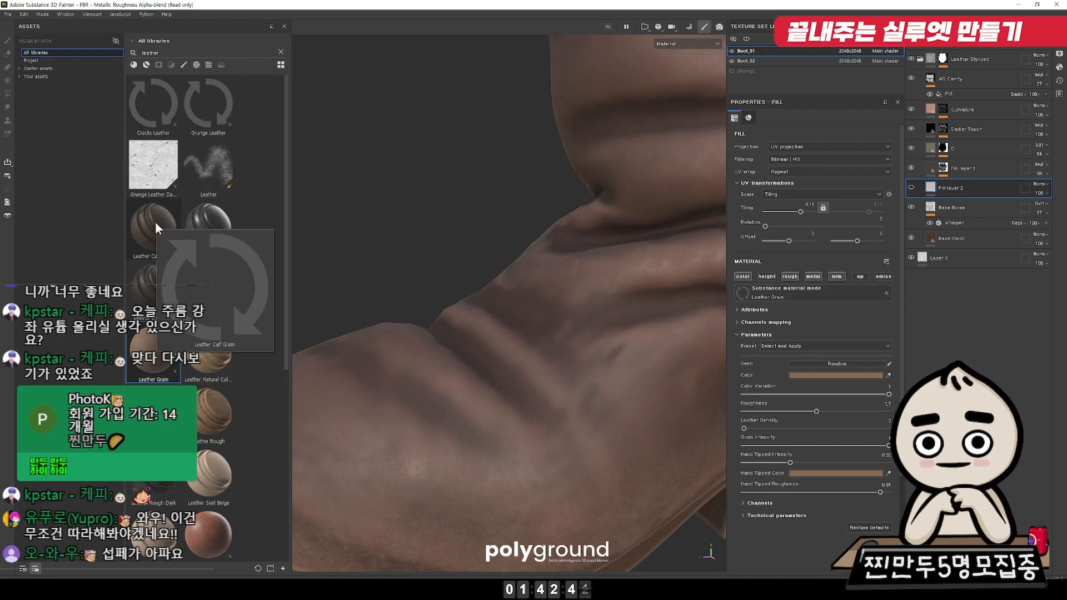
pyautogui.moveTo(190, 294)
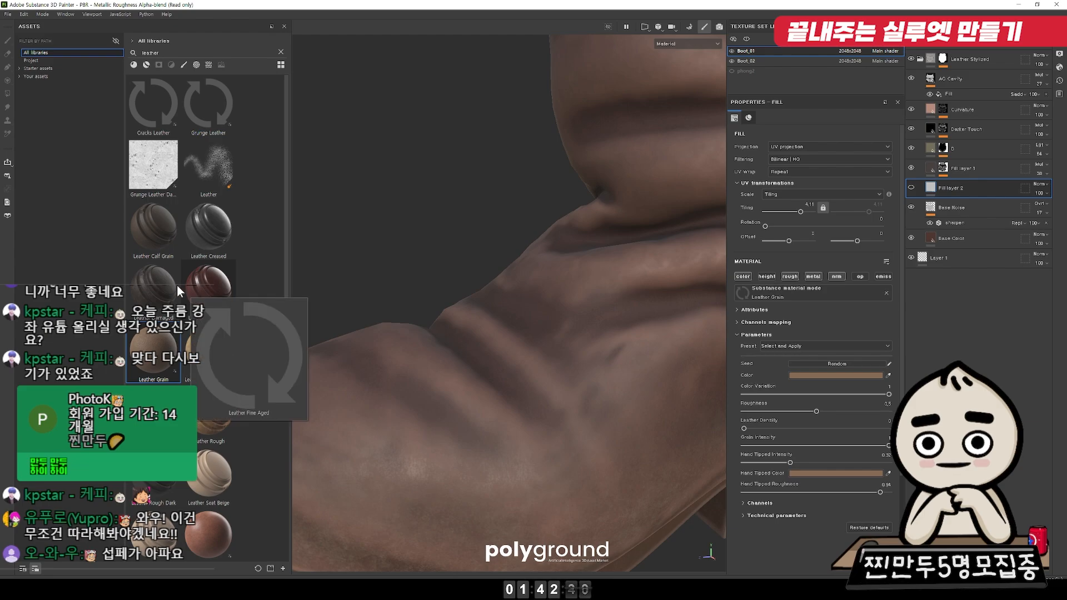
pyautogui.moveTo(202, 414)
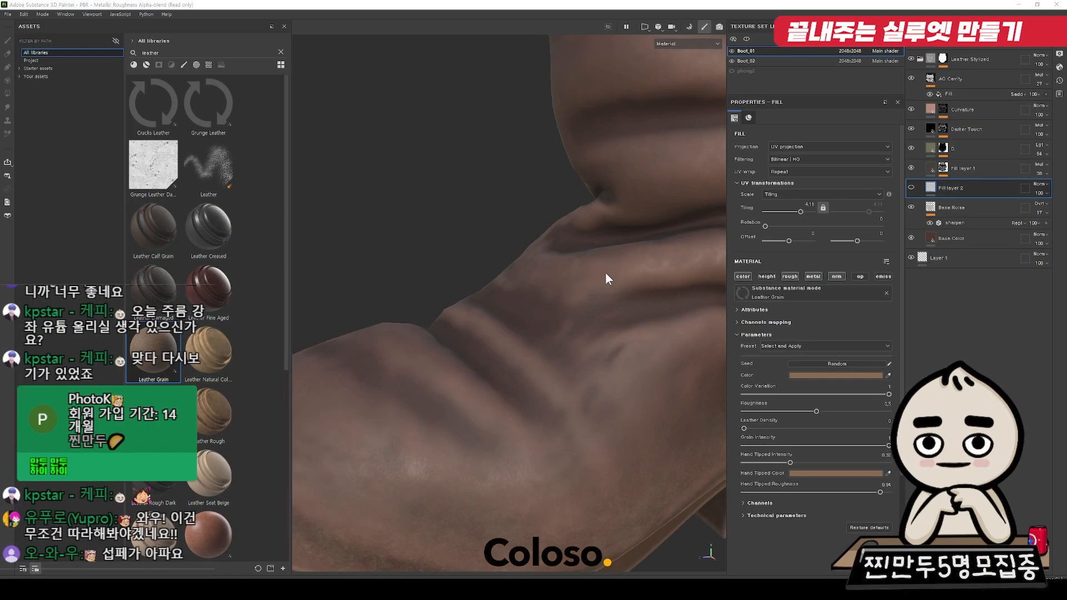
pyautogui.keyDown('alt'); pyautogui.moveTo(610, 258); pyautogui.dragTo(593, 253); pyautogui.keyUp('alt')
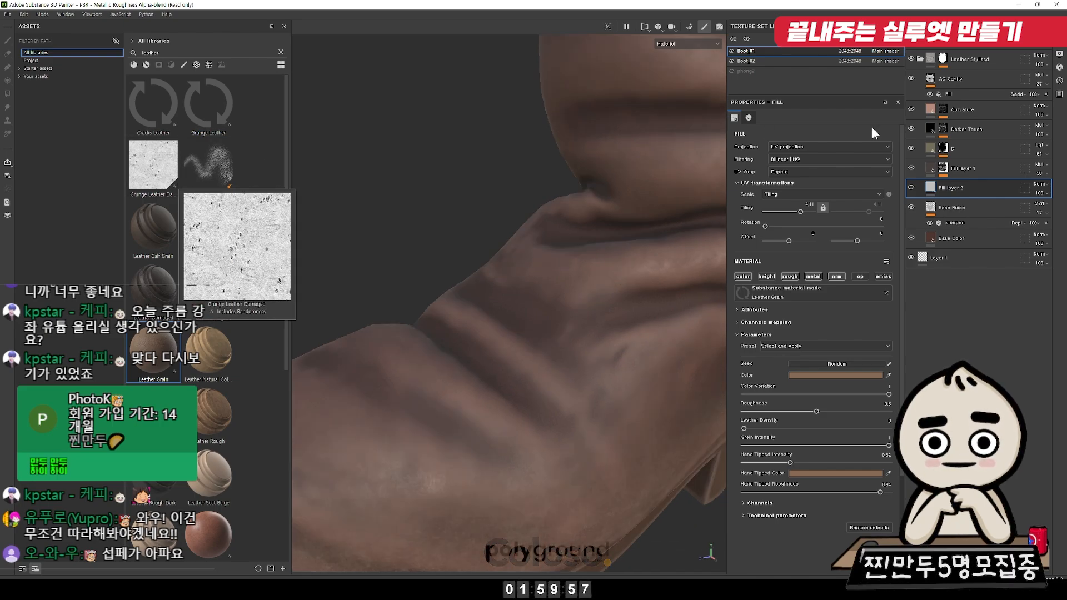
# Step: Add a black mask to the Leather Grain layer and fill it with the Grunge Leather Damaged texture
pyautogui.rightClick(944, 187)
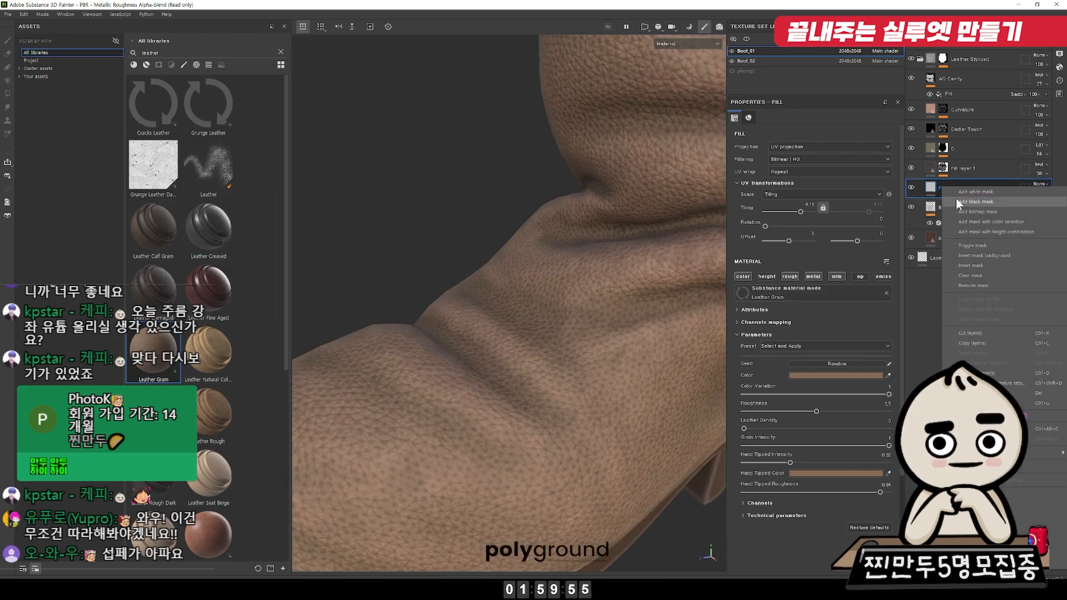
pyautogui.click(955, 201)
pyautogui.rightClick(943, 186)
pyautogui.click(973, 474)
pyautogui.moveTo(170, 171); pyautogui.dragTo(790, 280)
pyautogui.scroll(-5, 589, 353)
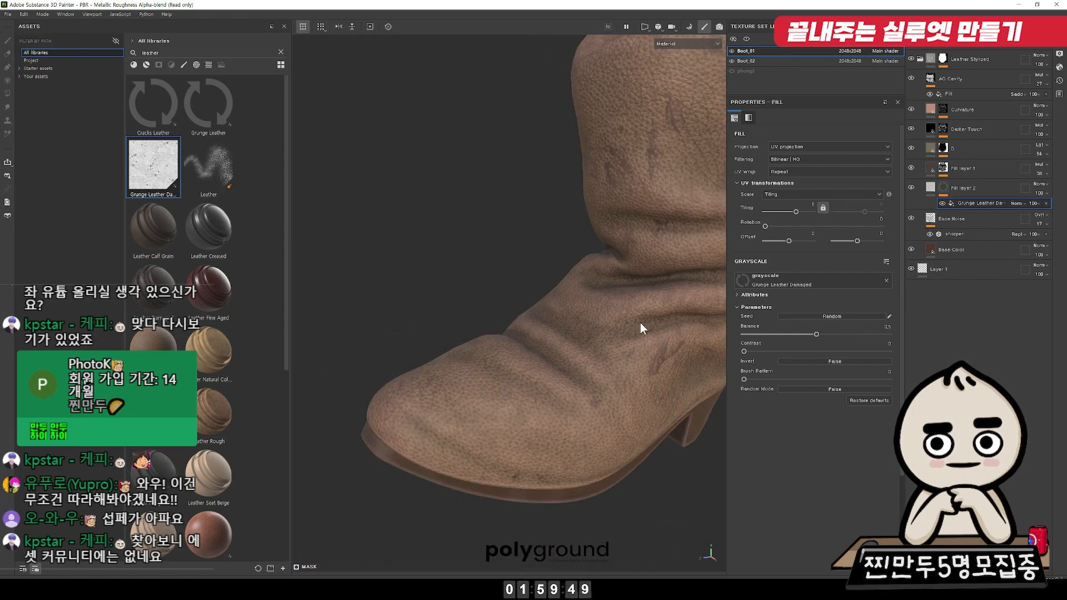
# Step: Set the blend mode of the Leather Grain layer, Fill layer 2, to Lighten
pyautogui.keyDown('alt'); pyautogui.moveTo(640, 329); pyautogui.dragTo(612, 269); pyautogui.keyUp('alt')
pyautogui.keyDown('alt'); pyautogui.moveTo(633, 213); pyautogui.dragTo(659, 278, button='middle'); pyautogui.keyUp('alt')
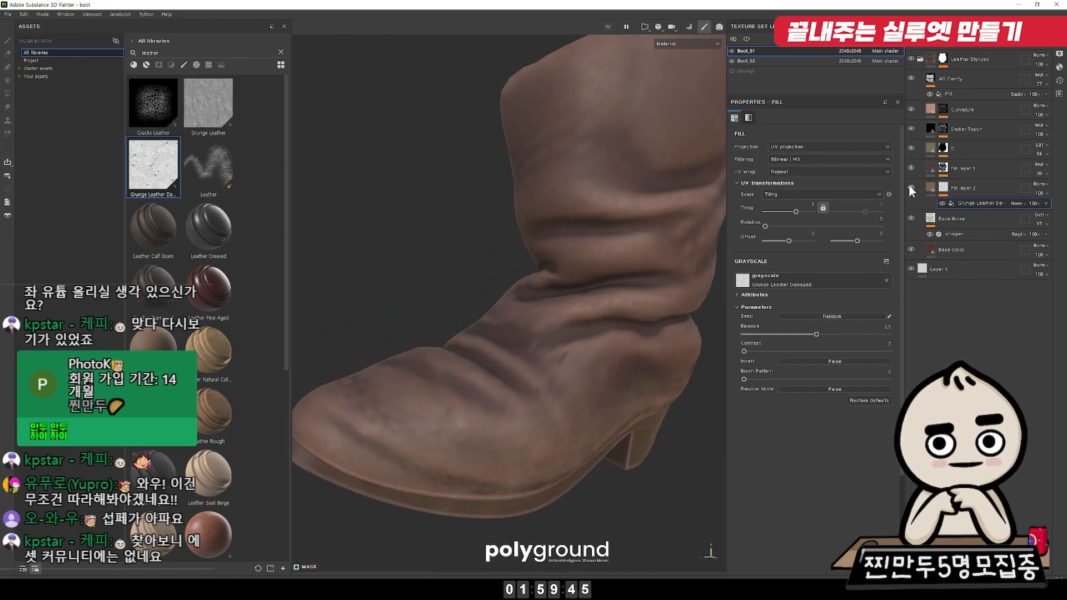
pyautogui.click(1039, 183)
pyautogui.click(1041, 189)
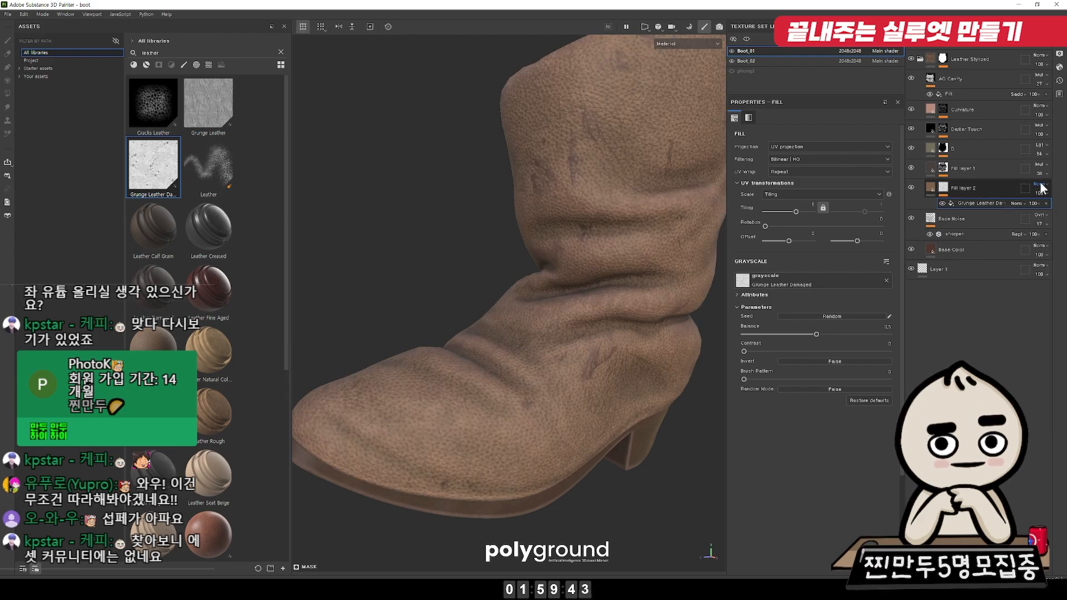
pyautogui.scroll(-2, 1041, 189)
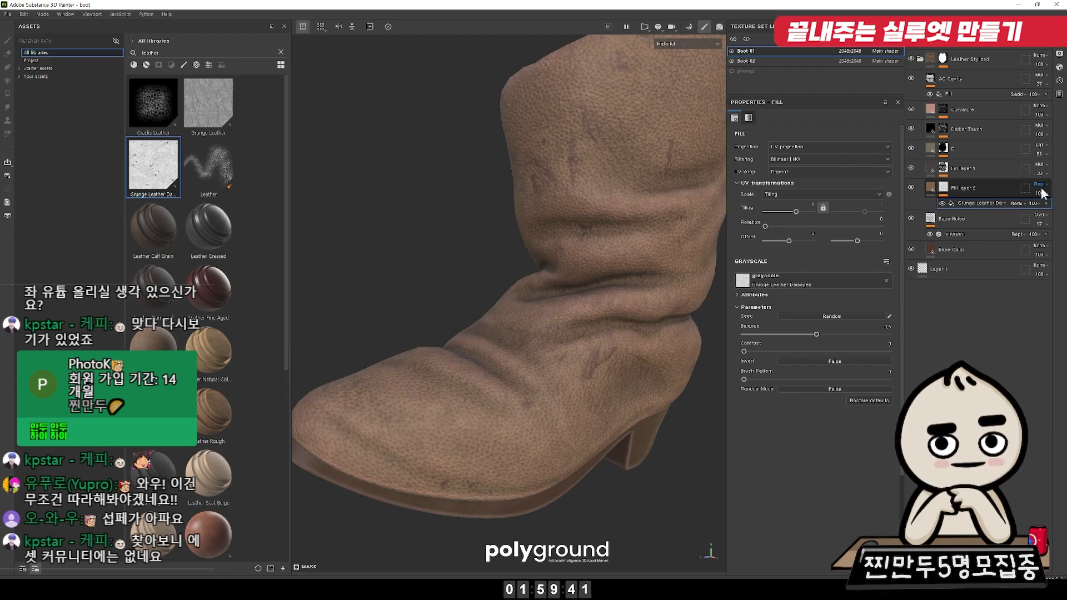
pyautogui.scroll(-4, 1041, 189)
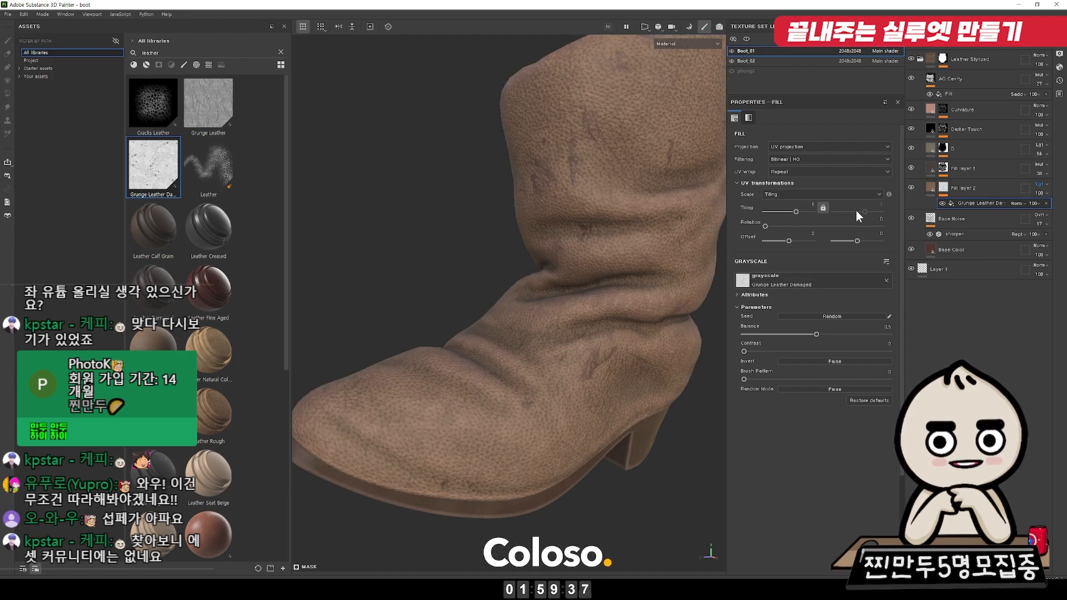
# Step: Compare the boot with and without Fill layer 2, then set its grunge mask's tiling to about 1.78 and rotate it
pyautogui.click(910, 187)
pyautogui.click(910, 187)
pyautogui.click(909, 187)
pyautogui.click(910, 187)
pyautogui.click(910, 188)
pyautogui.click(910, 187)
pyautogui.moveTo(798, 212); pyautogui.dragTo(798, 210)
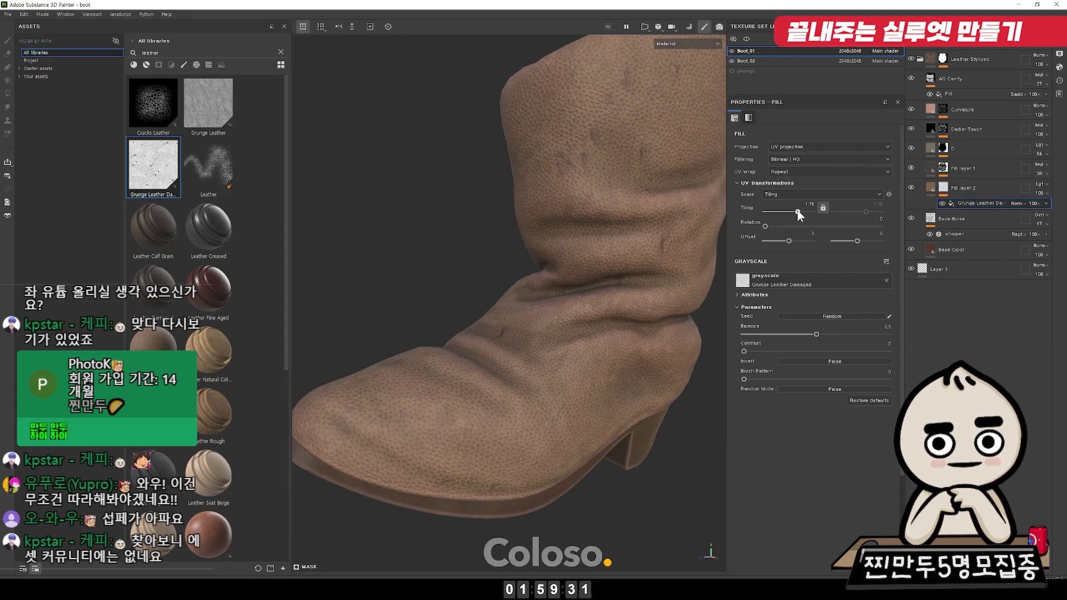
pyautogui.moveTo(766, 225); pyautogui.dragTo(791, 225)
# Step: Compare the Leather Grain fill with and without its height channel, then leave height turned off
pyautogui.keyDown('alt'); pyautogui.moveTo(517, 272); pyautogui.dragTo(627, 271); pyautogui.keyUp('alt')
pyautogui.click(931, 189)
pyautogui.keyDown('alt'); pyautogui.moveTo(550, 275); pyautogui.dragTo(603, 266); pyautogui.keyUp('alt')
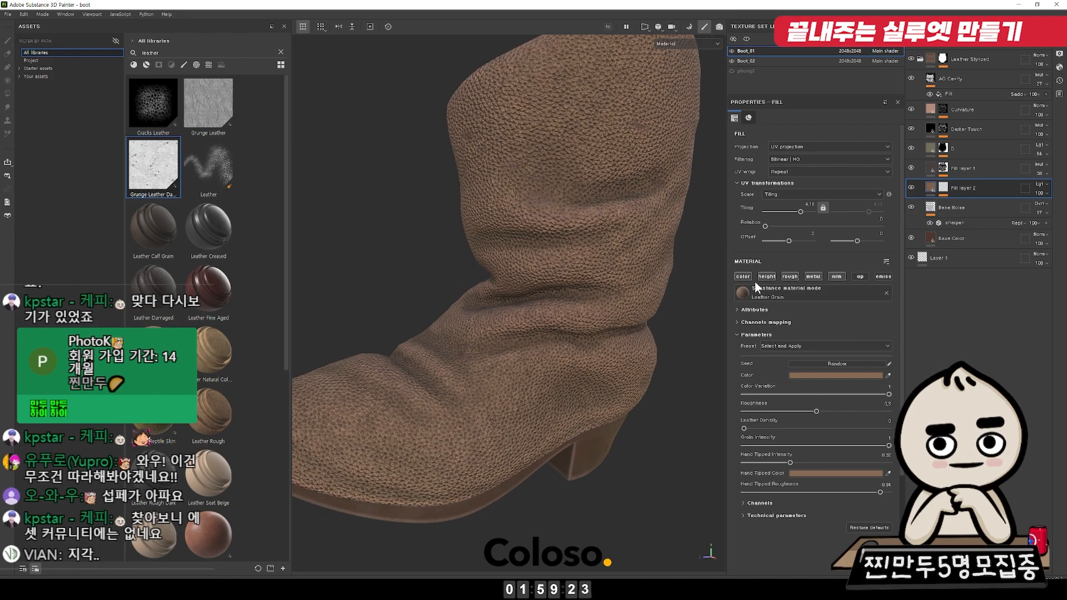
pyautogui.click(770, 274)
pyautogui.click(770, 273)
pyautogui.click(769, 273)
pyautogui.click(770, 274)
pyautogui.click(770, 274)
pyautogui.click(769, 274)
pyautogui.scroll(-4, 544, 263)
pyautogui.keyDown('alt'); pyautogui.moveTo(544, 262); pyautogui.dragTo(557, 272); pyautogui.keyUp('alt')
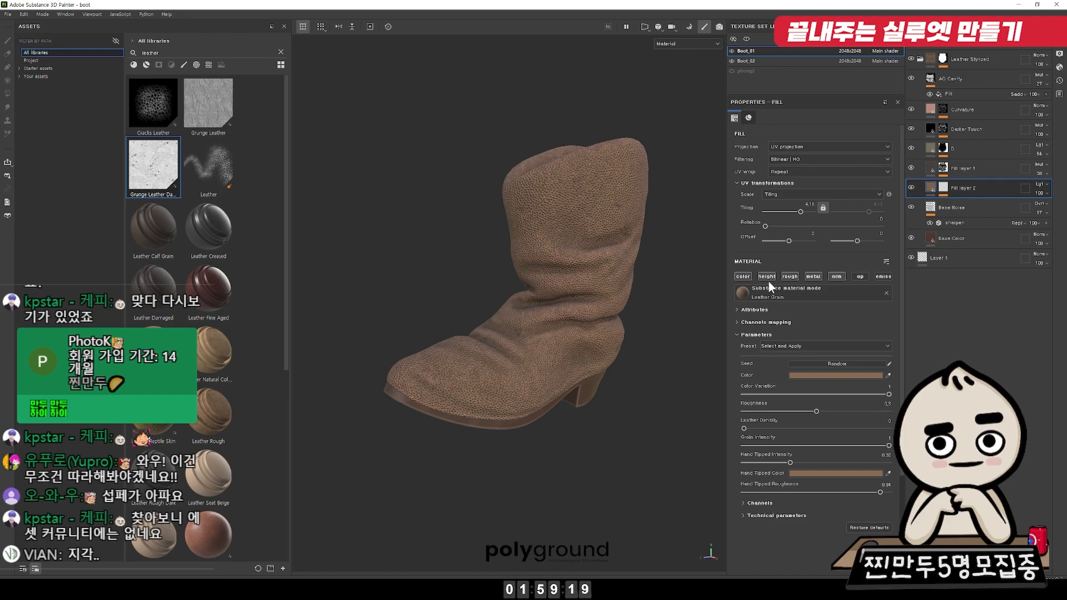
pyautogui.click(768, 275)
pyautogui.keyDown('alt'); pyautogui.moveTo(685, 227); pyautogui.dragTo(632, 206); pyautogui.keyUp('alt')
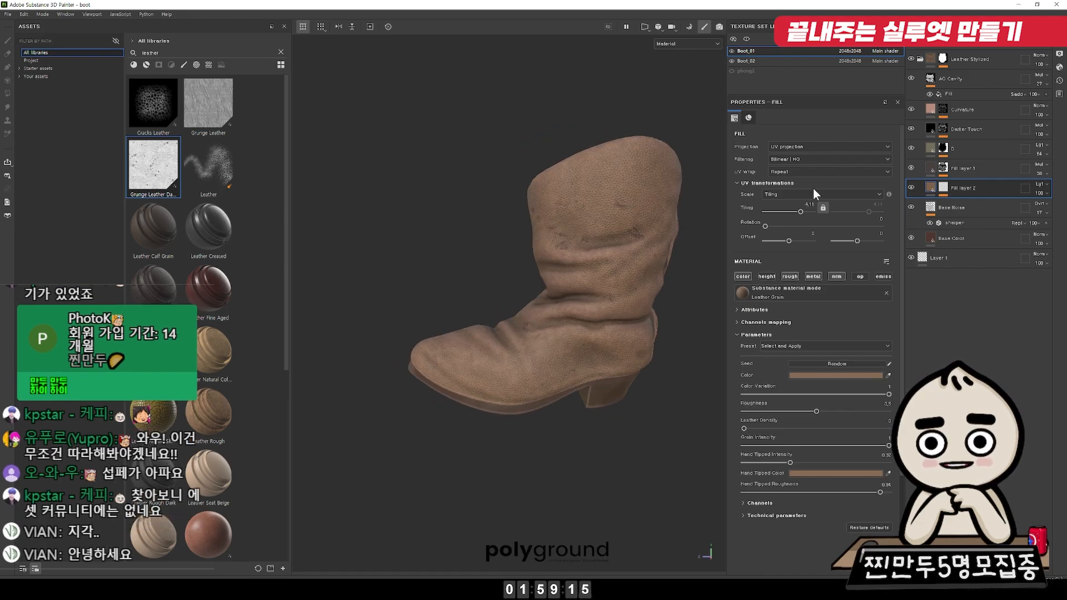
# Step: Set the Leather Grain fill's tiling to 6 and inspect the grain around the boot
pyautogui.write('6')
pyautogui.press('Return')
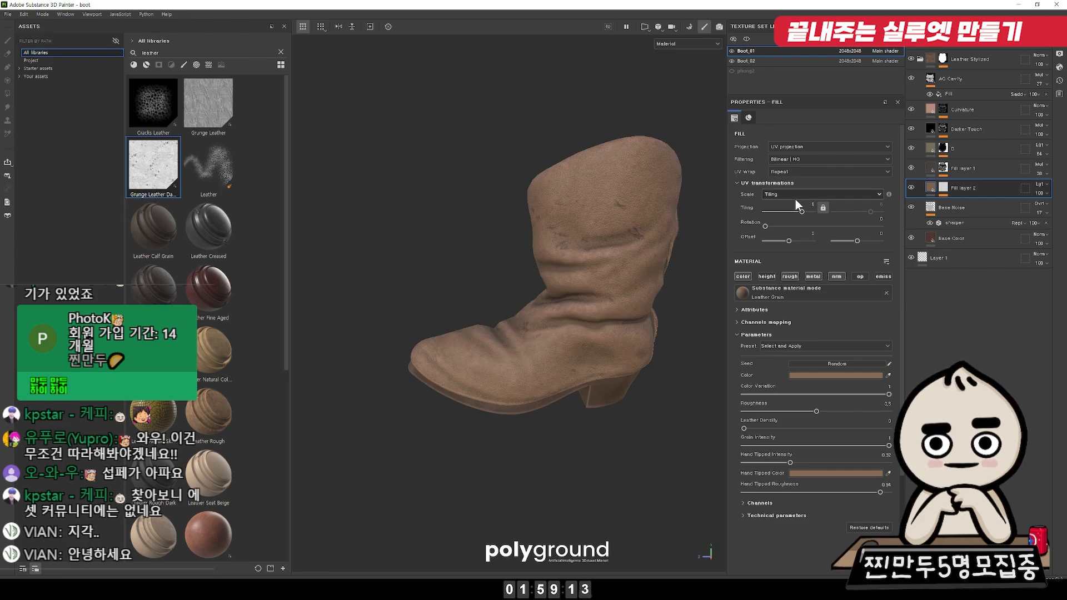
pyautogui.keyDown('alt'); pyautogui.moveTo(481, 309); pyautogui.dragTo(536, 312); pyautogui.keyUp('alt')
pyautogui.keyDown('alt'); pyautogui.moveTo(498, 256); pyautogui.dragTo(578, 289, button='right'); pyautogui.keyUp('alt')
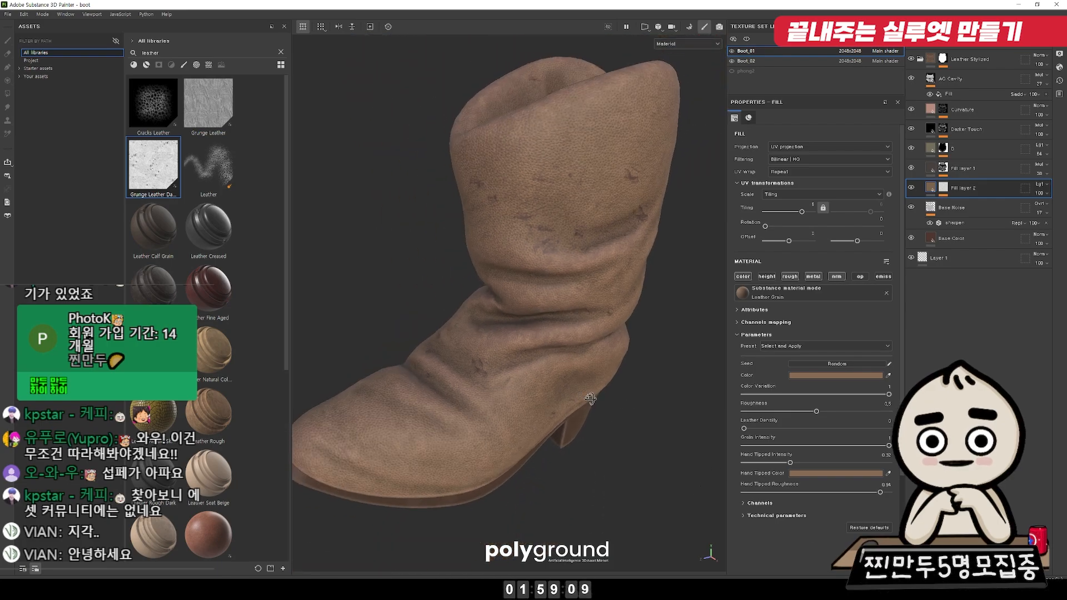
pyautogui.keyDown('alt'); pyautogui.moveTo(577, 289); pyautogui.dragTo(606, 261); pyautogui.keyUp('alt')
pyautogui.keyDown('alt'); pyautogui.moveTo(605, 355); pyautogui.dragTo(595, 324, button='middle'); pyautogui.keyUp('alt')
pyautogui.keyDown('alt'); pyautogui.moveTo(595, 324); pyautogui.dragTo(329, 410, button='right'); pyautogui.keyUp('alt')
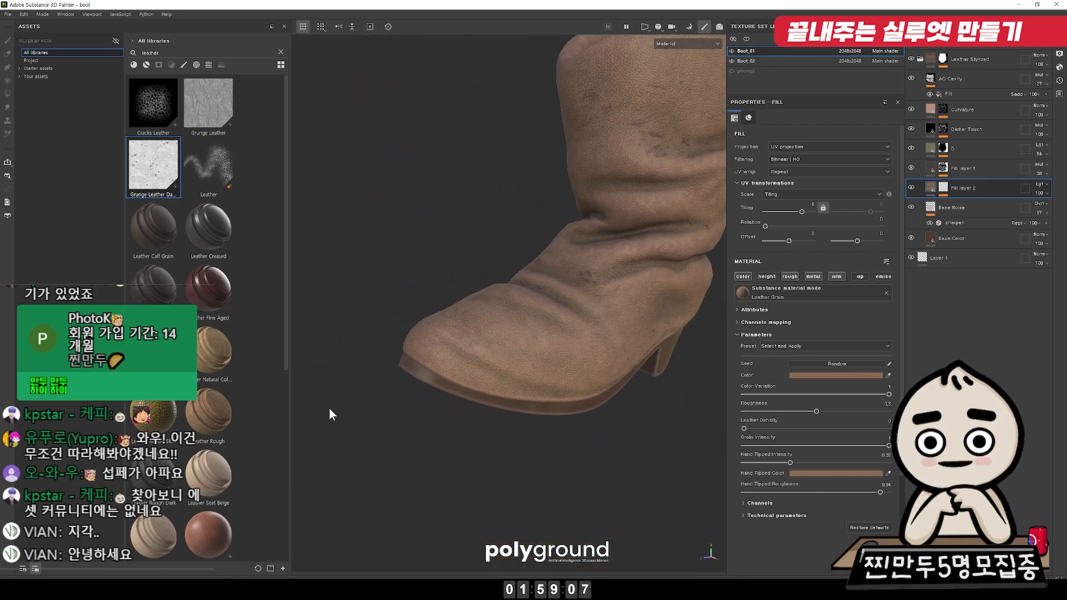
pyautogui.keyDown('alt'); pyautogui.moveTo(517, 317); pyautogui.dragTo(468, 385); pyautogui.keyUp('alt')
pyautogui.keyDown('alt'); pyautogui.moveTo(583, 357); pyautogui.dragTo(552, 273); pyautogui.keyUp('alt')
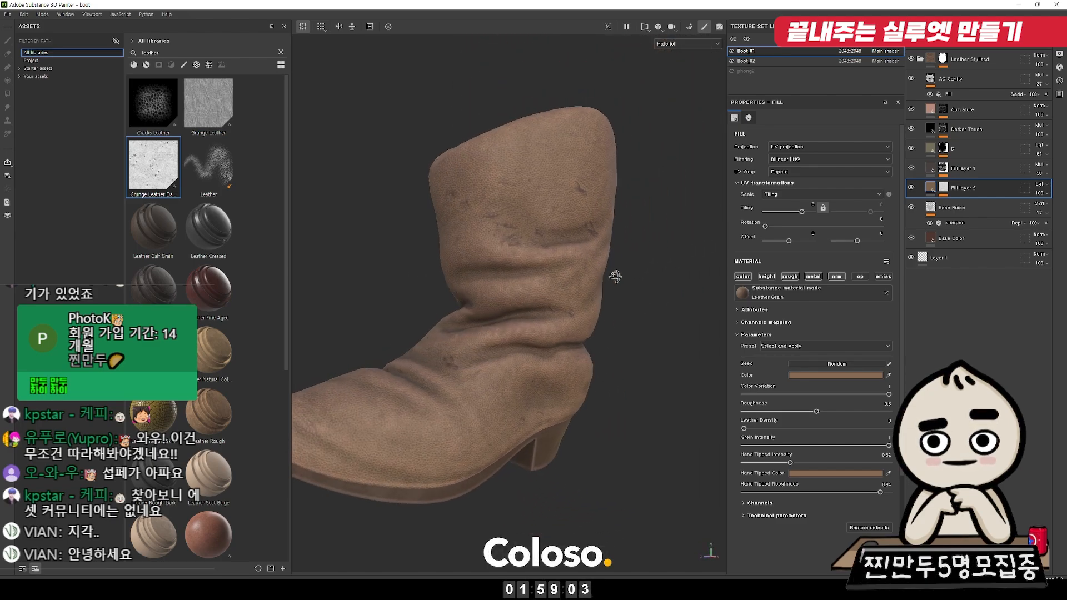
# Step: Adjust only the Leather Grain fill's first tiling value to about 7.8 and set its rotation to about 0.1
pyautogui.moveTo(799, 211); pyautogui.dragTo(797, 211)
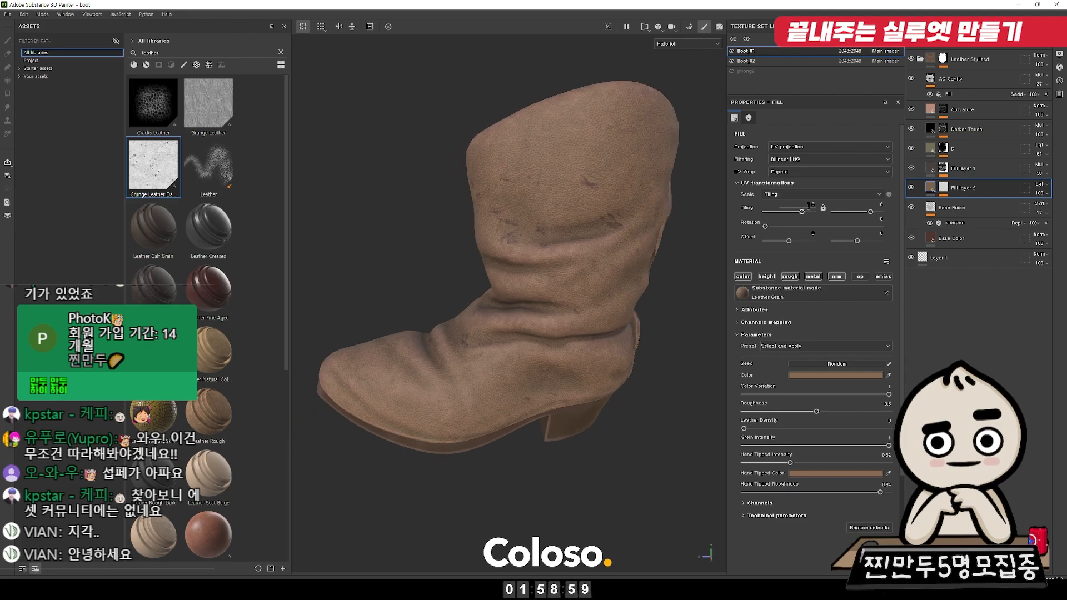
pyautogui.moveTo(799, 211); pyautogui.dragTo(767, 227)
pyautogui.keyDown('alt'); pyautogui.moveTo(572, 262); pyautogui.dragTo(634, 240); pyautogui.keyUp('alt')
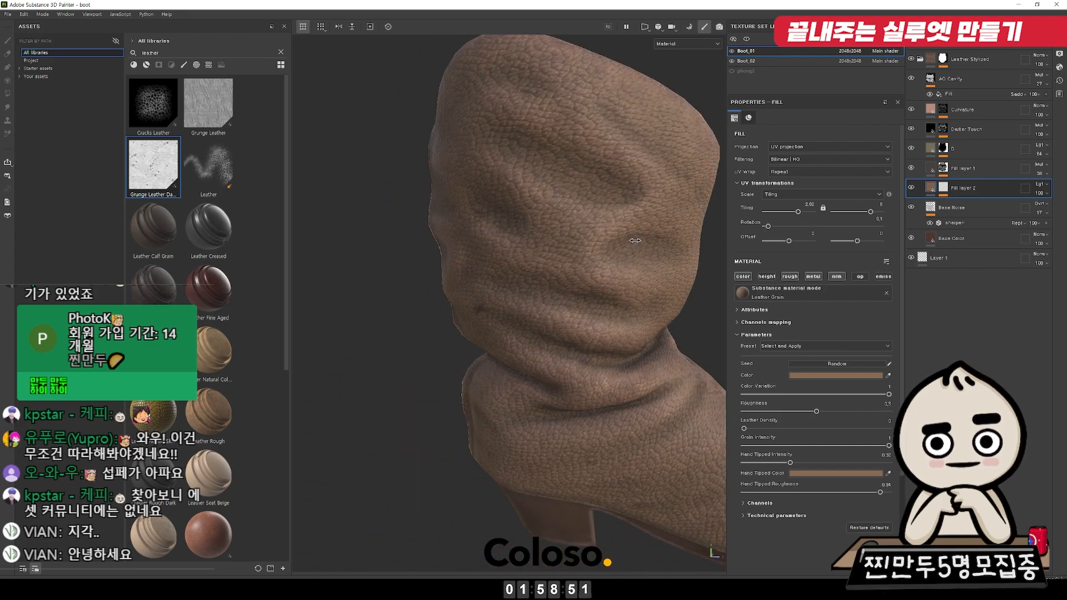
pyautogui.click(801, 210)
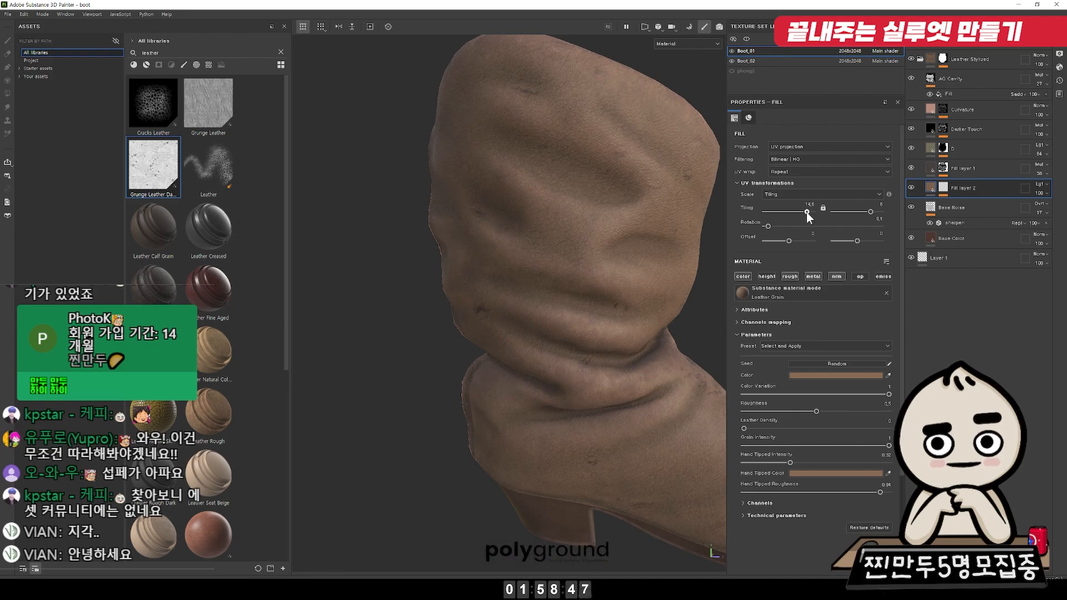
pyautogui.keyDown('alt'); pyautogui.moveTo(395, 214); pyautogui.dragTo(580, 248); pyautogui.keyUp('alt')
pyautogui.keyDown('shift'); pyautogui.moveTo(630, 240); pyautogui.dragTo(631, 263, button='right'); pyautogui.keyUp('shift')
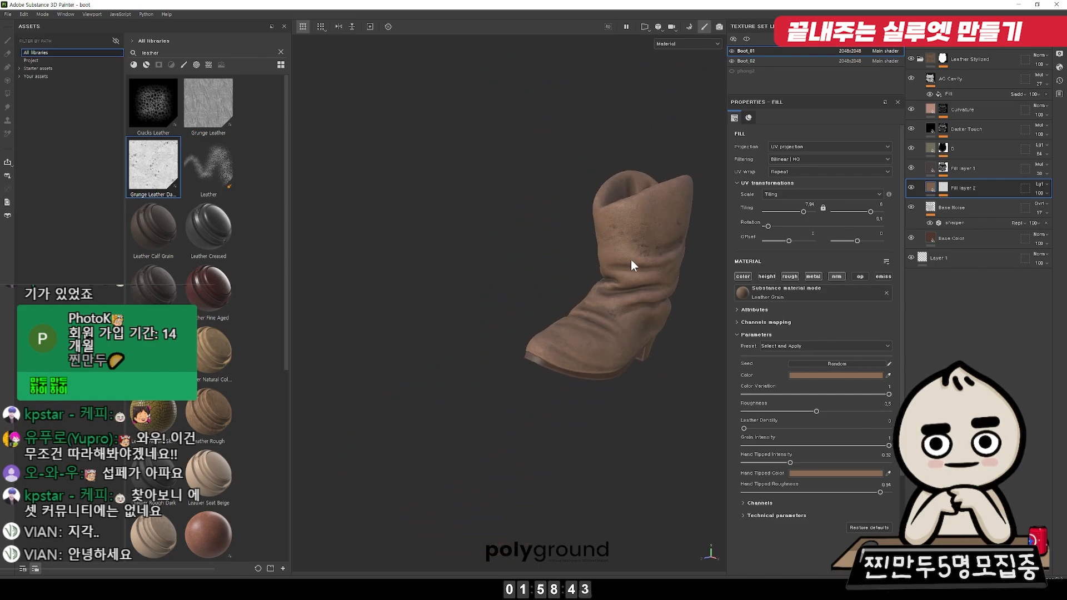
pyautogui.keyDown('alt'); pyautogui.moveTo(631, 263); pyautogui.dragTo(566, 285, button='middle'); pyautogui.keyUp('alt')
pyautogui.keyDown('alt'); pyautogui.moveTo(566, 284); pyautogui.dragTo(746, 478, button='right'); pyautogui.keyUp('alt')
pyautogui.scroll(5, 652, 343)
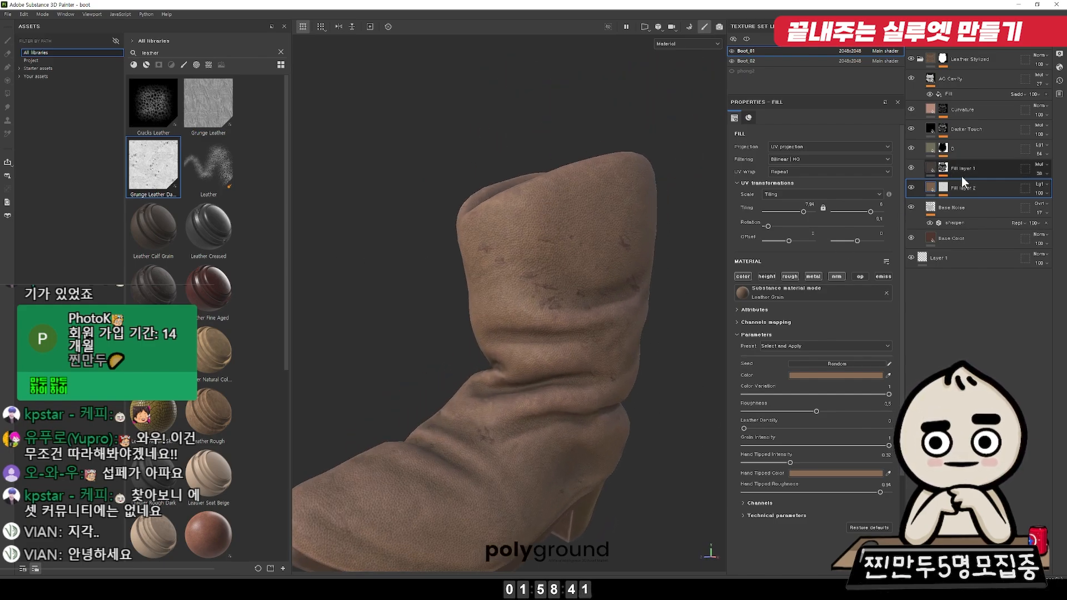
# Step: Compare the boot with Fill layer 1 hidden and shown, then raise that layer's opacity to 57
pyautogui.click(911, 188)
pyautogui.click(914, 184)
pyautogui.click(912, 166)
pyautogui.click(912, 166)
pyautogui.click(912, 166)
pyautogui.click(912, 166)
pyautogui.click(913, 166)
pyautogui.click(912, 166)
pyautogui.click(913, 166)
pyautogui.click(912, 166)
pyautogui.click(912, 166)
pyautogui.click(912, 166)
pyautogui.click(912, 166)
pyautogui.click(912, 166)
pyautogui.click(912, 166)
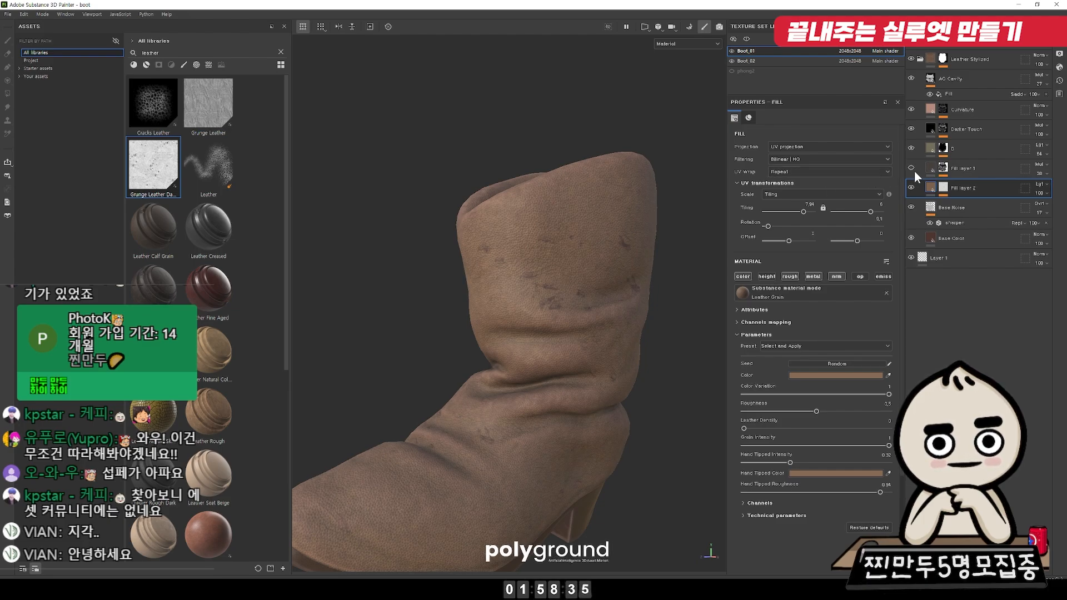
pyautogui.keyDown('alt'); pyautogui.moveTo(625, 268); pyautogui.dragTo(687, 188, button='middle'); pyautogui.keyUp('alt')
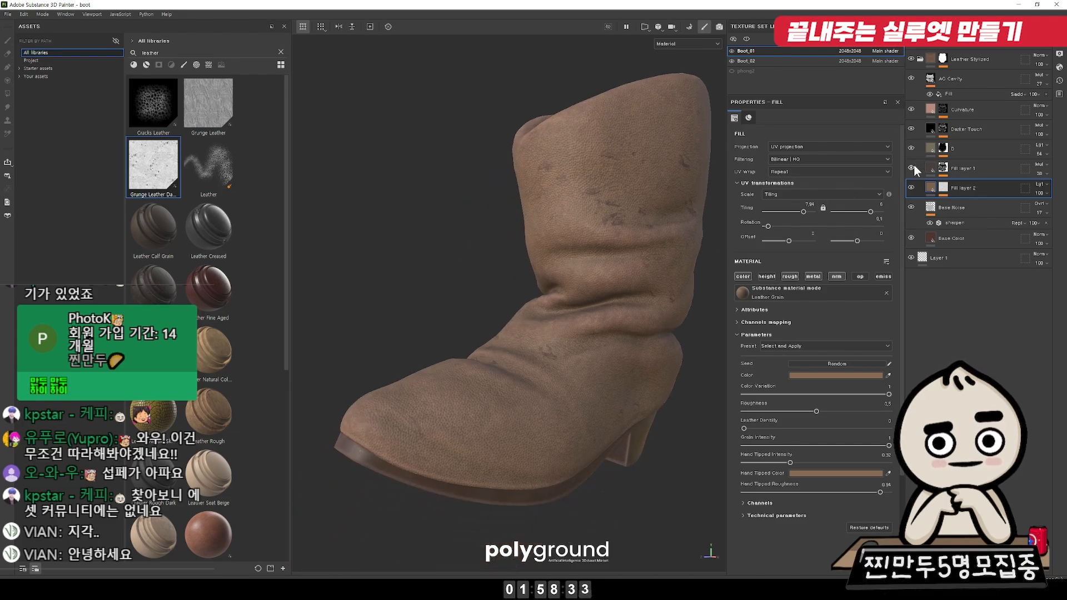
pyautogui.click(912, 167)
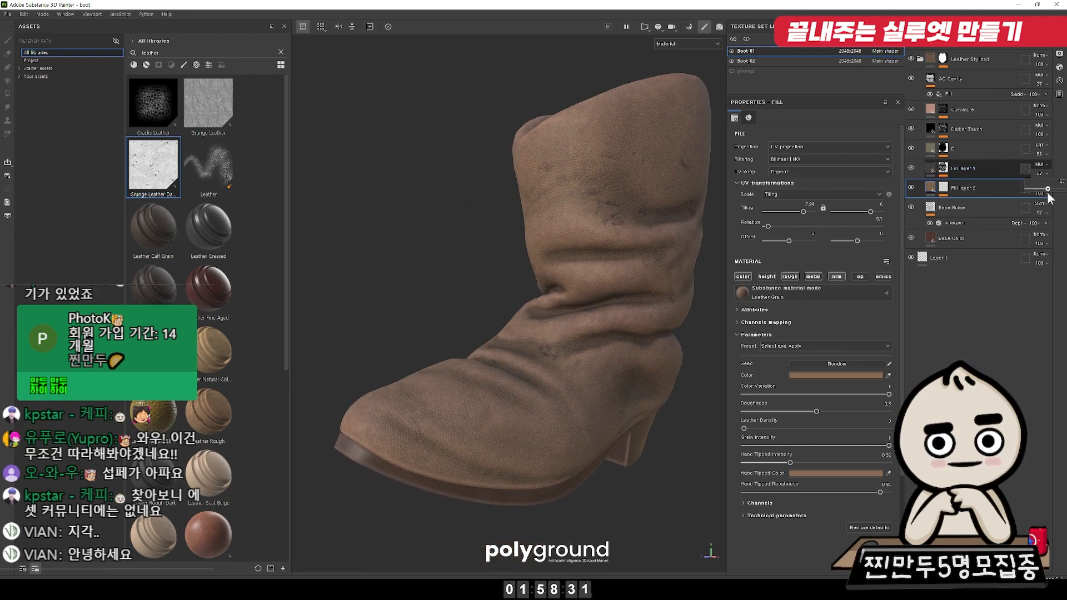
# Step: Examine what the Darker Touch and Curvature layers contribute to the boot's folds by switching each off and on
pyautogui.keyDown('alt'); pyautogui.moveTo(620, 232); pyautogui.dragTo(686, 307, button='right'); pyautogui.keyUp('alt')
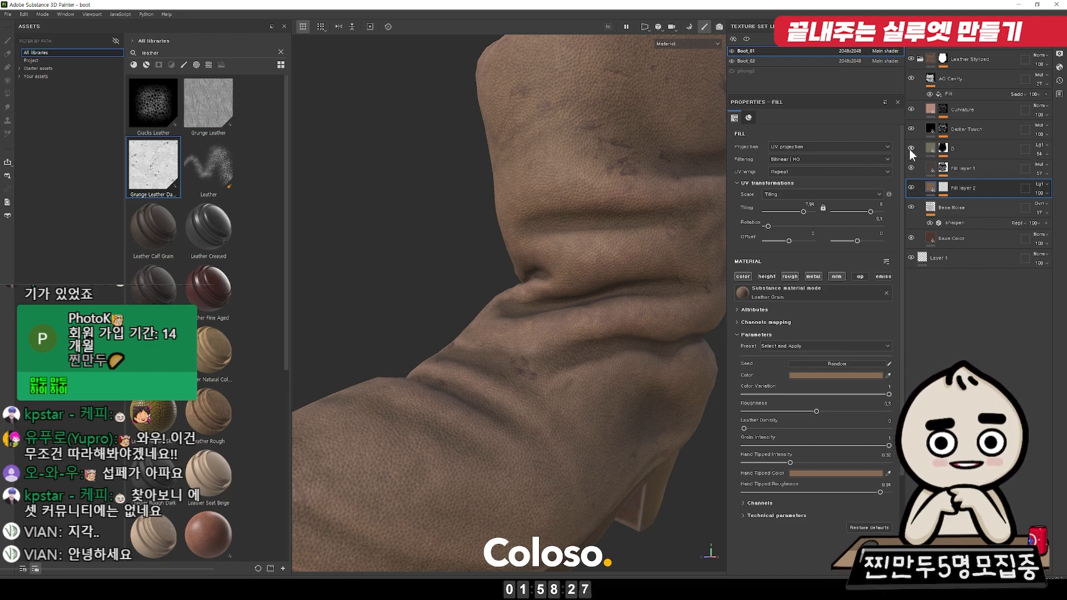
pyautogui.click(911, 129)
pyautogui.click(911, 129)
pyautogui.click(911, 129)
pyautogui.click(911, 129)
pyautogui.click(911, 129)
pyautogui.click(911, 129)
pyautogui.click(911, 110)
pyautogui.click(911, 110)
pyautogui.click(911, 110)
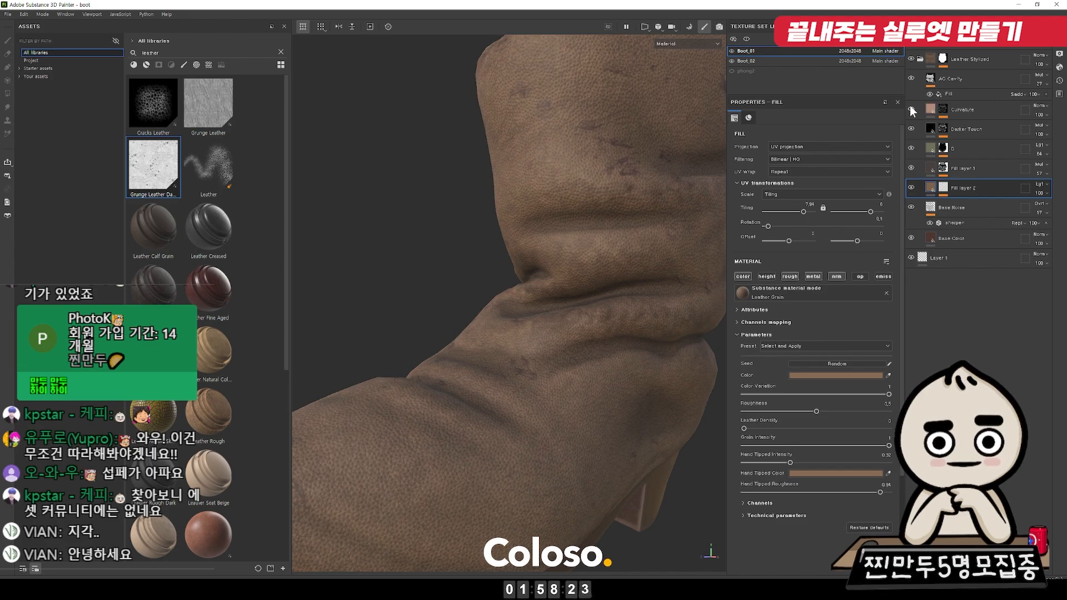
pyautogui.click(910, 110)
pyautogui.click(910, 109)
pyautogui.click(911, 110)
pyautogui.click(910, 109)
pyautogui.scroll(-4, 557, 269)
pyautogui.keyDown('alt'); pyautogui.moveTo(585, 286); pyautogui.dragTo(568, 290); pyautogui.keyUp('alt')
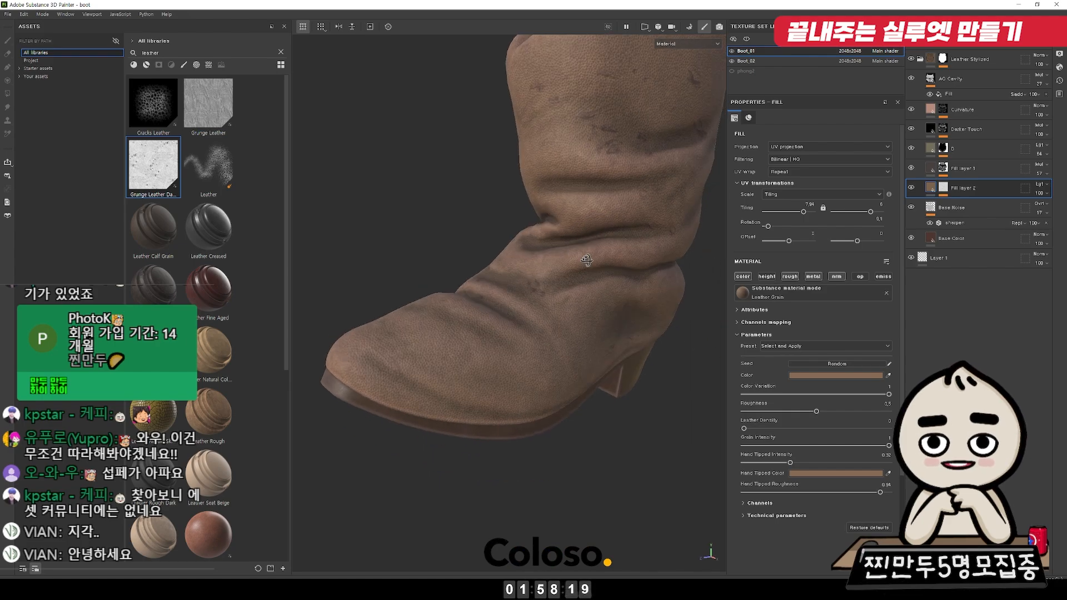
pyautogui.scroll(4, 598, 248)
# Step: Rename Fill layer 1 to D and add an anchor point to its mask
pyautogui.click(910, 168)
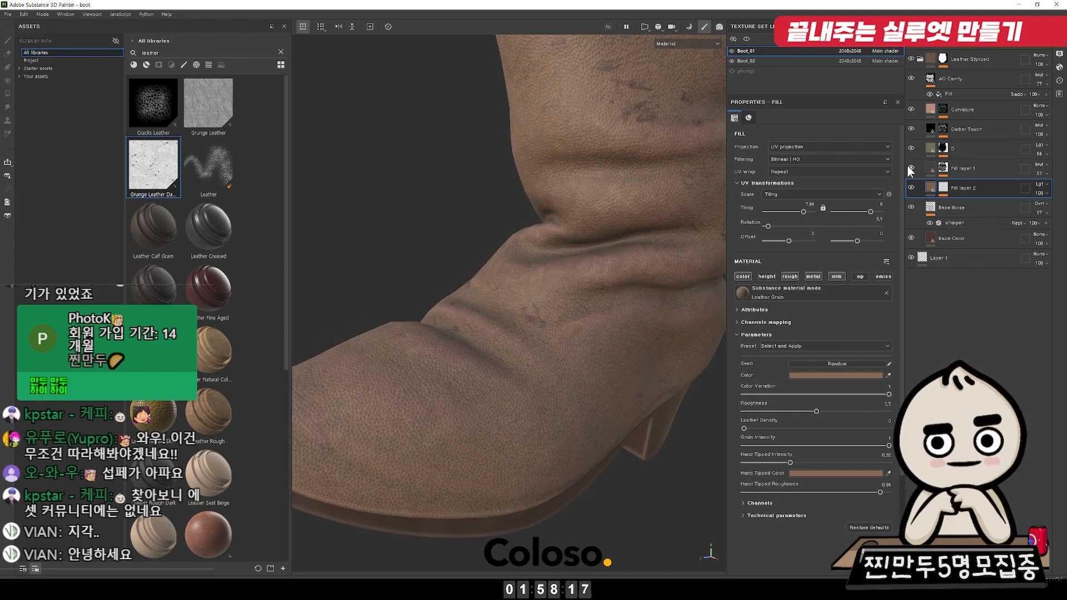
pyautogui.click(911, 168)
pyautogui.doubleClick(969, 167)
pyautogui.write('D')
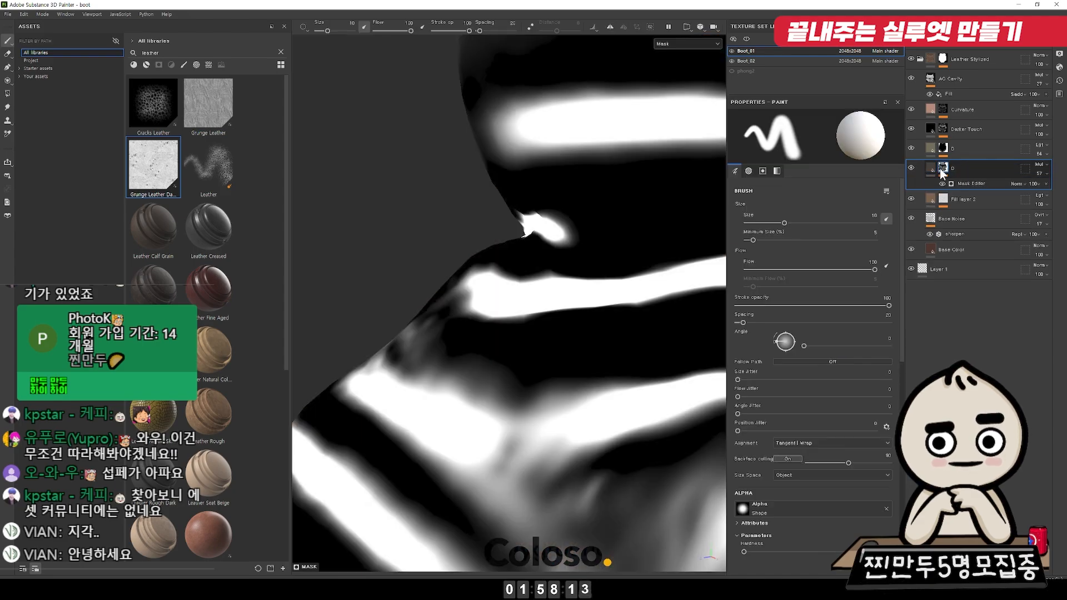
pyautogui.keyDown('alt'); pyautogui.click(942, 168); pyautogui.keyUp('alt')
pyautogui.rightClick(943, 173)
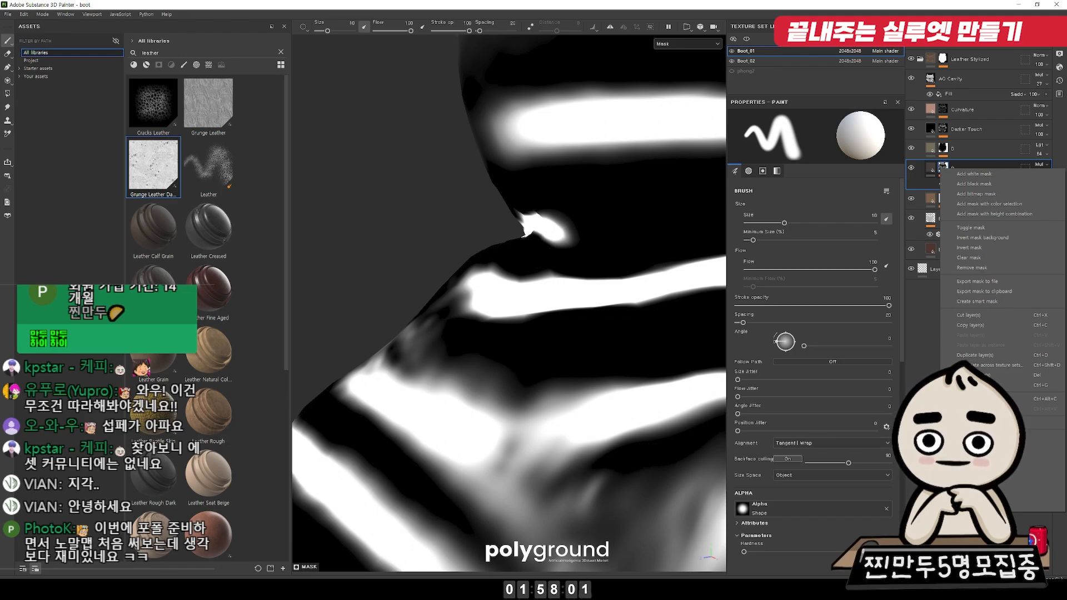
pyautogui.click(971, 506)
pyautogui.scroll(-2, 590, 314)
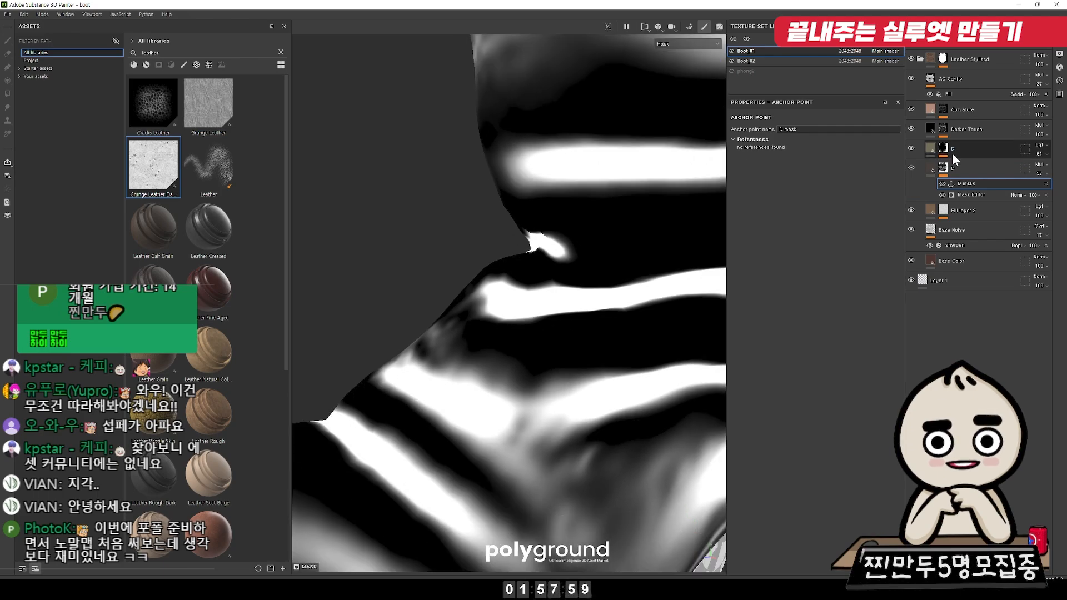
# Step: Add a fill layer above the anchored D layer, name it D2 and make its base color bright red
pyautogui.click(926, 168)
pyautogui.click(1009, 42)
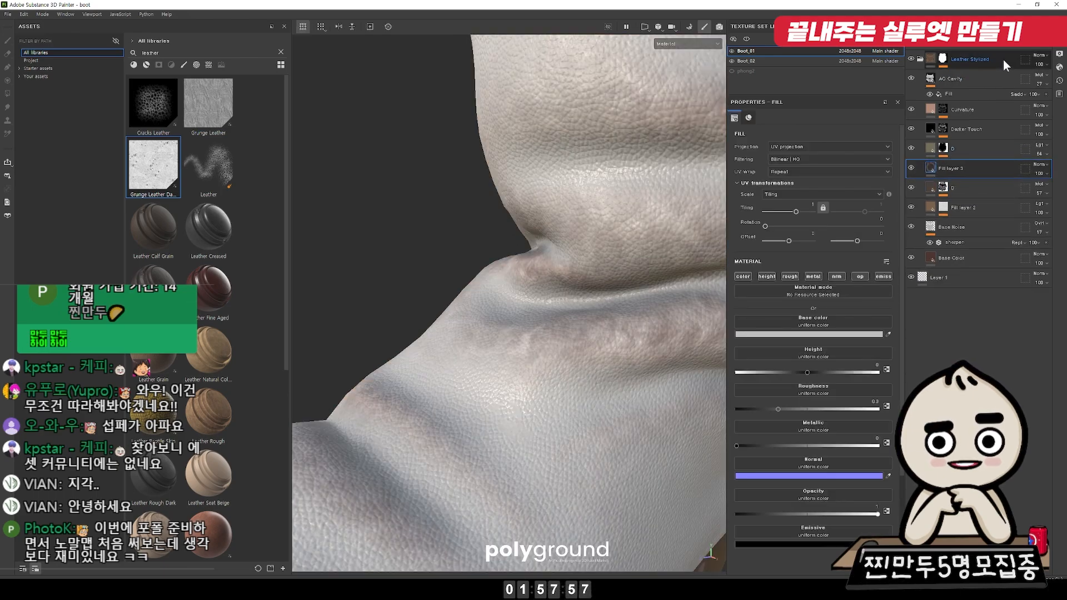
pyautogui.doubleClick(964, 168)
pyautogui.write('D2')
pyautogui.press('Return')
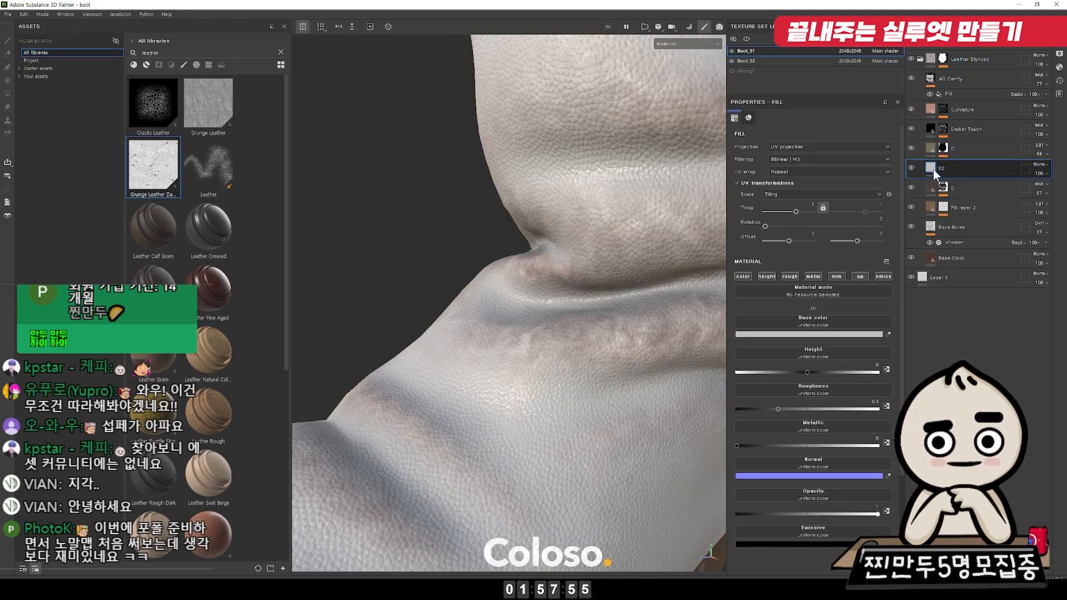
pyautogui.click(838, 334)
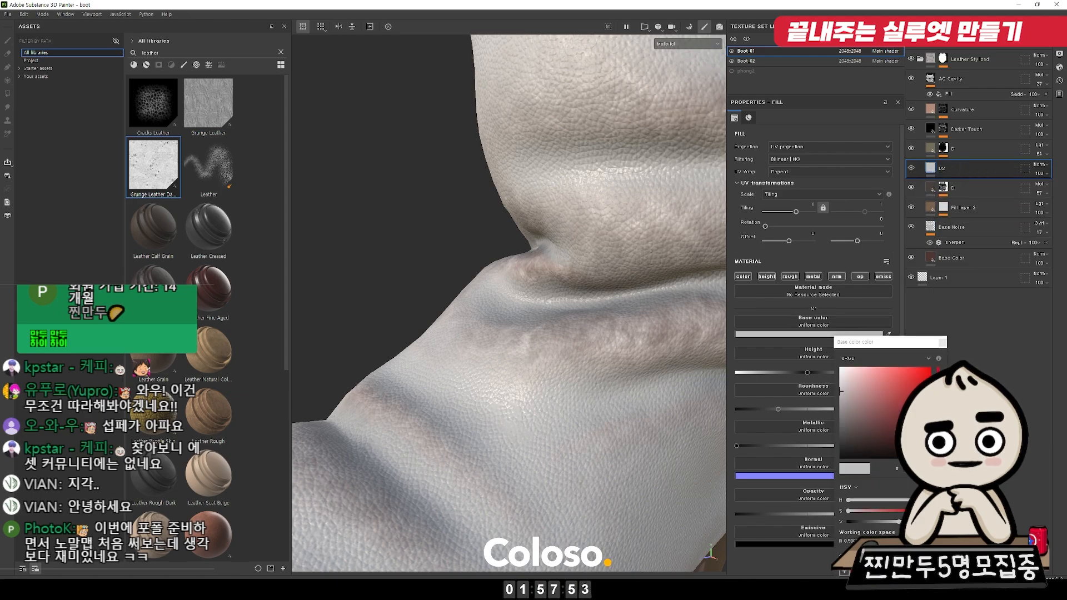
pyautogui.moveTo(916, 377); pyautogui.dragTo(952, 328)
pyautogui.click(951, 328)
# Step: Add a black mask to D2 and give it a fill driven by the D mask anchor point
pyautogui.rightClick(955, 169)
pyautogui.click(962, 179)
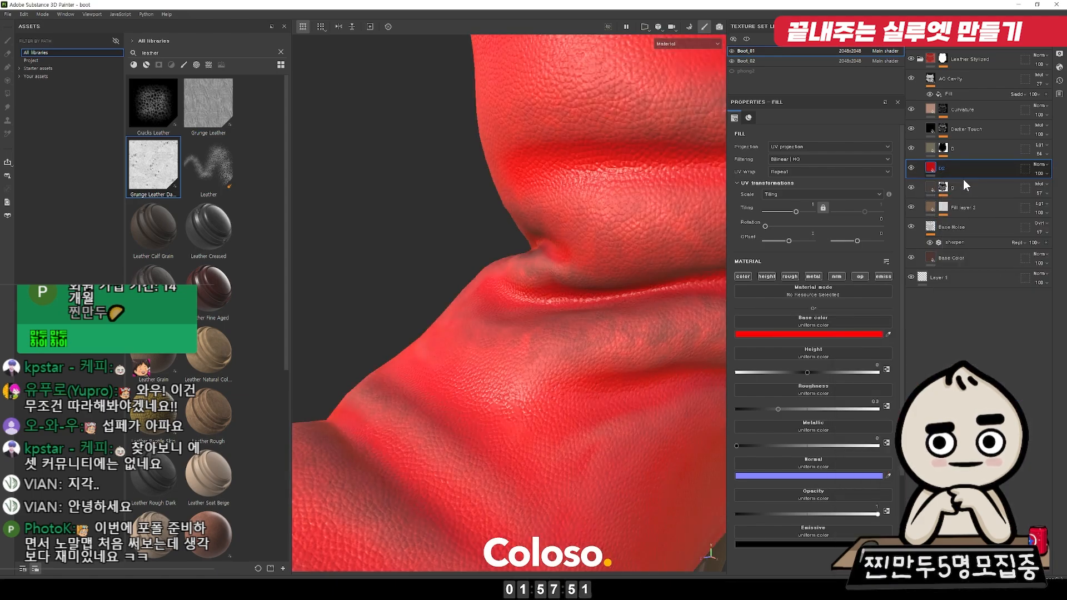
pyautogui.rightClick(942, 171)
pyautogui.click(968, 449)
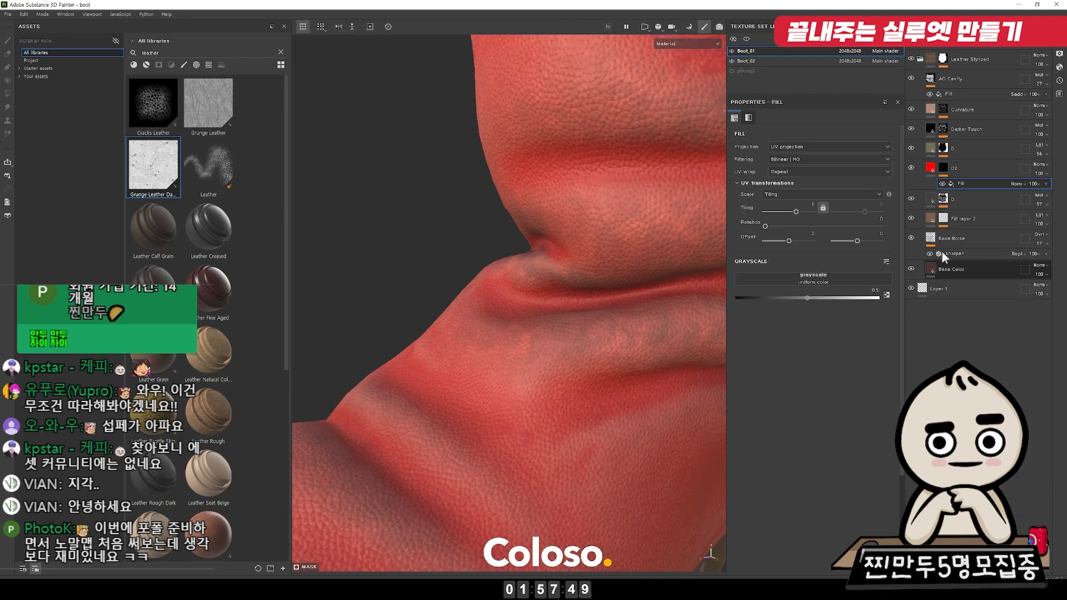
pyautogui.click(819, 281)
pyautogui.click(853, 302)
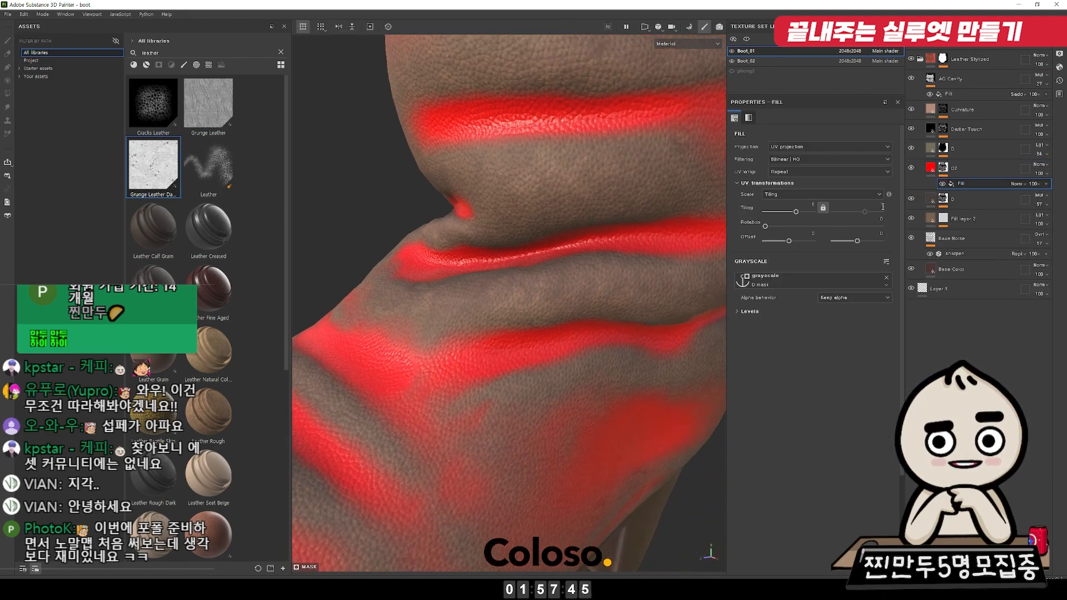
# Step: Raise the black and mid points in the levels of D2's mask fill to confine the red to the fold cores, comparing with D2 hidden
pyautogui.click(748, 312)
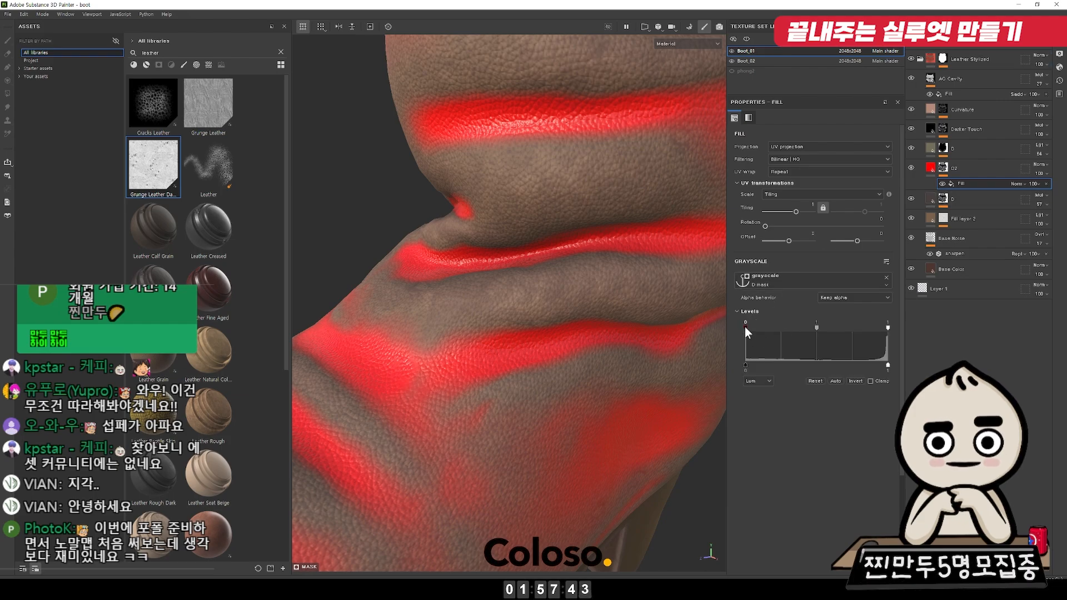
pyautogui.moveTo(745, 328); pyautogui.dragTo(811, 328)
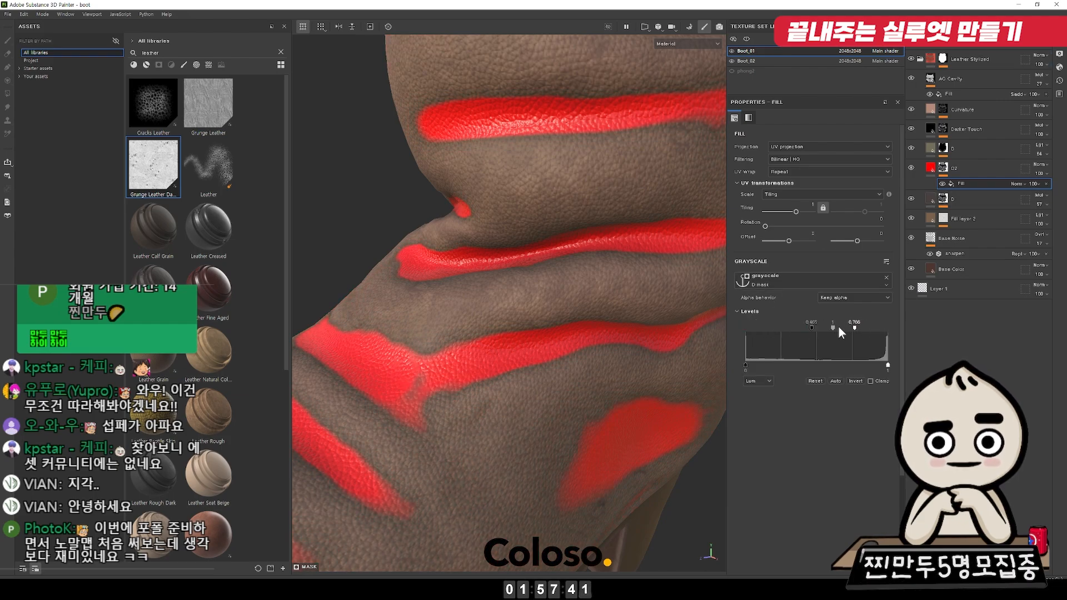
pyautogui.moveTo(848, 328); pyautogui.dragTo(869, 329)
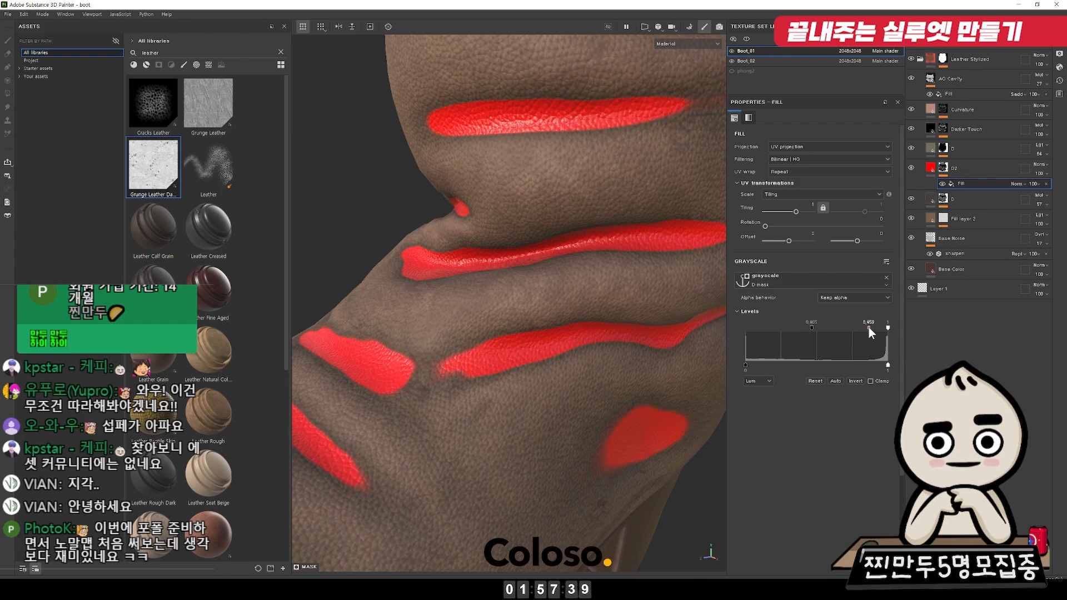
pyautogui.click(906, 169)
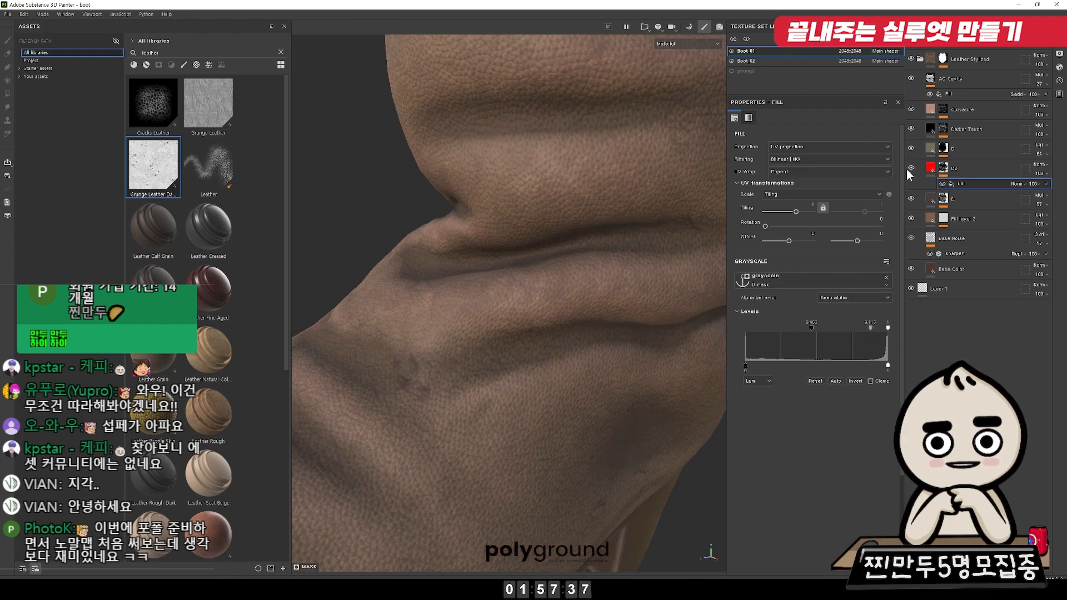
pyautogui.click(906, 169)
pyautogui.click(906, 169)
pyautogui.click(906, 169)
pyautogui.click(906, 169)
pyautogui.click(906, 169)
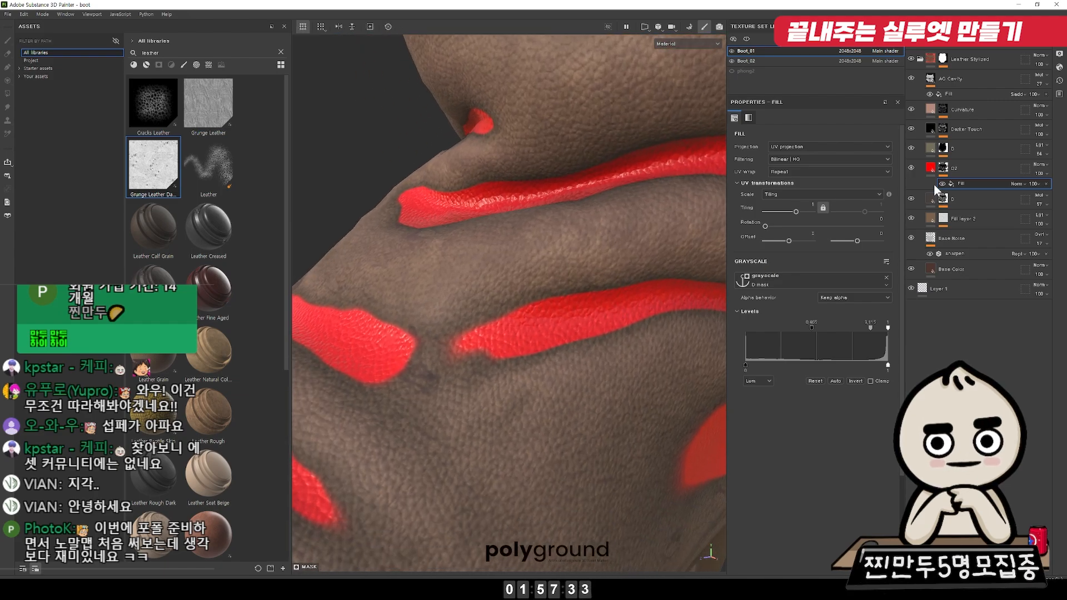
# Step: Replace D2's red base color with the brown sampled from the D layer below, and compare the folds with D2 on and off
pyautogui.click(925, 168)
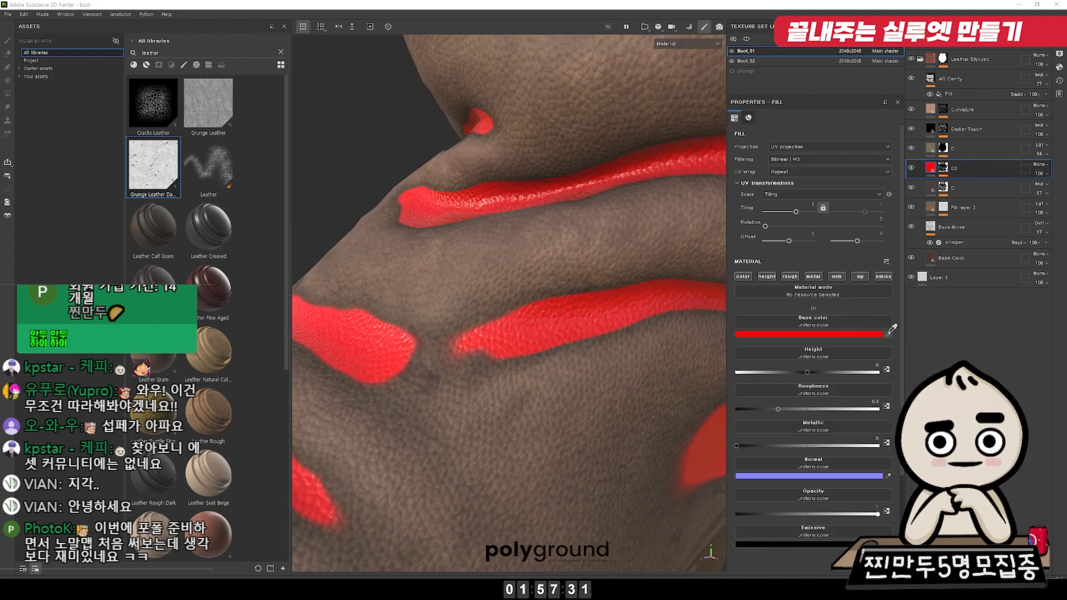
pyautogui.click(931, 188)
pyautogui.keyDown('alt'); pyautogui.moveTo(675, 167); pyautogui.dragTo(817, 182); pyautogui.keyUp('alt')
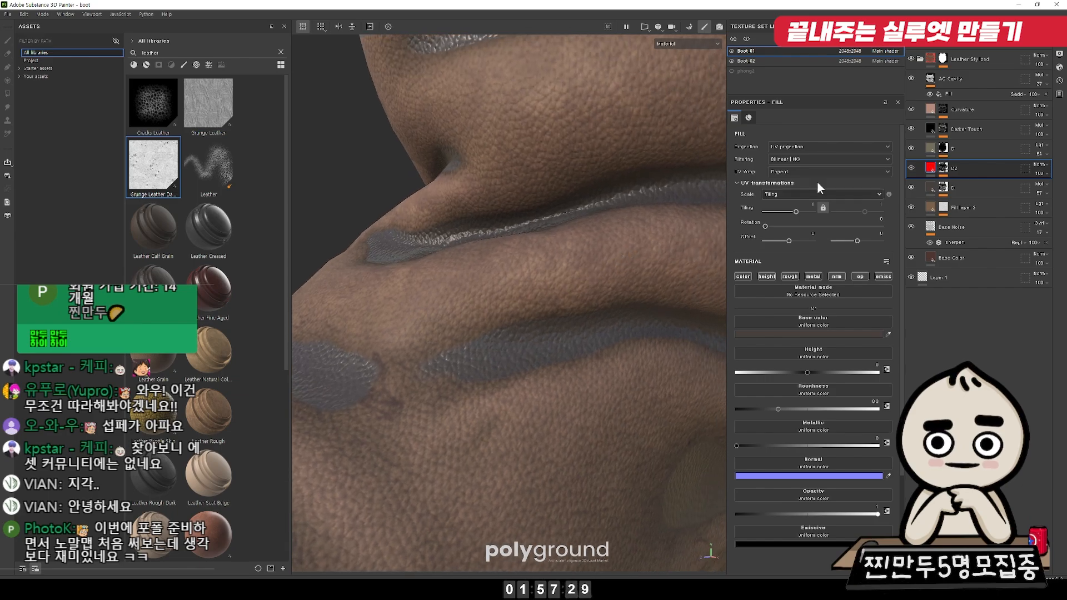
pyautogui.click(911, 167)
pyautogui.click(912, 168)
pyautogui.click(912, 167)
pyautogui.click(912, 168)
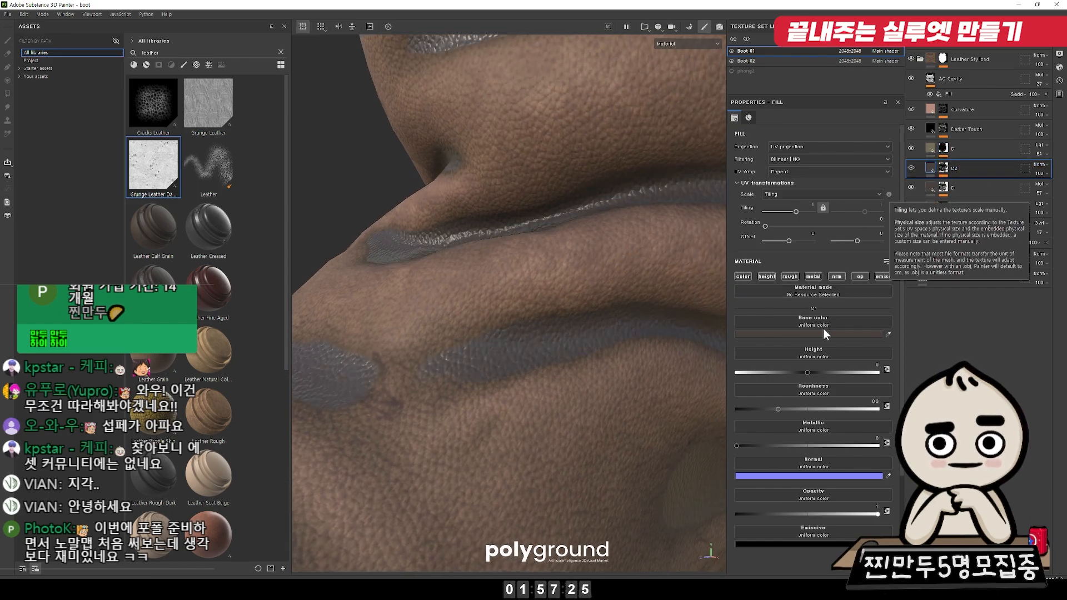
# Step: Turn off D2's height, roughness, metallic and normal channels so that it only affects color
pyautogui.click(765, 276)
pyautogui.click(813, 276)
pyautogui.click(836, 276)
pyautogui.click(789, 276)
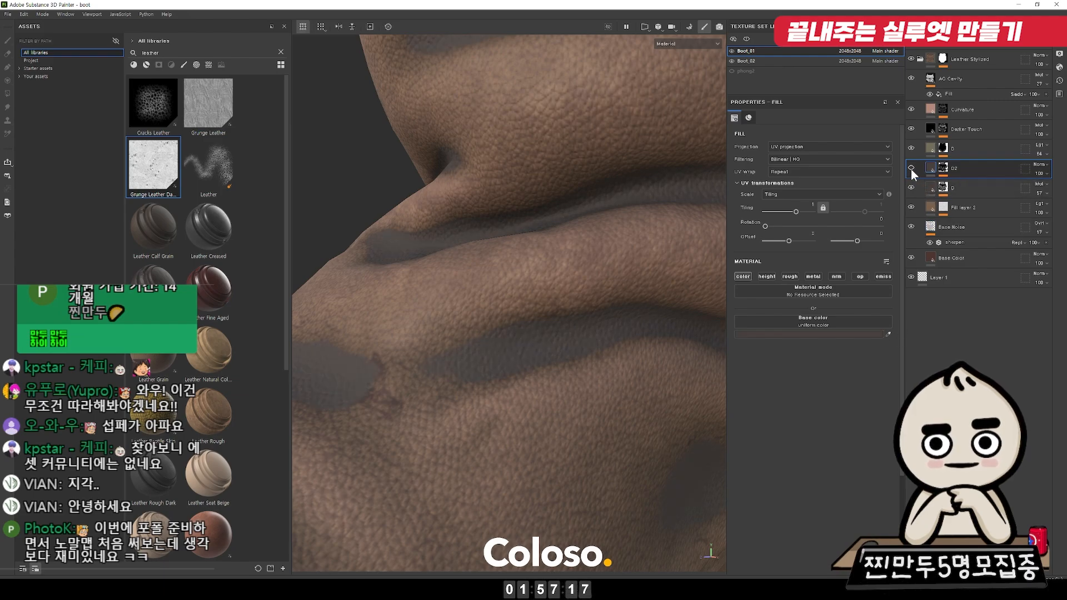
# Step: Raise the black point in the levels of D2's mask fill to about 0.82 to shrink the masked areas
pyautogui.click(942, 169)
pyautogui.click(956, 185)
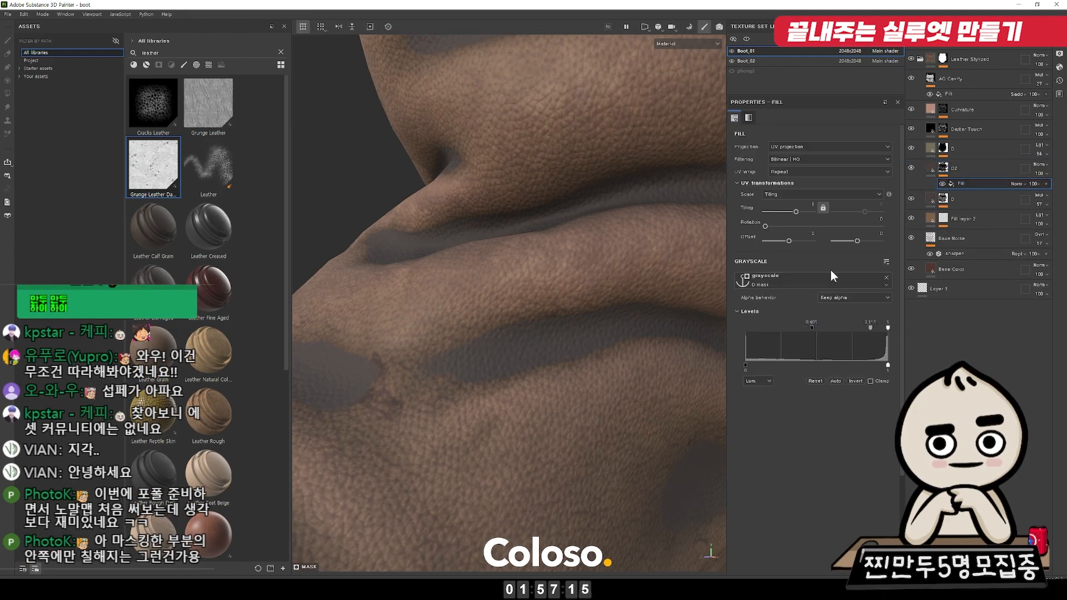
pyautogui.moveTo(812, 328); pyautogui.dragTo(862, 328)
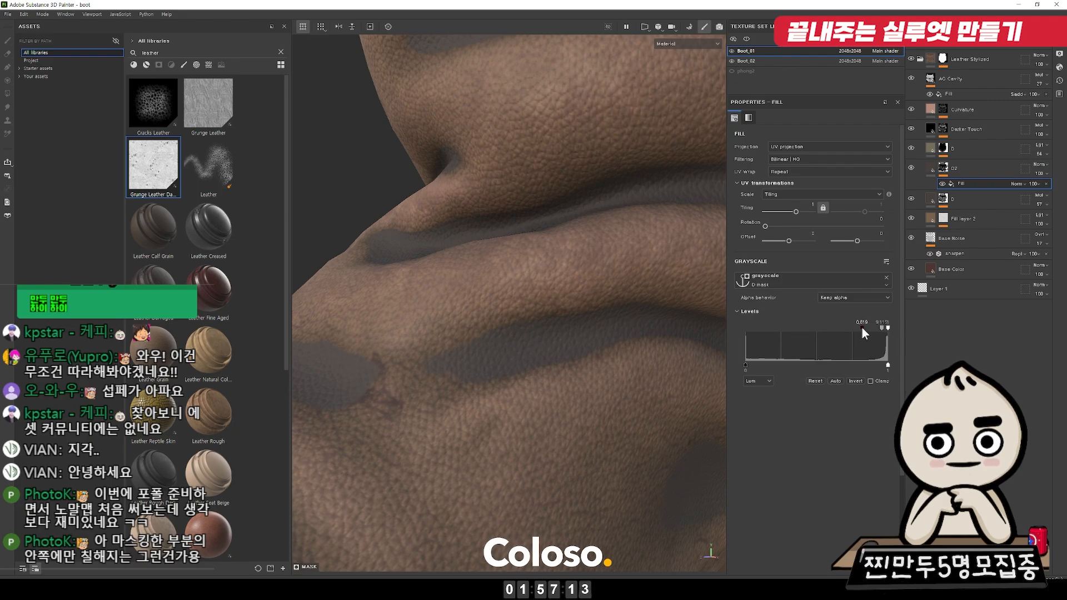
# Step: Add a Warp filter to D2's mask, raise its intensity slightly and set its source blur to 0.38
pyautogui.rightClick(942, 168)
pyautogui.click(969, 476)
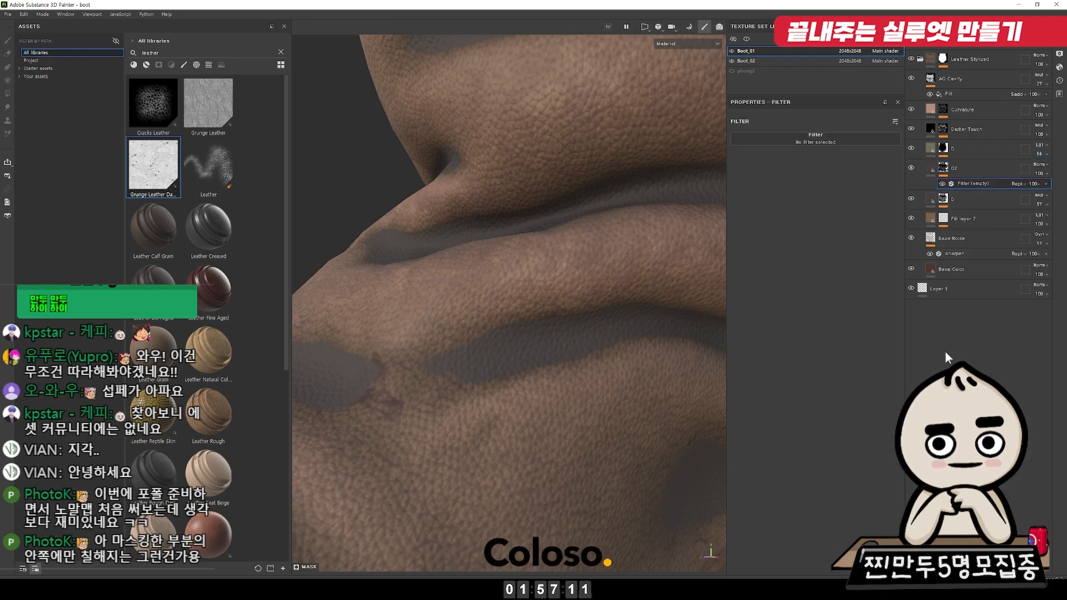
pyautogui.click(867, 144)
pyautogui.scroll(-5, 933, 201)
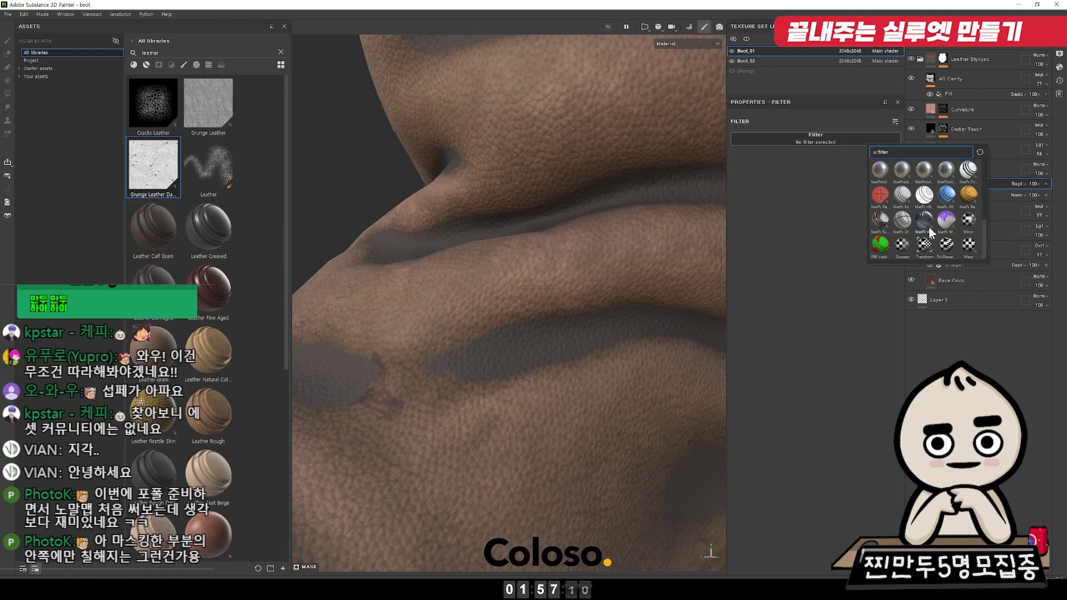
pyautogui.click(964, 250)
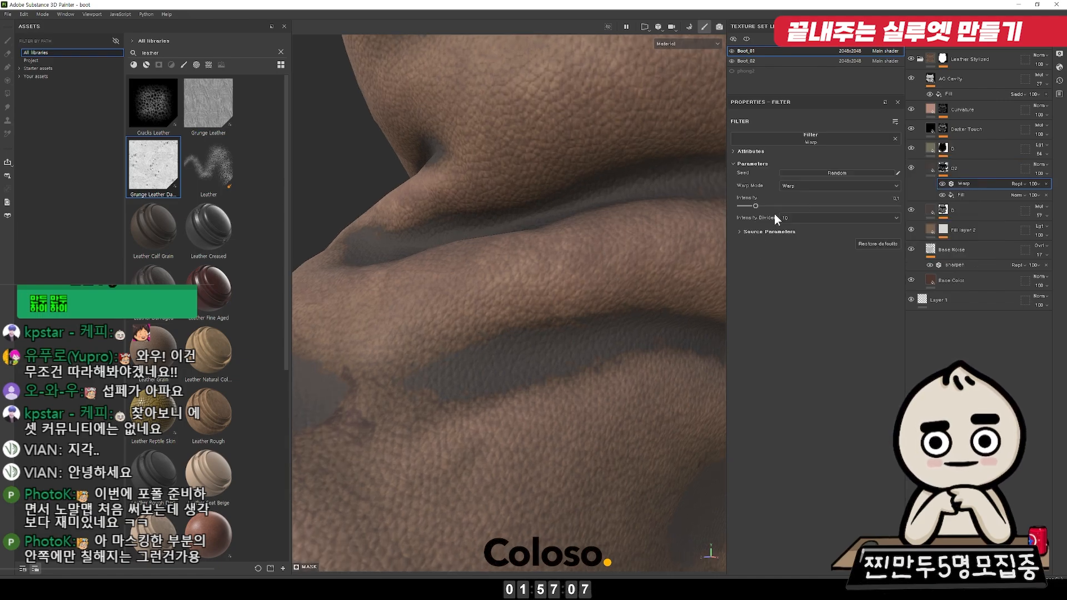
pyautogui.scroll(-2, 542, 253)
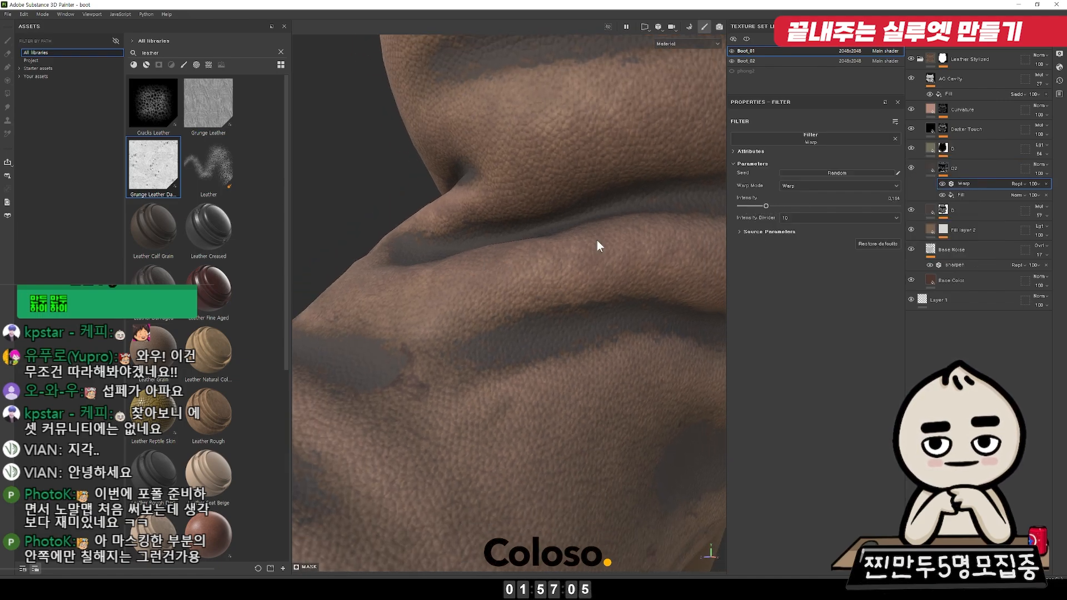
pyautogui.click(766, 232)
pyautogui.moveTo(778, 262)
pyautogui.mouseDown()
pyautogui.moveTo(814, 259)
pyautogui.moveTo(795, 260)
pyautogui.mouseUp()
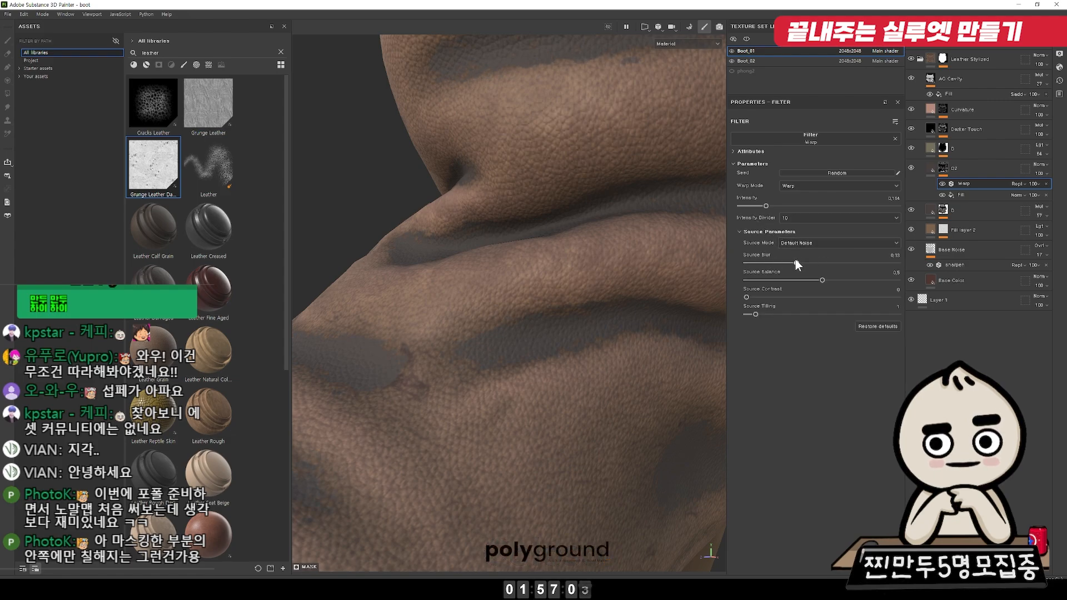
pyautogui.click(911, 167)
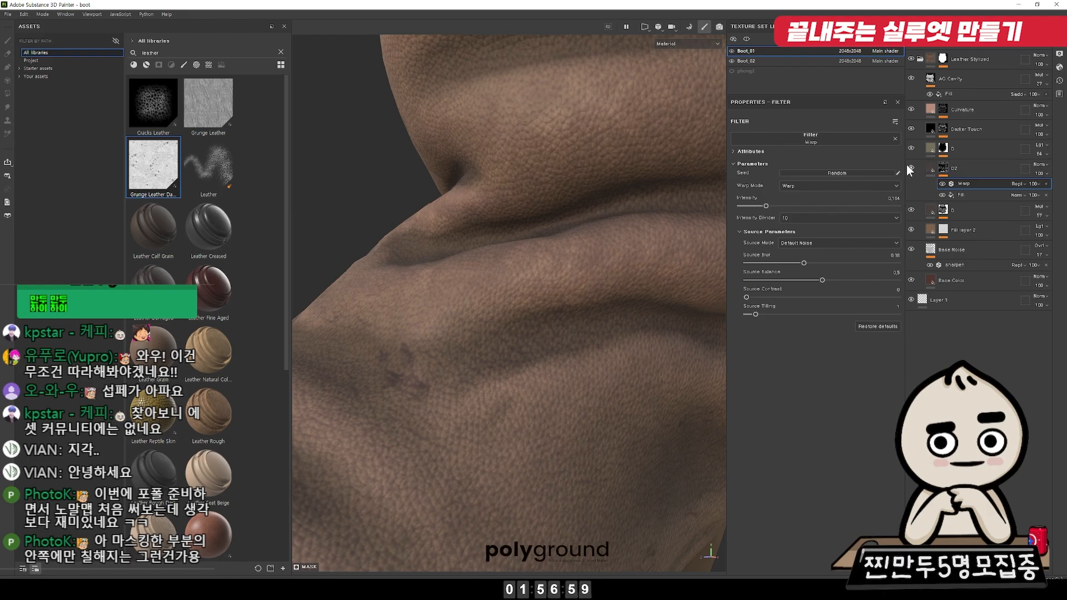
# Step: Try the Darken blending mode on D2 at a reduced opacity
pyautogui.click(1035, 164)
pyautogui.click(1035, 165)
pyautogui.scroll(-6, 1035, 164)
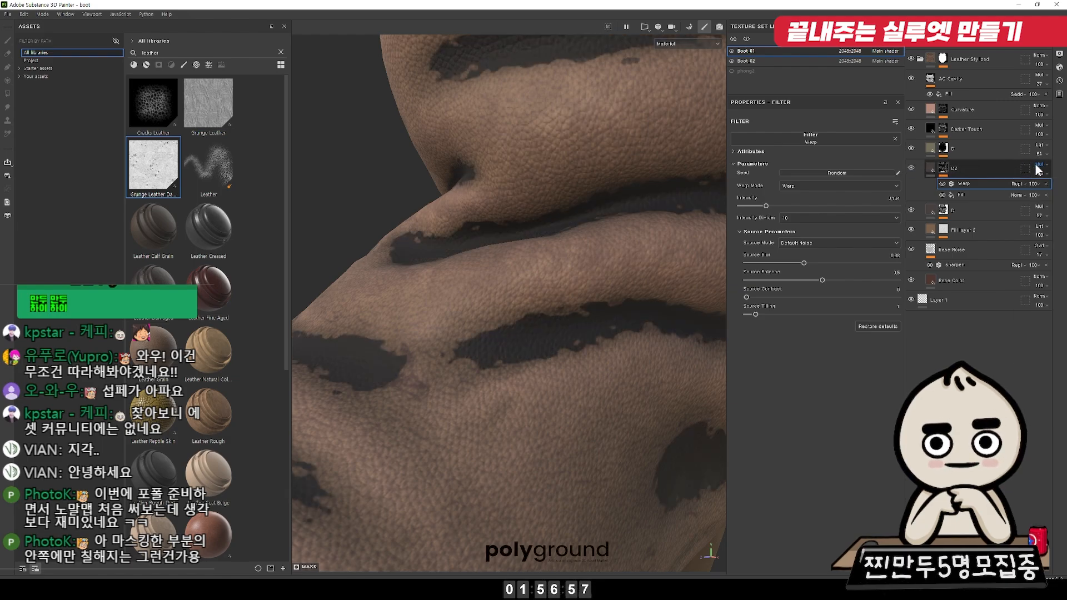
pyautogui.scroll(-2, 1035, 165)
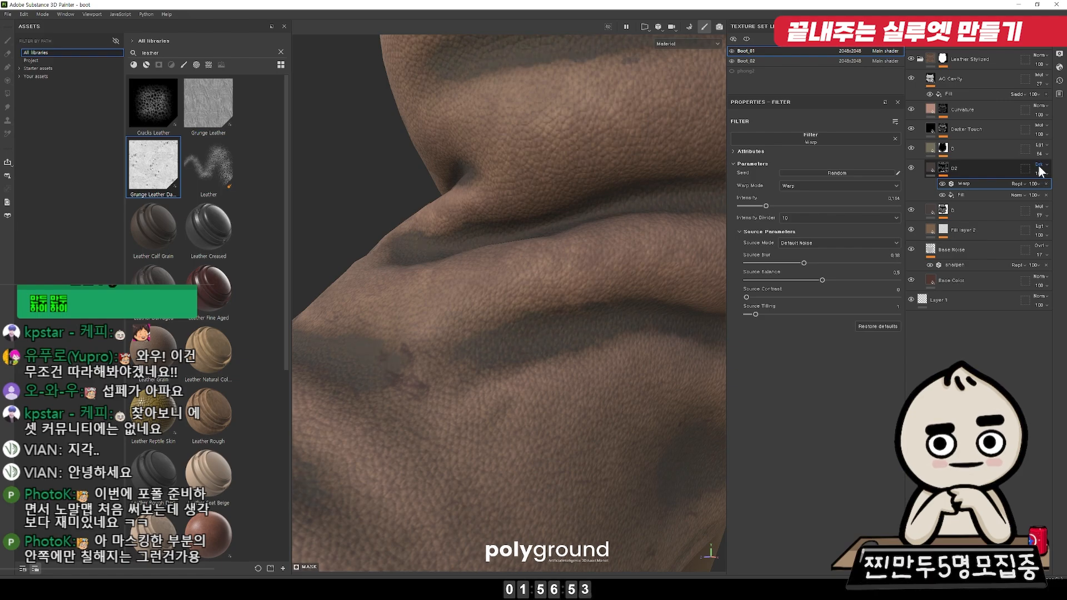
pyautogui.moveTo(1046, 191); pyautogui.dragTo(1036, 191)
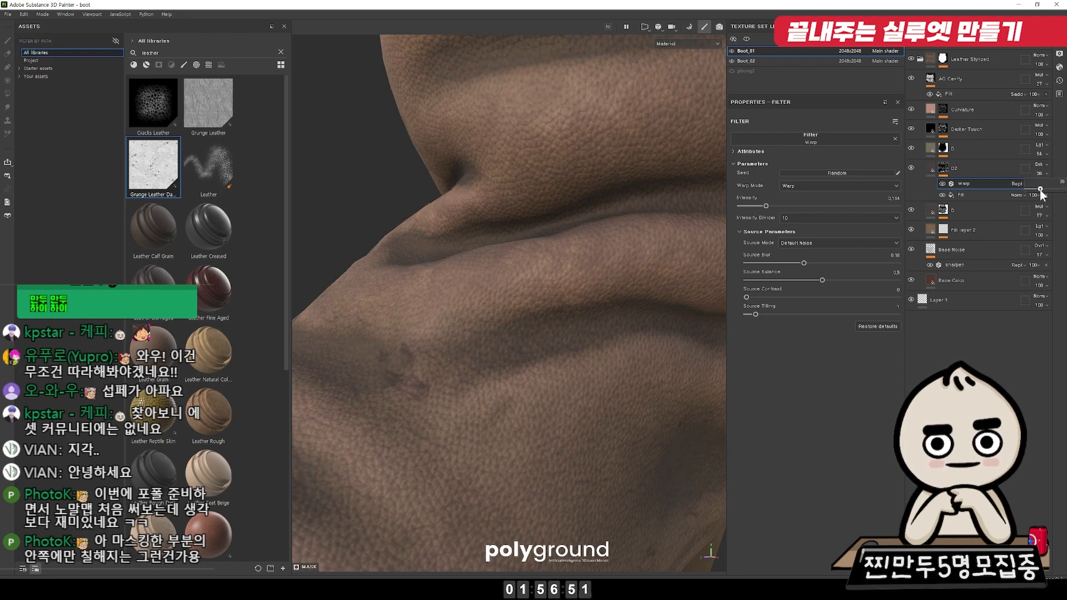
pyautogui.keyDown('alt'); pyautogui.moveTo(645, 319); pyautogui.dragTo(659, 327); pyautogui.keyUp('alt')
# Step: Compare the folds with the D2 layer and the D layer below it switched on and off
pyautogui.moveTo(906, 169); pyautogui.dragTo(907, 169)
pyautogui.click(911, 210)
pyautogui.click(911, 206)
pyautogui.click(911, 207)
pyautogui.click(911, 206)
pyautogui.click(911, 167)
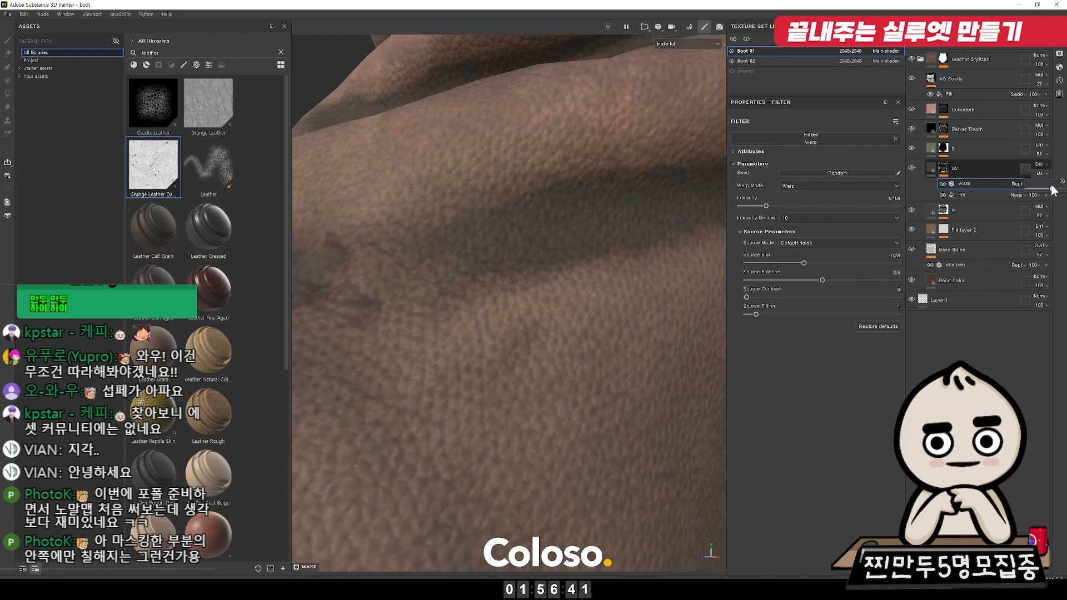
# Step: Set D2's blending mode to Linear dodge and lower the layer's opacity to 42
pyautogui.click(1041, 165)
pyautogui.click(1041, 166)
pyautogui.scroll(-2, 1041, 167)
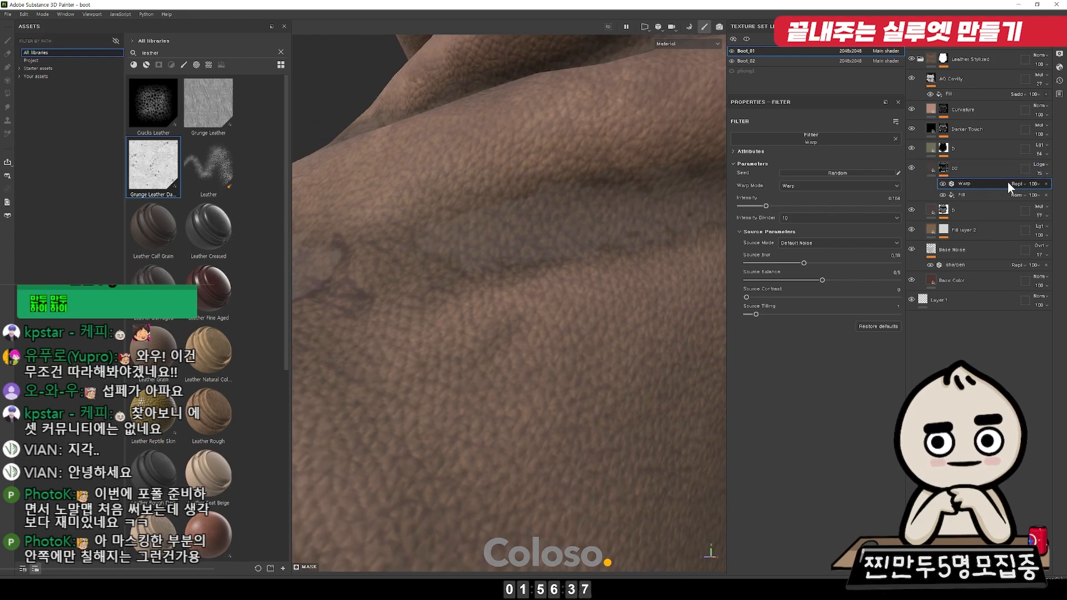
pyautogui.click(1039, 173)
pyautogui.moveTo(1047, 191)
pyautogui.mouseDown()
pyautogui.moveTo(1026, 188)
pyautogui.moveTo(1041, 189)
pyautogui.mouseUp()
pyautogui.keyDown('alt'); pyautogui.moveTo(661, 231); pyautogui.dragTo(882, 199, button='right'); pyautogui.keyUp('alt')
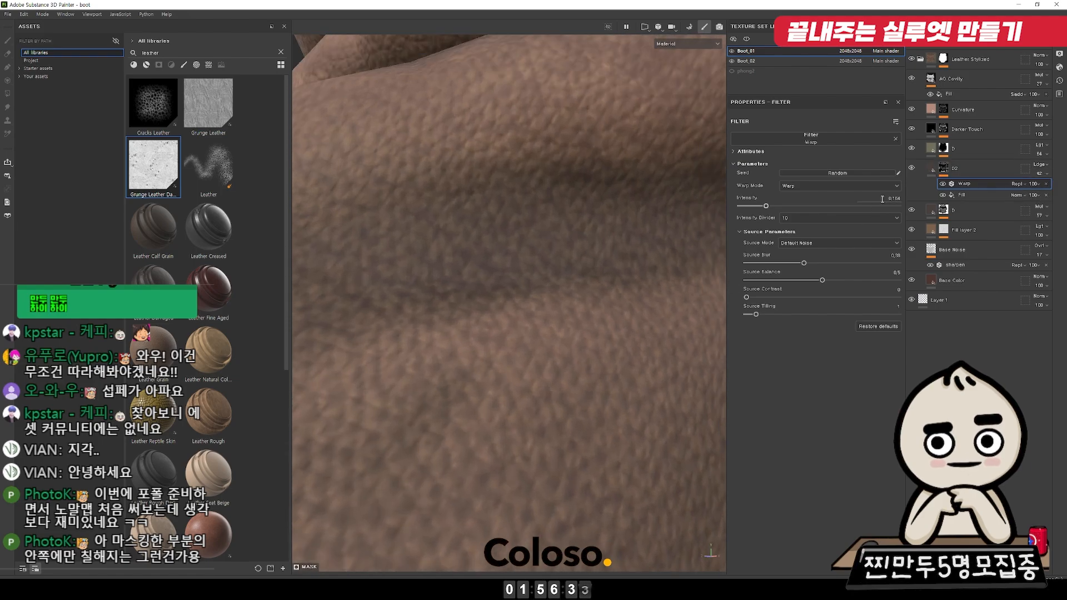
# Step: Enable the height channel on D2 and give it a very slight negative height
pyautogui.click(924, 164)
pyautogui.click(766, 276)
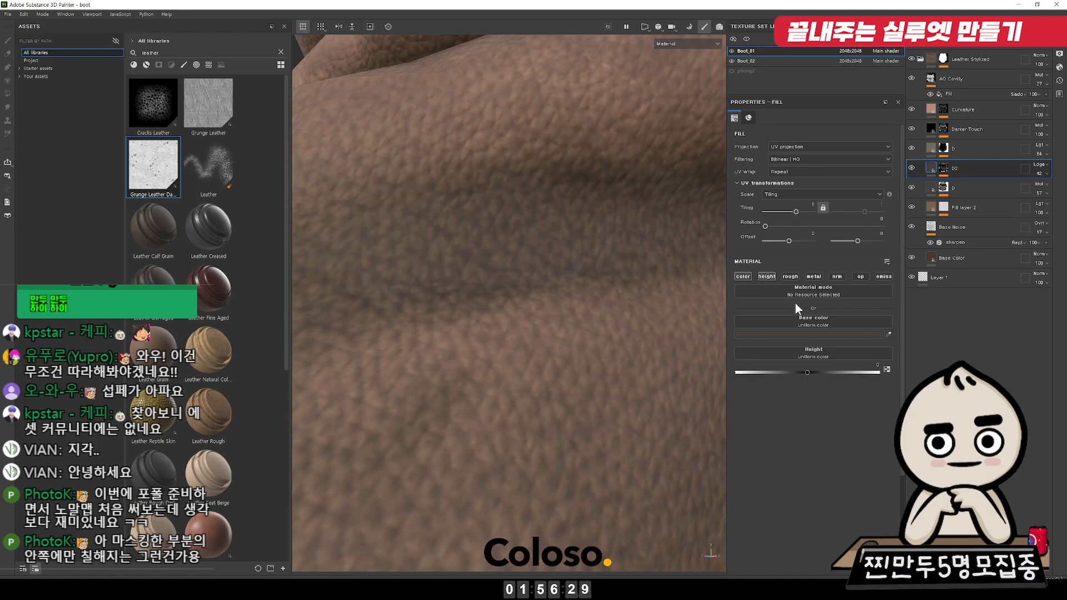
pyautogui.moveTo(808, 372); pyautogui.dragTo(805, 372)
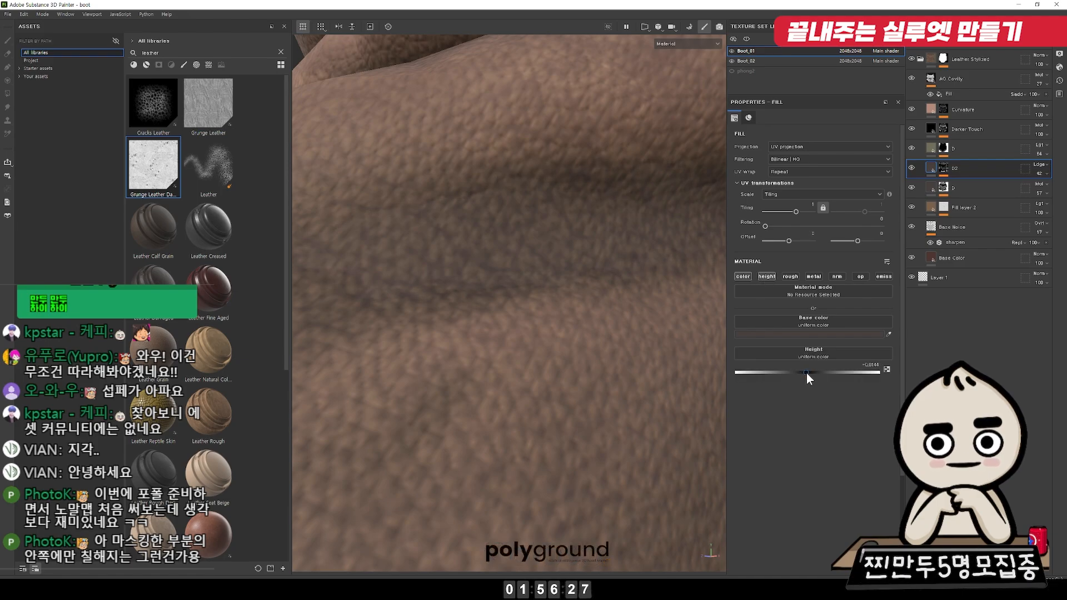
pyautogui.keyDown('alt'); pyautogui.moveTo(628, 361); pyautogui.dragTo(242, 254, button='right'); pyautogui.keyUp('alt')
pyautogui.keyDown('alt'); pyautogui.moveTo(389, 261); pyautogui.dragTo(548, 265); pyautogui.keyUp('alt')
# Step: Examine what the D, D2 and Fill layer 2 layers contribute to the boot by switching their visibility
pyautogui.click(910, 186)
pyautogui.click(910, 186)
pyautogui.click(913, 167)
pyautogui.keyDown('alt'); pyautogui.moveTo(647, 293); pyautogui.dragTo(692, 309, button='right'); pyautogui.keyUp('alt')
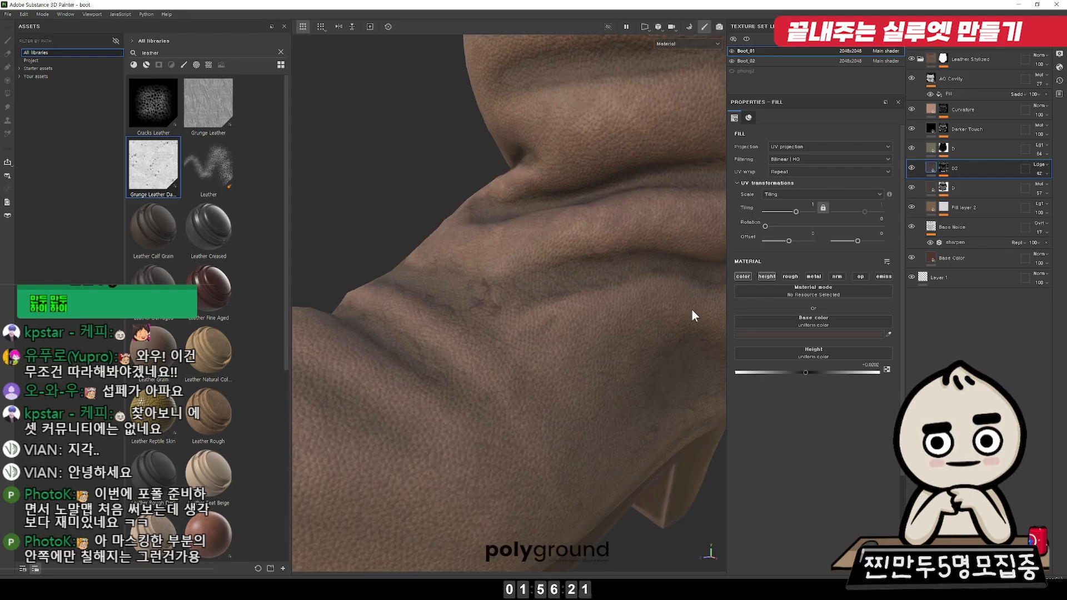
pyautogui.click(910, 206)
pyautogui.click(910, 206)
pyautogui.click(910, 206)
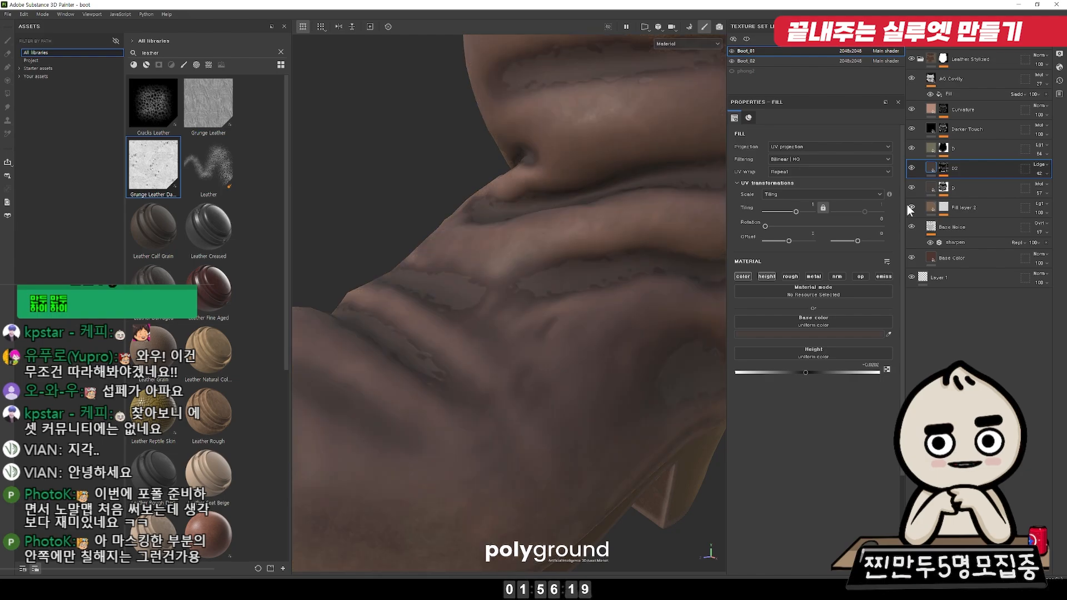
pyautogui.click(910, 206)
# Step: Examine the Curvature layer's effect on the boot by switching it on and off, and view its mask
pyautogui.click(929, 147)
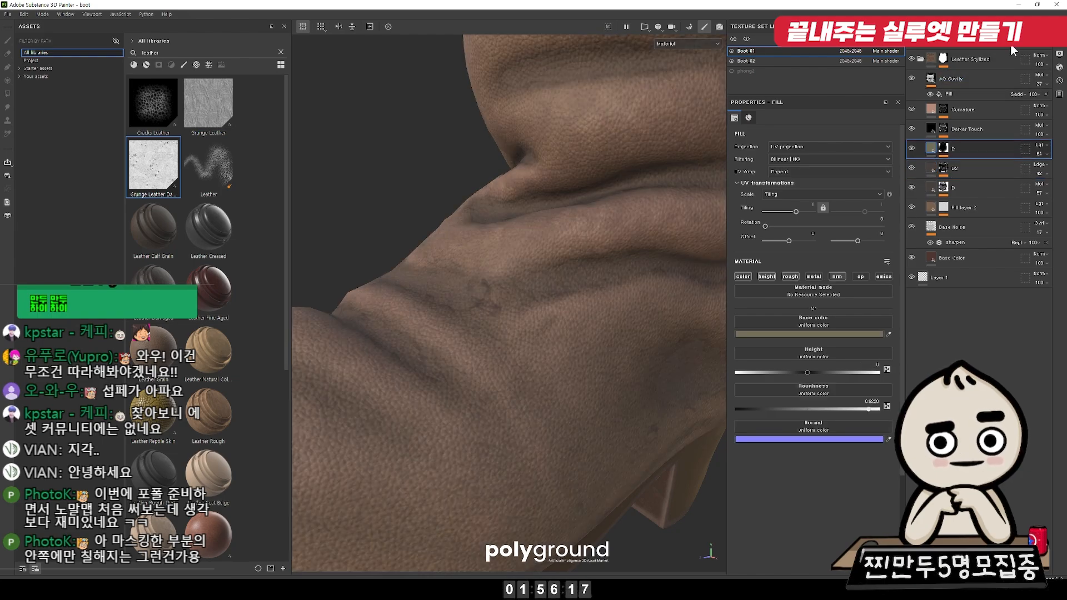
pyautogui.click(913, 108)
pyautogui.click(912, 109)
pyautogui.click(912, 108)
pyautogui.click(913, 109)
pyautogui.click(912, 108)
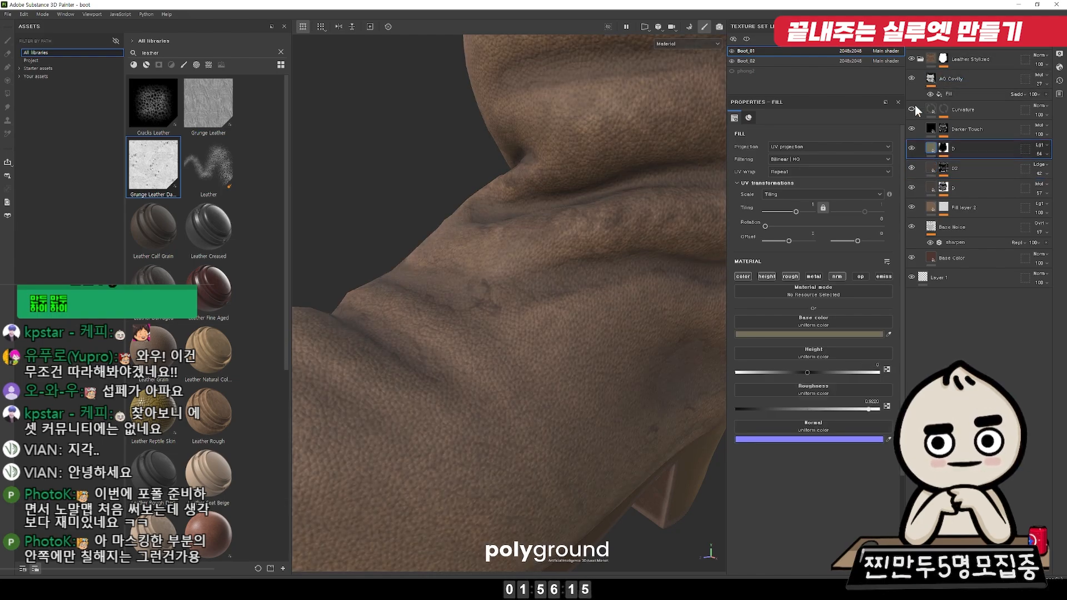
pyautogui.click(912, 108)
pyautogui.keyDown('alt'); pyautogui.click(943, 110); pyautogui.keyUp('alt')
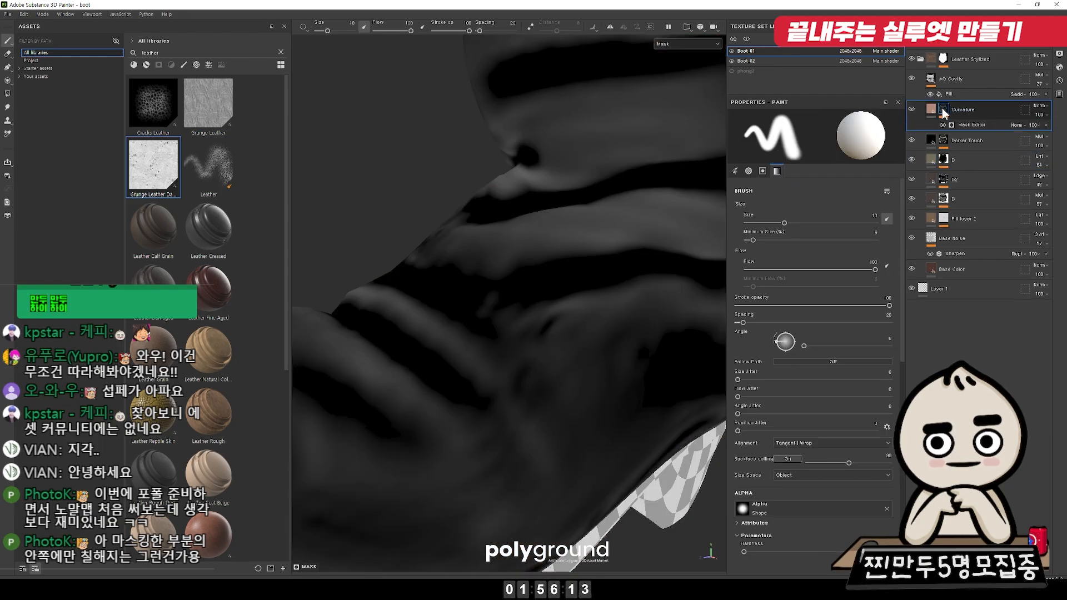
pyautogui.click(926, 160)
pyautogui.click(932, 109)
pyautogui.hotkey('ctrl', 'v')
pyautogui.doubleClick(967, 110)
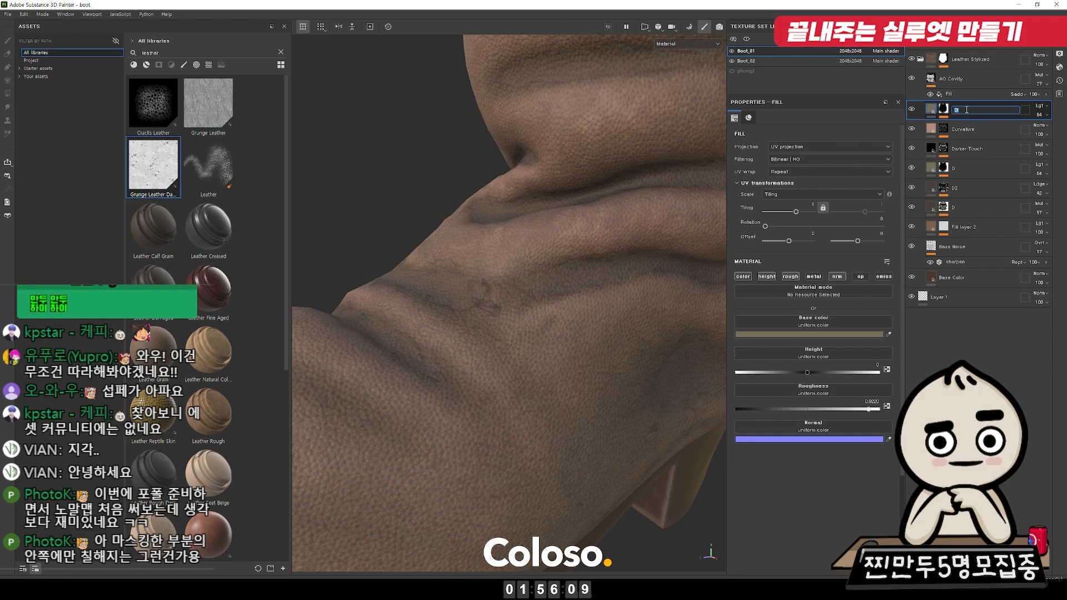
pyautogui.click(944, 111)
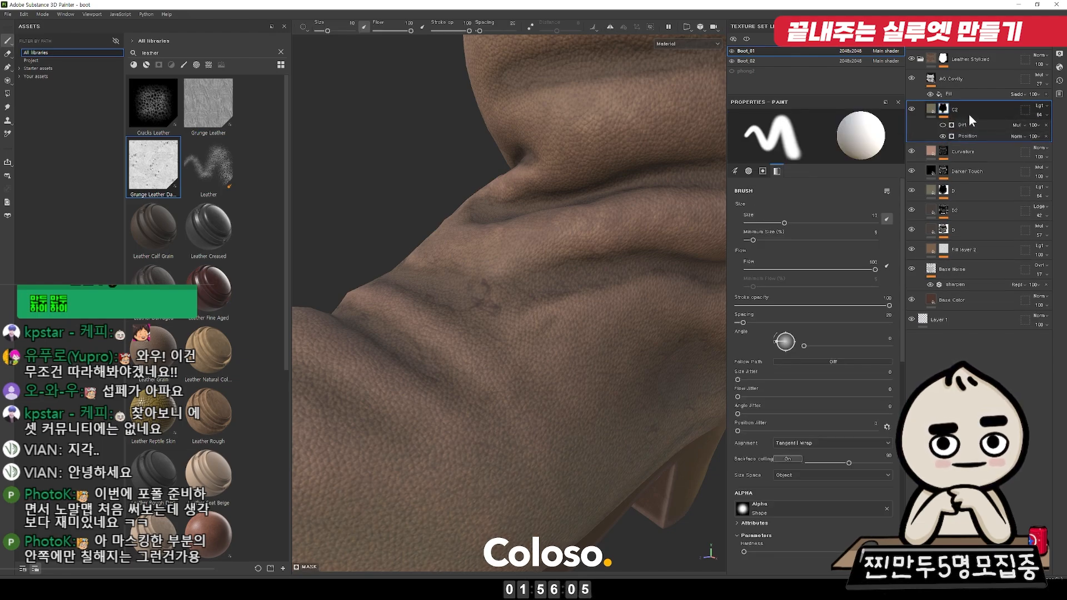
pyautogui.press('Delete')
# Step: Paste a copy of the D2 layer above the Curvature layer and rename the copy C2
pyautogui.click(956, 173)
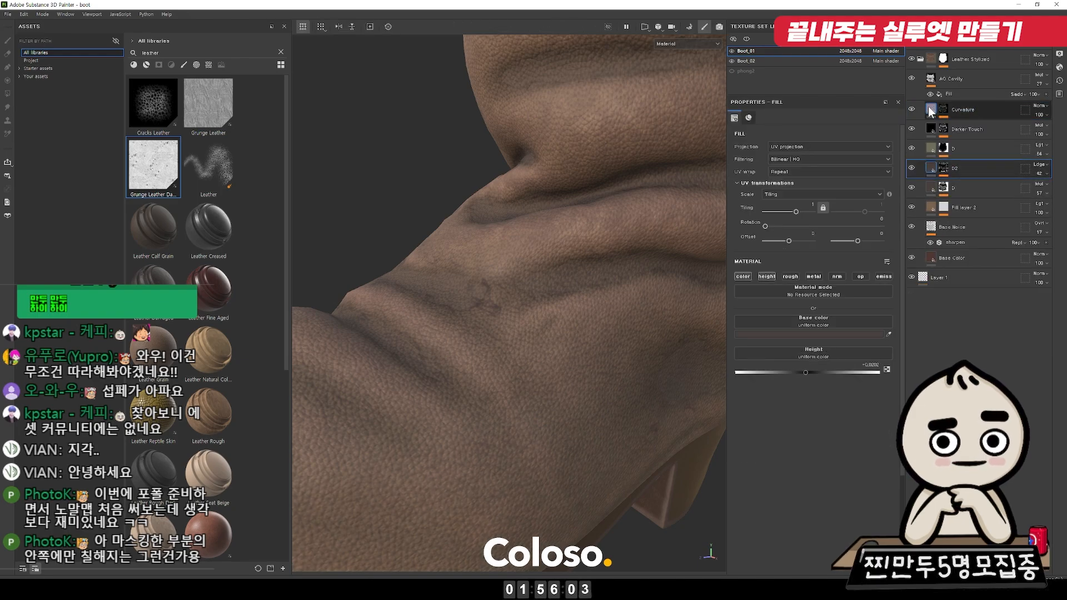
pyautogui.click(929, 108)
pyautogui.hotkey('ctrl', 'v')
pyautogui.doubleClick(968, 109)
pyautogui.write('CV')
pyautogui.press('BackSpace')
pyautogui.write('2')
# Step: Hide C2, try a higher Global Balance on the Curvature mask, and add an anchor point to that mask
pyautogui.click(942, 128)
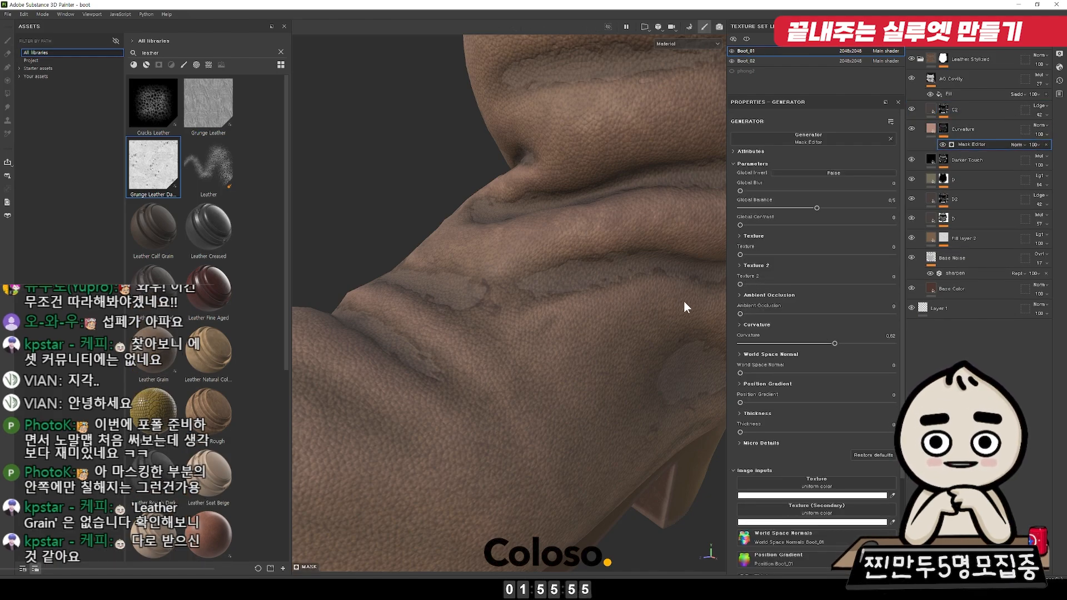
pyautogui.click(910, 109)
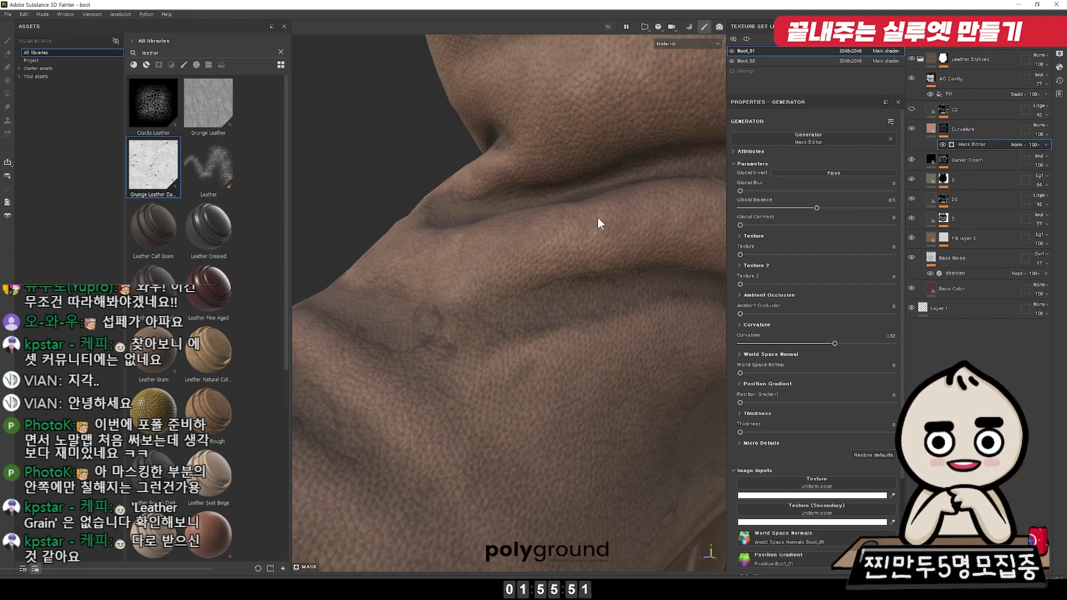
pyautogui.moveTo(819, 207); pyautogui.dragTo(865, 206)
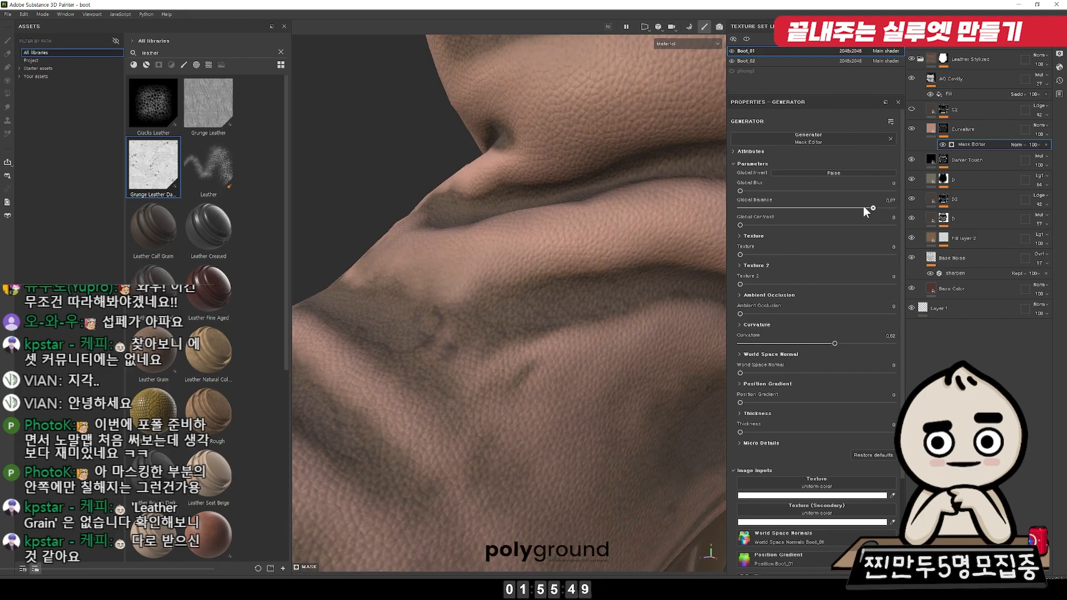
pyautogui.rightClick(944, 129)
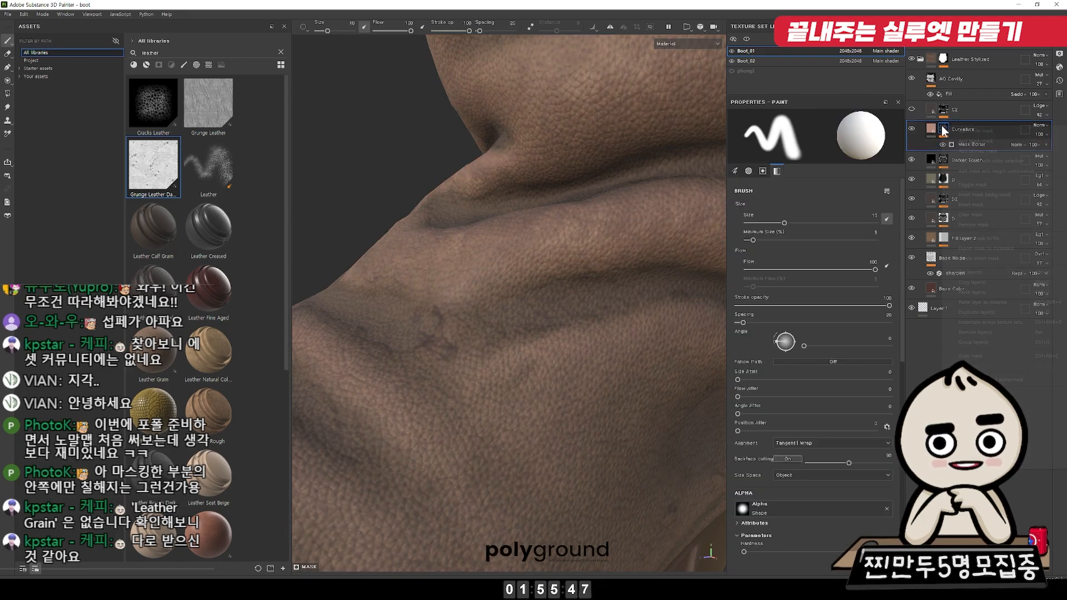
pyautogui.click(981, 370)
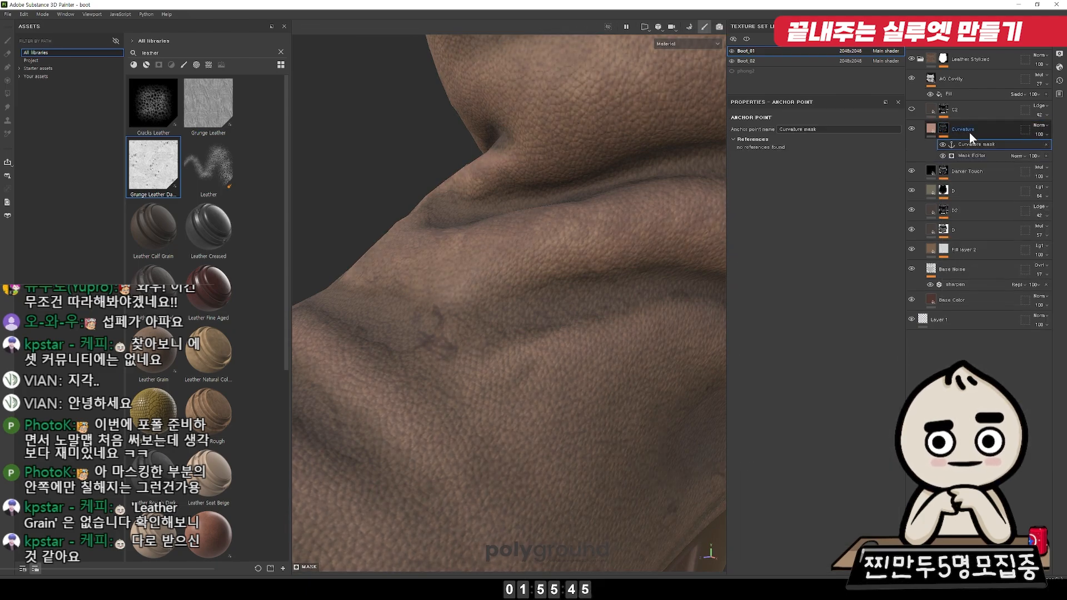
# Step: Show the C2 layer again and set its base color to a light pinkish beige
pyautogui.click(918, 109)
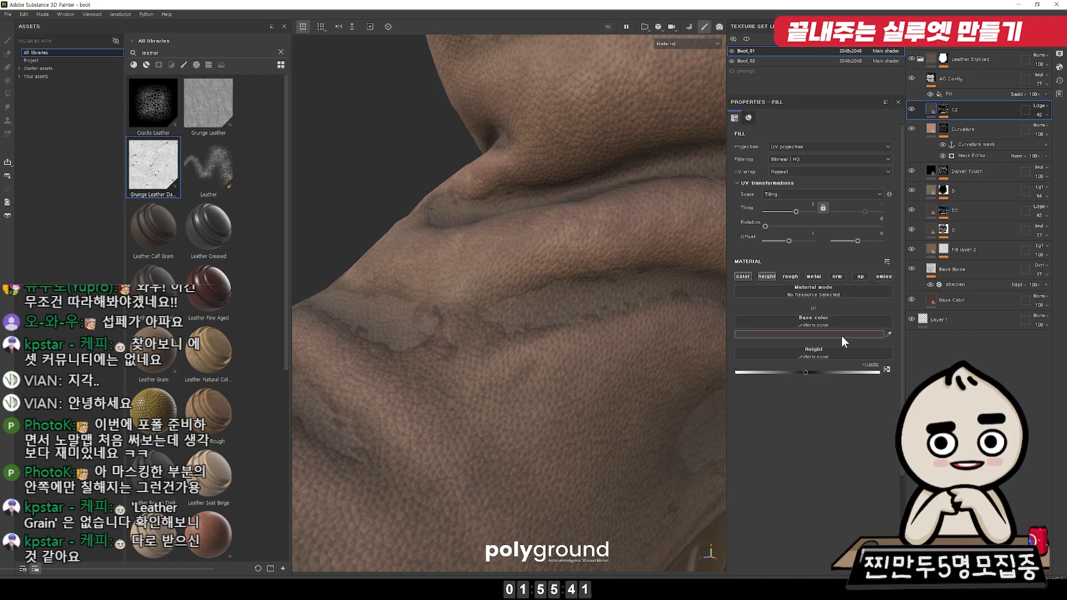
pyautogui.click(841, 334)
pyautogui.moveTo(882, 411); pyautogui.dragTo(869, 389)
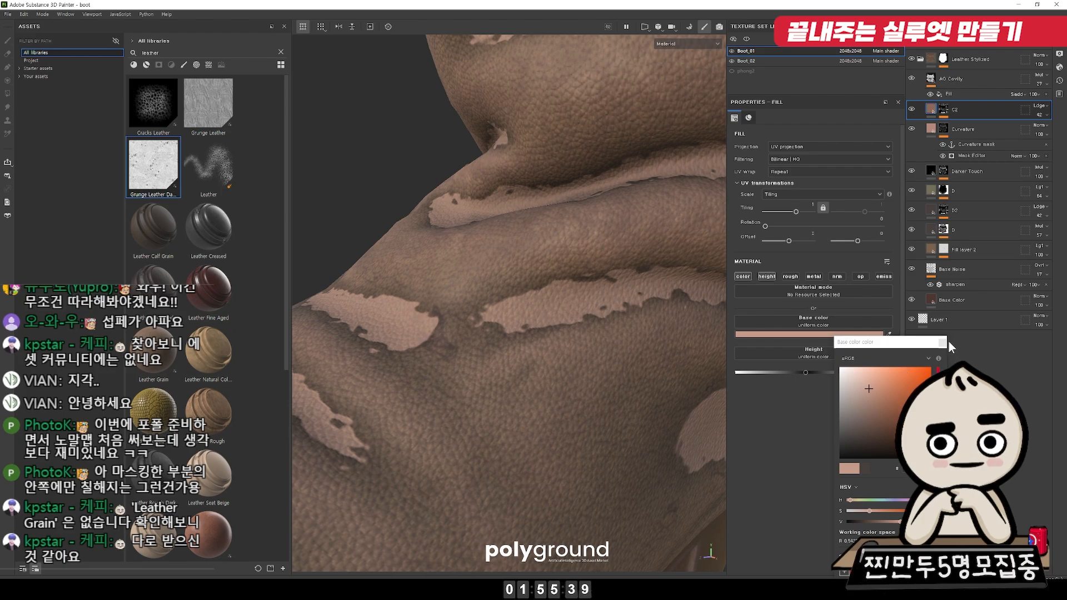
# Step: Replace the D mask source of the fill in C2's mask with the Curvature mask anchor point
pyautogui.click(947, 110)
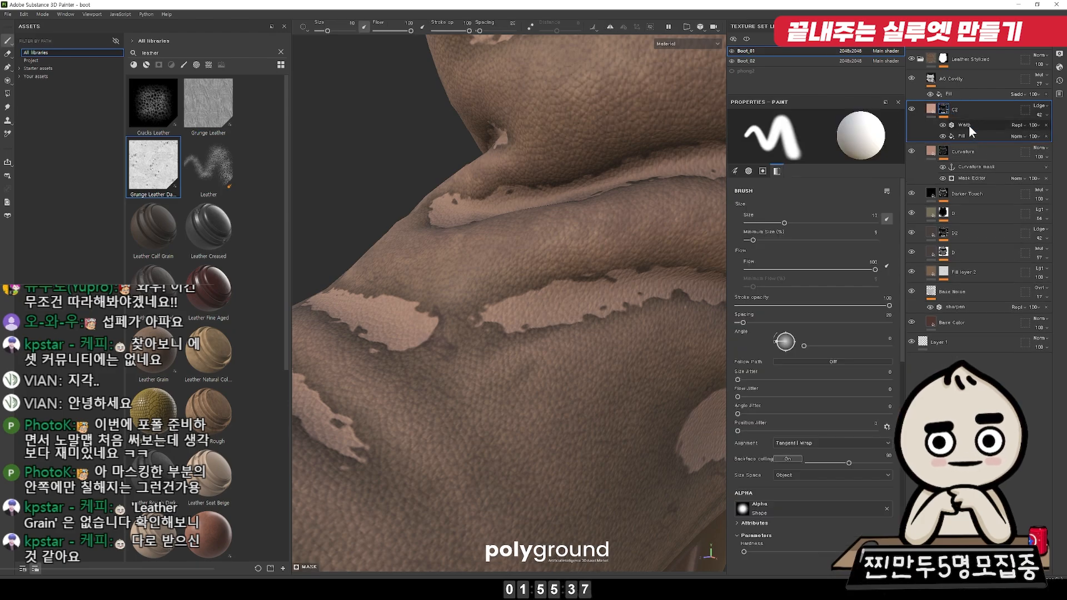
pyautogui.click(965, 136)
pyautogui.click(828, 283)
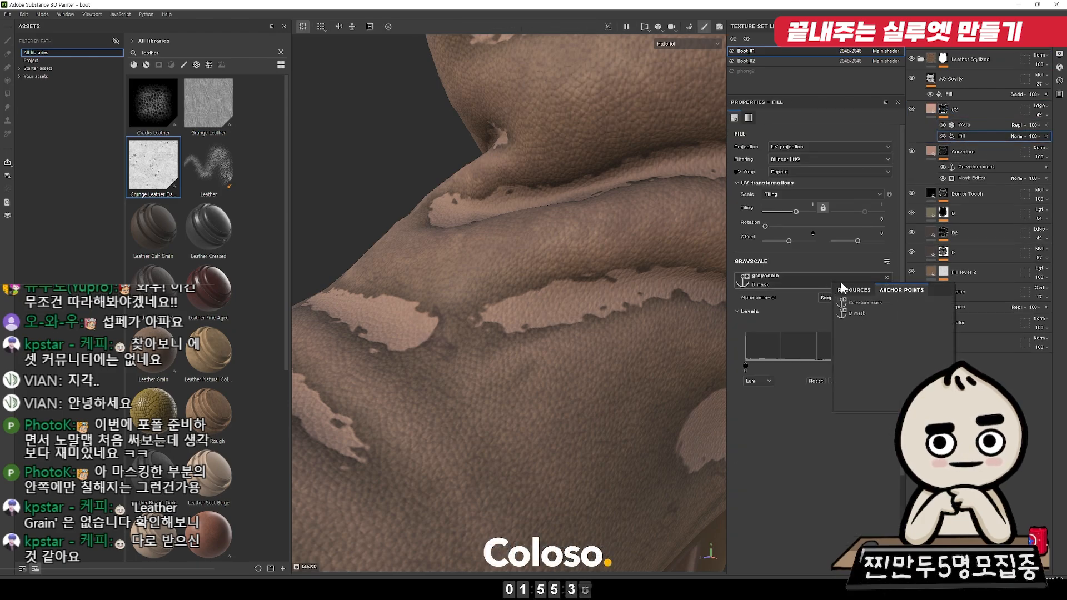
pyautogui.click(875, 301)
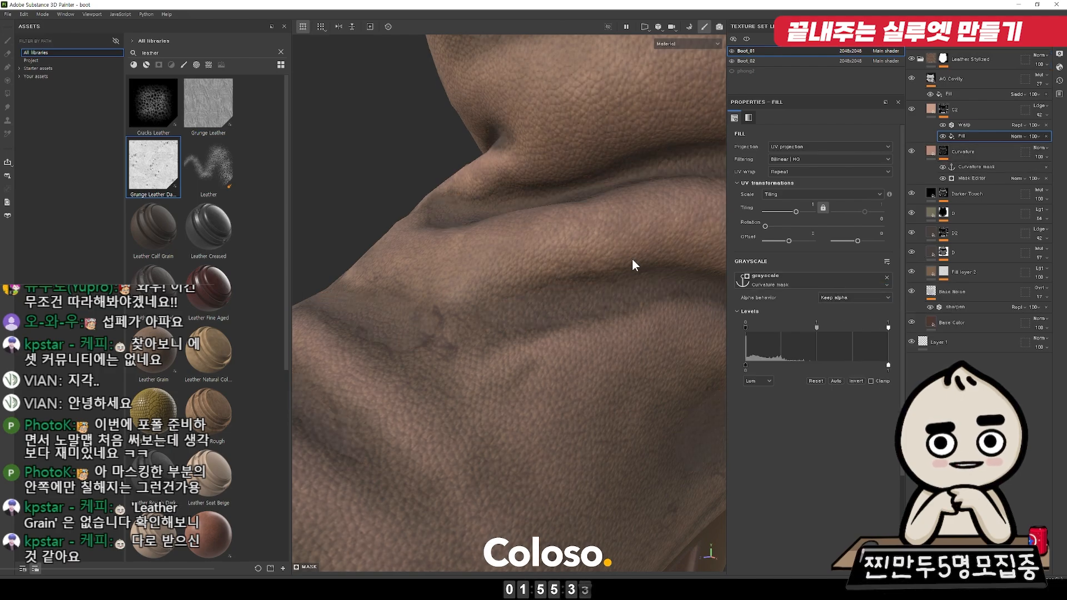
# Step: Raise C2's opacity to 100 and switch off the Warp filter in its mask
pyautogui.click(910, 110)
pyautogui.click(910, 110)
pyautogui.click(909, 110)
pyautogui.click(1043, 115)
pyautogui.moveTo(1044, 133); pyautogui.dragTo(1058, 133)
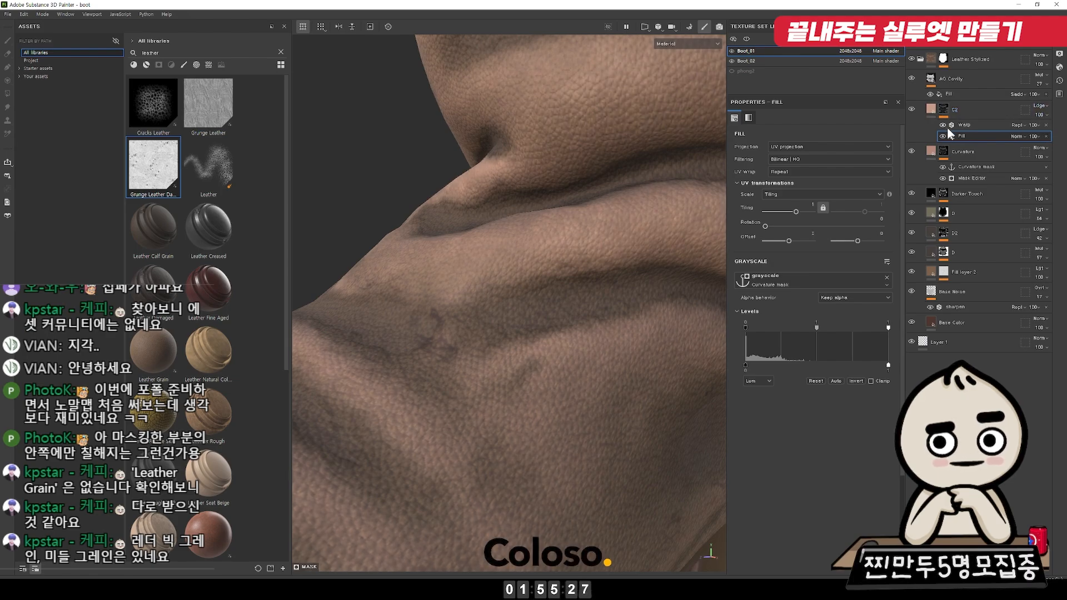
pyautogui.keyDown('alt'); pyautogui.moveTo(644, 177); pyautogui.dragTo(921, 121, button='right'); pyautogui.keyUp('alt')
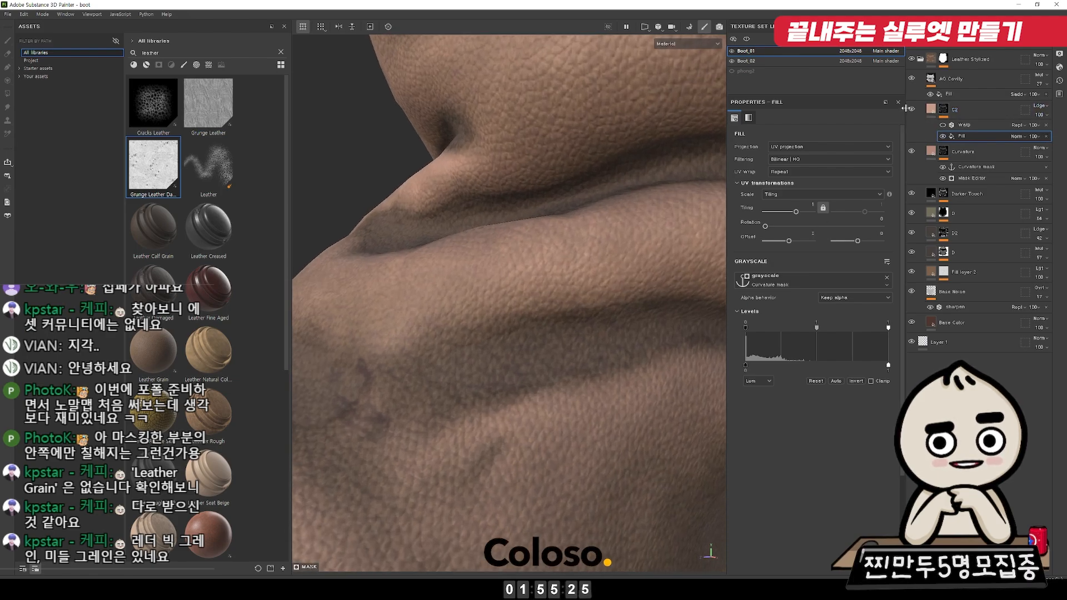
# Step: Examine C2's effect on the leather folds up close by switching its visibility on and off
pyautogui.click(911, 108)
pyautogui.click(911, 108)
pyautogui.click(911, 108)
pyautogui.click(911, 108)
pyautogui.click(911, 108)
pyautogui.click(911, 108)
pyautogui.click(911, 108)
pyautogui.click(911, 108)
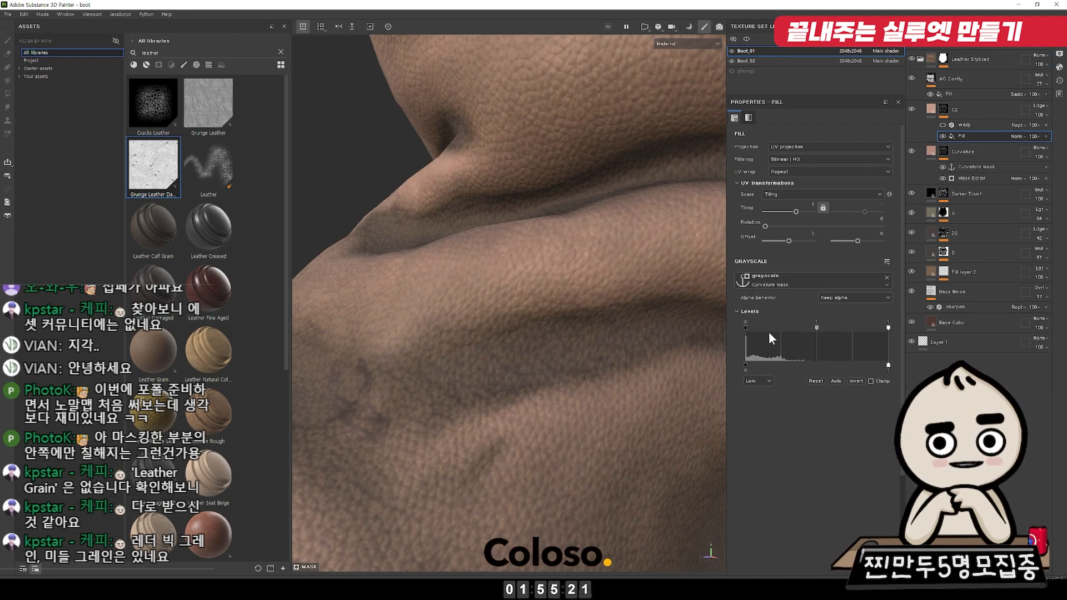
# Step: Tighten the levels of C2's mask fill by raising the black input to 0.14 and lowering the white input
pyautogui.moveTo(743, 328)
pyautogui.mouseDown()
pyautogui.moveTo(826, 327)
pyautogui.moveTo(765, 328)
pyautogui.mouseUp()
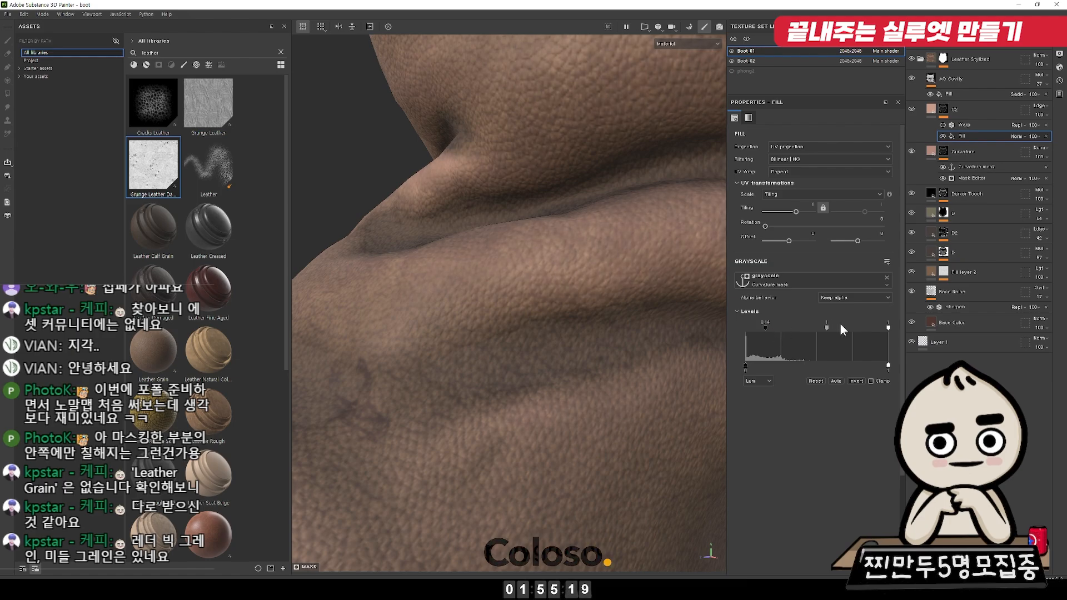
pyautogui.moveTo(887, 328); pyautogui.dragTo(782, 325)
pyautogui.scroll(-5, 492, 305)
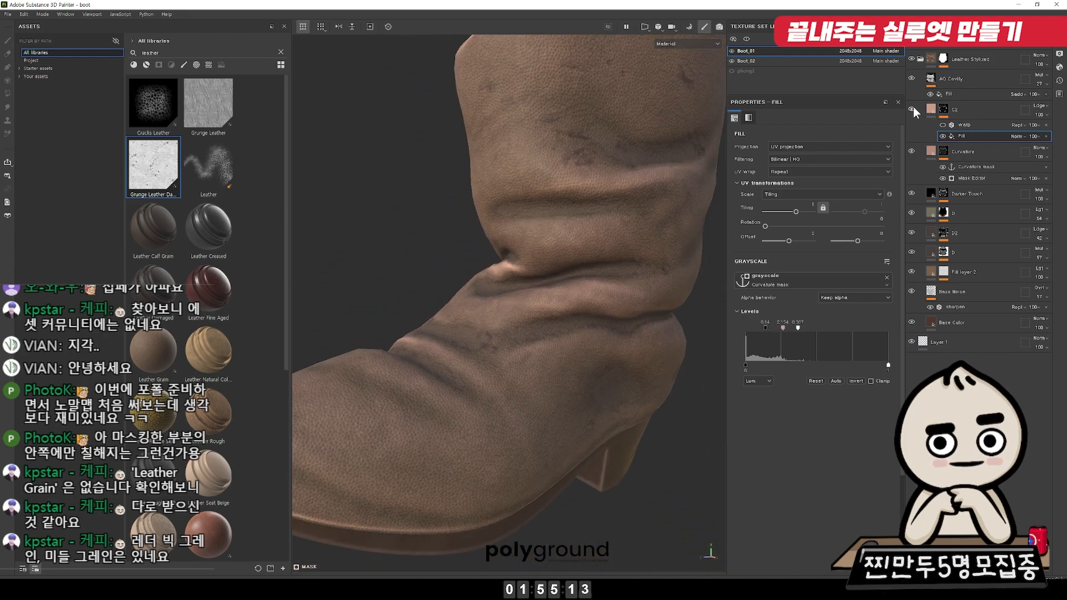
# Step: Compare the wider boot surface with and without C2 by switching the layer on and off
pyautogui.click(912, 106)
pyautogui.click(911, 106)
pyautogui.click(911, 106)
pyautogui.click(911, 106)
pyautogui.click(911, 106)
pyautogui.click(911, 105)
pyautogui.click(911, 105)
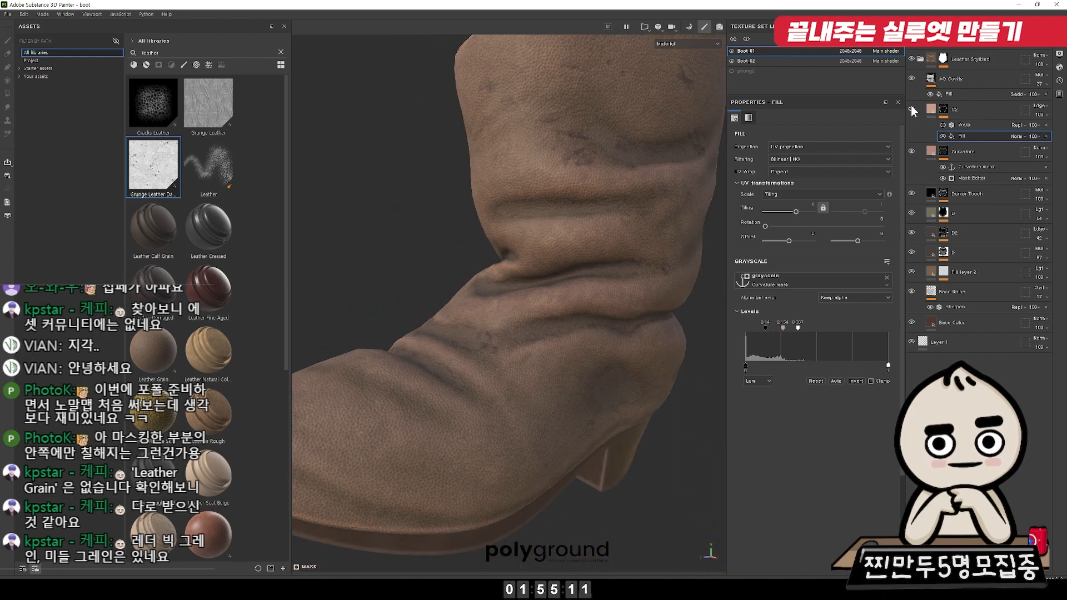
pyautogui.click(911, 106)
# Step: Set the levels of C2's mask fill to a black input of about 0.06, gamma 1 and white input of about 0.26
pyautogui.moveTo(782, 327); pyautogui.dragTo(755, 328)
pyautogui.keyDown('alt'); pyautogui.moveTo(639, 311); pyautogui.dragTo(345, 305, button='right'); pyautogui.keyUp('alt')
pyautogui.keyDown('alt'); pyautogui.moveTo(345, 305); pyautogui.dragTo(411, 294); pyautogui.keyUp('alt')
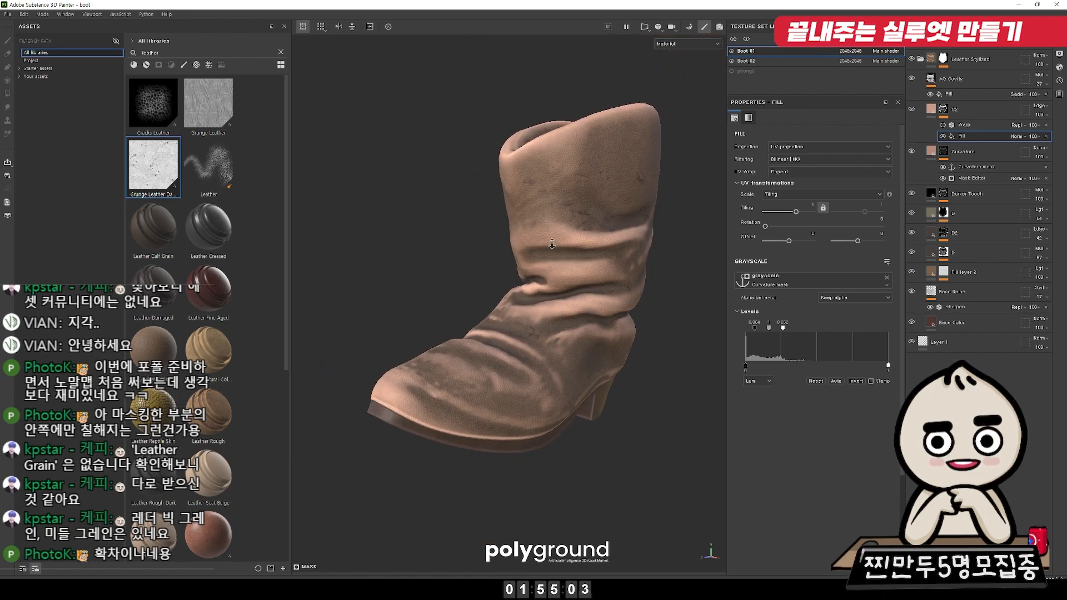
pyautogui.keyDown('alt'); pyautogui.moveTo(547, 282); pyautogui.dragTo(895, 198, button='right'); pyautogui.keyUp('alt')
pyautogui.moveTo(768, 328); pyautogui.dragTo(768, 329)
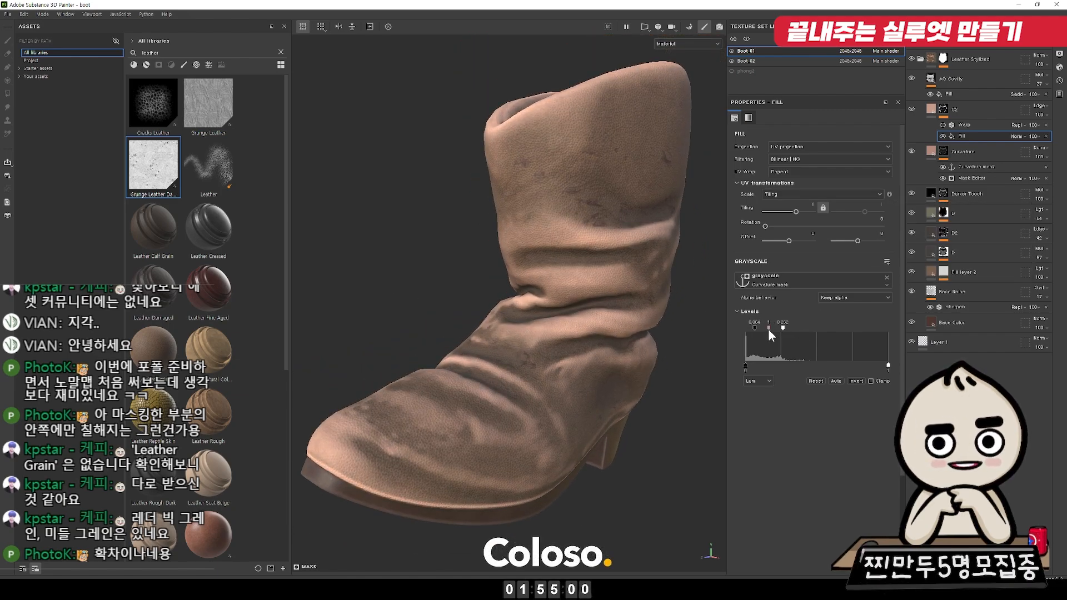
# Step: Check C2's contribution on the whole boot and switch its mask's Warp filter back on
pyautogui.click(911, 110)
pyautogui.click(911, 110)
pyautogui.click(911, 110)
pyautogui.click(911, 110)
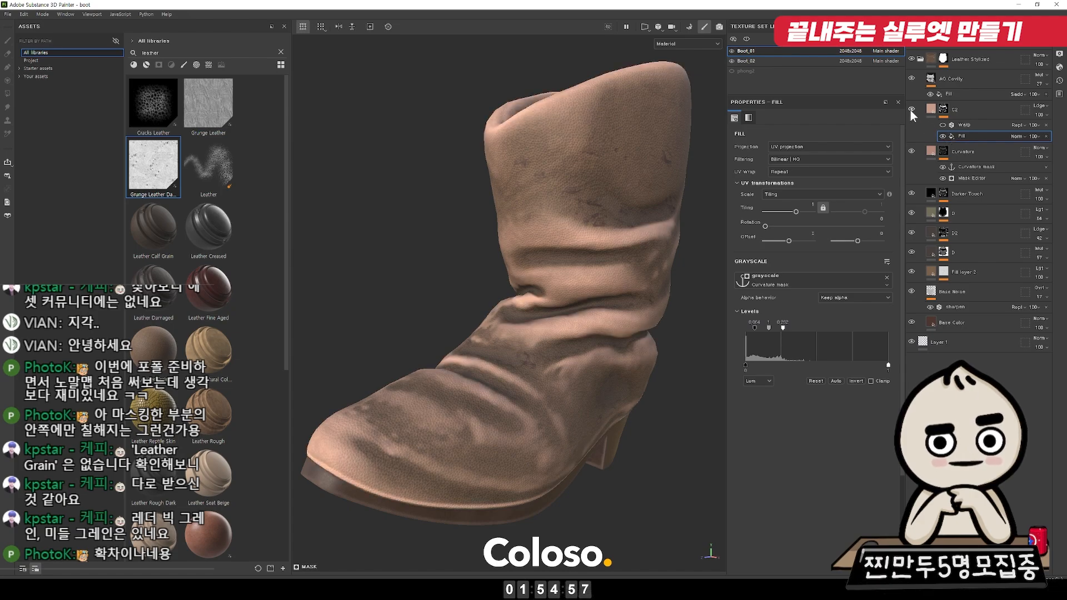
pyautogui.click(943, 124)
pyautogui.click(962, 124)
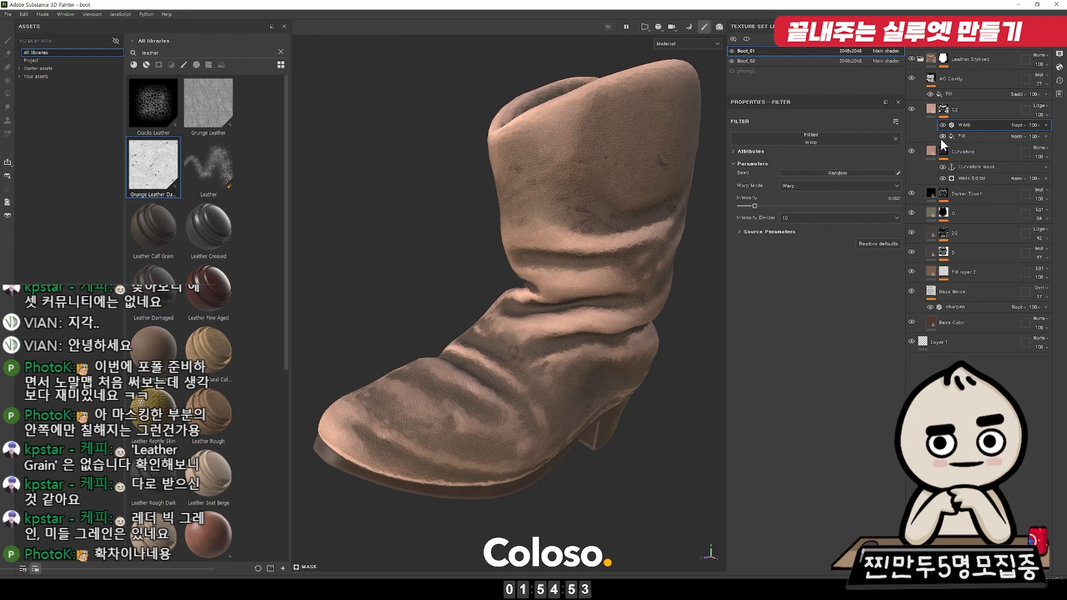
# Step: Compare the boot with C2 on and off, and lower the layer's height further below zero
pyautogui.click(915, 106)
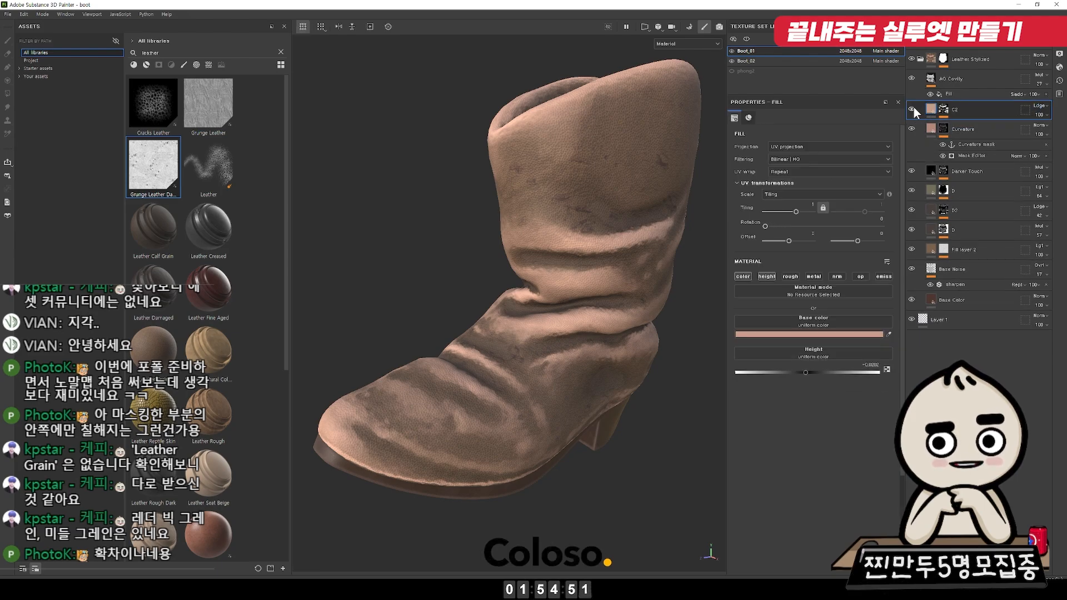
pyautogui.click(911, 109)
pyautogui.click(911, 109)
pyautogui.click(910, 109)
pyautogui.click(911, 109)
pyautogui.click(944, 109)
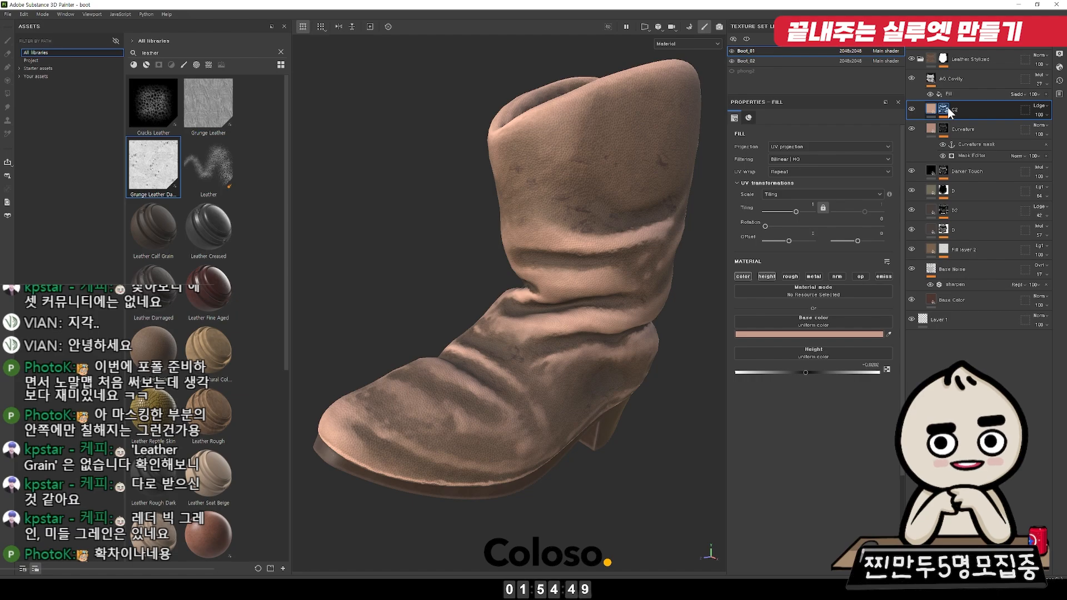
pyautogui.click(928, 110)
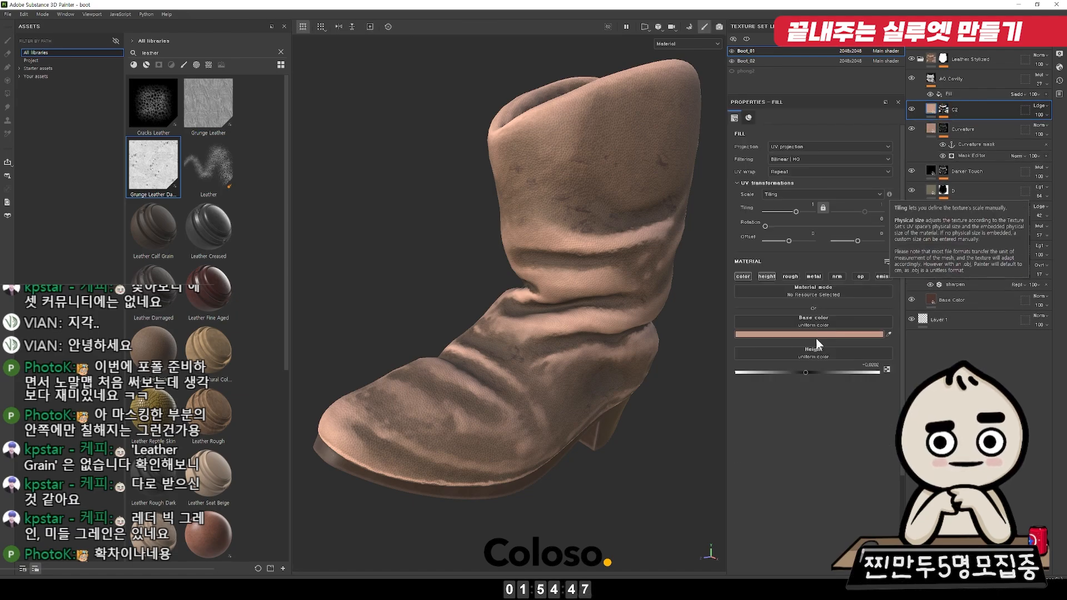
pyautogui.moveTo(805, 370); pyautogui.dragTo(797, 369)
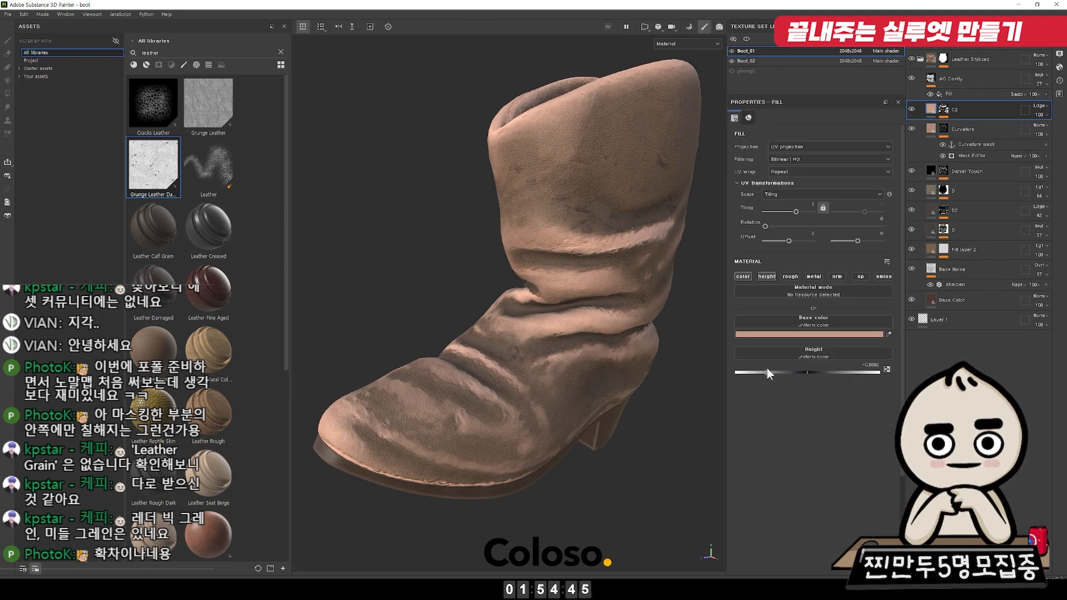
# Step: Examine how the Warp filter changes C2's mask edges by switching the filter off and on
pyautogui.click(944, 110)
pyautogui.click(945, 124)
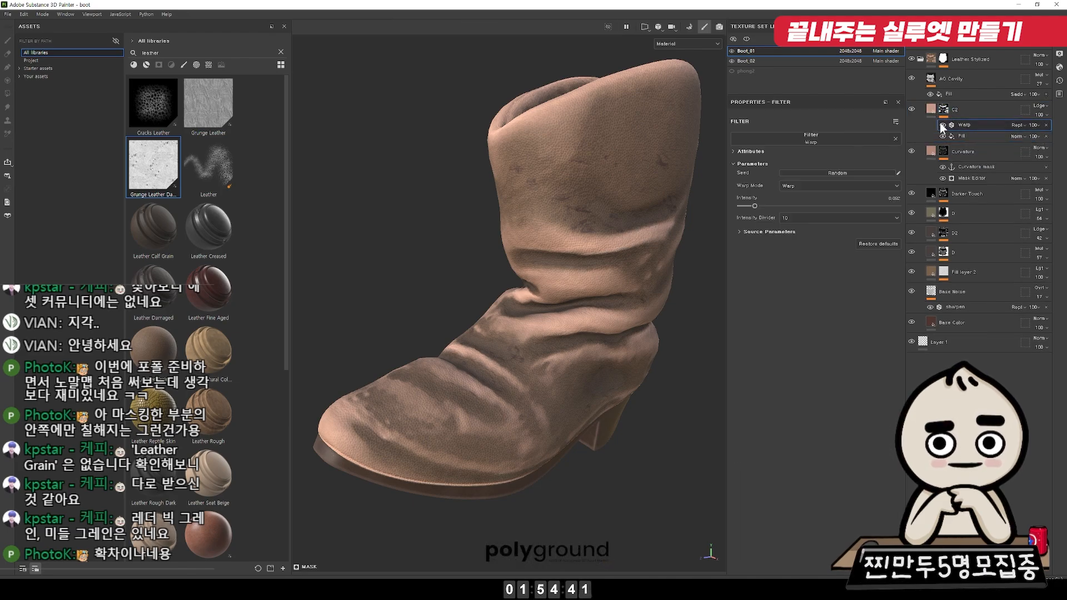
pyautogui.rightClick(944, 109)
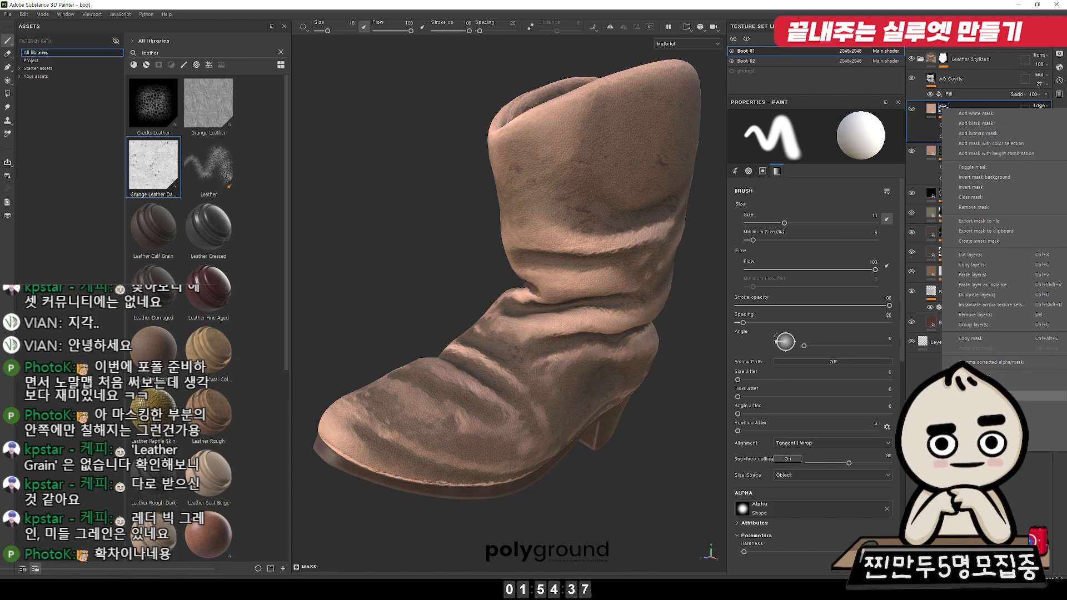
pyautogui.click(930, 108)
pyautogui.click(930, 109)
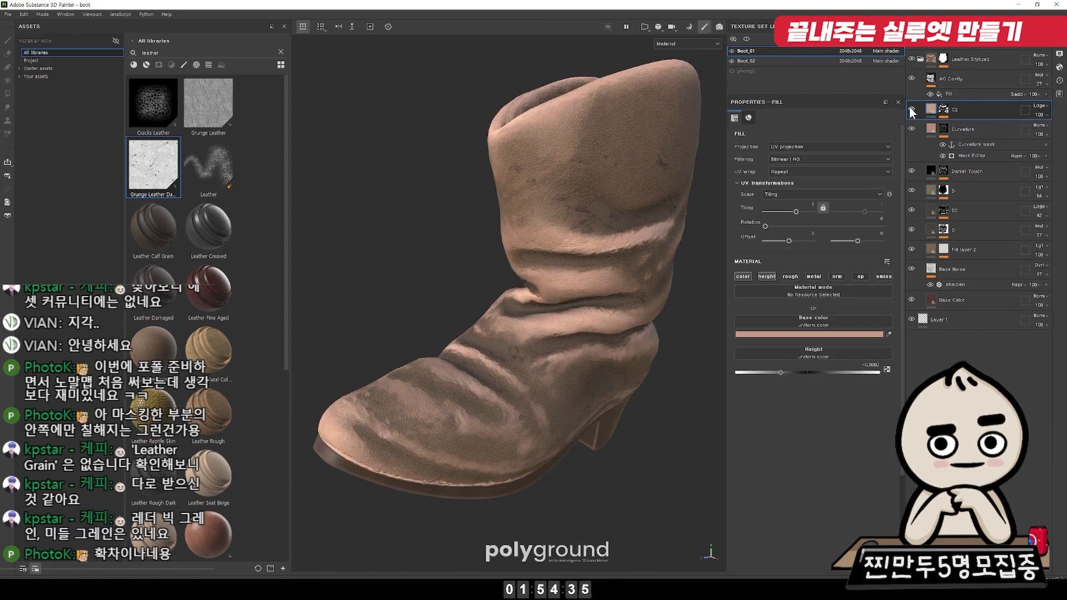
pyautogui.click(943, 107)
pyautogui.click(934, 108)
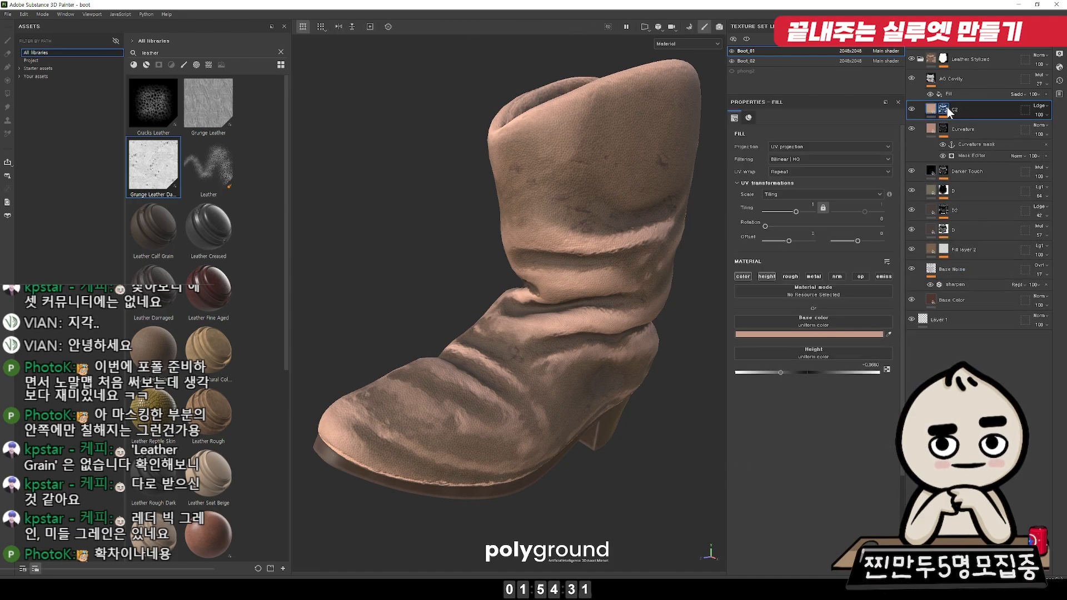
# Step: Add a fill to C2's mask and assign the Cloth Fold Medium texture from a "fold" asset search
pyautogui.rightClick(944, 107)
pyautogui.click(977, 392)
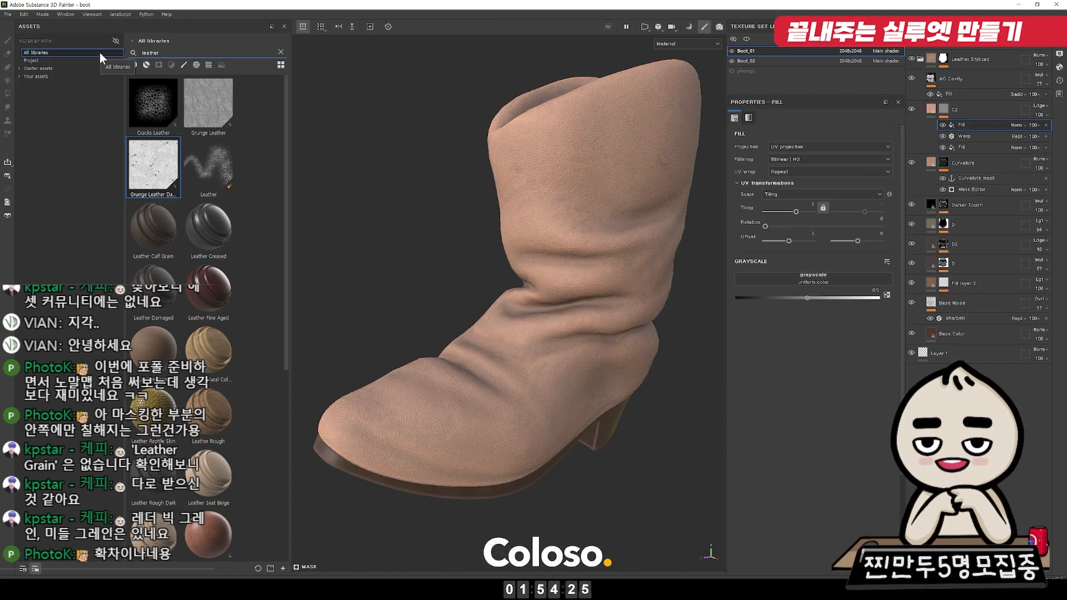
pyautogui.write('fold')
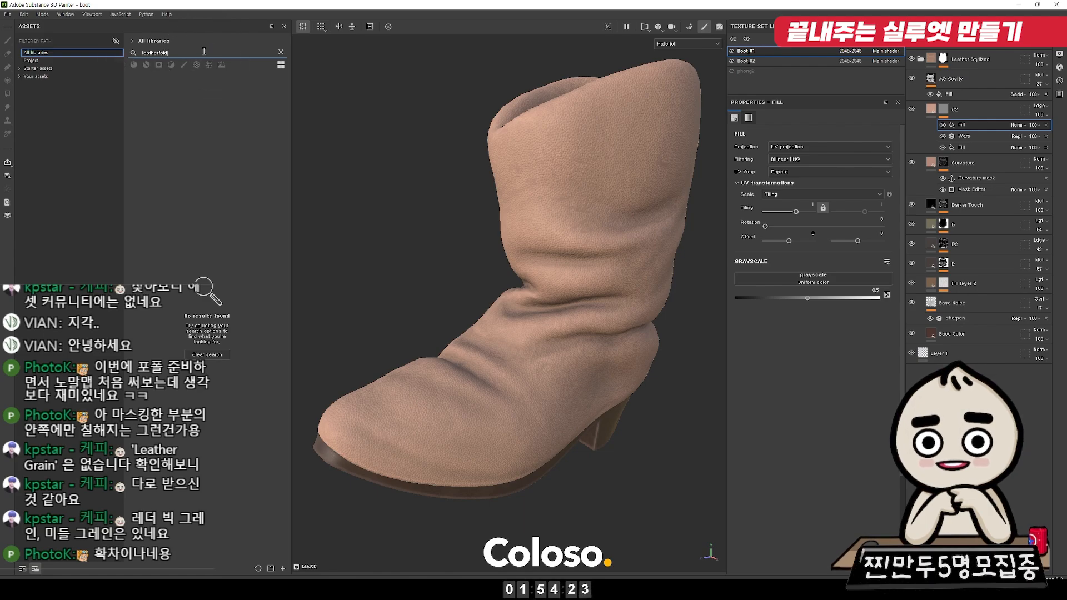
pyautogui.write('fol')
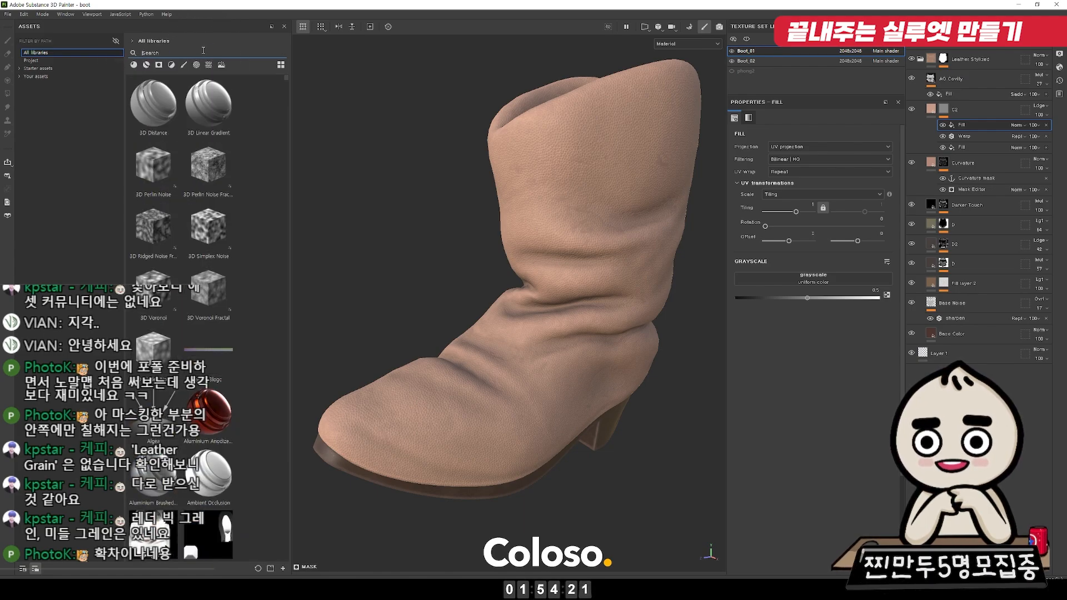
pyautogui.write('d')
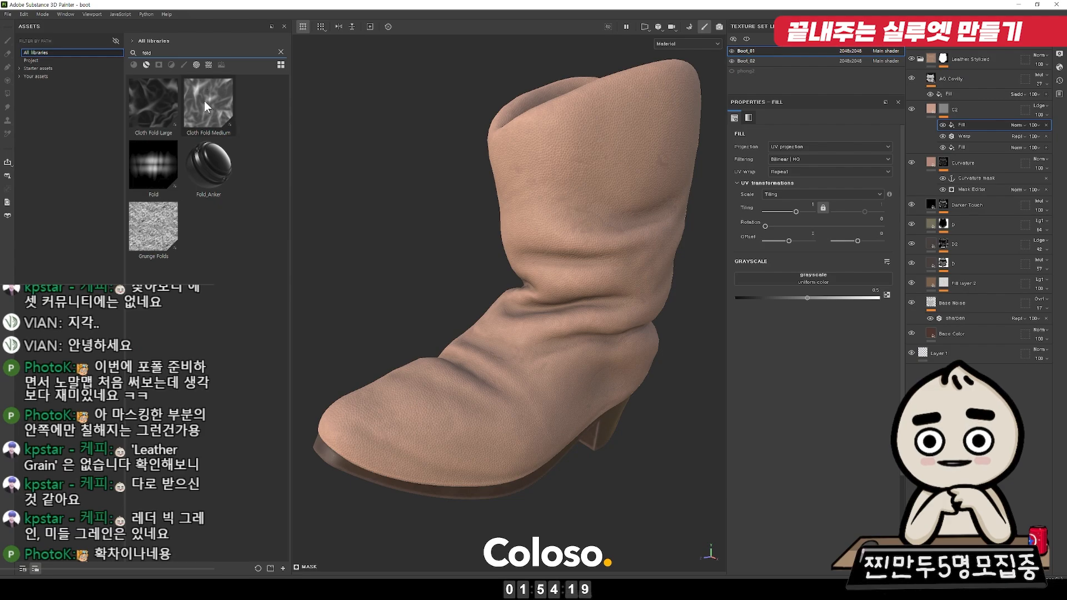
pyautogui.moveTo(209, 97)
pyautogui.mouseDown()
pyautogui.moveTo(847, 224)
pyautogui.moveTo(833, 277)
pyautogui.mouseUp()
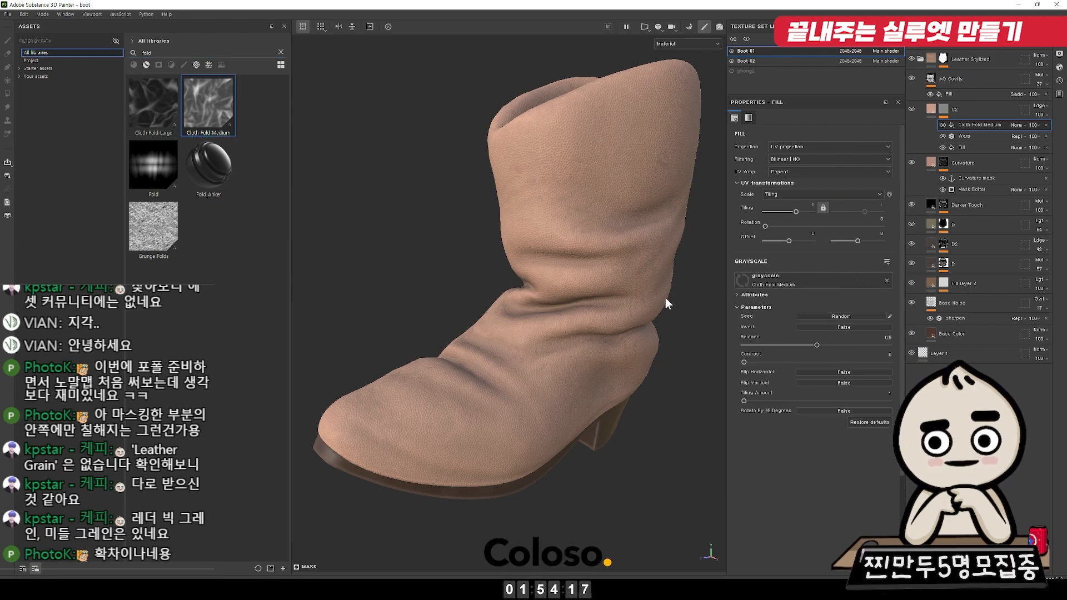
# Step: View C2's mask alone and stretch the Cloth Fold Medium fill with unlocked tiling of about 0.57 by 5.55
pyautogui.keyDown('alt'); pyautogui.click(944, 107); pyautogui.keyUp('alt')
pyautogui.moveTo(795, 211); pyautogui.dragTo(802, 212)
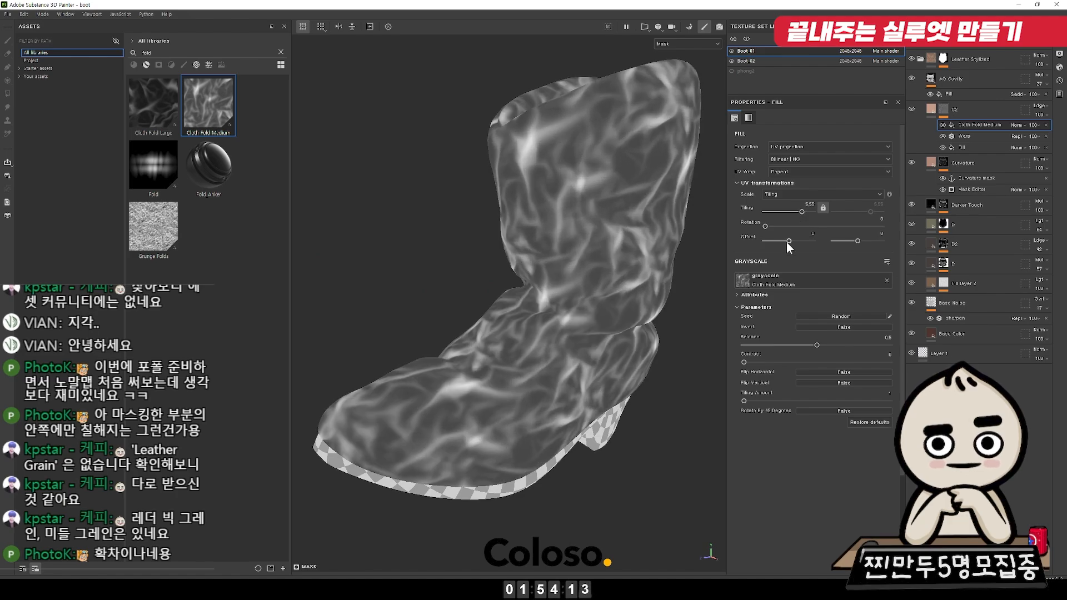
pyautogui.click(822, 207)
pyautogui.moveTo(797, 212); pyautogui.dragTo(791, 209)
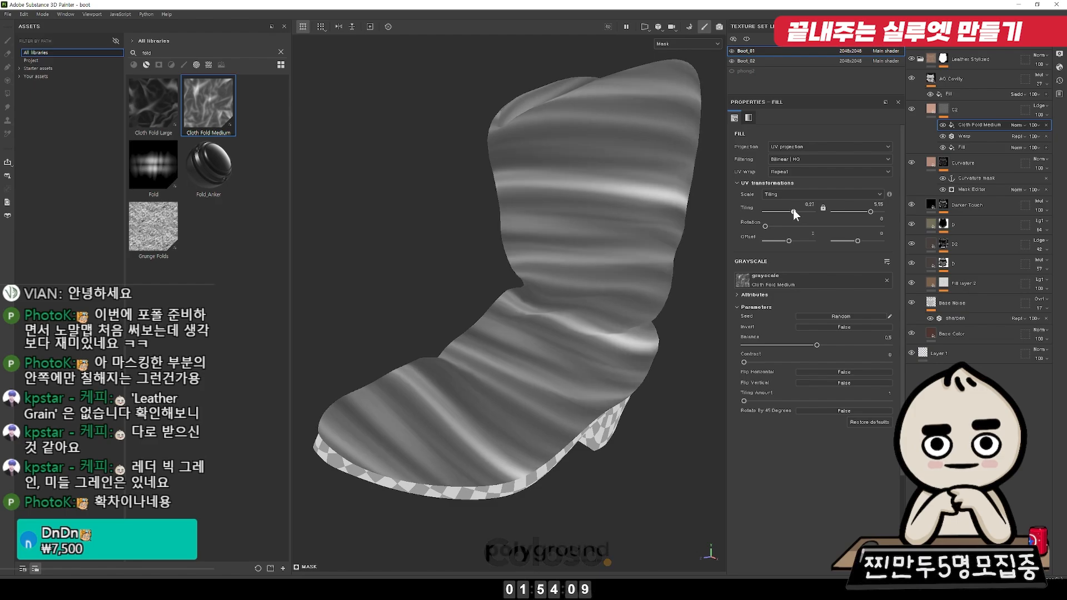
# Step: Return to the material view and compare the boot with C2's Cloth Fold Medium mask fill off and on
pyautogui.keyDown('alt'); pyautogui.moveTo(658, 197); pyautogui.dragTo(786, 122); pyautogui.keyUp('alt')
pyautogui.click(942, 110)
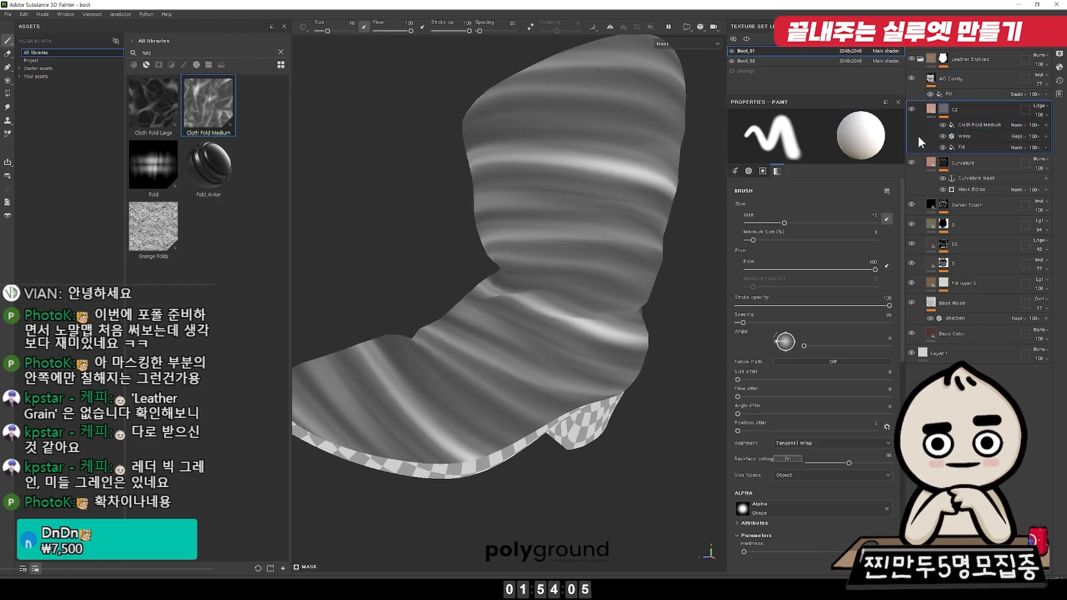
pyautogui.press('m')
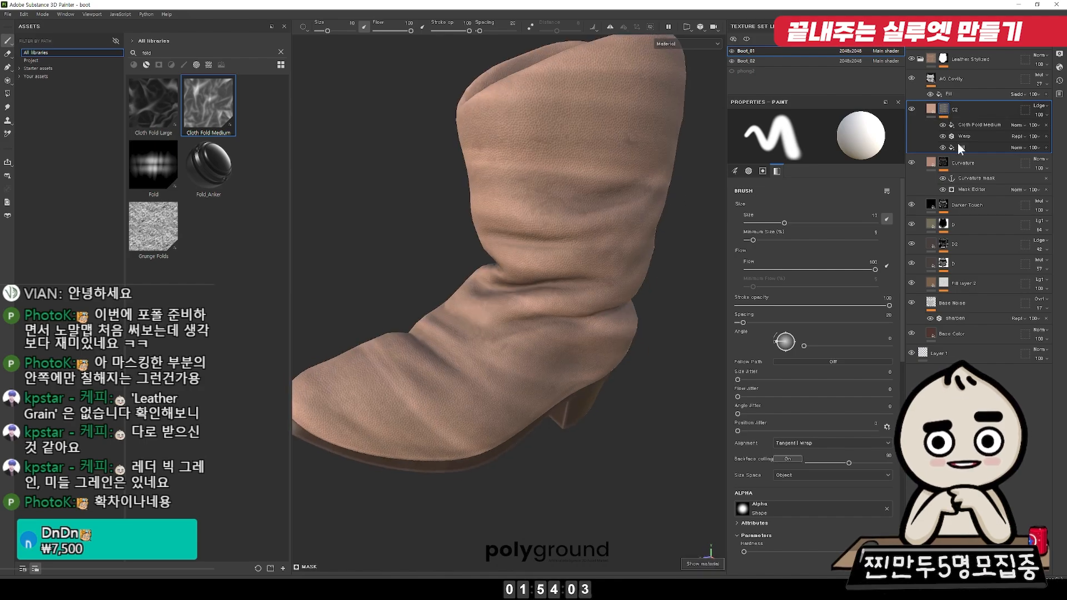
pyautogui.click(943, 125)
pyautogui.click(942, 125)
pyautogui.click(942, 125)
pyautogui.click(941, 125)
pyautogui.click(940, 125)
pyautogui.click(942, 126)
# Step: Set the Cloth Fold Medium fill's blending mode to Multiply and compare the boot with the fill off and on
pyautogui.click(965, 125)
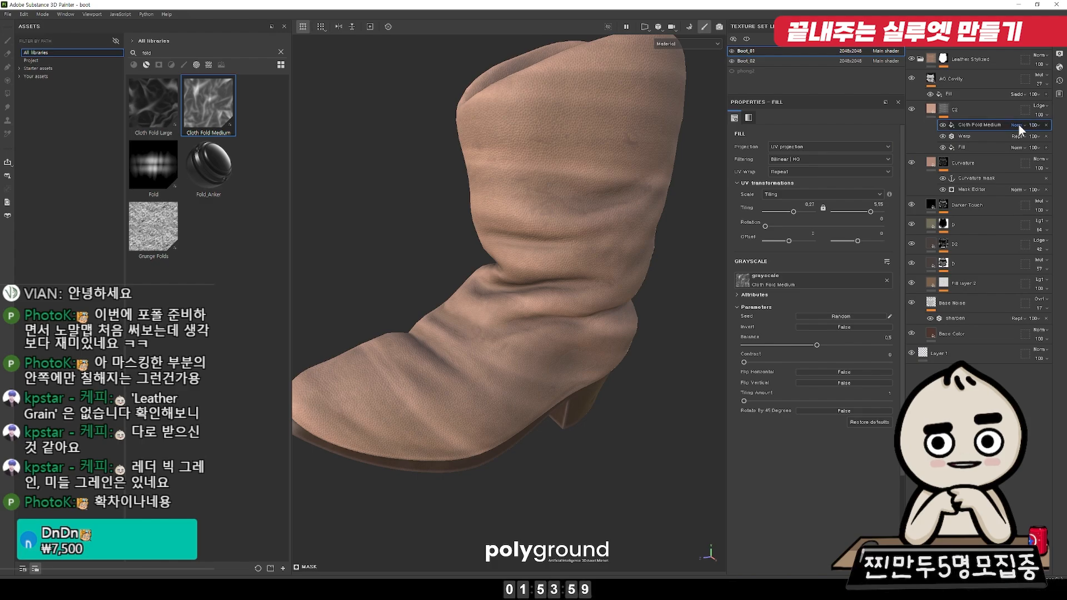
pyautogui.scroll(-3, 1015, 125)
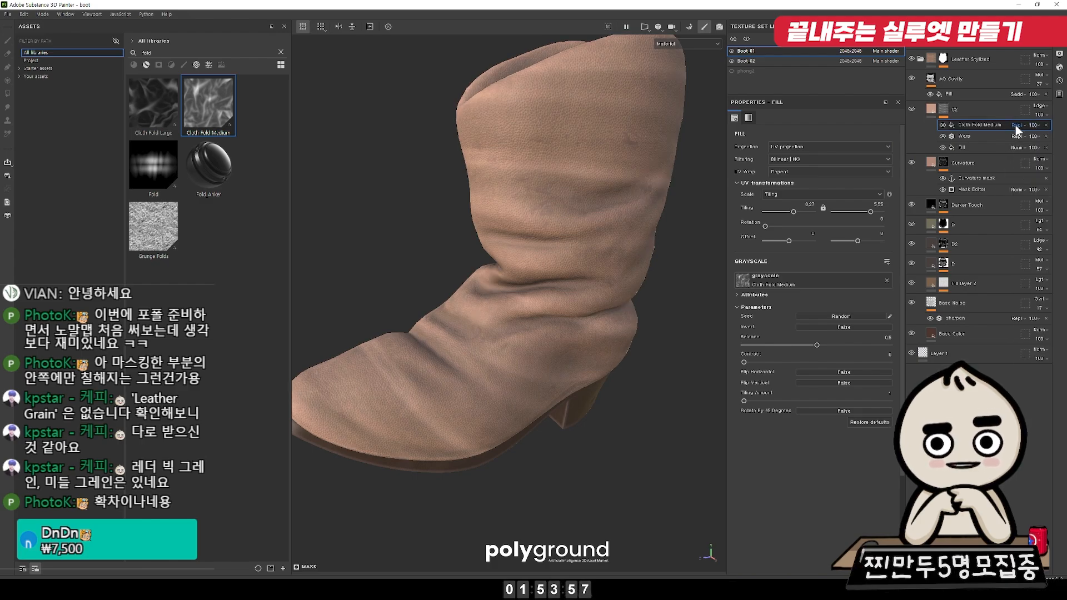
pyautogui.click(943, 125)
pyautogui.click(942, 125)
pyautogui.click(944, 124)
pyautogui.click(944, 124)
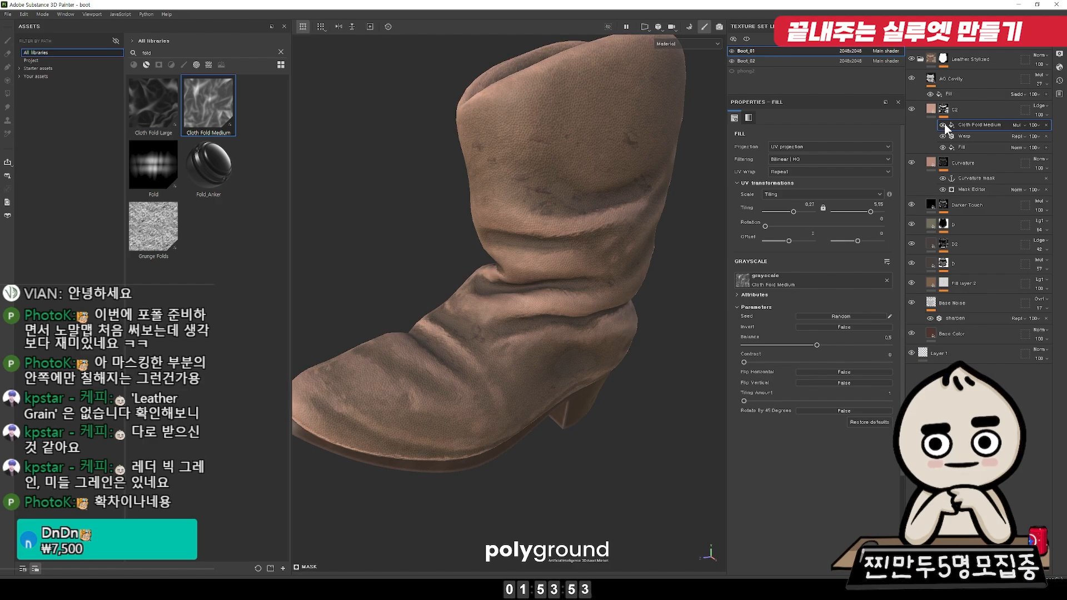
pyautogui.click(943, 126)
pyautogui.click(943, 126)
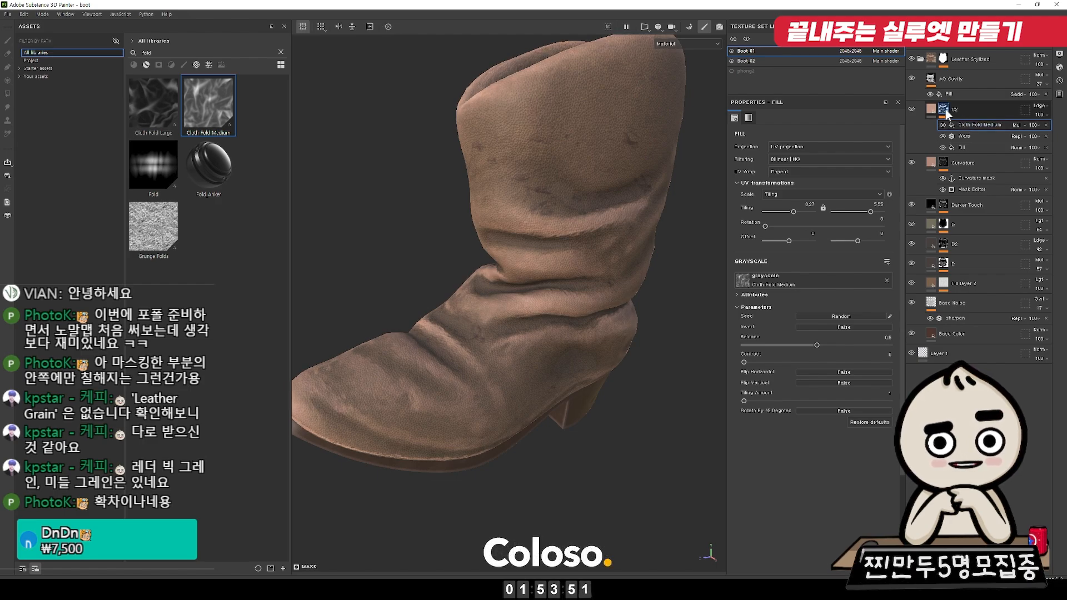
# Step: View C2's mask alone, rotate the Cloth Fold Medium fill and set its balance and contrast to about 0.64
pyautogui.keyDown('alt'); pyautogui.click(944, 109); pyautogui.keyUp('alt')
pyautogui.moveTo(783, 225); pyautogui.dragTo(797, 225)
pyautogui.moveTo(743, 361); pyautogui.dragTo(837, 346)
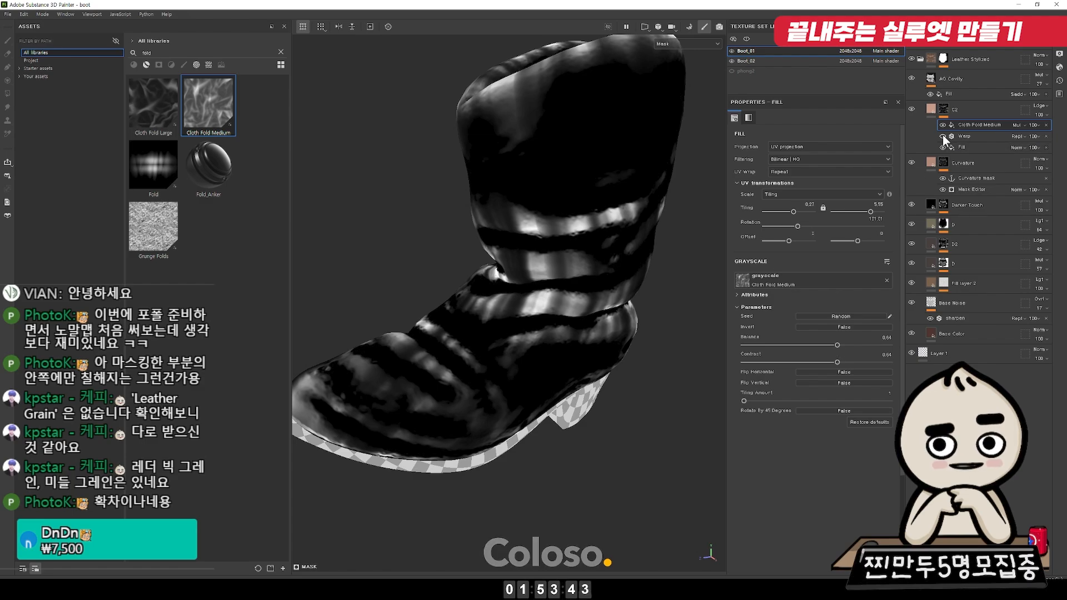
pyautogui.press('m')
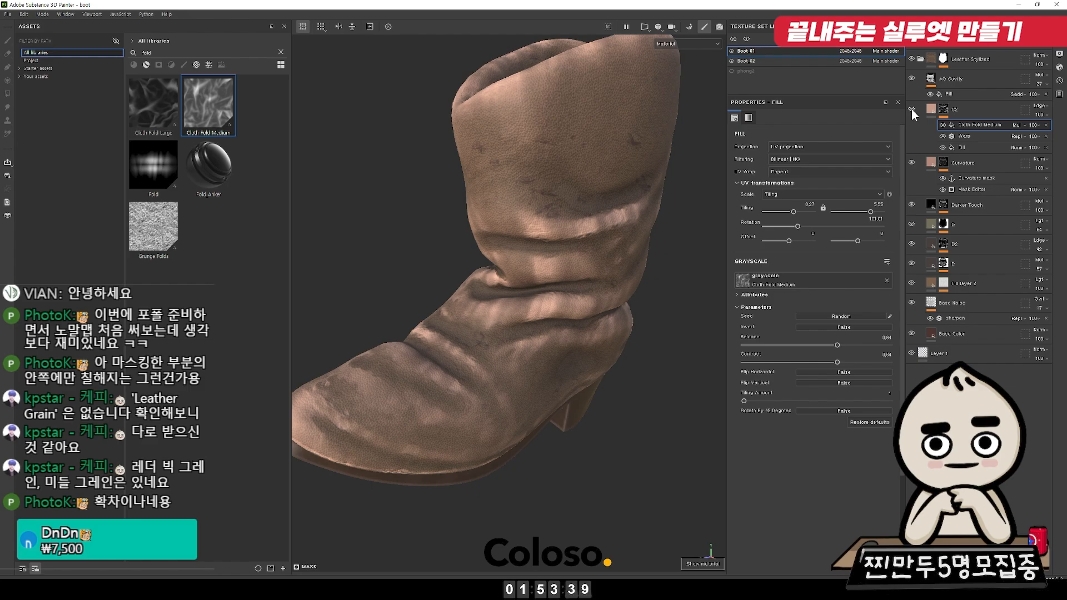
# Step: Compare the effect of C2's Cloth Fold Medium, Warp and Fill mask effects by switching them off and on
pyautogui.click(942, 125)
pyautogui.click(942, 139)
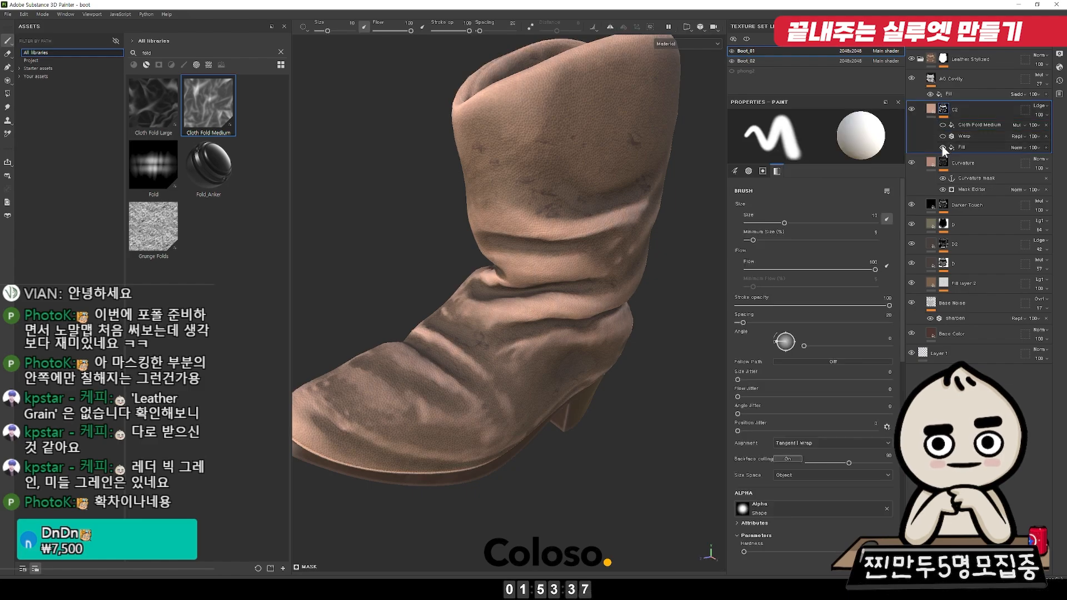
pyautogui.click(941, 146)
pyautogui.click(942, 146)
pyautogui.click(942, 146)
pyautogui.click(942, 146)
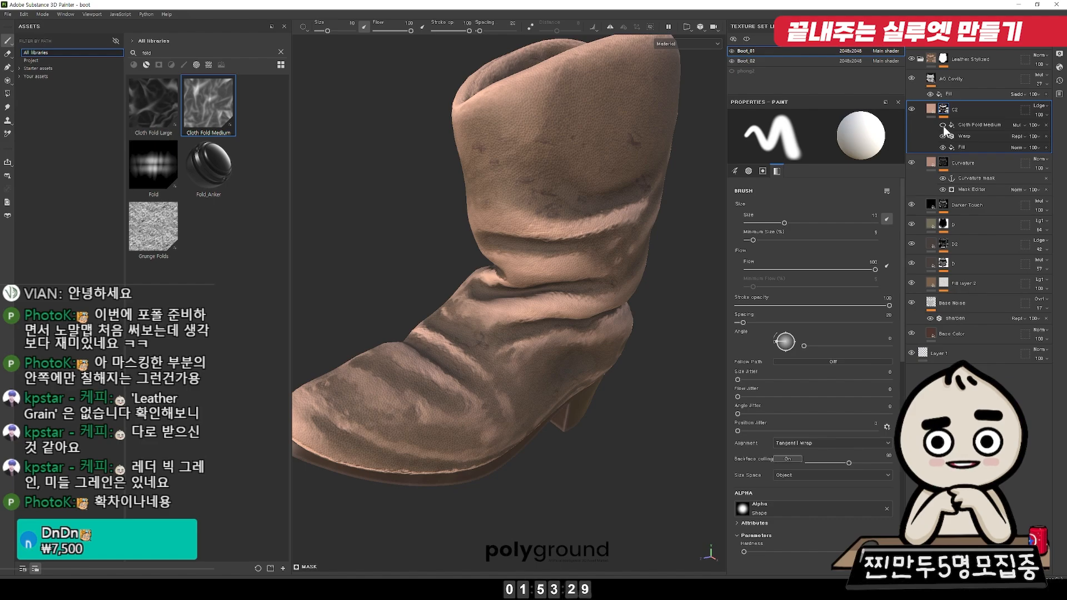
# Step: Set the Cloth Fold Medium fill's horizontal tiling to about 0.60 and lower the C2 layer's opacity
pyautogui.click(982, 123)
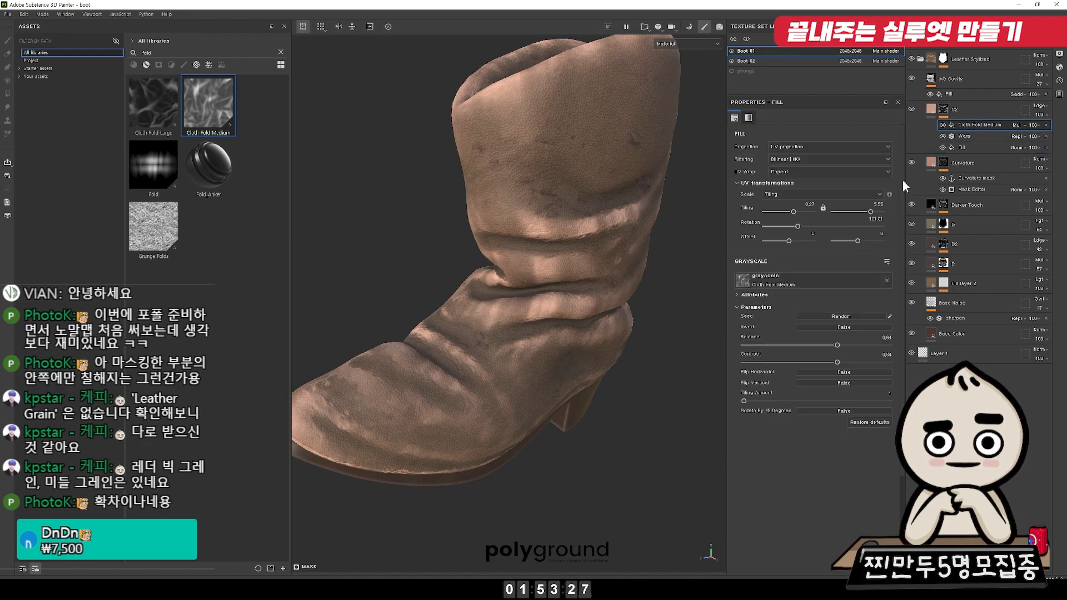
pyautogui.moveTo(792, 211); pyautogui.dragTo(795, 208)
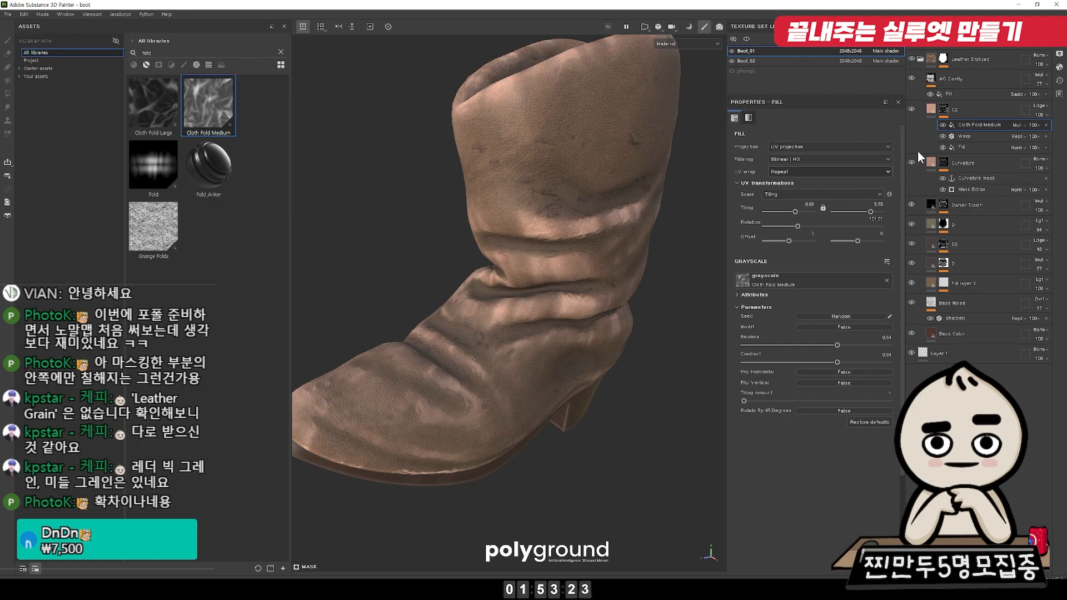
pyautogui.click(1036, 125)
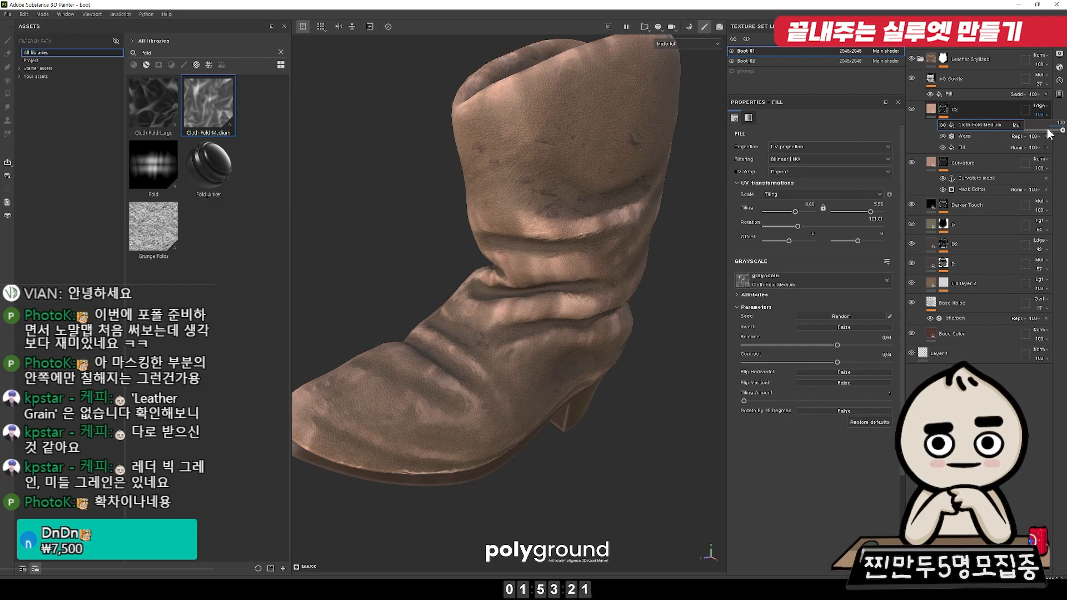
pyautogui.moveTo(1047, 130); pyautogui.dragTo(1037, 130)
# Step: Change C2's base color to a neutral grey and check the Warp filter in its mask
pyautogui.click(933, 111)
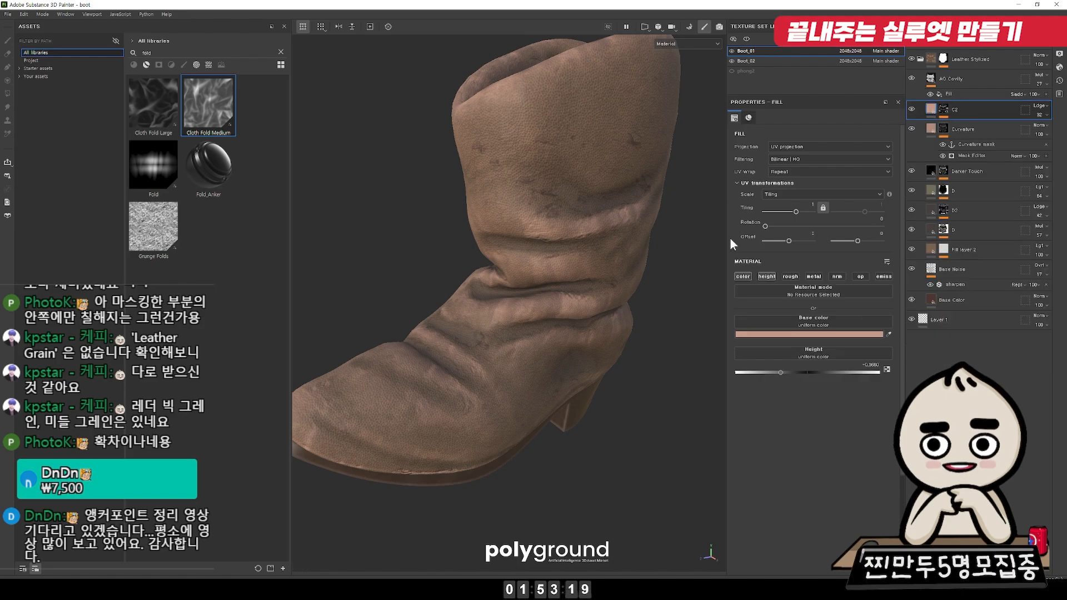
pyautogui.click(882, 334)
pyautogui.moveTo(852, 405); pyautogui.dragTo(835, 398)
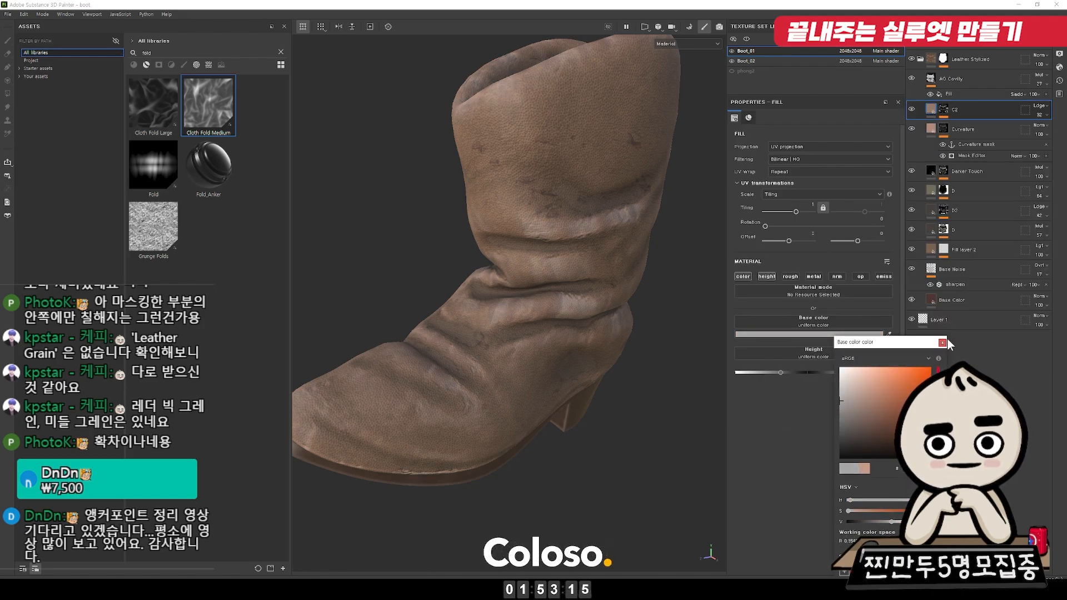
pyautogui.click(944, 108)
pyautogui.click(961, 136)
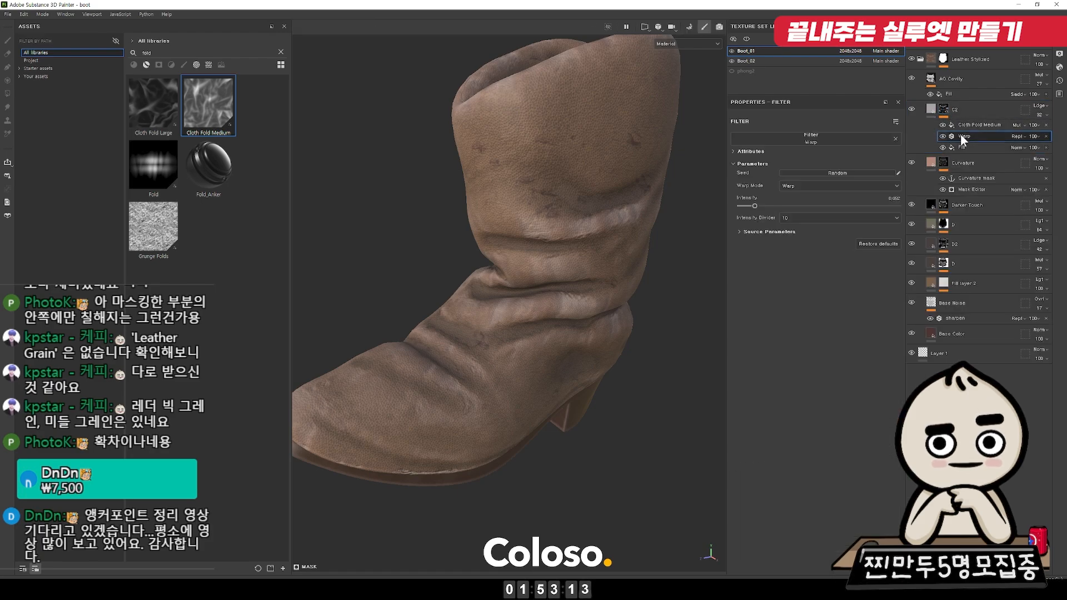
# Step: Set C2's height to about -0.69, enable its roughness at 1 and lighten the grey base color
pyautogui.click(934, 110)
pyautogui.moveTo(750, 369); pyautogui.dragTo(756, 367)
pyautogui.click(790, 276)
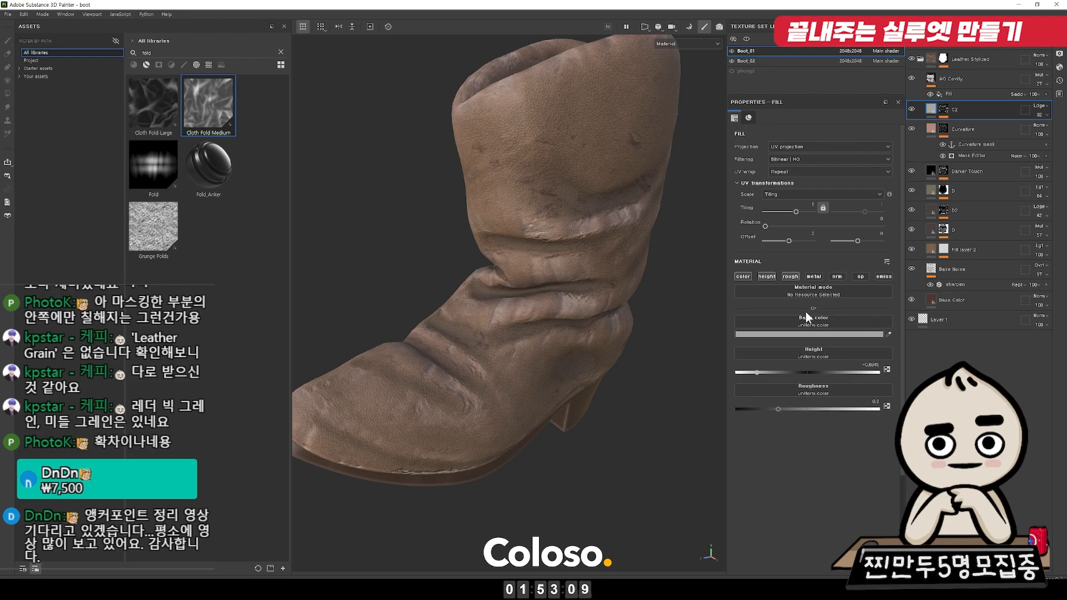
pyautogui.moveTo(810, 405); pyautogui.dragTo(841, 392)
pyautogui.click(831, 334)
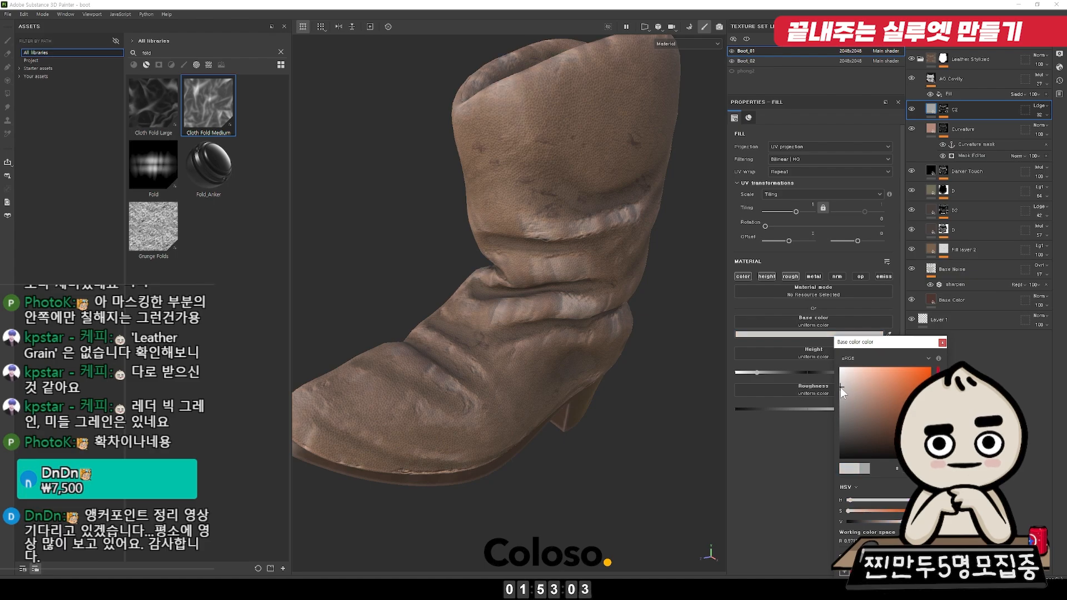
# Step: Set C2's blending mode to Overlay and its opacity to 100
pyautogui.scroll(-5, 681, 266)
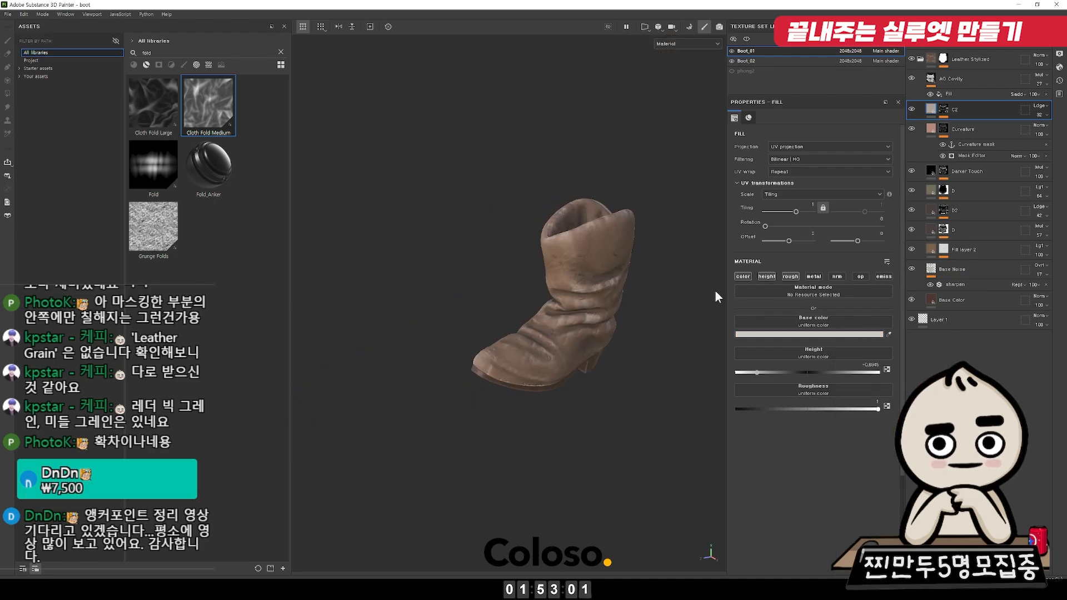
pyautogui.scroll(5, 715, 291)
pyautogui.click(1038, 106)
pyautogui.click(1037, 111)
pyautogui.scroll(-4, 1036, 111)
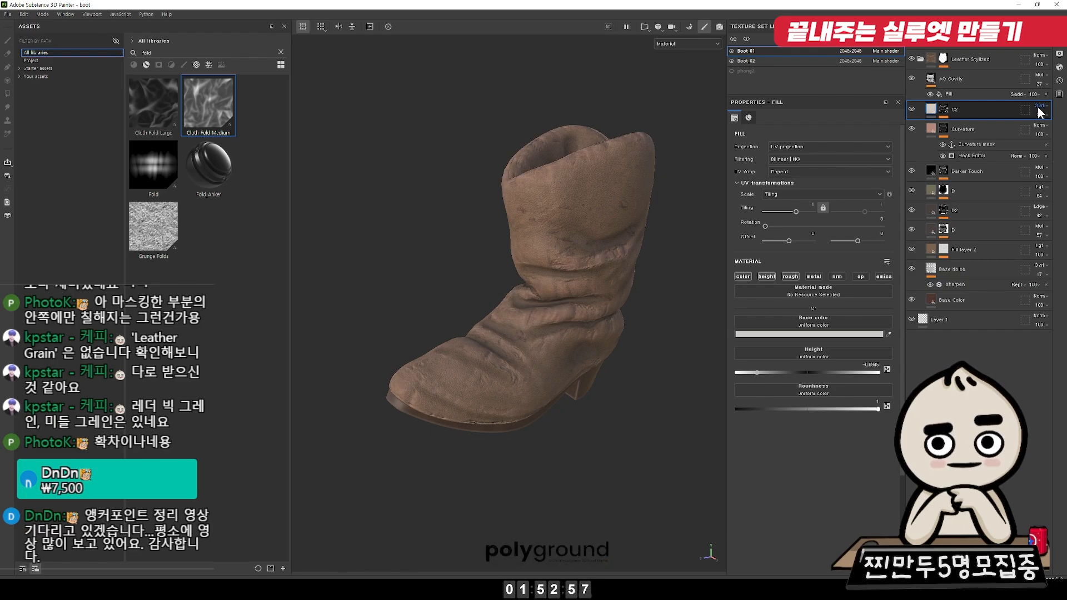
pyautogui.click(1039, 114)
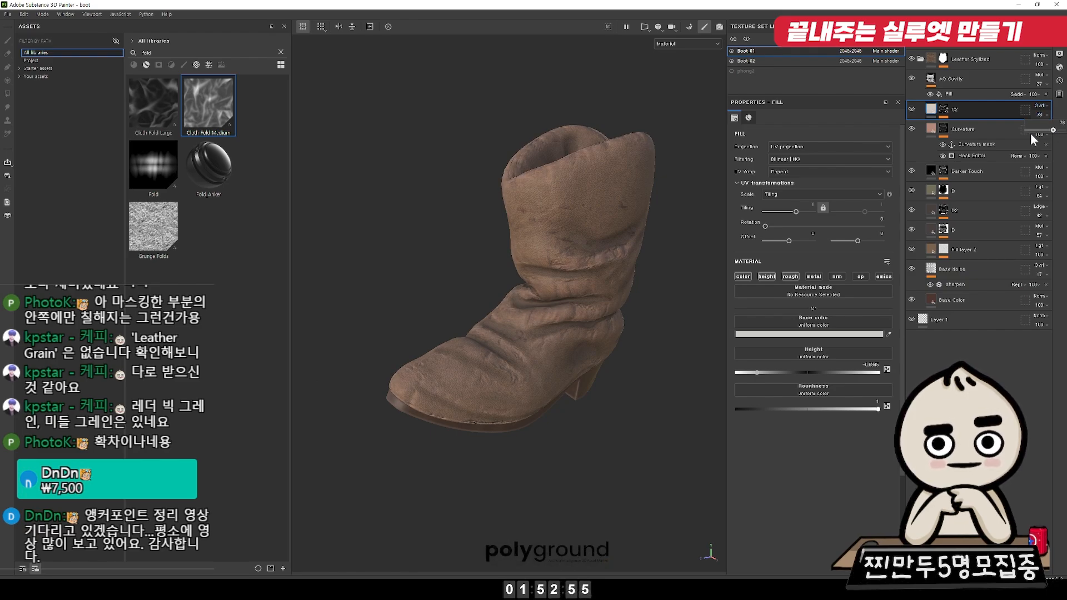
pyautogui.moveTo(1053, 130); pyautogui.dragTo(1065, 132)
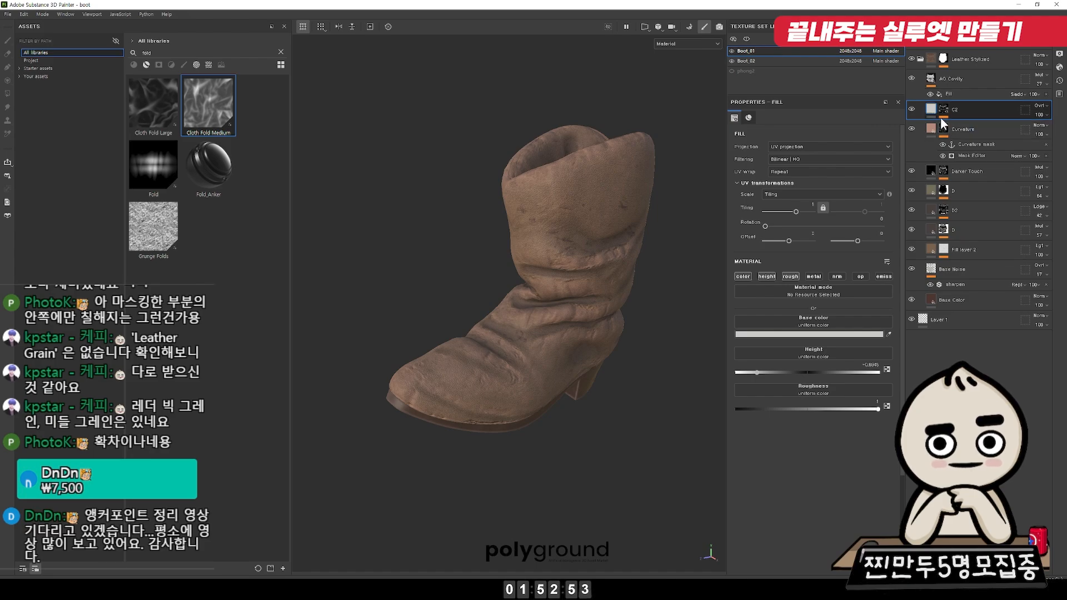
# Step: Change C2's base color to white
pyautogui.click(839, 334)
pyautogui.click(845, 382)
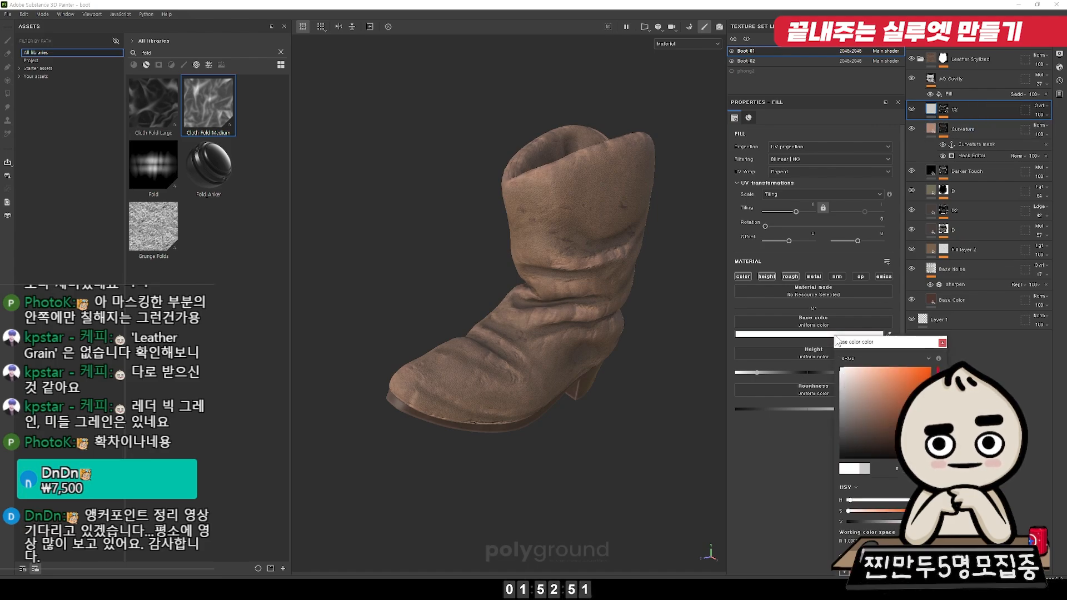
pyautogui.keyDown('alt'); pyautogui.moveTo(600, 343); pyautogui.dragTo(620, 300); pyautogui.keyUp('alt')
pyautogui.scroll(3, 619, 300)
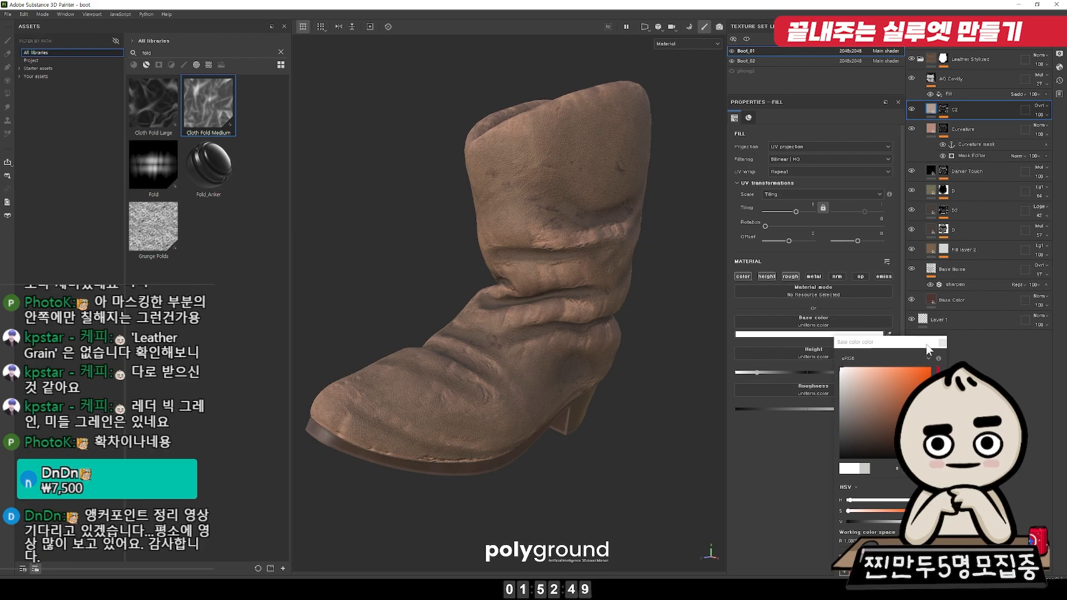
pyautogui.click(942, 342)
# Step: Compare the boot with the white Overlay layer C2 off and on
pyautogui.click(912, 107)
pyautogui.click(912, 108)
pyautogui.click(912, 107)
pyautogui.click(912, 107)
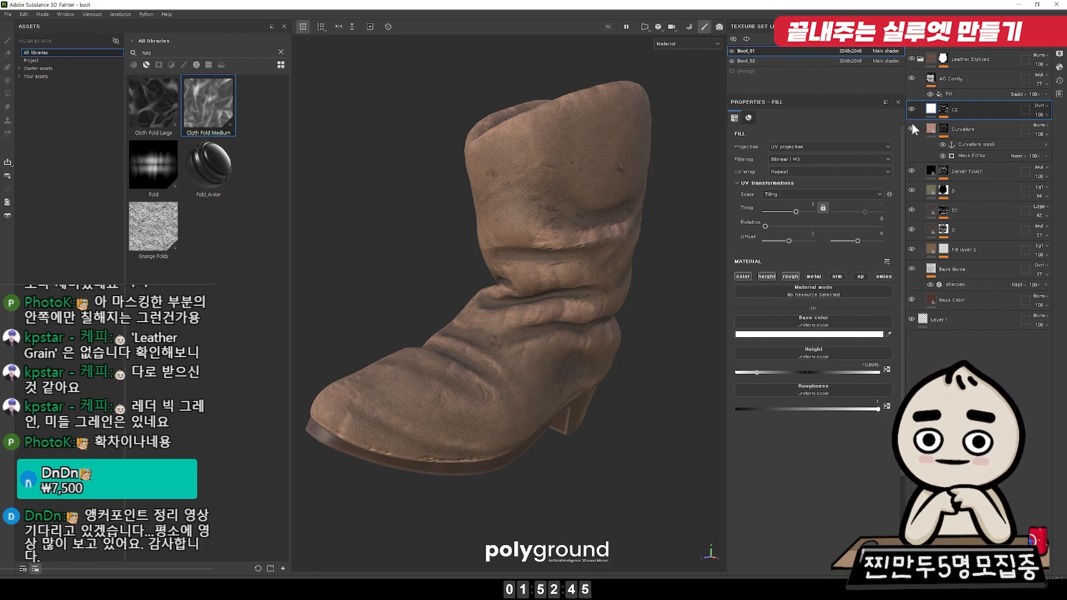
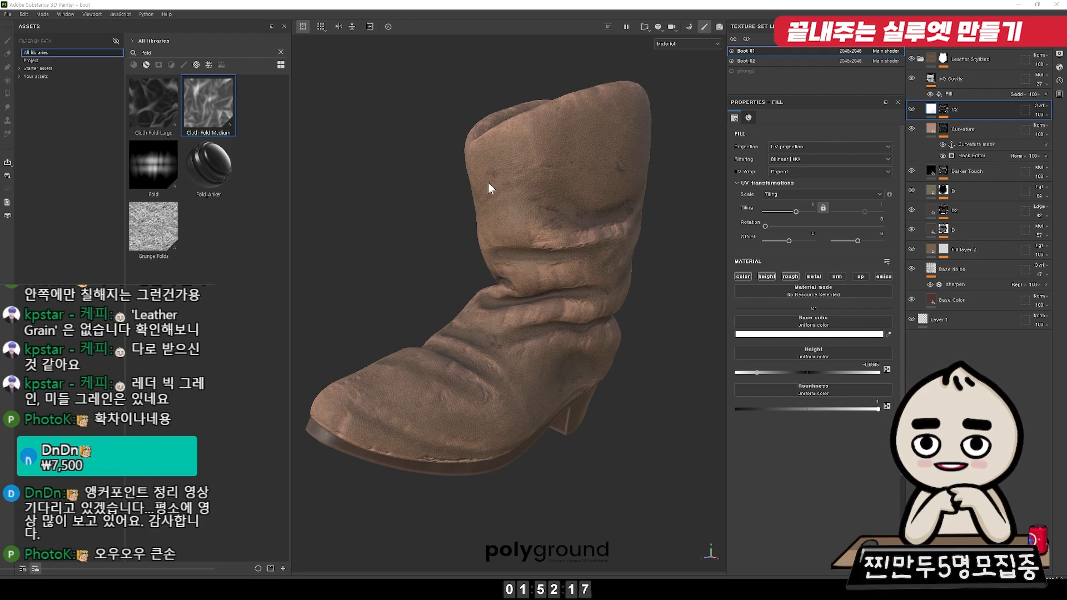
pyautogui.click(914, 112)
pyautogui.click(915, 112)
pyautogui.click(915, 112)
pyautogui.click(915, 112)
# Step: Inspect the boot's back seam under different lighting and bring C2's height closer to zero, about -0.3
pyautogui.keyDown('alt'); pyautogui.moveTo(695, 136); pyautogui.dragTo(625, 198); pyautogui.keyUp('alt')
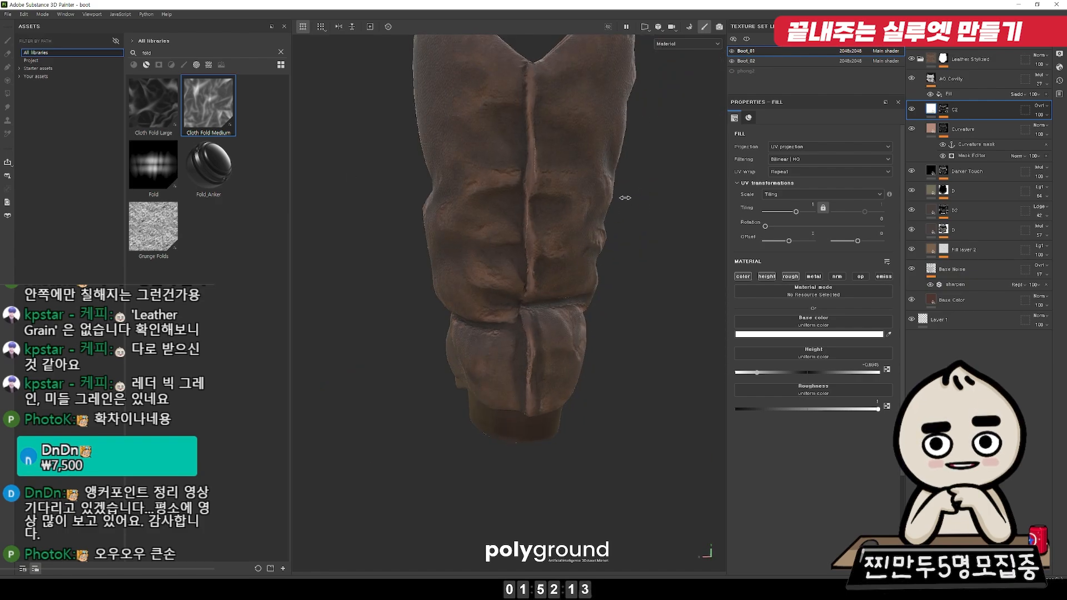
pyautogui.keyDown('shift'); pyautogui.moveTo(625, 198); pyautogui.dragTo(592, 196, button='right'); pyautogui.keyUp('shift')
pyautogui.scroll(-3, 653, 186)
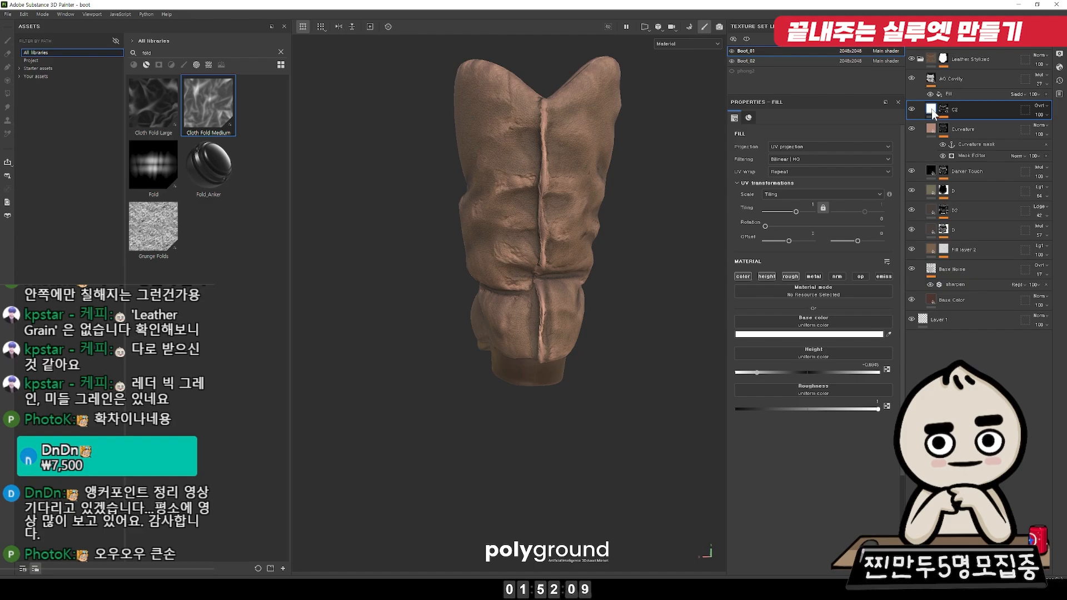
pyautogui.moveTo(771, 369); pyautogui.dragTo(783, 370)
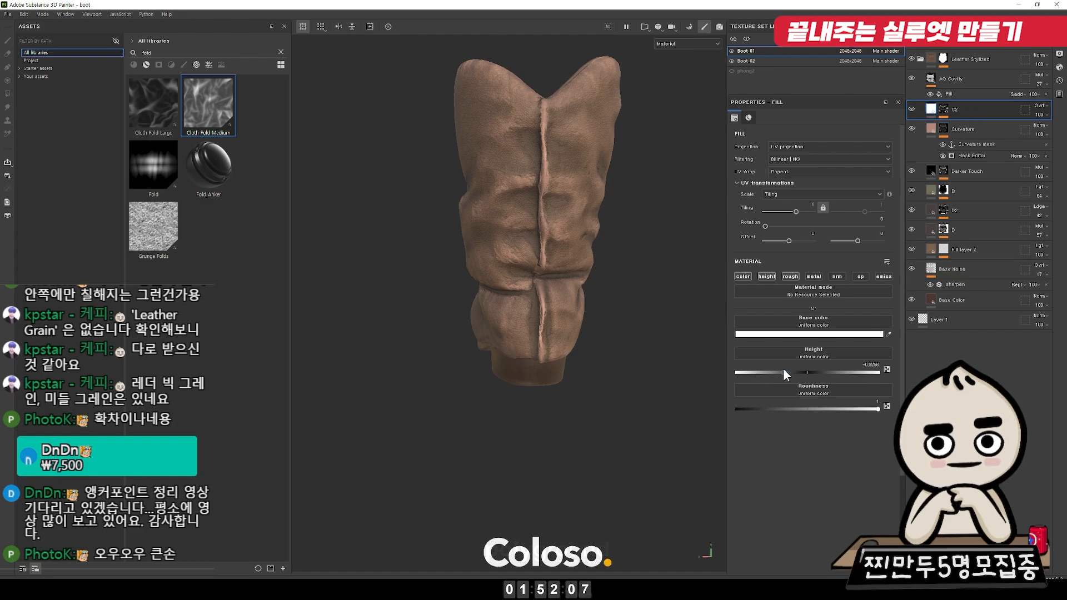
# Step: Review the effects in C2's mask and adjust the midtone level of its Curvature mask fill
pyautogui.click(948, 109)
pyautogui.click(960, 123)
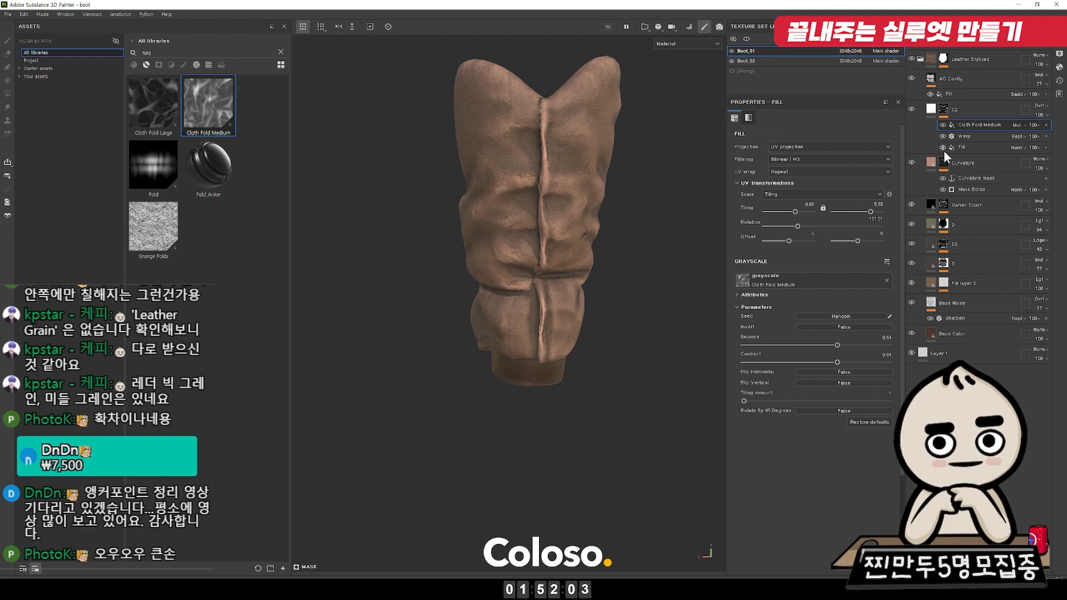
pyautogui.click(944, 141)
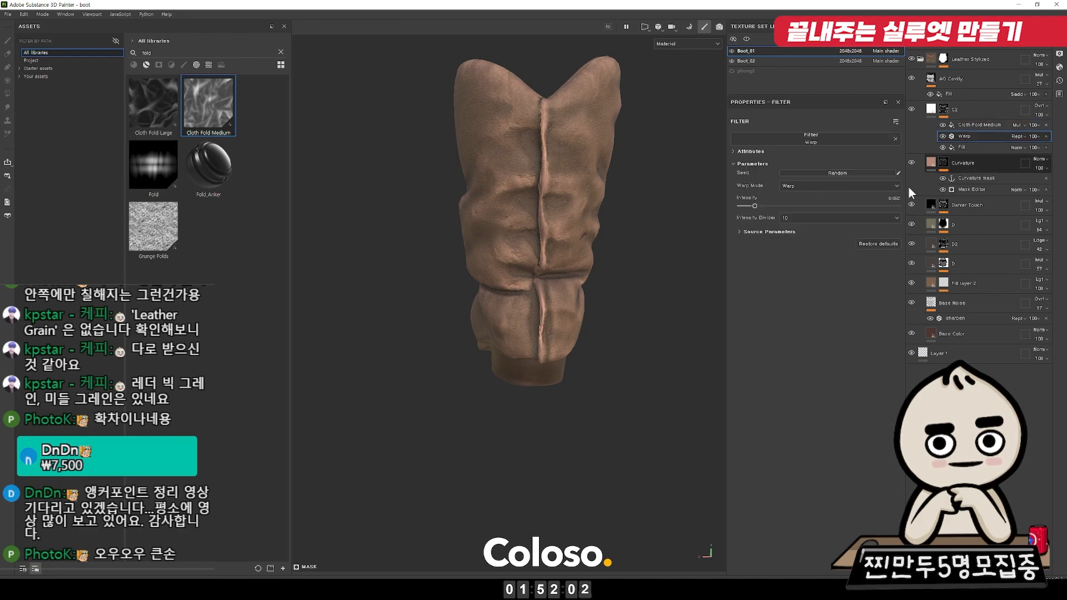
pyautogui.click(965, 146)
pyautogui.moveTo(771, 329); pyautogui.dragTo(769, 324)
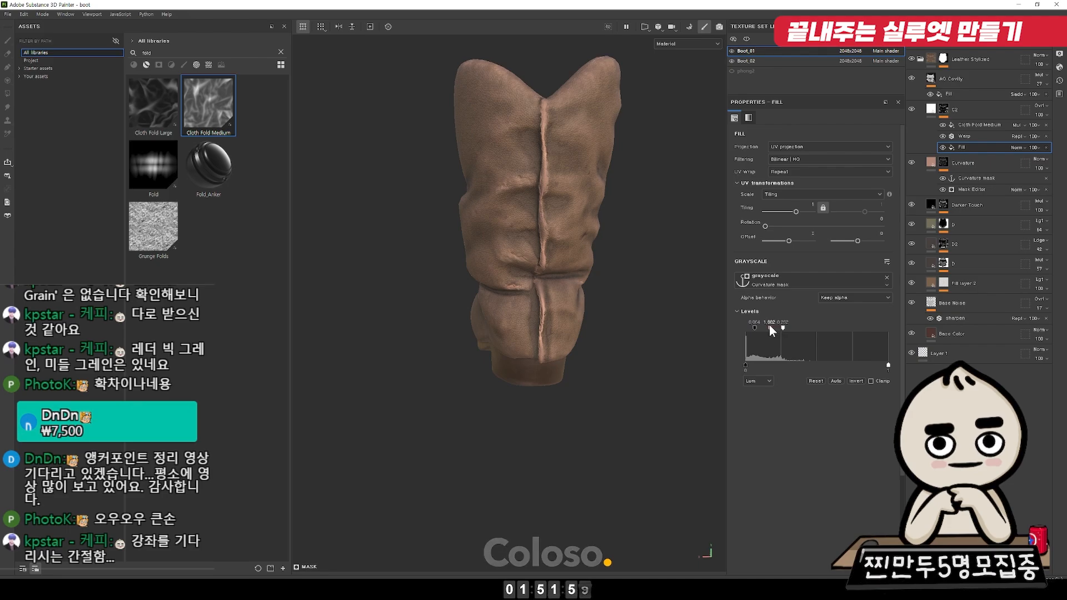
# Step: Add an empty paint layer above AO Cavity
pyautogui.click(931, 76)
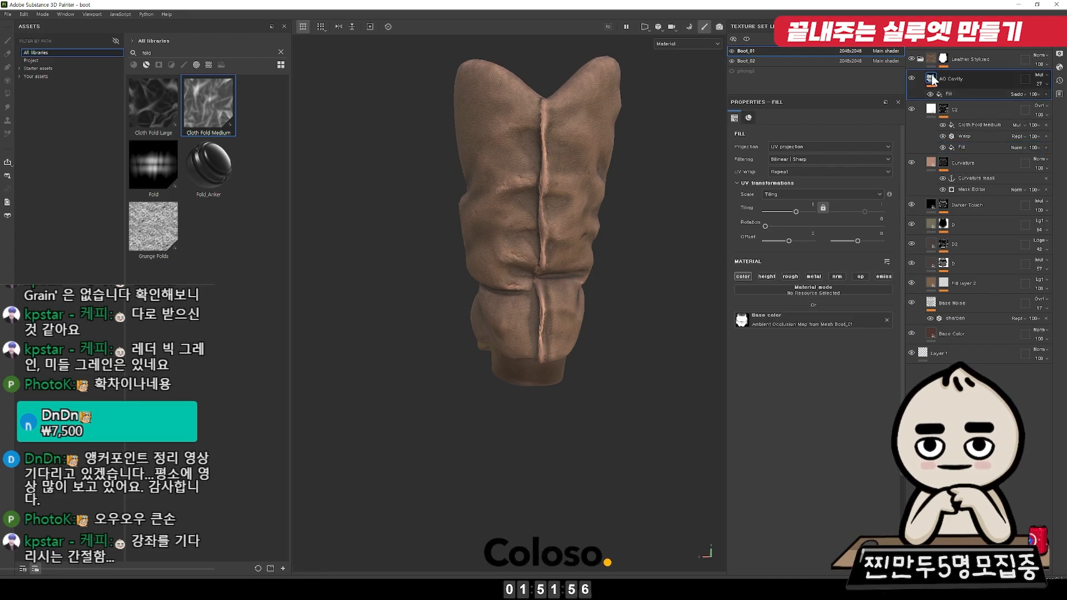
pyautogui.click(1006, 39)
# Step: Search all asset libraries for stitch and select the Topstitching material preset
pyautogui.click(32, 60)
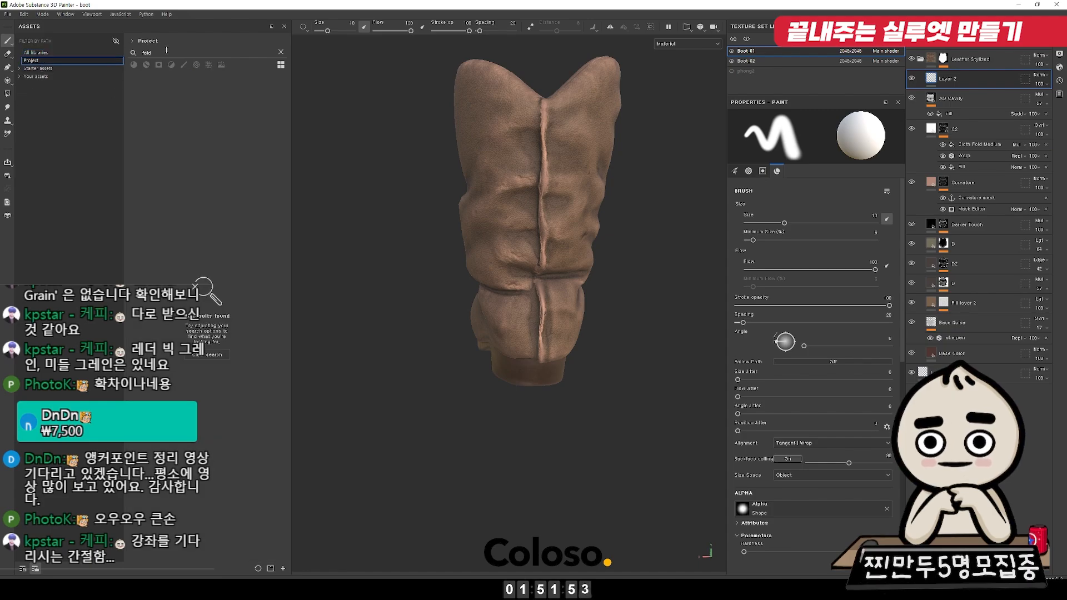
pyautogui.write('위')
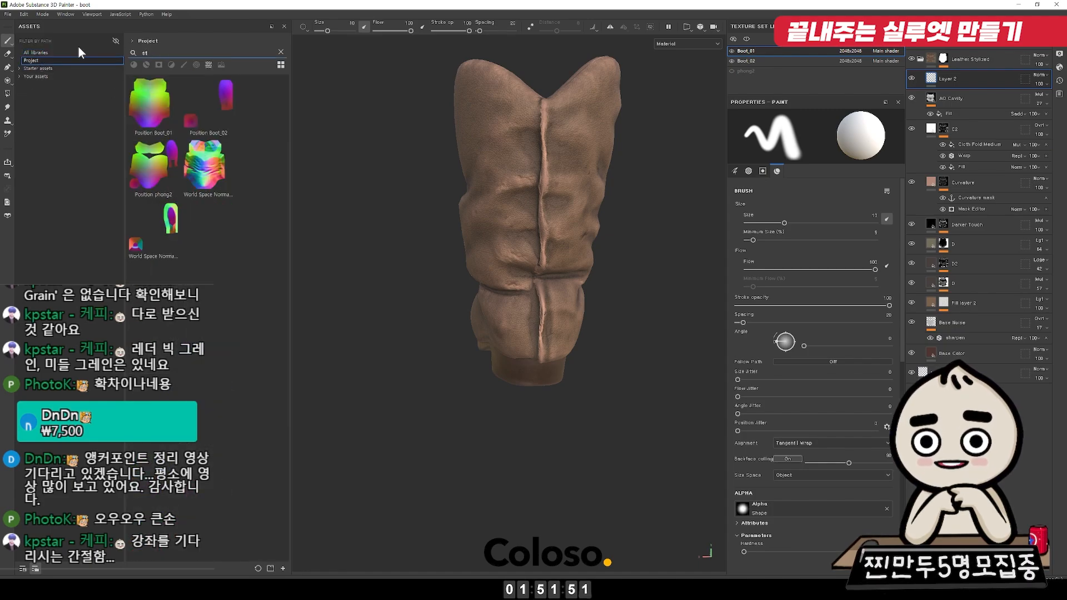
pyautogui.write('c')
pyautogui.press('BackSpace')
pyautogui.press('BackSpace')
pyautogui.press('BackSpace')
pyautogui.press('BackSpace')
pyautogui.write('tit')
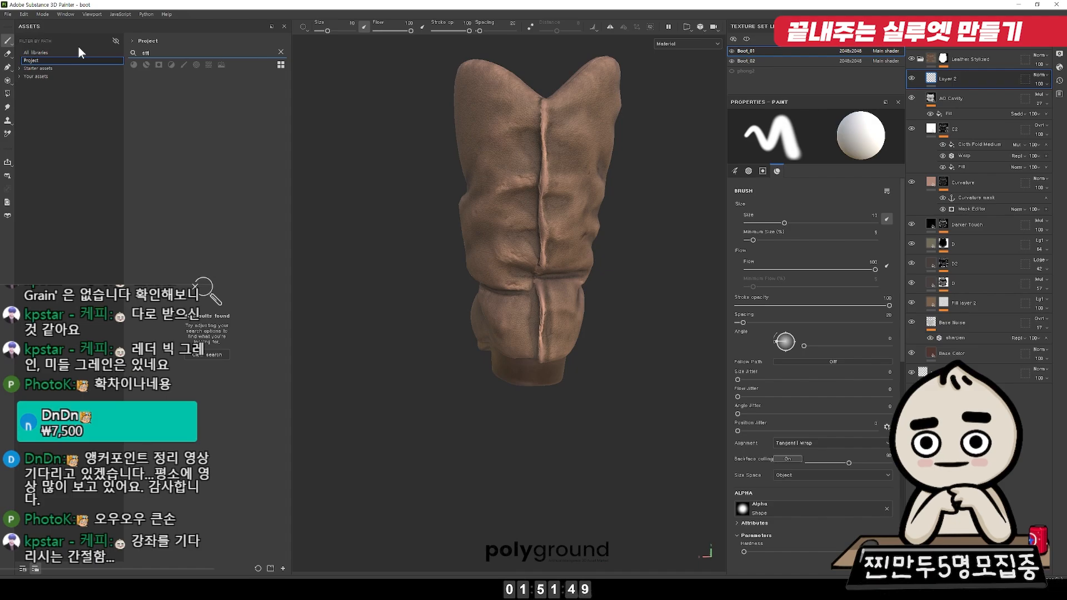
pyautogui.write('ch')
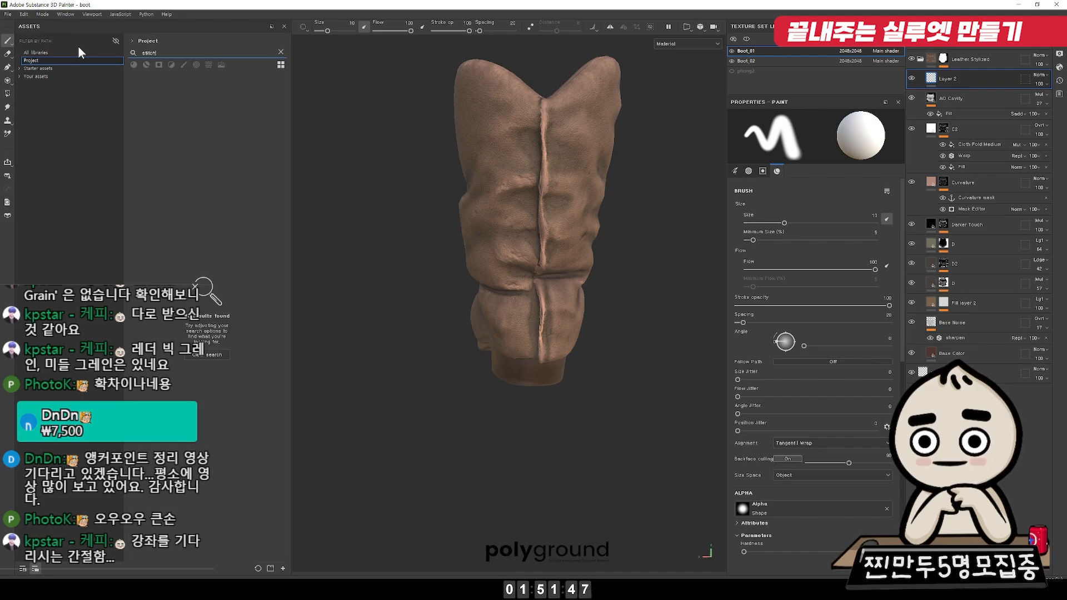
pyautogui.click(80, 51)
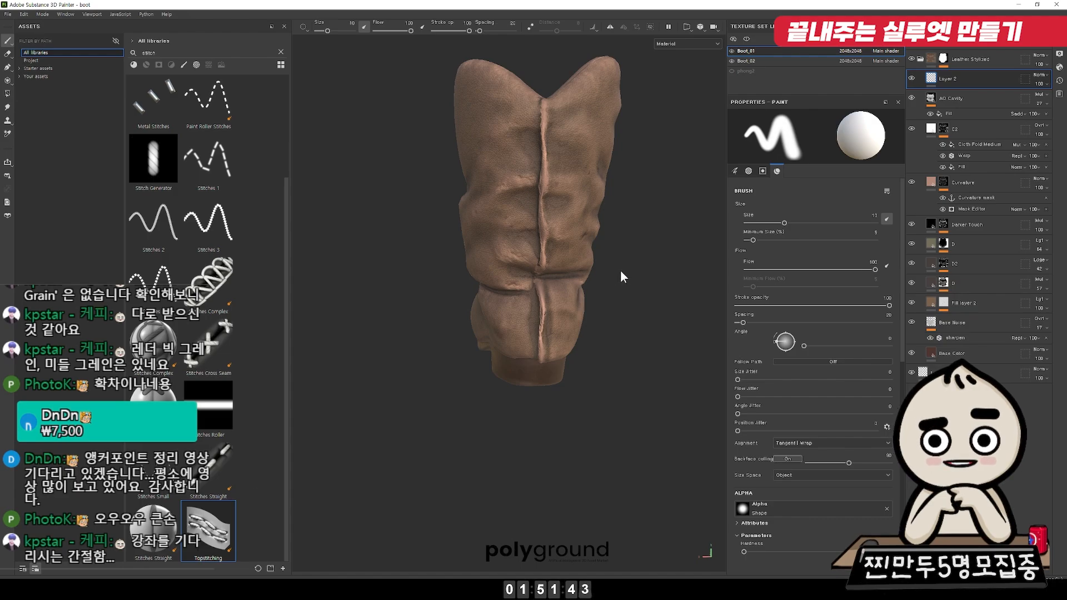
# Step: Draw a Topstitching path beside the boot's back seam, from the collar notch down to the ankle
pyautogui.moveTo(465, 297)
pyautogui.keyDown('alt'); pyautogui.mouseDown()
pyautogui.moveTo(558, 293)
pyautogui.moveTo(603, 356)
pyautogui.mouseUp(); pyautogui.keyUp('alt')
pyautogui.keyDown('alt'); pyautogui.moveTo(602, 355); pyautogui.dragTo(655, 260, button='middle'); pyautogui.keyUp('alt')
pyautogui.moveTo(655, 259)
pyautogui.keyDown('alt'); pyautogui.mouseDown()
pyautogui.moveTo(549, 318)
pyautogui.moveTo(472, 297)
pyautogui.moveTo(522, 262)
pyautogui.moveTo(516, 290)
pyautogui.moveTo(557, 274)
pyautogui.moveTo(560, 208)
pyautogui.mouseUp(); pyautogui.keyUp('alt')
pyautogui.keyDown('alt'); pyautogui.moveTo(560, 178); pyautogui.dragTo(563, 241, button='middle'); pyautogui.keyUp('alt')
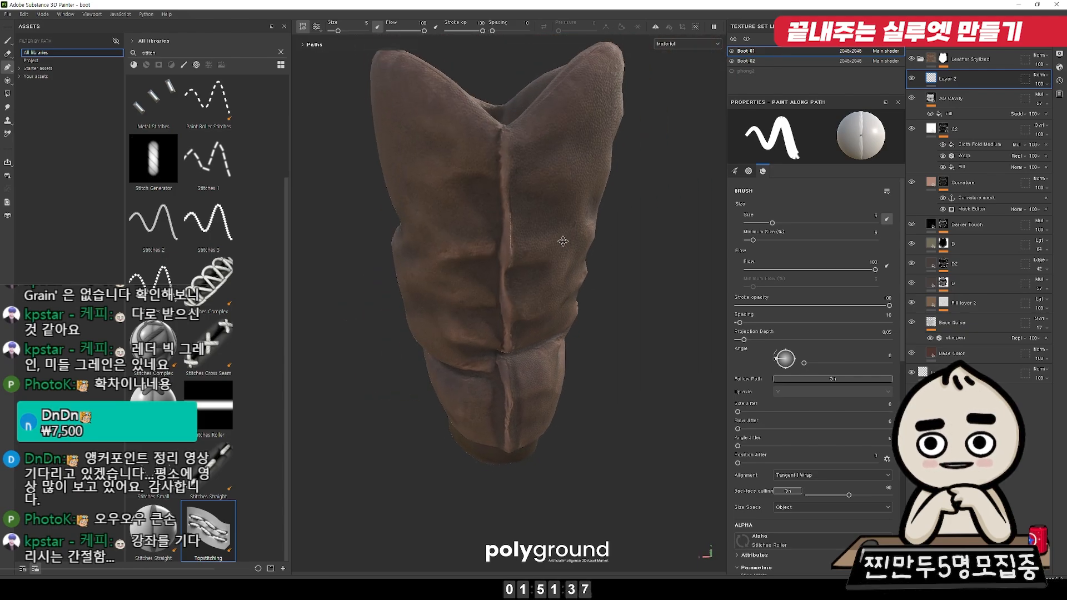
pyautogui.keyDown('alt'); pyautogui.moveTo(563, 241); pyautogui.dragTo(535, 146); pyautogui.keyUp('alt')
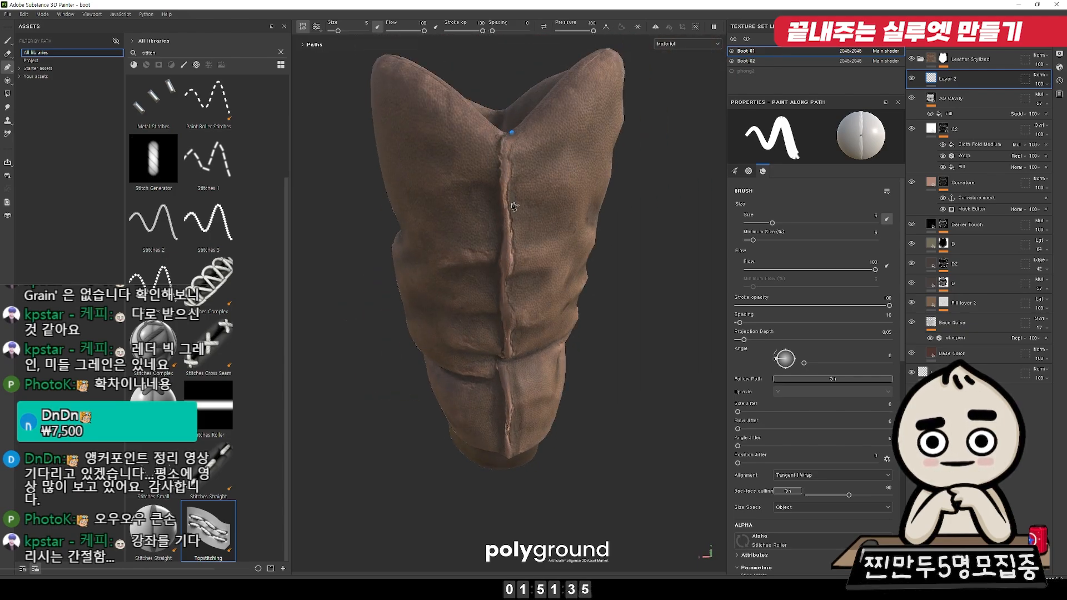
pyautogui.keyDown('alt'); pyautogui.moveTo(520, 207); pyautogui.dragTo(521, 253); pyautogui.keyUp('alt')
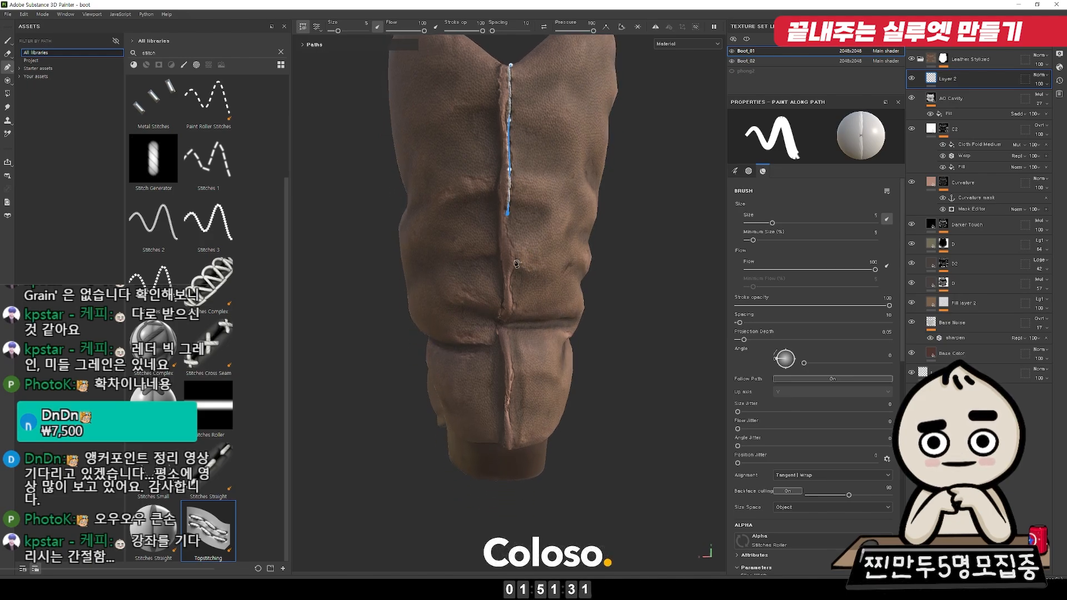
pyautogui.click(504, 328)
pyautogui.moveTo(504, 328)
pyautogui.keyDown('alt'); pyautogui.mouseDown()
pyautogui.moveTo(513, 361)
pyautogui.moveTo(515, 343)
pyautogui.mouseUp(); pyautogui.keyUp('alt')
pyautogui.click(513, 378)
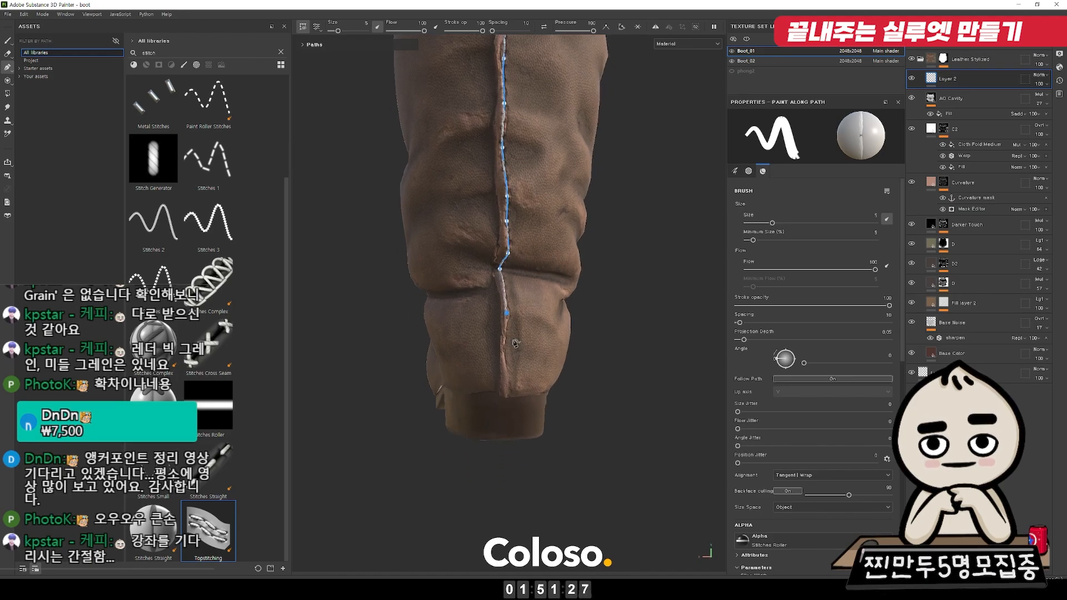
# Step: Examine the stitching along the back seam and inside the collar with the path overlay hidden
pyautogui.keyDown('alt'); pyautogui.moveTo(573, 276); pyautogui.dragTo(596, 272); pyautogui.keyUp('alt')
pyautogui.keyDown('alt'); pyautogui.moveTo(596, 272); pyautogui.dragTo(599, 384, button='middle'); pyautogui.keyUp('alt')
pyautogui.click(302, 27)
pyautogui.keyDown('shift'); pyautogui.moveTo(528, 135); pyautogui.dragTo(578, 173, button='right'); pyautogui.keyUp('shift')
pyautogui.keyDown('alt'); pyautogui.moveTo(578, 174); pyautogui.dragTo(533, 184); pyautogui.keyUp('alt')
pyautogui.keyDown('alt'); pyautogui.moveTo(616, 277); pyautogui.dragTo(661, 317, button='right'); pyautogui.keyUp('alt')
pyautogui.keyDown('shift'); pyautogui.moveTo(589, 244); pyautogui.dragTo(519, 231, button='right'); pyautogui.keyUp('shift')
pyautogui.keyDown('alt'); pyautogui.moveTo(509, 274); pyautogui.dragTo(309, 214, button='right'); pyautogui.keyUp('alt')
pyautogui.moveTo(578, 234)
pyautogui.keyDown('alt'); pyautogui.mouseDown()
pyautogui.moveTo(495, 237)
pyautogui.moveTo(566, 242)
pyautogui.mouseUp(); pyautogui.keyUp('alt')
pyautogui.keyDown('alt'); pyautogui.moveTo(533, 183); pyautogui.dragTo(579, 212, button='right'); pyautogui.keyUp('alt')
pyautogui.keyDown('alt'); pyautogui.moveTo(578, 212); pyautogui.dragTo(591, 304); pyautogui.keyUp('alt')
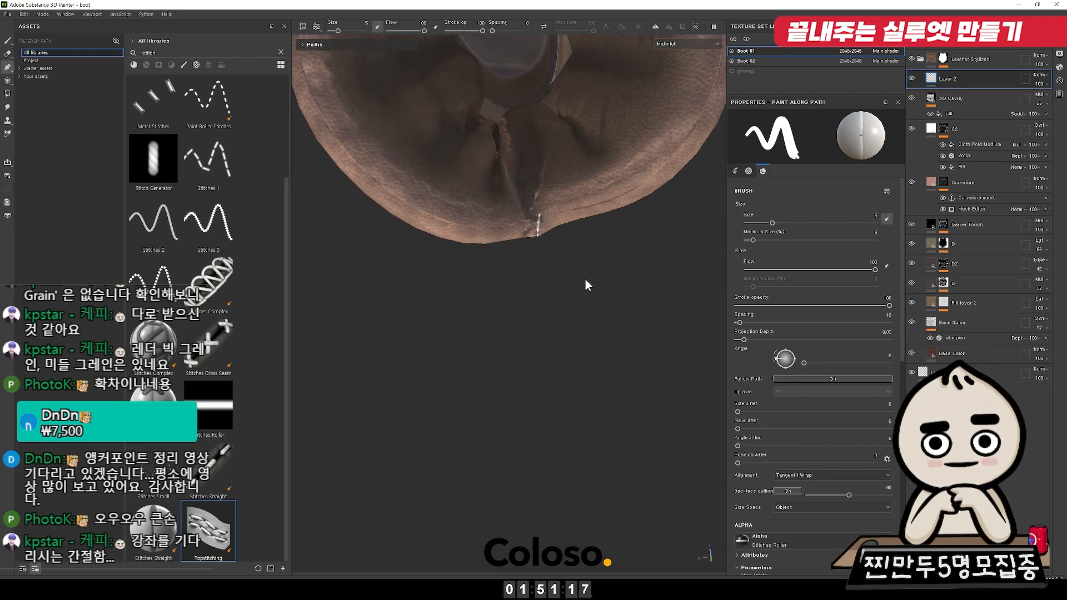
pyautogui.keyDown('alt'); pyautogui.moveTo(561, 272); pyautogui.dragTo(597, 222); pyautogui.keyUp('alt')
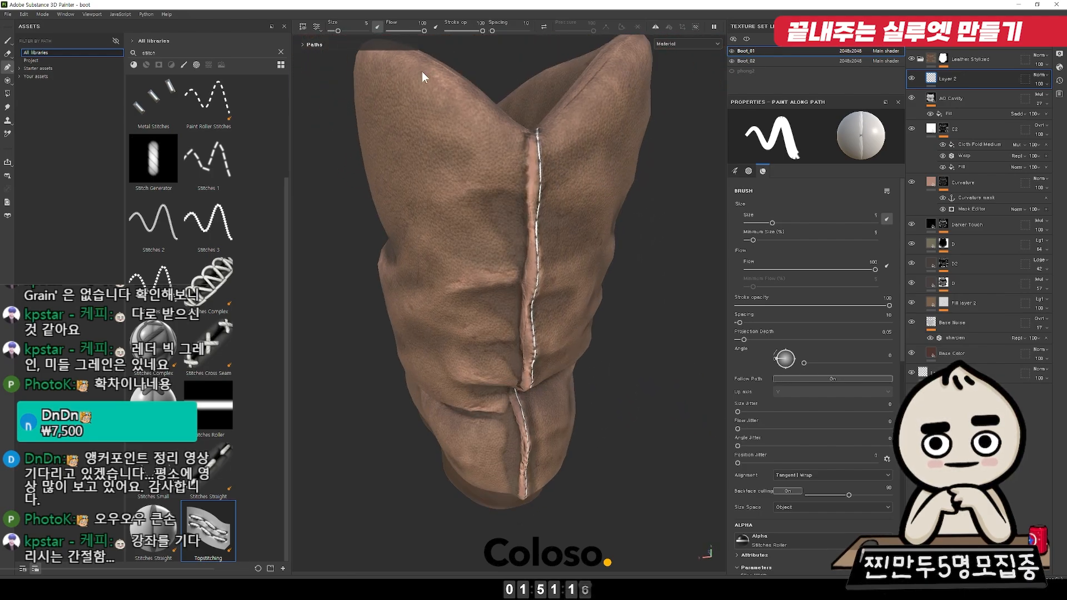
# Step: Show the path overlay again and adjust the path's upper end at the inner collar edge
pyautogui.click(303, 27)
pyautogui.keyDown('alt'); pyautogui.moveTo(505, 120); pyautogui.dragTo(467, 95, button='right'); pyautogui.keyUp('alt')
pyautogui.keyDown('alt'); pyautogui.moveTo(466, 95); pyautogui.dragTo(584, 175); pyautogui.keyUp('alt')
pyautogui.keyDown('alt'); pyautogui.moveTo(584, 175); pyautogui.dragTo(635, 206, button='right'); pyautogui.keyUp('alt')
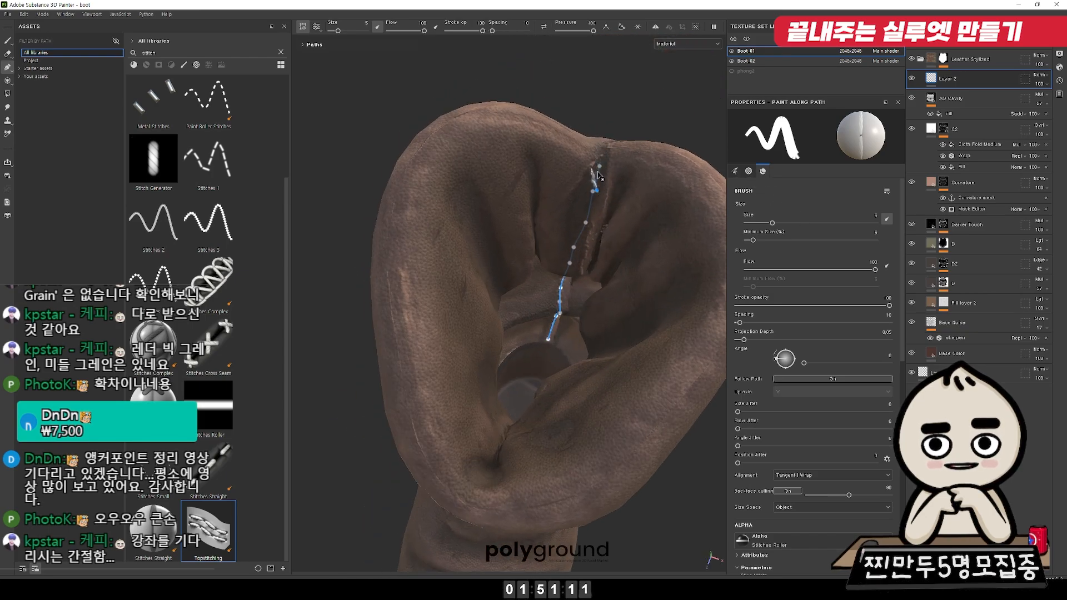
pyautogui.moveTo(601, 162)
pyautogui.keyDown('alt'); pyautogui.mouseDown()
pyautogui.moveTo(625, 267)
pyautogui.moveTo(690, 283)
pyautogui.moveTo(605, 171)
pyautogui.mouseUp(); pyautogui.keyUp('alt')
pyautogui.click(671, 270)
# Step: Add and reposition points along the stitch path so it follows the back seam down to the ankle
pyautogui.click(572, 198)
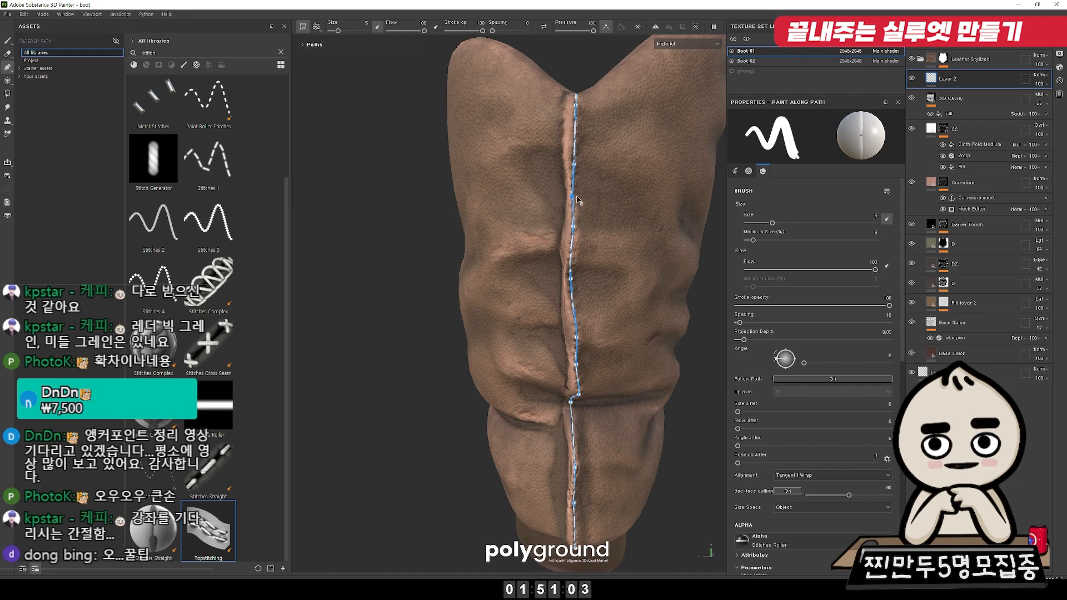
pyautogui.keyDown('alt'); pyautogui.moveTo(574, 200); pyautogui.dragTo(578, 289); pyautogui.keyUp('alt')
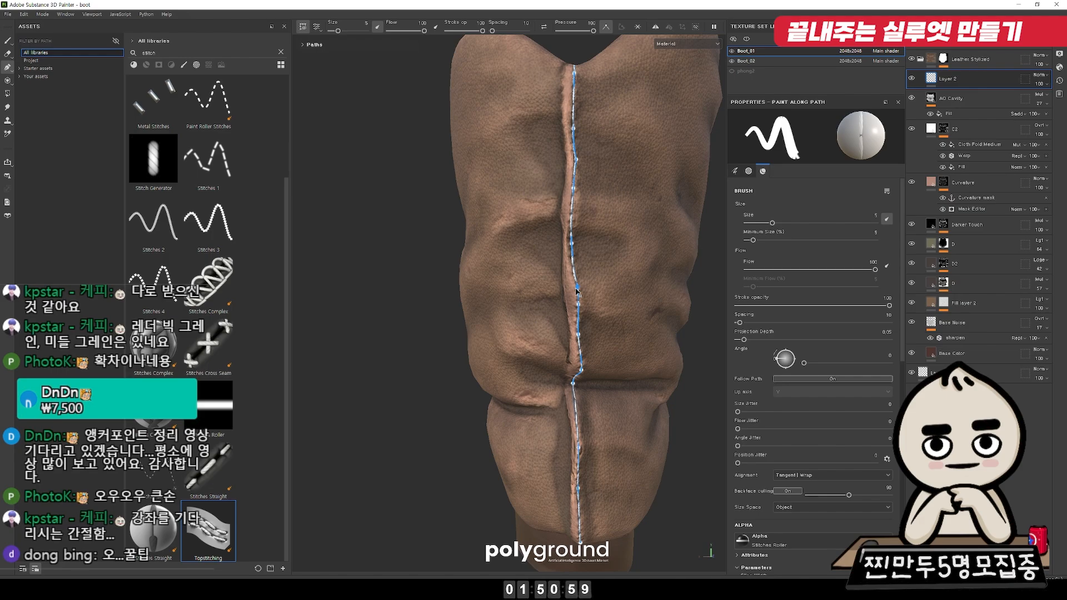
pyautogui.keyDown('alt'); pyautogui.moveTo(573, 288); pyautogui.dragTo(587, 312); pyautogui.keyUp('alt')
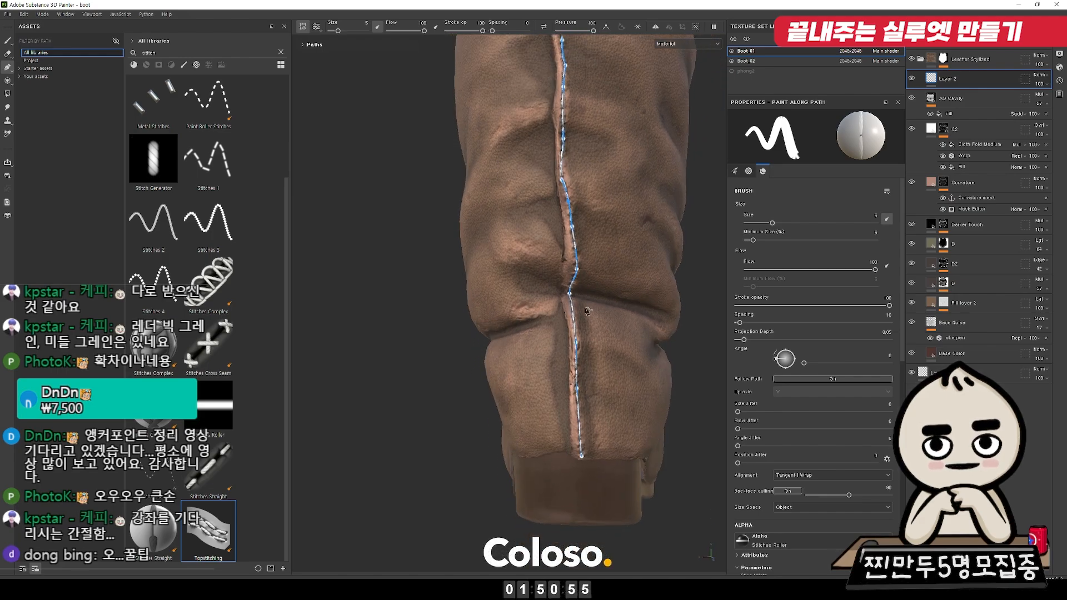
pyautogui.click(579, 421)
pyautogui.keyDown('alt'); pyautogui.moveTo(618, 366); pyautogui.dragTo(601, 282, button='middle'); pyautogui.keyUp('alt')
pyautogui.keyDown('alt'); pyautogui.moveTo(586, 280); pyautogui.dragTo(563, 236); pyautogui.keyUp('alt')
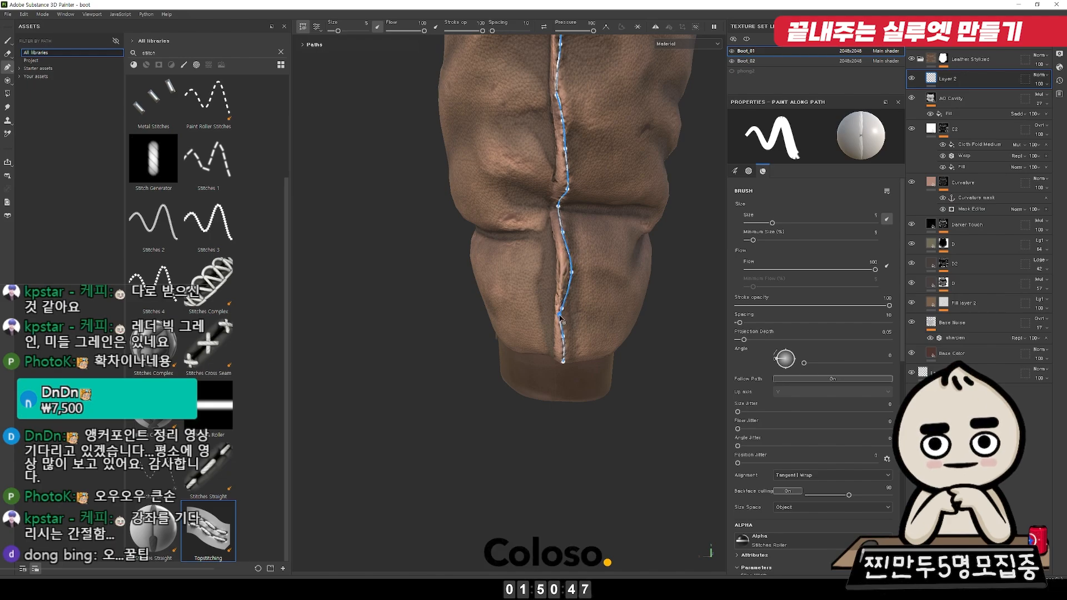
pyautogui.keyDown('alt'); pyautogui.moveTo(590, 326); pyautogui.dragTo(570, 314); pyautogui.keyUp('alt')
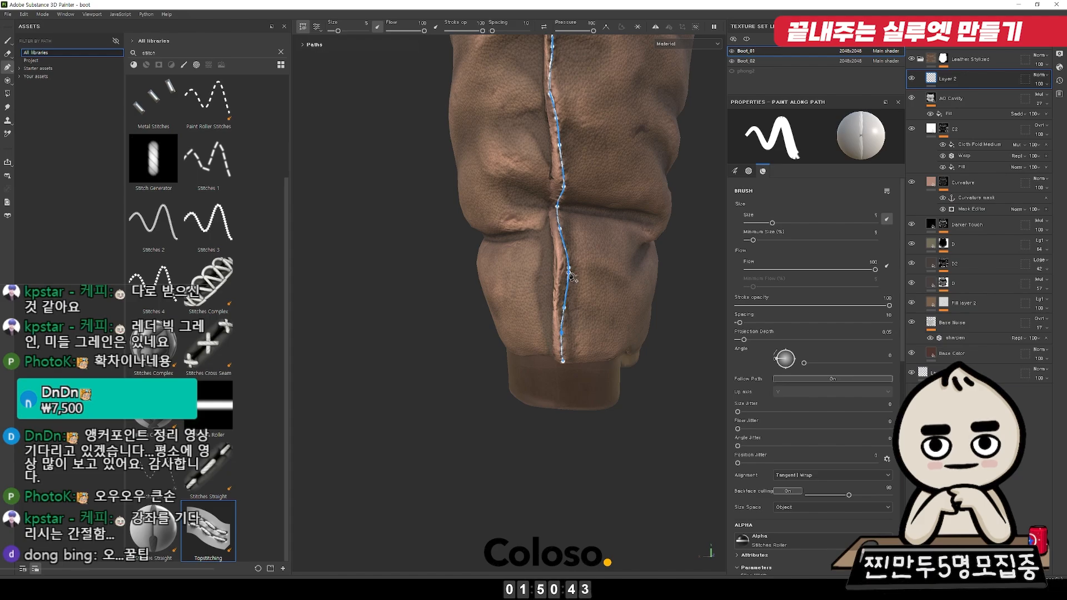
pyautogui.scroll(2, 569, 267)
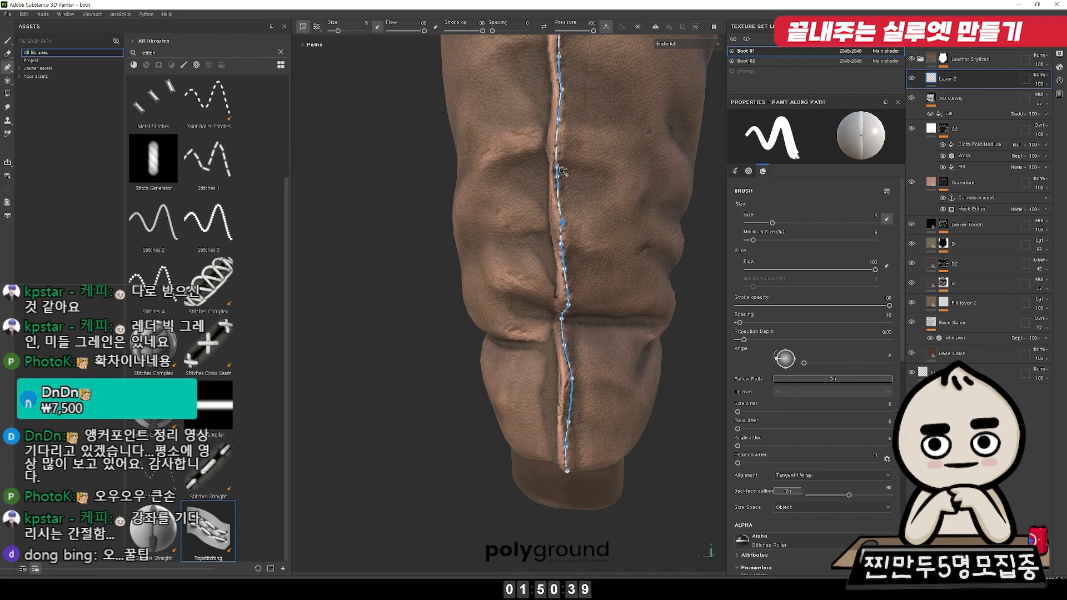
pyautogui.keyDown('alt'); pyautogui.moveTo(563, 183); pyautogui.dragTo(564, 231); pyautogui.keyUp('alt')
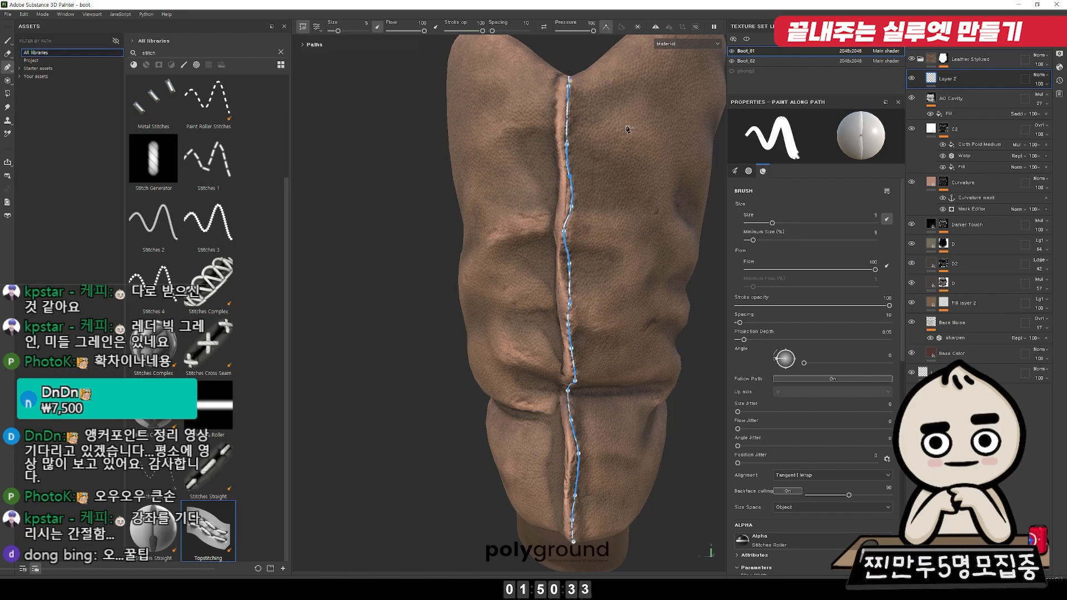
# Step: Check the stitching without the path overlay and readjust the path points around the lower fold
pyautogui.scroll(-3, 628, 129)
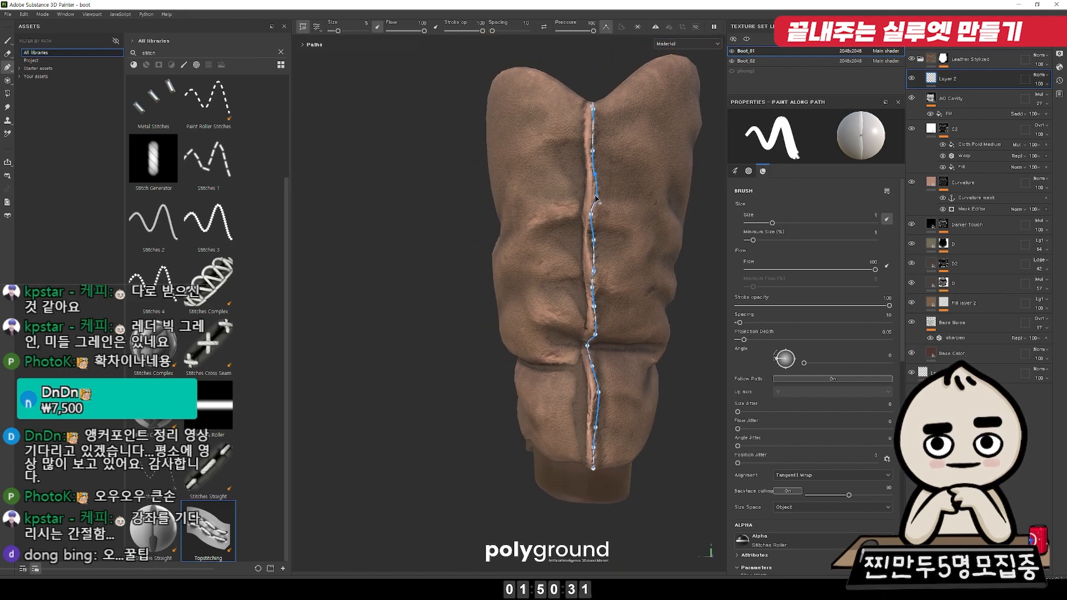
pyautogui.click(301, 28)
pyautogui.keyDown('alt'); pyautogui.moveTo(583, 201); pyautogui.dragTo(642, 150); pyautogui.keyUp('alt')
pyautogui.scroll(-2, 859, 354)
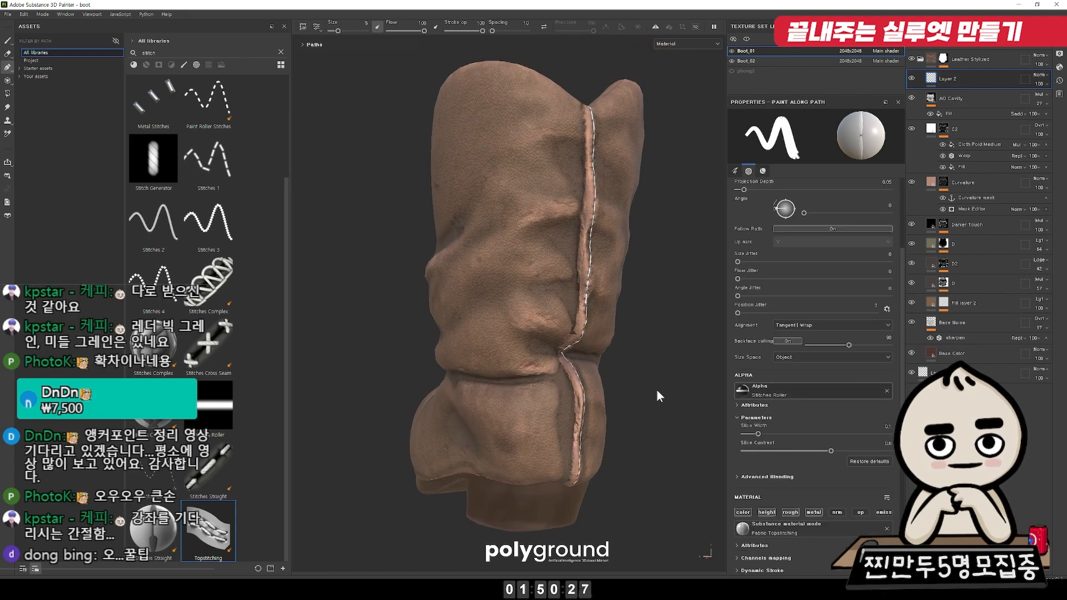
pyautogui.keyDown('alt'); pyautogui.moveTo(658, 393); pyautogui.dragTo(594, 372); pyautogui.keyUp('alt')
pyautogui.keyDown('alt'); pyautogui.moveTo(601, 339); pyautogui.dragTo(543, 315, button='middle'); pyautogui.keyUp('alt')
pyautogui.keyDown('alt'); pyautogui.moveTo(543, 315); pyautogui.dragTo(609, 352, button='right'); pyautogui.keyUp('alt')
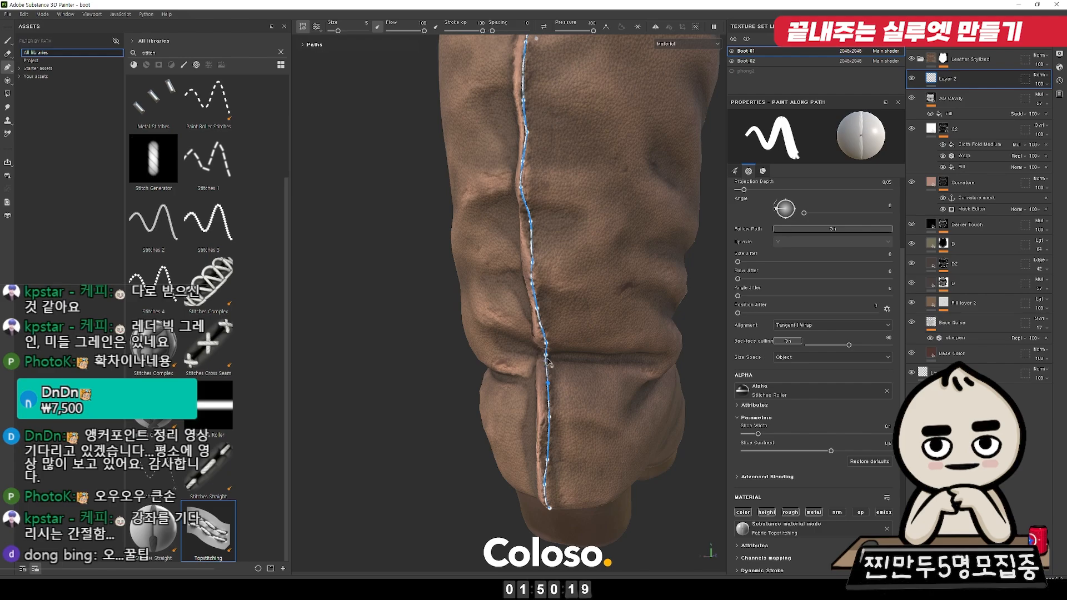
# Step: Change the Fabric Topstitching thread color to a dark golden brown
pyautogui.scroll(-5, 861, 361)
pyautogui.click(889, 453)
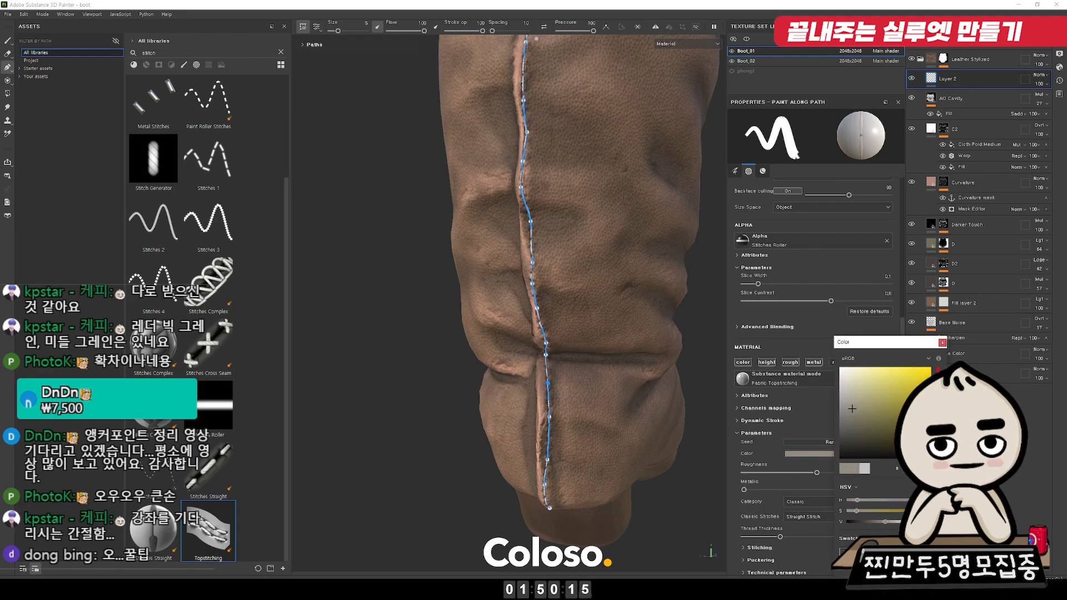
pyautogui.click(854, 368)
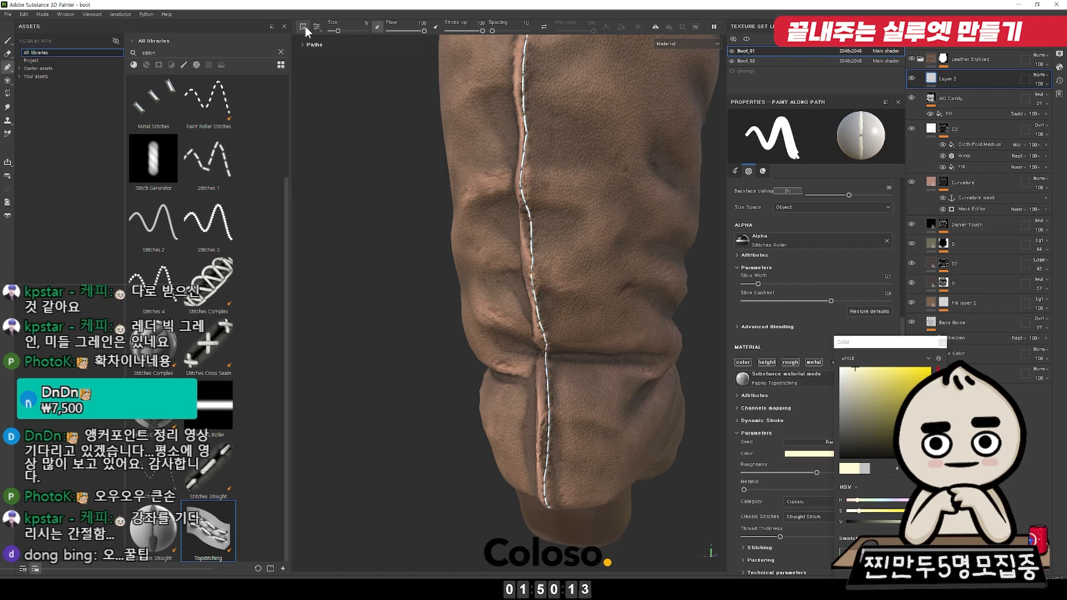
pyautogui.click(882, 386)
pyautogui.moveTo(937, 379); pyautogui.dragTo(937, 376)
pyautogui.click(925, 369)
pyautogui.scroll(-3, 666, 334)
pyautogui.moveTo(667, 320)
pyautogui.keyDown('alt'); pyautogui.mouseDown()
pyautogui.moveTo(665, 251)
pyautogui.moveTo(679, 266)
pyautogui.mouseUp(); pyautogui.keyUp('alt')
pyautogui.scroll(3, 679, 272)
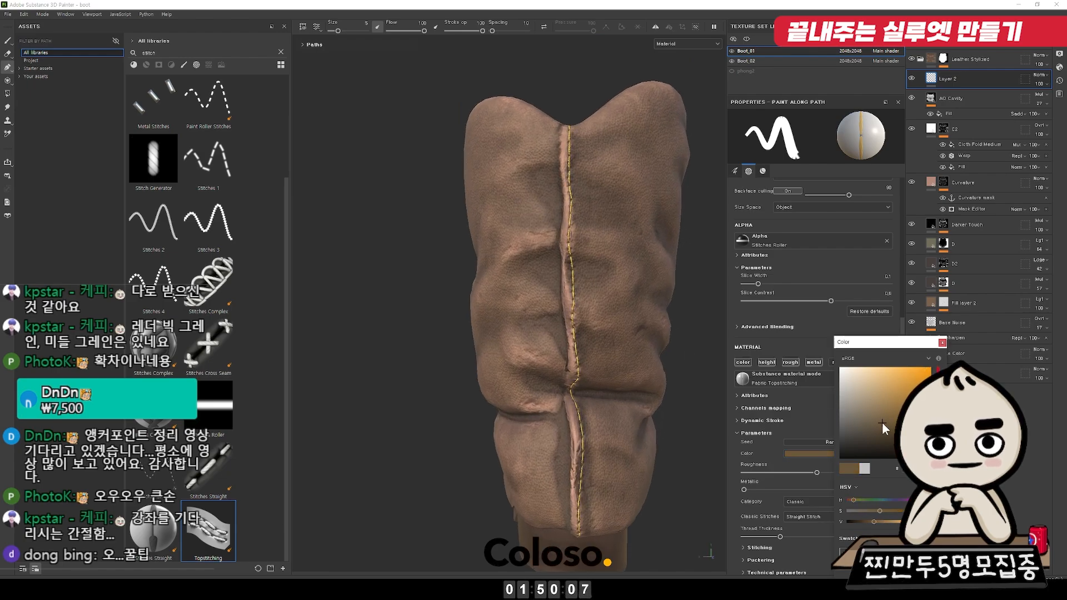
pyautogui.moveTo(911, 421); pyautogui.dragTo(921, 406)
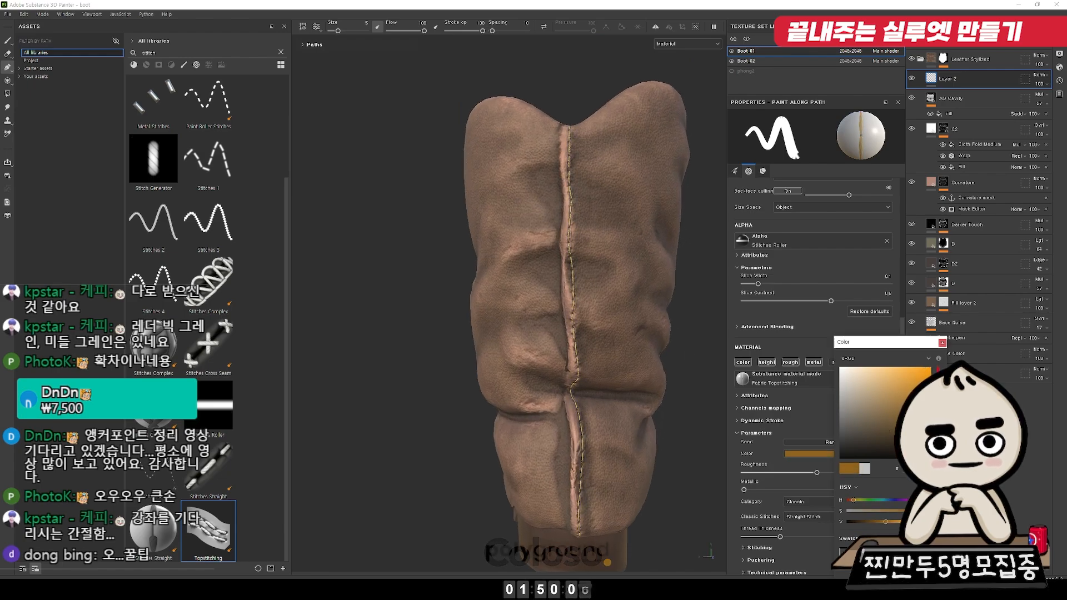
pyautogui.click(943, 343)
# Step: Raise the Slice Width of the stitch brush's alpha to 0.65
pyautogui.scroll(2, 701, 447)
pyautogui.keyDown('alt'); pyautogui.moveTo(701, 447); pyautogui.dragTo(683, 388, button='middle'); pyautogui.keyUp('alt')
pyautogui.scroll(4, 814, 281)
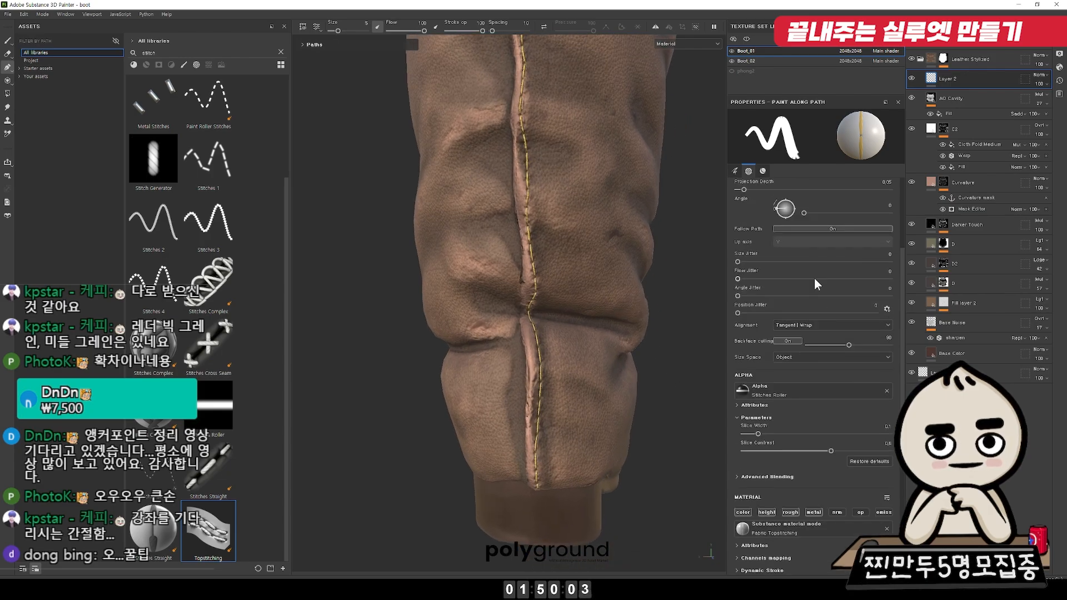
pyautogui.moveTo(774, 484)
pyautogui.mouseDown()
pyautogui.moveTo(834, 478)
pyautogui.moveTo(761, 475)
pyautogui.mouseUp()
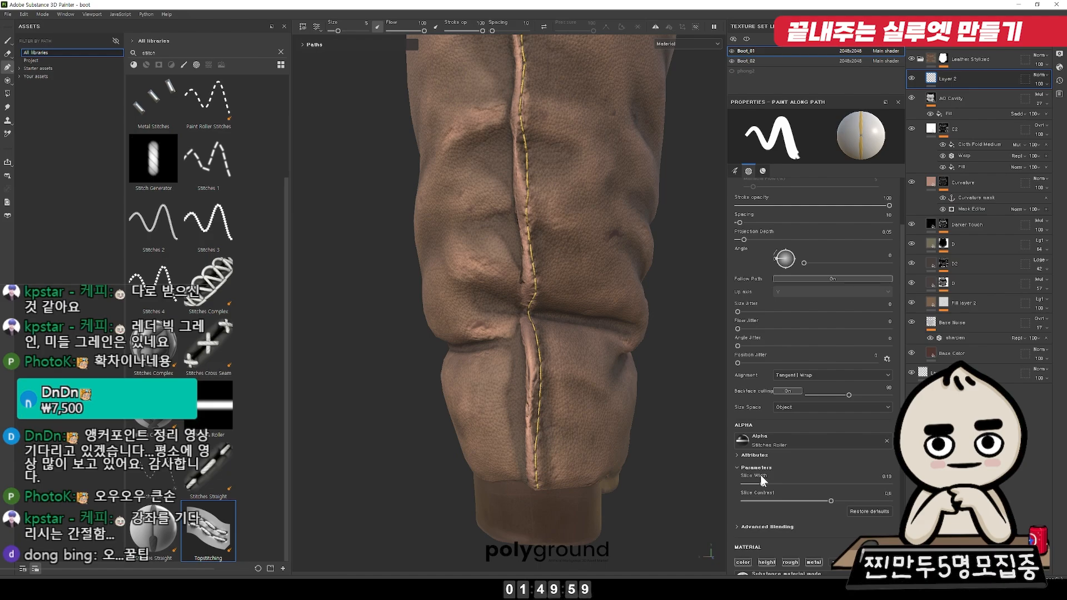
pyautogui.moveTo(828, 482); pyautogui.dragTo(837, 481)
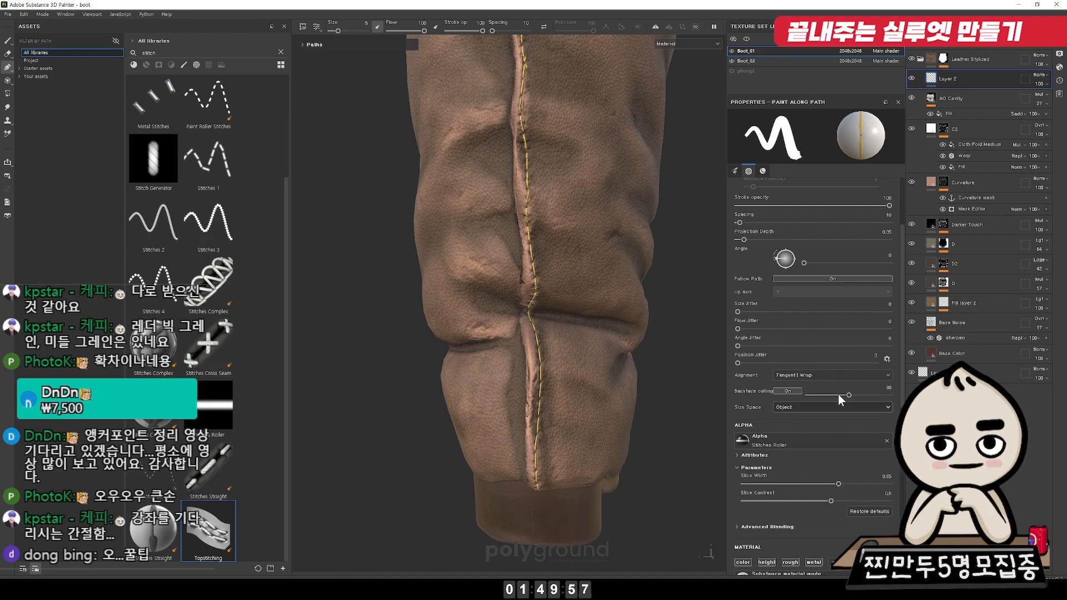
# Step: Set the stitch path's brush spacing to 7 and check the stitches along the whole seam
pyautogui.scroll(3, 833, 356)
pyautogui.keyDown('alt'); pyautogui.moveTo(602, 254); pyautogui.dragTo(602, 364, button='middle'); pyautogui.keyUp('alt')
pyautogui.moveTo(742, 295); pyautogui.dragTo(737, 296)
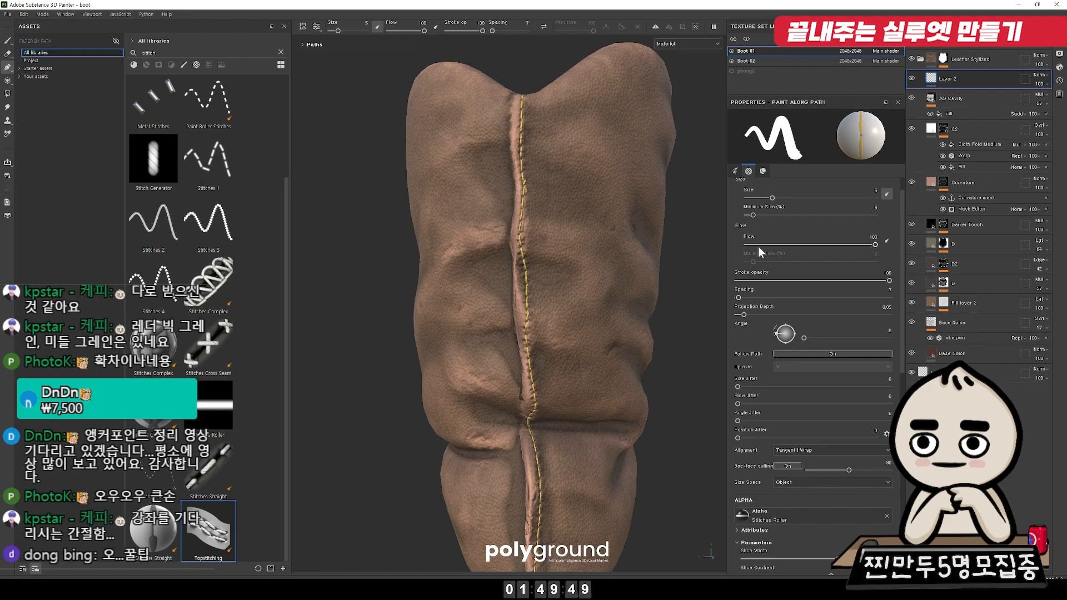
pyautogui.keyDown('alt'); pyautogui.moveTo(643, 378); pyautogui.dragTo(634, 315, button='middle'); pyautogui.keyUp('alt')
pyautogui.keyDown('alt'); pyautogui.moveTo(721, 464); pyautogui.dragTo(723, 350, button='middle'); pyautogui.keyUp('alt')
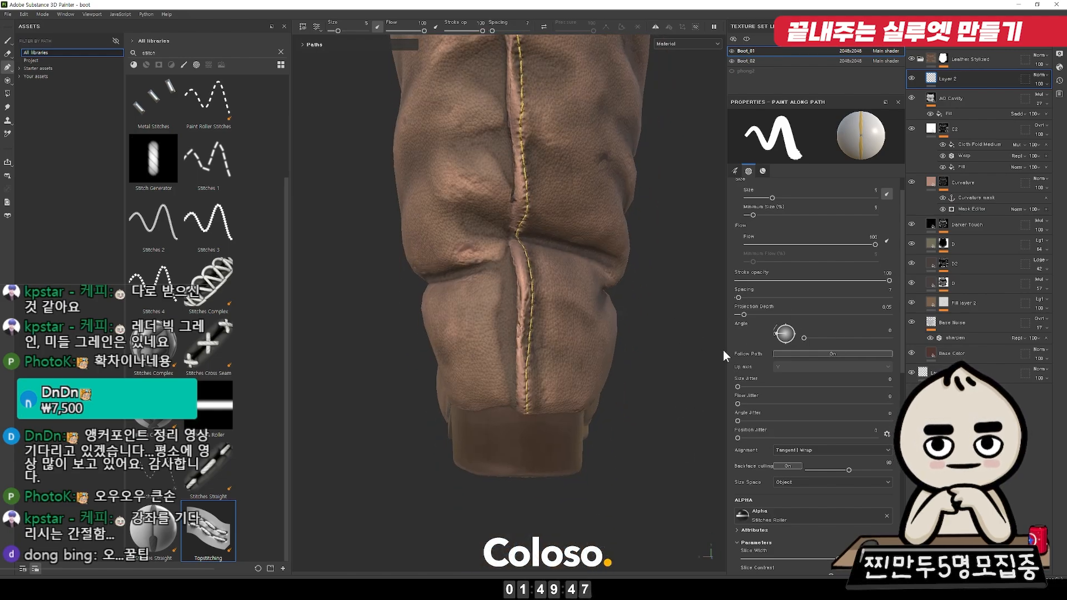
# Step: Set the stitch alpha's Slice Width to about 0.52 and its Slice Contrast to 0.7
pyautogui.scroll(-5, 840, 431)
pyautogui.keyDown('alt'); pyautogui.moveTo(637, 313); pyautogui.dragTo(631, 418, button='middle'); pyautogui.keyUp('alt')
pyautogui.scroll(-1, 814, 413)
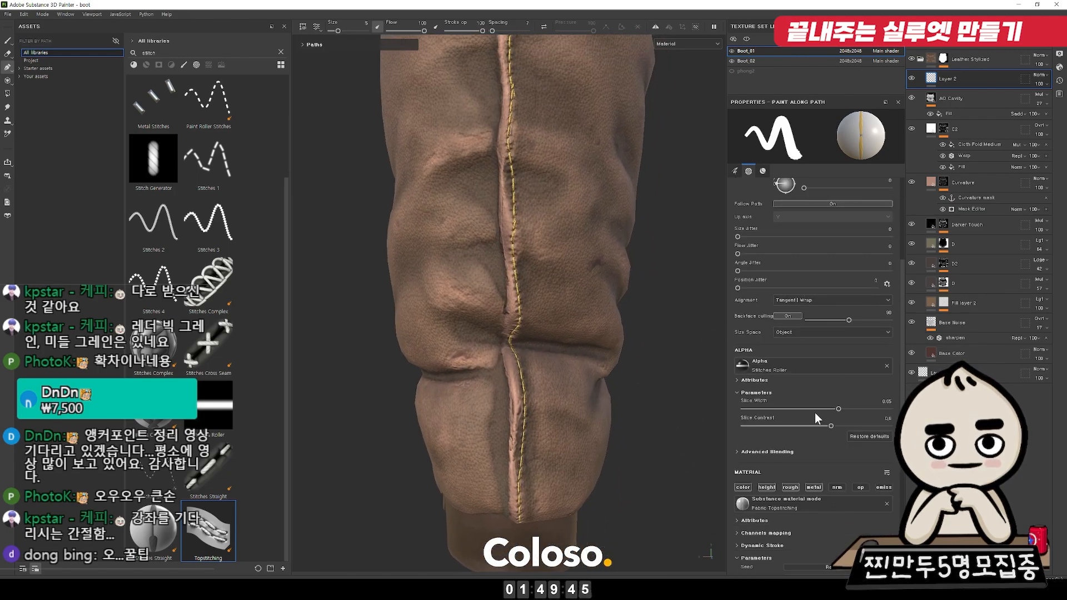
pyautogui.scroll(-1, 813, 405)
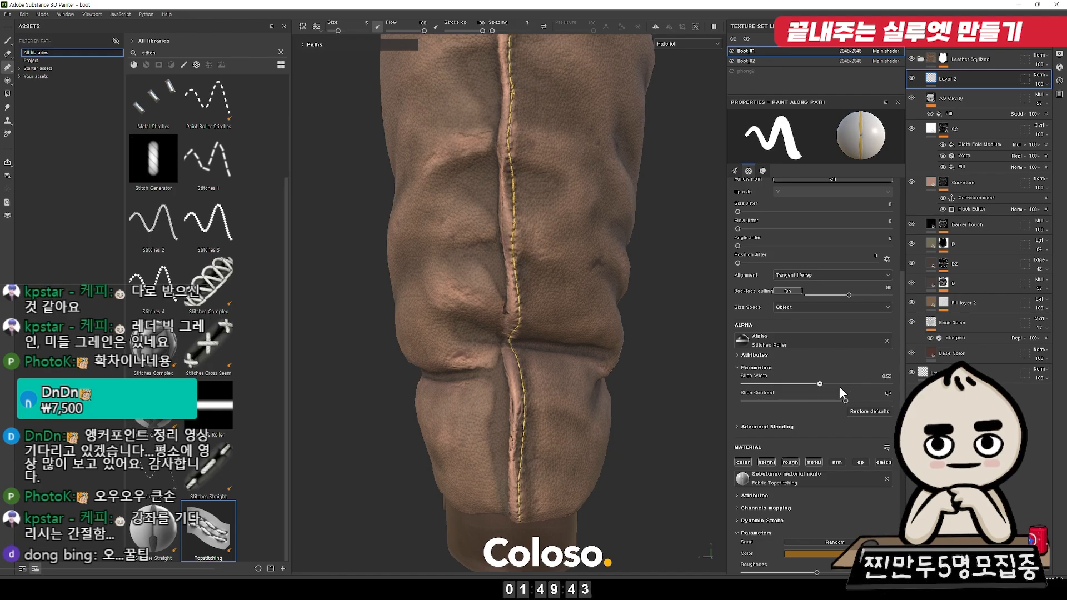
pyautogui.scroll(-10, 848, 387)
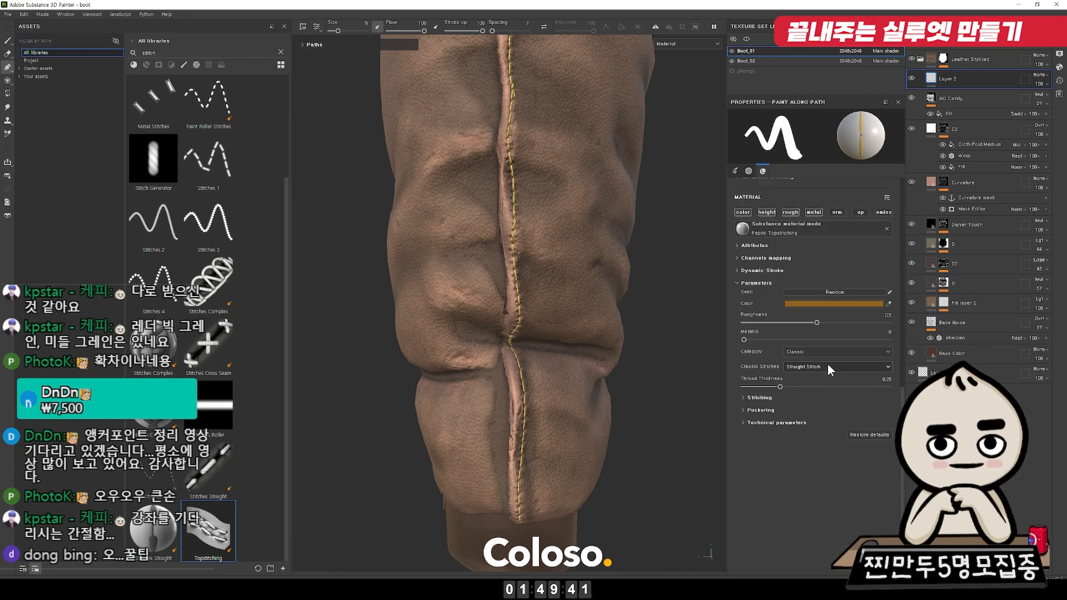
# Step: Raise the Fabric Topstitching thread thickness to about 0.4 and check the stitches on the seam
pyautogui.moveTo(780, 386); pyautogui.dragTo(806, 384)
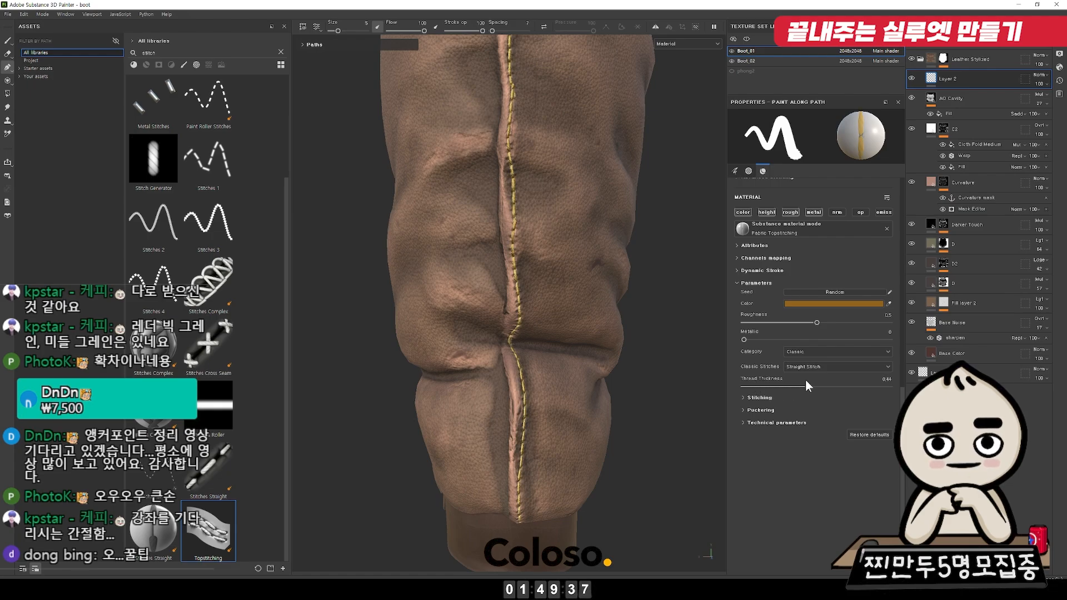
pyautogui.keyDown('alt'); pyautogui.moveTo(622, 313); pyautogui.dragTo(645, 328); pyautogui.keyUp('alt')
# Step: Try the Double Stretch Stitch and the Decorative and Satin stitch categories, and return to the Classic Straight Stitch
pyautogui.click(823, 365)
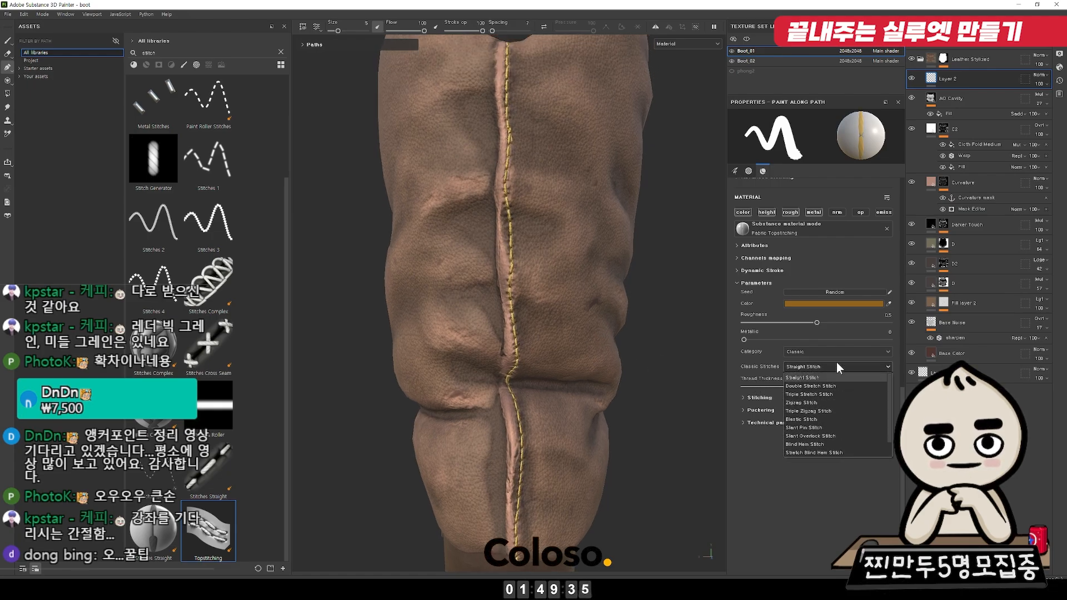
pyautogui.click(848, 385)
pyautogui.keyDown('alt'); pyautogui.moveTo(660, 345); pyautogui.dragTo(655, 306); pyautogui.keyUp('alt')
pyautogui.click(820, 365)
pyautogui.click(816, 379)
pyautogui.click(829, 352)
pyautogui.click(821, 369)
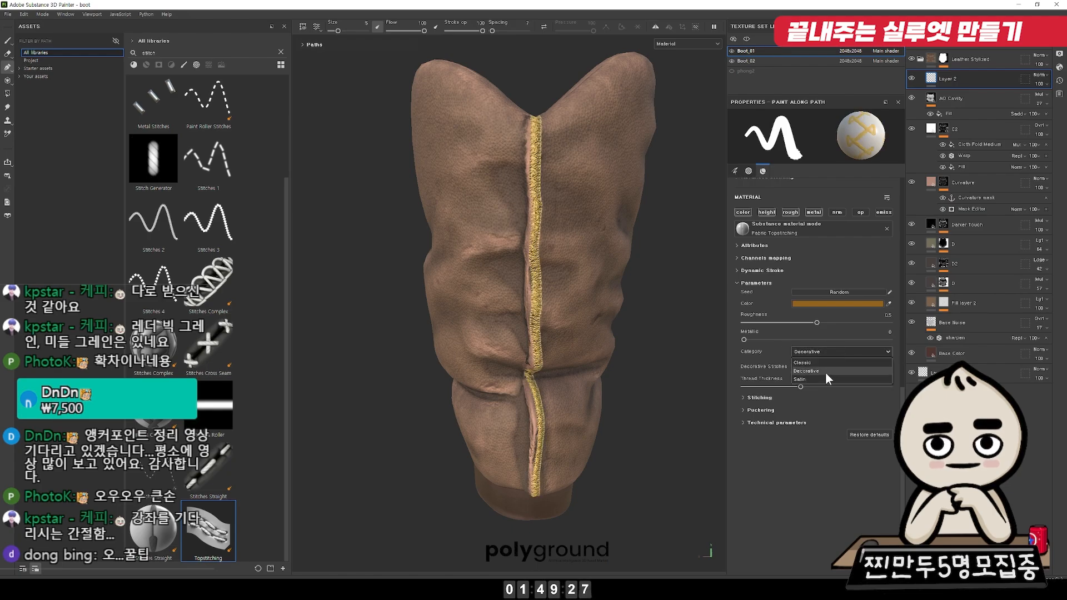
pyautogui.click(824, 379)
pyautogui.keyDown('alt'); pyautogui.moveTo(655, 267); pyautogui.dragTo(602, 255); pyautogui.keyUp('alt')
pyautogui.keyDown('alt'); pyautogui.moveTo(602, 255); pyautogui.dragTo(755, 476, button='right'); pyautogui.keyUp('alt')
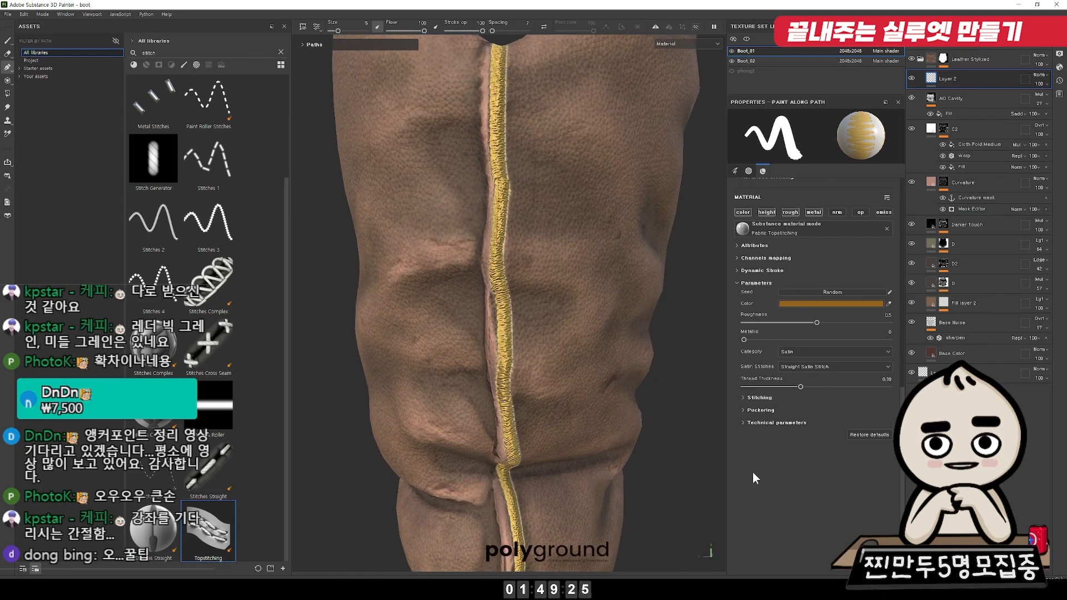
pyautogui.keyDown('alt'); pyautogui.moveTo(622, 396); pyautogui.dragTo(595, 246, button='right'); pyautogui.keyUp('alt')
pyautogui.click(836, 352)
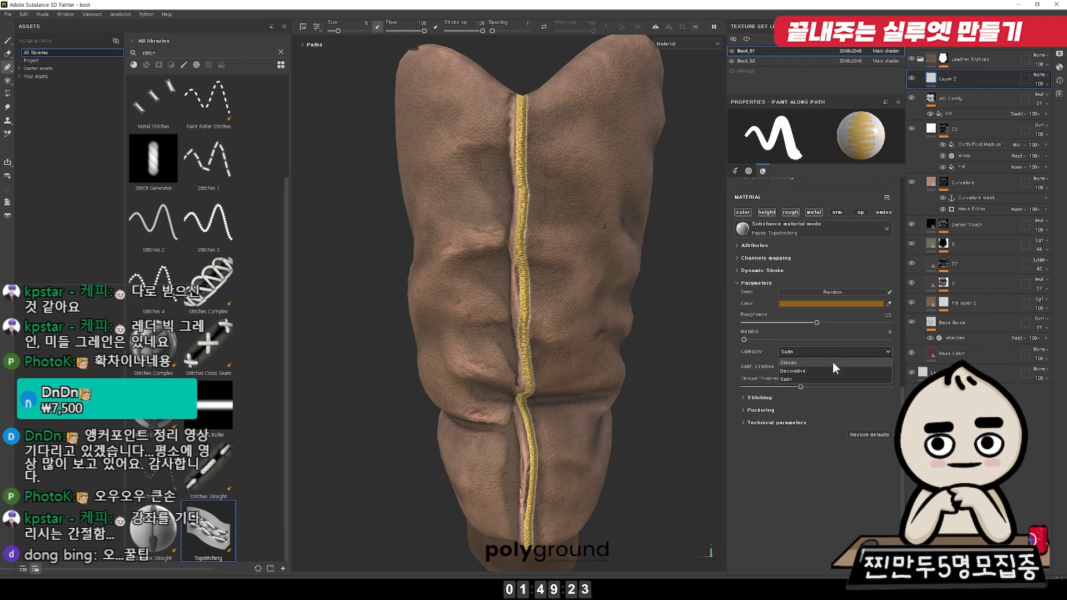
pyautogui.click(834, 364)
# Step: Examine the straight stitching on the back seam from close up and from all around the boot
pyautogui.moveTo(625, 350)
pyautogui.keyDown('alt'); pyautogui.mouseDown()
pyautogui.moveTo(610, 353)
pyautogui.moveTo(624, 352)
pyautogui.mouseUp(); pyautogui.keyUp('alt')
pyautogui.keyDown('alt'); pyautogui.moveTo(624, 353); pyautogui.dragTo(512, 343, button='right'); pyautogui.keyUp('alt')
pyautogui.keyDown('alt'); pyautogui.moveTo(603, 345); pyautogui.dragTo(505, 335); pyautogui.keyUp('alt')
pyautogui.keyDown('alt'); pyautogui.moveTo(505, 335); pyautogui.dragTo(547, 350, button='right'); pyautogui.keyUp('alt')
pyautogui.keyDown('alt'); pyautogui.moveTo(542, 334); pyautogui.dragTo(591, 328); pyautogui.keyUp('alt')
pyautogui.keyDown('alt'); pyautogui.moveTo(592, 328); pyautogui.dragTo(579, 300, button='right'); pyautogui.keyUp('alt')
pyautogui.keyDown('alt'); pyautogui.moveTo(578, 300); pyautogui.dragTo(617, 311); pyautogui.keyUp('alt')
pyautogui.keyDown('alt'); pyautogui.moveTo(617, 311); pyautogui.dragTo(632, 331, button='right'); pyautogui.keyUp('alt')
pyautogui.keyDown('alt'); pyautogui.moveTo(632, 331); pyautogui.dragTo(699, 382); pyautogui.keyUp('alt')
pyautogui.keyDown('alt'); pyautogui.moveTo(699, 382); pyautogui.dragTo(626, 281, button='right'); pyautogui.keyUp('alt')
pyautogui.moveTo(626, 282)
pyautogui.keyDown('alt'); pyautogui.mouseDown()
pyautogui.moveTo(459, 252)
pyautogui.moveTo(462, 279)
pyautogui.moveTo(374, 259)
pyautogui.moveTo(355, 268)
pyautogui.mouseUp(); pyautogui.keyUp('alt')
pyautogui.keyDown('alt'); pyautogui.moveTo(532, 275); pyautogui.dragTo(499, 300, button='middle'); pyautogui.keyUp('alt')
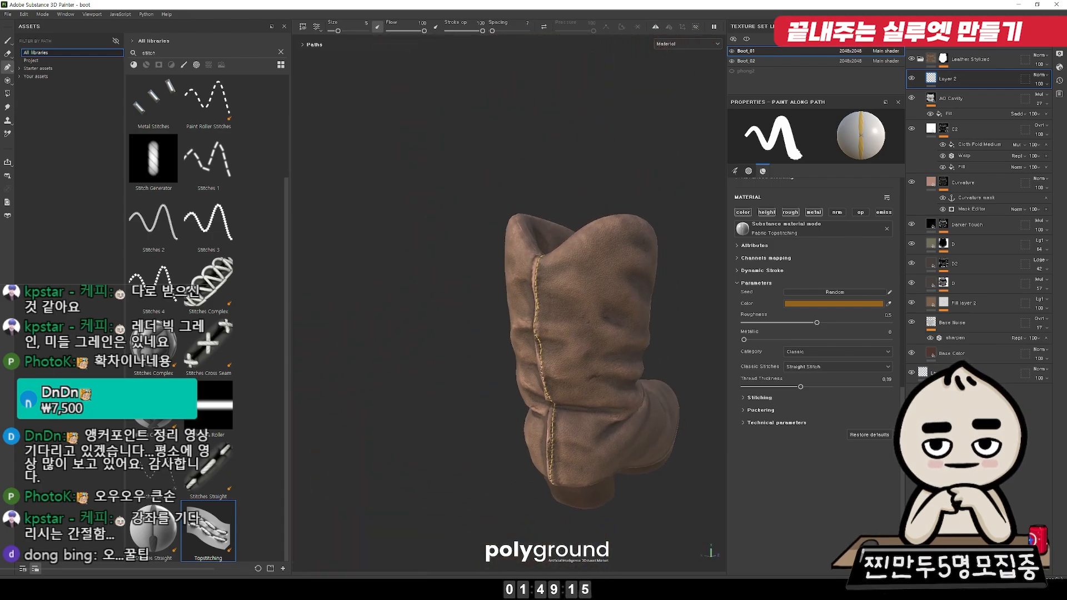
# Step: Bring up the boot reference images and shift them aside to uncover the model
pyautogui.hotkey('alt', 'Tab')
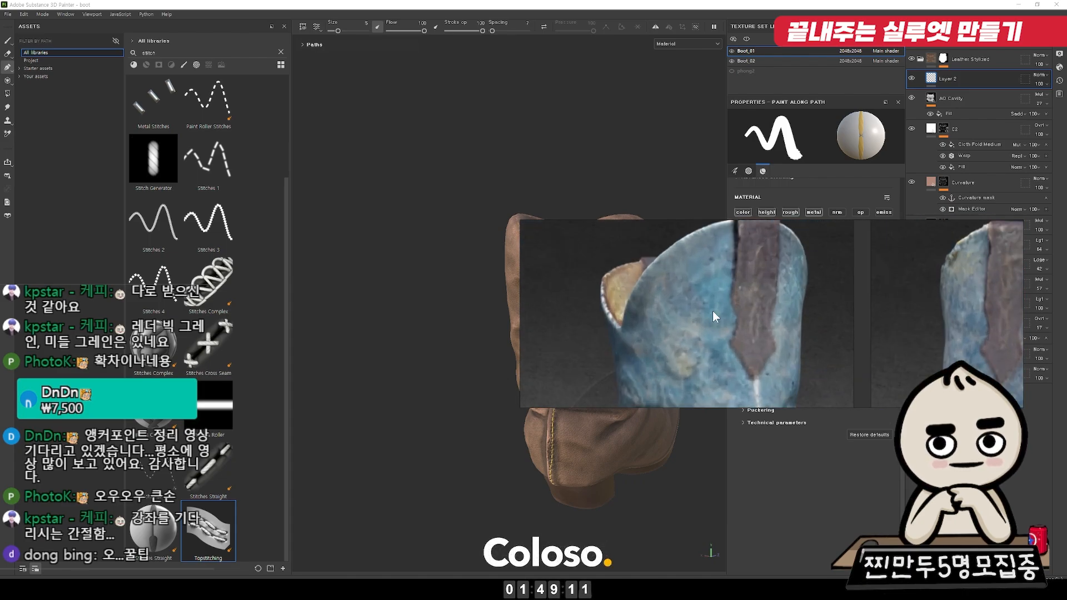
pyautogui.moveTo(711, 297); pyautogui.dragTo(1066, 273, button='right')
# Step: Inspect the stitch path and its stitches from the top of the shaft to the heel
pyautogui.keyDown('alt'); pyautogui.moveTo(628, 299); pyautogui.dragTo(398, 143); pyautogui.keyUp('alt')
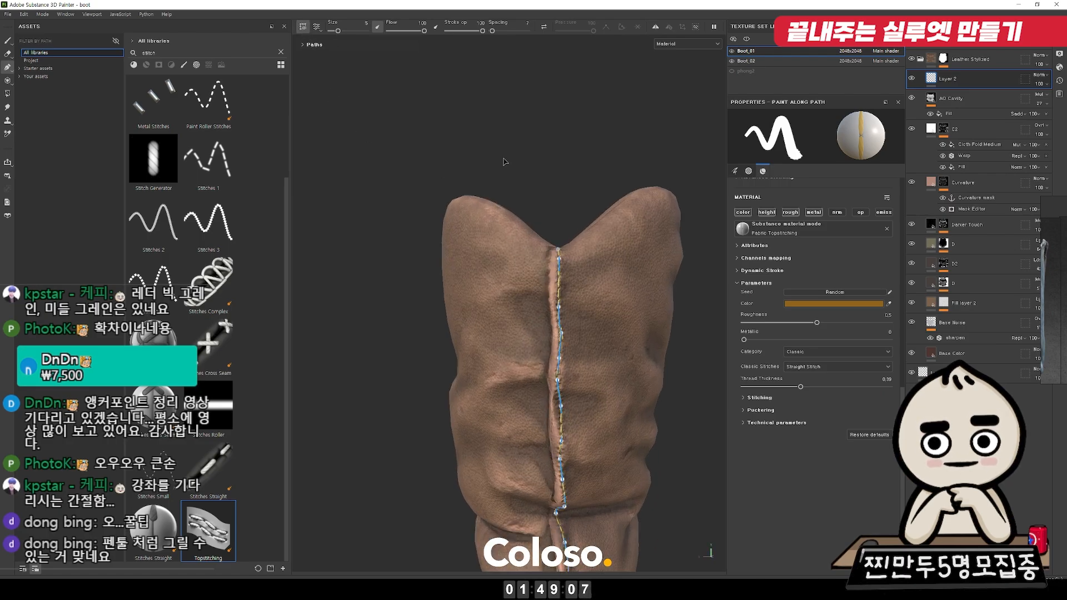
pyautogui.click(558, 359)
pyautogui.keyDown('alt'); pyautogui.moveTo(560, 387); pyautogui.dragTo(557, 191); pyautogui.keyUp('alt')
pyautogui.press('Escape')
pyautogui.keyDown('alt'); pyautogui.moveTo(557, 190); pyautogui.dragTo(404, 103, button='right'); pyautogui.keyUp('alt')
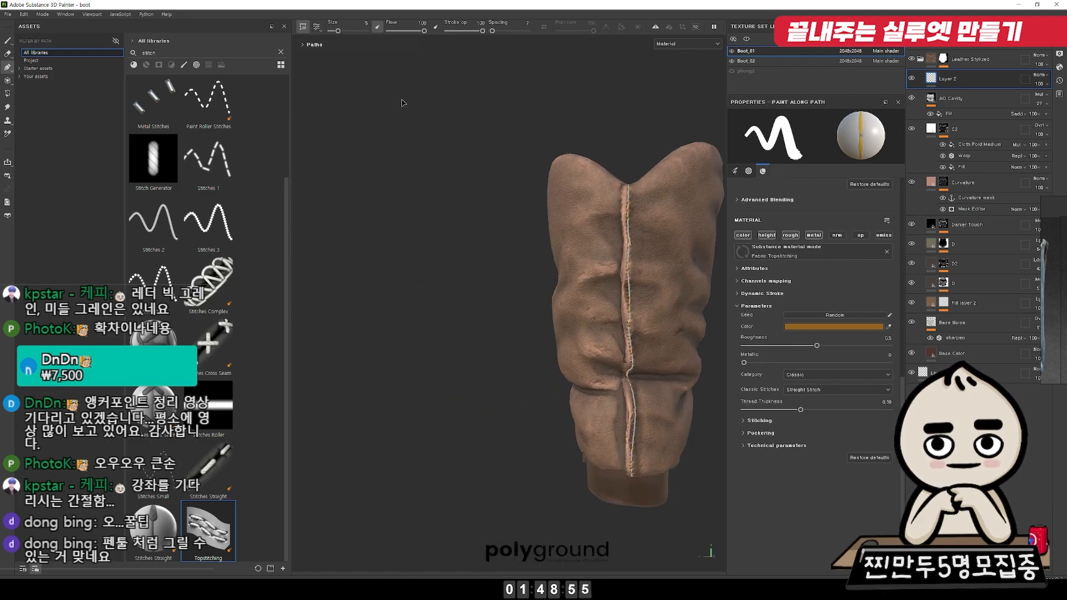
pyautogui.press('f')
pyautogui.keyDown('alt'); pyautogui.moveTo(415, 145); pyautogui.dragTo(879, 141); pyautogui.keyUp('alt')
pyautogui.keyDown('alt'); pyautogui.moveTo(720, 220); pyautogui.dragTo(600, 190, button='middle'); pyautogui.keyUp('alt')
pyautogui.keyDown('alt'); pyautogui.moveTo(600, 191); pyautogui.dragTo(522, 190); pyautogui.keyUp('alt')
pyautogui.keyDown('alt'); pyautogui.moveTo(522, 191); pyautogui.dragTo(545, 305, button='right'); pyautogui.keyUp('alt')
pyautogui.keyDown('alt'); pyautogui.moveTo(545, 305); pyautogui.dragTo(567, 266); pyautogui.keyUp('alt')
pyautogui.moveTo(566, 267)
pyautogui.keyDown('shift'); pyautogui.mouseDown(button='right')
pyautogui.moveTo(591, 252)
pyautogui.moveTo(573, 247)
pyautogui.moveTo(572, 257)
pyautogui.mouseUp(button='right'); pyautogui.keyUp('shift')
pyautogui.keyDown('alt'); pyautogui.moveTo(573, 269); pyautogui.dragTo(619, 338, button='middle'); pyautogui.keyUp('alt')
pyautogui.keyDown('alt'); pyautogui.moveTo(619, 338); pyautogui.dragTo(590, 298); pyautogui.keyUp('alt')
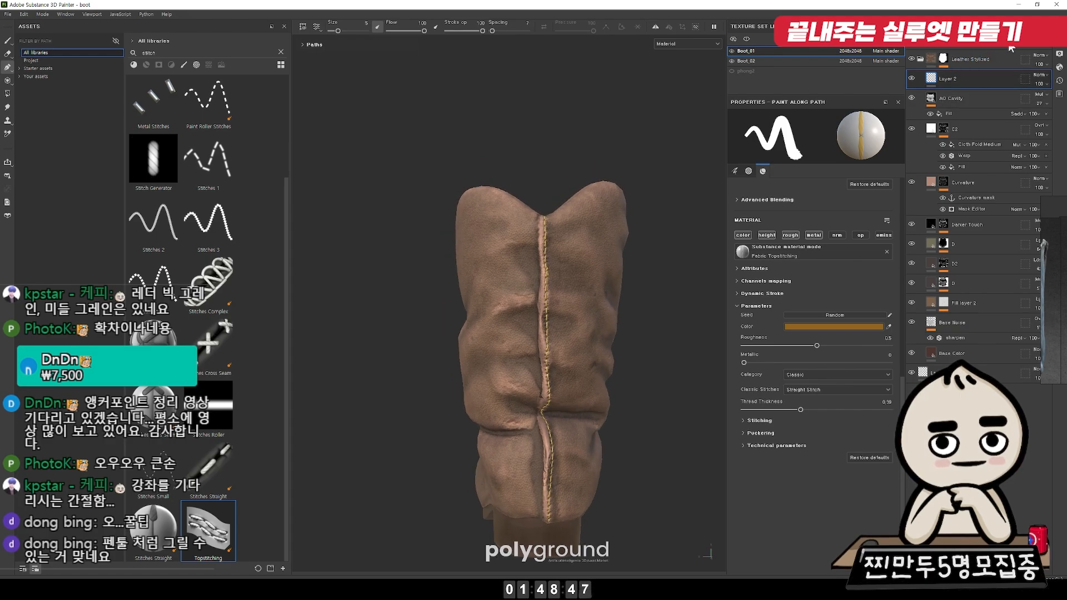
# Step: Add a fill layer above the stitch layer and name it UV
pyautogui.click(1010, 49)
pyautogui.doubleClick(944, 78)
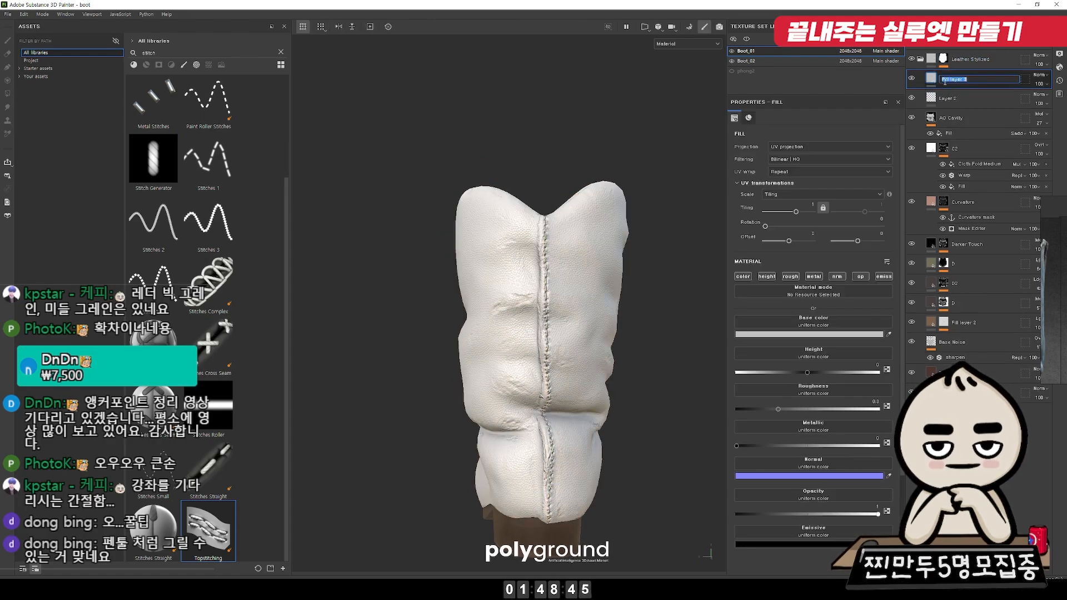
pyautogui.rightClick(935, 76)
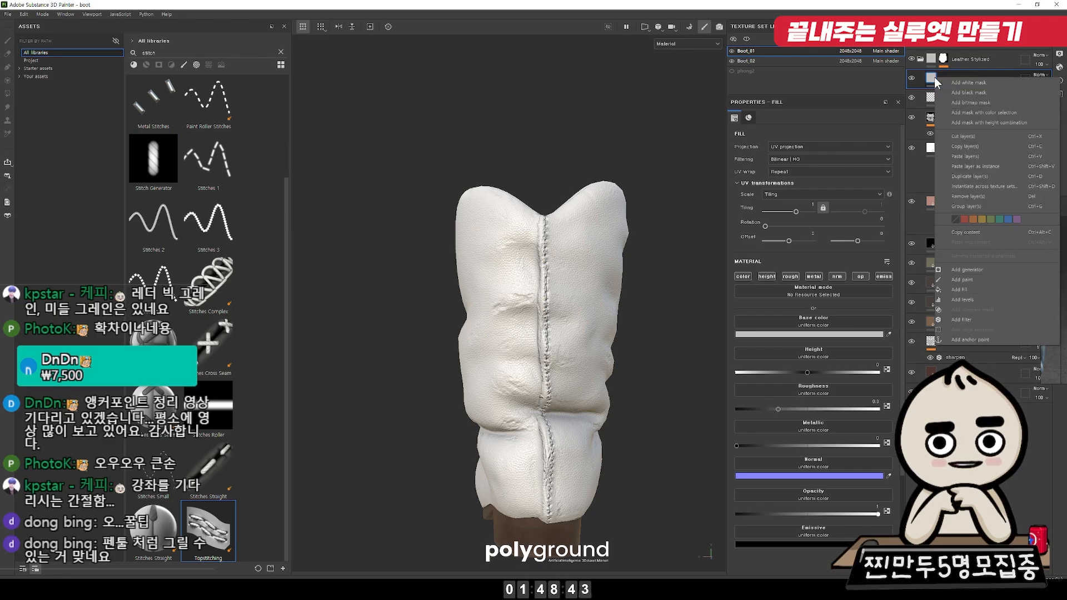
pyautogui.click(976, 270)
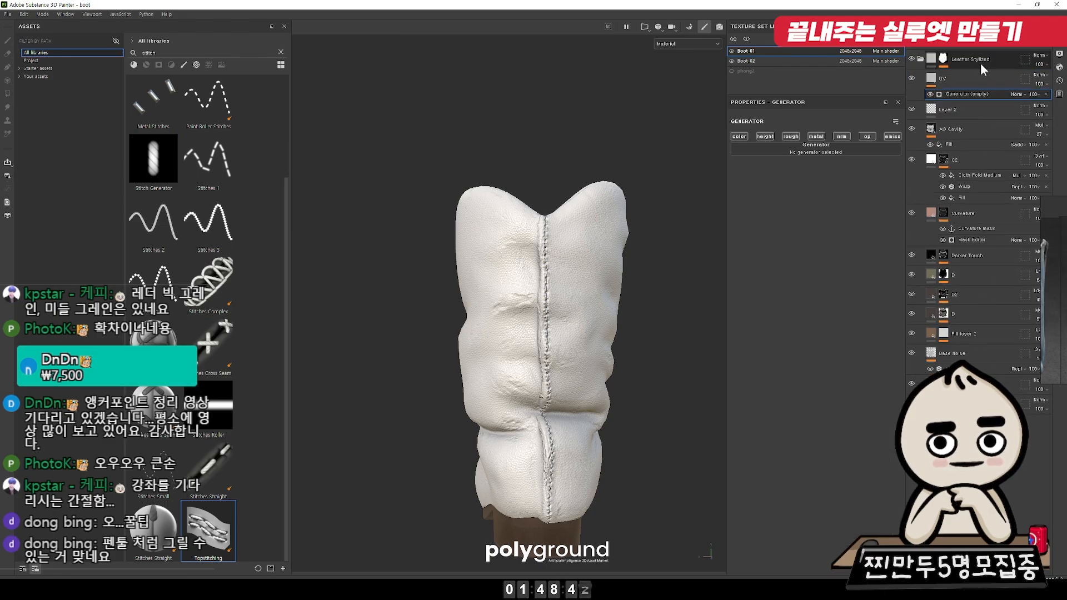
pyautogui.hotkey('ctrl', 'z')
# Step: Give the UV layer a black mask driven by a UV Border Distance generator
pyautogui.rightClick(941, 76)
pyautogui.click(953, 90)
pyautogui.rightClick(943, 82)
pyautogui.click(978, 350)
pyautogui.click(836, 139)
pyautogui.click(877, 238)
pyautogui.keyDown('alt'); pyautogui.moveTo(590, 211); pyautogui.dragTo(845, 209); pyautogui.keyUp('alt')
pyautogui.keyDown('alt'); pyautogui.moveTo(655, 183); pyautogui.dragTo(426, 157, button='right'); pyautogui.keyUp('alt')
pyautogui.keyDown('alt'); pyautogui.moveTo(577, 167); pyautogui.dragTo(412, 176); pyautogui.keyUp('alt')
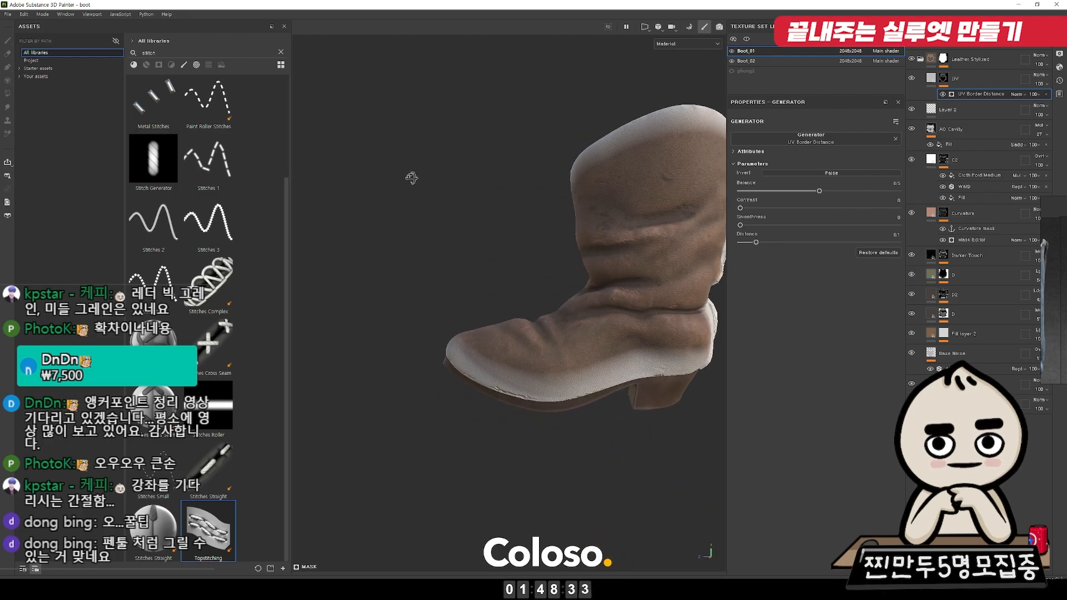
# Step: Lower the UV Border Distance generator's Balance to about 0.17 to narrow the band along the edges
pyautogui.keyDown('alt'); pyautogui.moveTo(722, 169); pyautogui.dragTo(658, 168, button='middle'); pyautogui.keyUp('alt')
pyautogui.moveTo(798, 192); pyautogui.dragTo(766, 192)
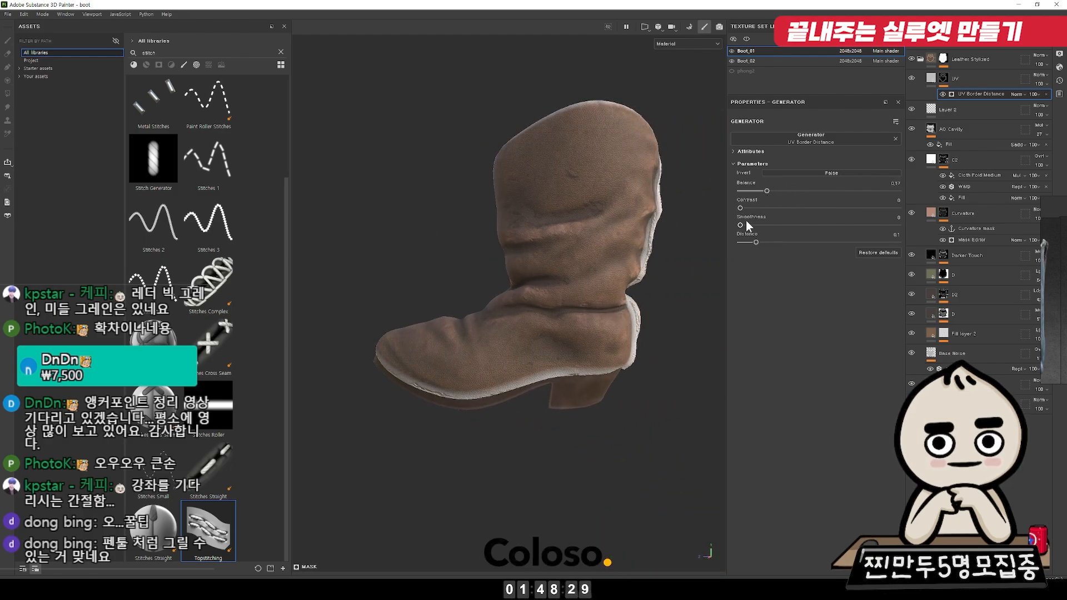
pyautogui.scroll(5, 624, 372)
# Step: Add a filter to the UV layer's mask to soften the border band and adjust its strength
pyautogui.rightClick(943, 78)
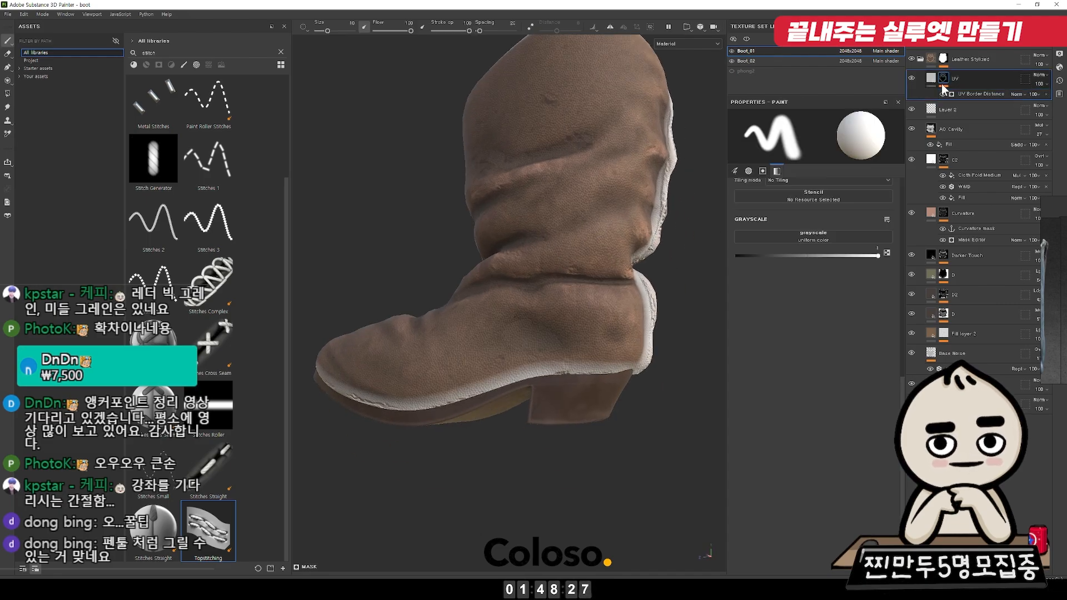
pyautogui.click(943, 74)
pyautogui.rightClick(944, 74)
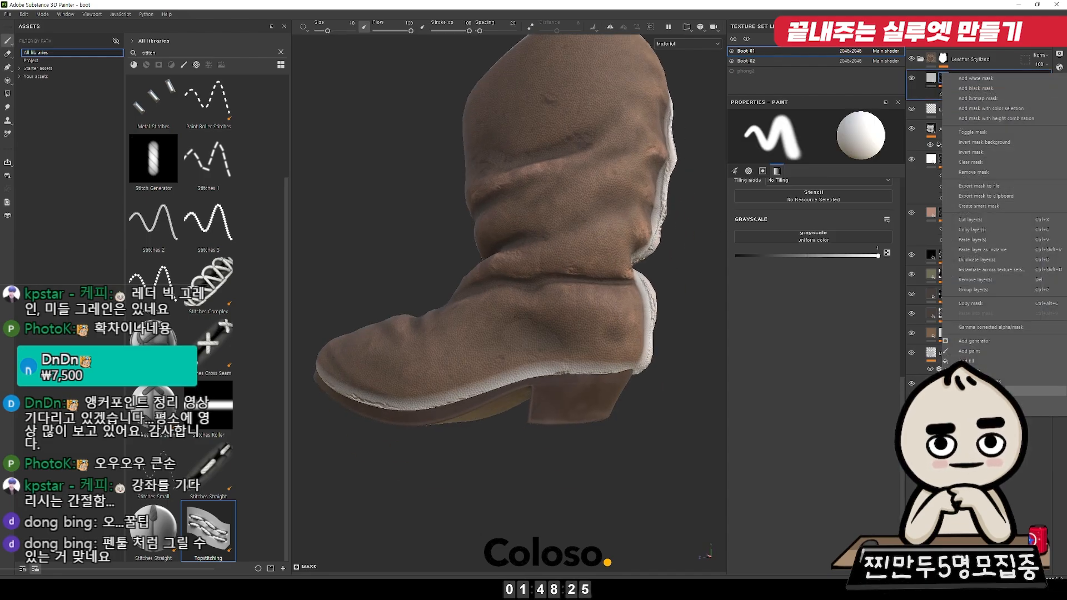
pyautogui.click(981, 392)
pyautogui.keyDown('alt'); pyautogui.moveTo(700, 261); pyautogui.dragTo(649, 250); pyautogui.keyUp('alt')
pyautogui.keyDown('alt'); pyautogui.moveTo(649, 250); pyautogui.dragTo(542, 349, button='middle'); pyautogui.keyUp('alt')
pyautogui.click(815, 141)
pyautogui.click(860, 168)
pyautogui.scroll(1, 663, 195)
pyautogui.moveTo(754, 181); pyautogui.dragTo(761, 181)
# Step: Limit the UV fill layer to the color and height channels and raise its height value
pyautogui.click(929, 80)
pyautogui.keyDown('alt'); pyautogui.moveTo(614, 214); pyautogui.dragTo(706, 228); pyautogui.keyUp('alt')
pyautogui.keyDown('alt'); pyautogui.moveTo(705, 228); pyautogui.dragTo(761, 277, button='right'); pyautogui.keyUp('alt')
pyautogui.keyDown('alt'); pyautogui.click(768, 276); pyautogui.keyUp('alt')
pyautogui.click(745, 277)
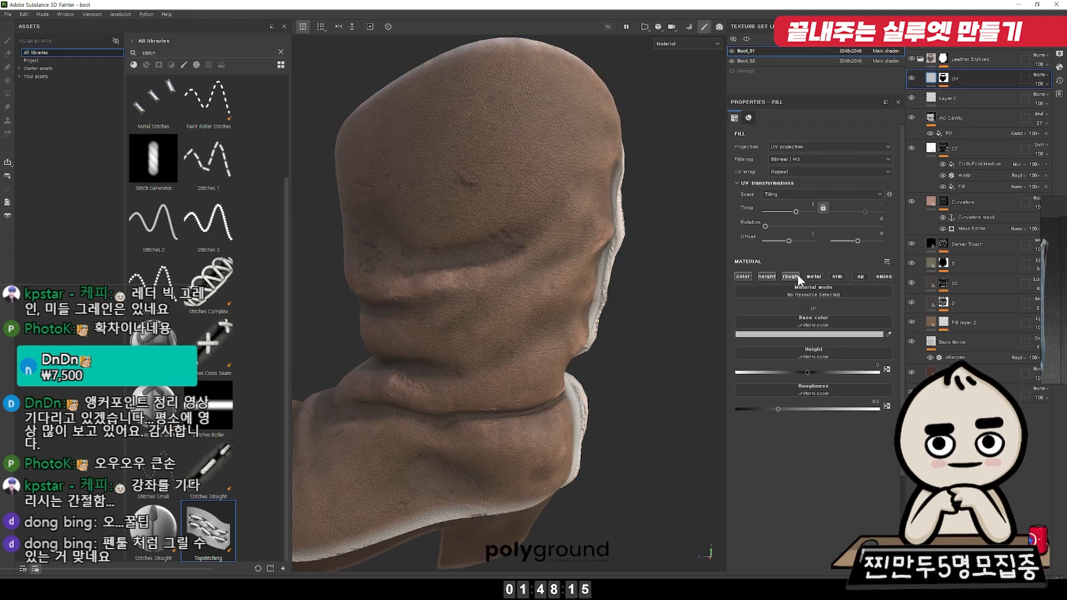
pyautogui.moveTo(793, 372); pyautogui.dragTo(837, 369)
pyautogui.scroll(-5, 528, 317)
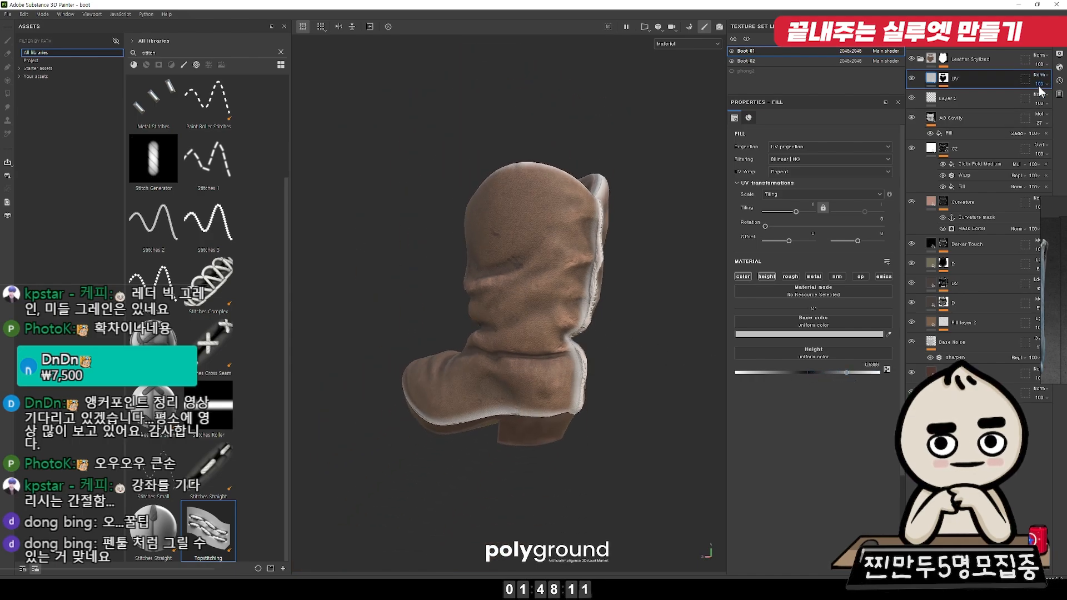
# Step: Set the UV layer's base color opacity to 0 and reduce its height to about 0.13
pyautogui.moveTo(1049, 100); pyautogui.dragTo(1021, 101)
pyautogui.keyDown('alt'); pyautogui.moveTo(503, 311); pyautogui.dragTo(567, 314); pyautogui.keyUp('alt')
pyautogui.keyDown('alt'); pyautogui.moveTo(567, 314); pyautogui.dragTo(640, 207, button='middle'); pyautogui.keyUp('alt')
pyautogui.keyDown('alt'); pyautogui.moveTo(640, 208); pyautogui.dragTo(706, 291, button='right'); pyautogui.keyUp('alt')
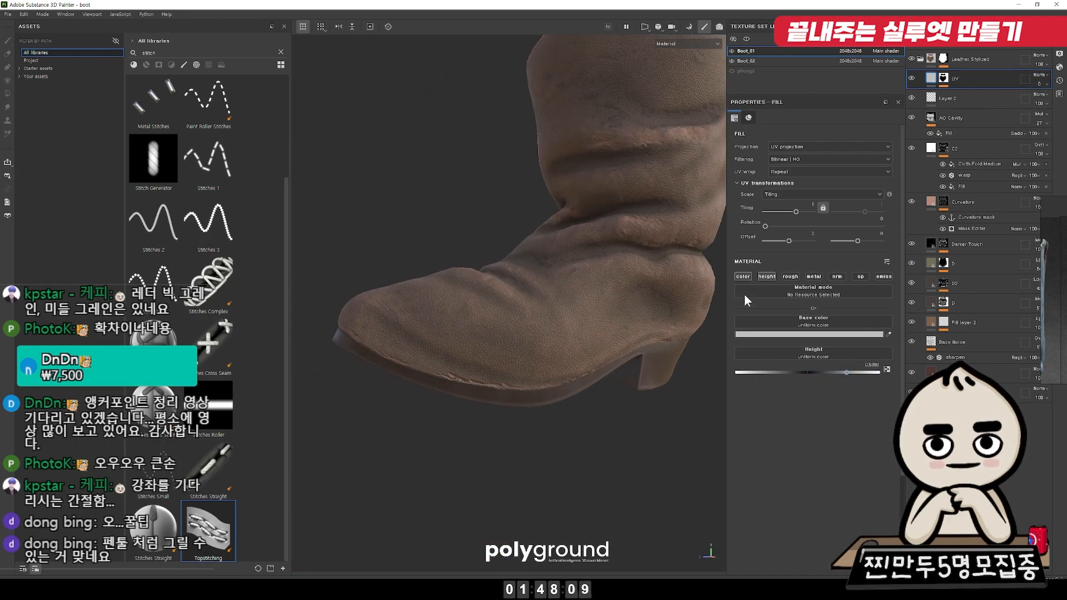
pyautogui.moveTo(877, 372); pyautogui.dragTo(816, 372)
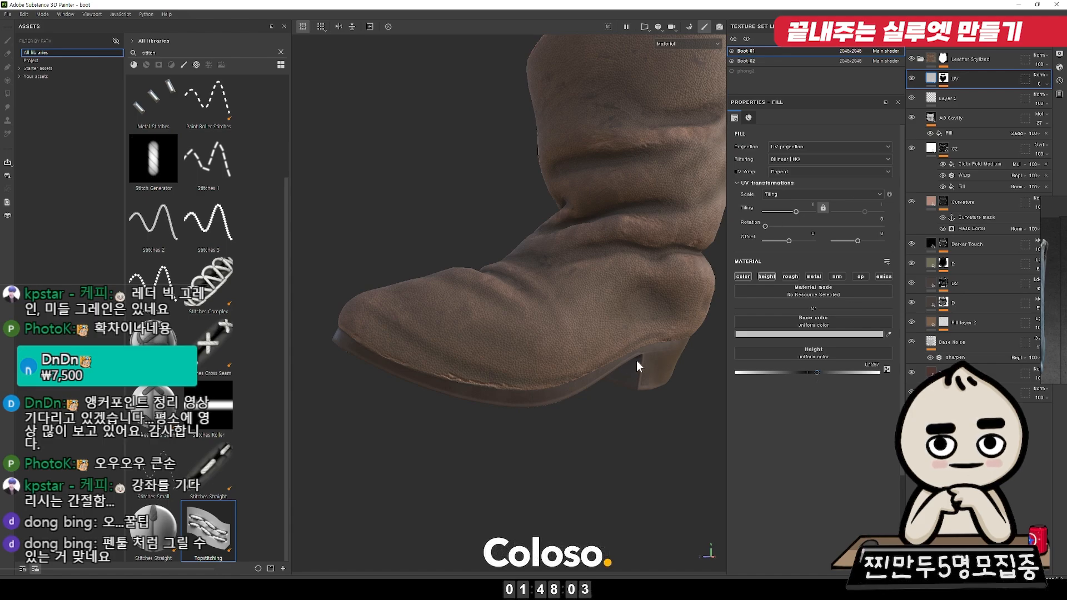
# Step: Compare the raised edges along the back seam with the UV layer hidden and shown
pyautogui.keyDown('alt'); pyautogui.moveTo(635, 360); pyautogui.dragTo(505, 387); pyautogui.keyUp('alt')
pyautogui.keyDown('alt'); pyautogui.moveTo(505, 387); pyautogui.dragTo(471, 287, button='right'); pyautogui.keyUp('alt')
pyautogui.keyDown('alt'); pyautogui.moveTo(471, 286); pyautogui.dragTo(491, 337, button='middle'); pyautogui.keyUp('alt')
pyautogui.keyDown('alt'); pyautogui.moveTo(492, 337); pyautogui.dragTo(370, 339); pyautogui.keyUp('alt')
pyautogui.keyDown('alt'); pyautogui.moveTo(370, 339); pyautogui.dragTo(408, 361, button='right'); pyautogui.keyUp('alt')
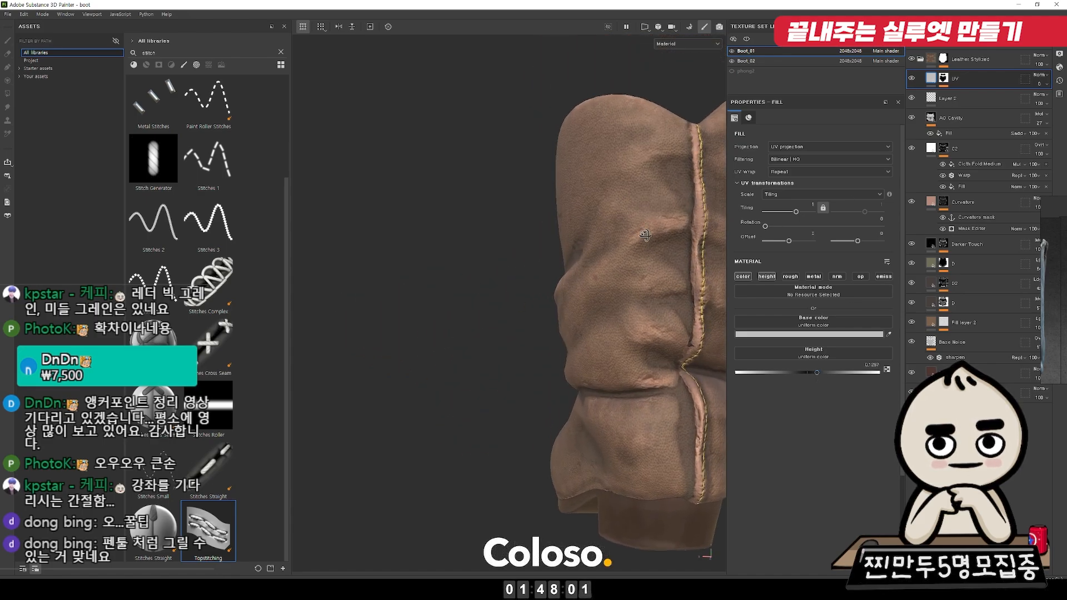
pyautogui.keyDown('alt'); pyautogui.moveTo(409, 361); pyautogui.dragTo(411, 349, button='middle'); pyautogui.keyUp('alt')
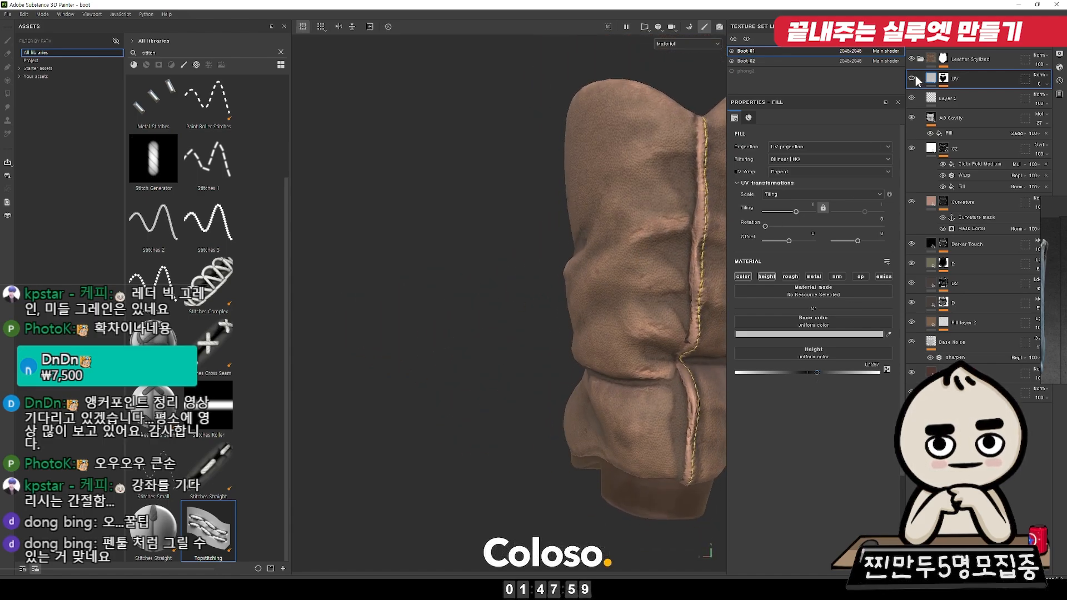
pyautogui.keyDown('alt'); pyautogui.moveTo(737, 138); pyautogui.dragTo(621, 152, button='middle'); pyautogui.keyUp('alt')
pyautogui.click(911, 75)
pyautogui.click(911, 74)
pyautogui.click(911, 75)
pyautogui.click(911, 74)
# Step: Color the UV layer pure red and raise its base color opacity to about 50 to reveal the masked area
pyautogui.click(1037, 85)
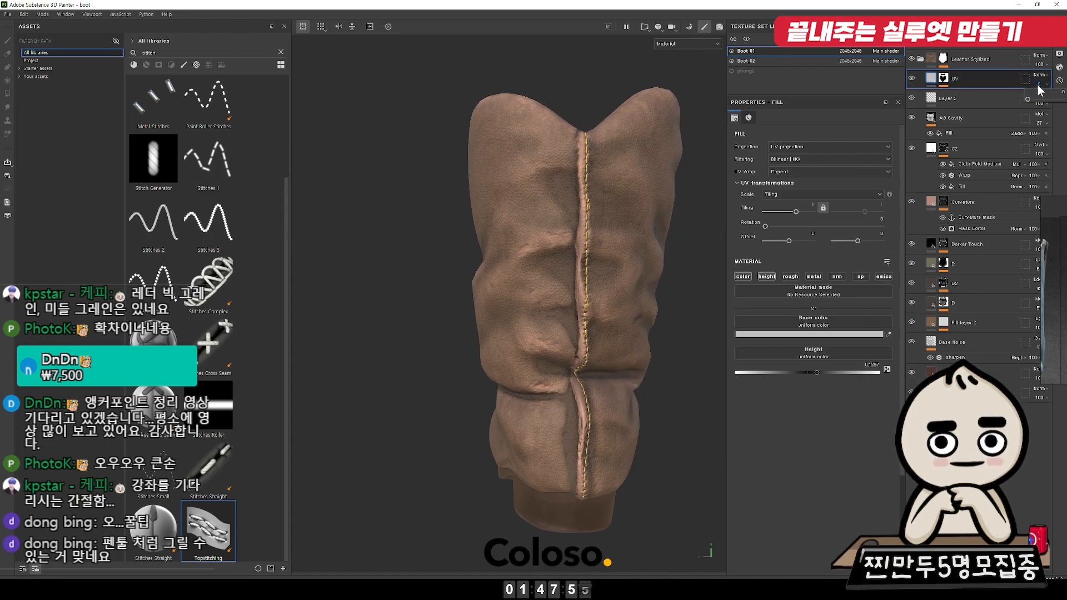
pyautogui.click(832, 335)
pyautogui.moveTo(922, 373); pyautogui.dragTo(940, 358)
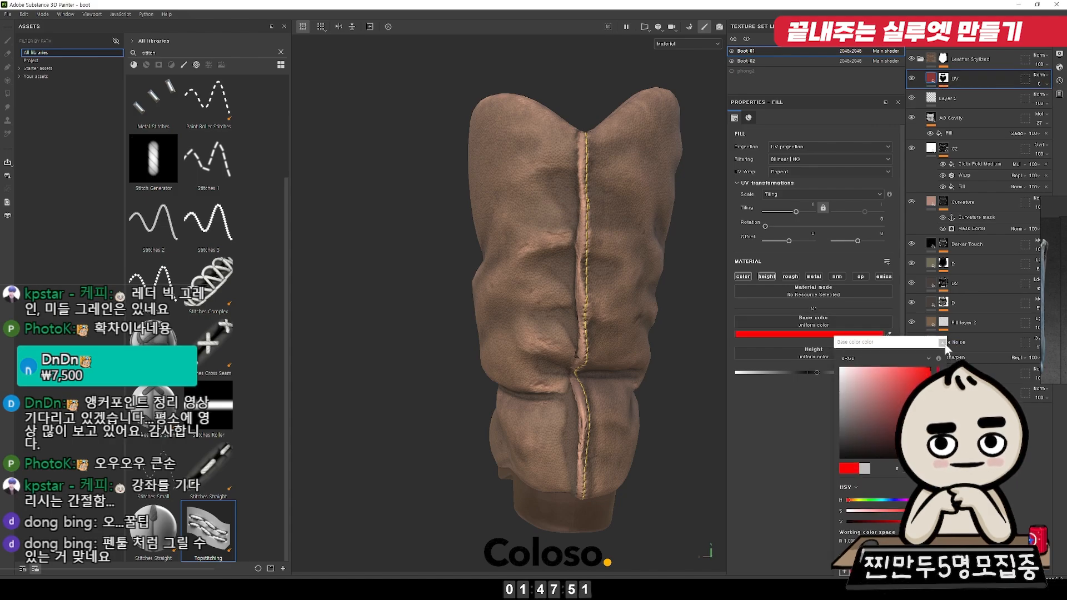
pyautogui.click(942, 343)
pyautogui.click(1039, 84)
pyautogui.moveTo(1040, 100); pyautogui.dragTo(1048, 103)
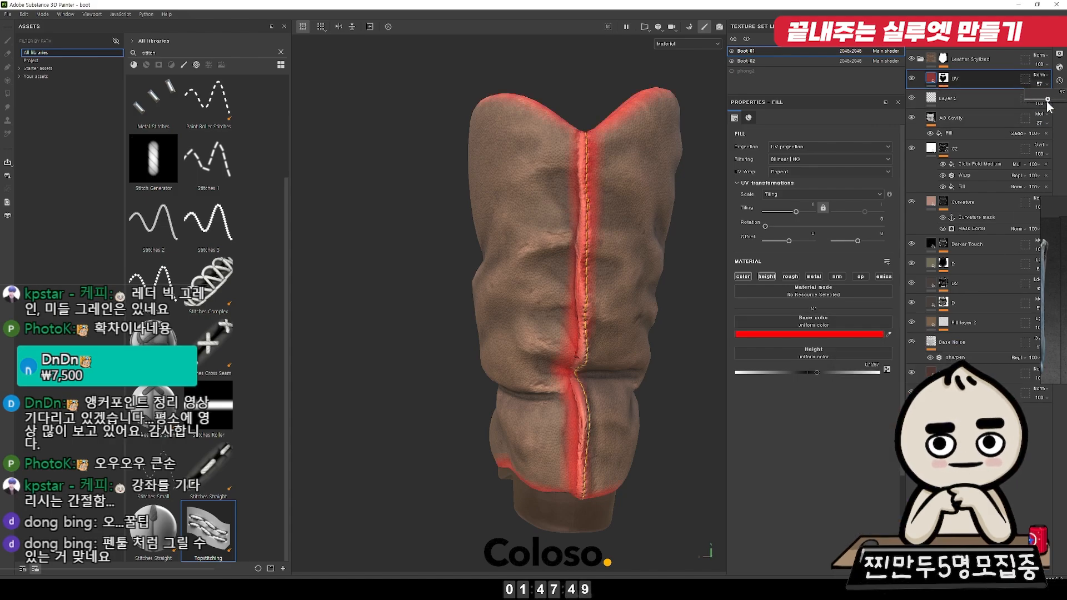
# Step: Examine the red-marked borders along the back seam, the top opening and the sole
pyautogui.click(911, 79)
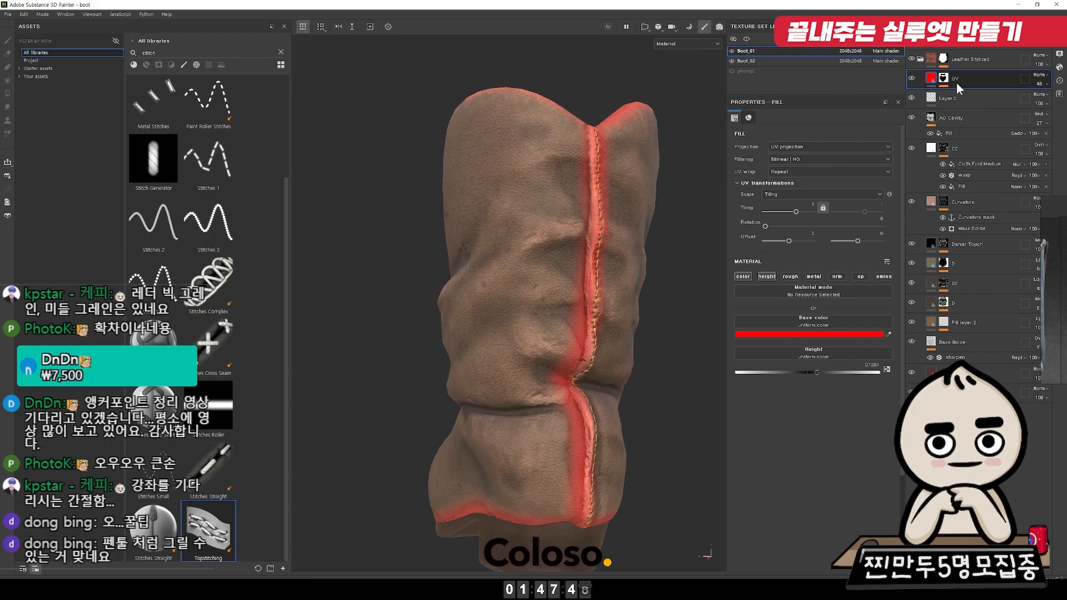
pyautogui.click(912, 78)
pyautogui.moveTo(820, 366)
pyautogui.mouseDown()
pyautogui.moveTo(912, 372)
pyautogui.moveTo(650, 372)
pyautogui.moveTo(870, 371)
pyautogui.moveTo(817, 373)
pyautogui.mouseUp()
pyautogui.keyDown('alt'); pyautogui.moveTo(606, 294); pyautogui.dragTo(566, 335); pyautogui.keyUp('alt')
pyautogui.scroll(-5, 579, 285)
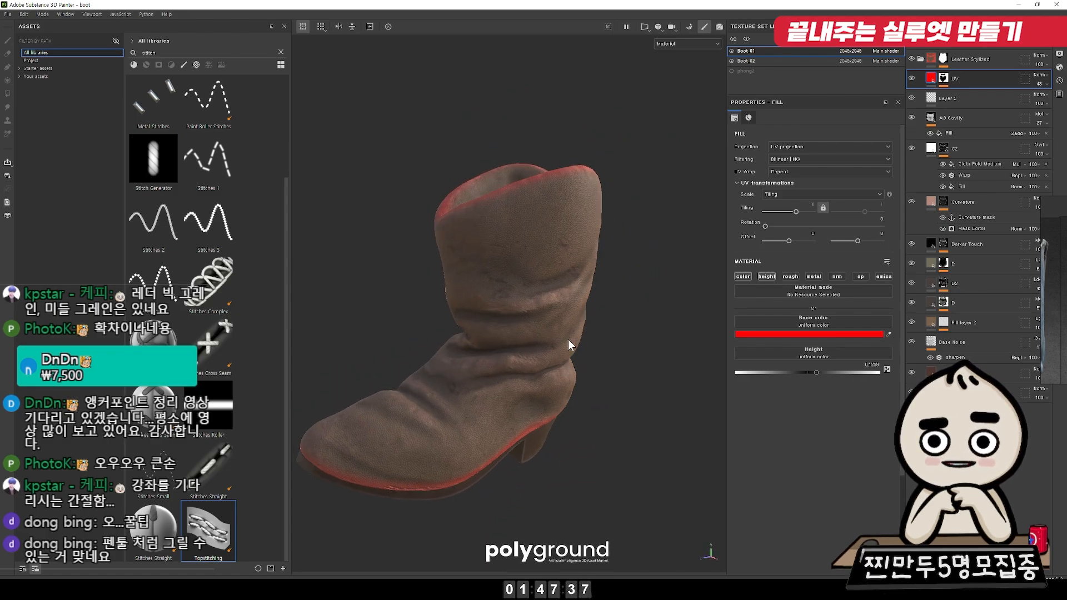
pyautogui.keyDown('alt'); pyautogui.moveTo(565, 341); pyautogui.dragTo(628, 286, button='middle'); pyautogui.keyUp('alt')
pyautogui.keyDown('shift'); pyautogui.moveTo(619, 198); pyautogui.dragTo(578, 211, button='right'); pyautogui.keyUp('shift')
pyautogui.keyDown('alt'); pyautogui.moveTo(592, 320); pyautogui.dragTo(551, 269); pyautogui.keyUp('alt')
pyautogui.keyDown('alt'); pyautogui.moveTo(552, 269); pyautogui.dragTo(561, 381, button='right'); pyautogui.keyUp('alt')
pyautogui.keyDown('alt'); pyautogui.moveTo(561, 381); pyautogui.dragTo(582, 311, button='middle'); pyautogui.keyUp('alt')
pyautogui.keyDown('alt'); pyautogui.moveTo(583, 378); pyautogui.dragTo(438, 364); pyautogui.keyUp('alt')
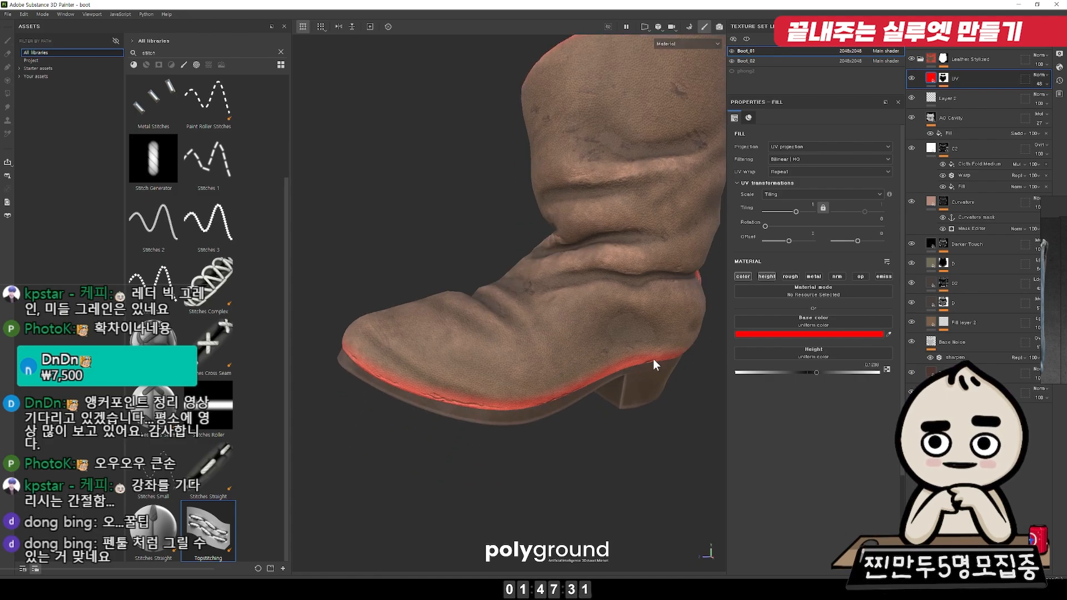
# Step: Set the UV layer's base color to the pinkish brown sampled from the Curvature layer
pyautogui.click(800, 335)
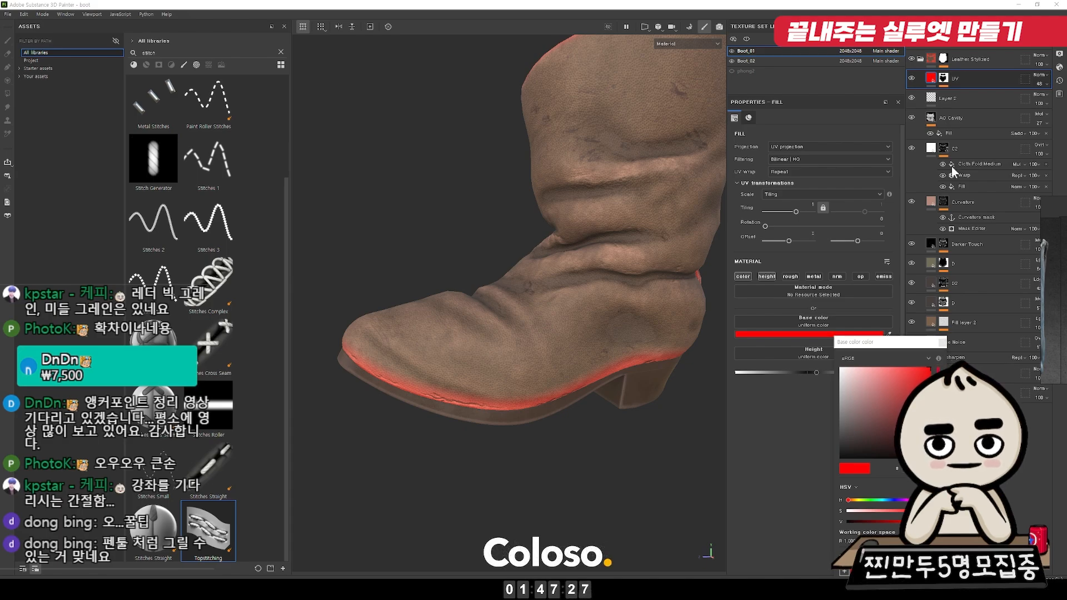
pyautogui.click(936, 203)
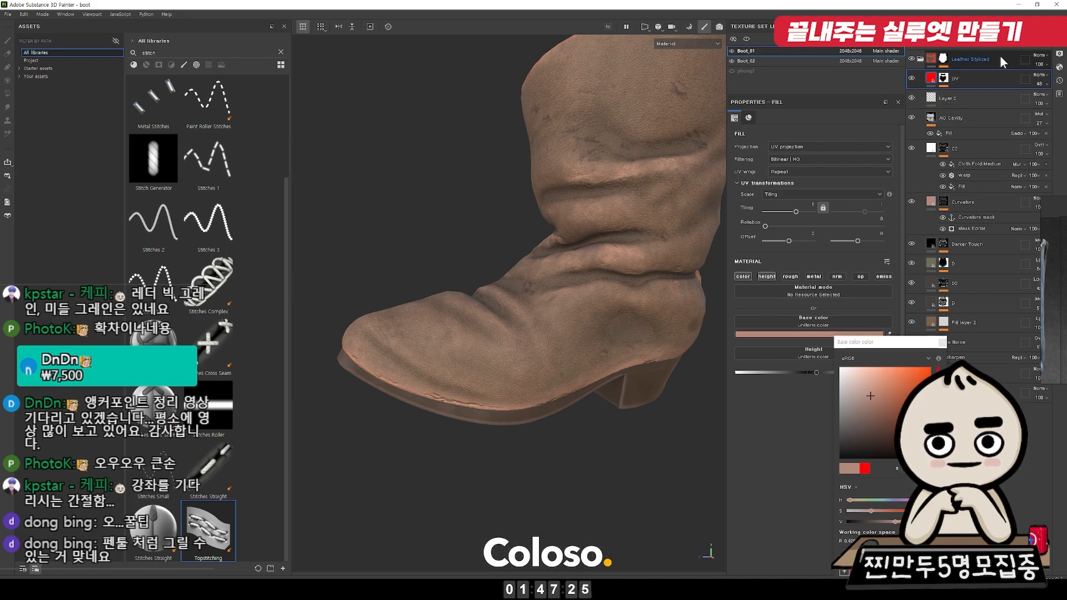
# Step: Set the UV layer's base color blending to Multiply with an opacity of 100
pyautogui.click(1040, 75)
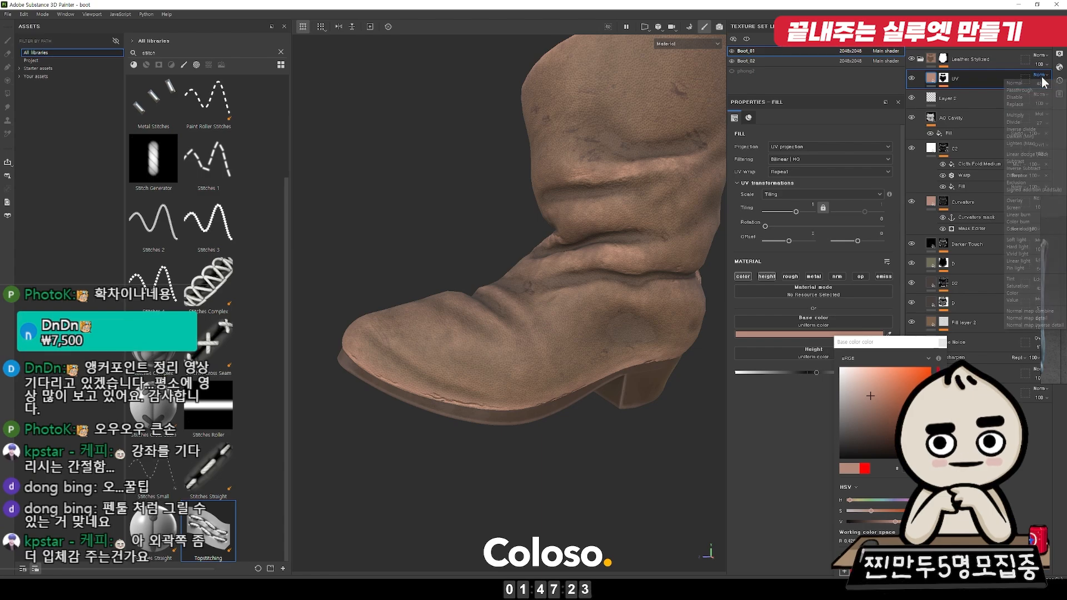
pyautogui.click(1027, 119)
pyautogui.click(1039, 83)
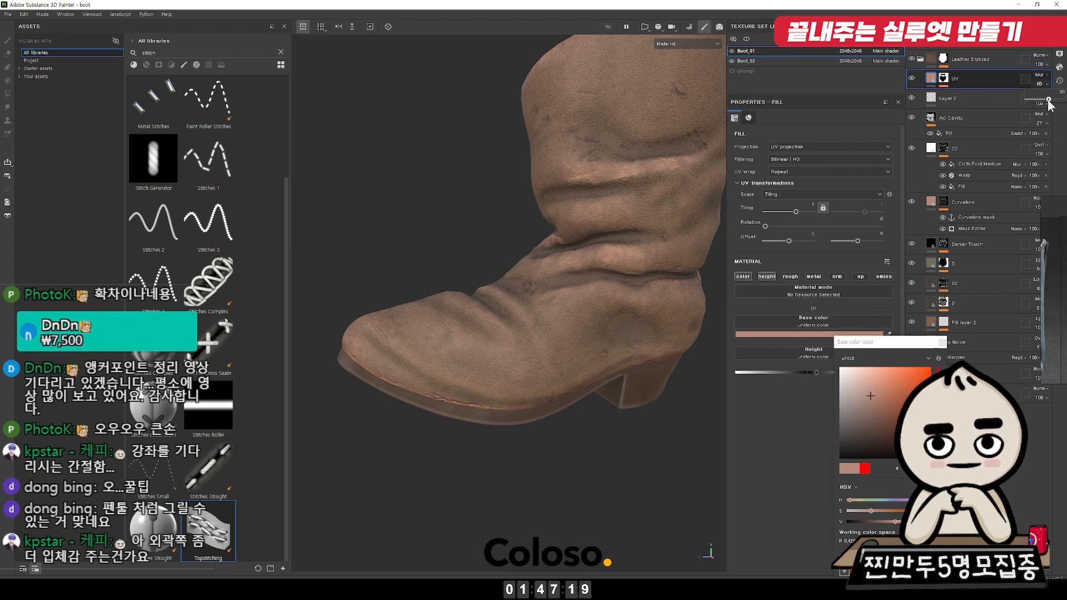
pyautogui.scroll(-5, 405, 239)
pyautogui.keyDown('alt'); pyautogui.moveTo(716, 234); pyautogui.dragTo(516, 213); pyautogui.keyUp('alt')
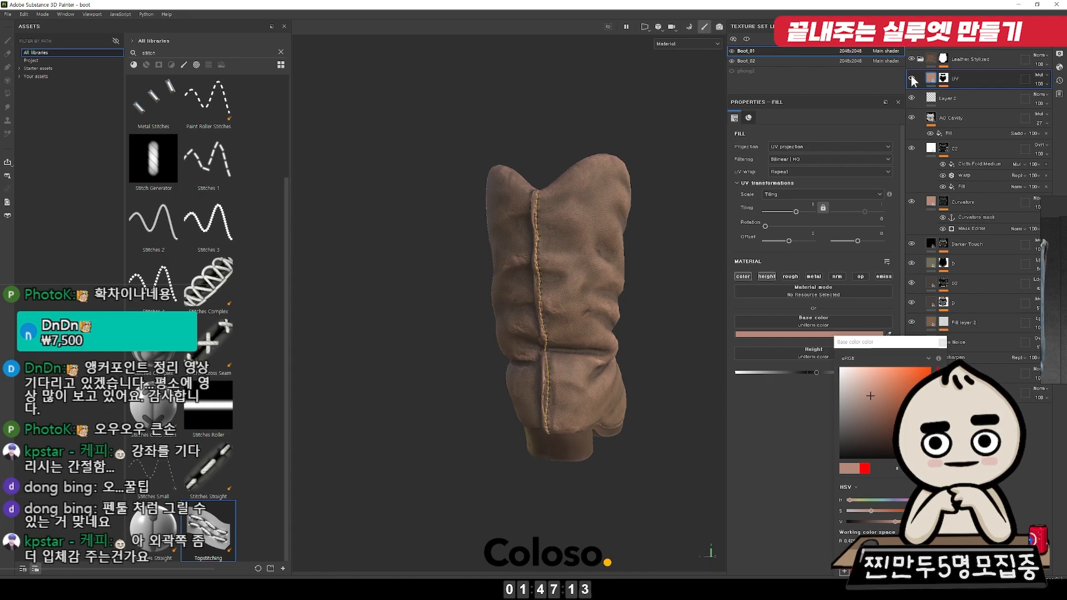
# Step: Move the stitch layer, Layer 2, above the UV layer and check the seam on the model
pyautogui.scroll(4, 657, 300)
pyautogui.moveTo(954, 98); pyautogui.dragTo(966, 72)
pyautogui.scroll(-2, 484, 244)
pyautogui.keyDown('alt'); pyautogui.moveTo(485, 244); pyautogui.dragTo(580, 254); pyautogui.keyUp('alt')
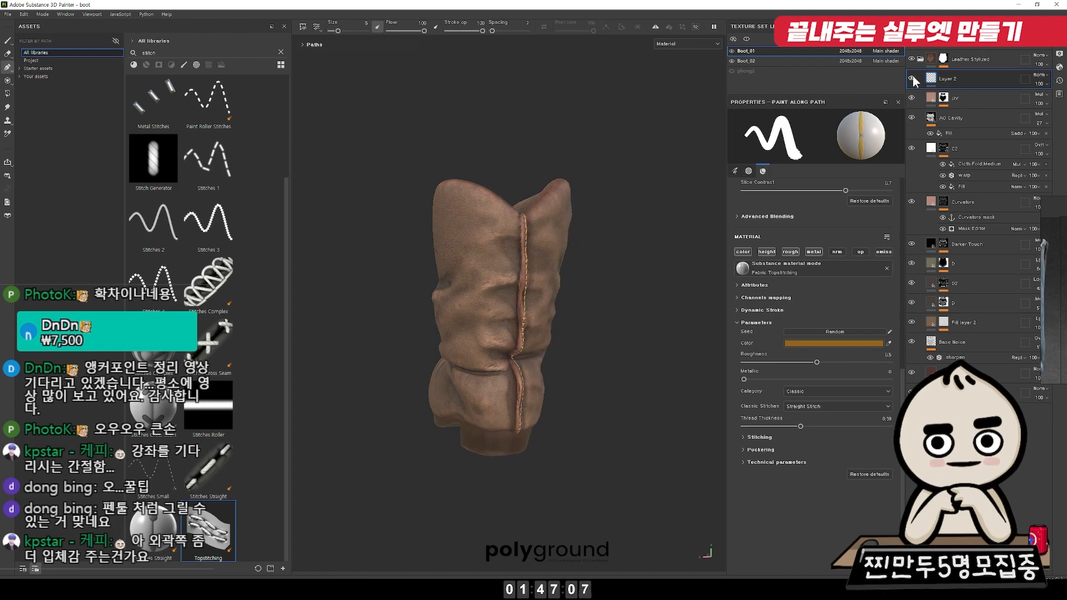
# Step: Move the C2 and Curvature layers together above Layer 2 in the Leather Stylized group
pyautogui.press('f')
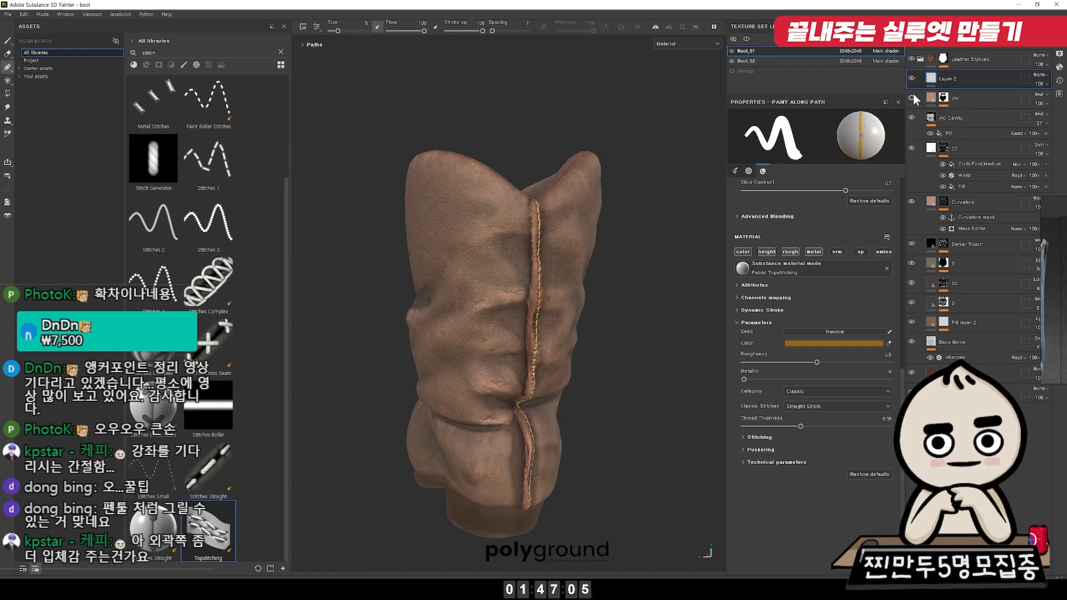
pyautogui.moveTo(578, 213)
pyautogui.keyDown('alt'); pyautogui.mouseDown()
pyautogui.moveTo(635, 143)
pyautogui.moveTo(568, 221)
pyautogui.mouseUp(); pyautogui.keyUp('alt')
pyautogui.keyDown('alt'); pyautogui.moveTo(568, 221); pyautogui.dragTo(583, 142, button='middle'); pyautogui.keyUp('alt')
pyautogui.click(972, 202)
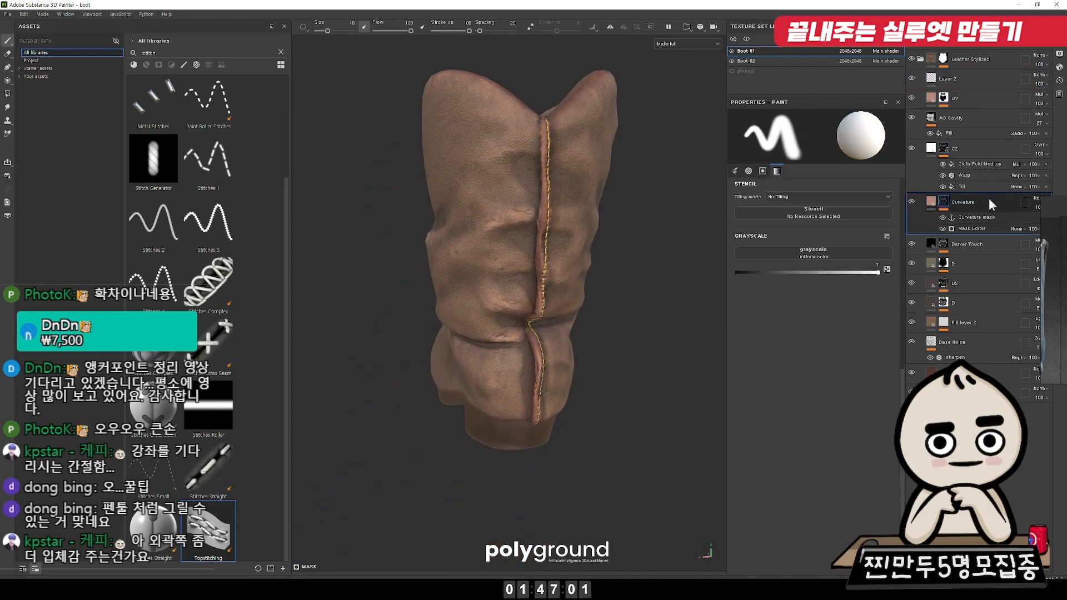
pyautogui.keyDown('ctrl'); pyautogui.click(964, 146); pyautogui.keyUp('ctrl')
pyautogui.moveTo(969, 145); pyautogui.dragTo(981, 83)
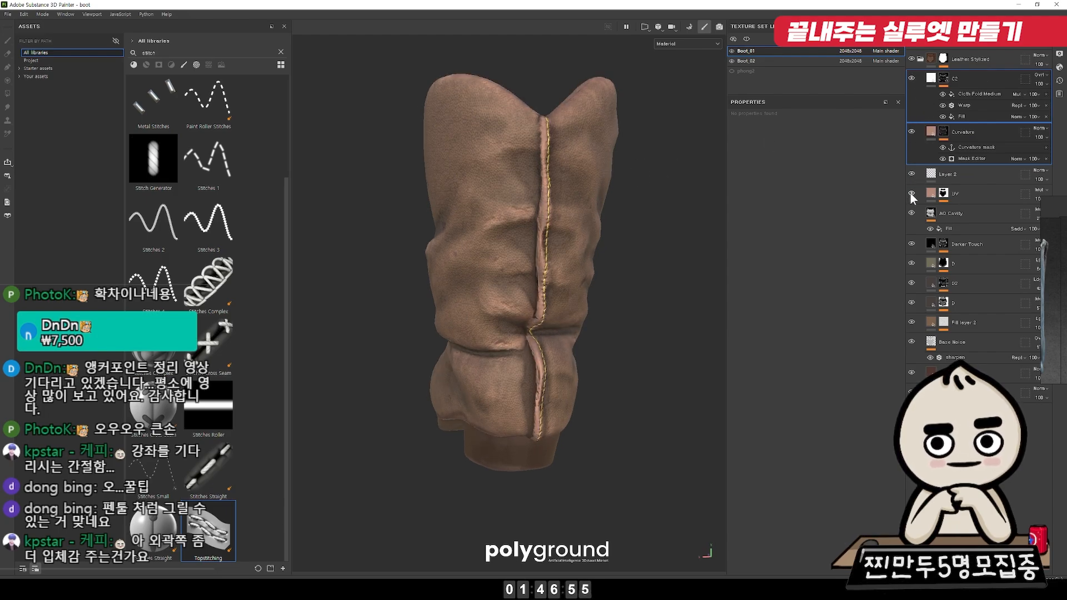
# Step: Examine the boot's back seam, top opening, folds and sole from several sides with the reordered layers
pyautogui.keyDown('alt'); pyautogui.moveTo(516, 283); pyautogui.dragTo(578, 272); pyautogui.keyUp('alt')
pyautogui.keyDown('alt'); pyautogui.moveTo(489, 250); pyautogui.dragTo(416, 247, button='right'); pyautogui.keyUp('alt')
pyautogui.moveTo(528, 248)
pyautogui.keyDown('alt'); pyautogui.mouseDown()
pyautogui.moveTo(614, 305)
pyautogui.moveTo(609, 255)
pyautogui.moveTo(600, 281)
pyautogui.mouseUp(); pyautogui.keyUp('alt')
pyautogui.keyDown('alt'); pyautogui.moveTo(606, 339); pyautogui.dragTo(500, 295); pyautogui.keyUp('alt')
pyautogui.keyDown('alt'); pyautogui.moveTo(500, 295); pyautogui.dragTo(510, 274, button='right'); pyautogui.keyUp('alt')
pyautogui.keyDown('alt'); pyautogui.moveTo(579, 309); pyautogui.dragTo(605, 283); pyautogui.keyUp('alt')
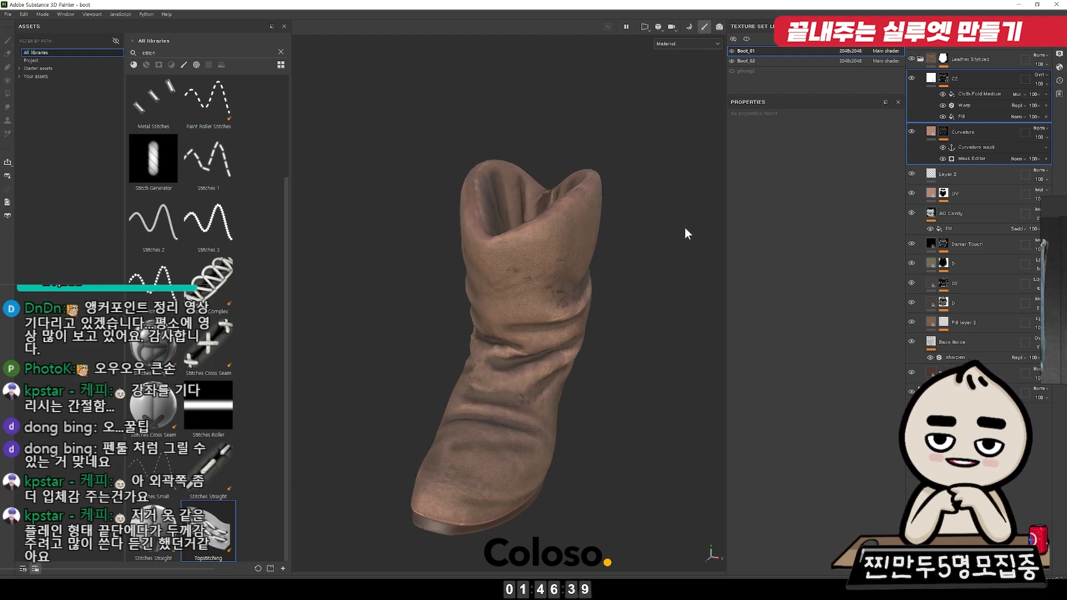
pyautogui.keyDown('alt'); pyautogui.moveTo(683, 245); pyautogui.dragTo(619, 261); pyautogui.keyUp('alt')
pyautogui.moveTo(555, 325)
pyautogui.keyDown('alt'); pyautogui.mouseDown(button='middle')
pyautogui.moveTo(621, 271)
pyautogui.moveTo(560, 341)
pyautogui.mouseUp(button='middle'); pyautogui.keyUp('alt')
pyautogui.keyDown('alt'); pyautogui.moveTo(560, 341); pyautogui.dragTo(421, 319, button='right'); pyautogui.keyUp('alt')
pyautogui.keyDown('alt'); pyautogui.moveTo(421, 319); pyautogui.dragTo(596, 311); pyautogui.keyUp('alt')
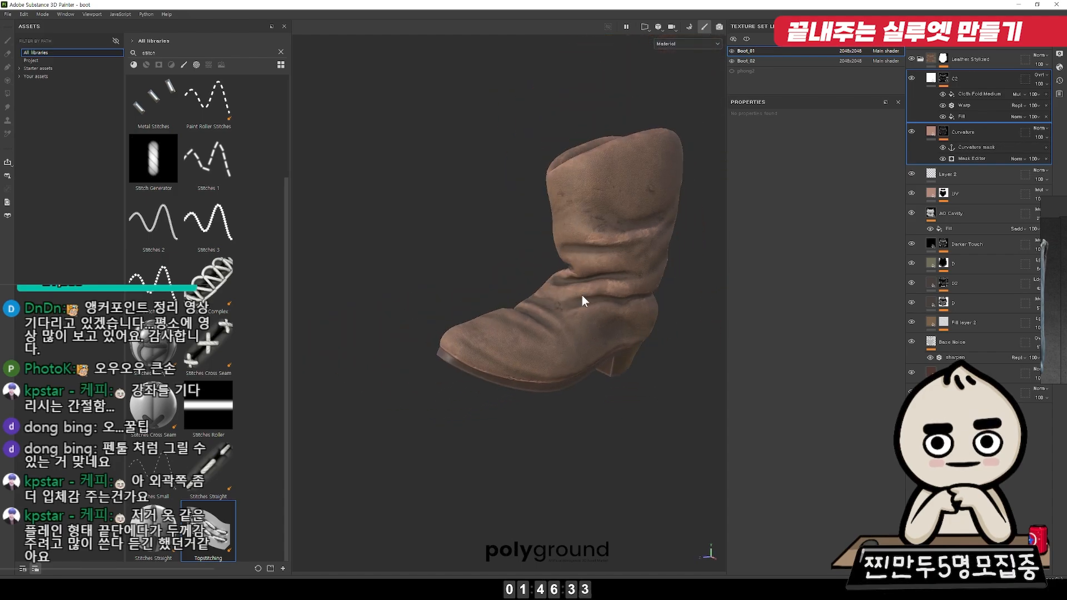
pyautogui.keyDown('alt'); pyautogui.moveTo(596, 311); pyautogui.dragTo(565, 385, button='right'); pyautogui.keyUp('alt')
pyautogui.keyDown('alt'); pyautogui.moveTo(565, 384); pyautogui.dragTo(566, 345, button='middle'); pyautogui.keyUp('alt')
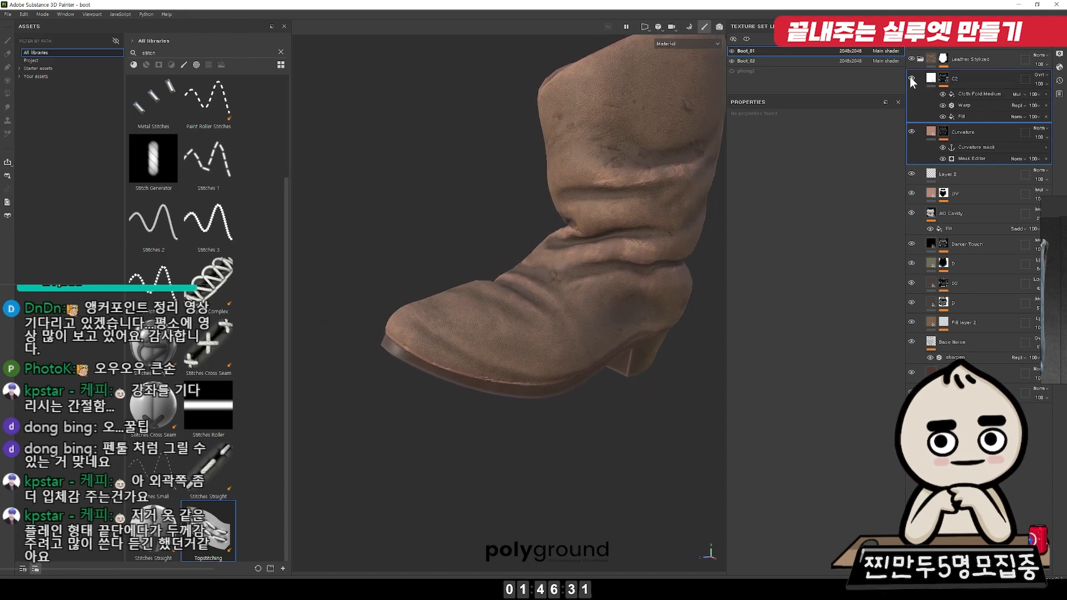
# Step: Toggle the UV layer's visibility to compare the boot's edges with and without it
pyautogui.click(909, 195)
pyautogui.click(908, 195)
pyautogui.click(908, 195)
pyautogui.click(909, 195)
pyautogui.keyDown('alt'); pyautogui.moveTo(597, 162); pyautogui.dragTo(576, 231, button='middle'); pyautogui.keyUp('alt')
pyautogui.keyDown('alt'); pyautogui.moveTo(577, 230); pyautogui.dragTo(683, 312); pyautogui.keyUp('alt')
pyautogui.keyDown('alt'); pyautogui.moveTo(683, 312); pyautogui.dragTo(631, 262, button='right'); pyautogui.keyUp('alt')
pyautogui.keyDown('alt'); pyautogui.moveTo(631, 262); pyautogui.dragTo(645, 230); pyautogui.keyUp('alt')
# Step: Collapse the effect stacks of the Curvature and C2 layers, leaving C2 selected
pyautogui.click(932, 131)
pyautogui.click(931, 79)
pyautogui.keyDown('alt'); pyautogui.moveTo(665, 126); pyautogui.dragTo(555, 130); pyautogui.keyUp('alt')
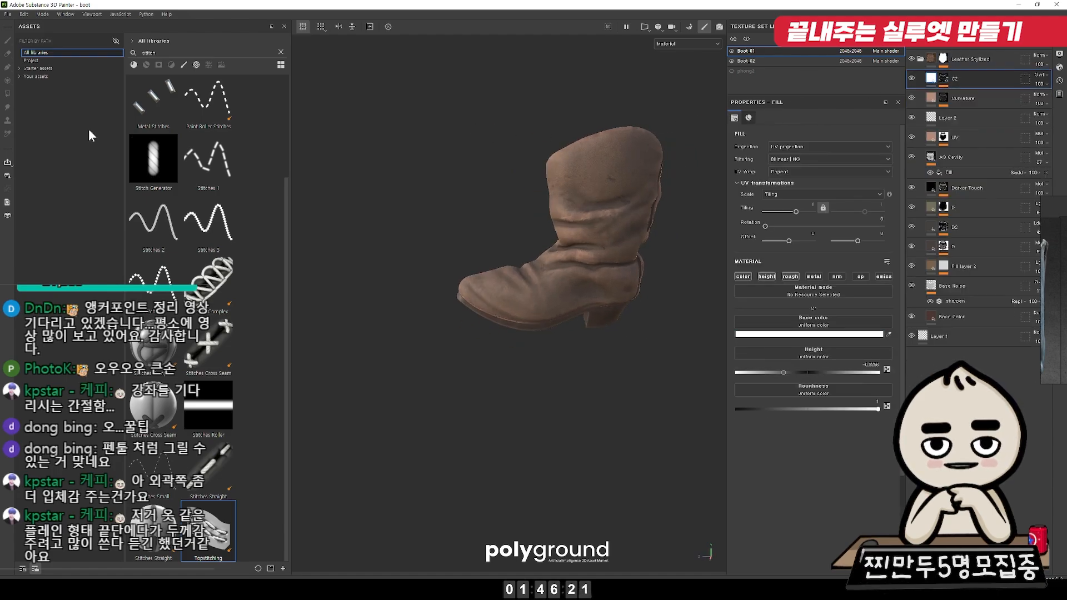
# Step: Find the Fabric_Damaged_Line smart material among your own assets and add it above the C2 layer
pyautogui.click(35, 68)
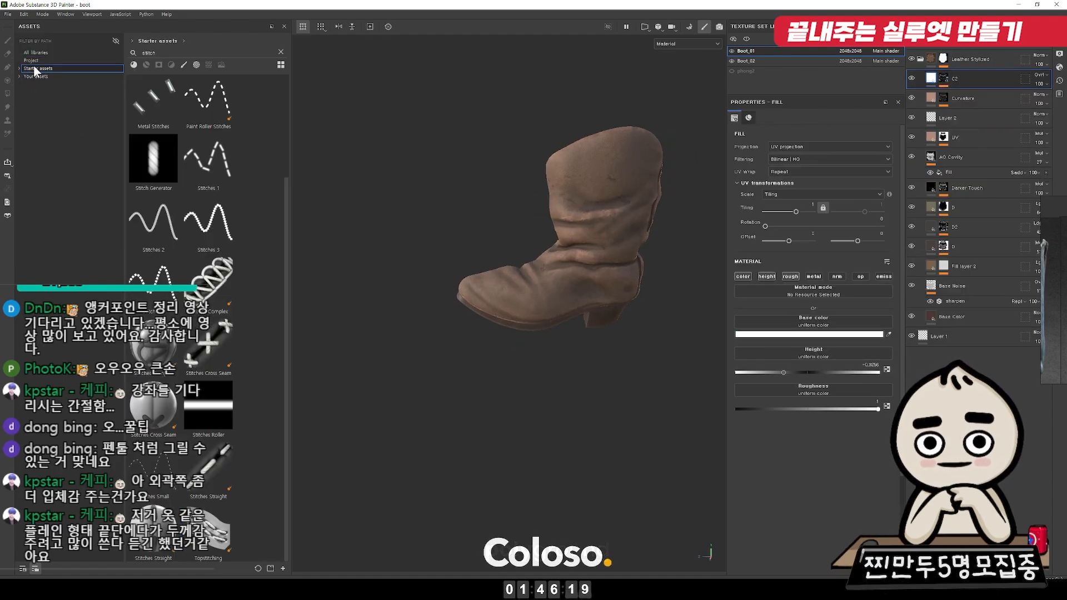
pyautogui.click(135, 65)
pyautogui.click(146, 65)
pyautogui.moveTo(160, 53); pyautogui.dragTo(111, 45)
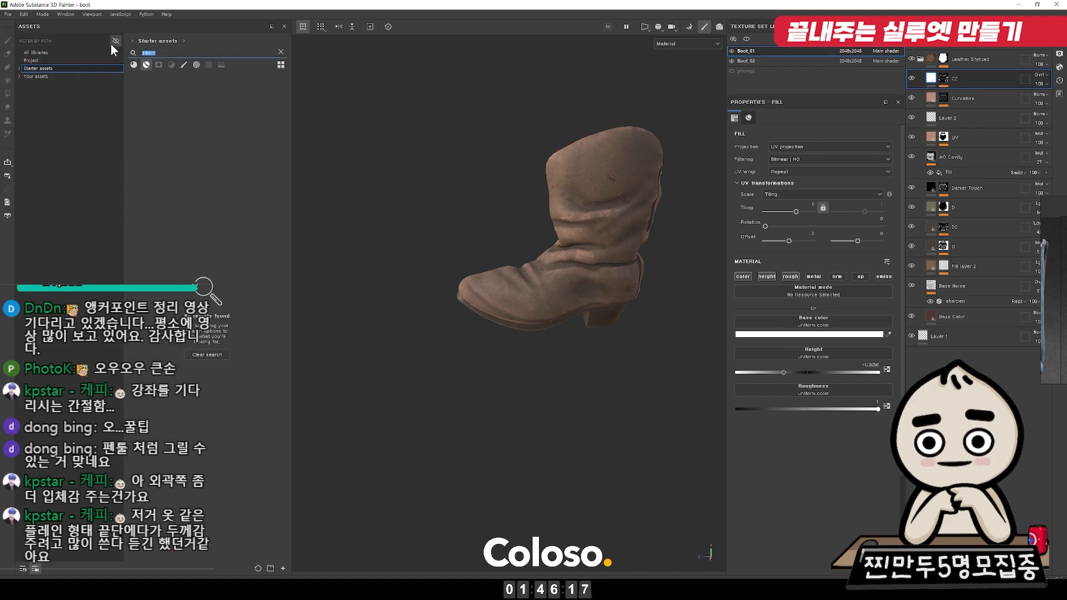
pyautogui.press('BackSpace')
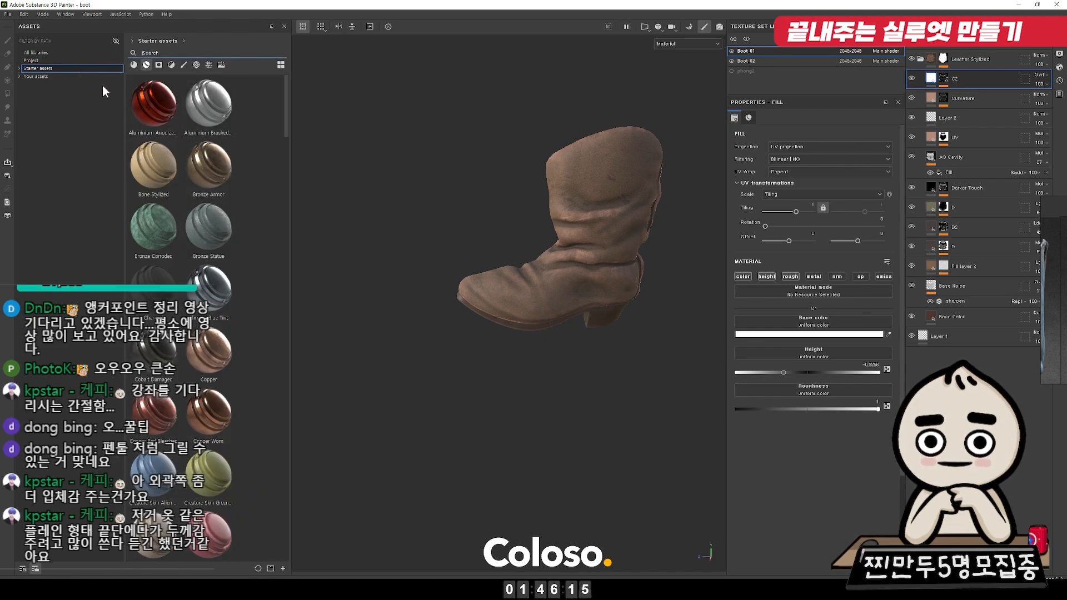
pyautogui.click(38, 76)
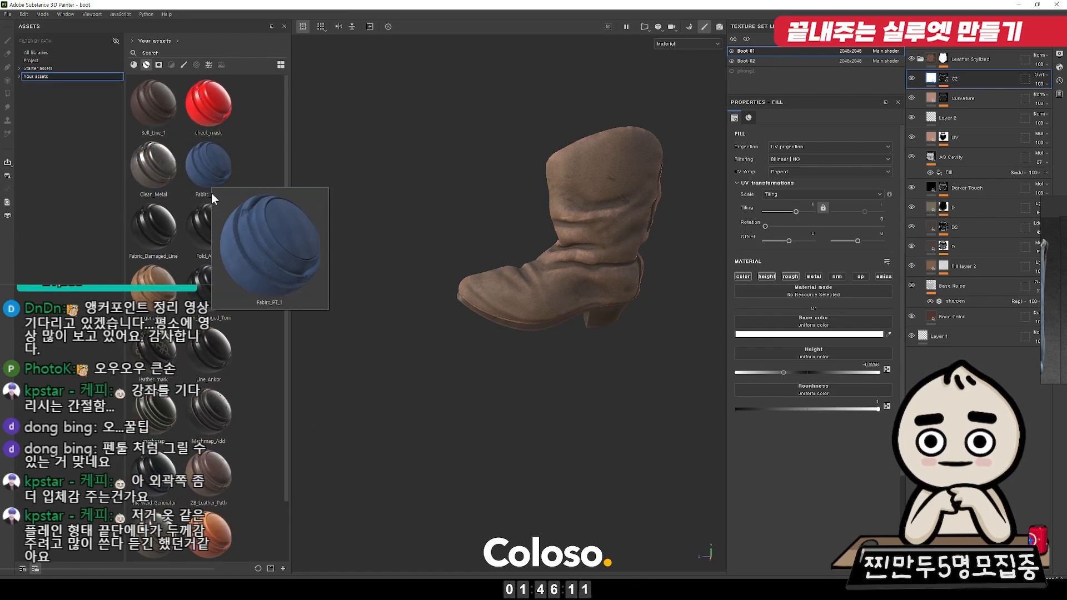
pyautogui.moveTo(231, 251)
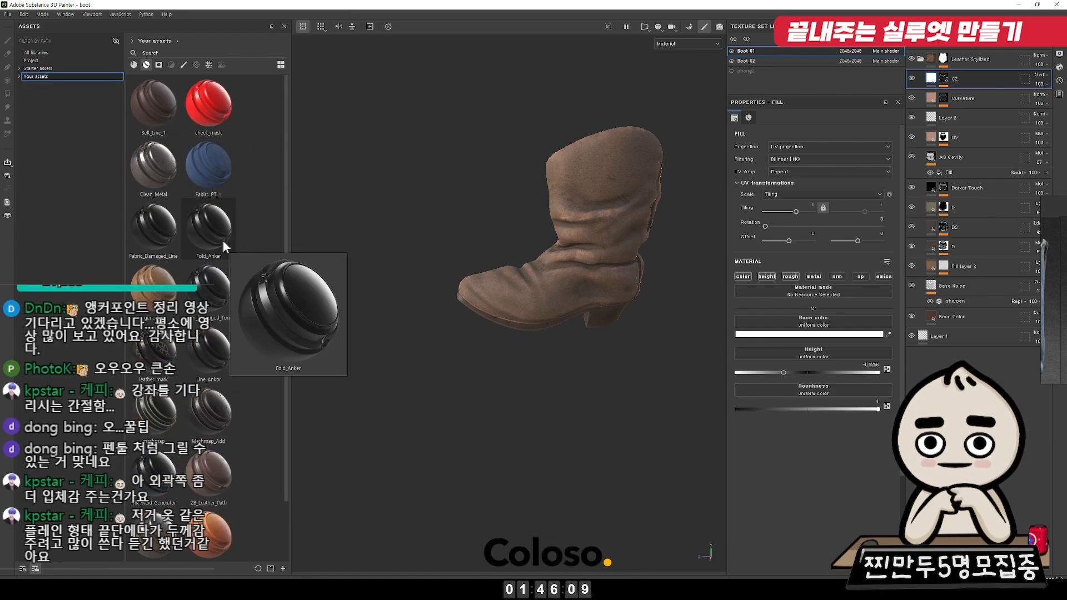
pyautogui.moveTo(152, 236); pyautogui.dragTo(977, 74)
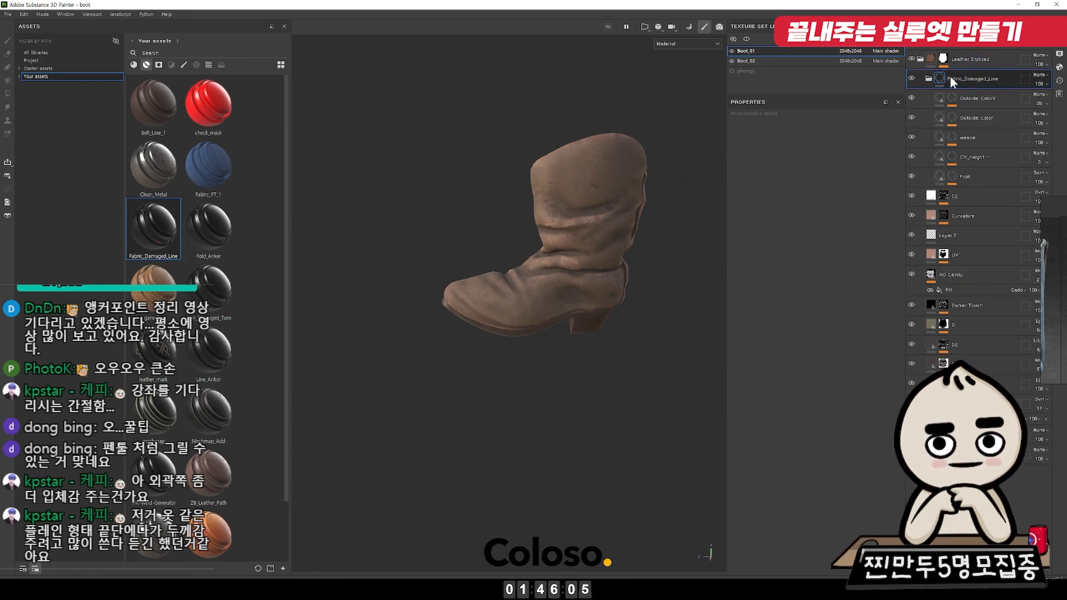
# Step: Show the Fold layer's mask effects and enable the lowest Fill, blended as Normal
pyautogui.click(951, 177)
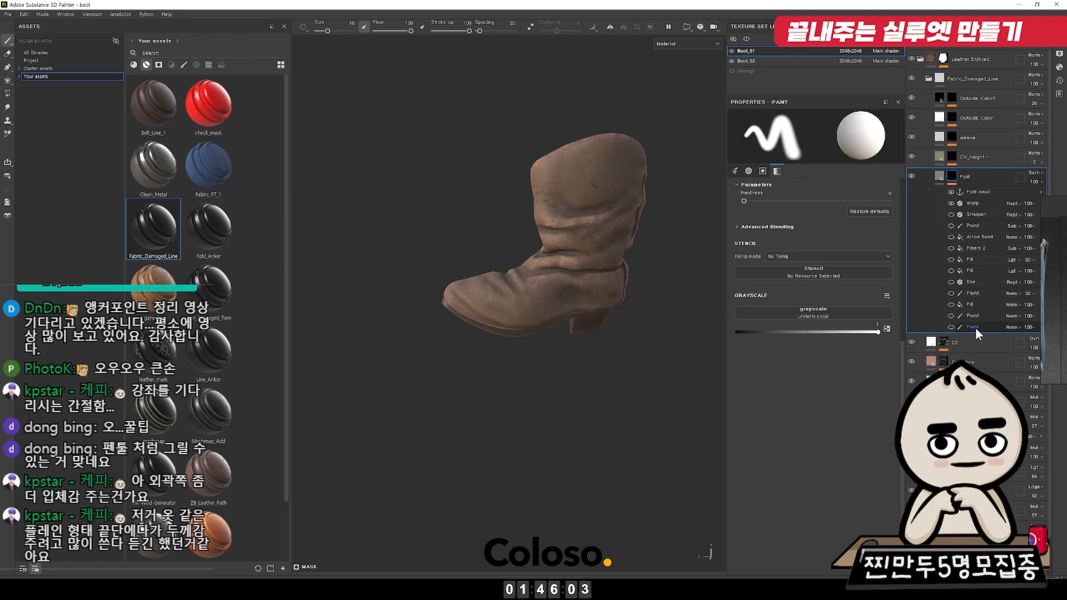
pyautogui.click(981, 236)
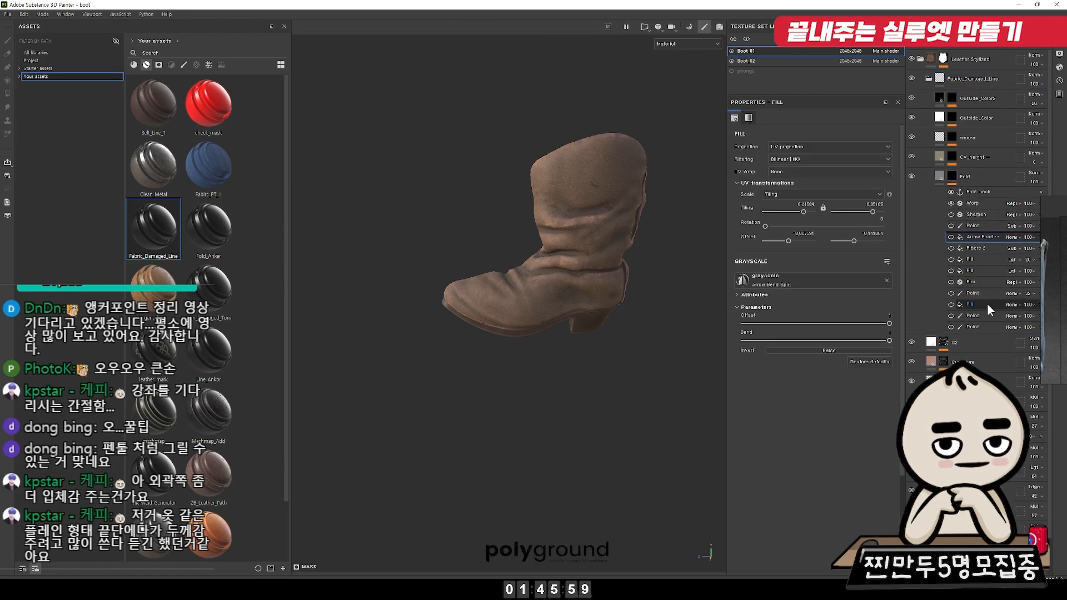
pyautogui.click(963, 304)
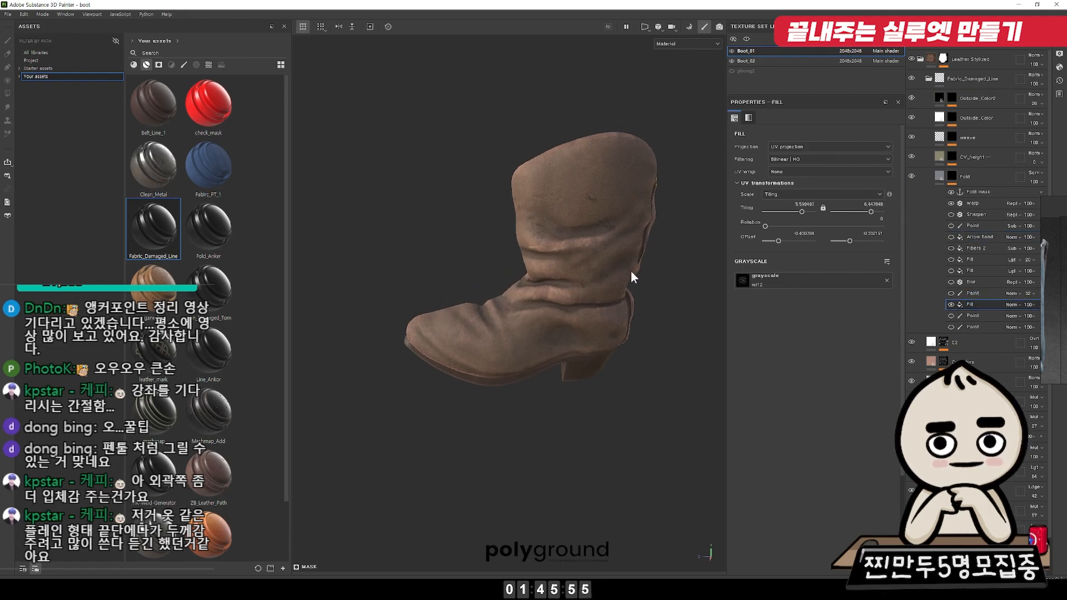
# Step: Show the 3D and UV views side by side, then enlarge the Fill over the right half of the shaft's UV island
pyautogui.press('F1')
pyautogui.scroll(5, 607, 259)
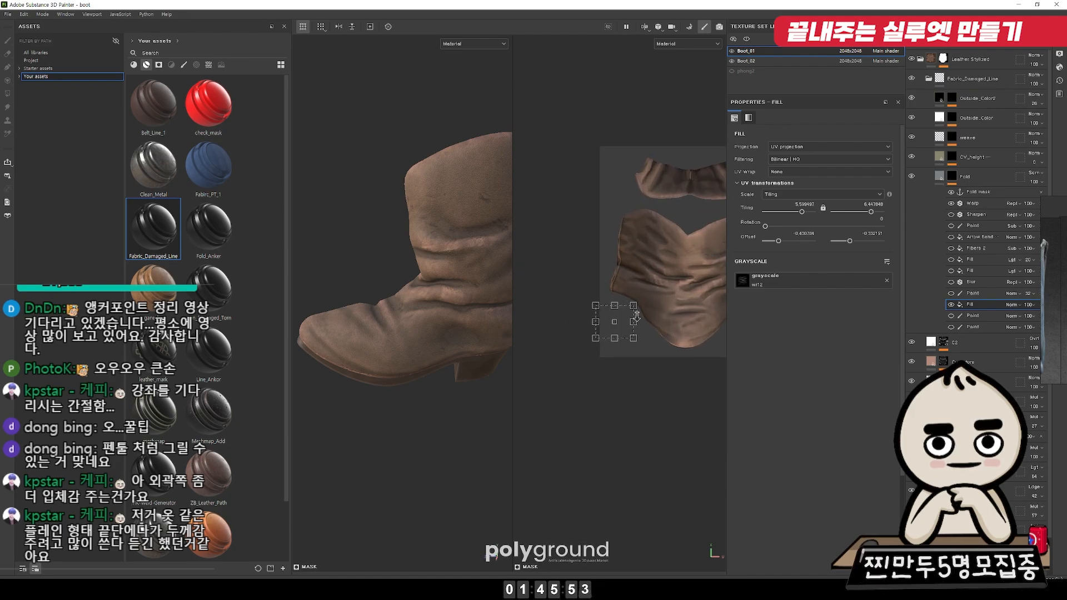
pyautogui.keyDown('alt'); pyautogui.moveTo(654, 246); pyautogui.dragTo(592, 262, button='middle'); pyautogui.keyUp('alt')
pyautogui.moveTo(605, 318); pyautogui.dragTo(715, 241)
pyautogui.keyDown('alt'); pyautogui.moveTo(491, 259); pyautogui.dragTo(493, 293); pyautogui.keyUp('alt')
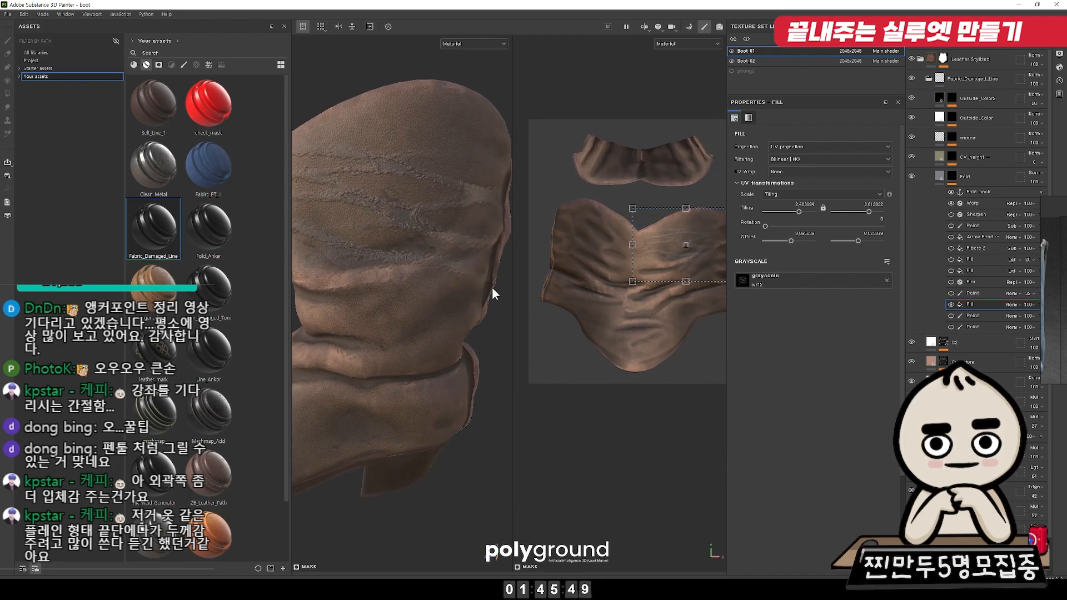
pyautogui.press('F2')
pyautogui.press('F1')
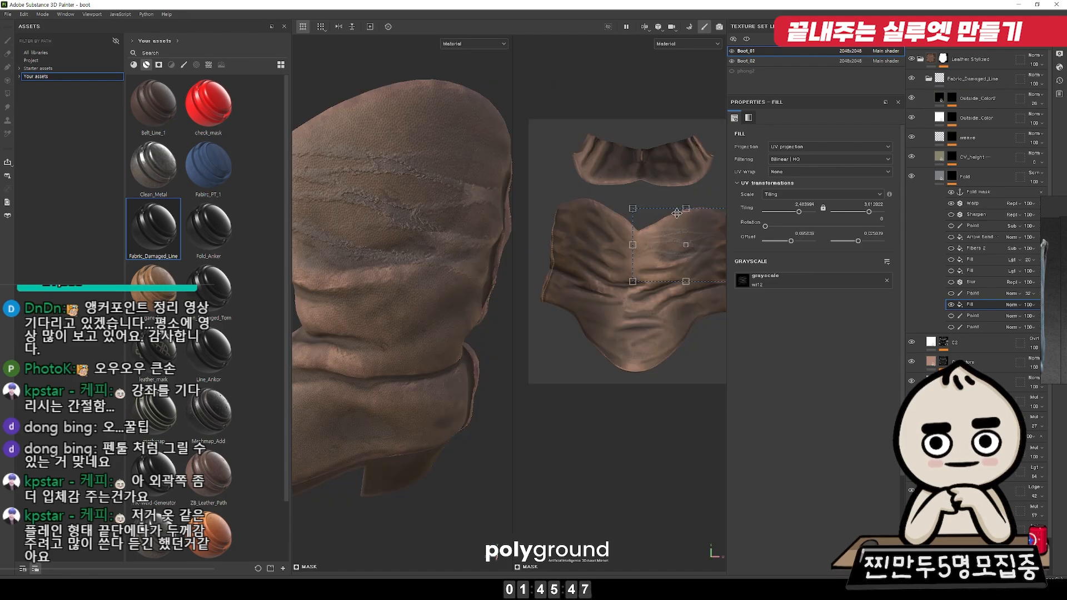
# Step: Rotate the wrinkle Fill by about 14.5 degrees and move it down toward the shaft's lower folds
pyautogui.scroll(-3, 696, 161)
pyautogui.moveTo(688, 166); pyautogui.dragTo(647, 190)
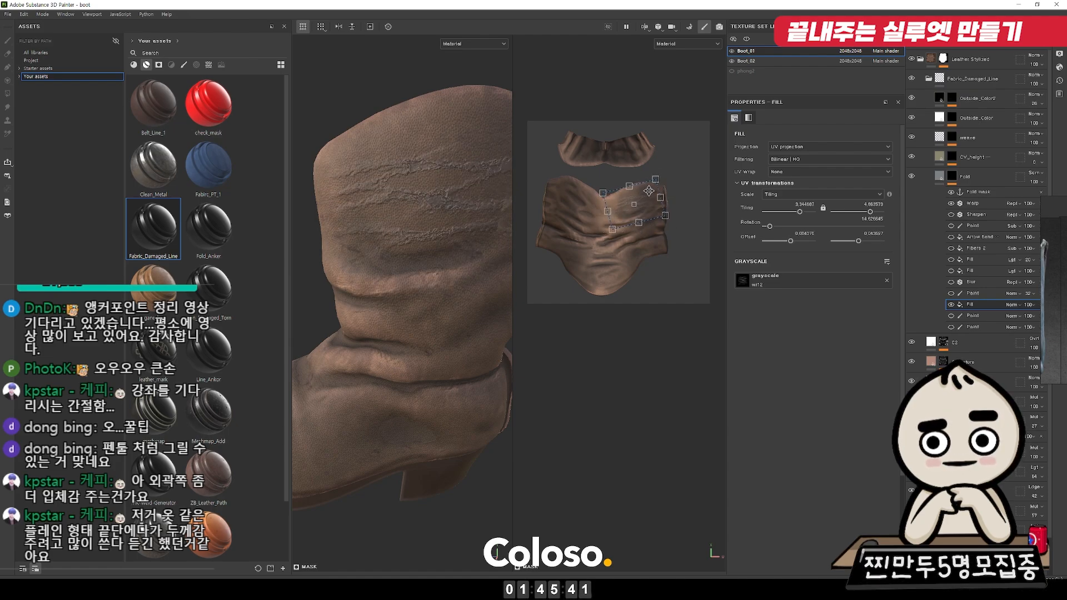
pyautogui.scroll(-3, 389, 199)
pyautogui.keyDown('alt'); pyautogui.moveTo(391, 199); pyautogui.dragTo(369, 198); pyautogui.keyUp('alt')
pyautogui.moveTo(656, 215); pyautogui.dragTo(649, 246)
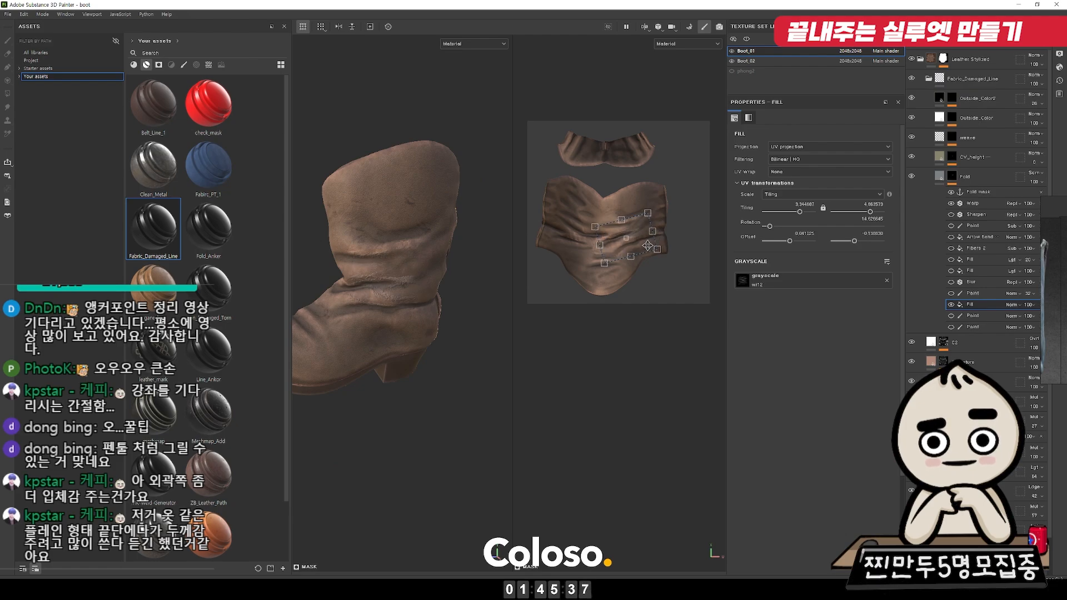
# Step: Fine-tune the wrinkle Fill's size and position so its cracks cover the side folds above the ankle
pyautogui.moveTo(647, 245); pyautogui.dragTo(655, 240)
pyautogui.moveTo(681, 196)
pyautogui.keyDown('alt'); pyautogui.mouseDown()
pyautogui.moveTo(658, 210)
pyautogui.moveTo(666, 200)
pyautogui.mouseUp(); pyautogui.keyUp('alt')
pyautogui.keyDown('alt'); pyautogui.moveTo(461, 205); pyautogui.dragTo(443, 209); pyautogui.keyUp('alt')
pyautogui.keyDown('alt'); pyautogui.moveTo(442, 210); pyautogui.dragTo(485, 278, button='right'); pyautogui.keyUp('alt')
pyautogui.moveTo(656, 245); pyautogui.dragTo(652, 251)
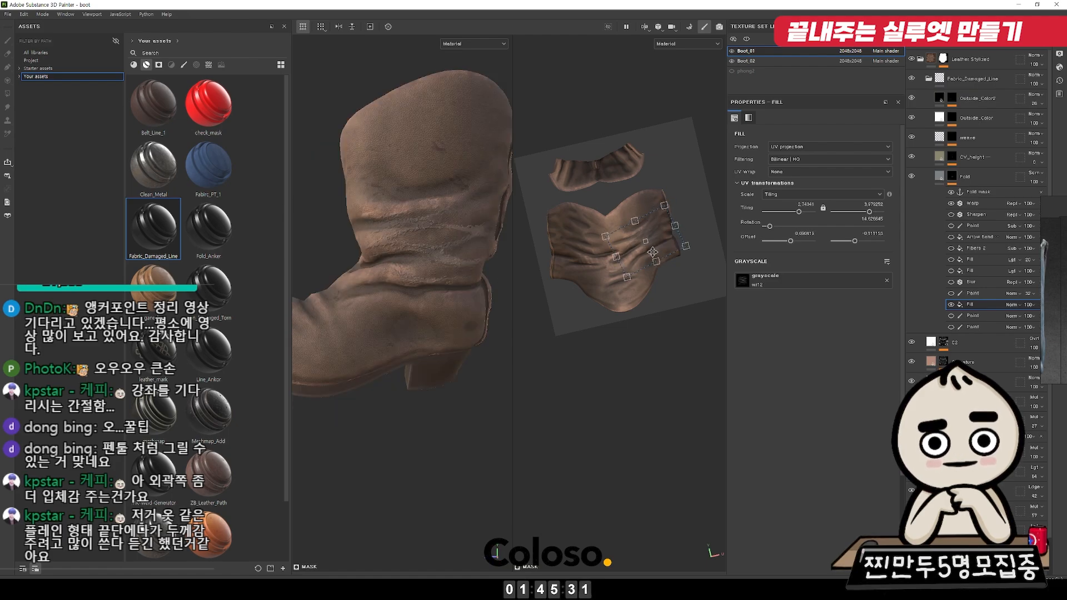
pyautogui.keyDown('alt'); pyautogui.moveTo(435, 240); pyautogui.dragTo(468, 248); pyautogui.keyUp('alt')
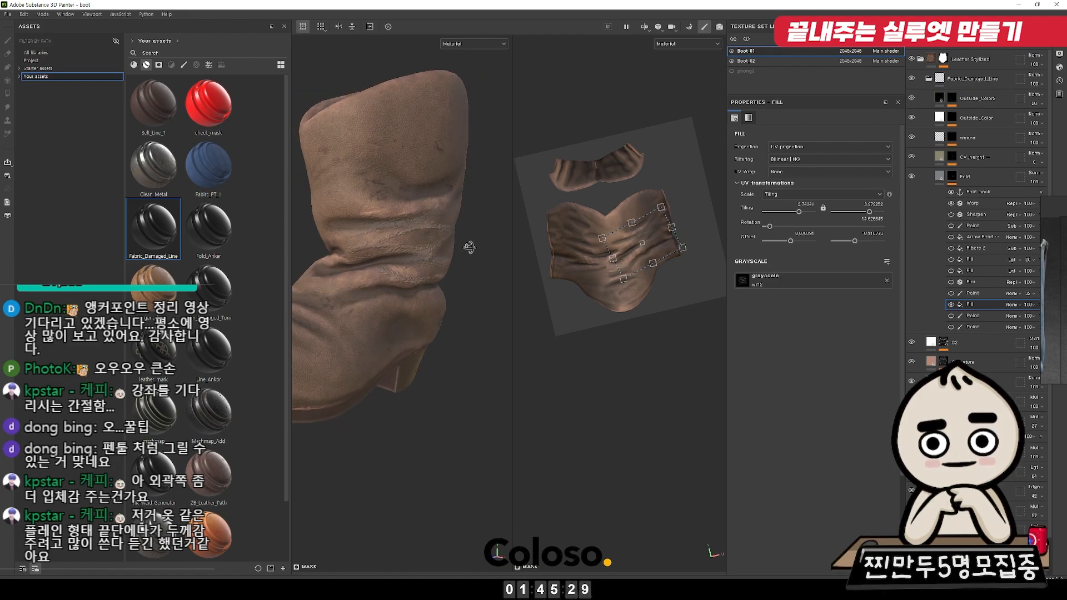
pyautogui.keyDown('alt'); pyautogui.moveTo(469, 248); pyautogui.dragTo(579, 511, button='right'); pyautogui.keyUp('alt')
pyautogui.keyDown('alt'); pyautogui.moveTo(472, 271); pyautogui.dragTo(411, 280); pyautogui.keyUp('alt')
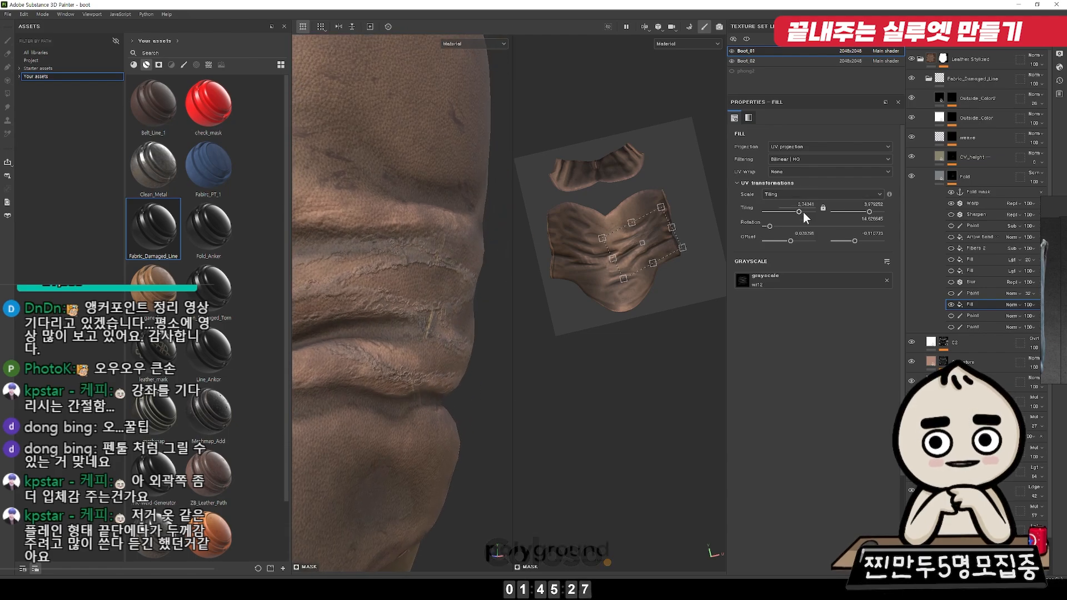
# Step: Turn off the opacity channel of the Fold layer and check the cracks on the boot's side folds
pyautogui.click(941, 175)
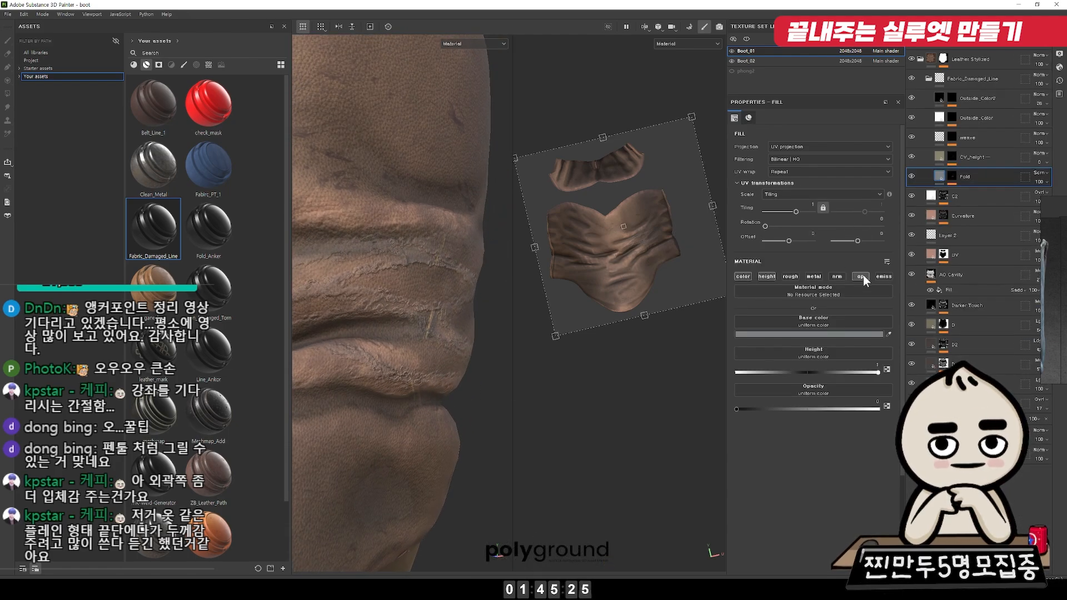
pyautogui.keyDown('alt'); pyautogui.moveTo(432, 275); pyautogui.dragTo(386, 267); pyautogui.keyUp('alt')
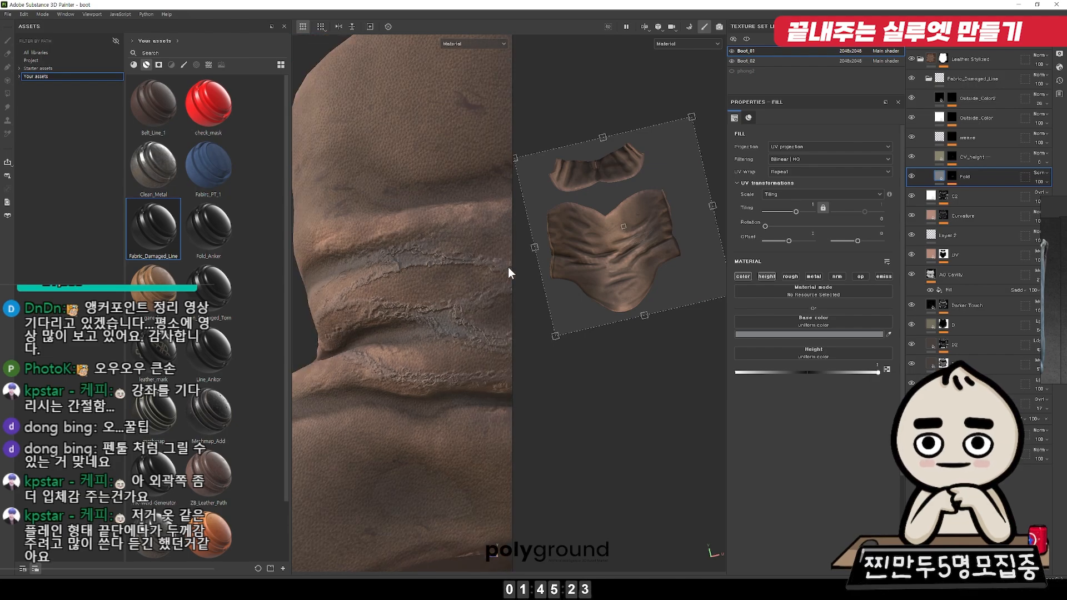
pyautogui.keyDown('alt'); pyautogui.moveTo(473, 264); pyautogui.dragTo(409, 254, button='right'); pyautogui.keyUp('alt')
pyautogui.keyDown('alt'); pyautogui.moveTo(416, 282); pyautogui.dragTo(465, 322); pyautogui.keyUp('alt')
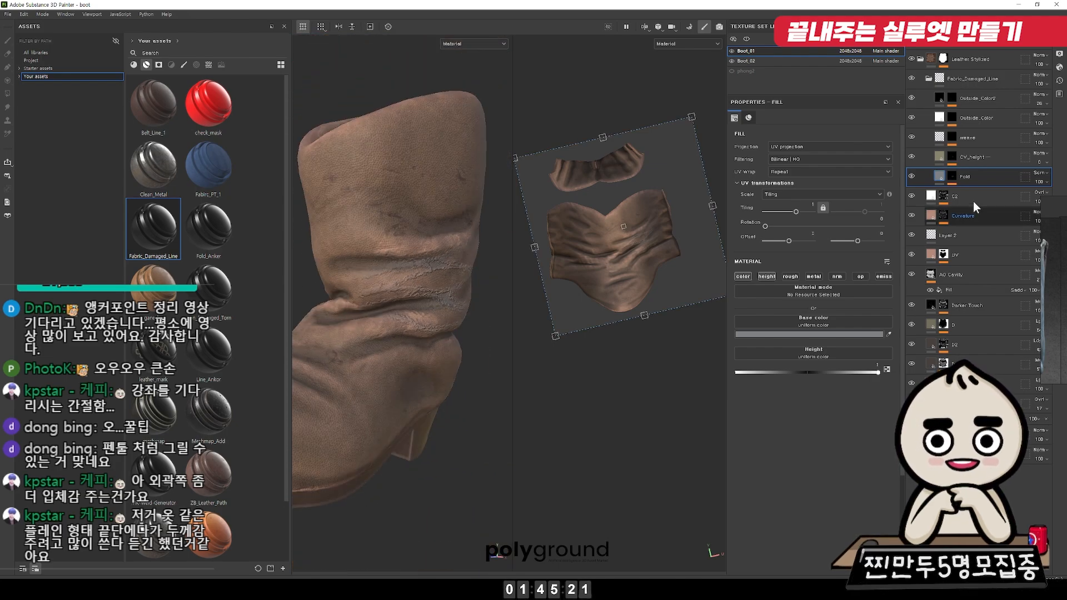
# Step: Enable and select the Fold mask's Fill that uses Lighten blending at 100 opacity, directly above the Blur
pyautogui.click(949, 175)
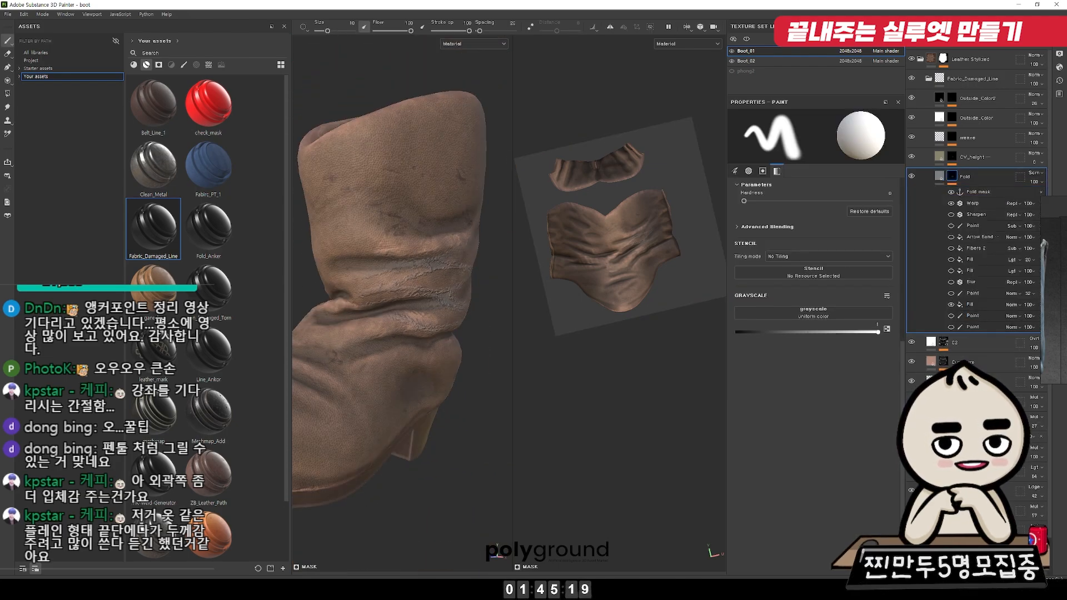
pyautogui.click(979, 271)
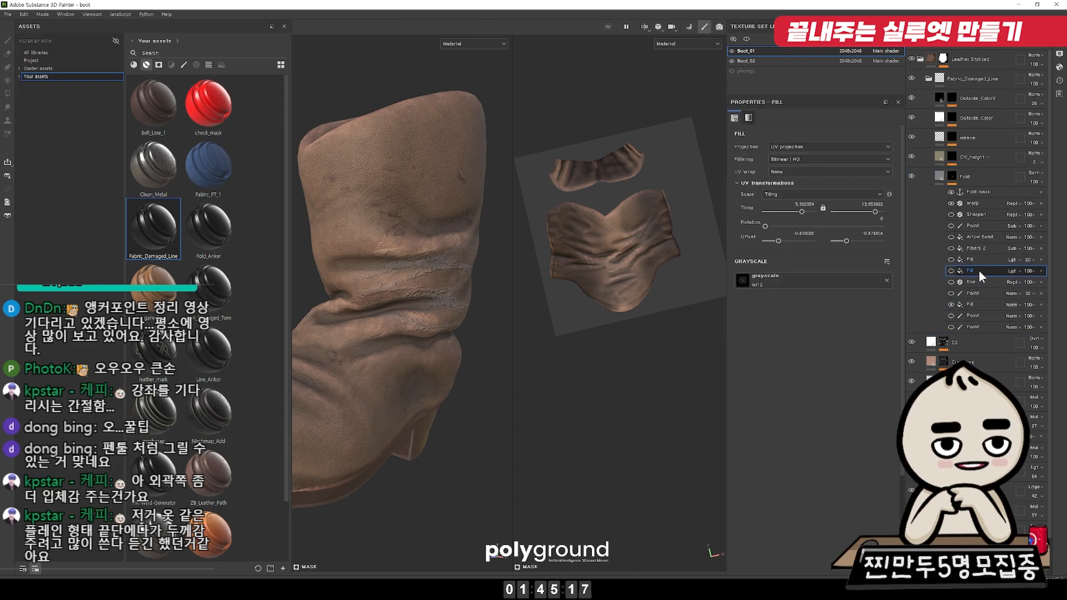
pyautogui.click(985, 259)
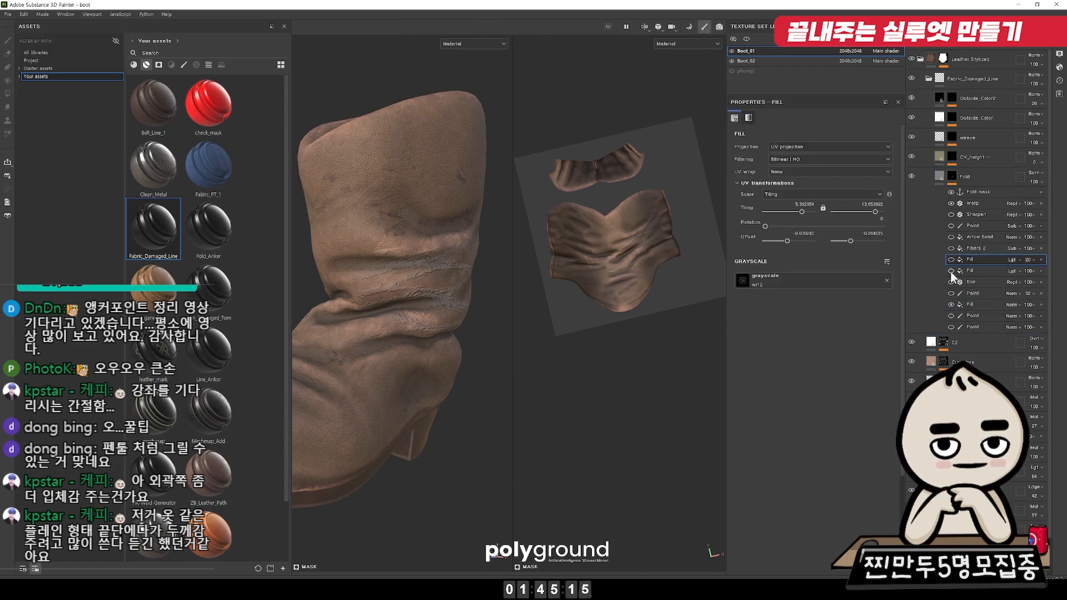
pyautogui.click(949, 272)
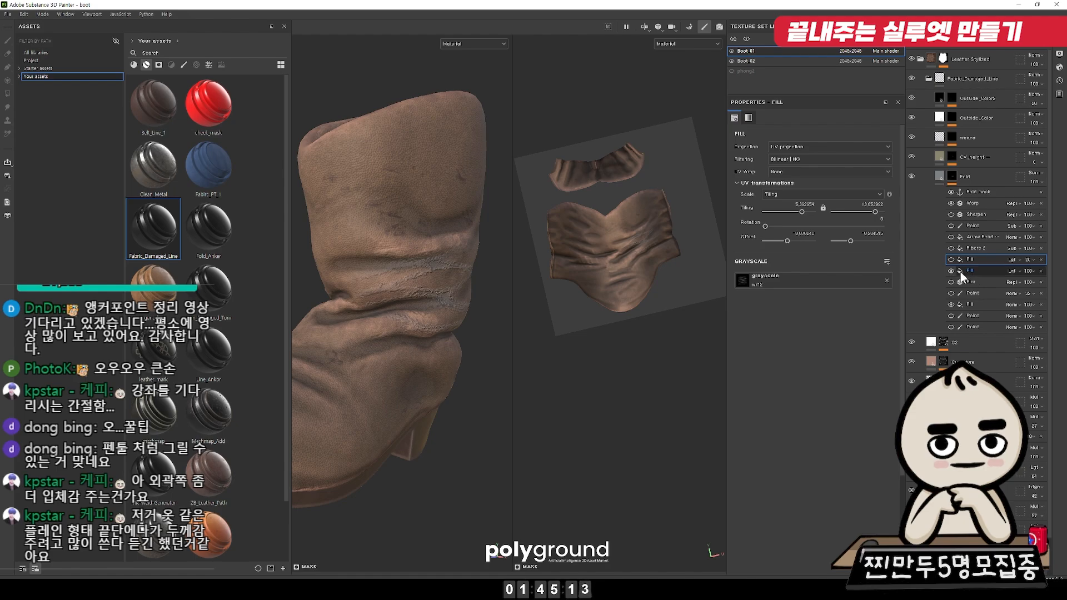
pyautogui.click(960, 271)
# Step: Move the second wrinkle Fill onto the middle of the shaft's UV island and enlarge it across the front
pyautogui.moveTo(624, 229); pyautogui.dragTo(631, 215)
pyautogui.keyDown('alt'); pyautogui.moveTo(311, 228); pyautogui.dragTo(348, 233); pyautogui.keyUp('alt')
pyautogui.keyDown('alt'); pyautogui.moveTo(348, 233); pyautogui.dragTo(476, 255, button='middle'); pyautogui.keyUp('alt')
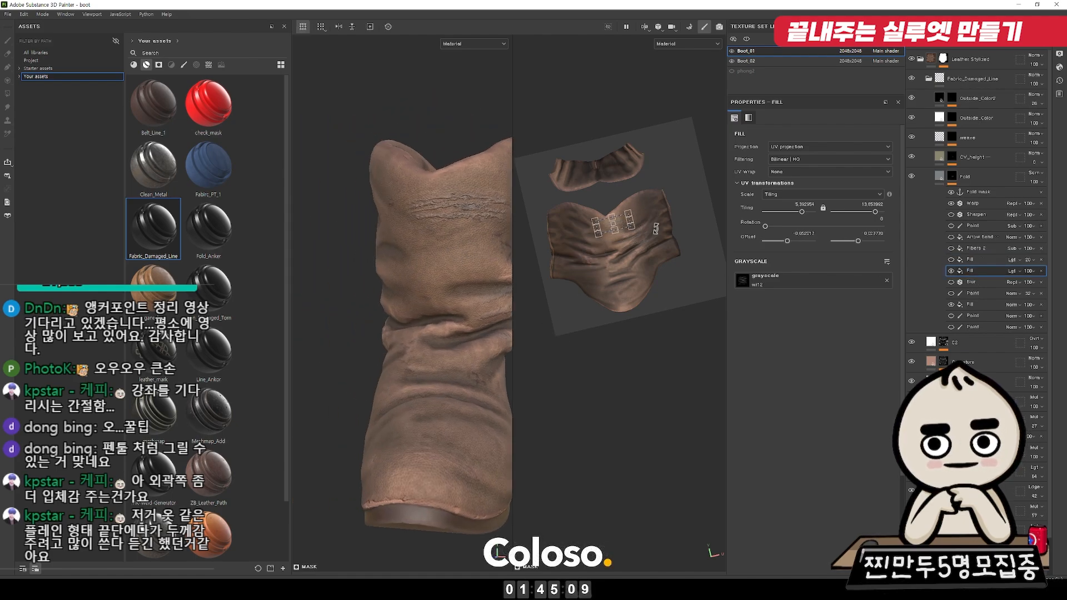
pyautogui.moveTo(611, 207); pyautogui.dragTo(638, 193)
pyautogui.moveTo(620, 249); pyautogui.dragTo(622, 250)
pyautogui.keyDown('alt'); pyautogui.moveTo(398, 266); pyautogui.dragTo(395, 274, button='right'); pyautogui.keyUp('alt')
pyautogui.keyDown('alt'); pyautogui.moveTo(395, 273); pyautogui.dragTo(526, 357); pyautogui.keyUp('alt')
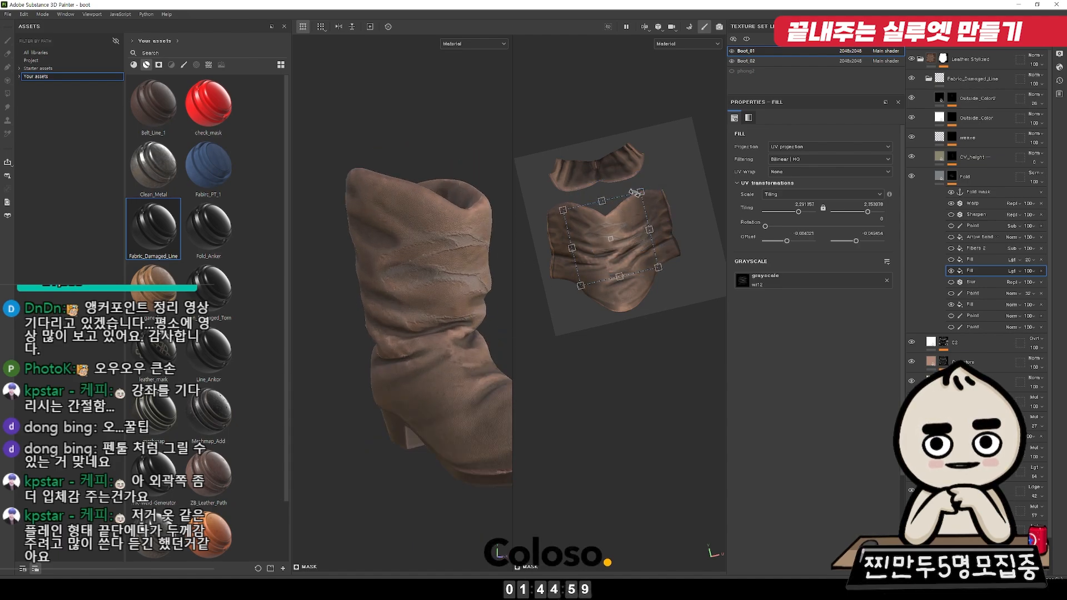
# Step: Shrink the second wrinkle Fill and reposition it across the folds on the front of the shaft
pyautogui.moveTo(641, 192); pyautogui.dragTo(635, 235)
pyautogui.keyDown('alt'); pyautogui.moveTo(483, 249); pyautogui.dragTo(440, 243); pyautogui.keyUp('alt')
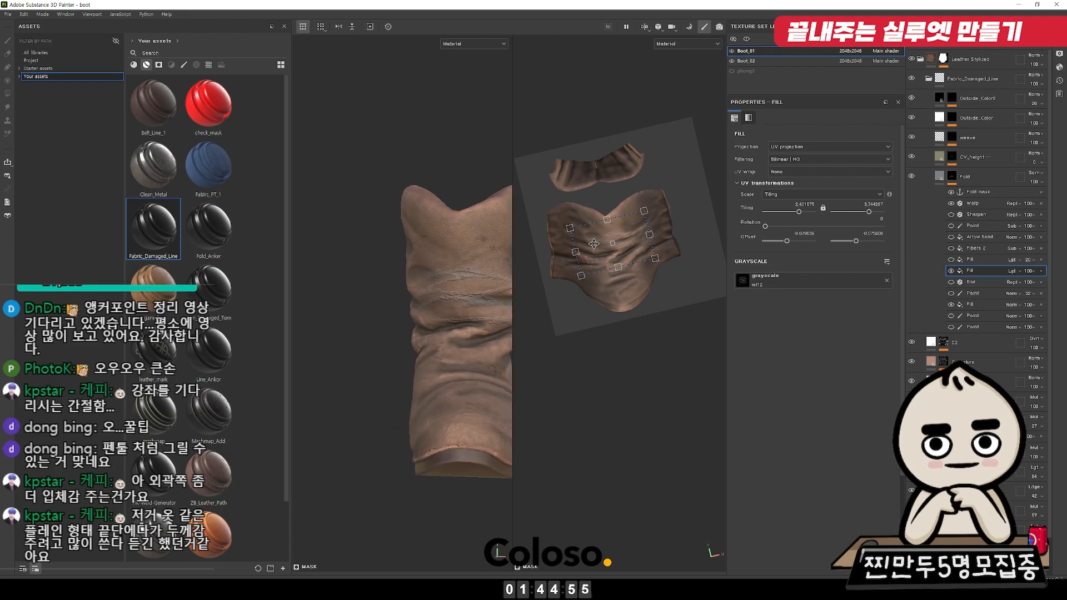
pyautogui.moveTo(615, 255); pyautogui.dragTo(629, 255)
pyautogui.keyDown('alt'); pyautogui.moveTo(524, 267); pyautogui.dragTo(486, 279); pyautogui.keyUp('alt')
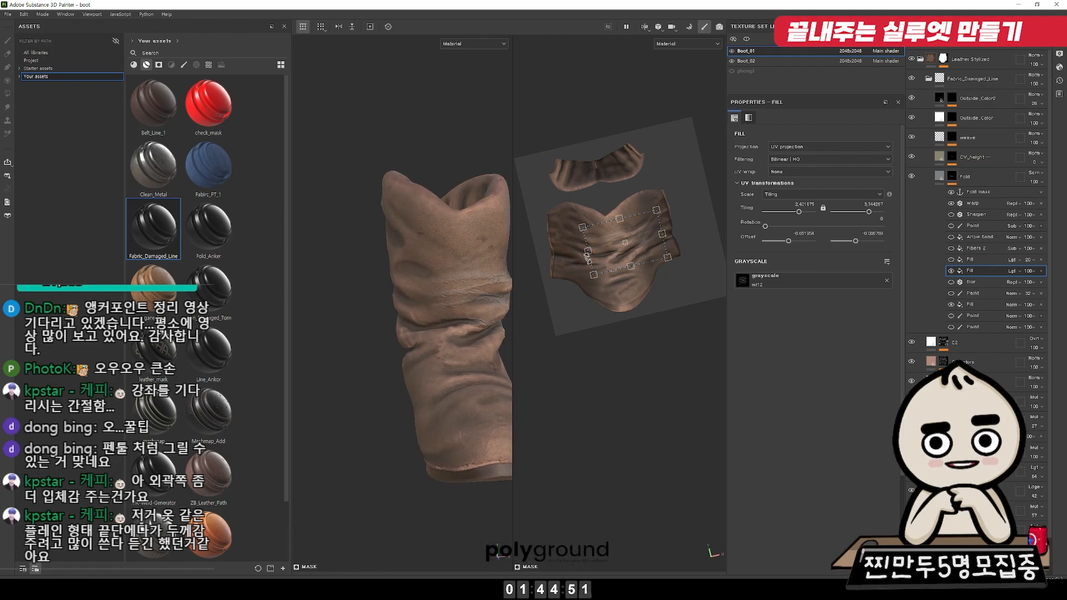
pyautogui.moveTo(587, 251); pyautogui.dragTo(610, 246)
pyautogui.keyDown('alt'); pyautogui.moveTo(444, 275); pyautogui.dragTo(405, 264, button='middle'); pyautogui.keyUp('alt')
pyautogui.keyDown('alt'); pyautogui.moveTo(631, 276); pyautogui.dragTo(679, 301, button='right'); pyautogui.keyUp('alt')
pyautogui.moveTo(656, 245); pyautogui.dragTo(621, 254)
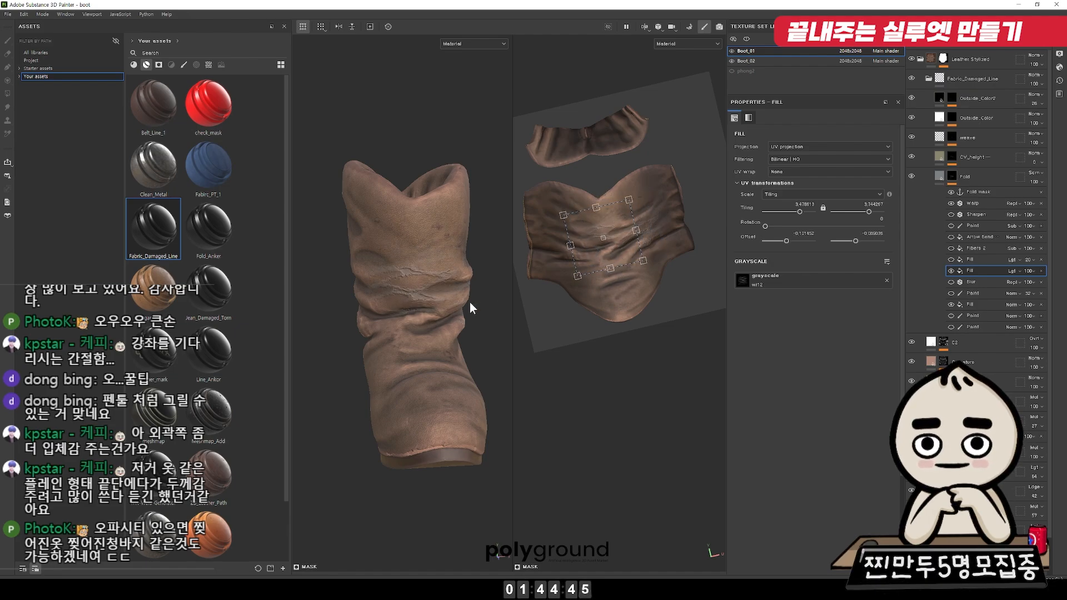
pyautogui.moveTo(451, 278)
pyautogui.keyDown('alt'); pyautogui.mouseDown()
pyautogui.moveTo(469, 278)
pyautogui.moveTo(383, 274)
pyautogui.moveTo(450, 275)
pyautogui.mouseUp(); pyautogui.keyUp('alt')
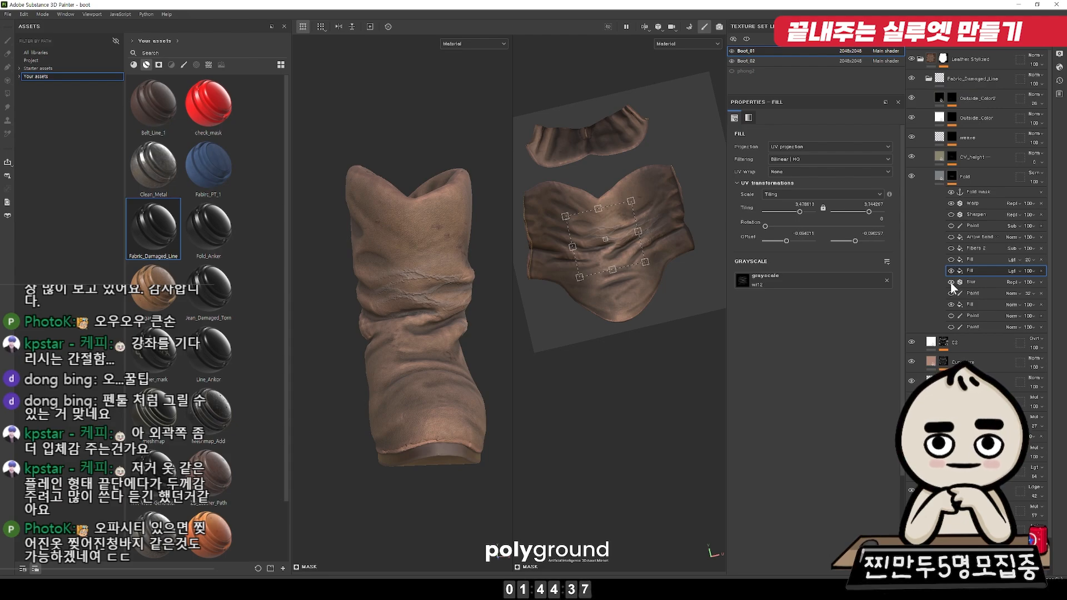
# Step: Move the Blur effect above the second wrinkle Fill and delete the three Paint effects in the lower Fold mask stack
pyautogui.moveTo(977, 282); pyautogui.dragTo(986, 266)
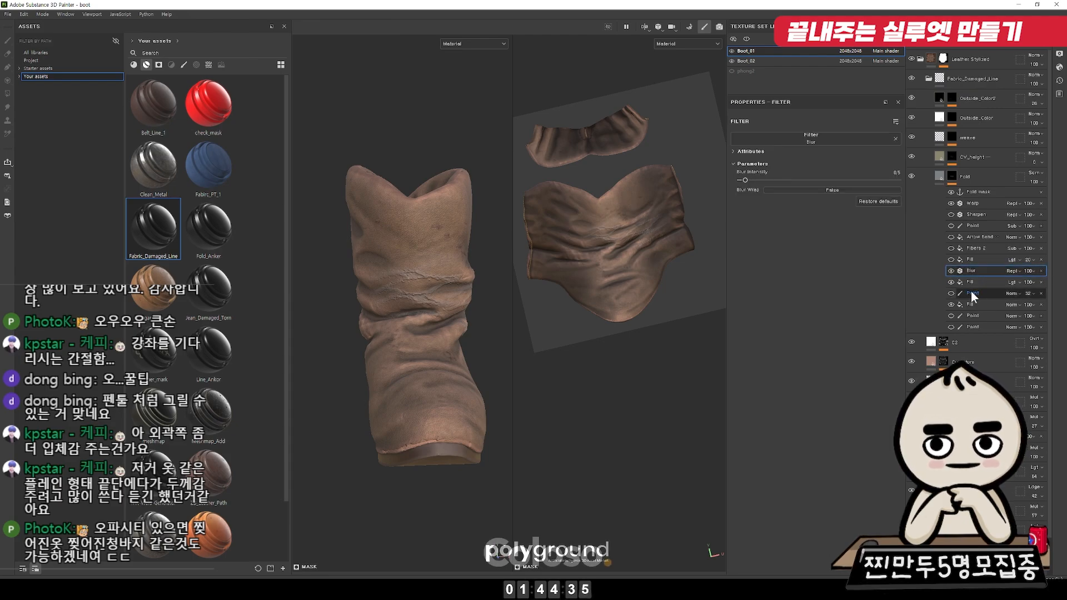
pyautogui.click(1040, 292)
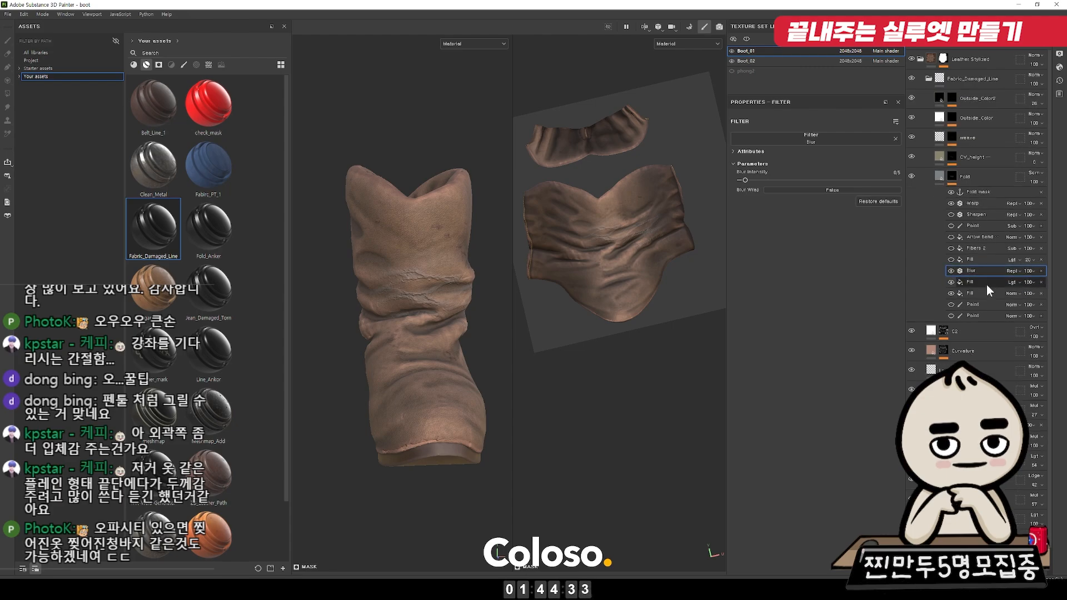
pyautogui.click(986, 283)
pyautogui.click(1038, 305)
pyautogui.click(1039, 305)
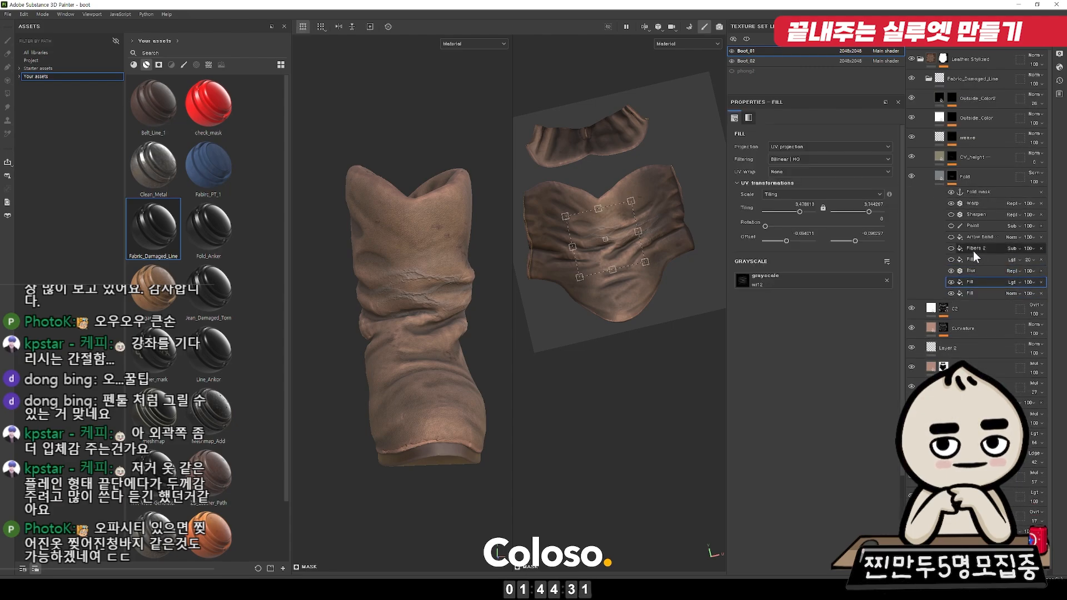
# Step: Hide the Fibers 2 effect and remove the band, Paint and Sharpen effects from the Fold layer's mask
pyautogui.click(984, 248)
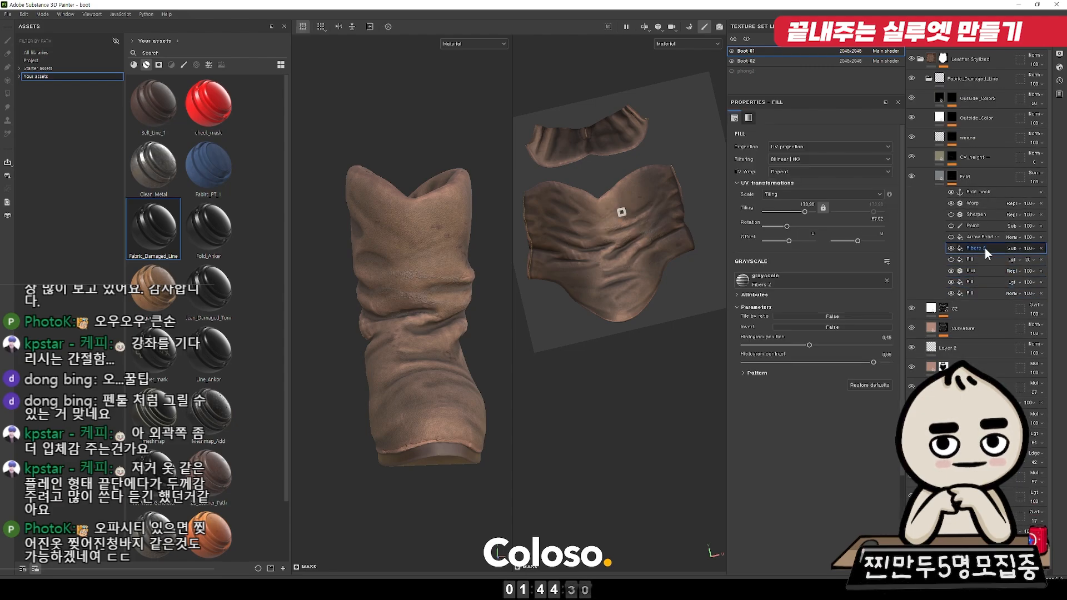
pyautogui.click(949, 248)
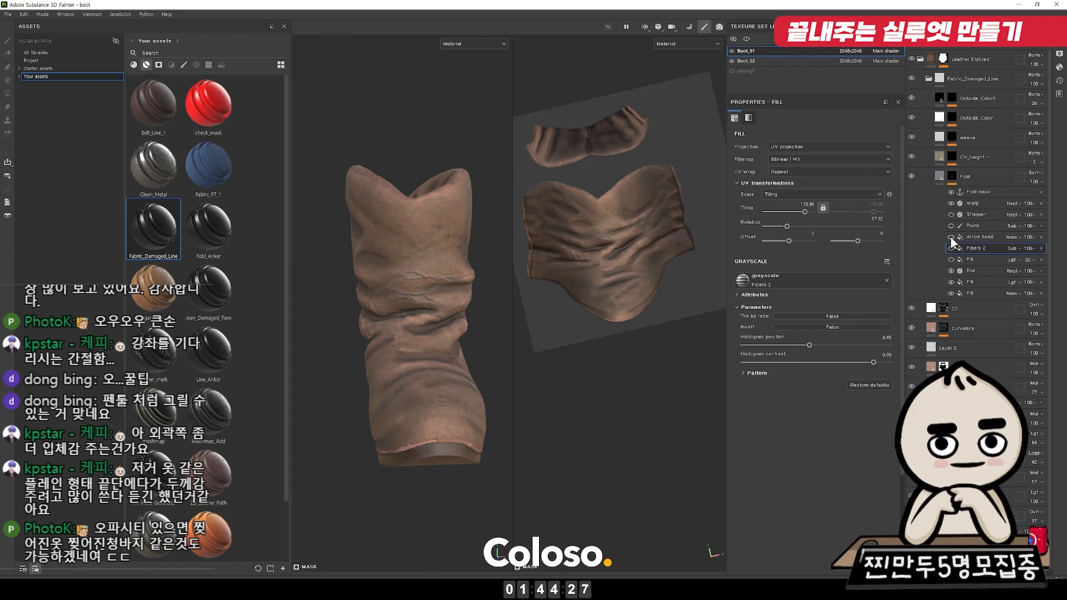
pyautogui.click(951, 236)
pyautogui.click(1041, 237)
pyautogui.click(1041, 225)
pyautogui.click(1041, 215)
# Step: Duplicate the wrinkle fill in the Fold mask and place the copy, slightly rotated, over the lower part of the main UV island
pyautogui.click(970, 248)
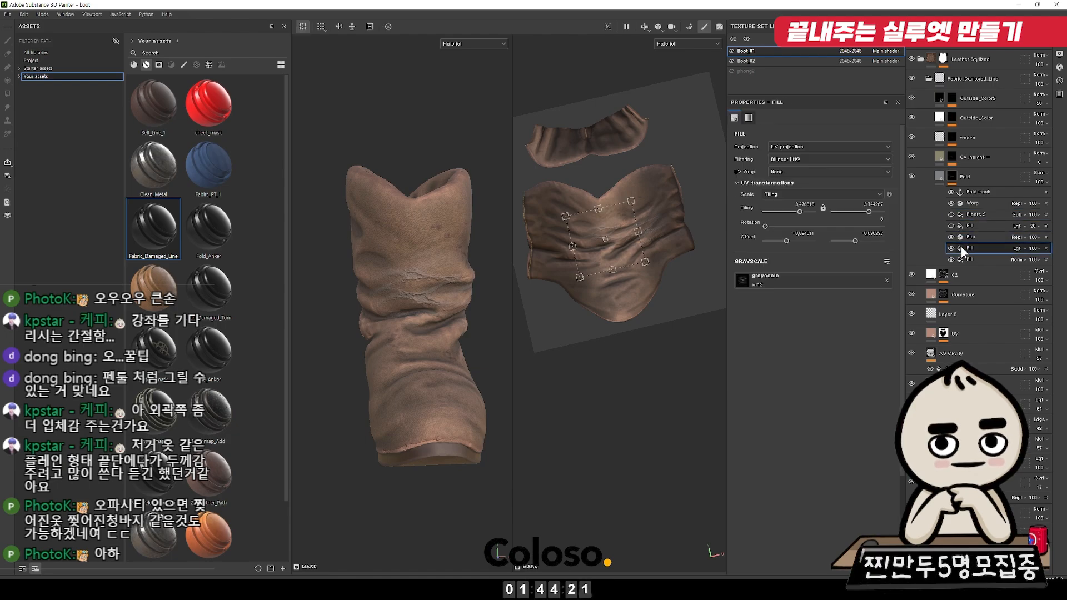
pyautogui.hotkey('ctrl', 'd')
pyautogui.moveTo(617, 267); pyautogui.dragTo(616, 321)
pyautogui.keyDown('alt'); pyautogui.moveTo(503, 311); pyautogui.dragTo(497, 405); pyautogui.keyUp('alt')
pyautogui.moveTo(629, 301)
pyautogui.mouseDown()
pyautogui.moveTo(625, 289)
pyautogui.moveTo(668, 267)
pyautogui.moveTo(623, 281)
pyautogui.moveTo(627, 290)
pyautogui.mouseUp()
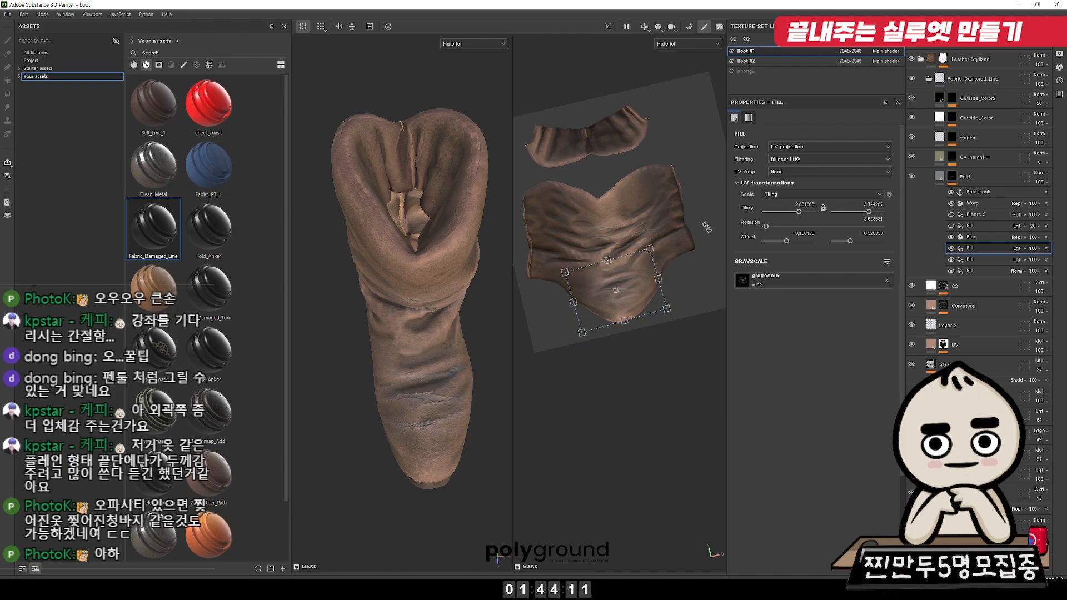
# Step: Duplicate the wrinkle fill again and place the copy over the right edge of the main UV island, beside the back seam
pyautogui.keyDown('alt'); pyautogui.moveTo(444, 312); pyautogui.dragTo(402, 211); pyautogui.keyUp('alt')
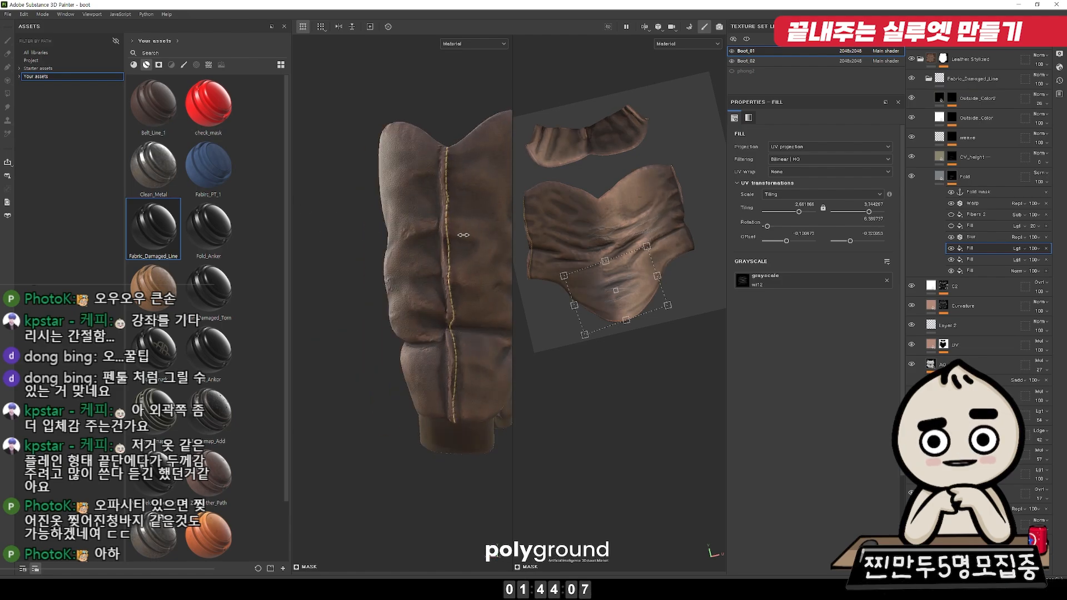
pyautogui.hotkey('ctrl', 'd')
pyautogui.moveTo(643, 286); pyautogui.dragTo(696, 203)
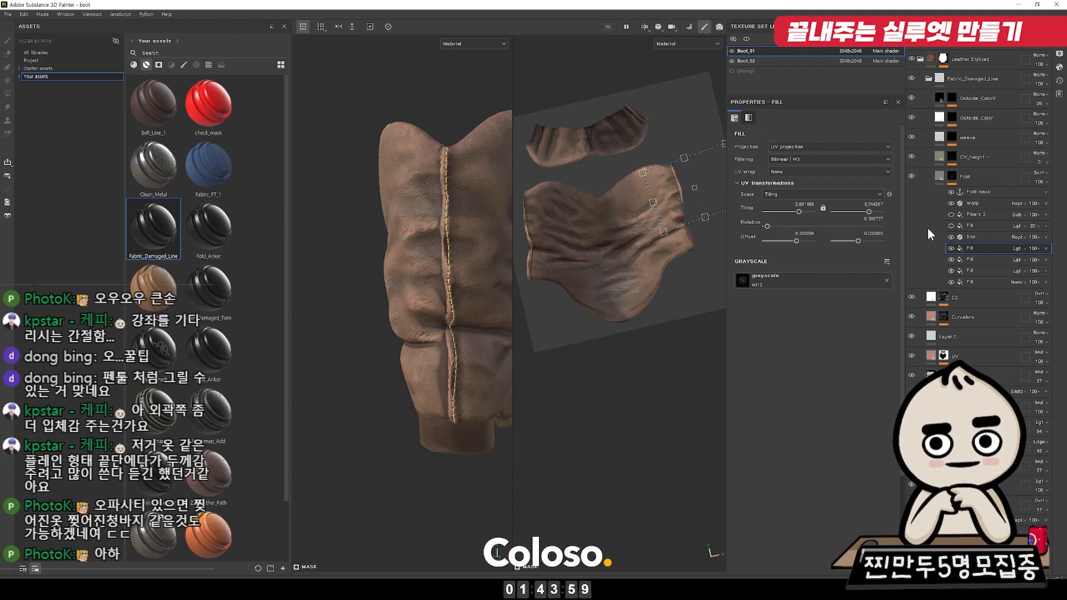
# Step: Duplicate the wrinkle fill once more, then rotate, scale and position the copy over the left edge of the main UV island
pyautogui.hotkey('ctrl', 'd')
pyautogui.moveTo(597, 234); pyautogui.dragTo(507, 238)
pyautogui.moveTo(588, 186); pyautogui.dragTo(605, 221)
pyautogui.moveTo(536, 243); pyautogui.dragTo(536, 254)
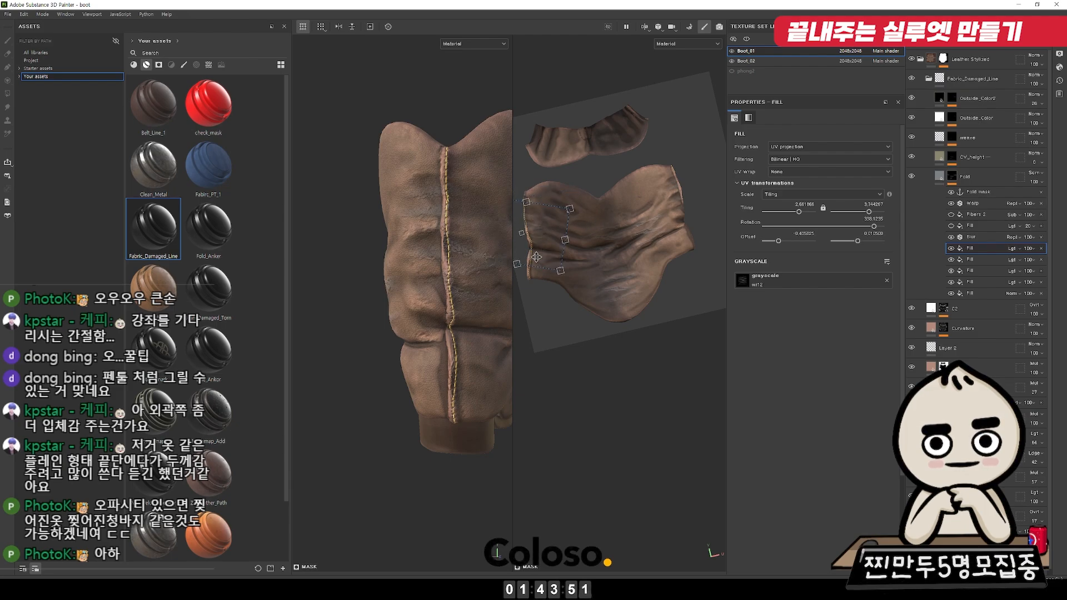
pyautogui.moveTo(588, 196); pyautogui.dragTo(600, 187)
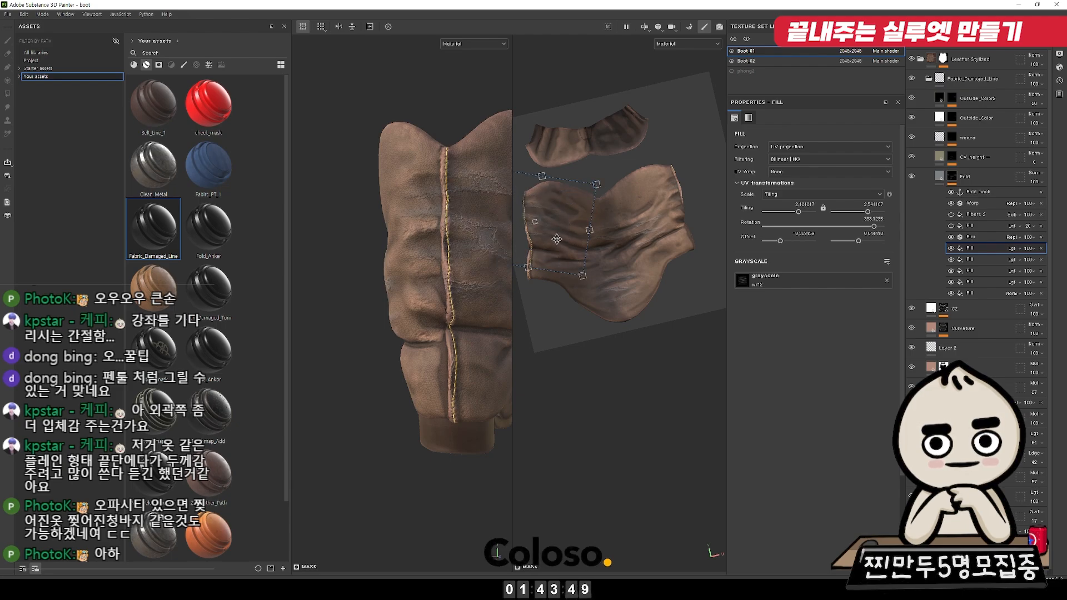
pyautogui.moveTo(556, 239); pyautogui.dragTo(559, 240)
pyautogui.keyDown('alt'); pyautogui.moveTo(435, 230); pyautogui.dragTo(459, 298); pyautogui.keyUp('alt')
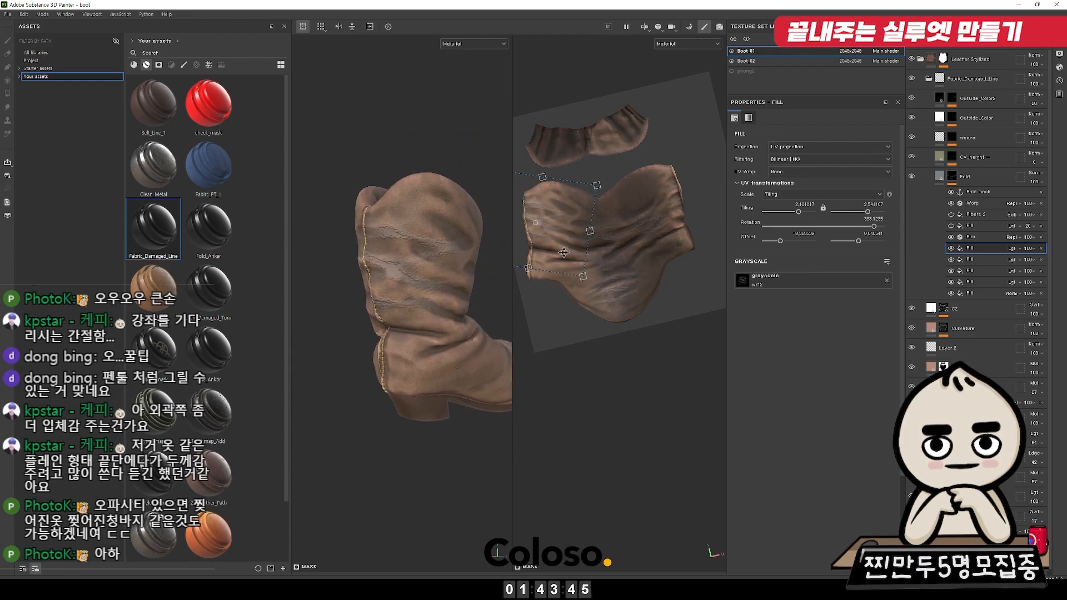
pyautogui.moveTo(562, 253); pyautogui.dragTo(571, 197)
# Step: Compare the boot with the Fold layer hidden and shown to examine its wrinkle detail
pyautogui.keyDown('alt'); pyautogui.moveTo(445, 250); pyautogui.dragTo(457, 360); pyautogui.keyUp('alt')
pyautogui.keyDown('shift'); pyautogui.moveTo(456, 359); pyautogui.dragTo(428, 363, button='right'); pyautogui.keyUp('shift')
pyautogui.keyDown('alt'); pyautogui.moveTo(442, 381); pyautogui.dragTo(406, 384); pyautogui.keyUp('alt')
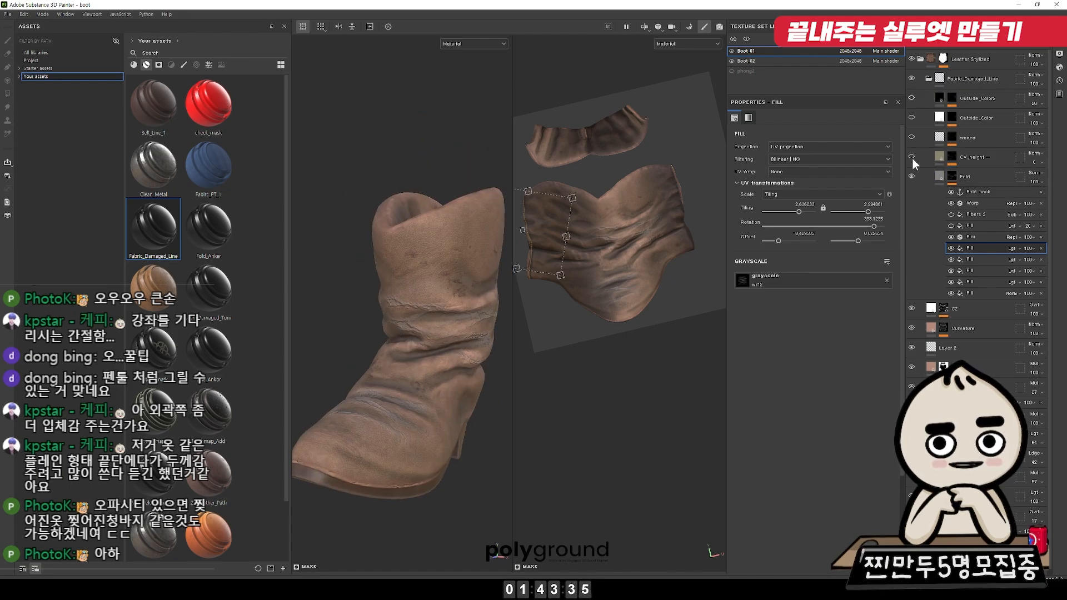
pyautogui.click(911, 176)
pyautogui.click(912, 175)
pyautogui.click(912, 176)
pyautogui.click(911, 176)
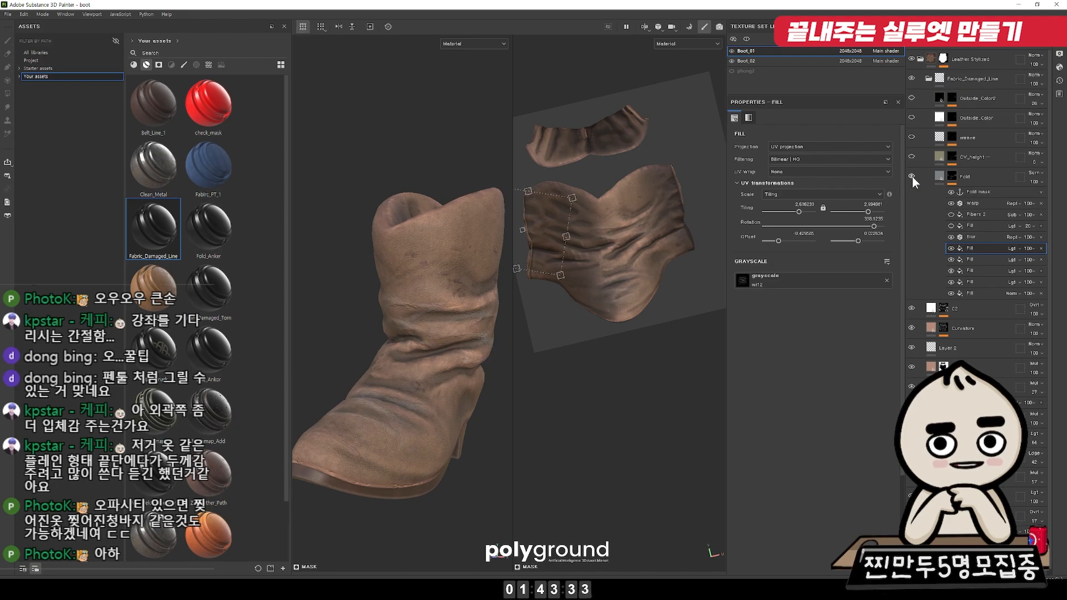
pyautogui.click(912, 176)
pyautogui.click(911, 175)
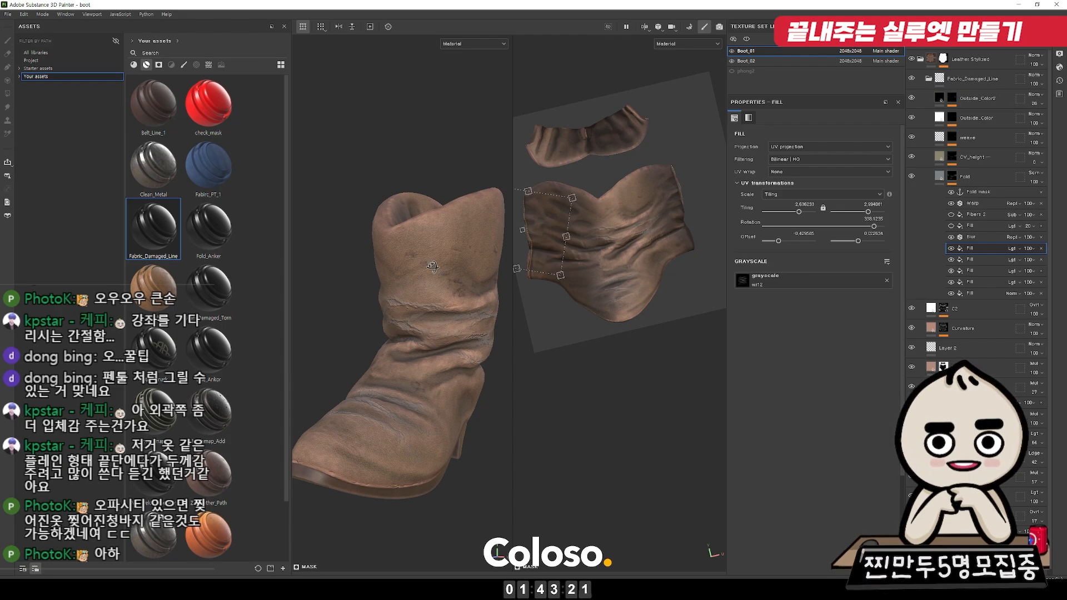
# Step: Switch to the 3D-only view of the boot and collapse the Fabric_Damaged_Line folder
pyautogui.press('F2')
pyautogui.keyDown('alt'); pyautogui.moveTo(469, 276); pyautogui.dragTo(461, 263); pyautogui.keyUp('alt')
pyautogui.keyDown('alt'); pyautogui.moveTo(461, 263); pyautogui.dragTo(517, 267, button='right'); pyautogui.keyUp('alt')
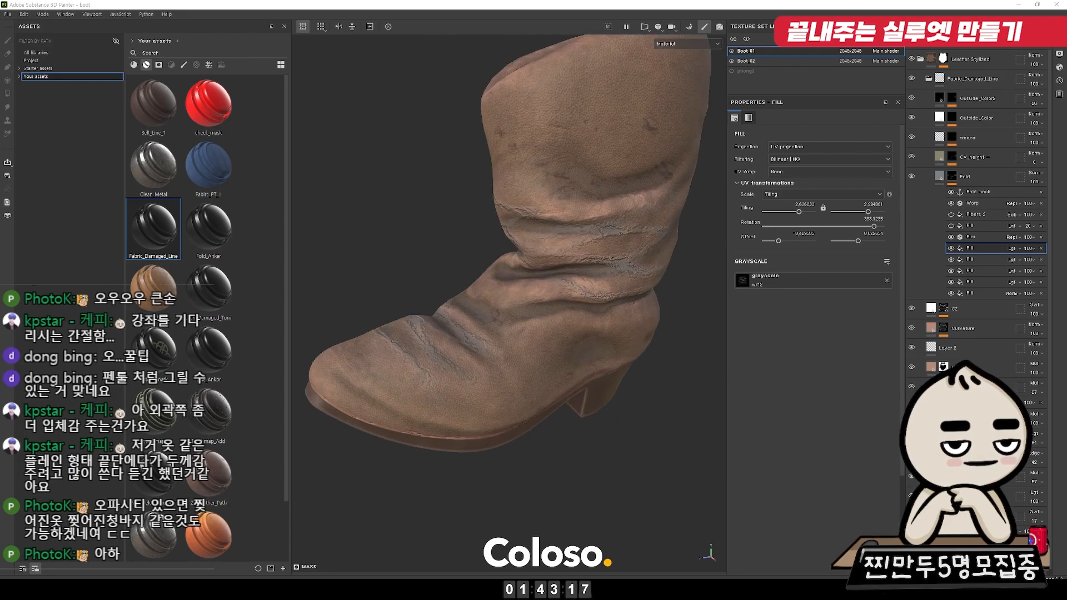
pyautogui.keyDown('alt'); pyautogui.moveTo(652, 258); pyautogui.dragTo(500, 227, button='right'); pyautogui.keyUp('alt')
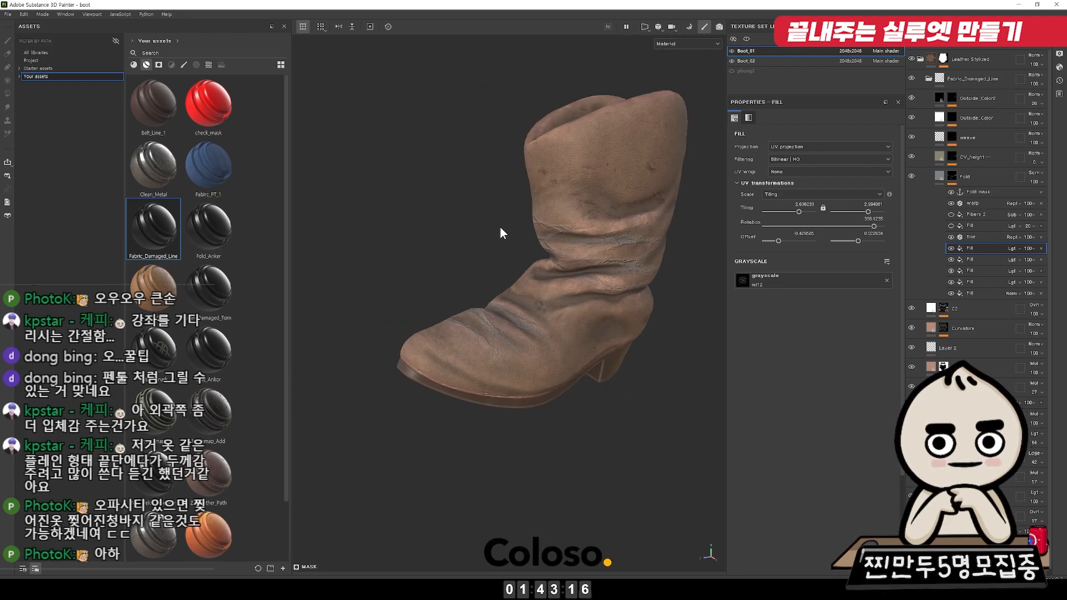
pyautogui.click(938, 176)
pyautogui.click(926, 79)
# Step: Duplicate the Base Color layer and set the copy's base color to a bright orange-red
pyautogui.keyDown('alt'); pyautogui.moveTo(671, 144); pyautogui.dragTo(681, 293); pyautogui.keyUp('alt')
pyautogui.click(911, 336)
pyautogui.click(911, 336)
pyautogui.click(946, 335)
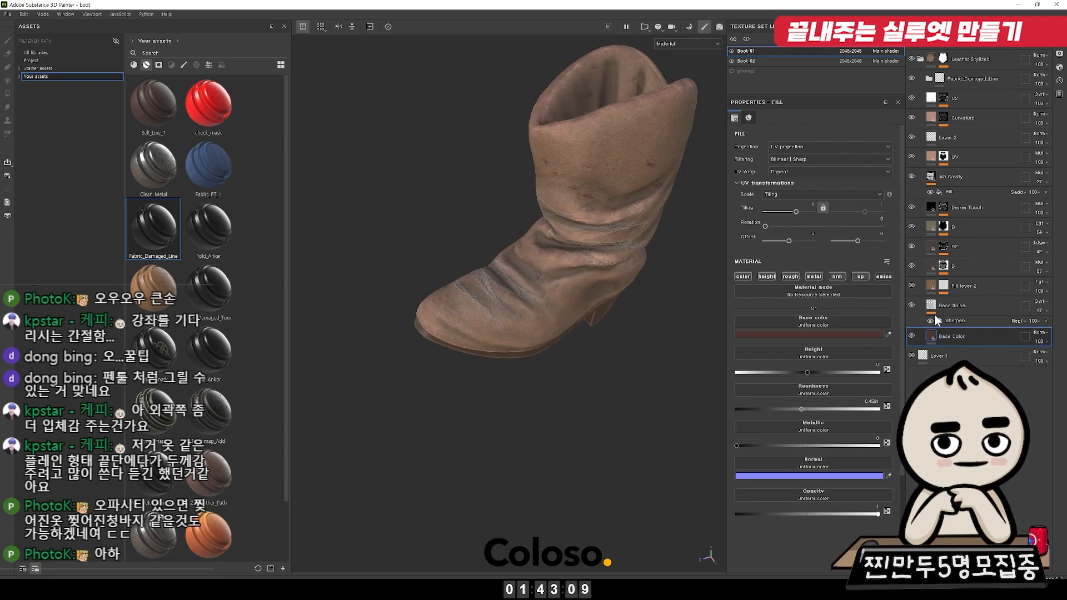
pyautogui.hotkey('ctrl', 'd')
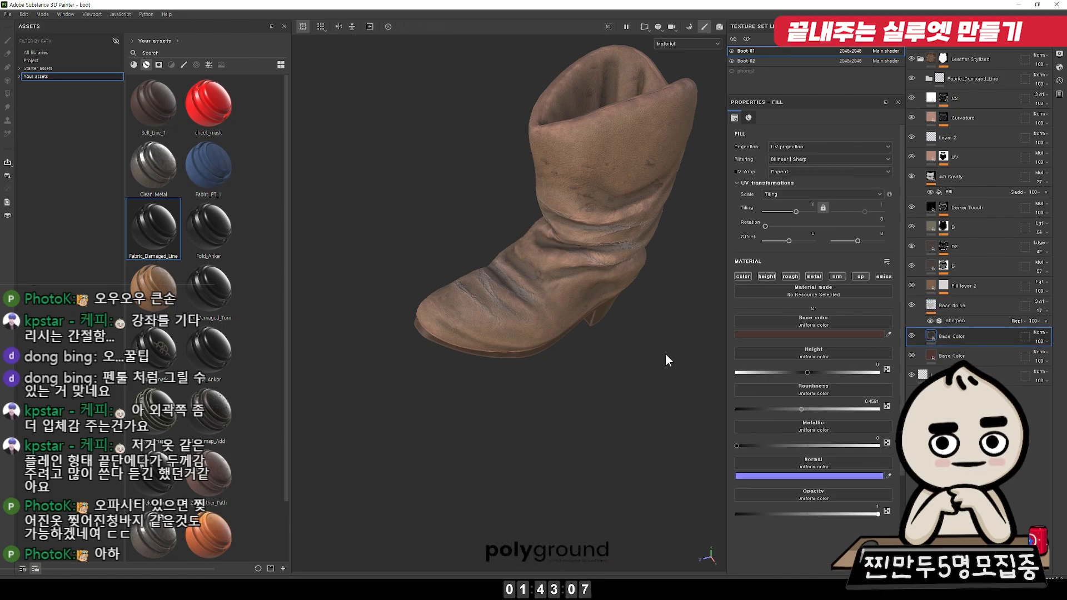
pyautogui.keyDown('alt'); pyautogui.moveTo(668, 352); pyautogui.dragTo(674, 312); pyautogui.keyUp('alt')
pyautogui.click(882, 335)
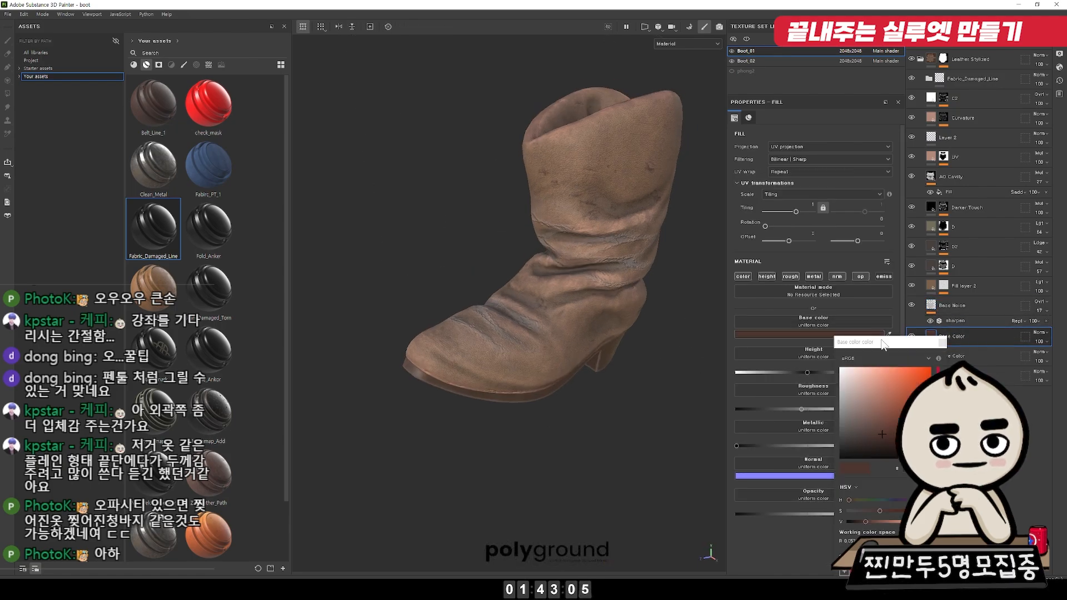
pyautogui.moveTo(949, 351); pyautogui.dragTo(952, 344)
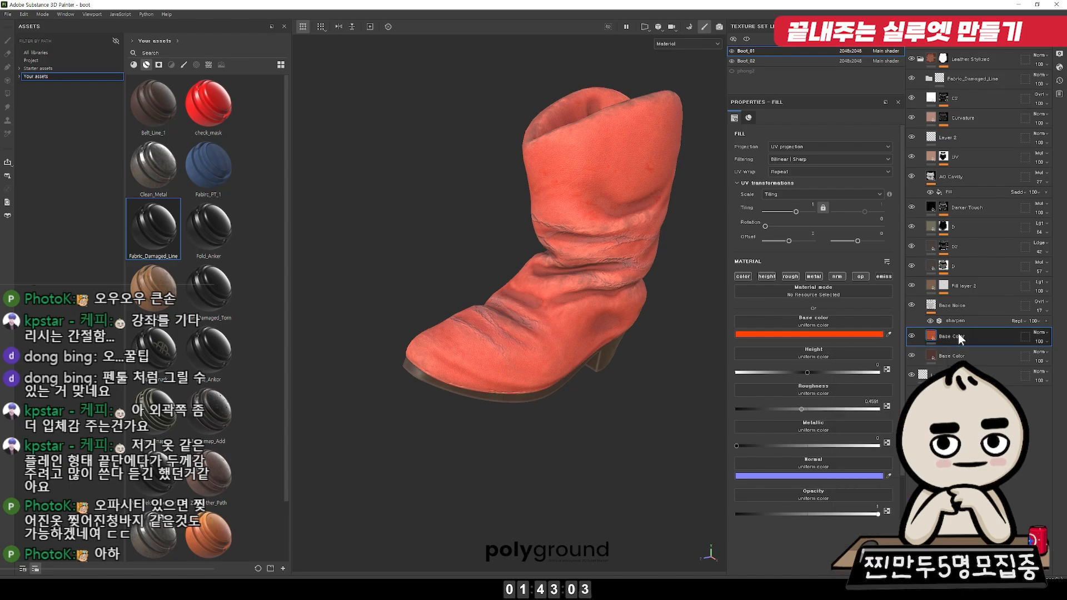
# Step: Add a black mask to the orange-red Base Color copy and search all asset libraries for "bitmap" grunge textures
pyautogui.rightClick(957, 335)
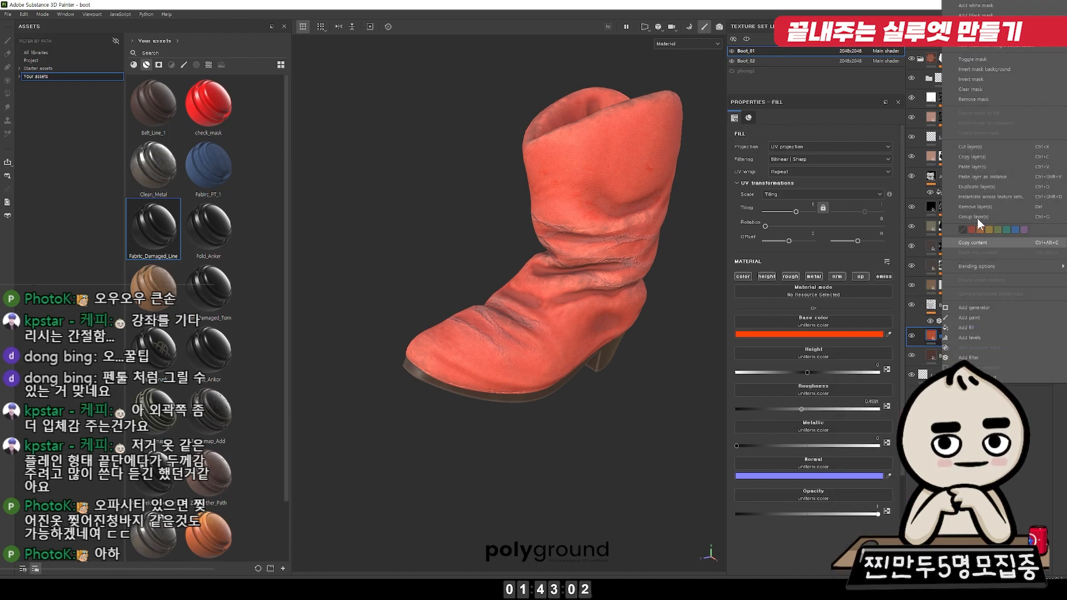
pyautogui.click(972, 15)
pyautogui.click(89, 52)
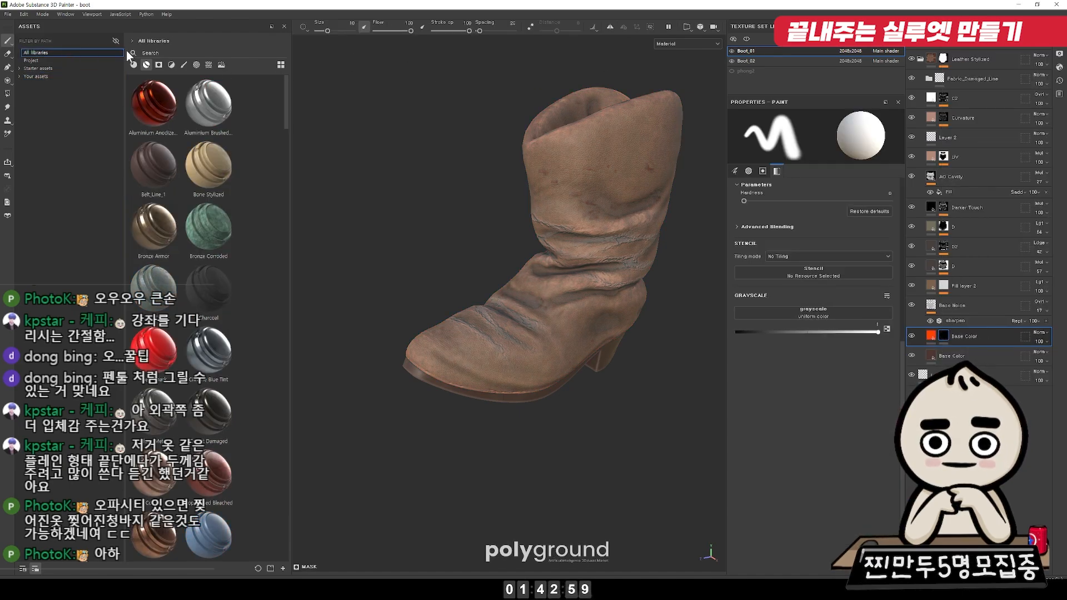
pyautogui.click(163, 53)
pyautogui.write('l')
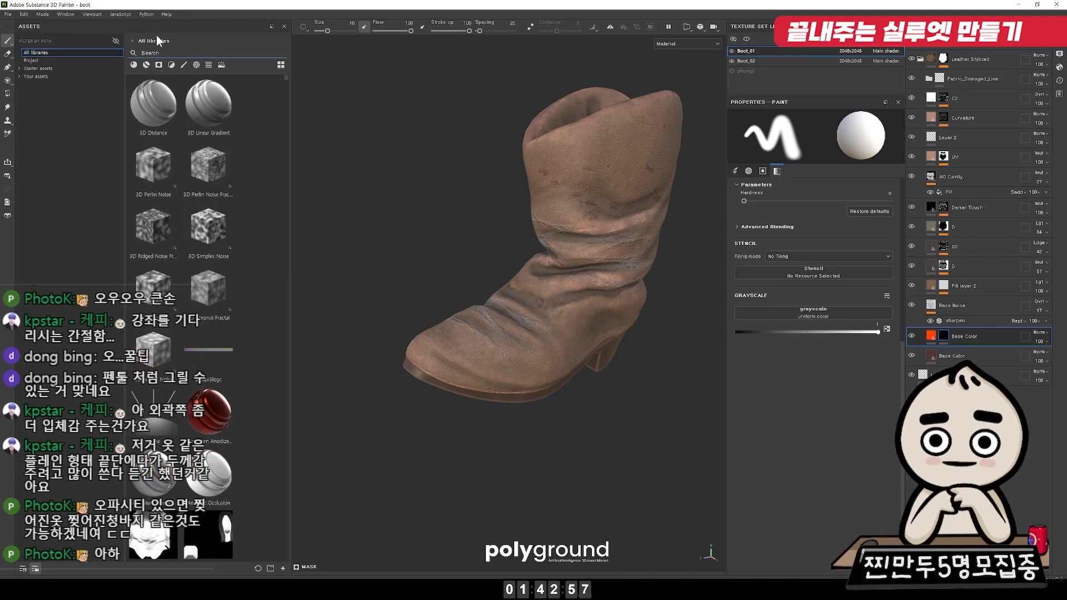
pyautogui.press('BackSpace')
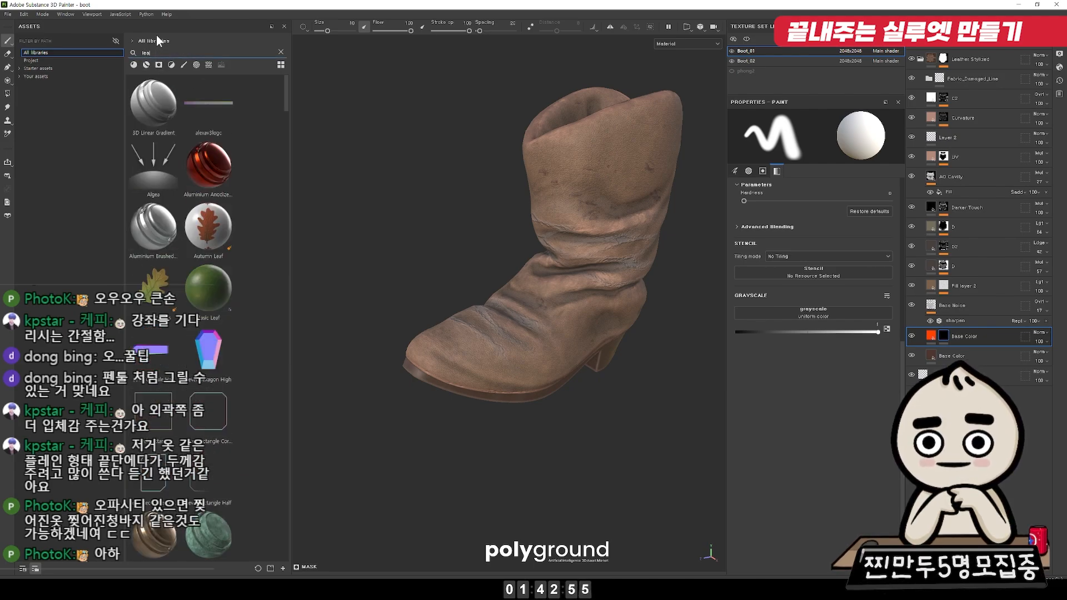
pyautogui.write('bitmap')
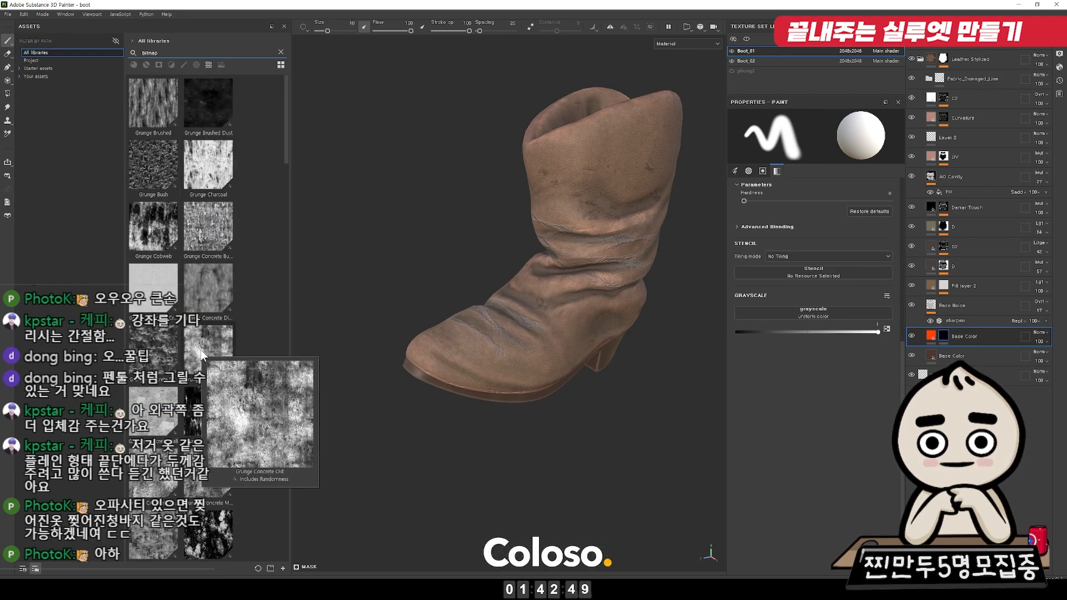
pyautogui.scroll(-3, 197, 399)
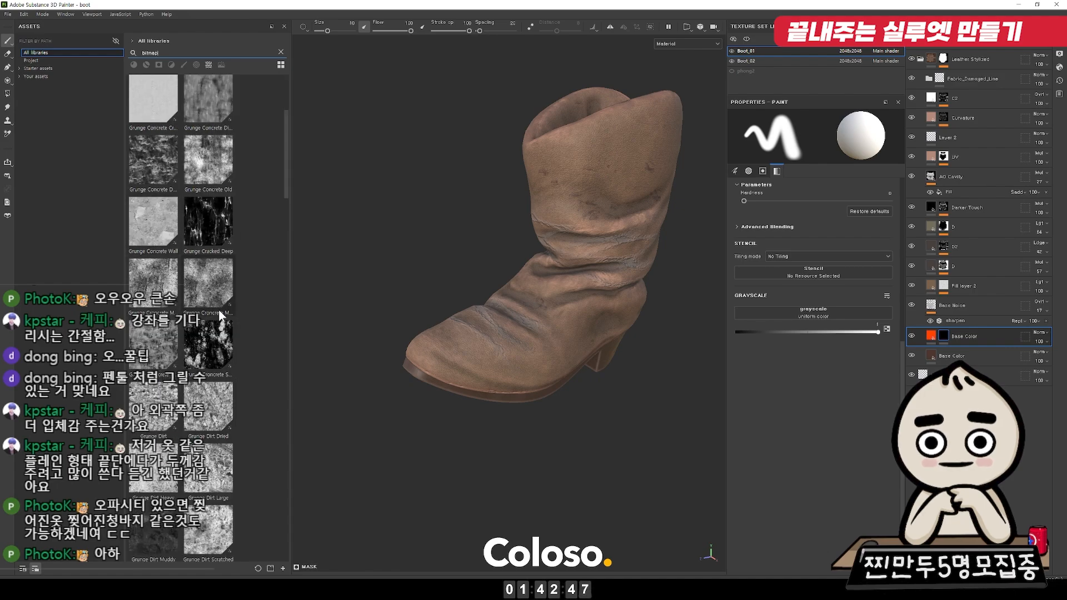
pyautogui.moveTo(210, 341); pyautogui.dragTo(899, 323)
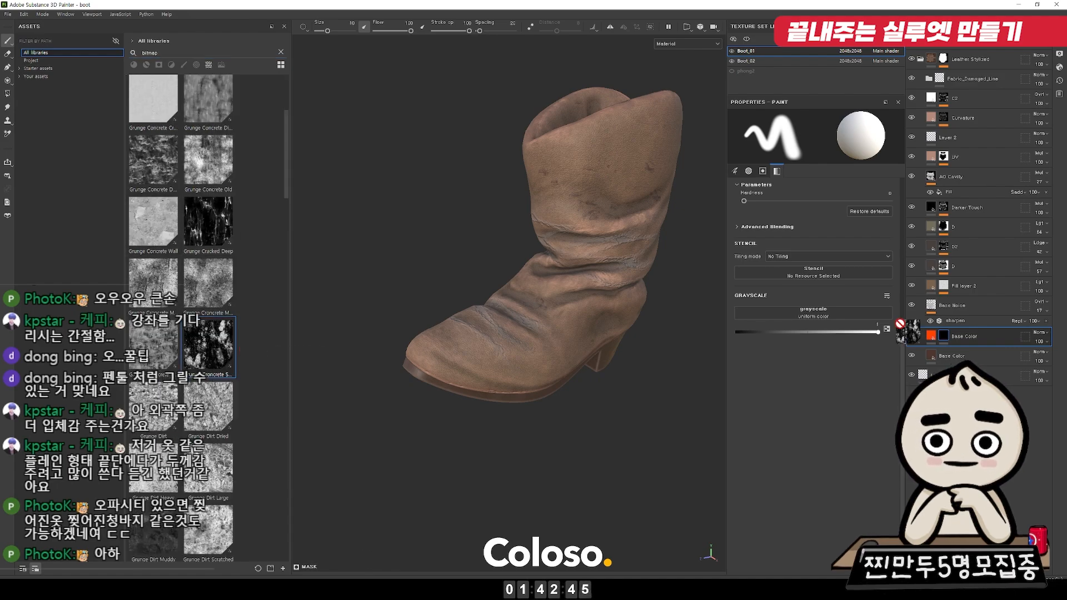
pyautogui.moveTo(567, 324); pyautogui.dragTo(564, 330)
pyautogui.keyDown('alt'); pyautogui.moveTo(564, 330); pyautogui.dragTo(543, 302, button='middle'); pyautogui.keyUp('alt')
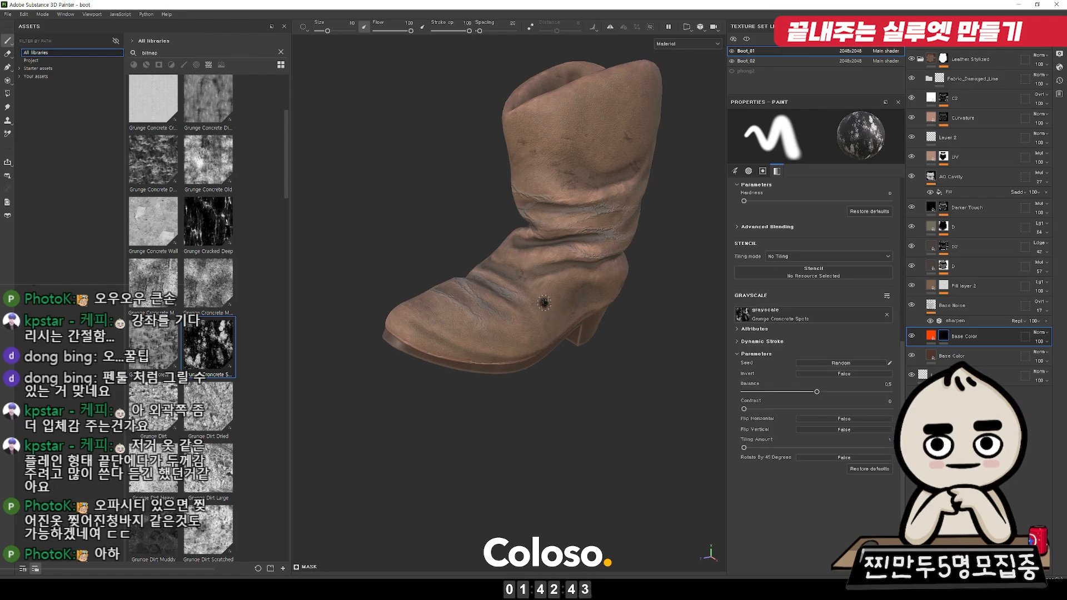
pyautogui.scroll(3, 543, 303)
pyautogui.press('Delete')
pyautogui.rightClick(943, 337)
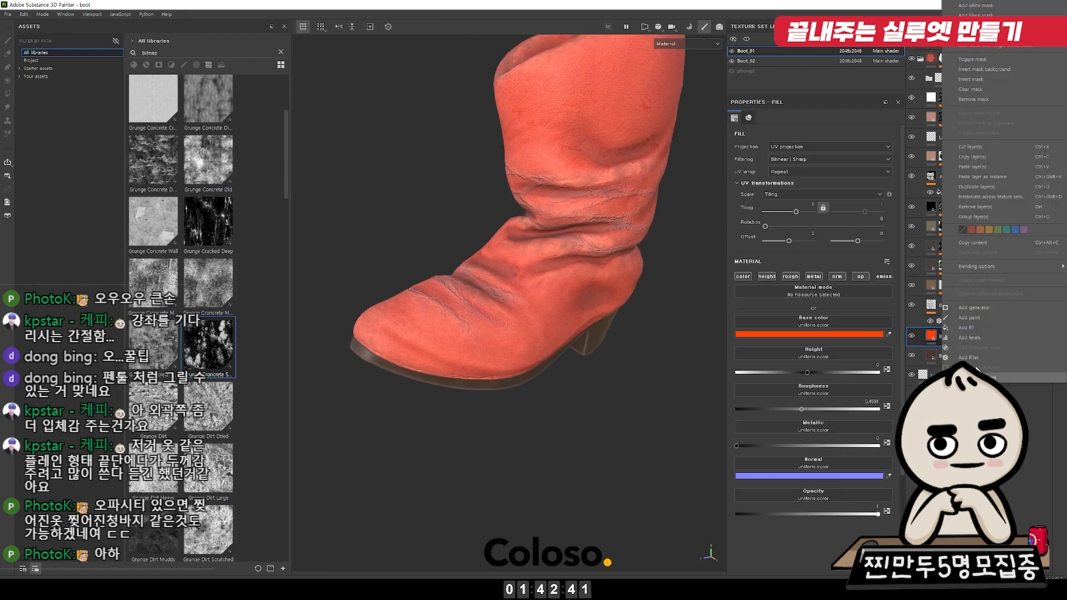
pyautogui.click(976, 328)
pyautogui.hotkey('ctrl', 'z')
# Step: Give the orange-red Base Color layer a black mask containing a fill that uses Grunge Concrete Spots
pyautogui.rightClick(977, 333)
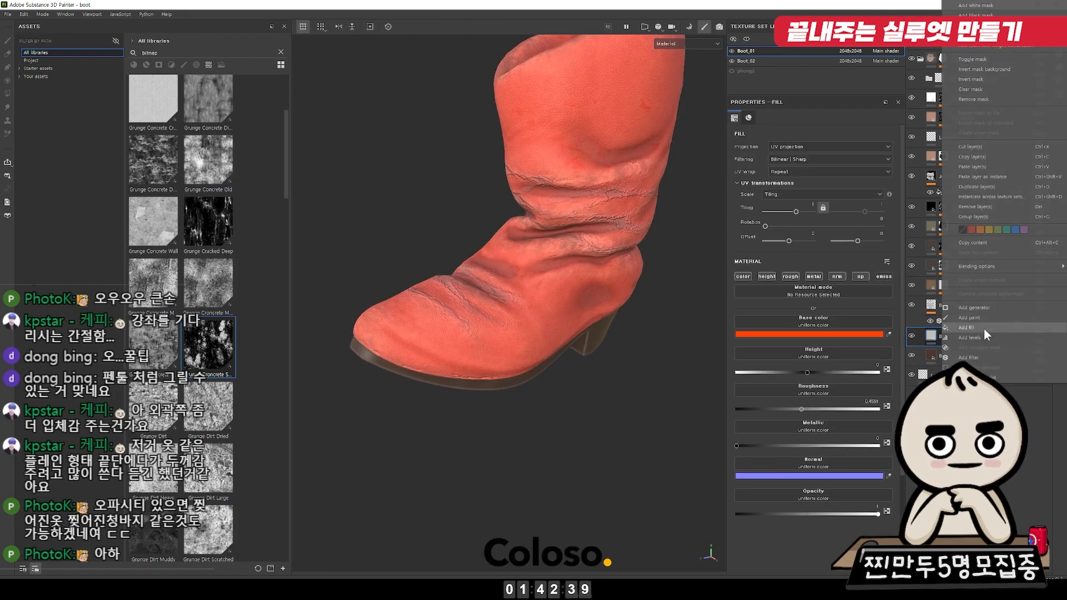
pyautogui.click(1004, 13)
pyautogui.rightClick(956, 326)
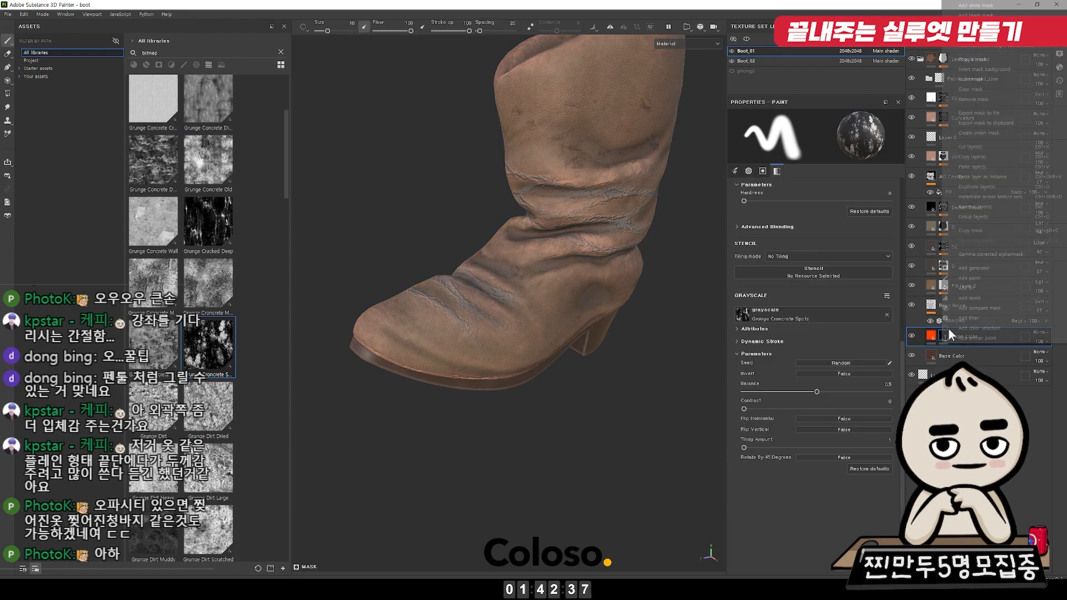
pyautogui.click(978, 295)
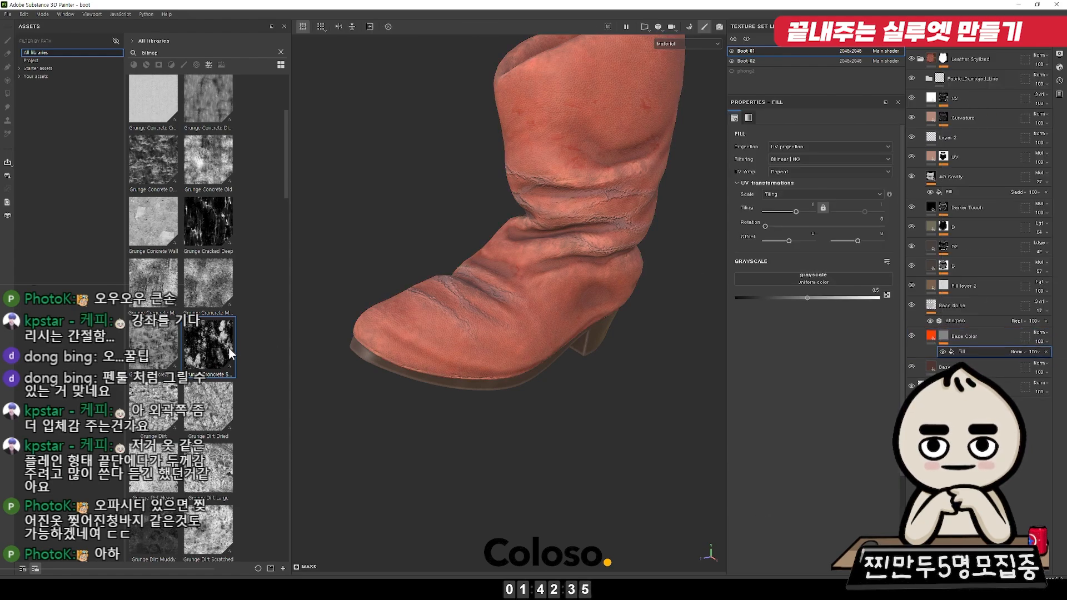
pyautogui.moveTo(842, 282); pyautogui.dragTo(835, 281)
# Step: Rotate and reposition the Grunge Concrete Spots fill over the UV layout to redistribute the orange-red spots on the boot
pyautogui.keyDown('alt'); pyautogui.moveTo(565, 295); pyautogui.dragTo(644, 328); pyautogui.keyUp('alt')
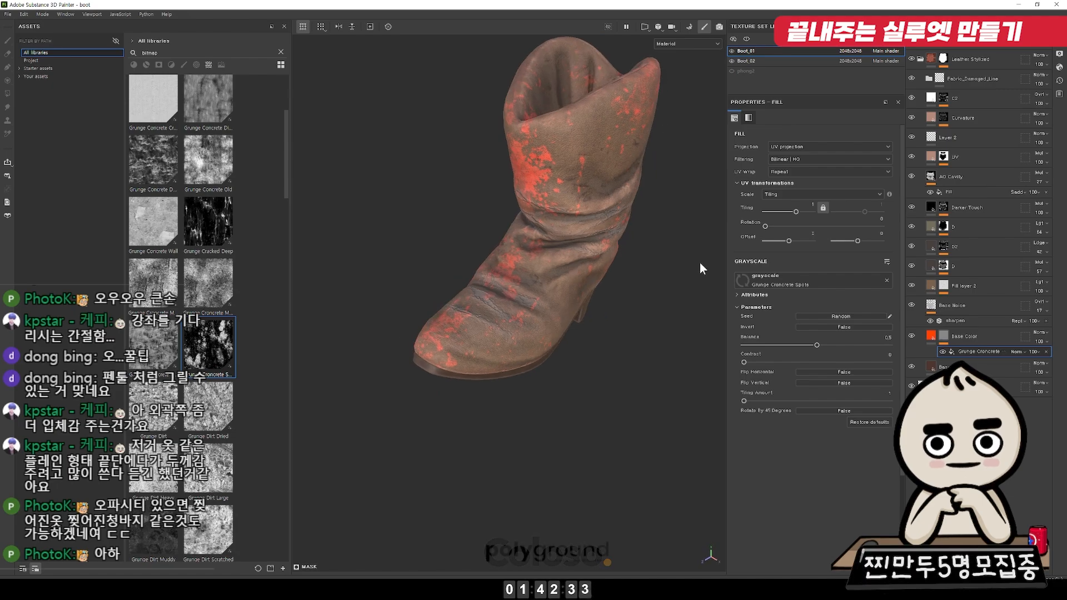
pyautogui.press('F1')
pyautogui.scroll(-2, 646, 232)
pyautogui.moveTo(693, 103); pyautogui.dragTo(530, 140)
pyautogui.moveTo(654, 274); pyautogui.dragTo(637, 320)
pyautogui.keyDown('alt'); pyautogui.moveTo(444, 338); pyautogui.dragTo(400, 245); pyautogui.keyUp('alt')
pyautogui.moveTo(668, 283); pyautogui.dragTo(658, 334)
pyautogui.keyDown('alt'); pyautogui.moveTo(400, 261); pyautogui.dragTo(472, 322); pyautogui.keyUp('alt')
pyautogui.moveTo(648, 306); pyautogui.dragTo(641, 313)
pyautogui.keyDown('alt'); pyautogui.moveTo(439, 272); pyautogui.dragTo(345, 208); pyautogui.keyUp('alt')
pyautogui.press('F2')
pyautogui.keyDown('alt'); pyautogui.moveTo(427, 195); pyautogui.dragTo(517, 225); pyautogui.keyUp('alt')
# Step: Randomize the Grunge Concrete Spots seed three times to vary the spot pattern
pyautogui.click(868, 314)
pyautogui.click(868, 314)
pyautogui.click(868, 314)
pyautogui.keyDown('alt'); pyautogui.moveTo(558, 269); pyautogui.dragTo(551, 299); pyautogui.keyUp('alt')
pyautogui.scroll(2, 551, 299)
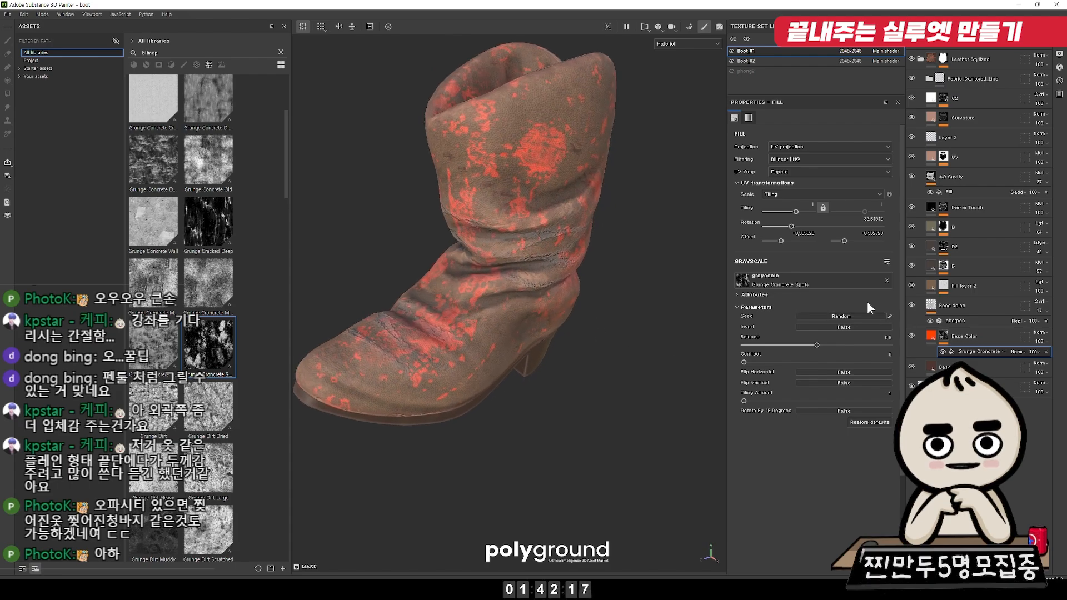
# Step: Set the grunge's Balance to 0.8 and randomize its seed again for a different spot layout
pyautogui.moveTo(809, 348); pyautogui.dragTo(750, 345)
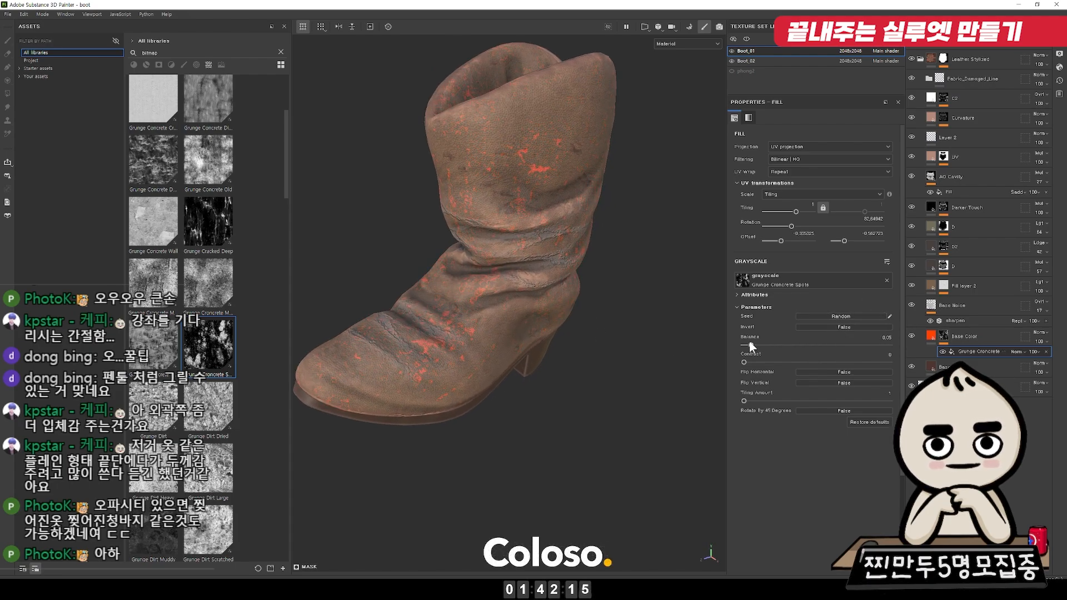
pyautogui.moveTo(832, 345); pyautogui.dragTo(860, 347)
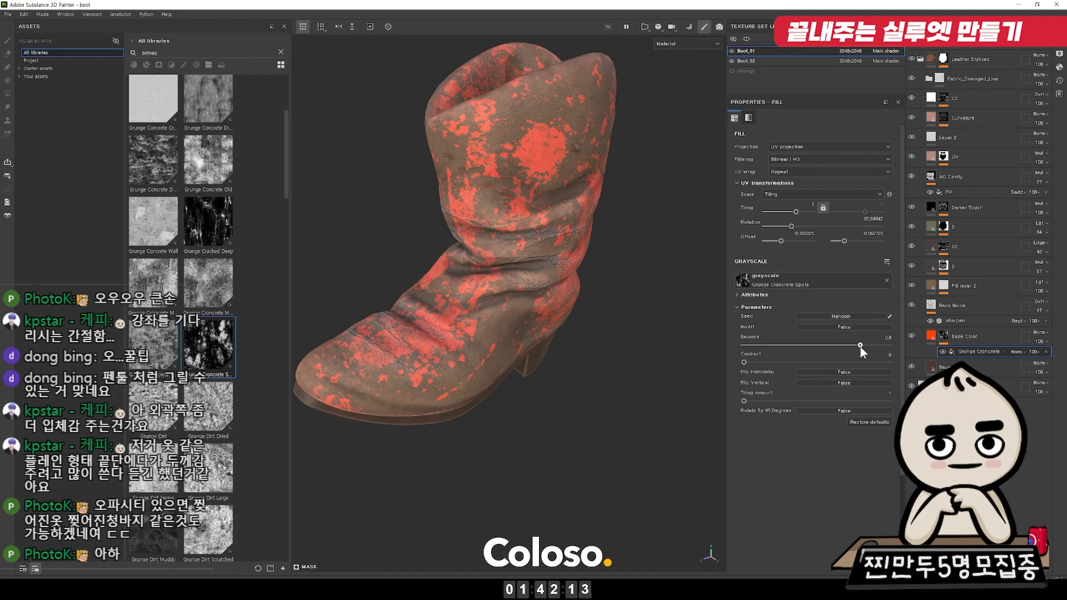
pyautogui.click(853, 317)
pyautogui.click(854, 317)
pyautogui.click(853, 318)
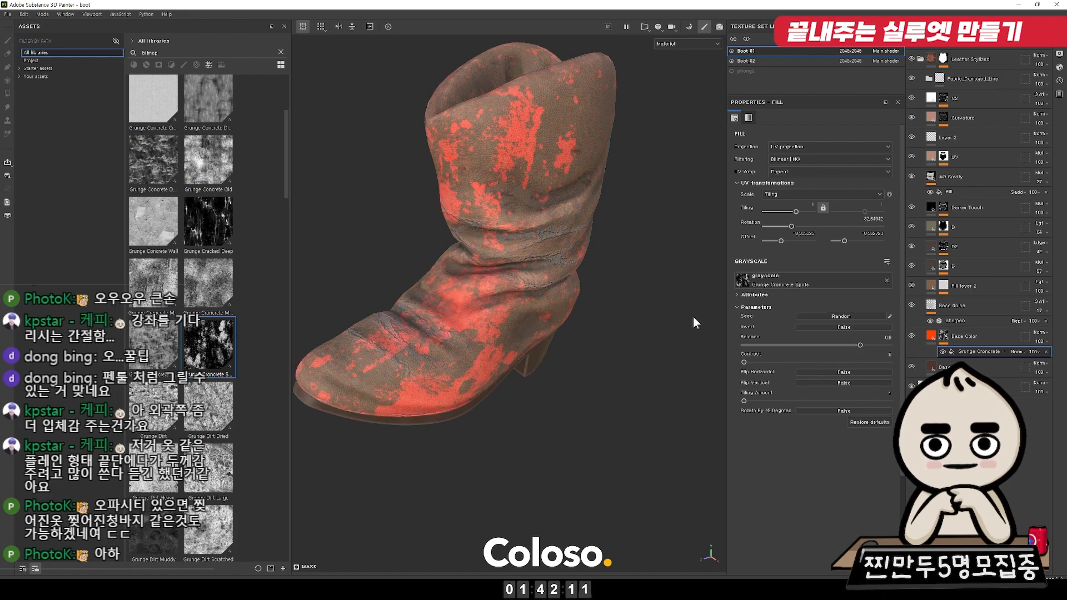
# Step: Try a smeared Grunge Fingerprints map in the Base Color mask, repositioning and rotating it over the UV layout
pyautogui.scroll(-10, 161, 406)
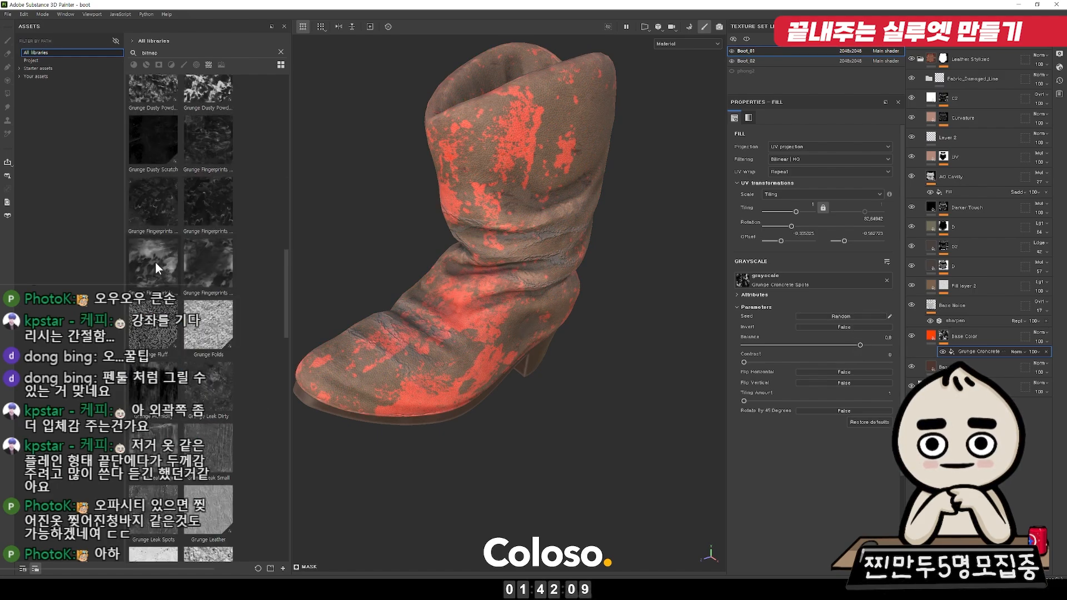
pyautogui.moveTo(157, 269)
pyautogui.mouseDown()
pyautogui.moveTo(833, 326)
pyautogui.moveTo(817, 280)
pyautogui.mouseUp()
pyautogui.keyDown('alt'); pyautogui.moveTo(593, 287); pyautogui.dragTo(586, 280); pyautogui.keyUp('alt')
pyautogui.press('F1')
pyautogui.moveTo(649, 272)
pyautogui.mouseDown()
pyautogui.moveTo(658, 284)
pyautogui.moveTo(652, 273)
pyautogui.mouseUp()
pyautogui.keyDown('alt'); pyautogui.moveTo(367, 273); pyautogui.dragTo(397, 268); pyautogui.keyUp('alt')
pyautogui.scroll(-2, 408, 271)
pyautogui.moveTo(697, 231); pyautogui.dragTo(711, 363)
# Step: Swap the mask's grunge for Grunge Fingerprints Dusty, raise its Balance to about 0.83 and transform it over the UV layout
pyautogui.moveTo(152, 203); pyautogui.dragTo(817, 284)
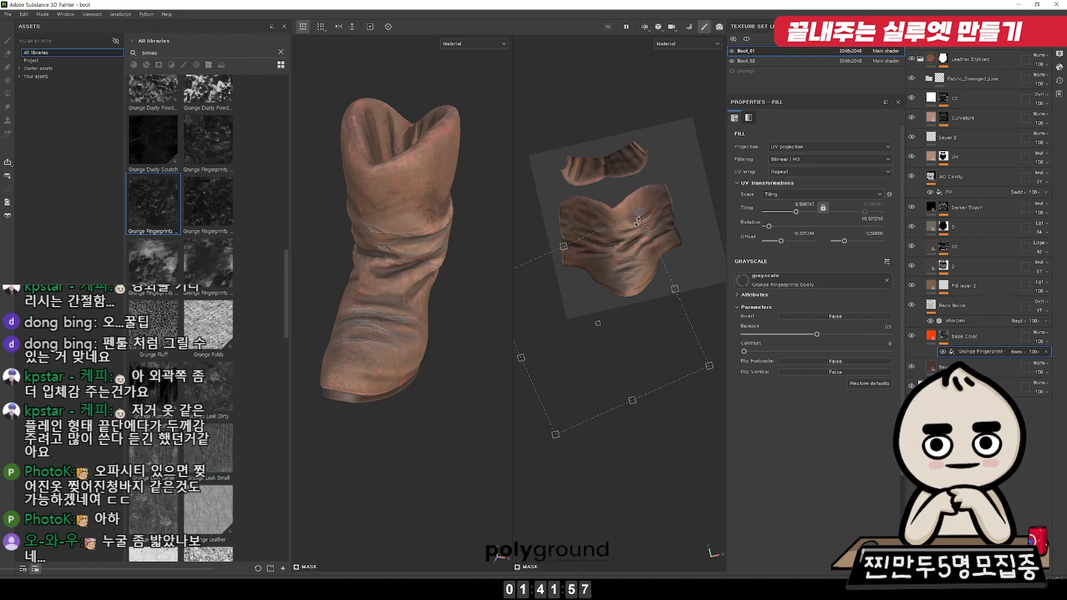
pyautogui.moveTo(879, 334); pyautogui.dragTo(861, 334)
pyautogui.moveTo(688, 198); pyautogui.dragTo(645, 249)
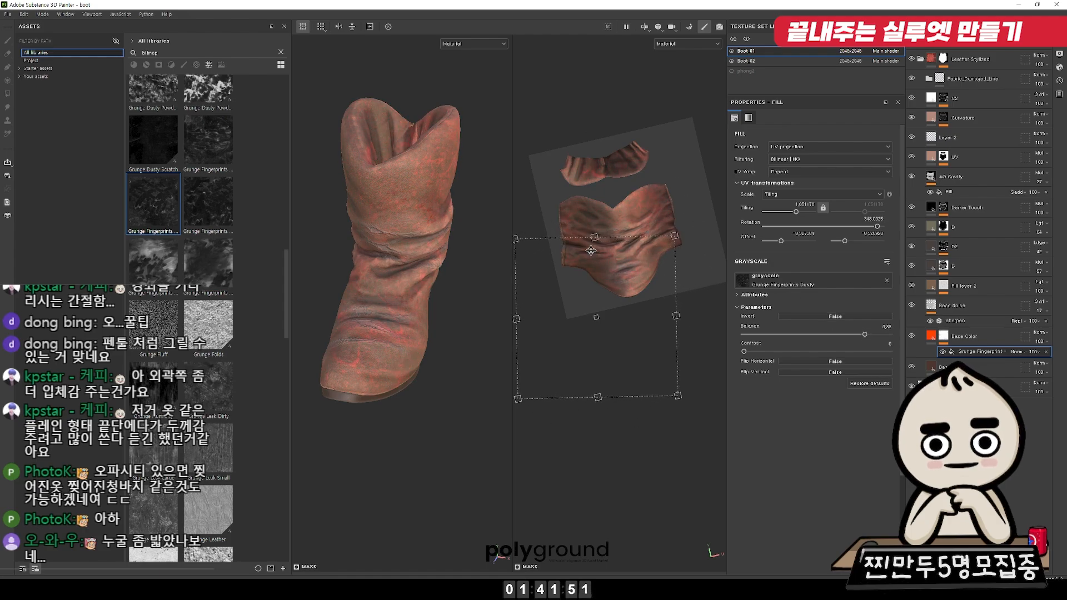
# Step: Try Grunge Marble Veins and Grunge Paint Peeled as the mask's grunge on the boot
pyautogui.scroll(-3, 214, 417)
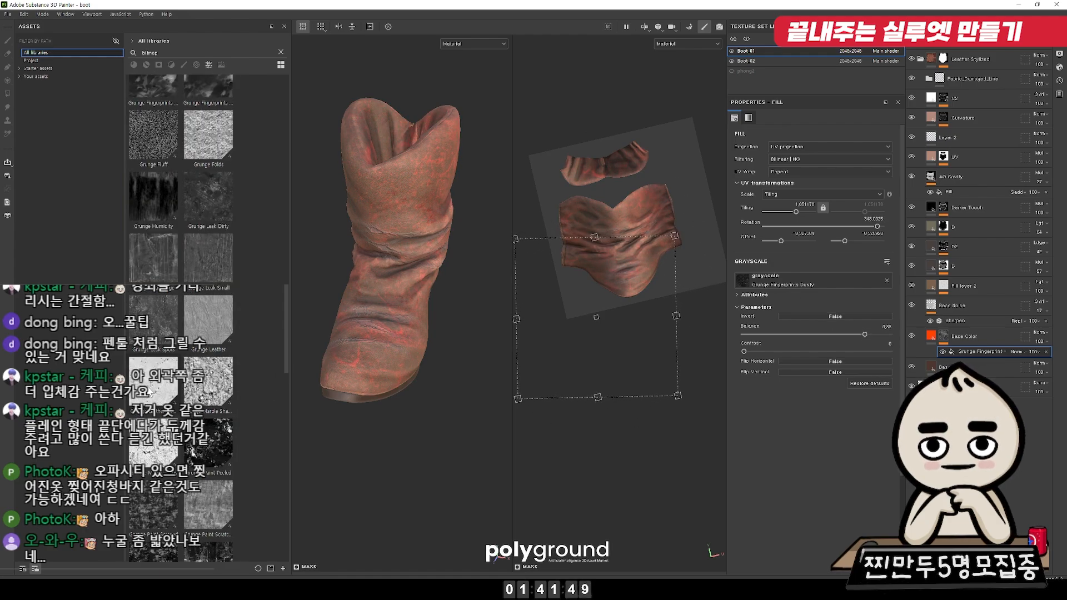
pyautogui.moveTo(149, 392); pyautogui.dragTo(817, 282)
pyautogui.moveTo(153, 383); pyautogui.dragTo(811, 281)
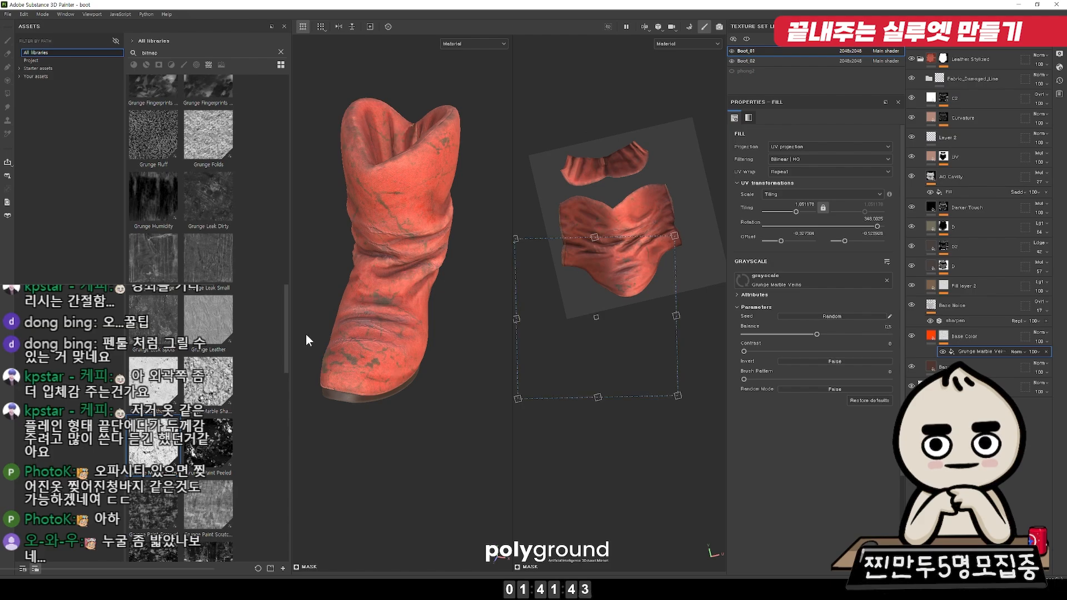
pyautogui.moveTo(208, 440)
pyautogui.mouseDown()
pyautogui.moveTo(743, 335)
pyautogui.moveTo(817, 340)
pyautogui.moveTo(820, 286)
pyautogui.mouseUp()
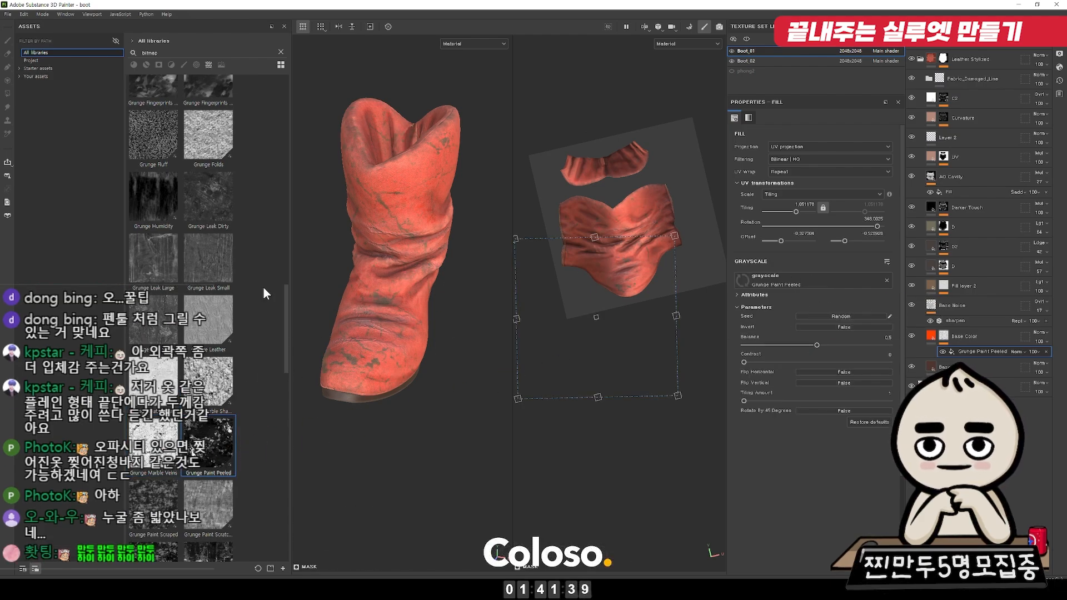
pyautogui.moveTo(368, 392)
pyautogui.keyDown('alt'); pyautogui.mouseDown()
pyautogui.moveTo(328, 384)
pyautogui.moveTo(358, 380)
pyautogui.mouseUp(); pyautogui.keyUp('alt')
# Step: Replace the mask's grunge with Grunge Paint Scraped and shift and rotate it over the UV layout
pyautogui.scroll(-3, 207, 369)
pyautogui.moveTo(161, 331); pyautogui.dragTo(807, 283)
pyautogui.moveTo(390, 294)
pyautogui.keyDown('alt'); pyautogui.mouseDown()
pyautogui.moveTo(417, 317)
pyautogui.moveTo(356, 350)
pyautogui.moveTo(402, 294)
pyautogui.mouseUp(); pyautogui.keyUp('alt')
pyautogui.moveTo(640, 268); pyautogui.dragTo(625, 273)
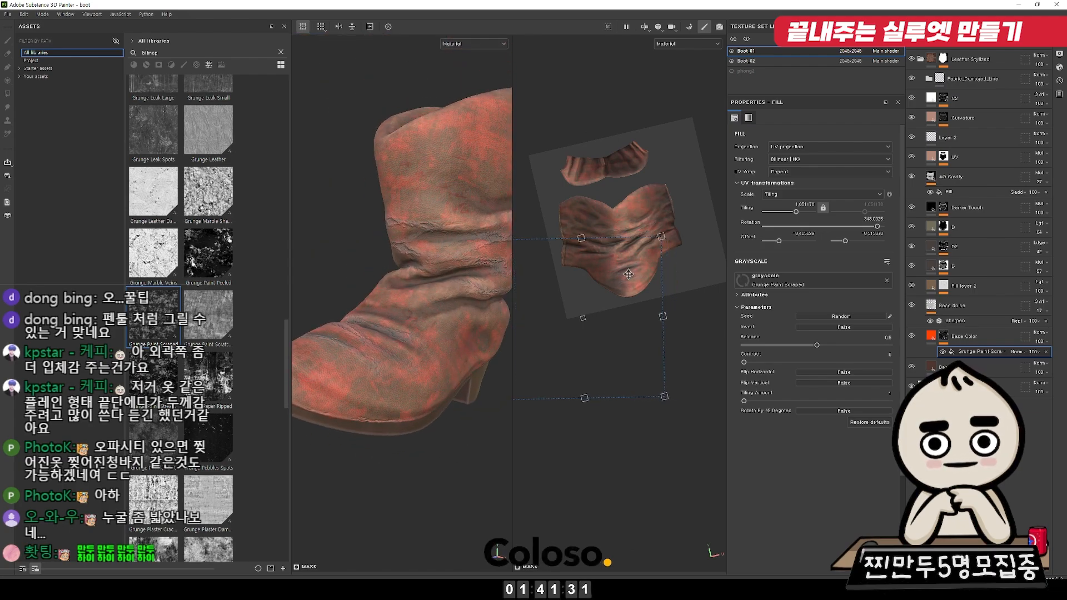
pyautogui.moveTo(685, 198); pyautogui.dragTo(716, 234)
pyautogui.keyDown('alt'); pyautogui.moveTo(389, 277); pyautogui.dragTo(398, 376); pyautogui.keyUp('alt')
pyautogui.press('F2')
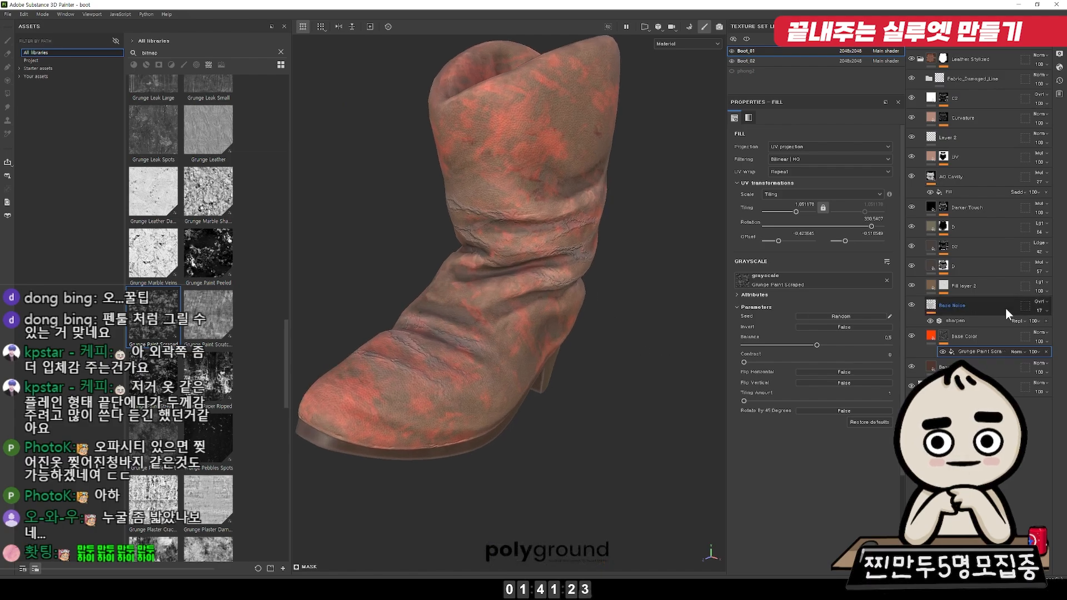
# Step: Give the masked Base Color layer a near-black color and restrict its channels to color, height and roughness
pyautogui.click(925, 336)
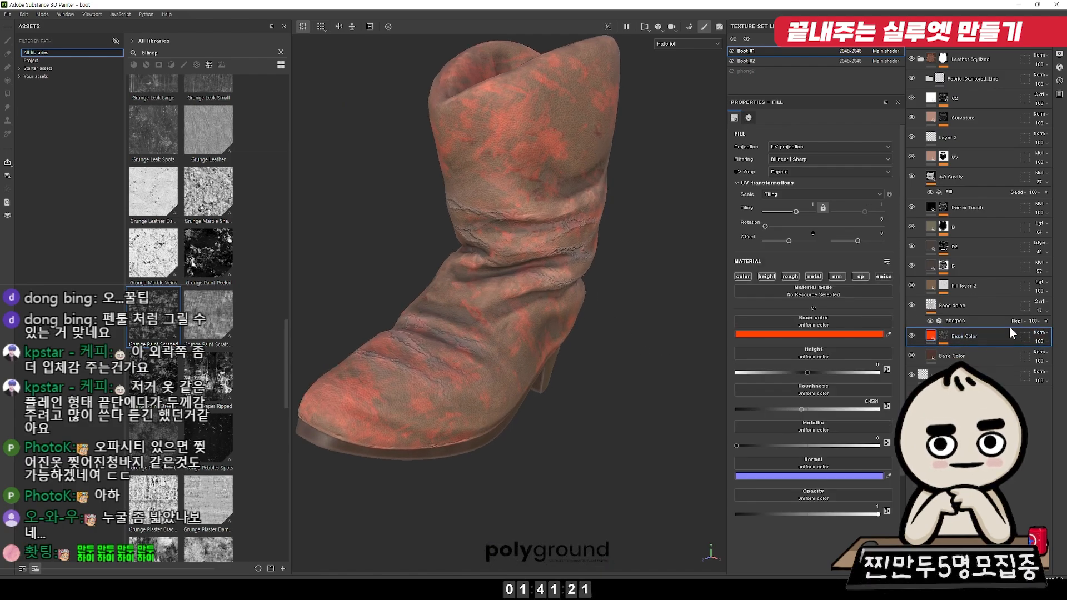
pyautogui.click(888, 335)
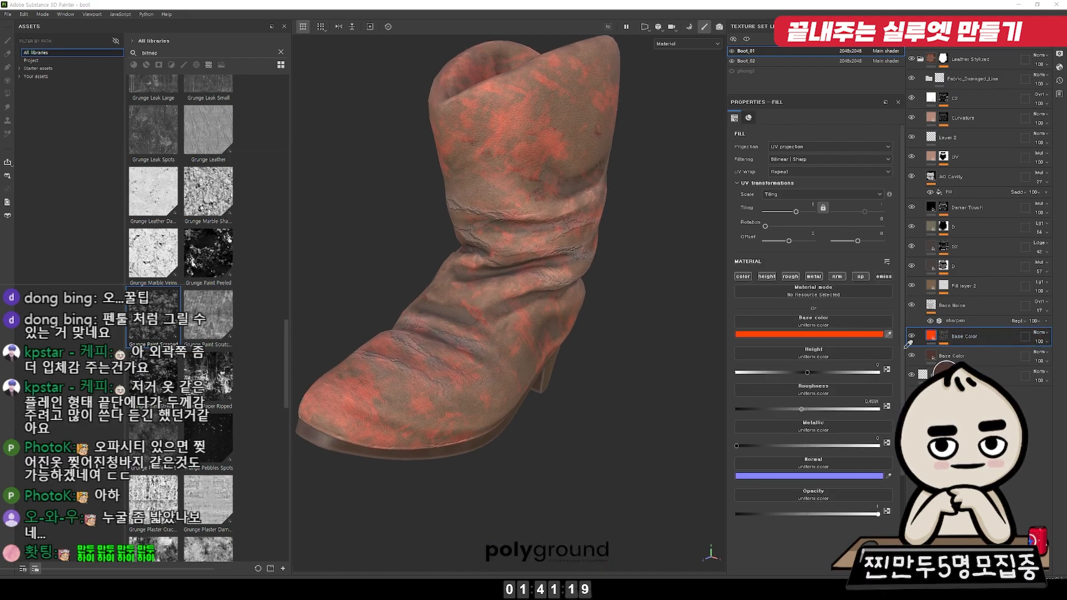
pyautogui.click(931, 355)
pyautogui.click(833, 335)
pyautogui.moveTo(876, 397); pyautogui.dragTo(835, 453)
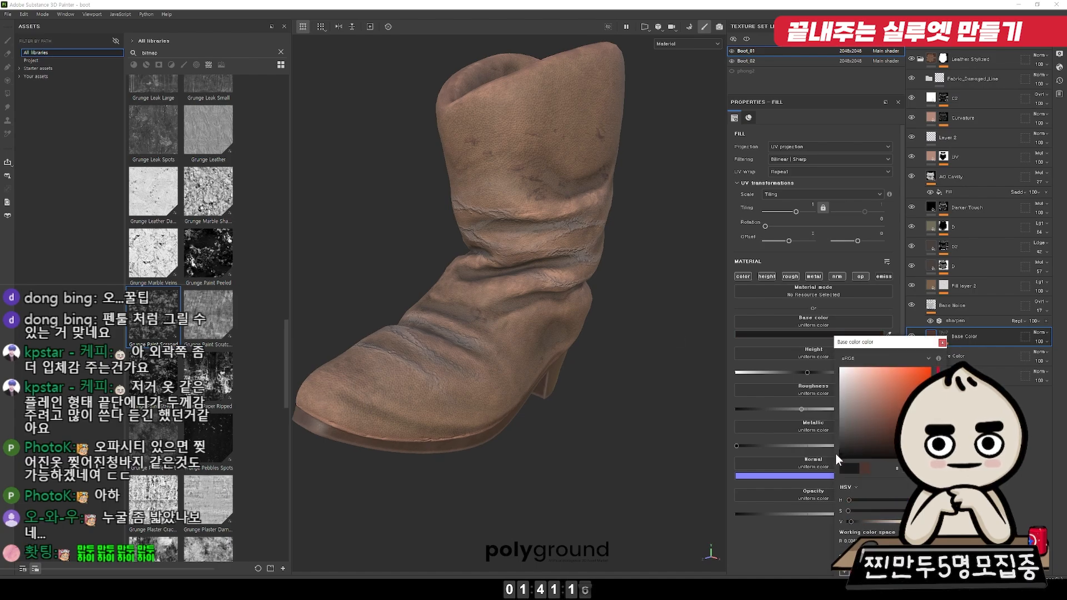
pyautogui.click(941, 343)
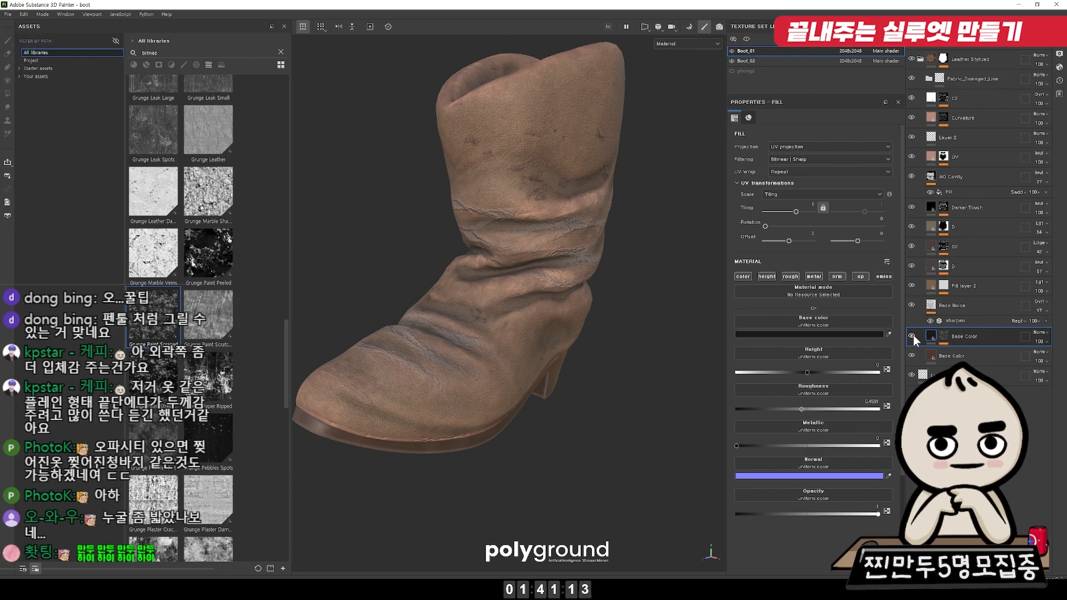
pyautogui.keyDown('alt'); pyautogui.click(743, 277); pyautogui.keyUp('alt')
pyautogui.click(771, 276)
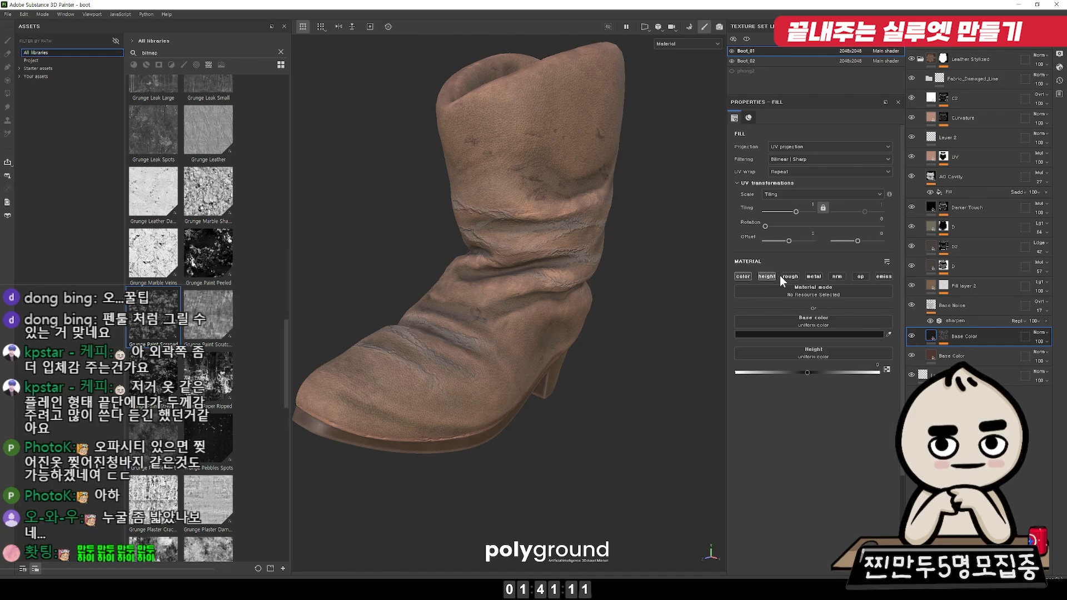
# Step: Sharpen the Grunge Paint Scraped mask by setting its Balance to 0.81 and Contrast to 0.68
pyautogui.keyDown('alt'); pyautogui.click(943, 334); pyautogui.keyUp('alt')
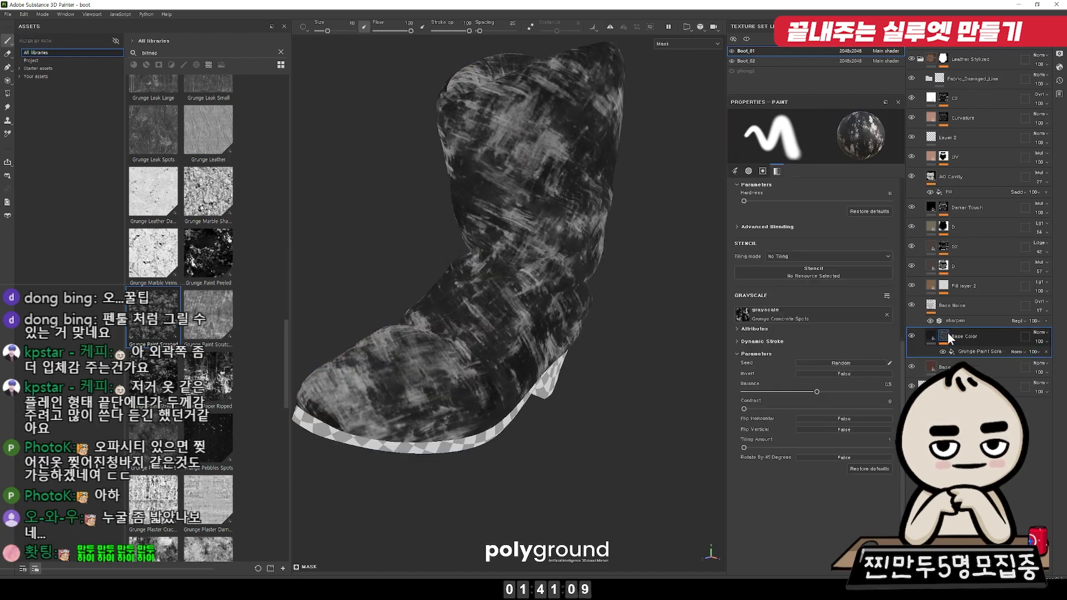
pyautogui.click(975, 351)
pyautogui.moveTo(818, 345)
pyautogui.mouseDown()
pyautogui.moveTo(838, 343)
pyautogui.moveTo(869, 361)
pyautogui.moveTo(842, 362)
pyautogui.moveTo(861, 345)
pyautogui.mouseUp()
pyautogui.press('m')
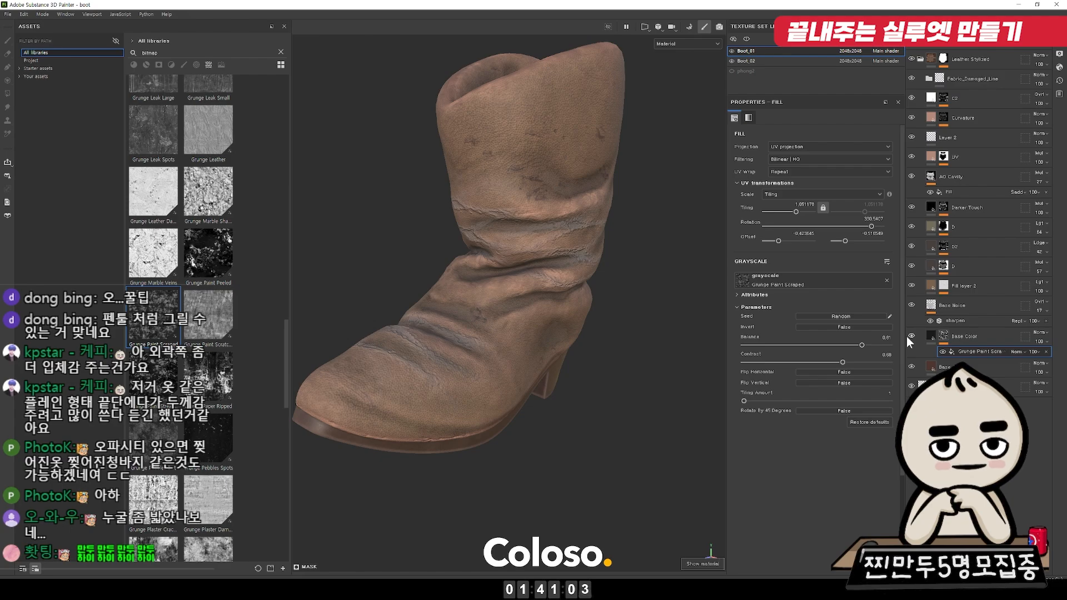
# Step: Move the masked Base Color layer above Base Noise and try other blend modes on it, including Inverse divide
pyautogui.click(943, 336)
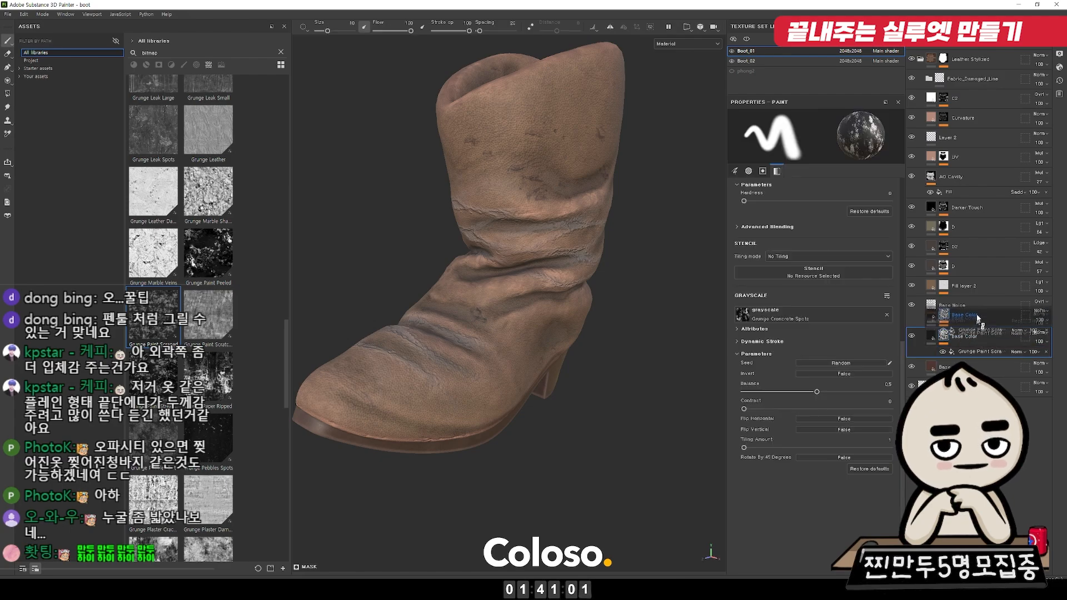
pyautogui.moveTo(977, 300); pyautogui.dragTo(979, 300)
pyautogui.click(1040, 303)
pyautogui.click(1041, 303)
pyautogui.scroll(-5, 1040, 302)
pyautogui.scroll(-2, 1042, 308)
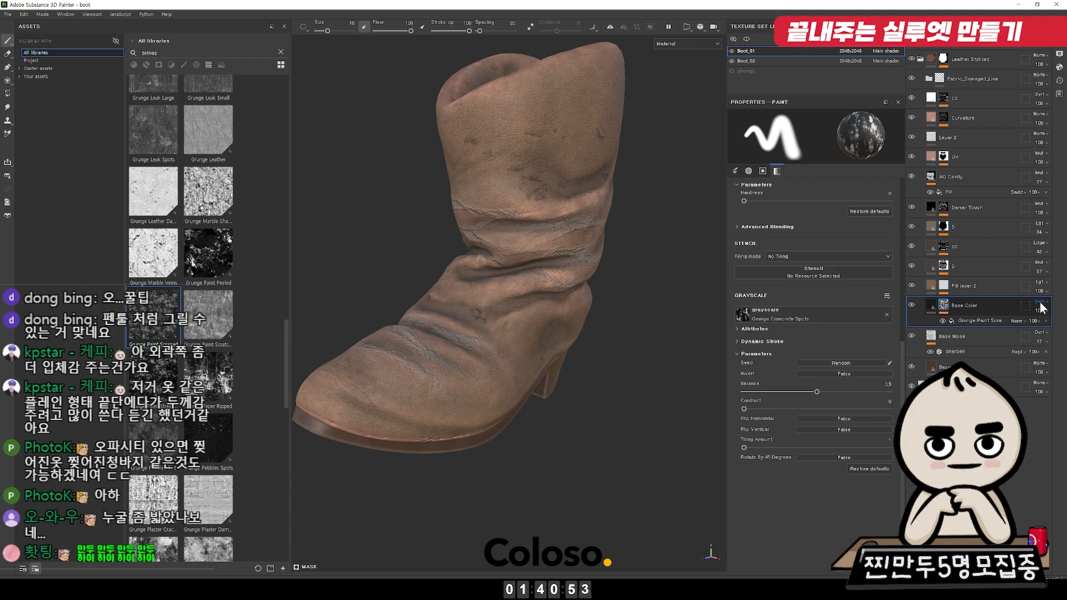
pyautogui.scroll(-4, 1041, 309)
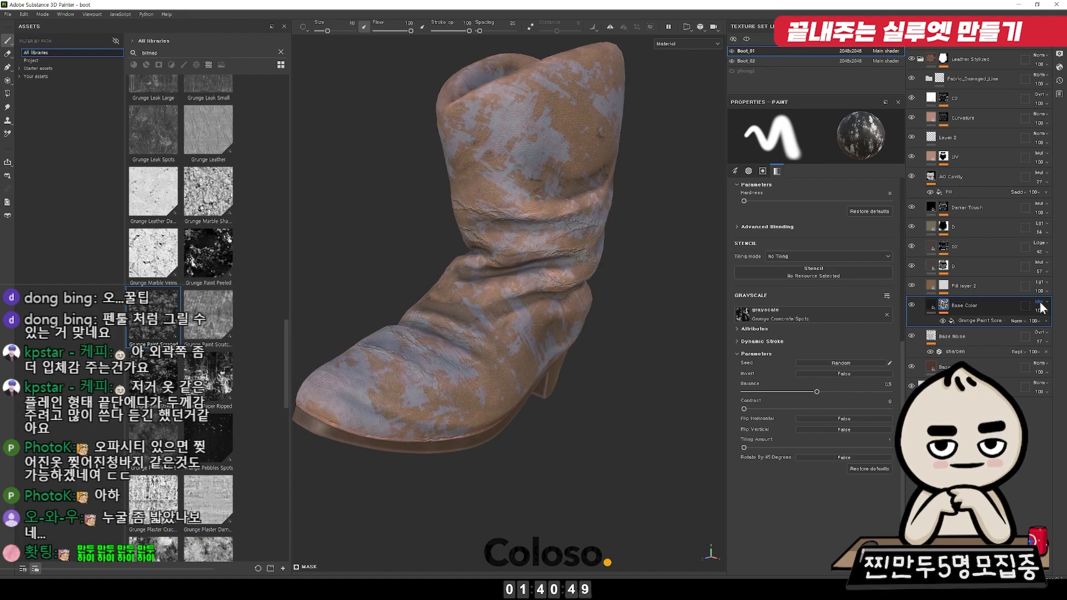
# Step: Inspect the grunge mask, move the masked Base Color layer above Fill layer 2 and set its blend mode to Normal
pyautogui.keyDown('alt'); pyautogui.click(943, 305); pyautogui.keyUp('alt')
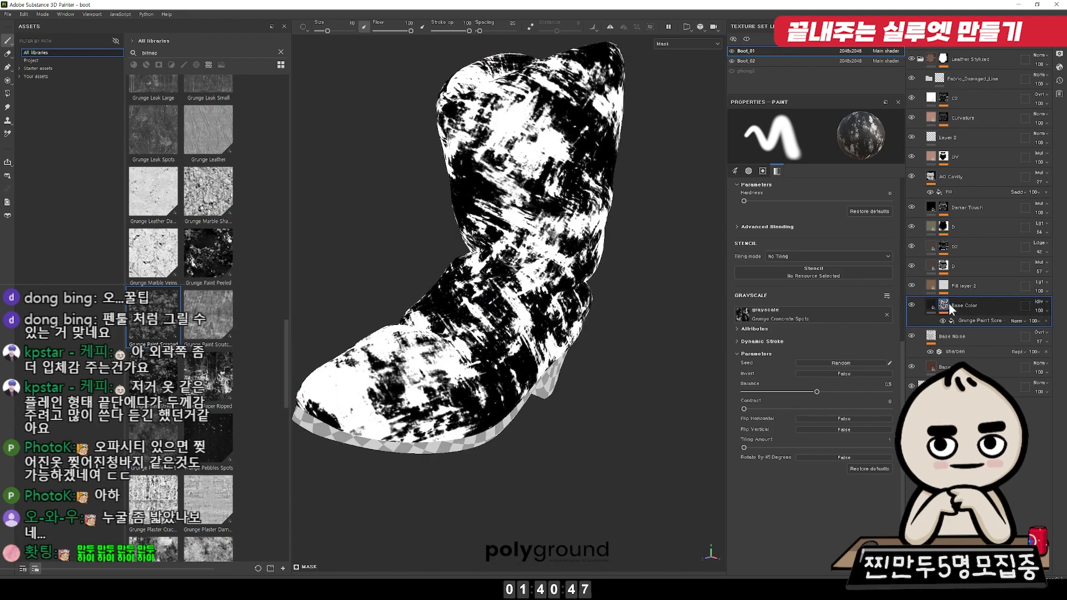
pyautogui.moveTo(931, 305); pyautogui.dragTo(931, 284)
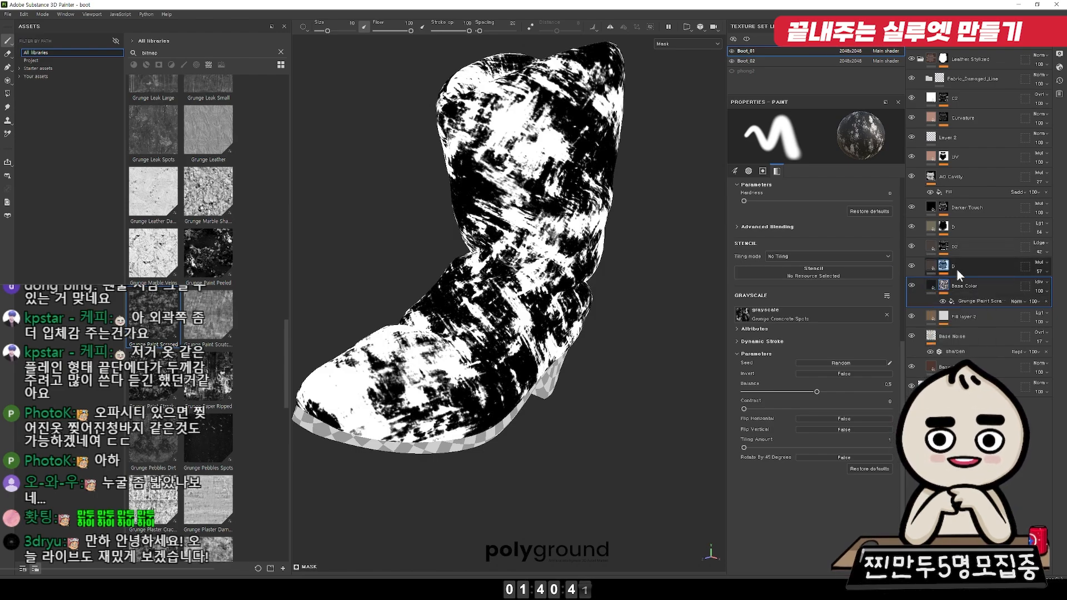
pyautogui.click(931, 282)
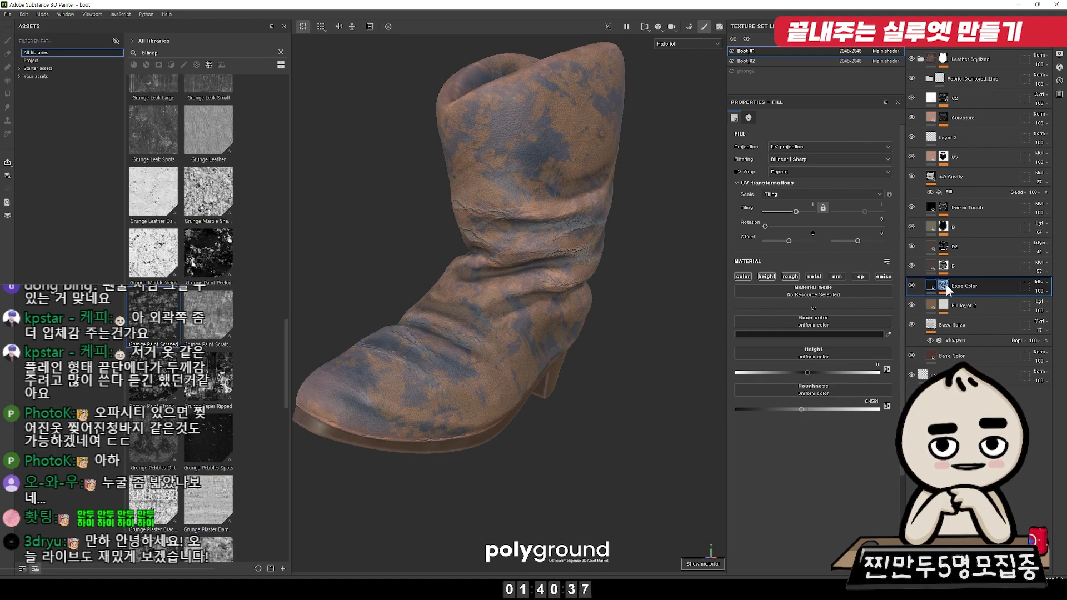
pyautogui.click(1045, 285)
pyautogui.click(1042, 290)
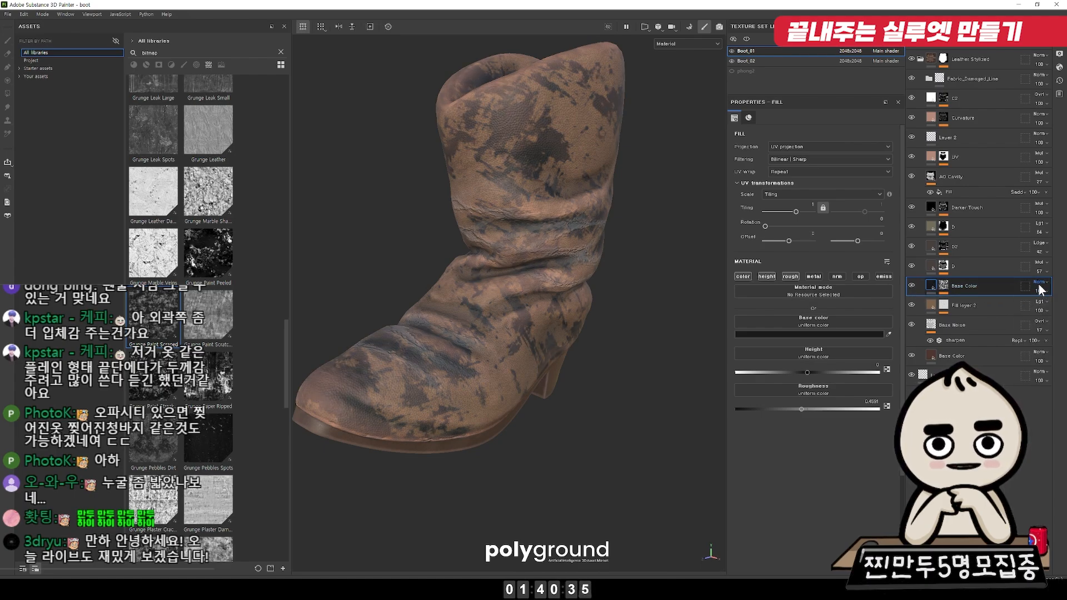
# Step: Compare the boot with the masked layer hidden and shown, and lower the layer's opacity to soften the dark patches
pyautogui.click(914, 285)
pyautogui.click(913, 284)
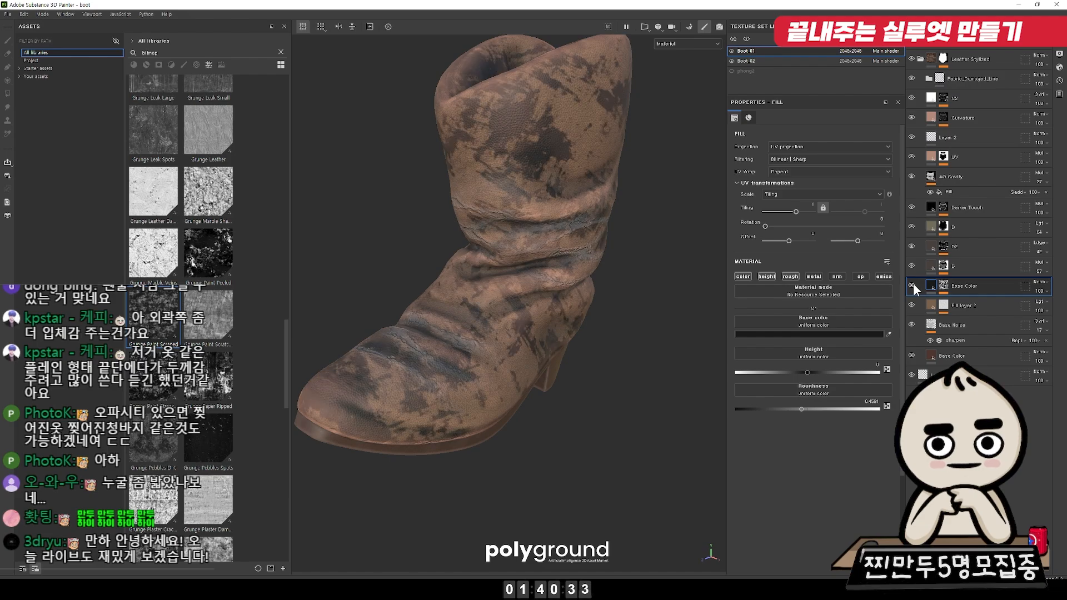
pyautogui.click(1044, 290)
pyautogui.moveTo(1051, 311); pyautogui.dragTo(1039, 308)
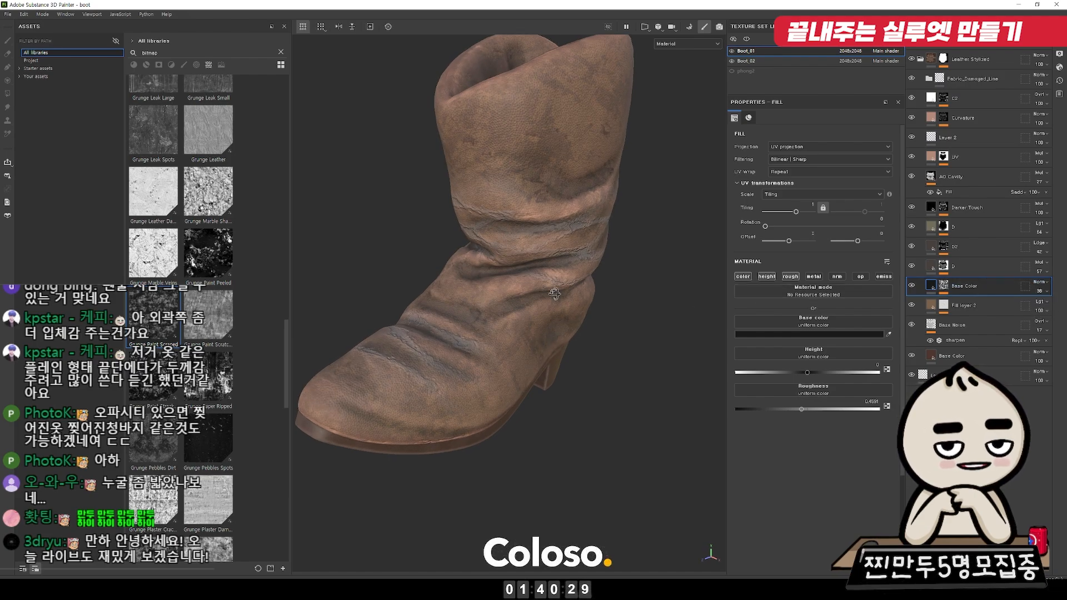
pyautogui.keyDown('alt'); pyautogui.moveTo(673, 300); pyautogui.dragTo(689, 276); pyautogui.keyUp('alt')
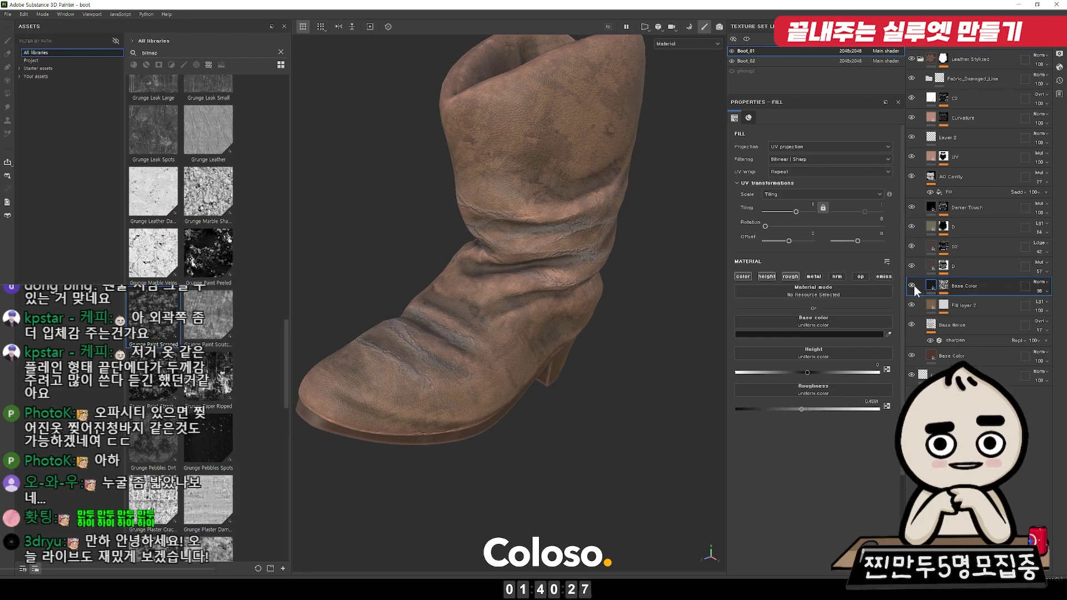
# Step: Change the masked Base Color layer's color to a dark, saturated red
pyautogui.click(855, 334)
pyautogui.moveTo(908, 428); pyautogui.dragTo(919, 405)
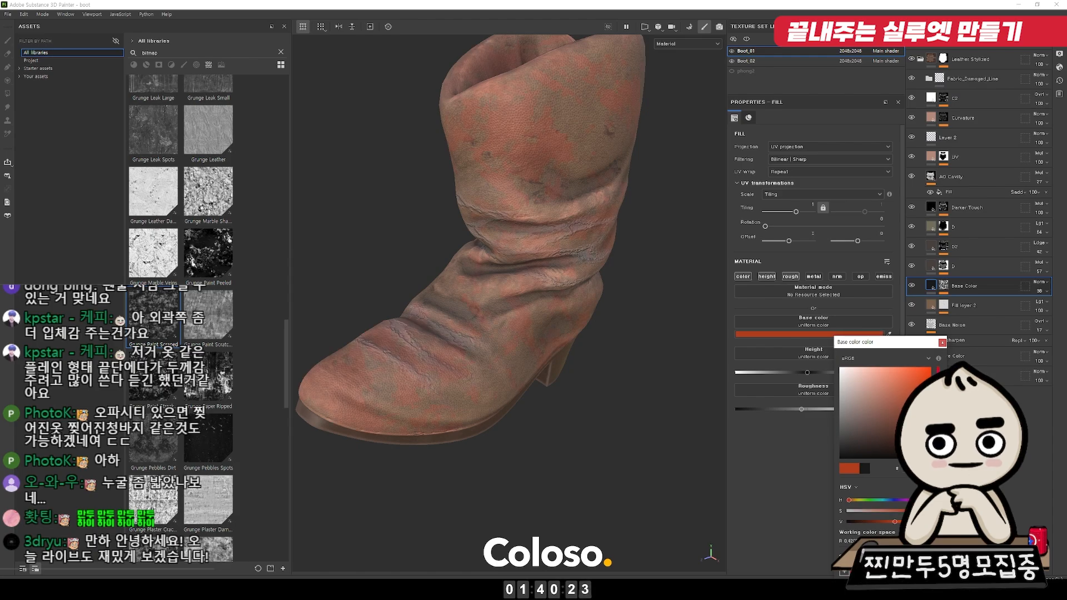
pyautogui.keyDown('alt'); pyautogui.moveTo(626, 350); pyautogui.dragTo(614, 329); pyautogui.keyUp('alt')
pyautogui.moveTo(917, 402); pyautogui.dragTo(938, 454)
pyautogui.click(909, 406)
pyautogui.click(911, 423)
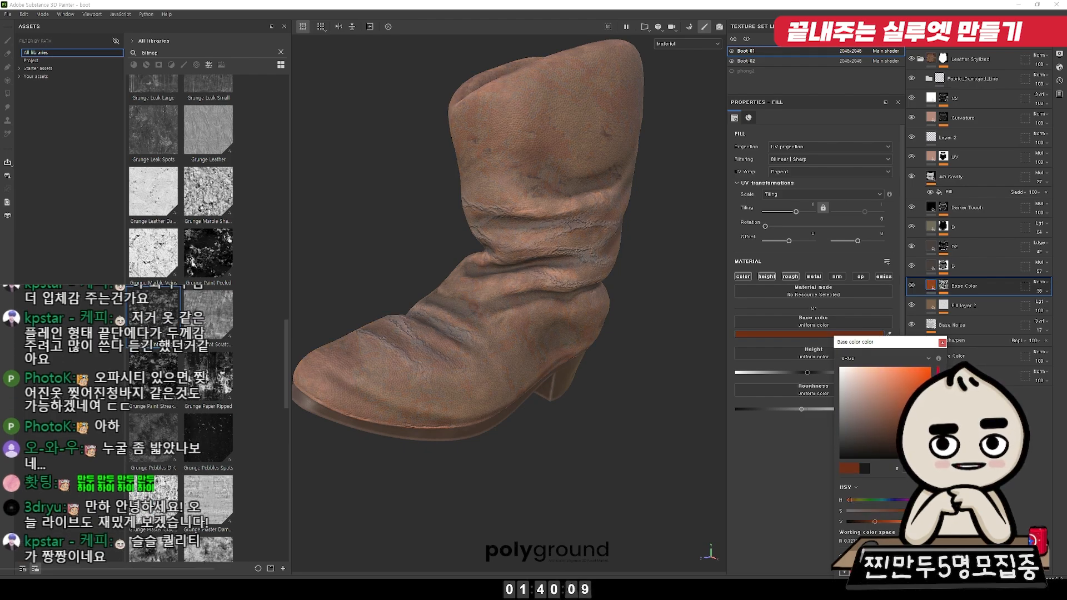
pyautogui.moveTo(938, 454); pyautogui.dragTo(938, 369)
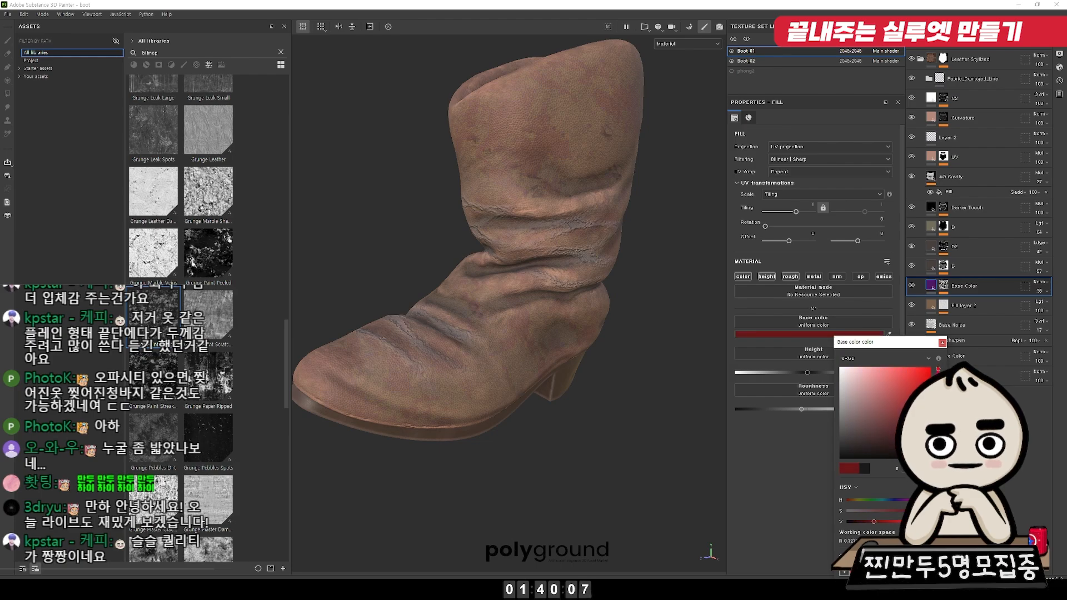
pyautogui.click(911, 429)
pyautogui.click(907, 408)
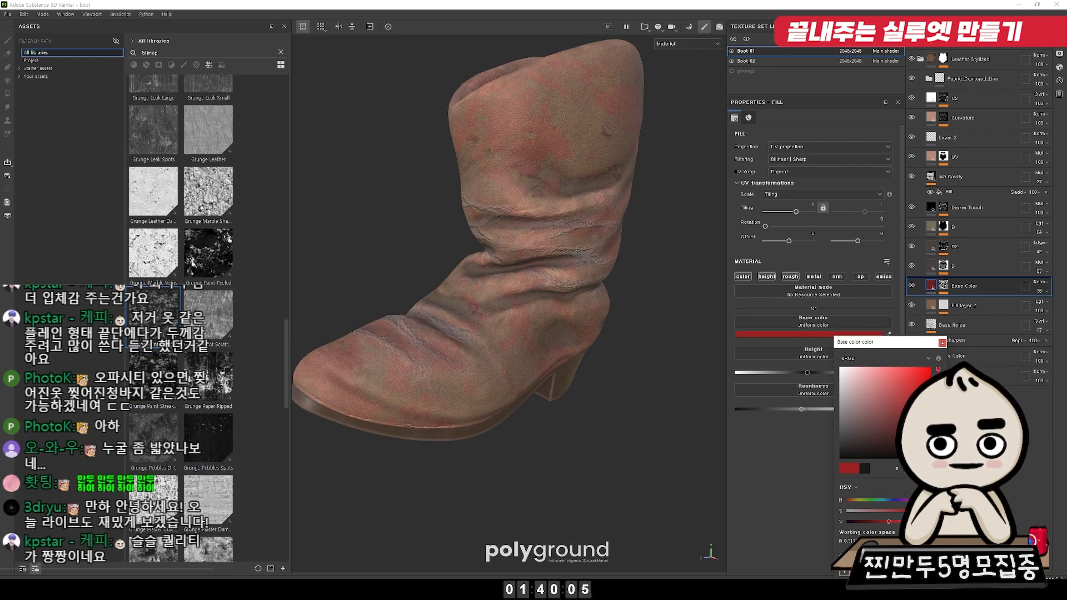
pyautogui.click(942, 343)
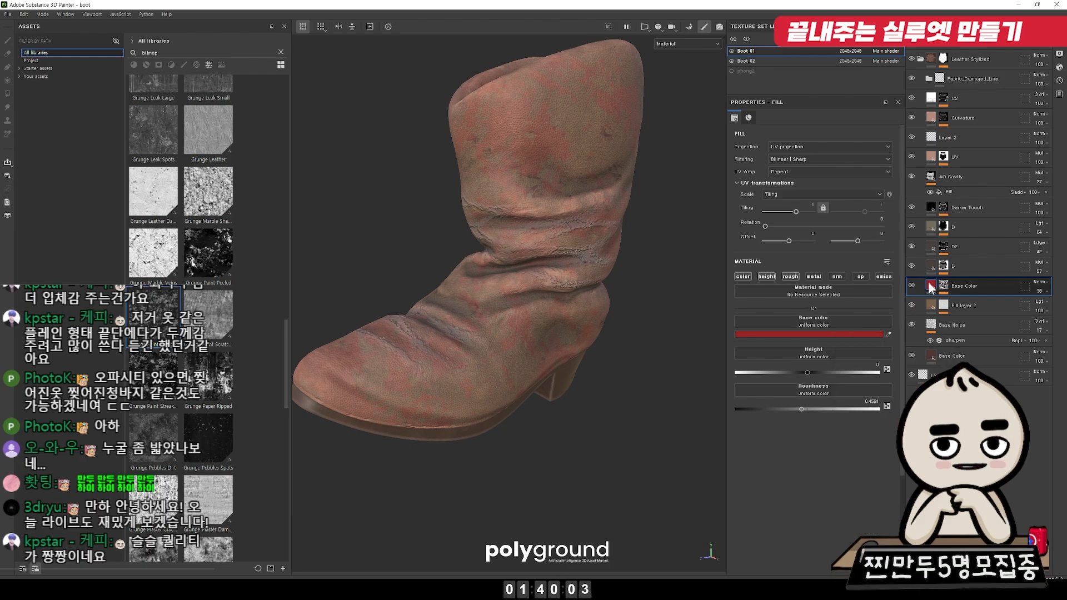
# Step: Set the red Base Color layer's blend mode to Darken with an opacity of 44 and select its mask
pyautogui.keyDown('alt'); pyautogui.moveTo(639, 295); pyautogui.dragTo(655, 278); pyautogui.keyUp('alt')
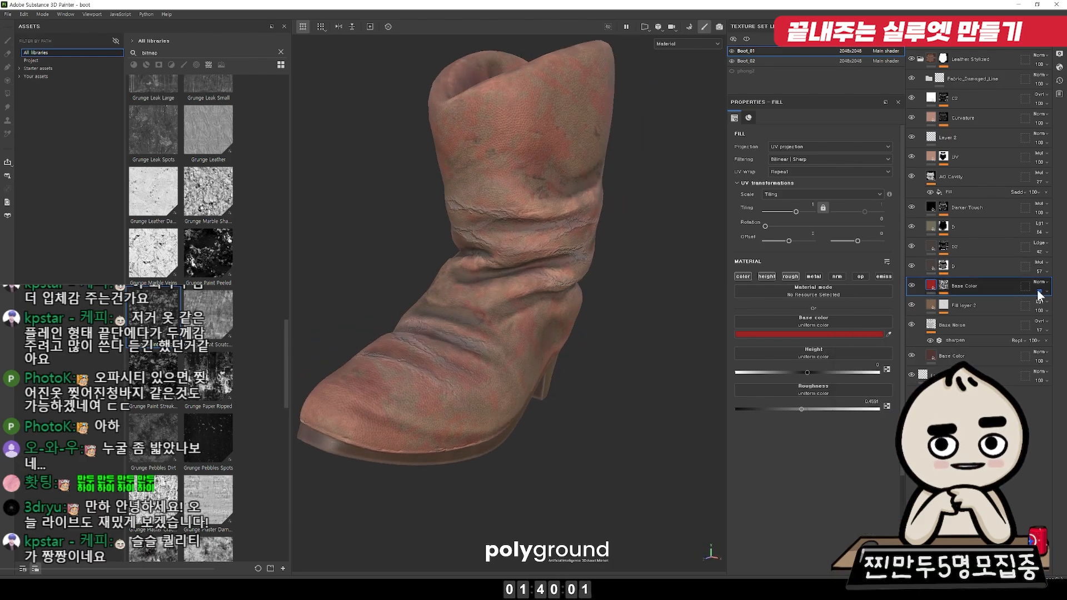
pyautogui.scroll(-3, 1040, 287)
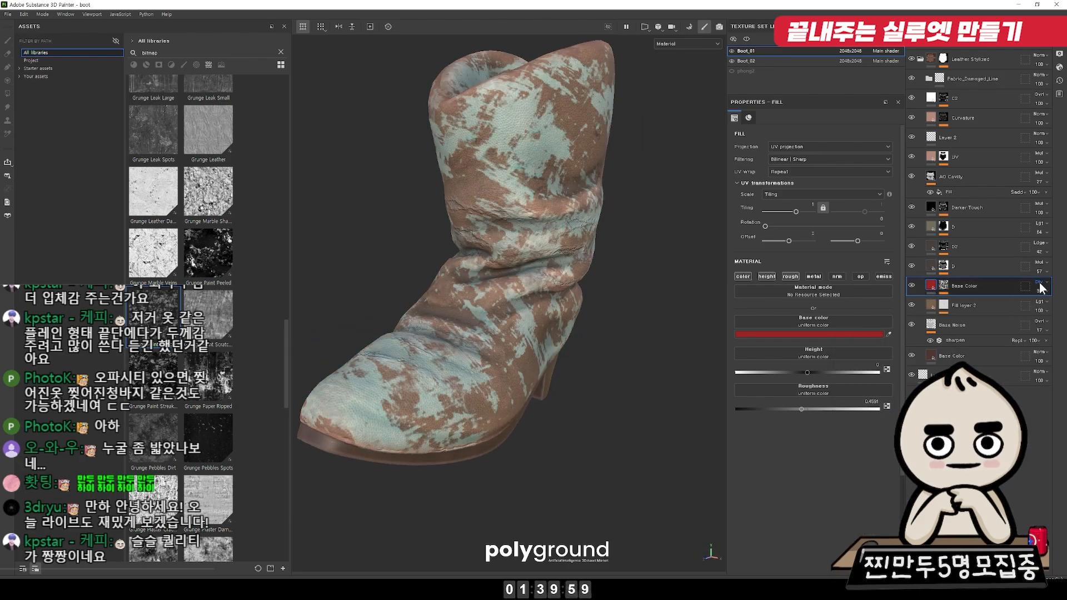
pyautogui.scroll(-1, 1041, 287)
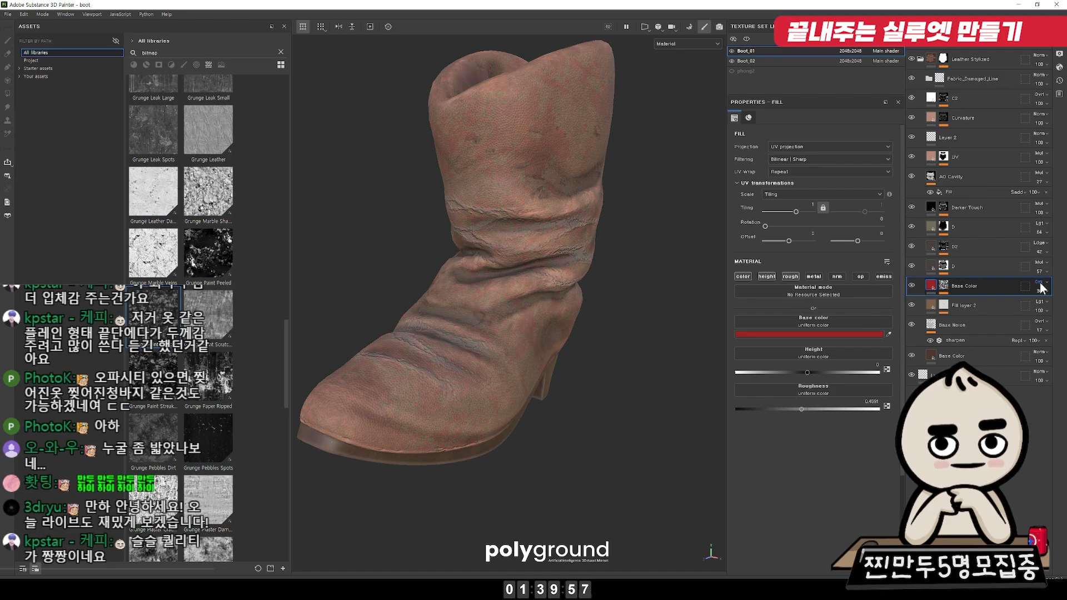
pyautogui.click(1040, 292)
pyautogui.moveTo(1039, 306)
pyautogui.mouseDown()
pyautogui.moveTo(1054, 306)
pyautogui.moveTo(1042, 306)
pyautogui.mouseUp()
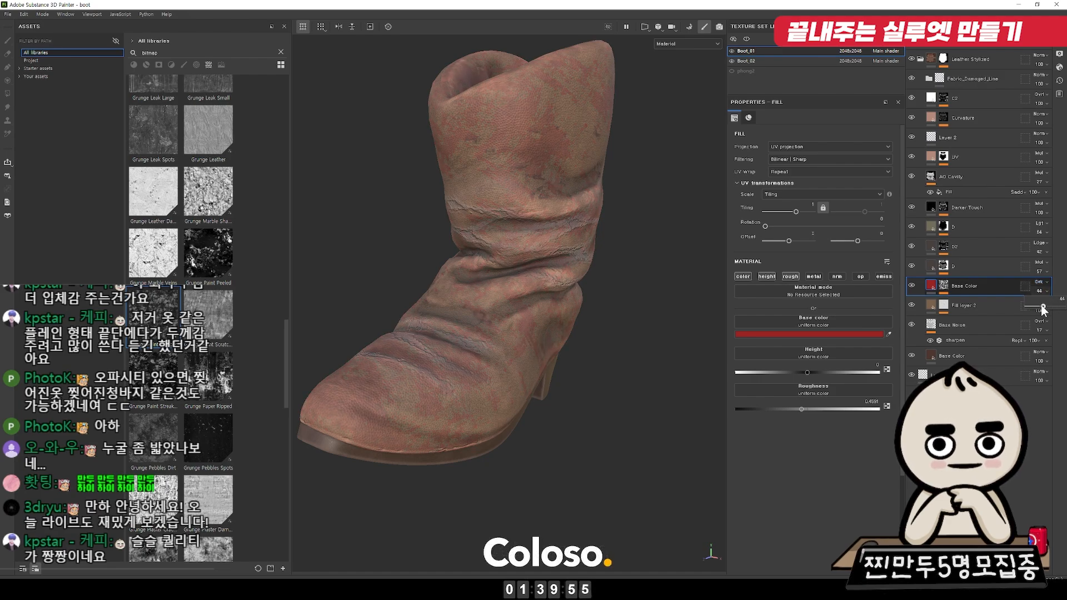
pyautogui.click(943, 284)
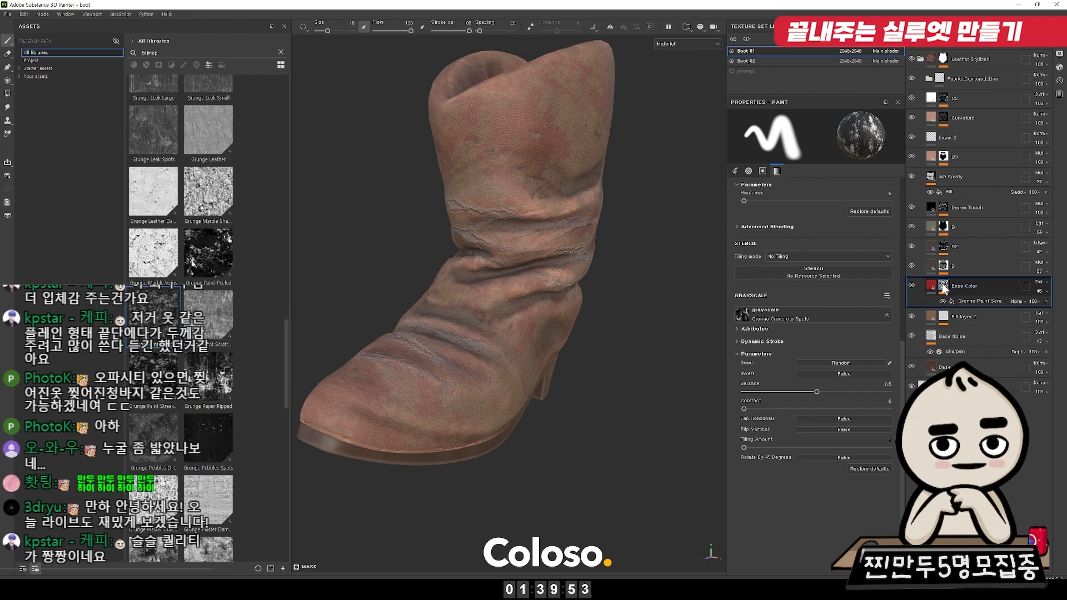
# Step: Add a Warp filter to the red Base Color layer's mask and raise its intensity slightly
pyautogui.rightClick(941, 282)
pyautogui.click(963, 319)
pyautogui.click(859, 139)
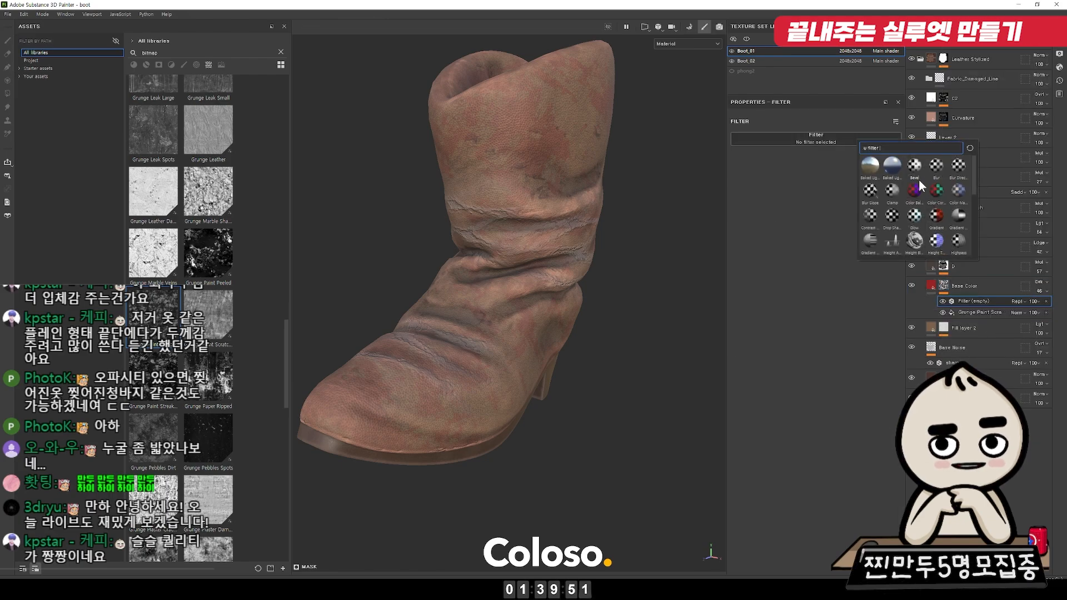
pyautogui.keyDown('alt'); pyautogui.moveTo(602, 277); pyautogui.dragTo(602, 455, button='right'); pyautogui.keyUp('alt')
pyautogui.keyDown('alt'); pyautogui.moveTo(603, 456); pyautogui.dragTo(544, 428); pyautogui.keyUp('alt')
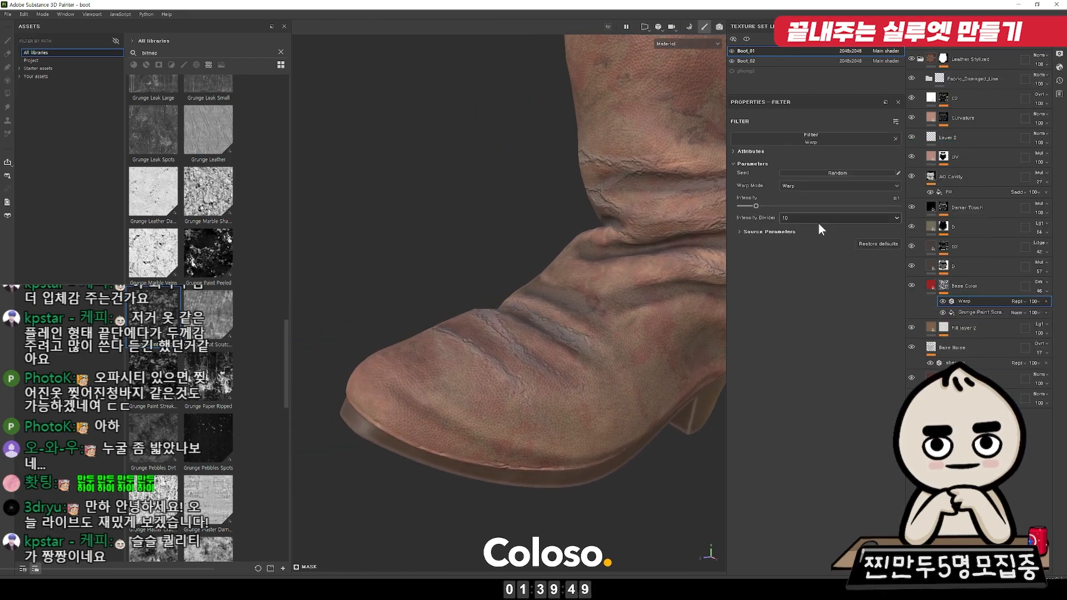
pyautogui.moveTo(780, 207); pyautogui.dragTo(842, 206)
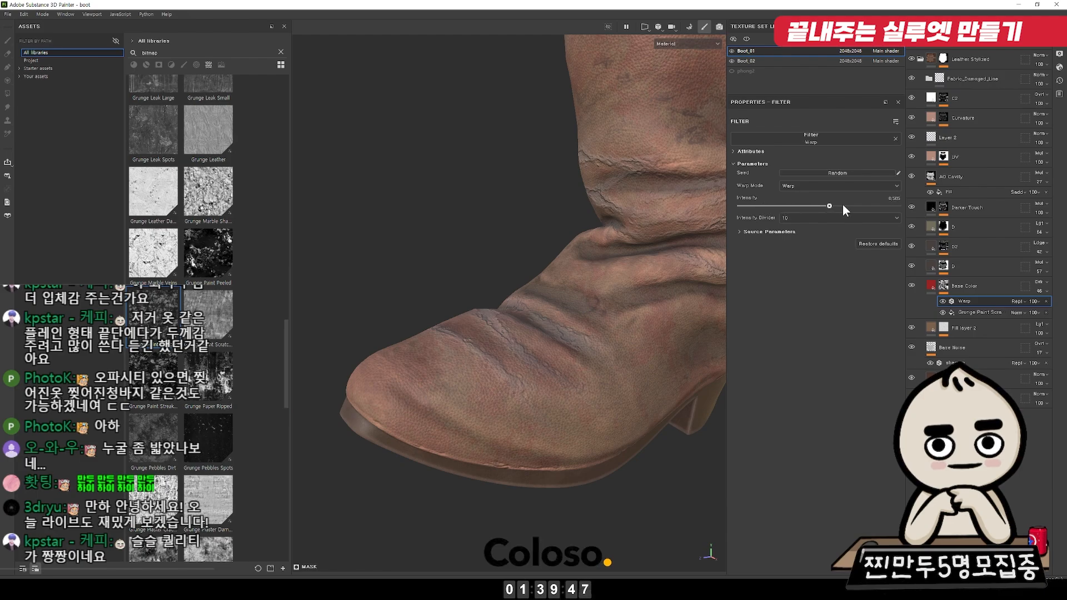
pyautogui.moveTo(765, 217); pyautogui.dragTo(767, 216)
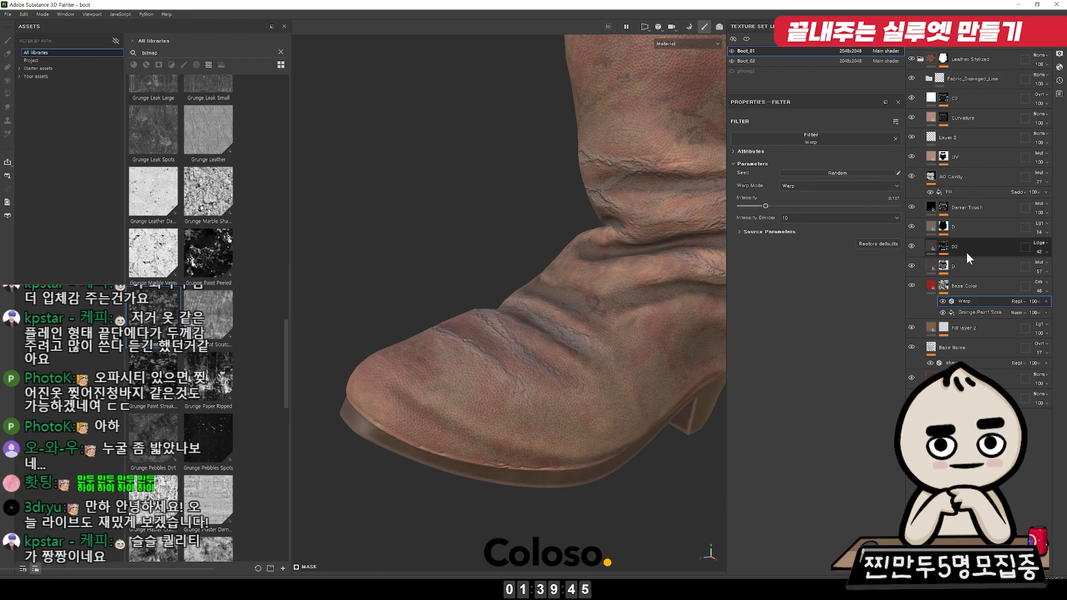
# Step: Try the Linear Dodge blend mode on the red Base Color layer with a reduced opacity
pyautogui.click(1043, 283)
pyautogui.press('Down')
pyautogui.press('Down')
pyautogui.press('Return')
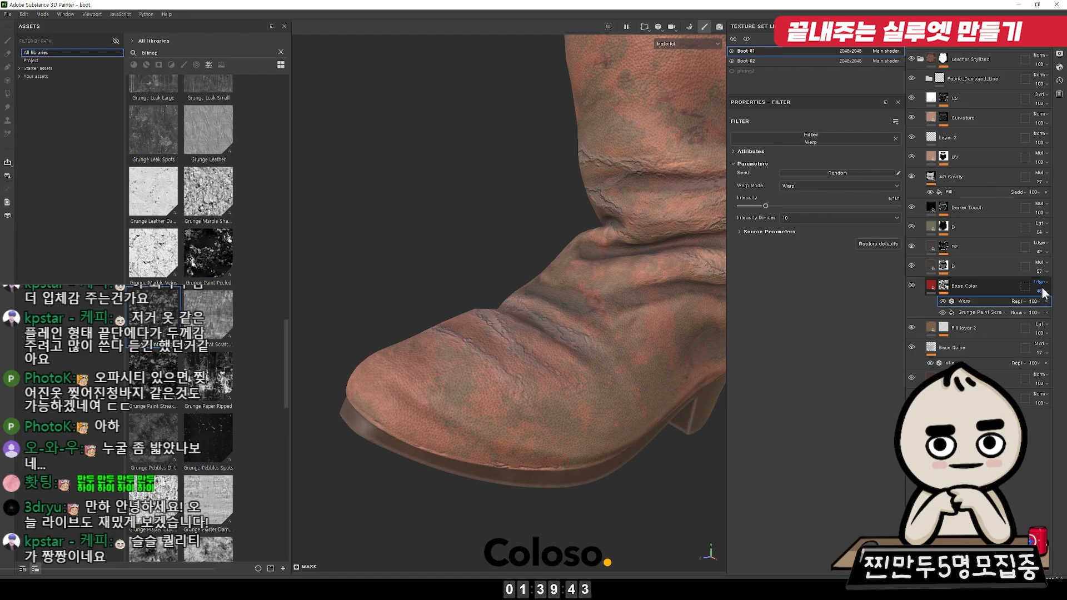
pyautogui.moveTo(1031, 304); pyautogui.dragTo(1038, 307)
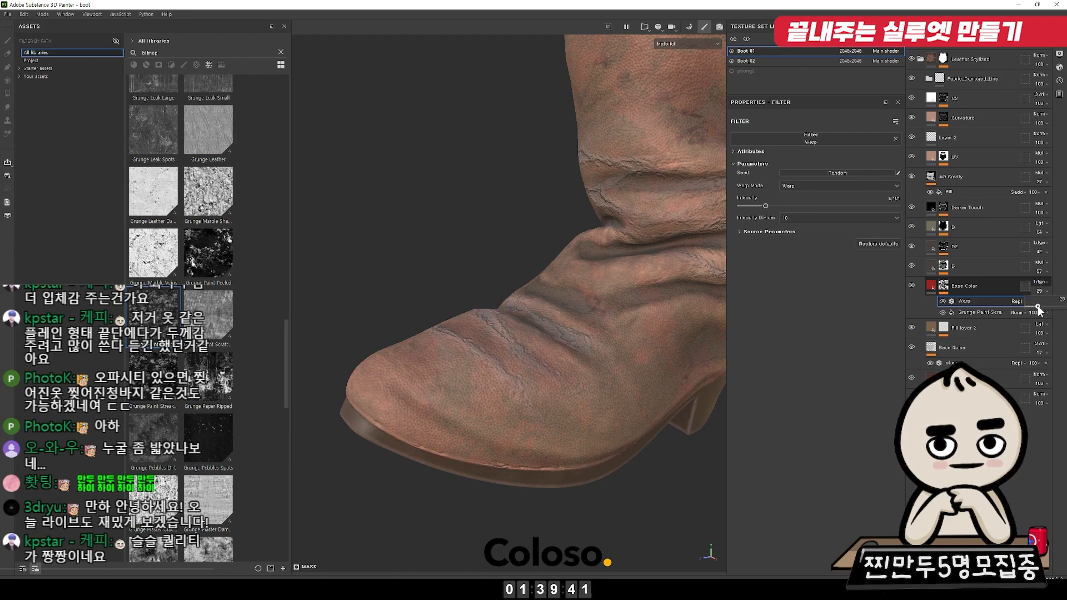
# Step: Set the red Base Color layer's blend mode to Subtract and readjust its opacity for a faint color variation
pyautogui.click(1038, 282)
pyautogui.click(1038, 282)
pyautogui.scroll(-1, 1039, 286)
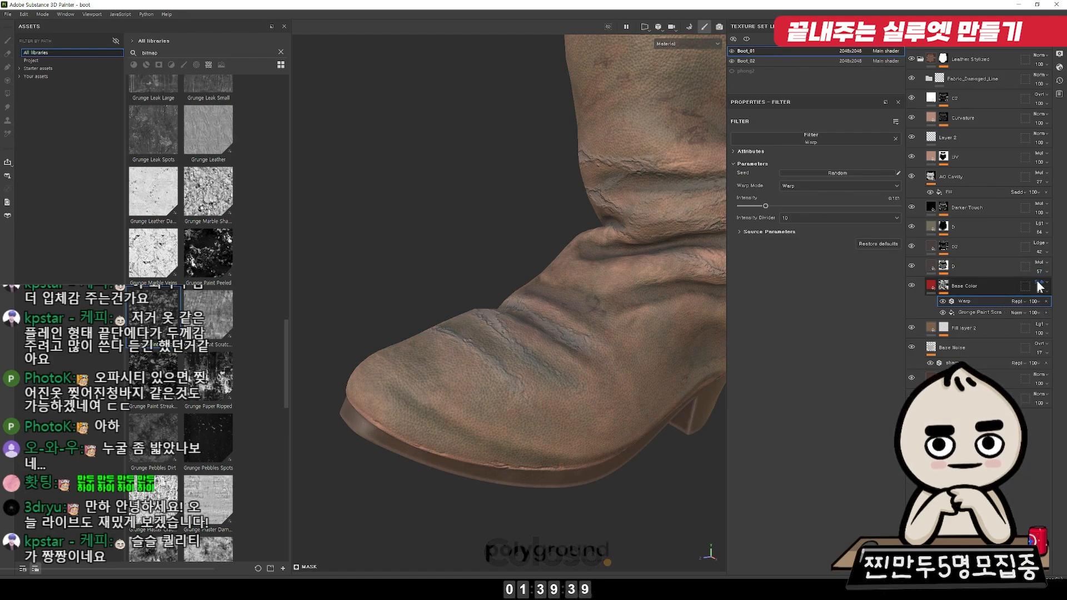
pyautogui.click(1036, 290)
pyautogui.moveTo(1028, 304)
pyautogui.mouseDown()
pyautogui.moveTo(1043, 304)
pyautogui.moveTo(1033, 305)
pyautogui.mouseUp()
pyautogui.scroll(-5, 665, 292)
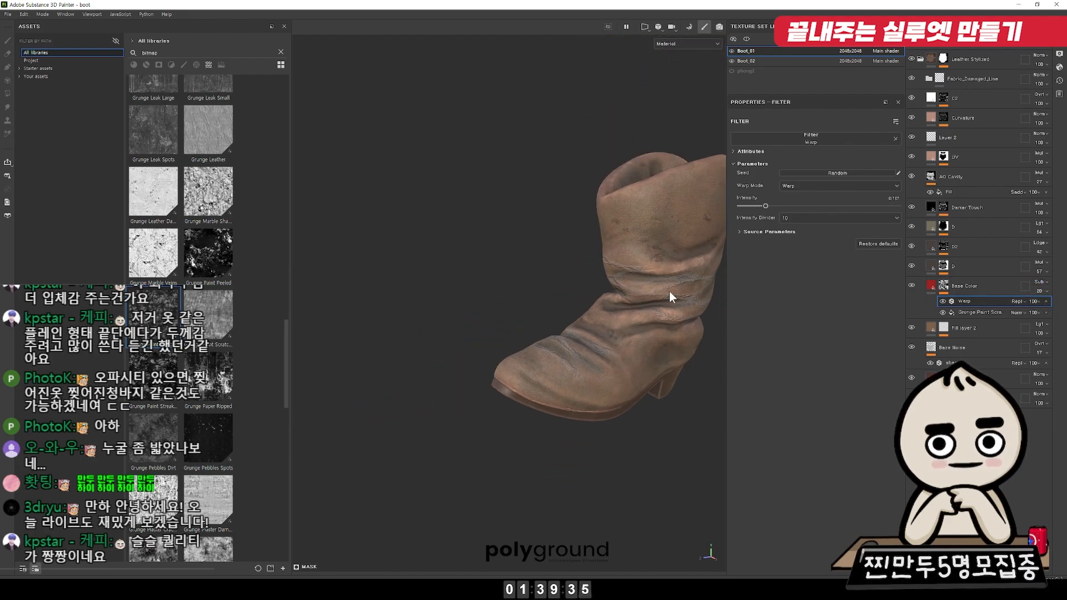
pyautogui.keyDown('alt'); pyautogui.moveTo(655, 286); pyautogui.dragTo(812, 517, button='right'); pyautogui.keyUp('alt')
# Step: Set the red Base Color layer's roughness to about 0.39, checking it in the Roughness channel and the material view
pyautogui.click(927, 285)
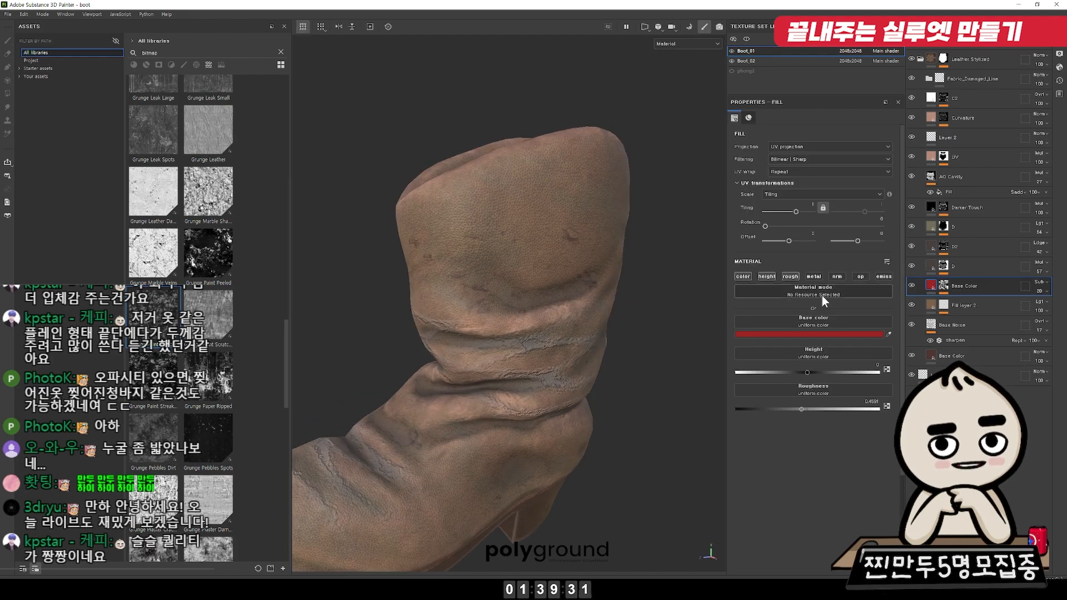
pyautogui.press('c')
pyautogui.press('c')
pyautogui.press('c')
pyautogui.press('c')
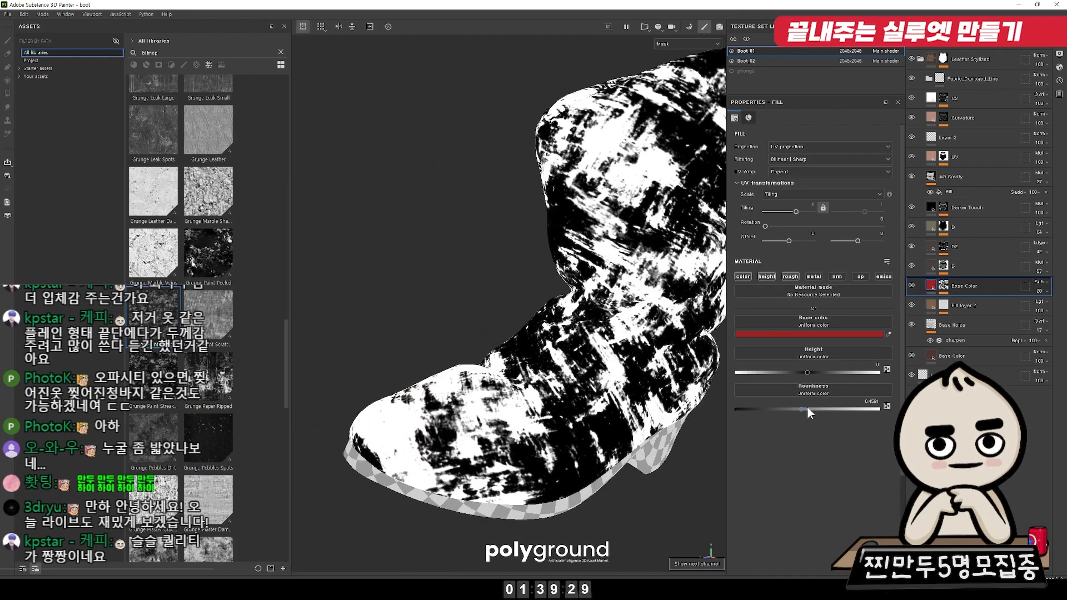
pyautogui.moveTo(806, 405)
pyautogui.mouseDown()
pyautogui.moveTo(765, 405)
pyautogui.moveTo(817, 405)
pyautogui.moveTo(713, 402)
pyautogui.moveTo(878, 403)
pyautogui.moveTo(771, 411)
pyautogui.moveTo(791, 412)
pyautogui.mouseUp()
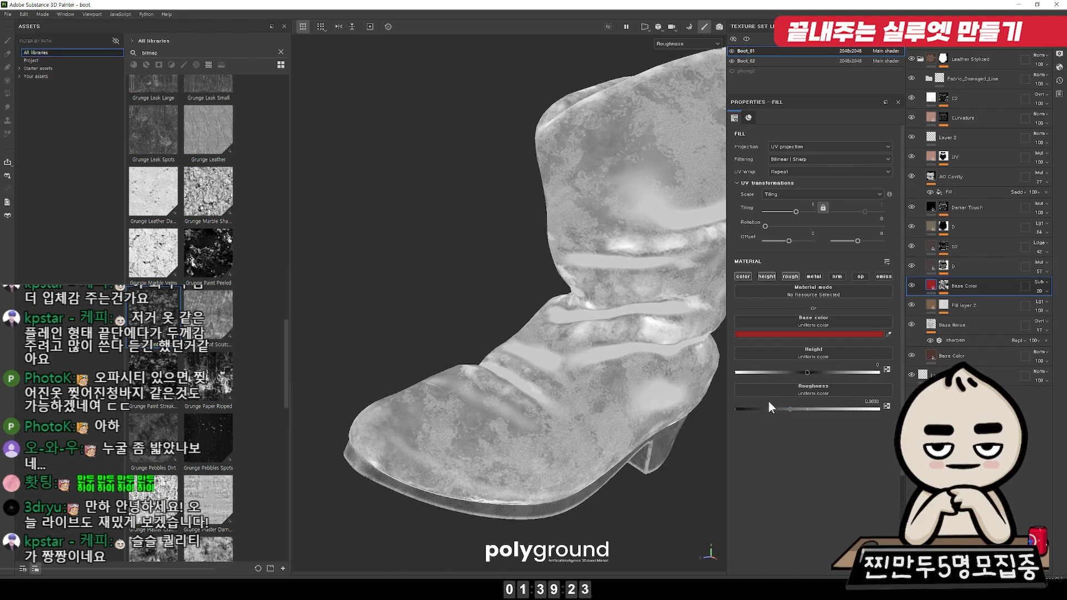
pyautogui.press('m')
pyautogui.moveTo(597, 362)
pyautogui.keyDown('alt'); pyautogui.mouseDown()
pyautogui.moveTo(589, 414)
pyautogui.moveTo(606, 372)
pyautogui.mouseUp(); pyautogui.keyUp('alt')
pyautogui.moveTo(789, 409)
pyautogui.mouseDown()
pyautogui.moveTo(732, 405)
pyautogui.moveTo(792, 409)
pyautogui.mouseUp()
# Step: Examine the boot from several sides and compare it with the D layer above the red Base Color hidden and shown
pyautogui.keyDown('alt'); pyautogui.moveTo(689, 372); pyautogui.dragTo(572, 316, button='right'); pyautogui.keyUp('alt')
pyautogui.moveTo(572, 317)
pyautogui.keyDown('alt'); pyautogui.mouseDown()
pyautogui.moveTo(450, 300)
pyautogui.moveTo(578, 317)
pyautogui.mouseUp(); pyautogui.keyUp('alt')
pyautogui.keyDown('alt'); pyautogui.moveTo(600, 321); pyautogui.dragTo(673, 323, button='right'); pyautogui.keyUp('alt')
pyautogui.keyDown('alt'); pyautogui.moveTo(589, 396); pyautogui.dragTo(694, 417); pyautogui.keyUp('alt')
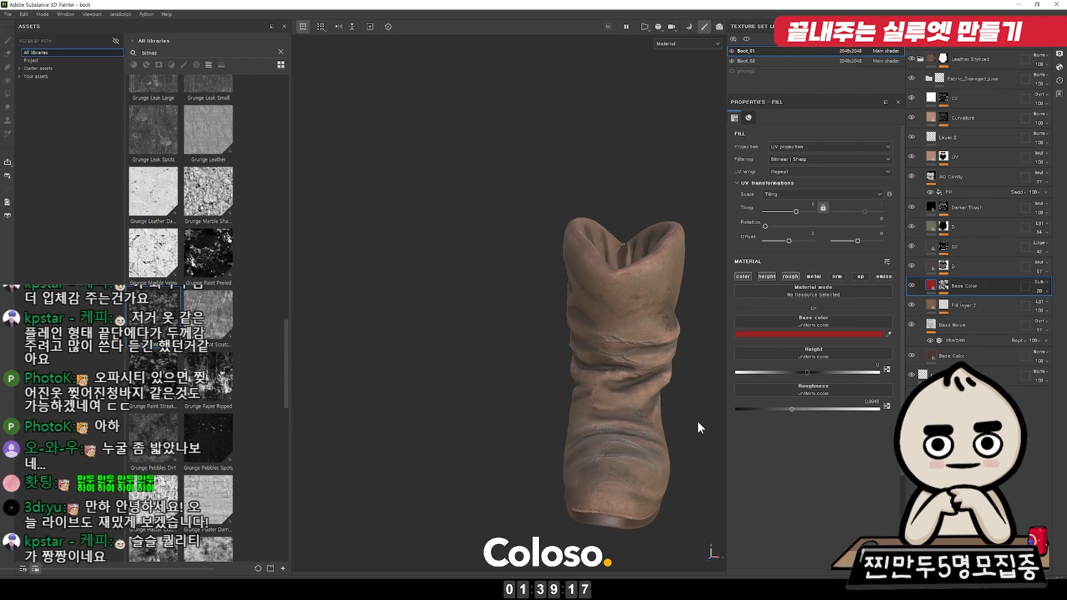
pyautogui.keyDown('alt'); pyautogui.moveTo(634, 352); pyautogui.dragTo(597, 305, button='middle'); pyautogui.keyUp('alt')
pyautogui.keyDown('alt'); pyautogui.moveTo(597, 304); pyautogui.dragTo(580, 278); pyautogui.keyUp('alt')
pyautogui.keyDown('alt'); pyautogui.moveTo(755, 228); pyautogui.dragTo(613, 291); pyautogui.keyUp('alt')
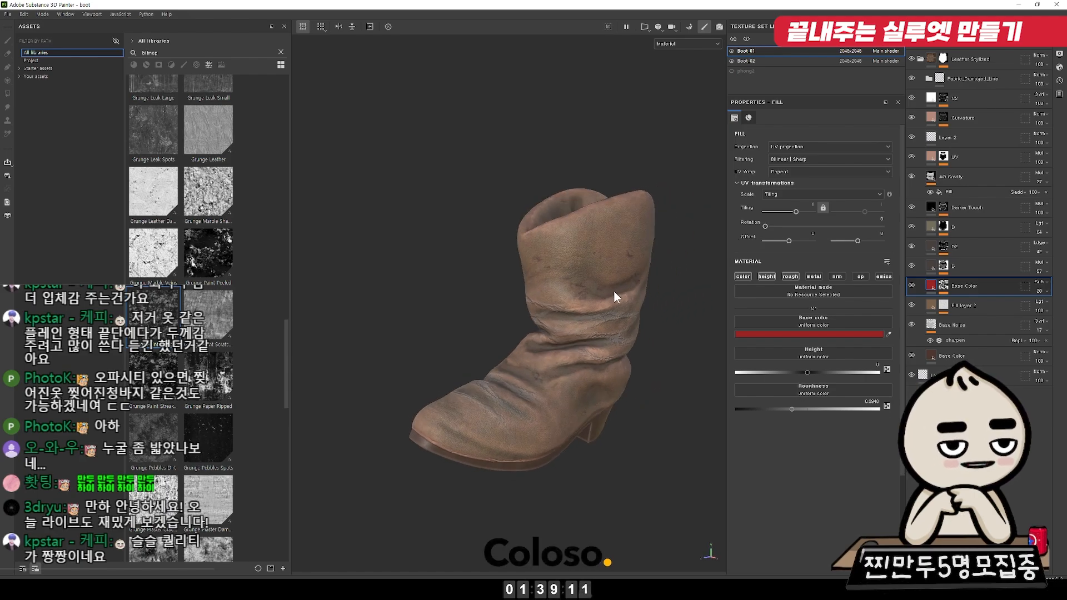
pyautogui.keyDown('alt'); pyautogui.moveTo(635, 337); pyautogui.dragTo(632, 330); pyautogui.keyUp('alt')
pyautogui.click(913, 261)
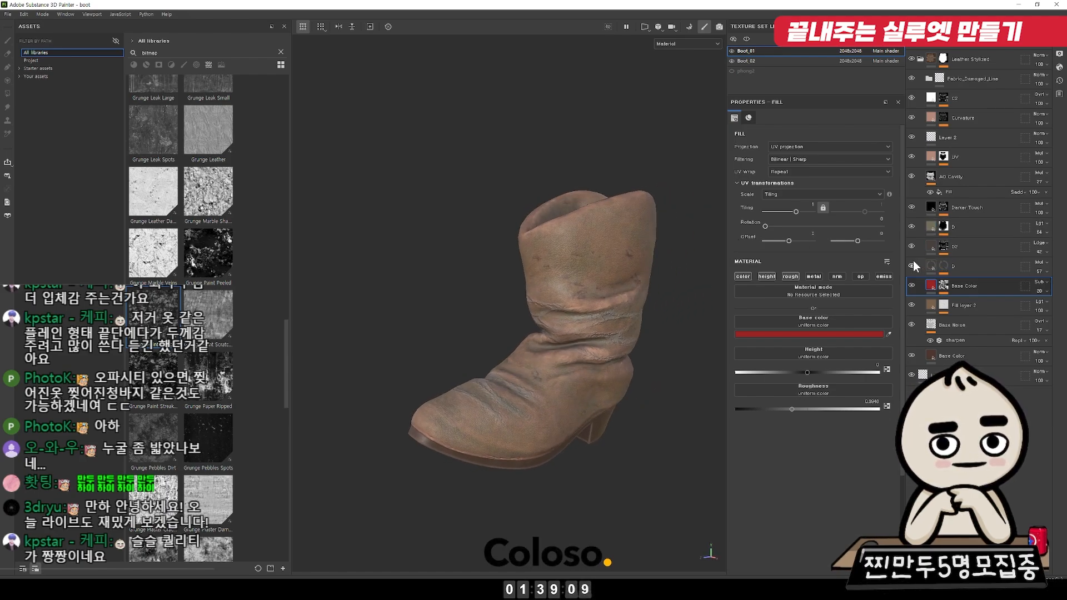
pyautogui.click(912, 260)
# Step: Add a new fill layer above the D layer with a black mask, and add a fill effect to that mask
pyautogui.scroll(3, 712, 304)
pyautogui.click(927, 265)
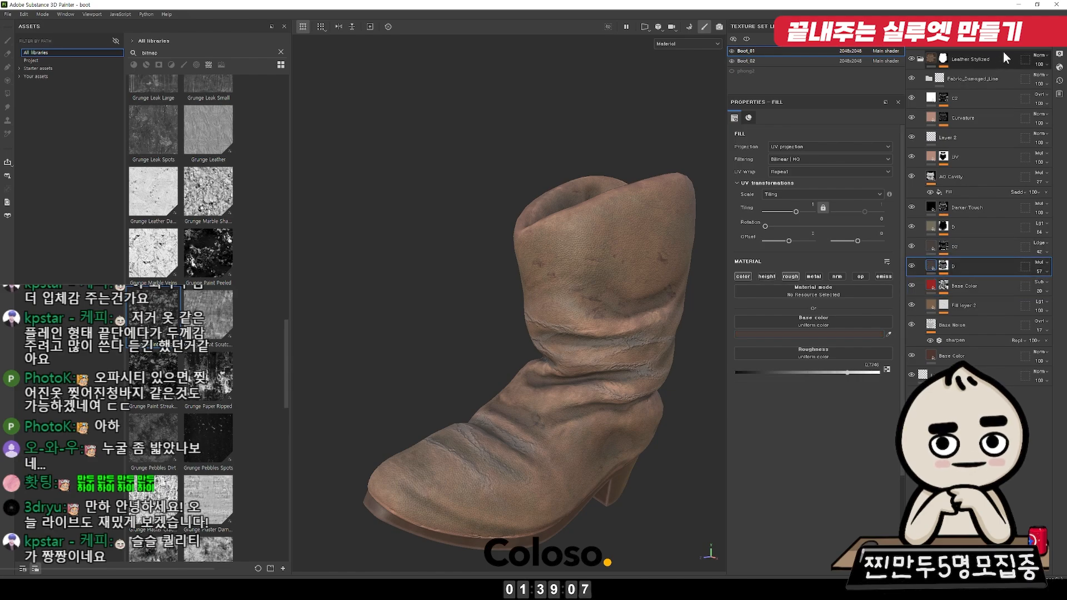
pyautogui.click(1014, 49)
pyautogui.rightClick(948, 268)
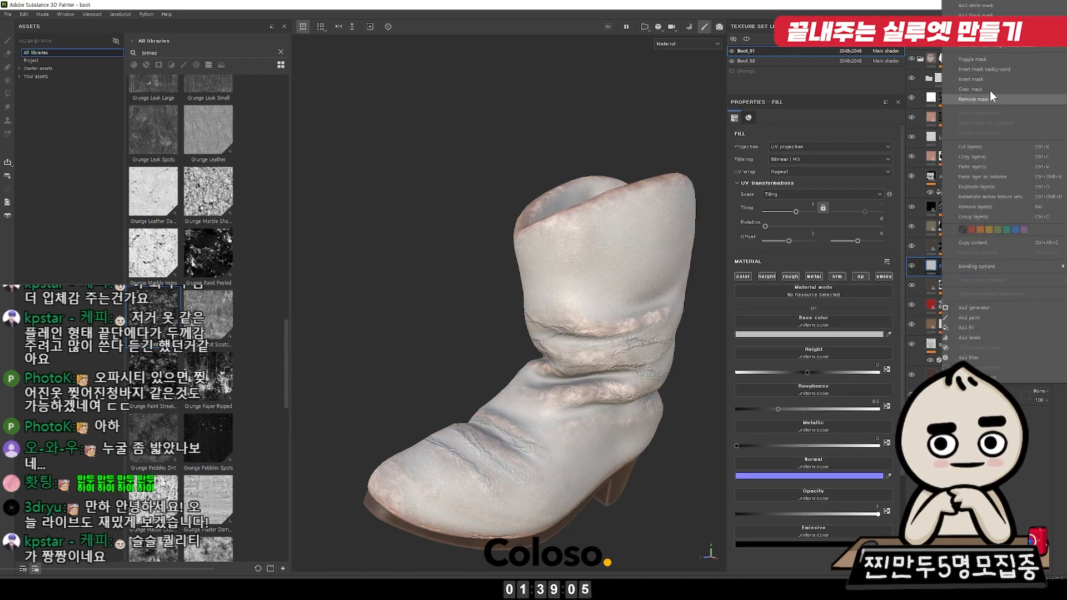
pyautogui.click(994, 15)
pyautogui.rightClick(942, 268)
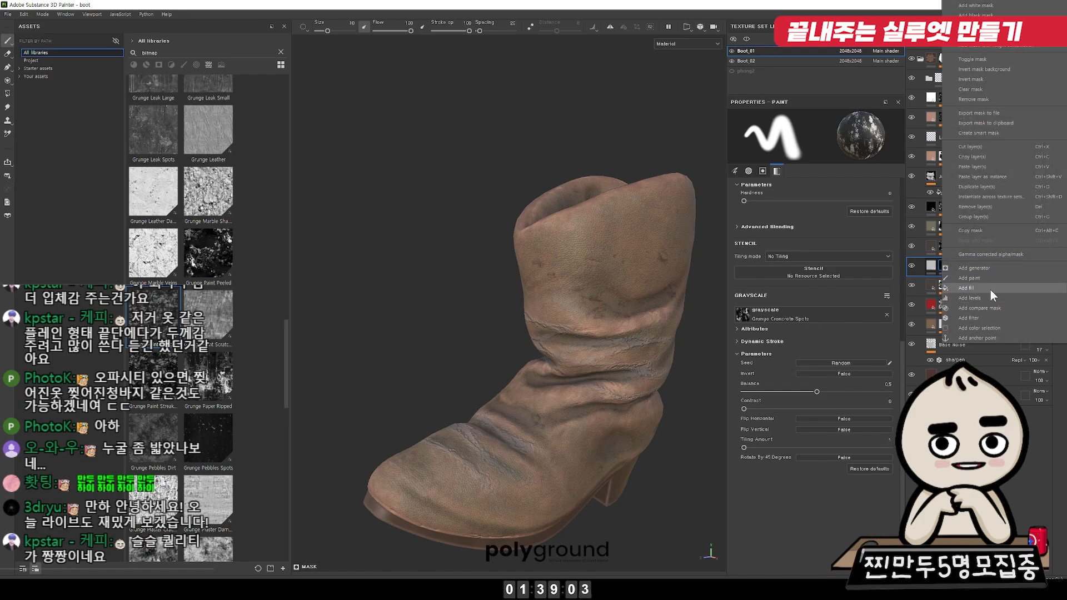
pyautogui.click(990, 289)
# Step: Clear the search in the project assets and load a curvature map as the mask fill's grayscale
pyautogui.click(80, 60)
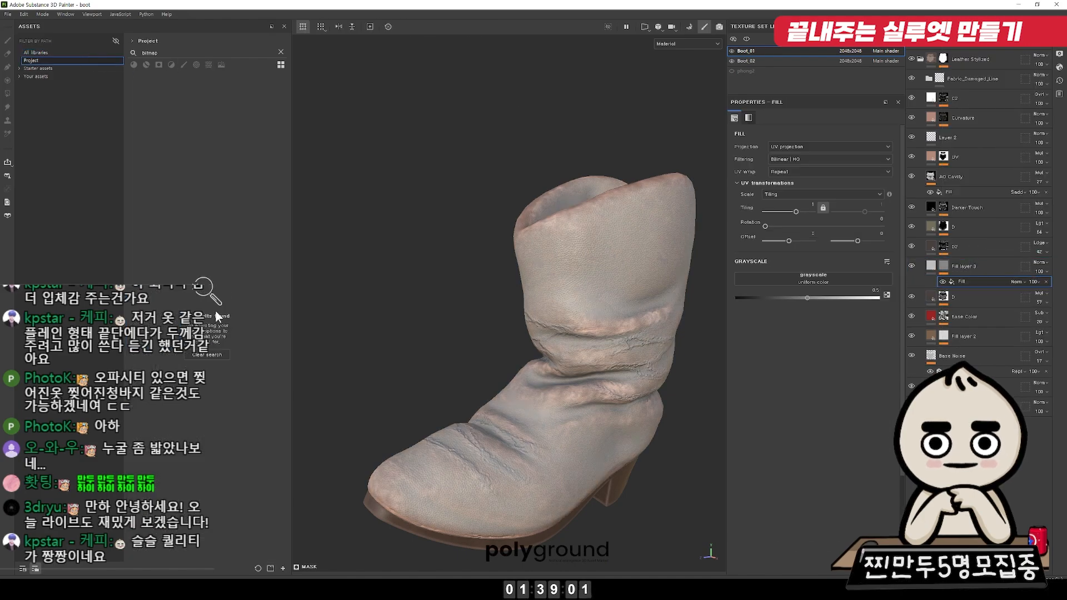
pyautogui.click(211, 352)
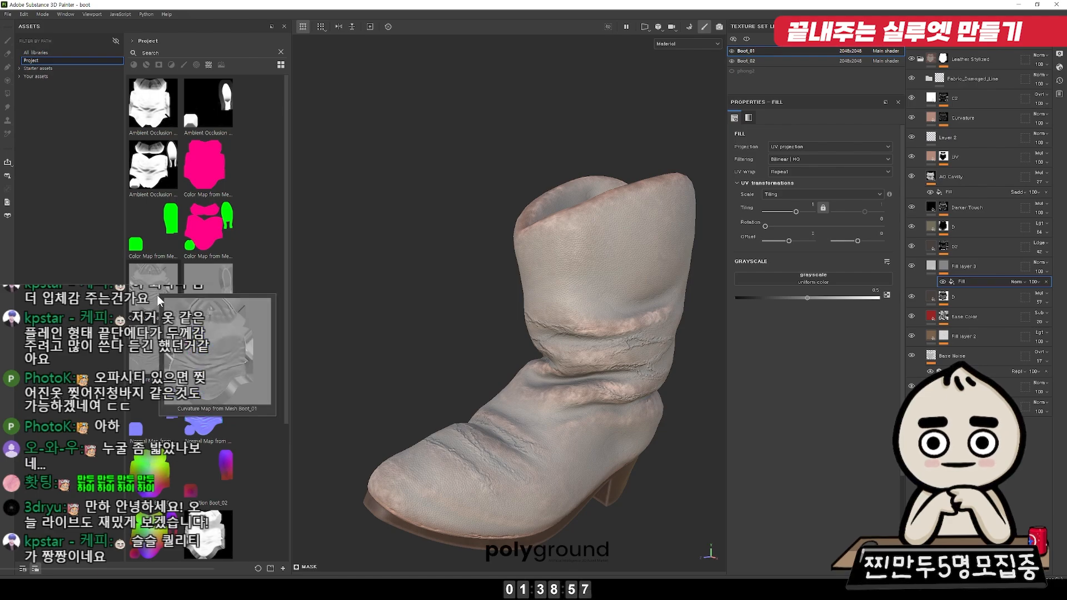
pyautogui.moveTo(158, 351)
pyautogui.moveTo(156, 351); pyautogui.dragTo(811, 280)
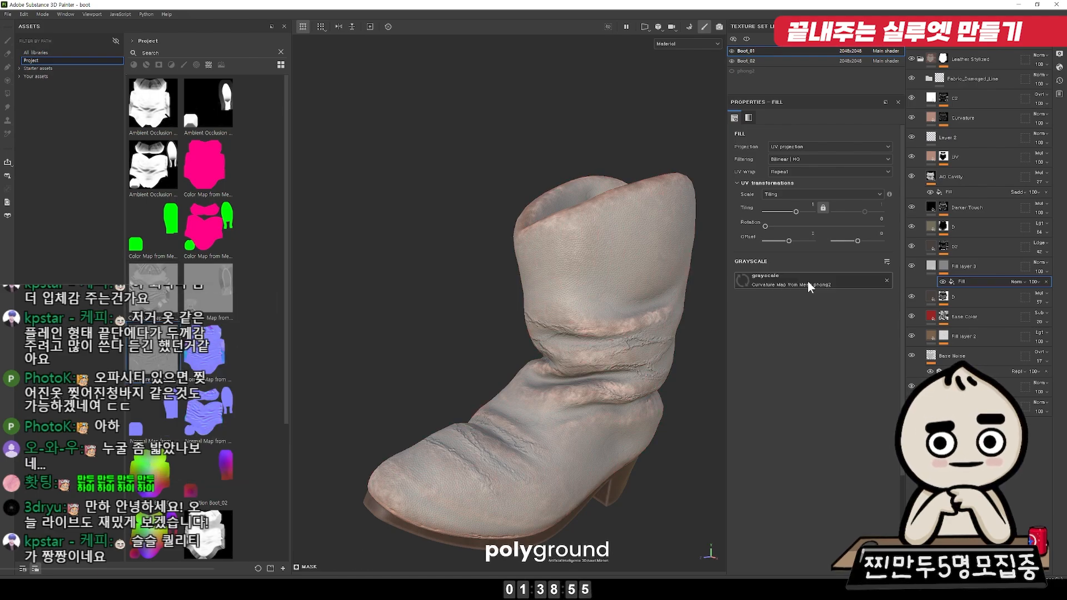
# Step: Add a Levels effect to Fill layer 3's mask, raising the black point and lowering the white point
pyautogui.rightClick(954, 267)
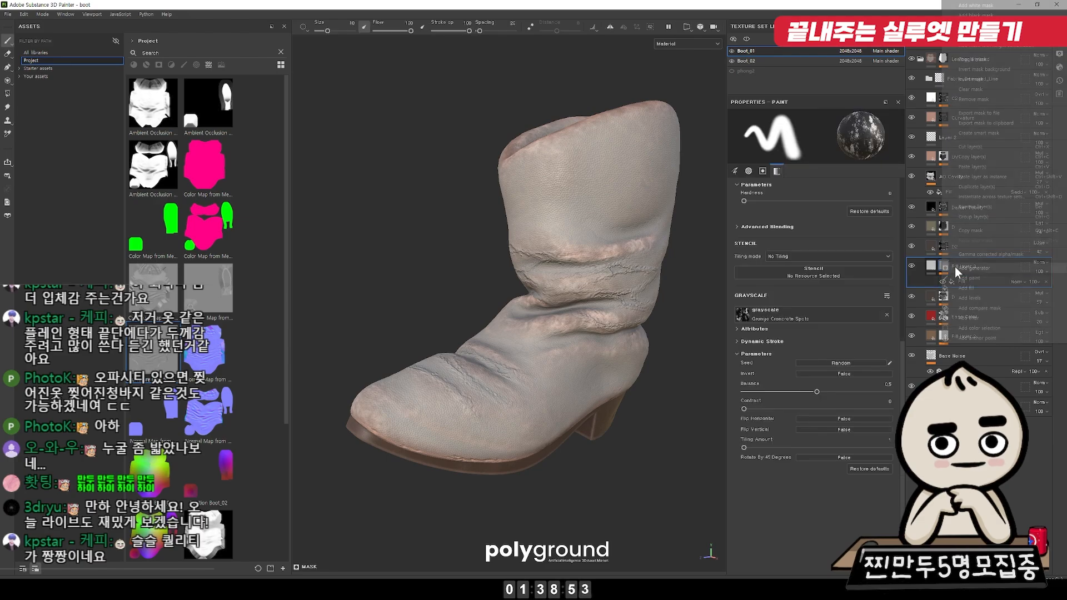
pyautogui.click(972, 299)
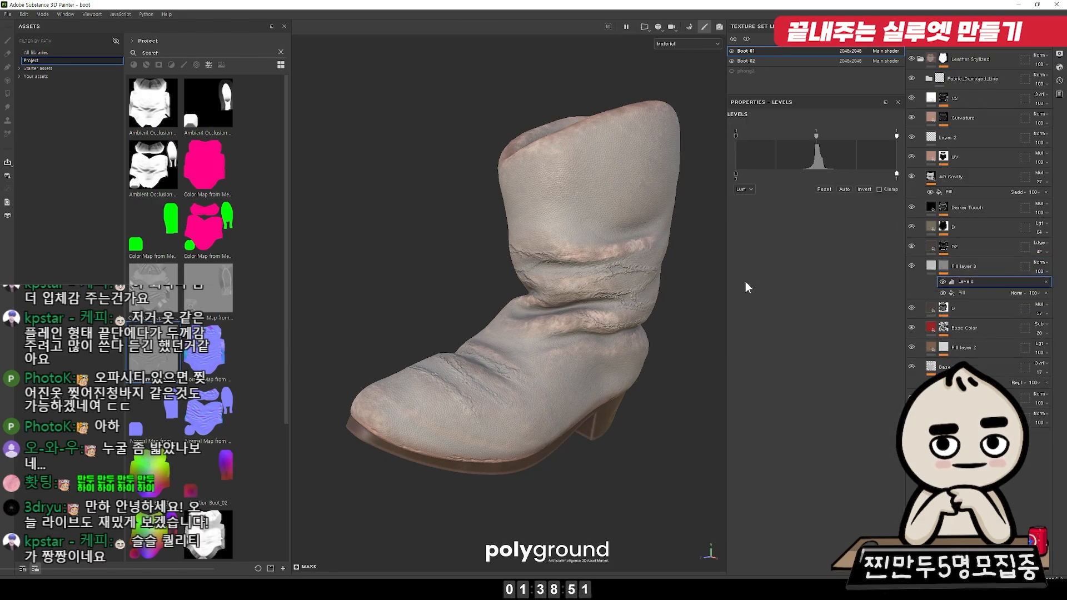
pyautogui.moveTo(735, 136); pyautogui.dragTo(802, 132)
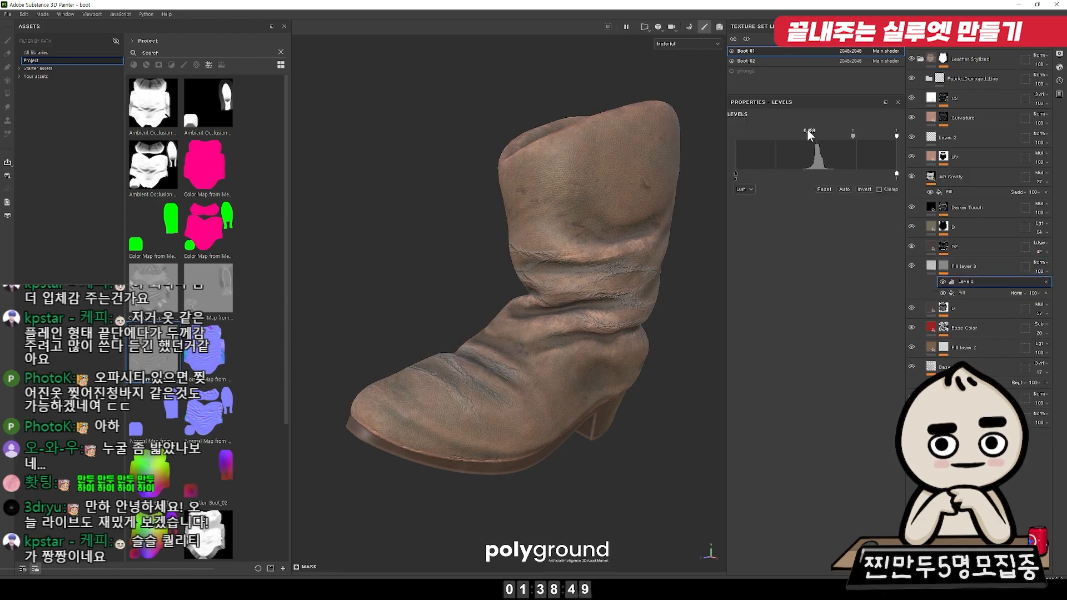
pyautogui.moveTo(896, 135); pyautogui.dragTo(848, 136)
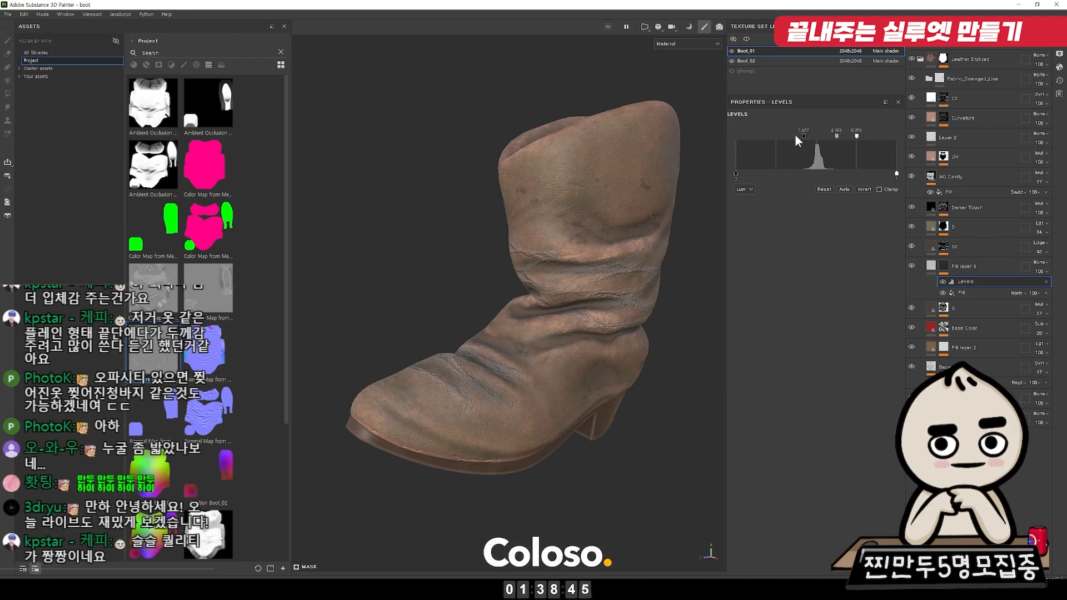
# Step: Change Fill layer 3's base color to a bright, saturated red
pyautogui.click(929, 265)
pyautogui.click(814, 335)
pyautogui.moveTo(901, 378); pyautogui.dragTo(969, 338)
pyautogui.click(942, 342)
# Step: Tighten the Levels range around the histogram peak in the mask view, and compare the inverted result on the material
pyautogui.click(943, 266)
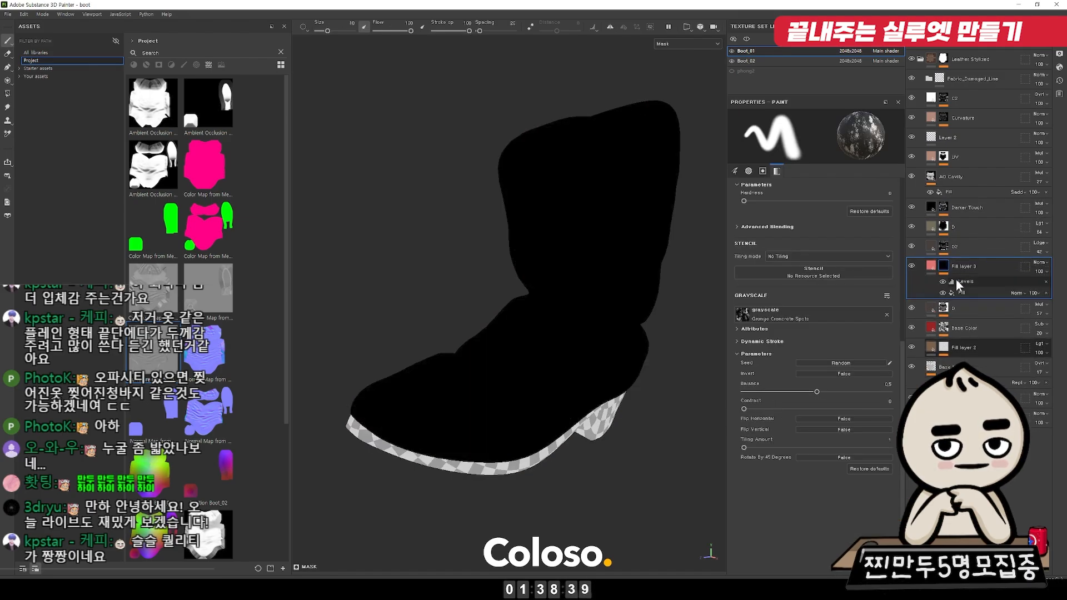
pyautogui.click(958, 280)
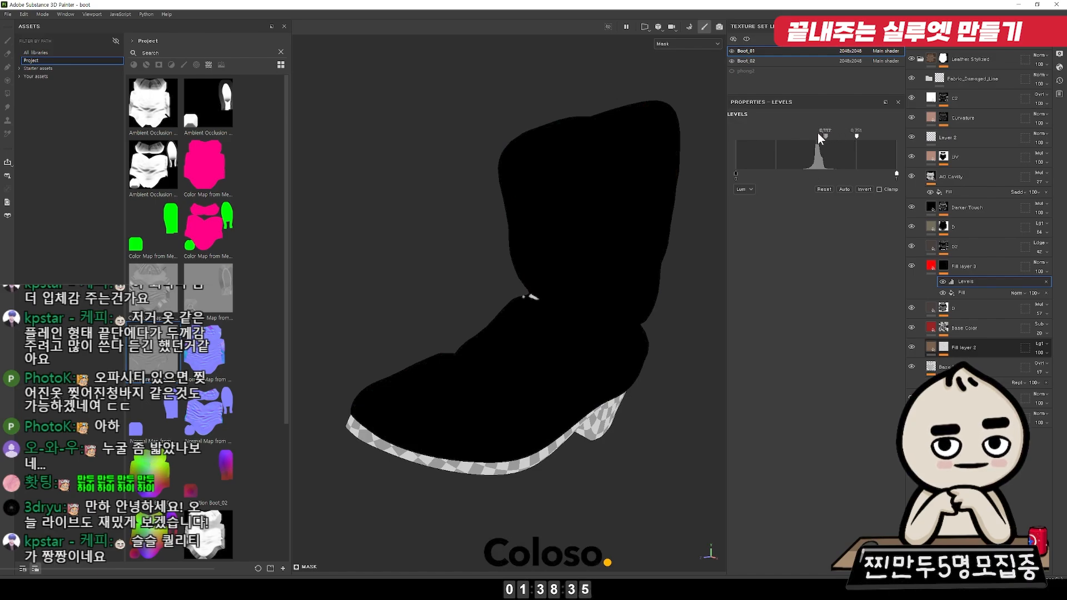
pyautogui.moveTo(827, 138)
pyautogui.mouseDown()
pyautogui.moveTo(804, 138)
pyautogui.moveTo(839, 139)
pyautogui.moveTo(807, 137)
pyautogui.moveTo(821, 134)
pyautogui.mouseUp()
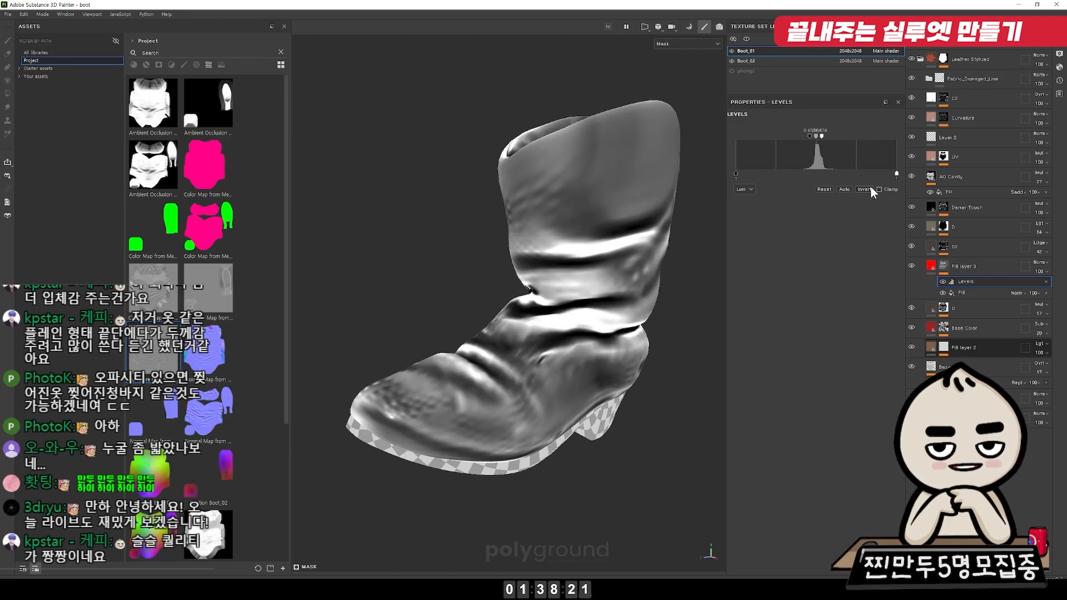
pyautogui.press('m')
pyautogui.click(871, 187)
pyautogui.click(871, 187)
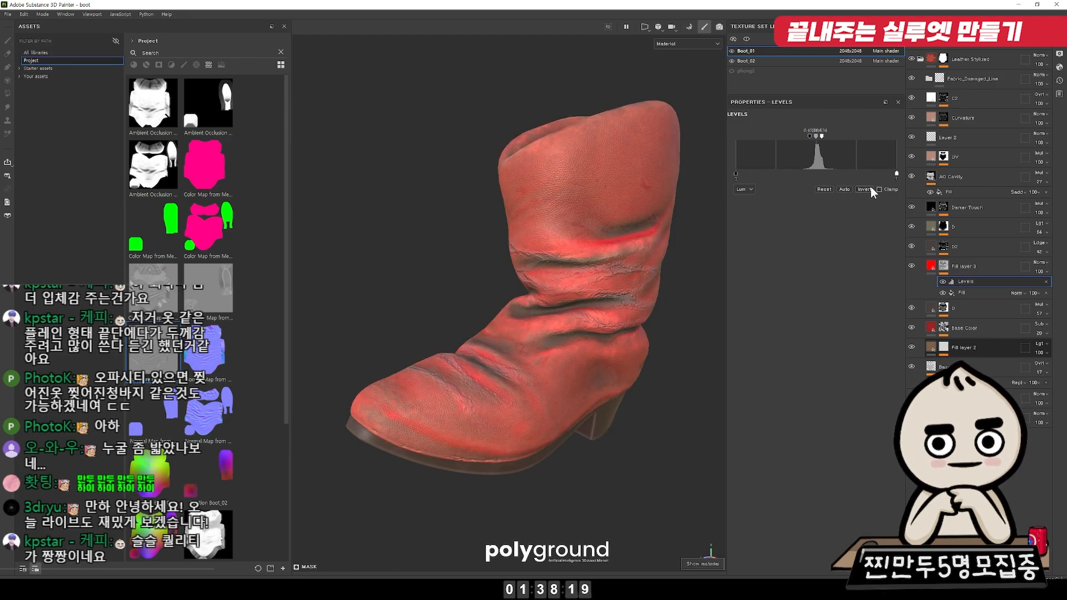
pyautogui.keyDown('alt'); pyautogui.moveTo(564, 268); pyautogui.dragTo(642, 295); pyautogui.keyUp('alt')
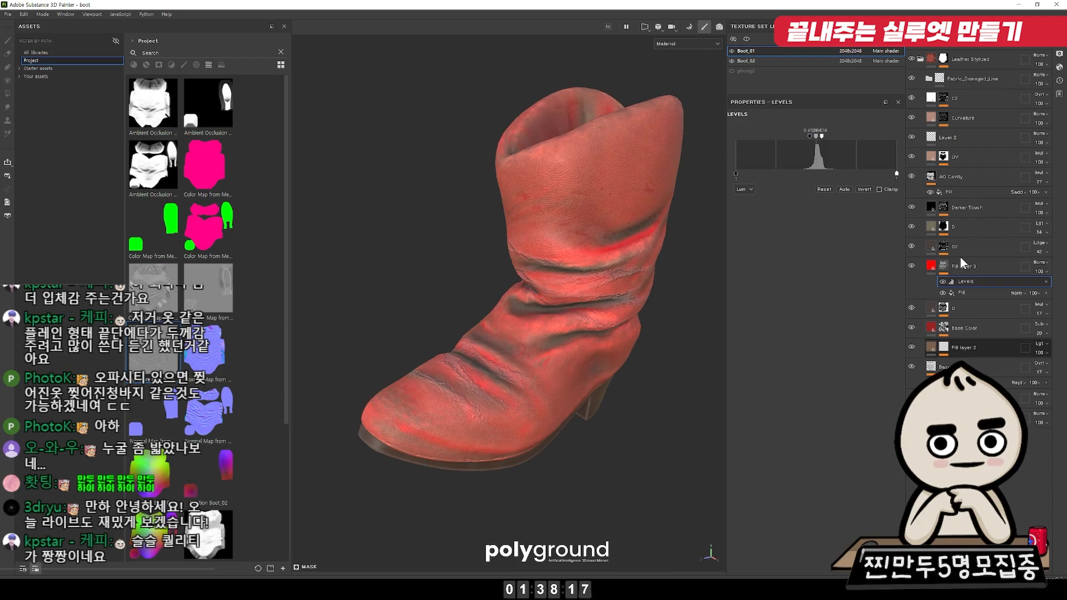
# Step: Add a Dirt generator to Fill layer 3's mask and set its blend mode to Multiply
pyautogui.rightClick(945, 263)
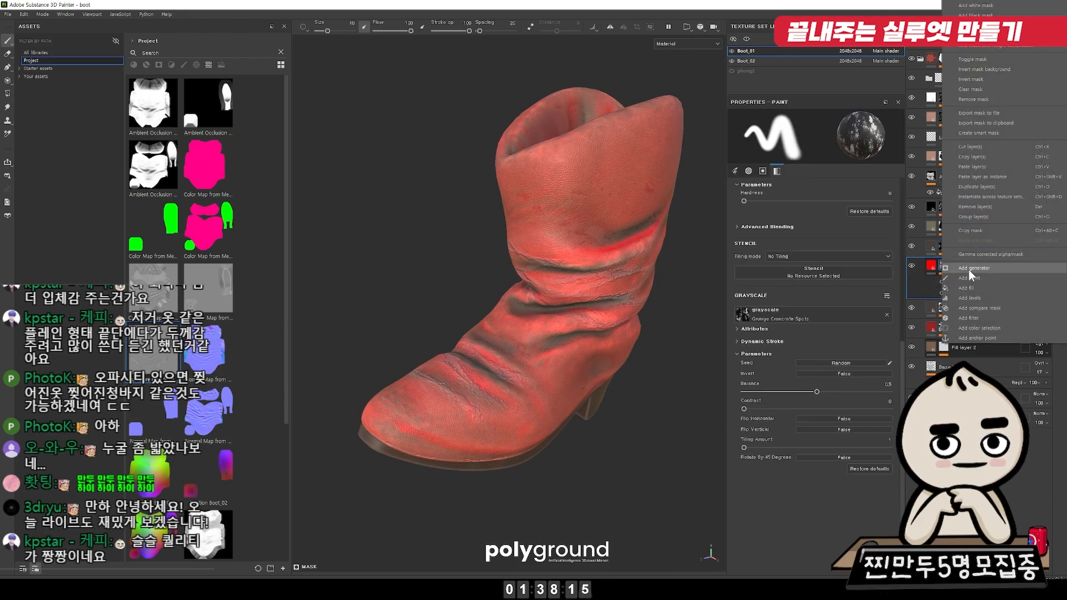
pyautogui.click(968, 269)
pyautogui.click(832, 138)
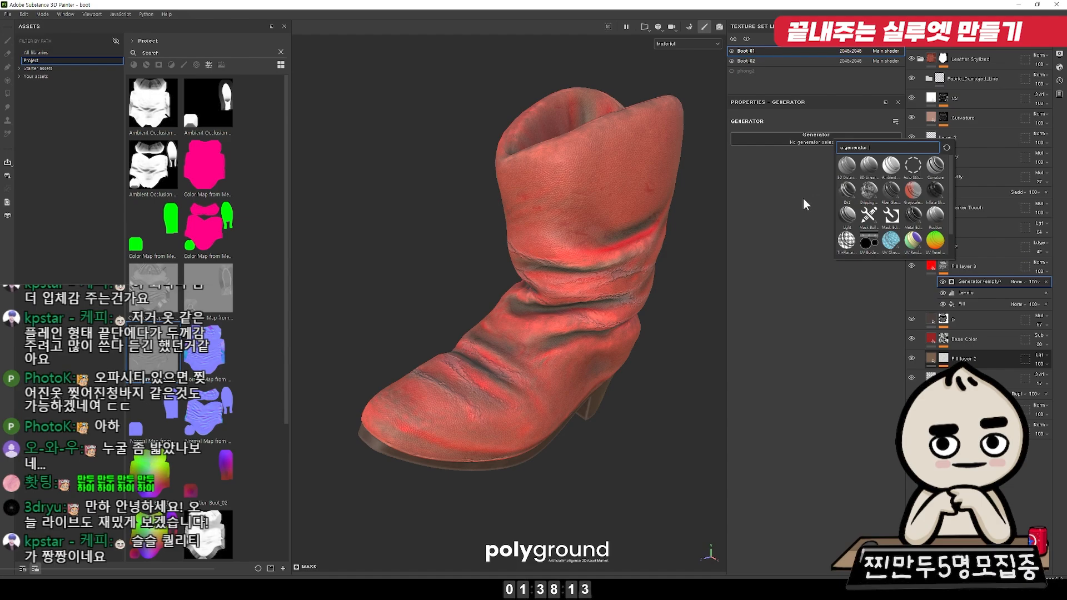
pyautogui.click(846, 192)
pyautogui.click(1015, 281)
pyautogui.click(1019, 322)
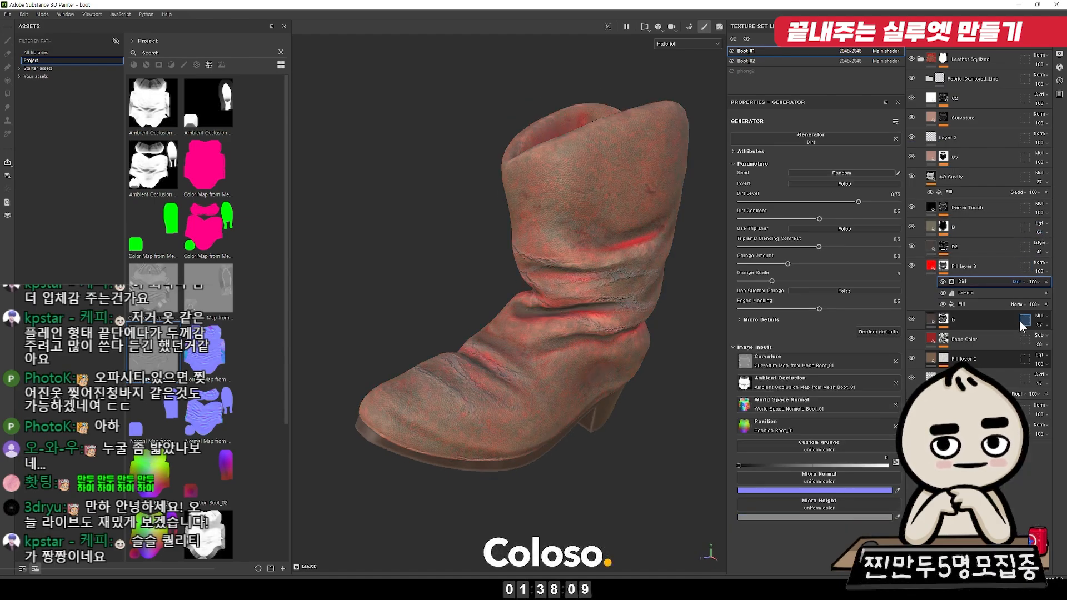
# Step: Set the Dirt generator's grunge scale to 3, grunge amount to about 0.26, dirt contrast to 0.72 and dirt level to 0.76
pyautogui.keyDown('alt'); pyautogui.moveTo(765, 299); pyautogui.dragTo(841, 270, button='right'); pyautogui.keyUp('alt')
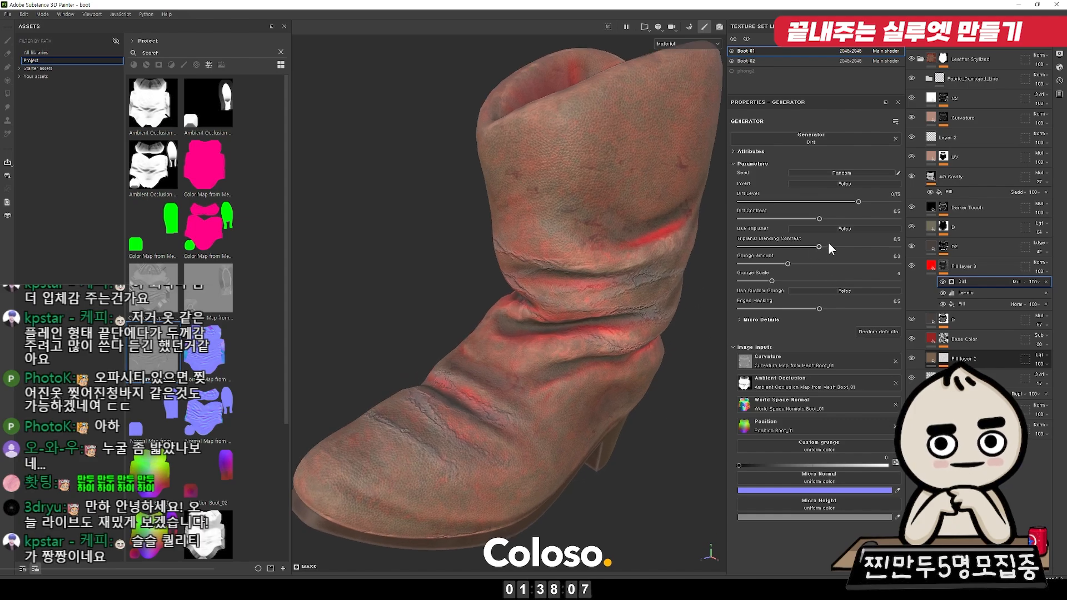
pyautogui.moveTo(775, 279); pyautogui.dragTo(753, 274)
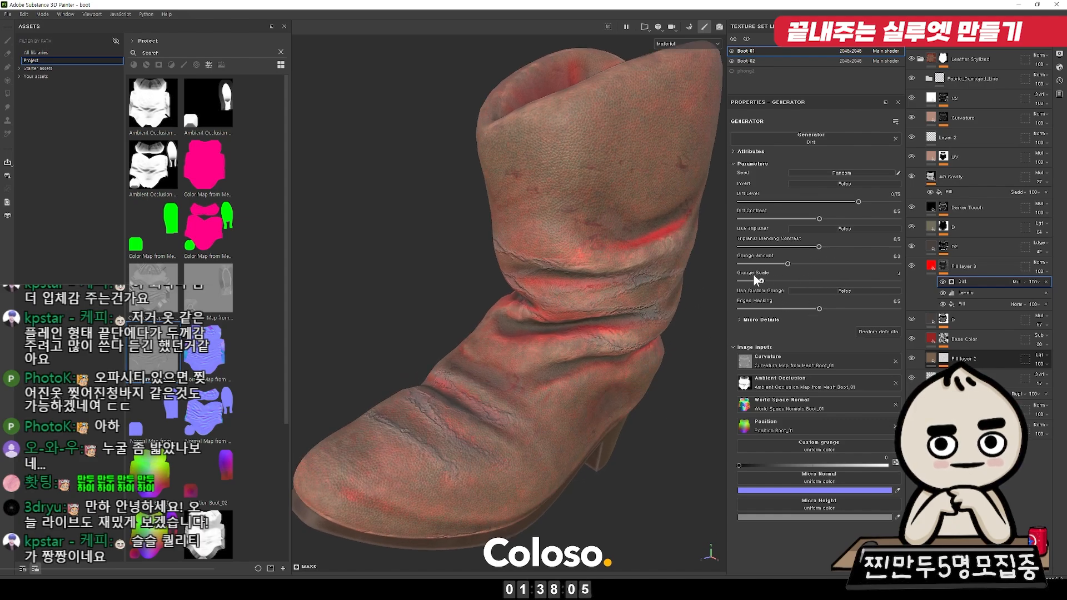
pyautogui.moveTo(818, 261); pyautogui.dragTo(781, 265)
pyautogui.moveTo(875, 201)
pyautogui.mouseDown()
pyautogui.moveTo(859, 201)
pyautogui.moveTo(853, 222)
pyautogui.moveTo(860, 201)
pyautogui.mouseUp()
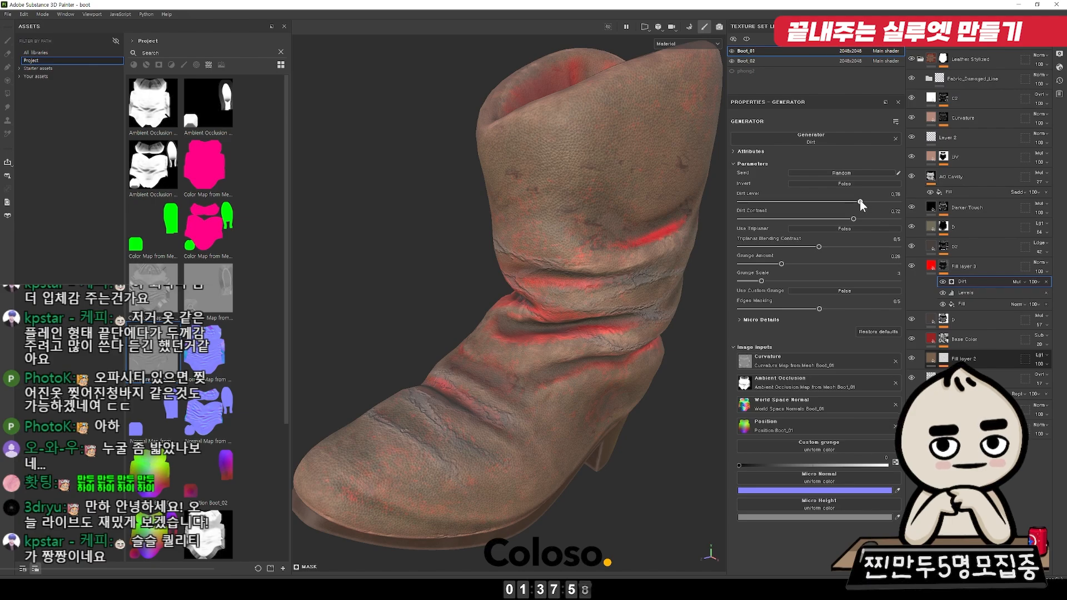
# Step: Change Fill layer 3's base color from bright red to a muted beige
pyautogui.click(931, 265)
pyautogui.click(850, 334)
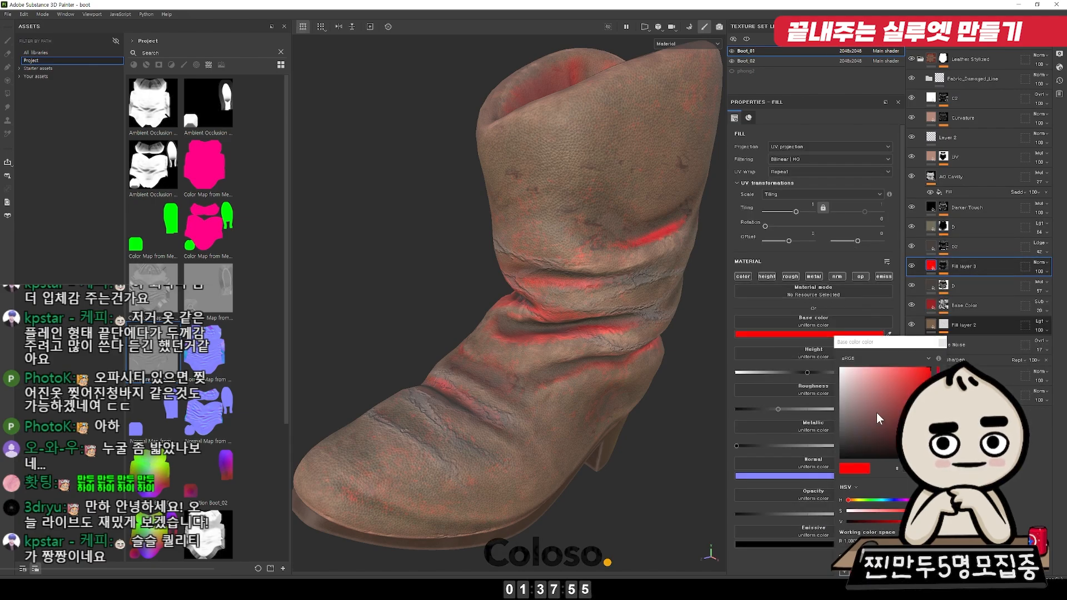
pyautogui.moveTo(853, 416); pyautogui.dragTo(850, 385)
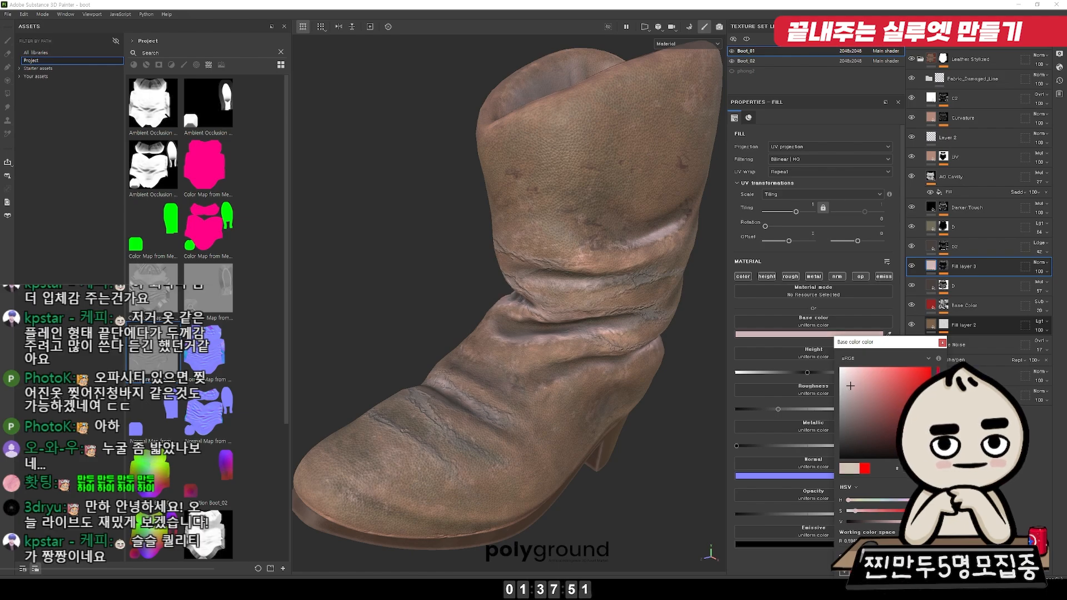
pyautogui.click(938, 448)
pyautogui.keyDown('alt'); pyautogui.moveTo(639, 367); pyautogui.dragTo(644, 322); pyautogui.keyUp('alt')
pyautogui.click(858, 391)
pyautogui.moveTo(859, 394); pyautogui.dragTo(855, 403)
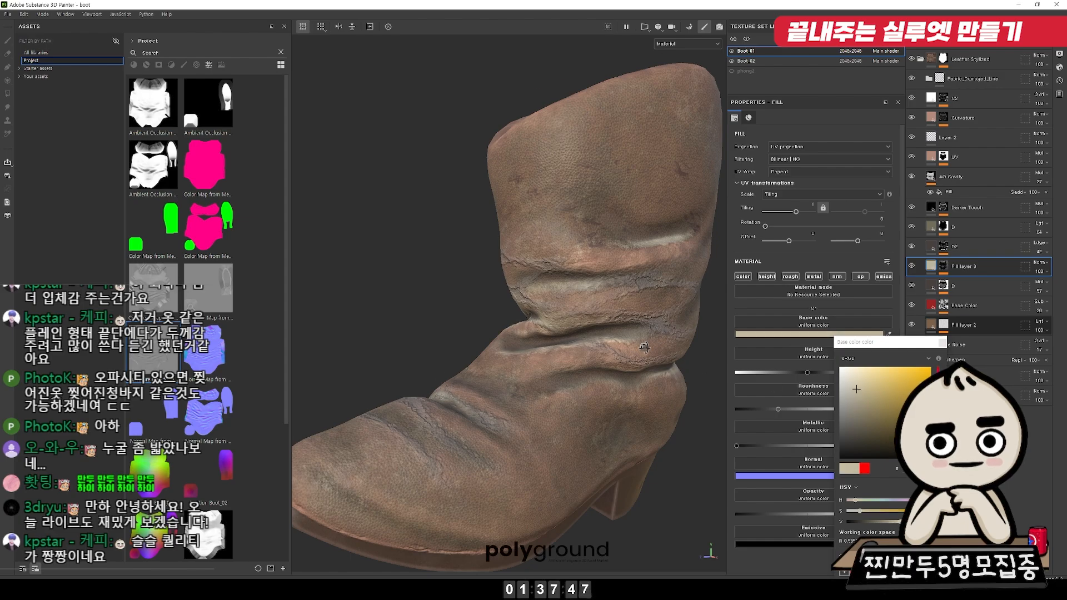
pyautogui.keyDown('alt'); pyautogui.moveTo(655, 333); pyautogui.dragTo(660, 364); pyautogui.keyUp('alt')
pyautogui.click(942, 343)
# Step: Limit Fill layer 3 to the color, height and roughness channels and set its roughness to about 0.88
pyautogui.keyDown('alt'); pyautogui.moveTo(573, 309); pyautogui.dragTo(672, 315, button='right'); pyautogui.keyUp('alt')
pyautogui.keyDown('alt'); pyautogui.click(745, 276); pyautogui.keyUp('alt')
pyautogui.click(764, 275)
pyautogui.click(795, 275)
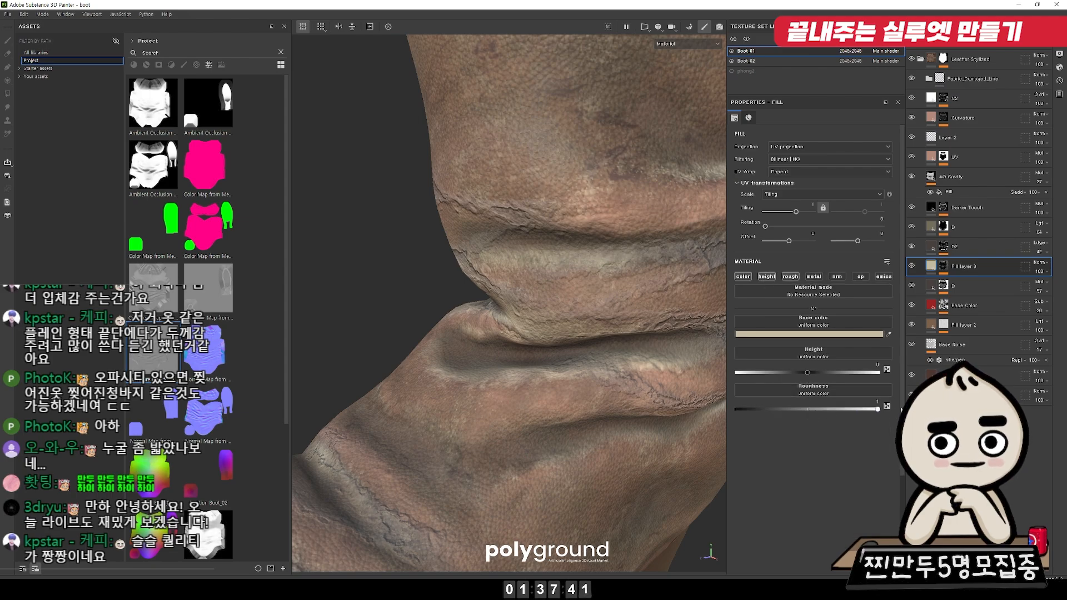
pyautogui.moveTo(801, 371)
pyautogui.mouseDown()
pyautogui.moveTo(788, 371)
pyautogui.moveTo(825, 373)
pyautogui.mouseUp()
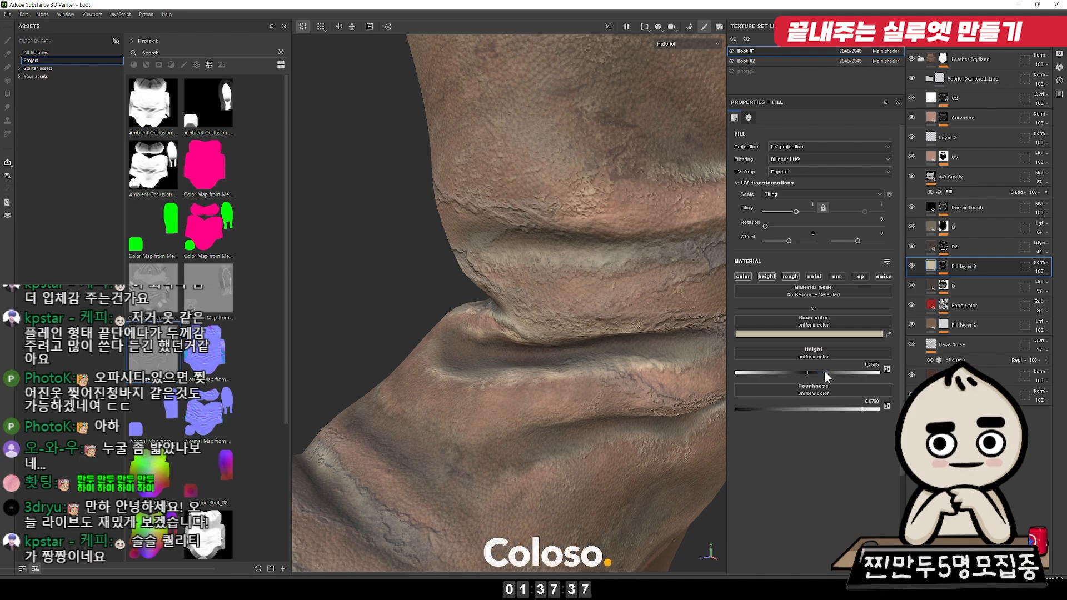
pyautogui.hotkey('ctrl', 'z')
# Step: Set Fill layer 3 to a lightening blend mode and lower the layer's opacity slightly
pyautogui.click(1040, 263)
pyautogui.click(1040, 263)
pyautogui.scroll(-2, 1039, 263)
pyautogui.scroll(-3, 1040, 266)
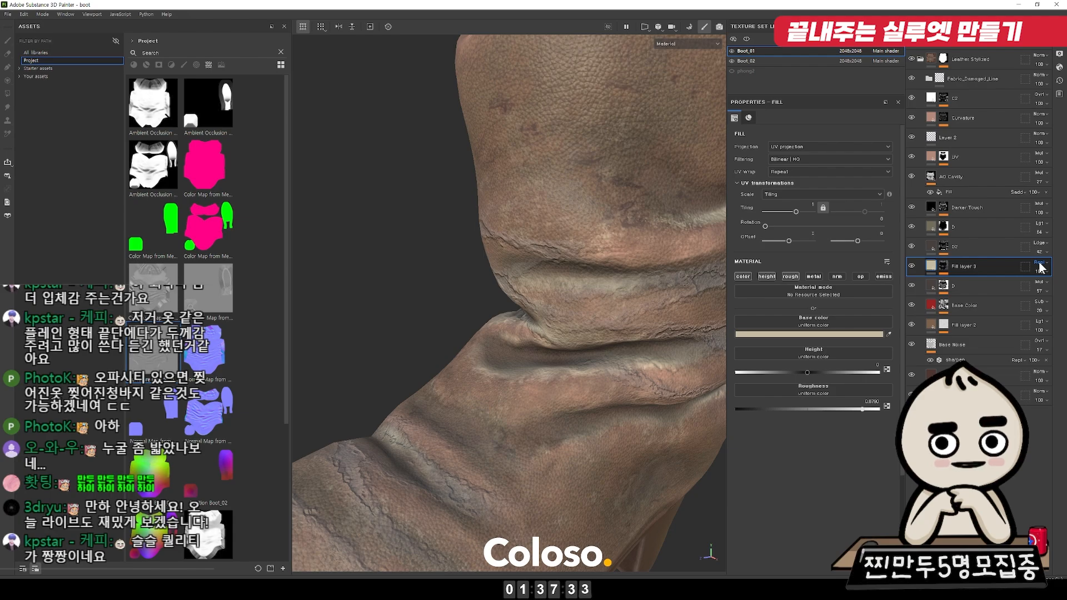
pyautogui.scroll(-3, 1040, 266)
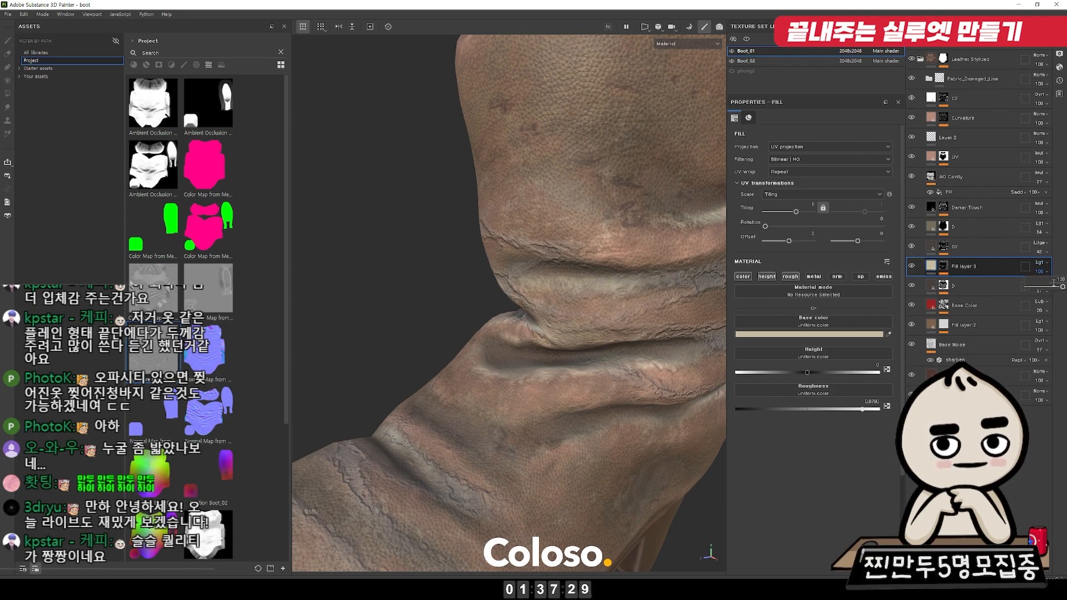
pyautogui.moveTo(1061, 287)
pyautogui.mouseDown()
pyautogui.moveTo(1030, 287)
pyautogui.moveTo(1060, 289)
pyautogui.mouseUp()
pyautogui.scroll(3, 591, 305)
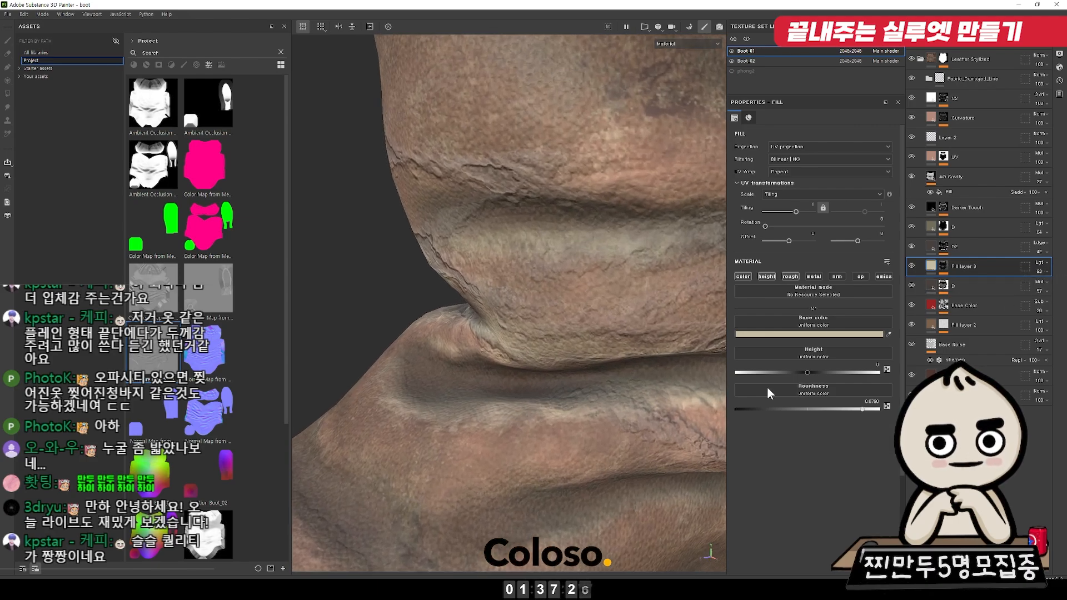
# Step: Add a Blue Noise Fast fill to Fill layer 3's mask and set its tiling to 0.57
pyautogui.click(943, 266)
pyautogui.rightClick(942, 267)
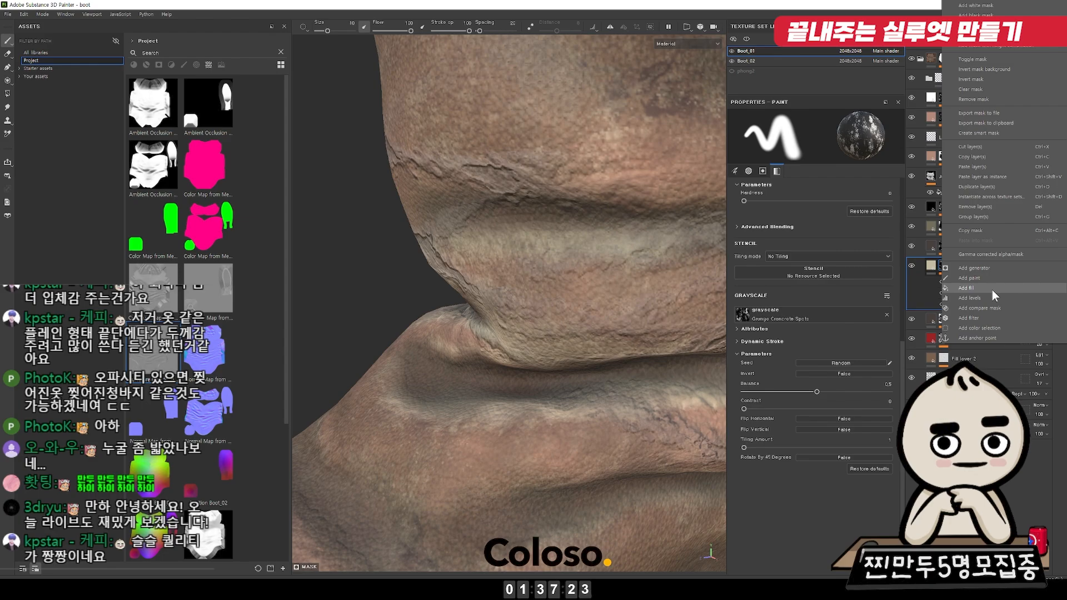
pyautogui.click(991, 290)
pyautogui.click(87, 52)
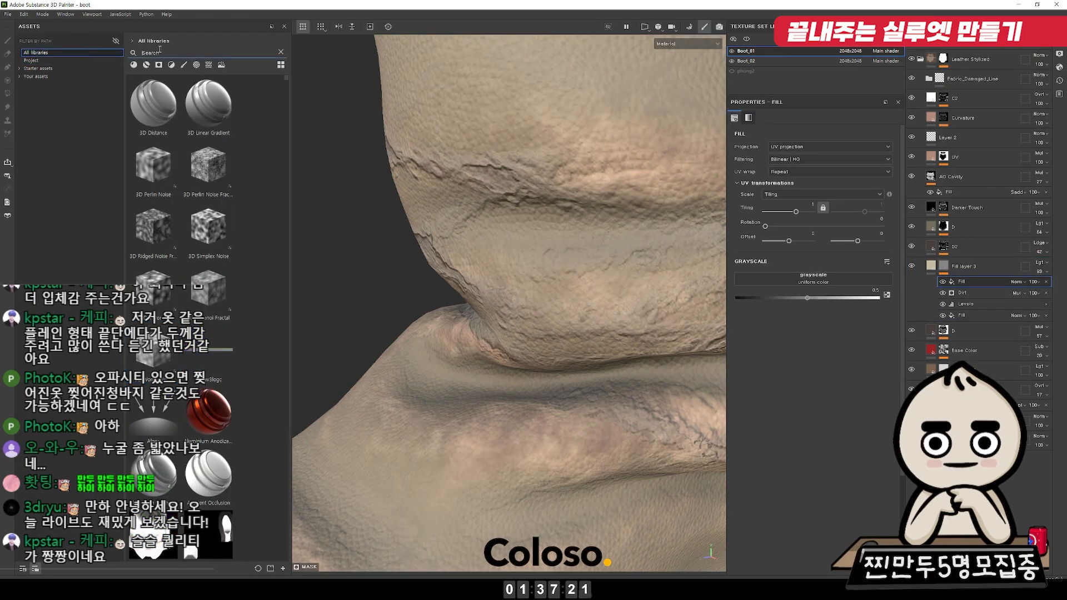
pyautogui.click(161, 52)
pyautogui.write('noise')
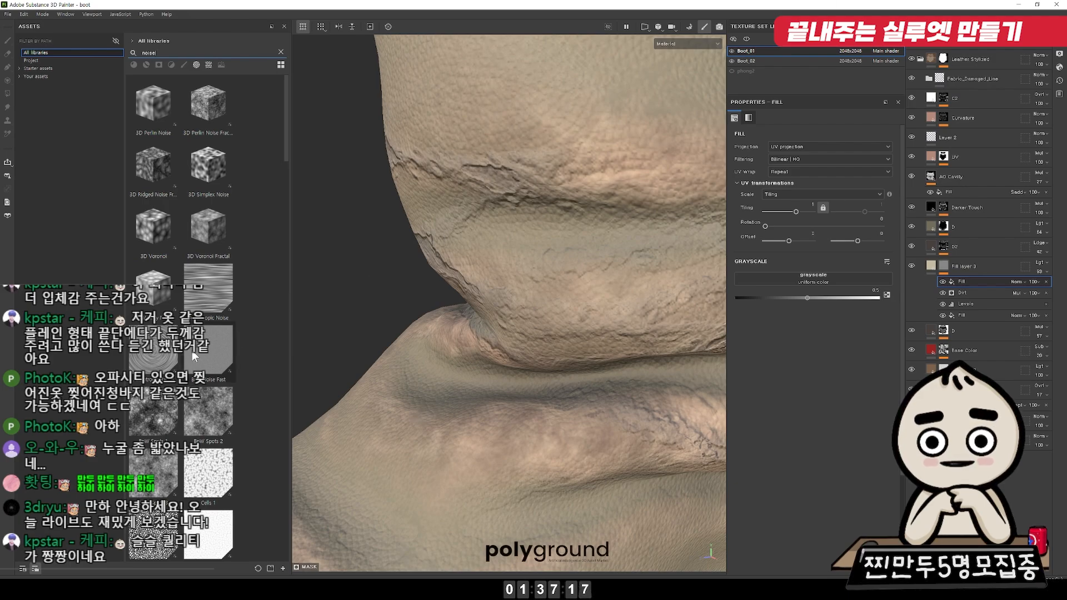
pyautogui.moveTo(191, 350)
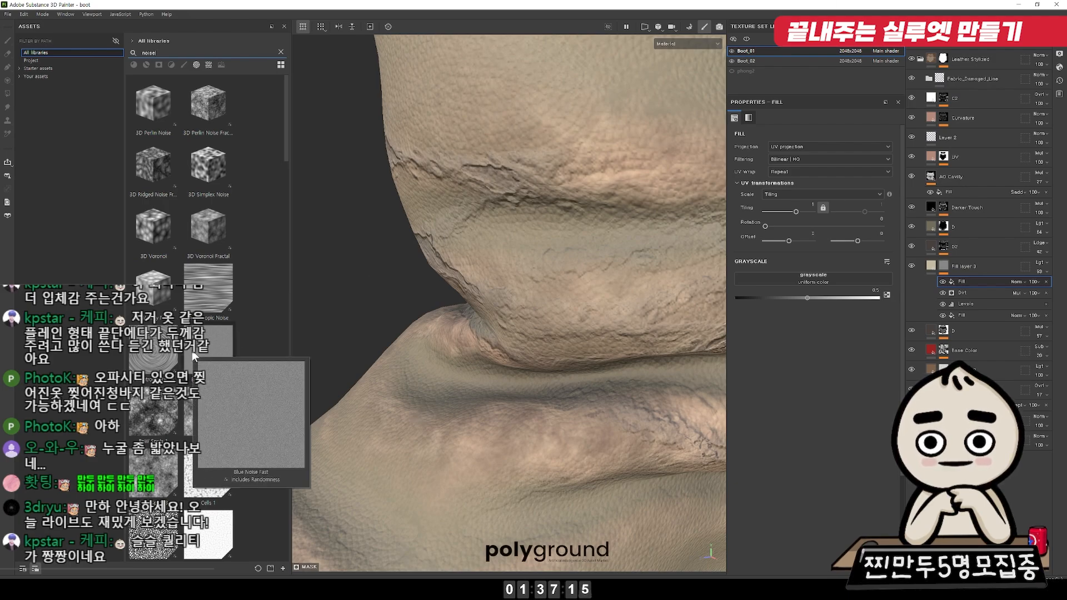
pyautogui.moveTo(218, 348); pyautogui.dragTo(814, 278)
pyautogui.moveTo(795, 212); pyautogui.dragTo(793, 206)
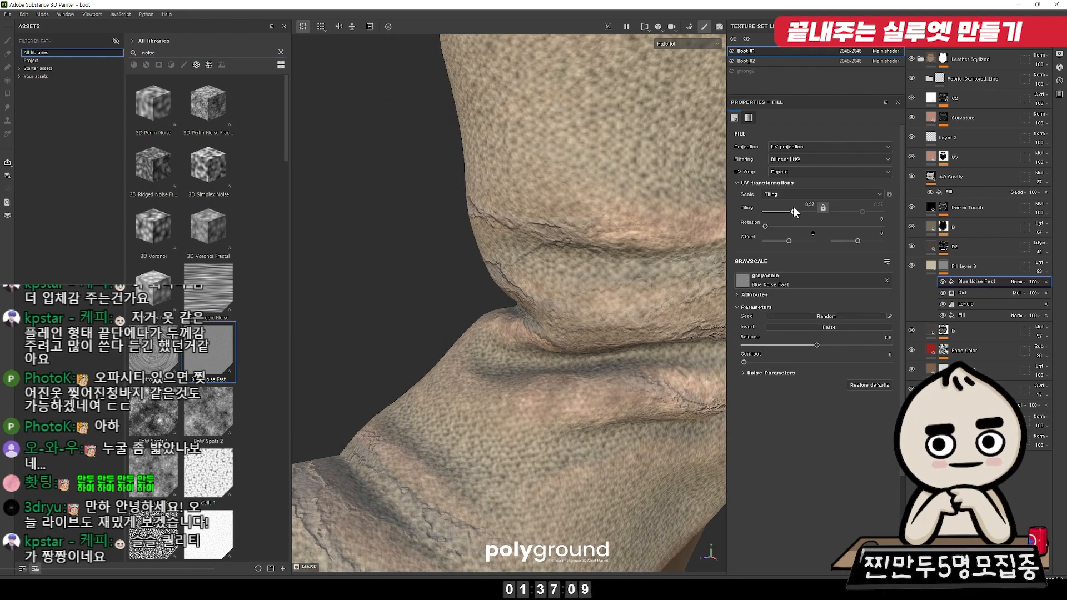
# Step: Set the Blue Noise Fast fill's blend mode to Multiply and compare the folds with the fill shown and hidden
pyautogui.click(1014, 281)
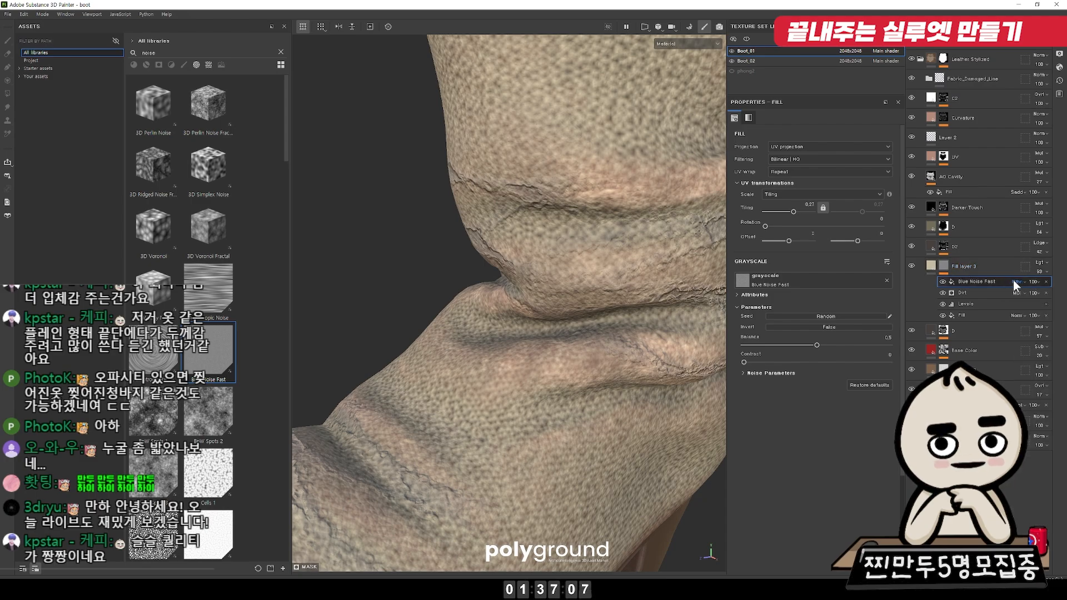
pyautogui.press('Down')
pyautogui.press('Down')
pyautogui.press('Down')
pyautogui.press('Down')
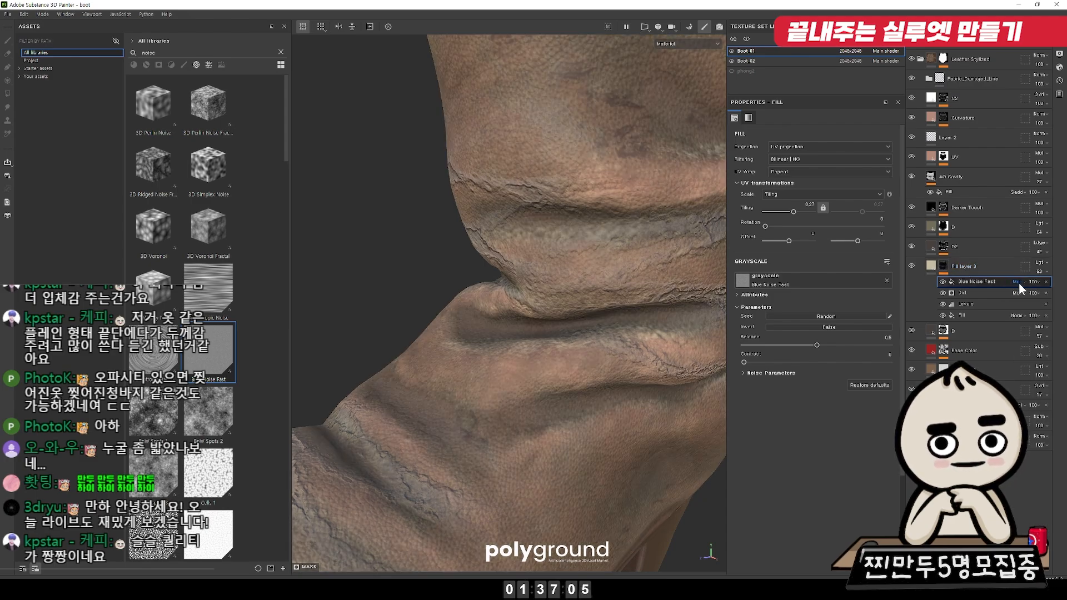
pyautogui.click(941, 281)
pyautogui.click(941, 282)
pyautogui.click(941, 282)
pyautogui.click(941, 282)
pyautogui.click(941, 281)
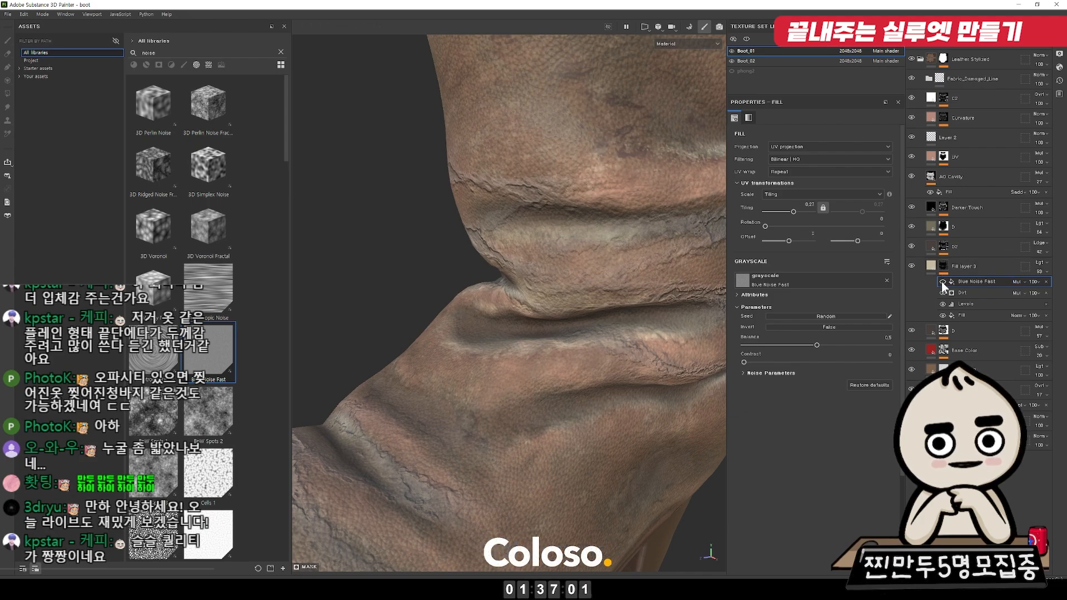
pyautogui.click(941, 282)
# Step: Set the Blue Noise Fast fill's balance to about 0.61 and raise its tiling slightly
pyautogui.keyDown('alt'); pyautogui.moveTo(666, 310); pyautogui.dragTo(699, 221, button='middle'); pyautogui.keyUp('alt')
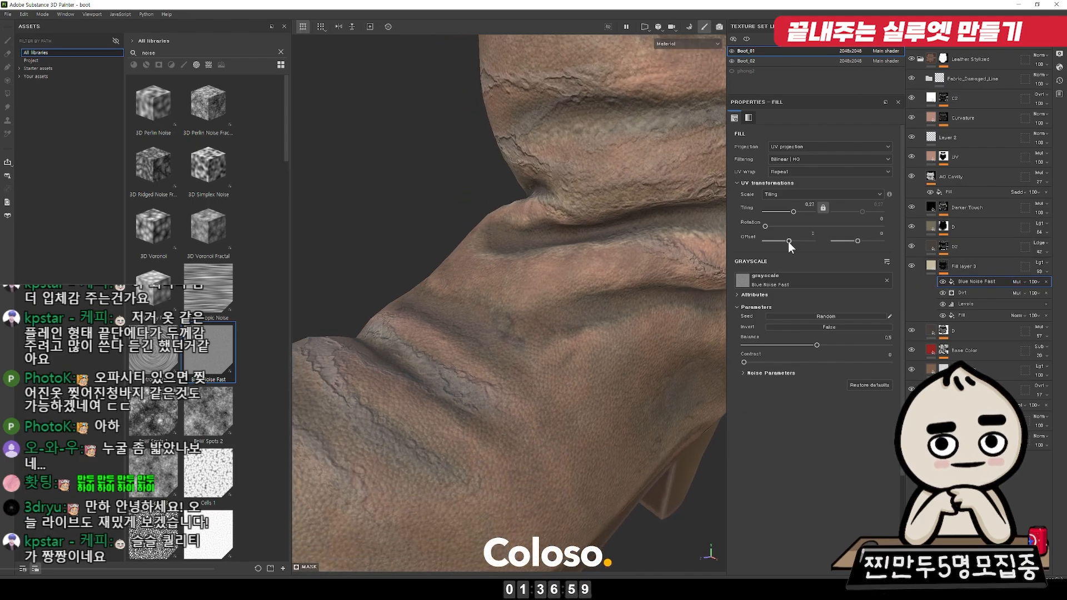
pyautogui.moveTo(822, 345)
pyautogui.mouseDown()
pyautogui.moveTo(875, 340)
pyautogui.moveTo(739, 347)
pyautogui.moveTo(892, 339)
pyautogui.moveTo(800, 339)
pyautogui.moveTo(832, 340)
pyautogui.mouseUp()
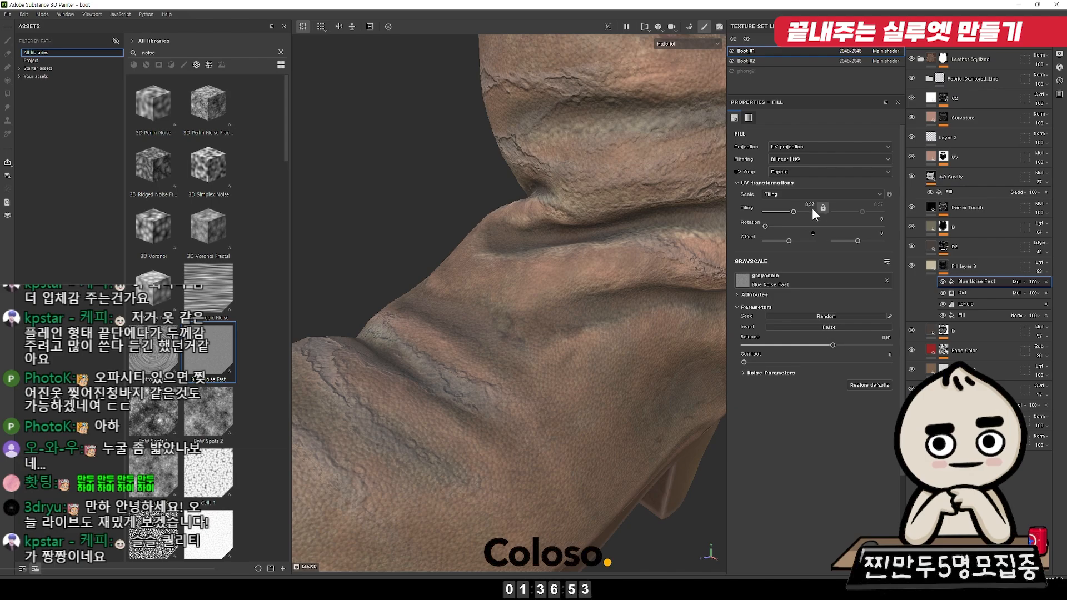
pyautogui.moveTo(795, 208)
pyautogui.mouseDown()
pyautogui.moveTo(804, 209)
pyautogui.moveTo(795, 211)
pyautogui.mouseUp()
# Step: Examine the fold highlights and overall leather color across the whole boot from several angles
pyautogui.scroll(-5, 548, 273)
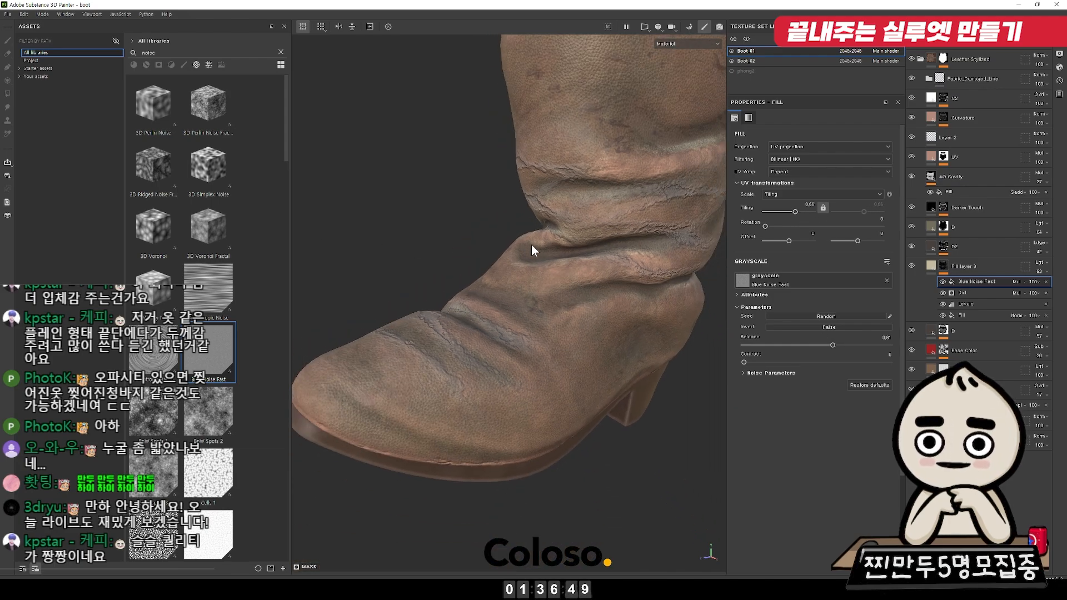
pyautogui.keyDown('alt'); pyautogui.moveTo(572, 228); pyautogui.dragTo(576, 251); pyautogui.keyUp('alt')
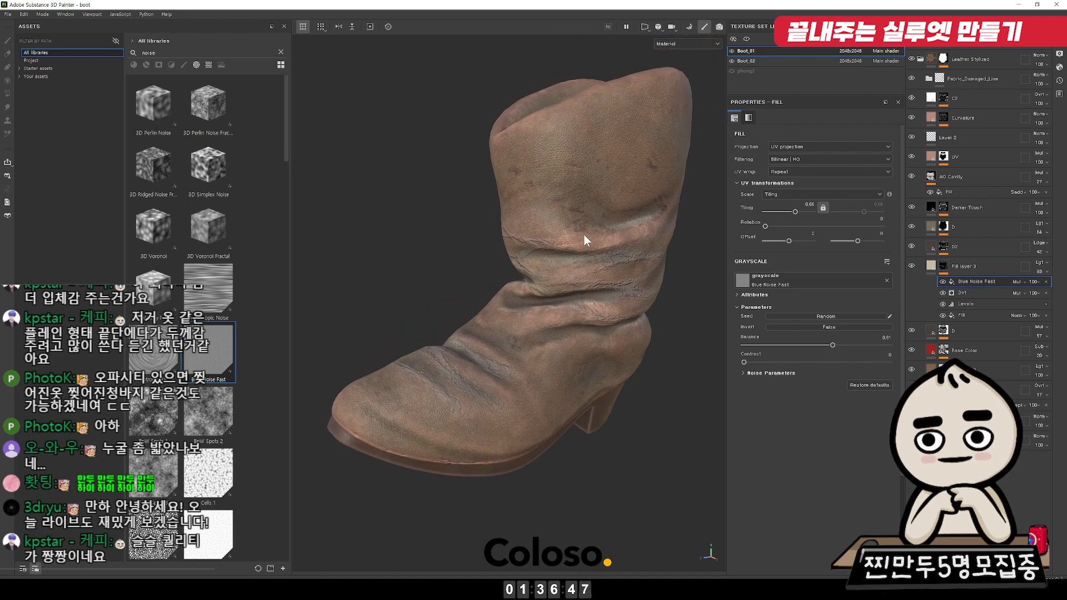
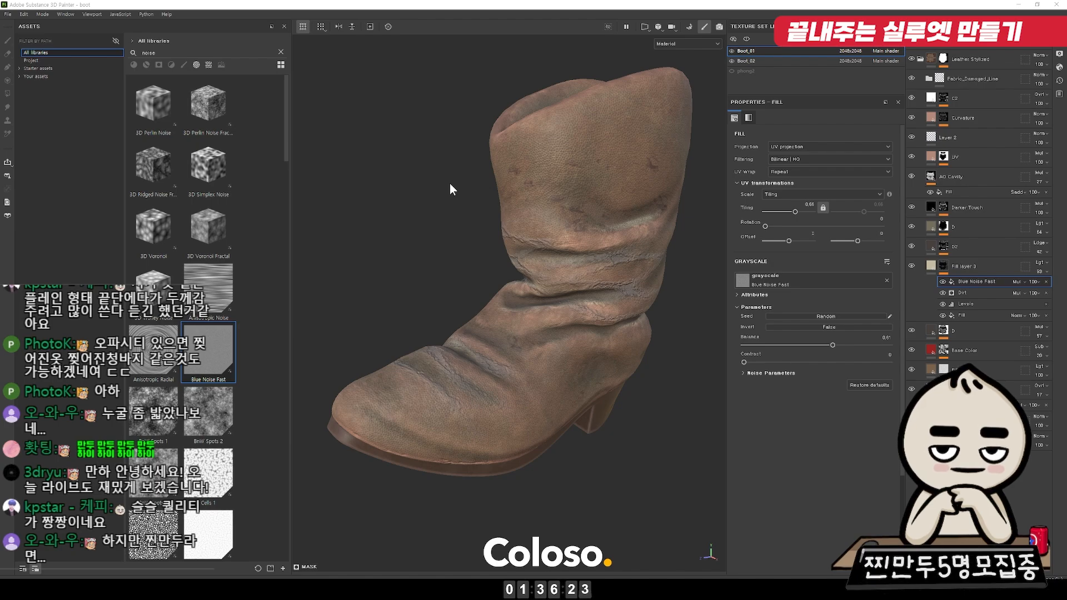
pyautogui.keyDown('alt'); pyautogui.moveTo(481, 187); pyautogui.dragTo(517, 185); pyautogui.keyUp('alt')
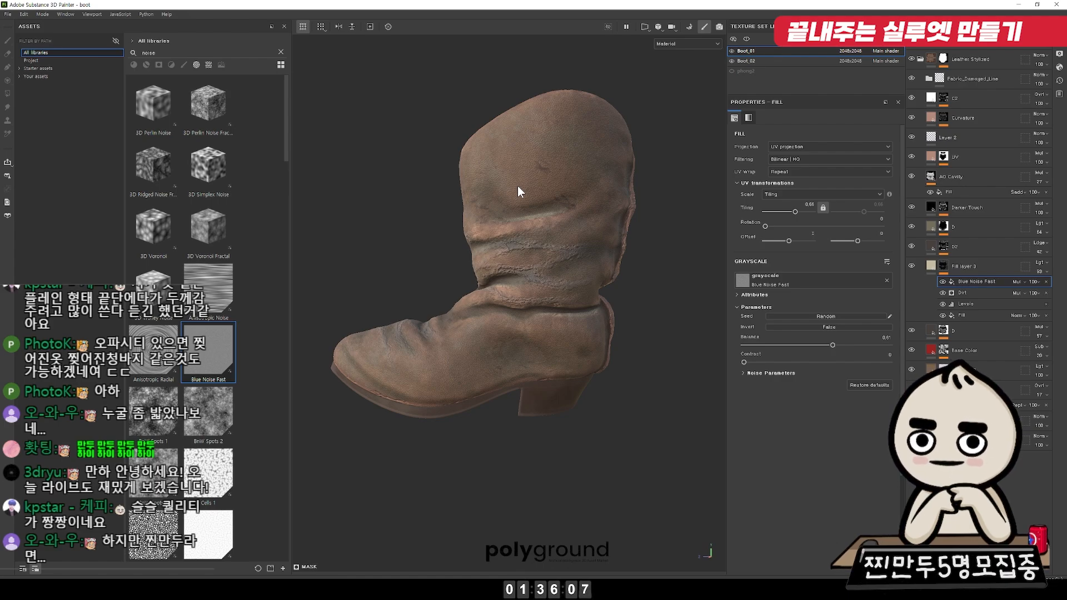
pyautogui.moveTo(603, 222)
pyautogui.keyDown('alt'); pyautogui.mouseDown()
pyautogui.moveTo(620, 202)
pyautogui.moveTo(595, 190)
pyautogui.moveTo(607, 143)
pyautogui.moveTo(648, 322)
pyautogui.moveTo(700, 206)
pyautogui.moveTo(638, 245)
pyautogui.moveTo(663, 232)
pyautogui.mouseUp(); pyautogui.keyUp('alt')
pyautogui.keyDown('alt'); pyautogui.moveTo(555, 201); pyautogui.dragTo(573, 253); pyautogui.keyUp('alt')
pyautogui.keyDown('alt'); pyautogui.moveTo(572, 253); pyautogui.dragTo(615, 306, button='right'); pyautogui.keyUp('alt')
pyautogui.keyDown('alt'); pyautogui.moveTo(615, 306); pyautogui.dragTo(528, 278); pyautogui.keyUp('alt')
pyautogui.keyDown('alt'); pyautogui.moveTo(527, 278); pyautogui.dragTo(544, 226, button='right'); pyautogui.keyUp('alt')
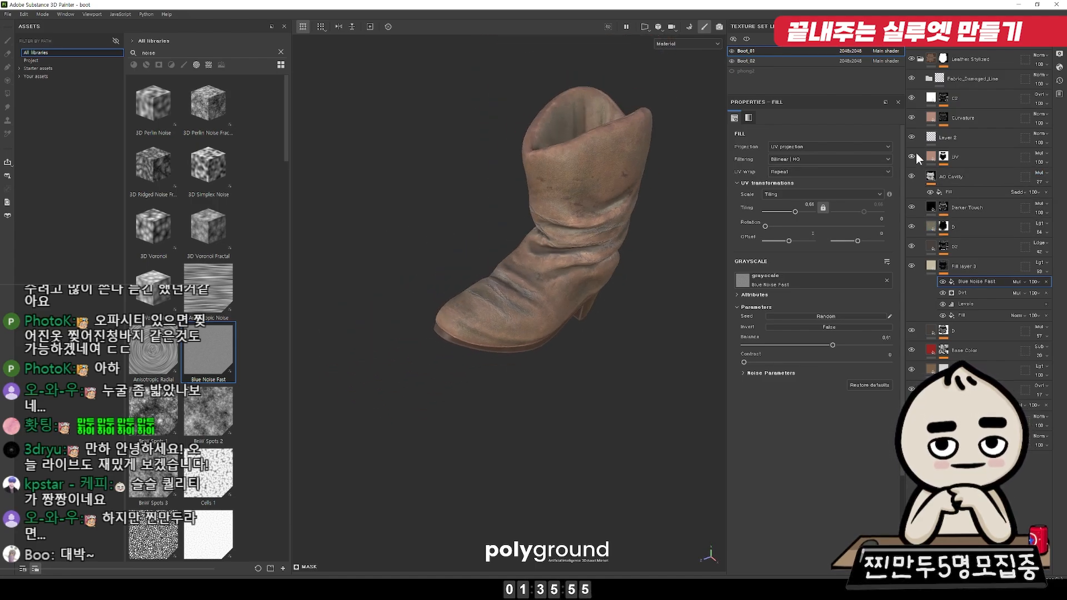
# Step: Add a new fill layer above the D layer and set its base color to a pale yellow-green
pyautogui.click(928, 228)
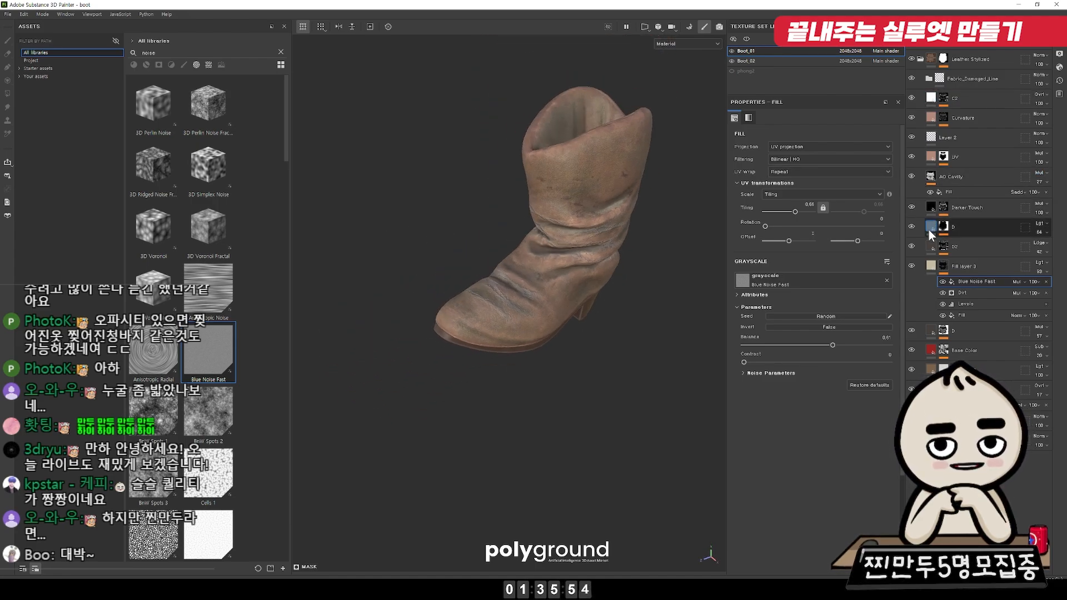
pyautogui.click(1012, 45)
pyautogui.click(840, 334)
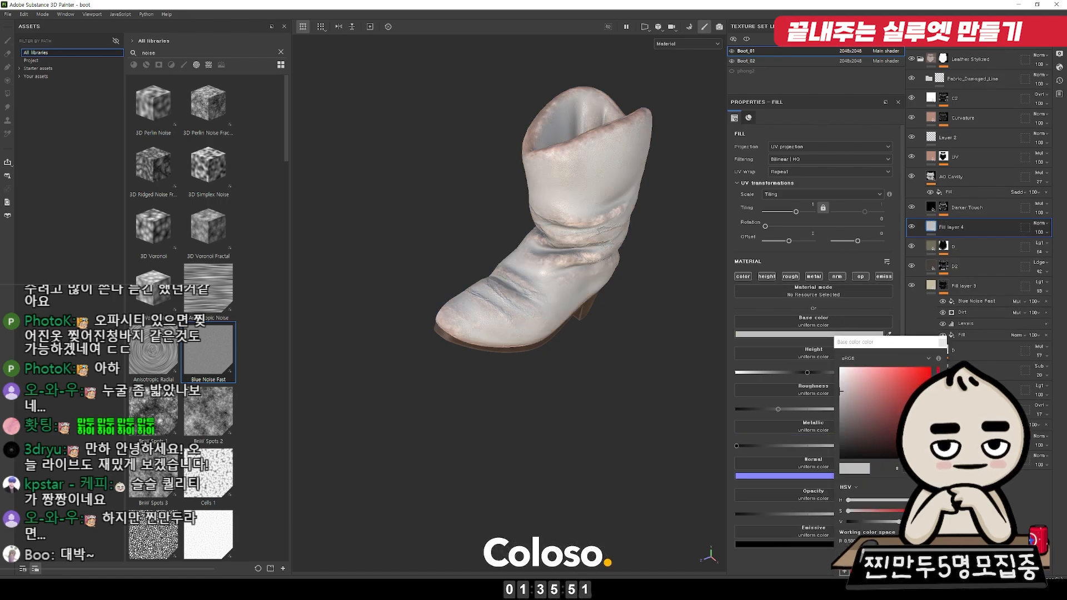
pyautogui.click(938, 440)
pyautogui.moveTo(894, 394); pyautogui.dragTo(873, 346)
pyautogui.keyDown('alt'); pyautogui.moveTo(666, 383); pyautogui.dragTo(823, 414, button='right'); pyautogui.keyUp('alt')
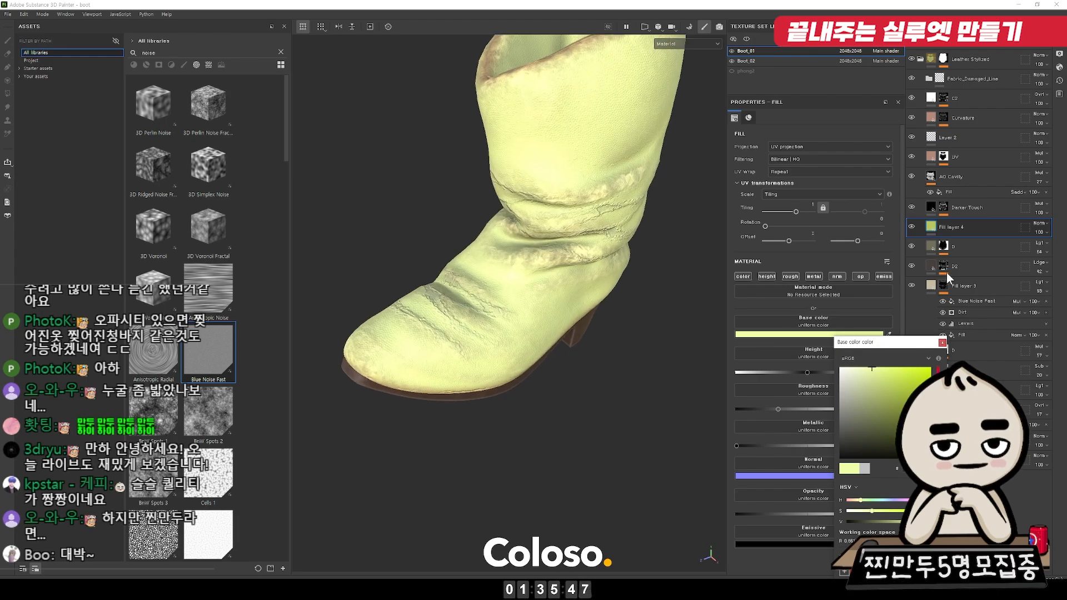
pyautogui.click(942, 341)
# Step: Add a black mask to Fill layer 4 and put a Light generator on it
pyautogui.rightClick(959, 229)
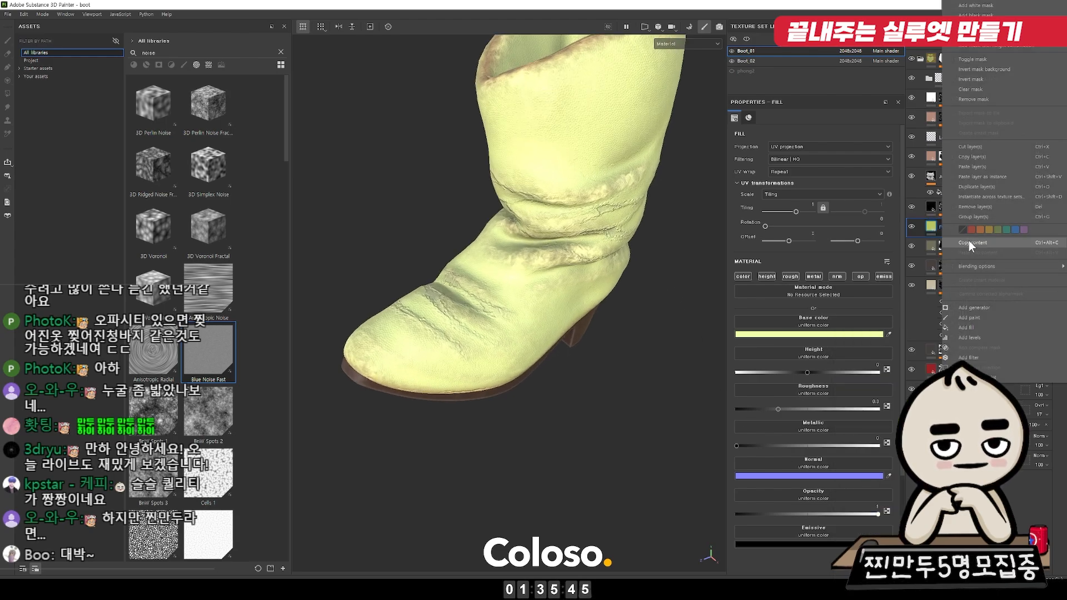
pyautogui.click(975, 307)
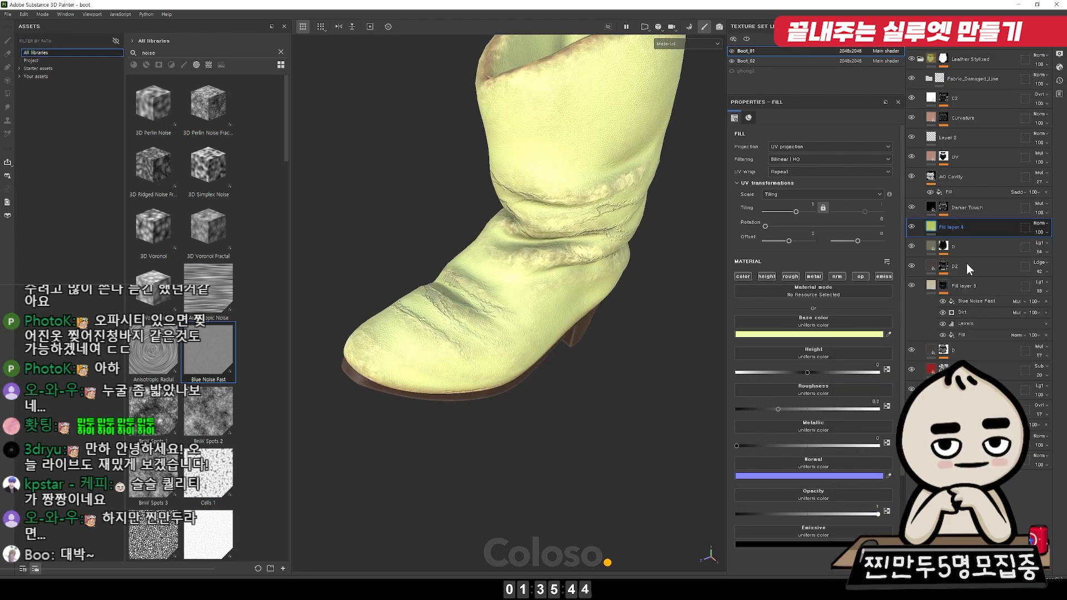
pyautogui.rightClick(942, 231)
pyautogui.click(961, 198)
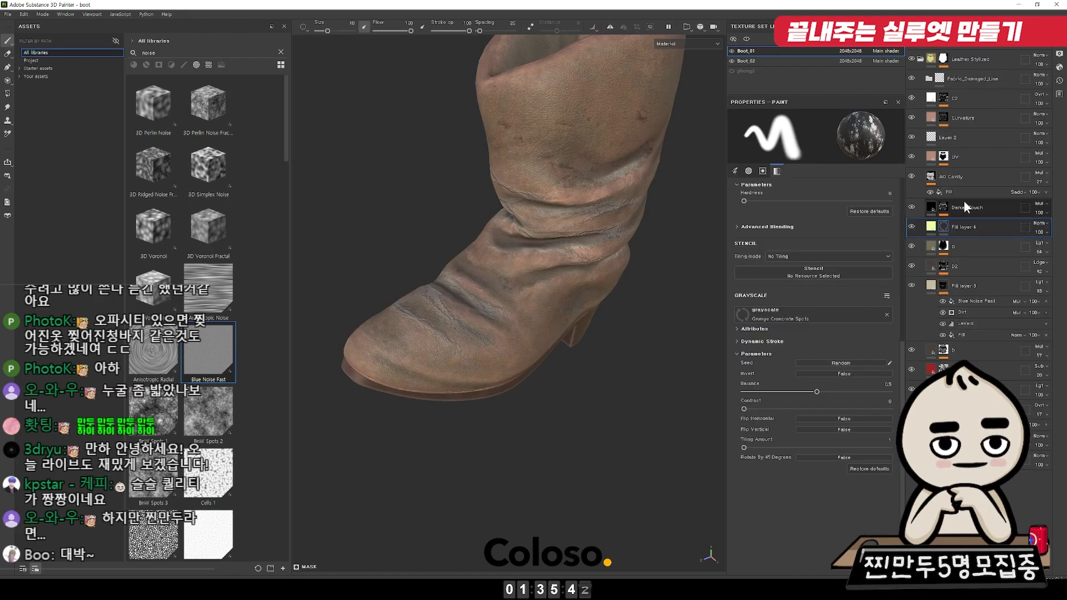
pyautogui.rightClick(945, 229)
pyautogui.click(975, 497)
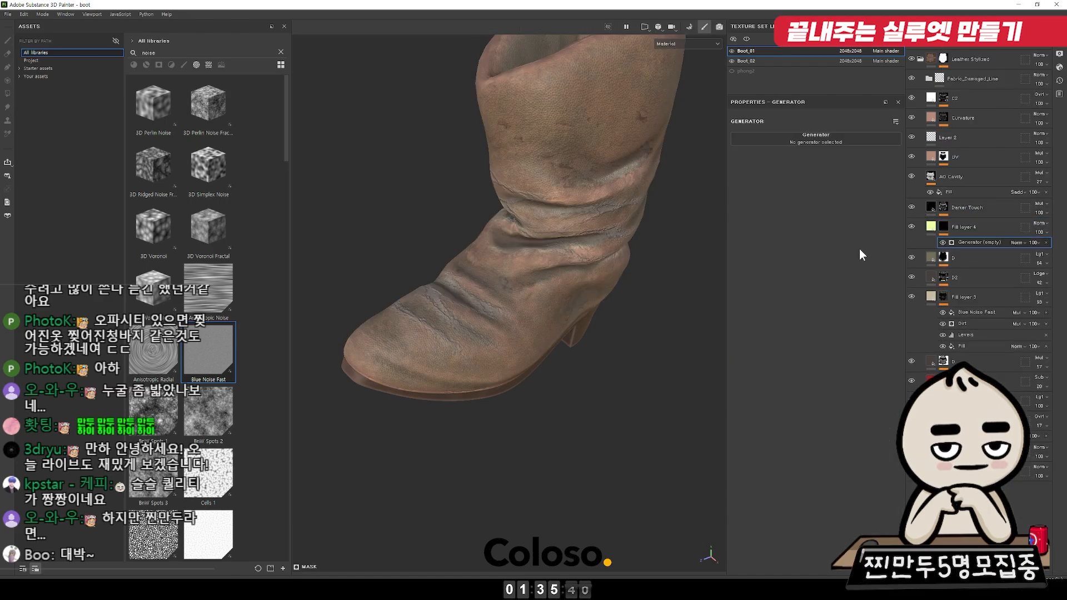
pyautogui.click(831, 135)
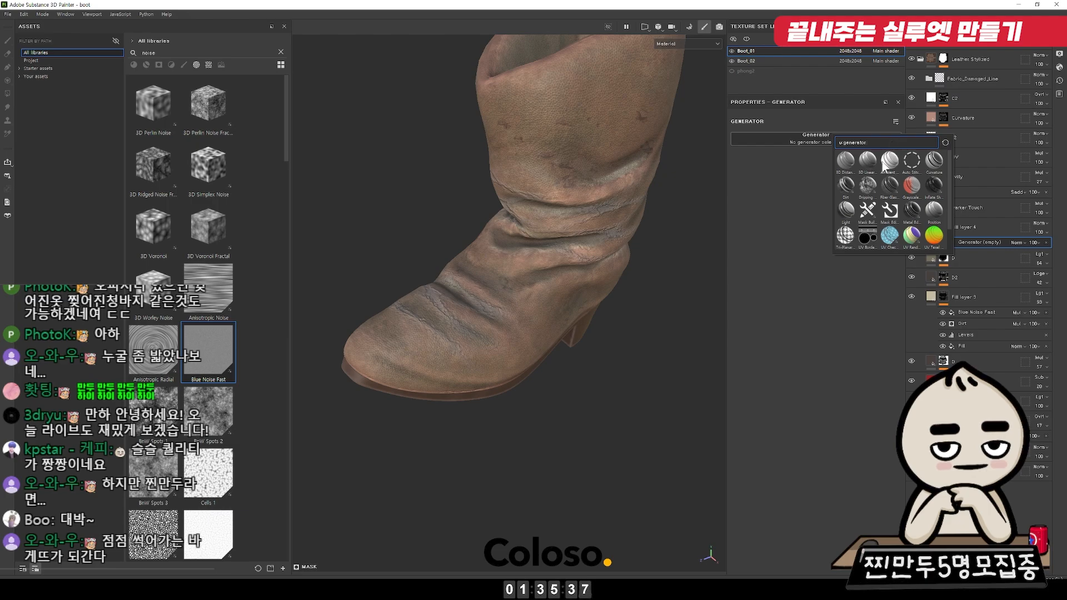
pyautogui.click(848, 220)
# Step: Set the Light generator's highlight glossiness to about 0.78, vertical angle to 252 and horizontal angle to 18
pyautogui.keyDown('alt'); pyautogui.moveTo(633, 223); pyautogui.dragTo(575, 220, button='right'); pyautogui.keyUp('alt')
pyautogui.keyDown('alt'); pyautogui.moveTo(574, 220); pyautogui.dragTo(611, 241); pyautogui.keyUp('alt')
pyautogui.moveTo(811, 246)
pyautogui.mouseDown()
pyautogui.moveTo(739, 248)
pyautogui.moveTo(865, 255)
pyautogui.mouseUp()
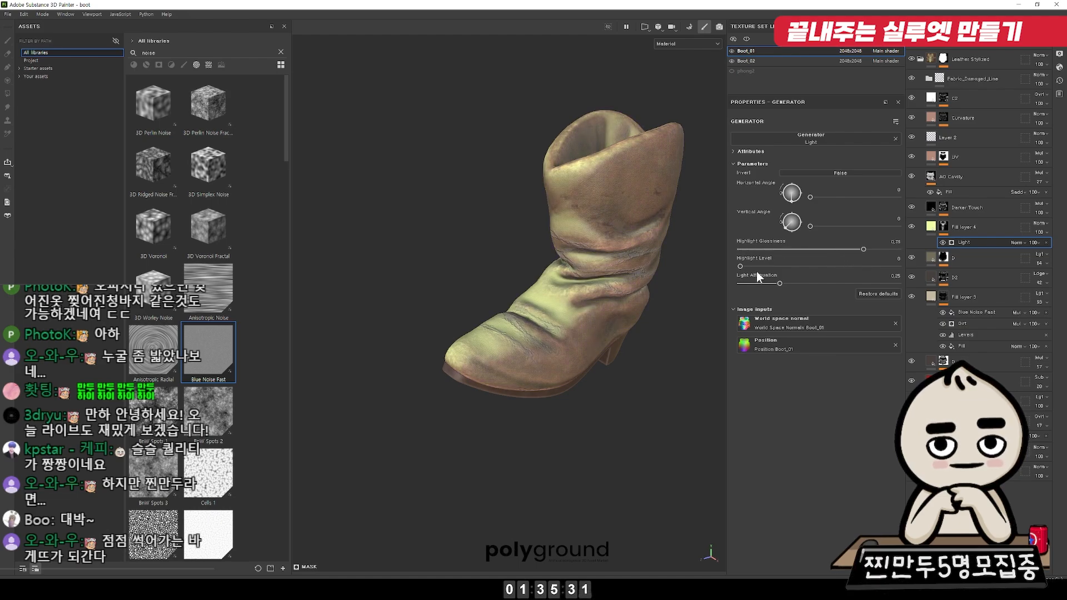
pyautogui.moveTo(792, 221); pyautogui.dragTo(795, 246)
pyautogui.moveTo(792, 193); pyautogui.dragTo(771, 202)
pyautogui.moveTo(726, 173); pyautogui.dragTo(722, 170)
pyautogui.keyDown('alt'); pyautogui.moveTo(606, 231); pyautogui.dragTo(638, 245); pyautogui.keyUp('alt')
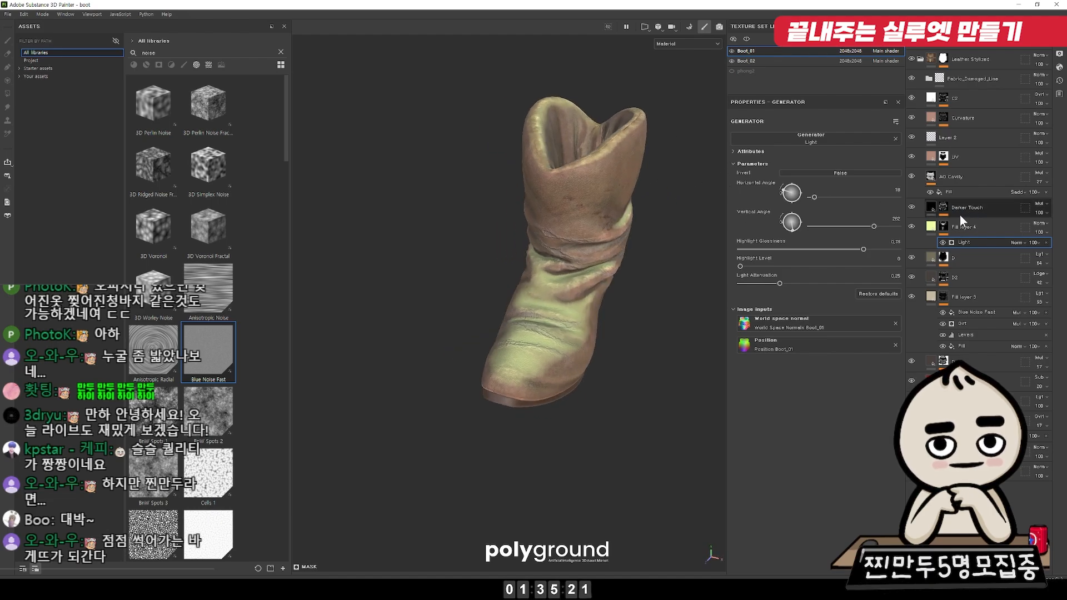
# Step: Compare the boot with Fill layer 4 shown and hidden to judge the directional light effect
pyautogui.click(912, 227)
pyautogui.click(911, 227)
pyautogui.click(911, 227)
pyautogui.click(911, 227)
pyautogui.click(911, 227)
pyautogui.click(911, 227)
pyautogui.click(911, 227)
pyautogui.click(911, 227)
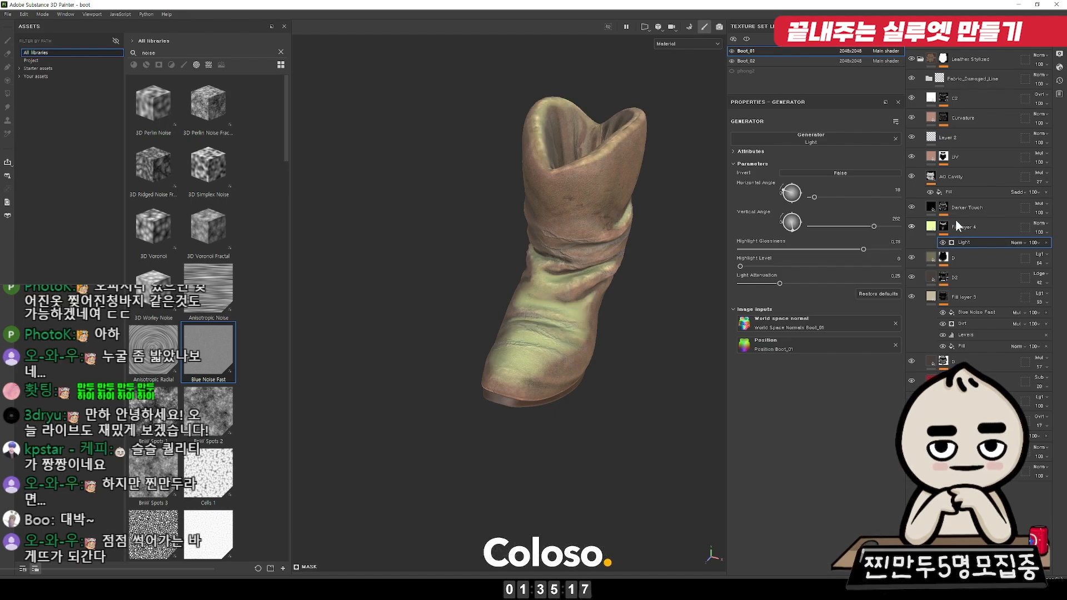
# Step: Try out a series of blending modes on Fill layer 4 to compare its tint on the boot
pyautogui.click(1040, 224)
pyautogui.click(1039, 224)
pyautogui.press('Down')
pyautogui.press('Down')
pyautogui.press('Up')
pyautogui.press('Down')
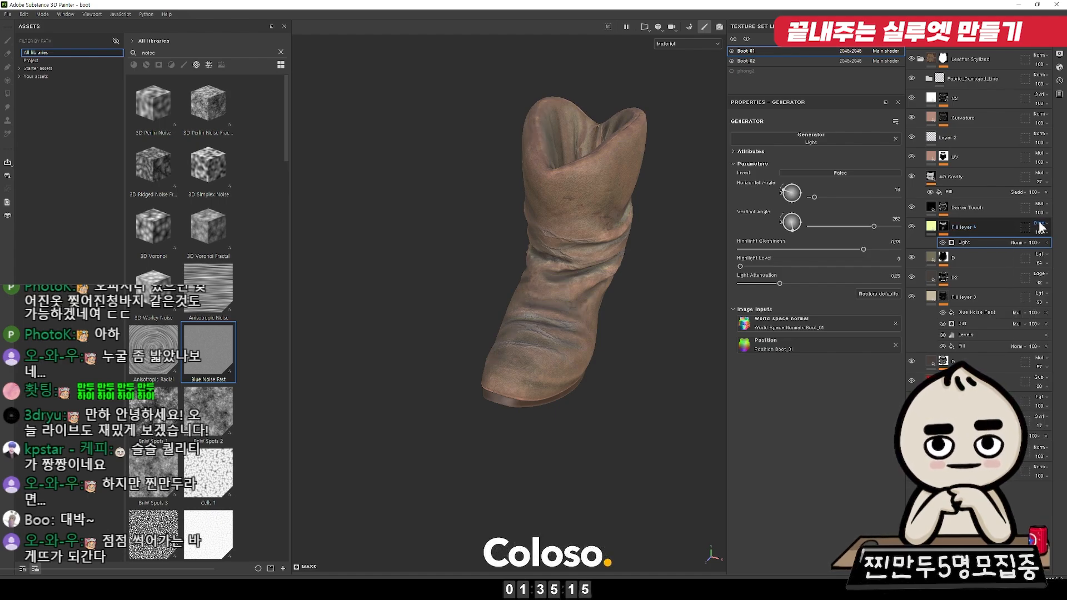
pyautogui.press('Down')
pyautogui.press('Down')
pyautogui.press('Down')
pyautogui.press('Down')
pyautogui.press('Down')
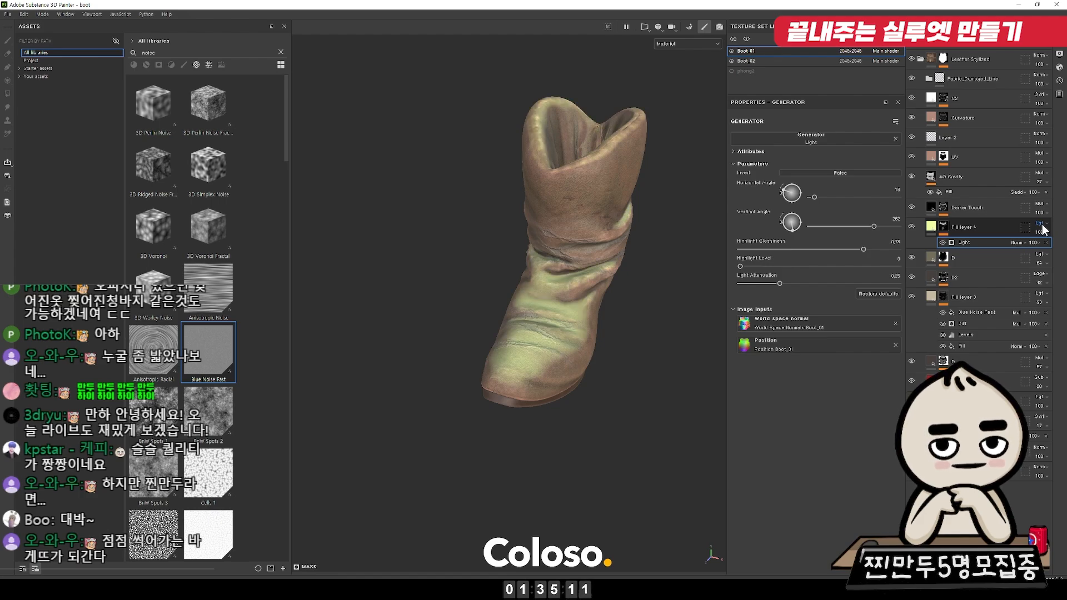
pyautogui.press('Down')
pyautogui.press('Down')
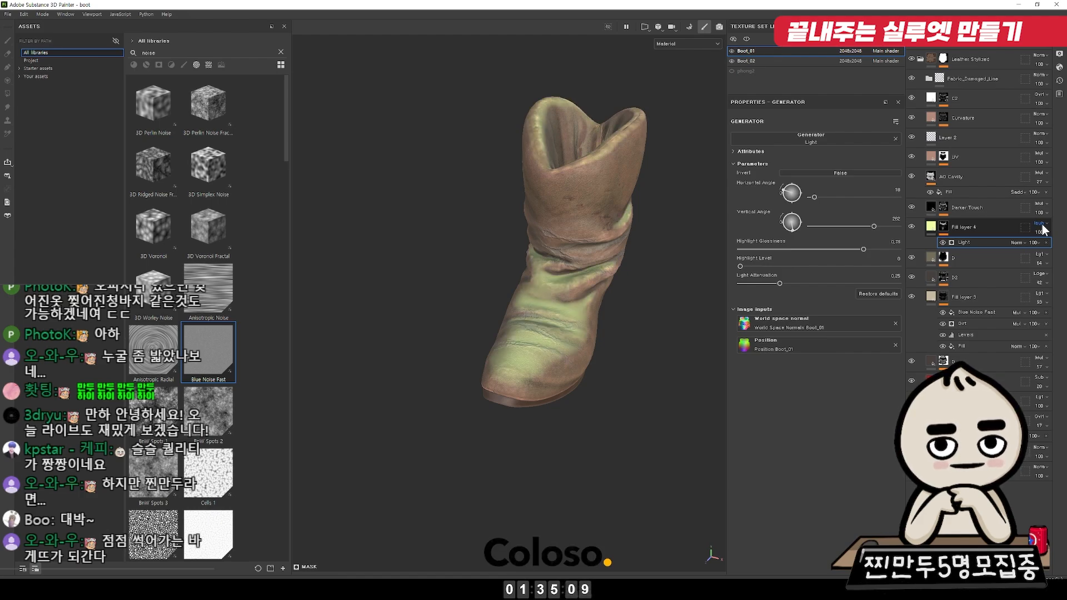
pyautogui.press('Down')
pyautogui.press('Down')
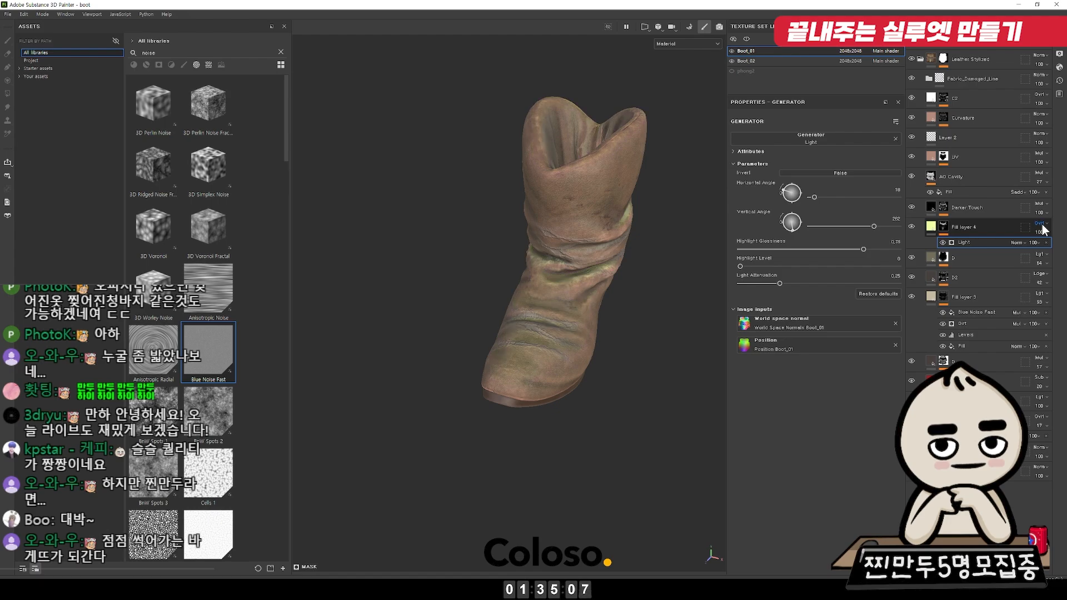
# Step: Set Fill layer 4's blending mode to Lighten (Max) with opacity 23 and check its effect on the boot
pyautogui.click(1040, 223)
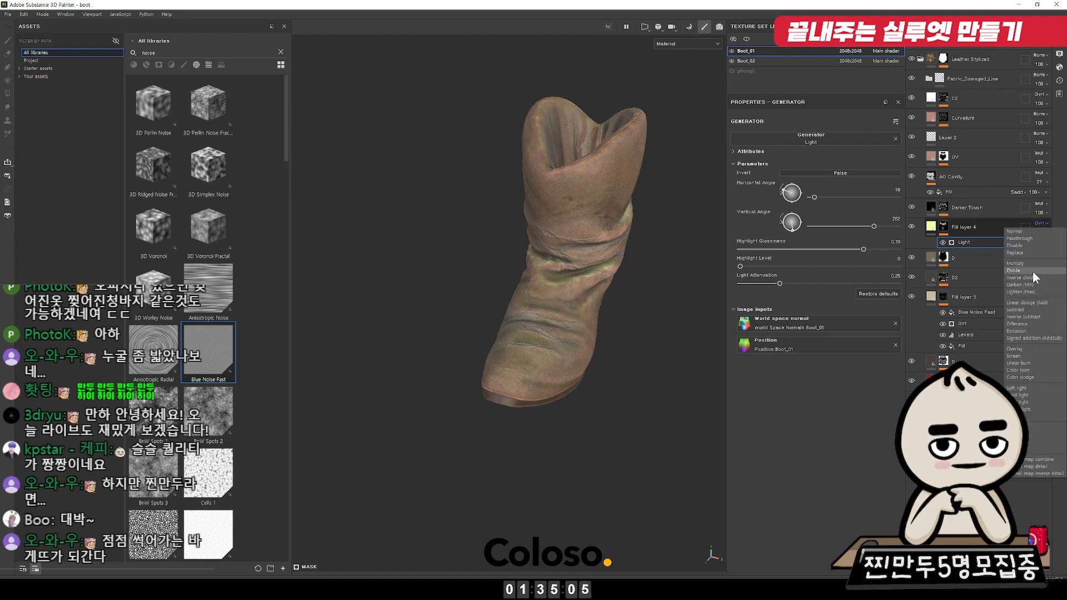
pyautogui.click(1022, 292)
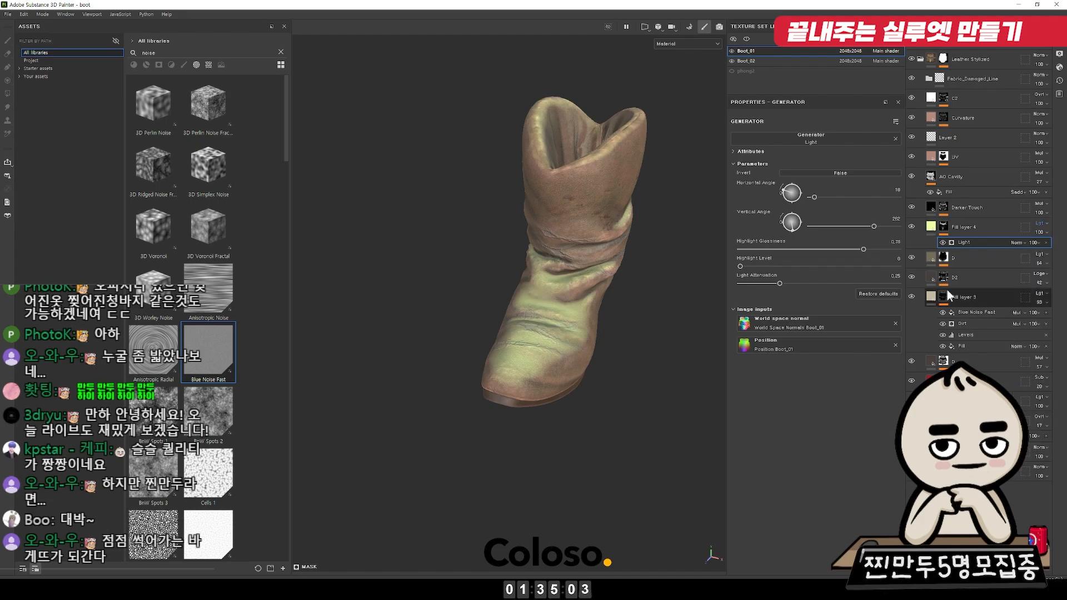
pyautogui.moveTo(1042, 245); pyautogui.dragTo(1031, 243)
pyautogui.click(985, 227)
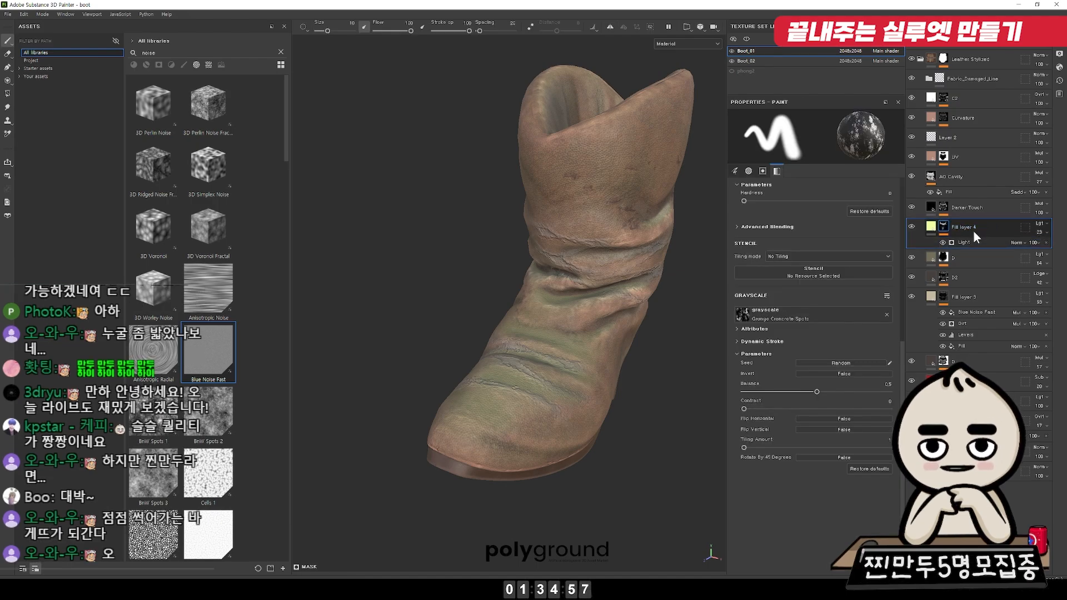
pyautogui.click(911, 228)
pyautogui.click(912, 227)
pyautogui.click(912, 226)
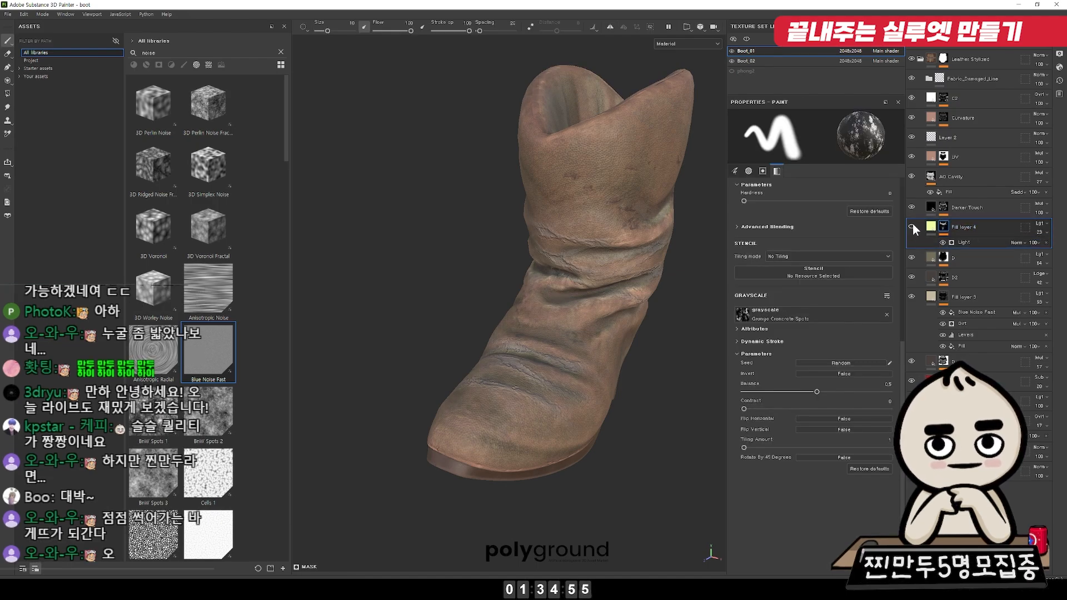
pyautogui.click(912, 224)
# Step: Add a Blur filter above the Light generator in Fill layer 4's mask and raise the blur intensity
pyautogui.rightClick(946, 225)
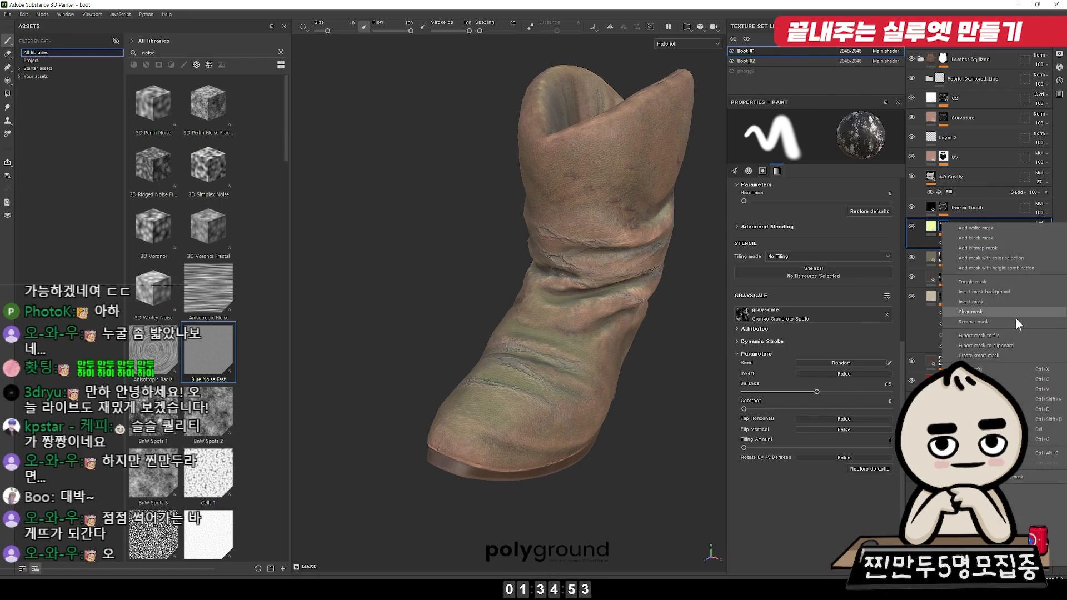
pyautogui.click(1012, 305)
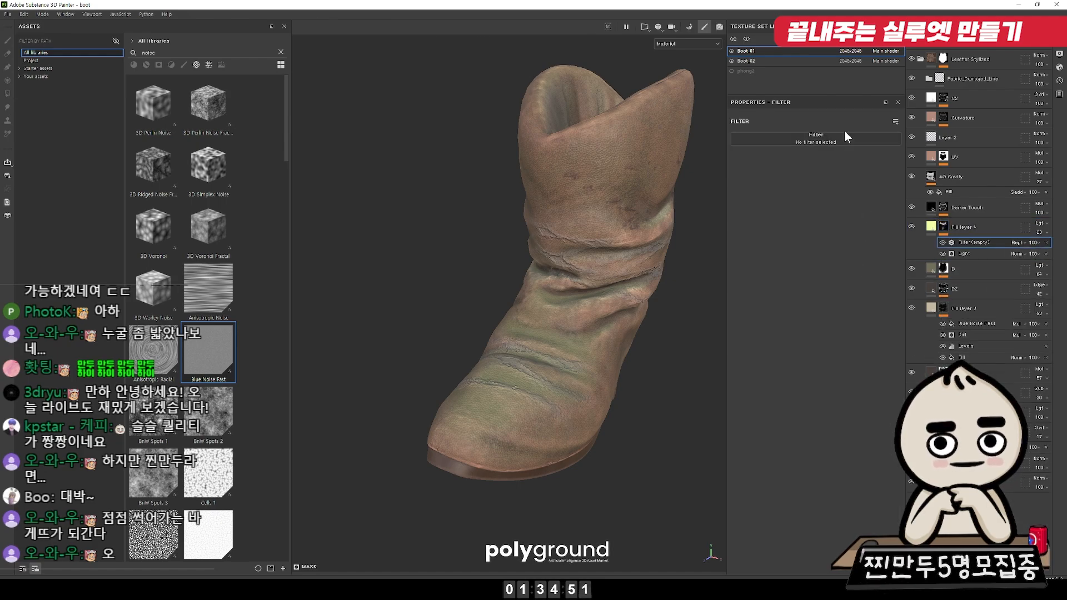
pyautogui.click(844, 134)
pyautogui.click(858, 233)
pyautogui.moveTo(754, 176); pyautogui.dragTo(861, 176)
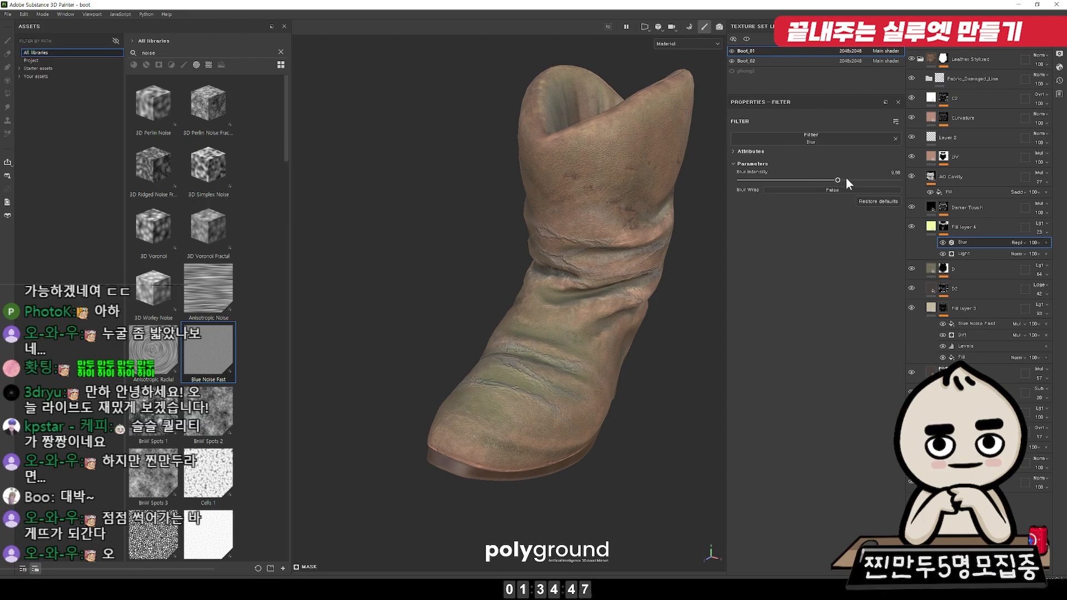
# Step: Move Fill layer 4 above the Fabric_Damaged_Line folder and lower its opacity to 11
pyautogui.moveTo(971, 225)
pyautogui.mouseDown()
pyautogui.moveTo(995, 95)
pyautogui.moveTo(1005, 88)
pyautogui.moveTo(981, 75)
pyautogui.moveTo(1002, 75)
pyautogui.moveTo(1032, 102)
pyautogui.mouseUp()
pyautogui.click(1039, 84)
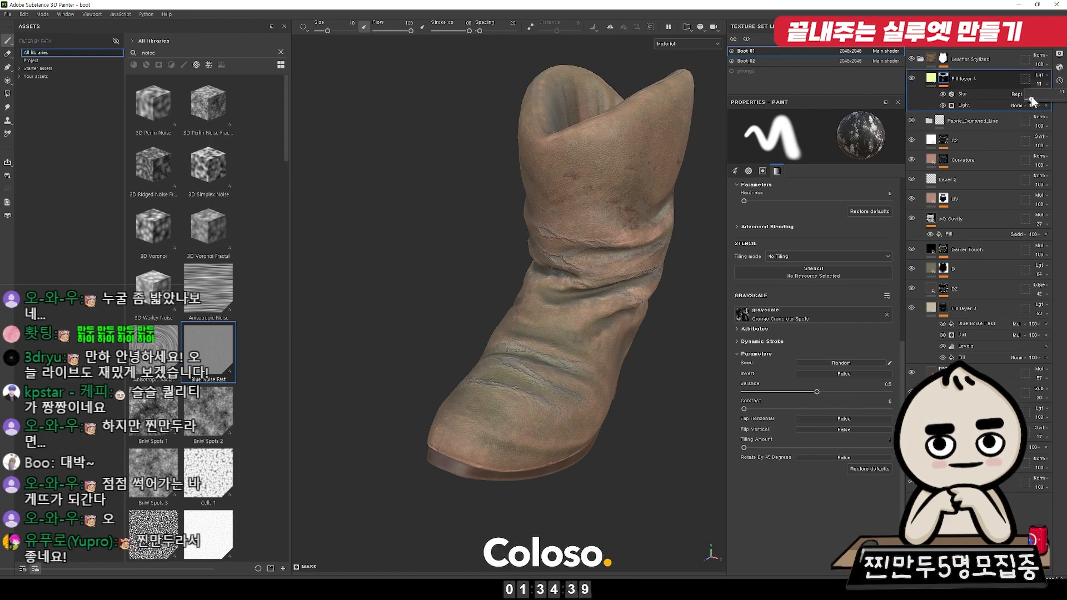
pyautogui.scroll(-5, 647, 222)
pyautogui.keyDown('alt'); pyautogui.moveTo(647, 211); pyautogui.dragTo(690, 295); pyautogui.keyUp('alt')
# Step: Add an HSL Perceptive filter to Fill layer 4's content and shift its hue
pyautogui.rightClick(934, 75)
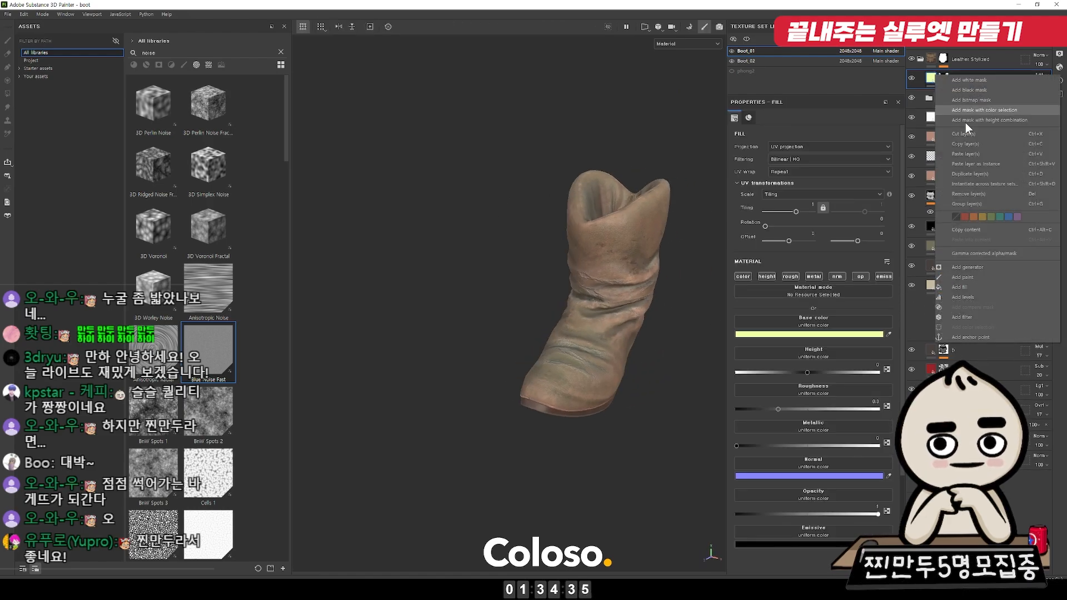
pyautogui.click(981, 318)
pyautogui.click(849, 148)
pyautogui.scroll(-3, 900, 195)
pyautogui.click(907, 198)
pyautogui.keyDown('alt'); pyautogui.moveTo(694, 311); pyautogui.dragTo(669, 320); pyautogui.keyUp('alt')
pyautogui.keyDown('alt'); pyautogui.moveTo(669, 320); pyautogui.dragTo(734, 334, button='right'); pyautogui.keyUp('alt')
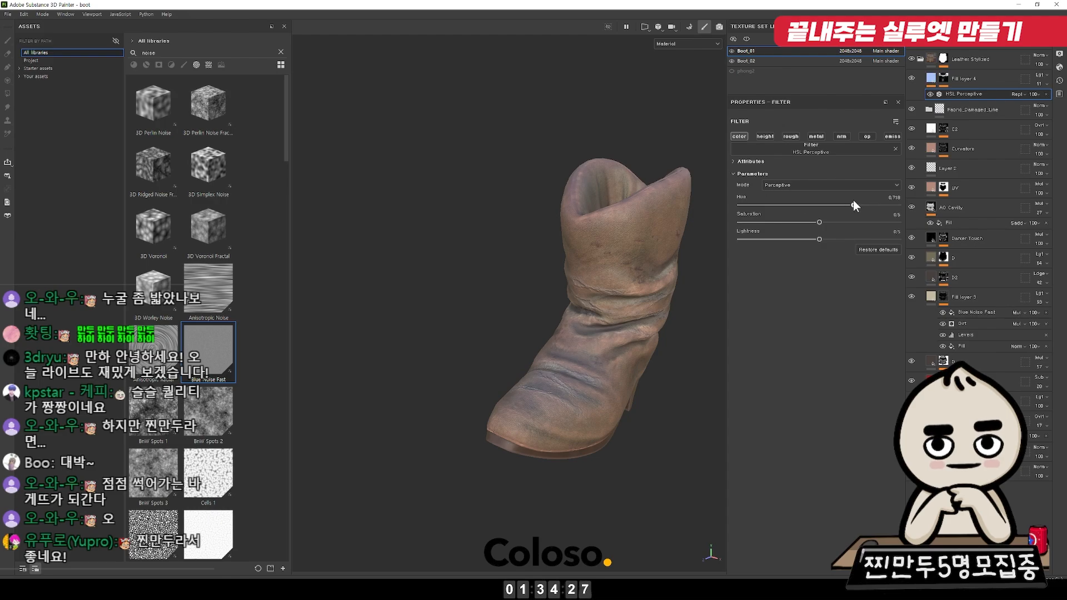
# Step: Set the HSL Perceptive filter's saturation to 0.72 and its hue to about 0.472, checking the tint around the boot
pyautogui.moveTo(837, 196); pyautogui.dragTo(851, 194)
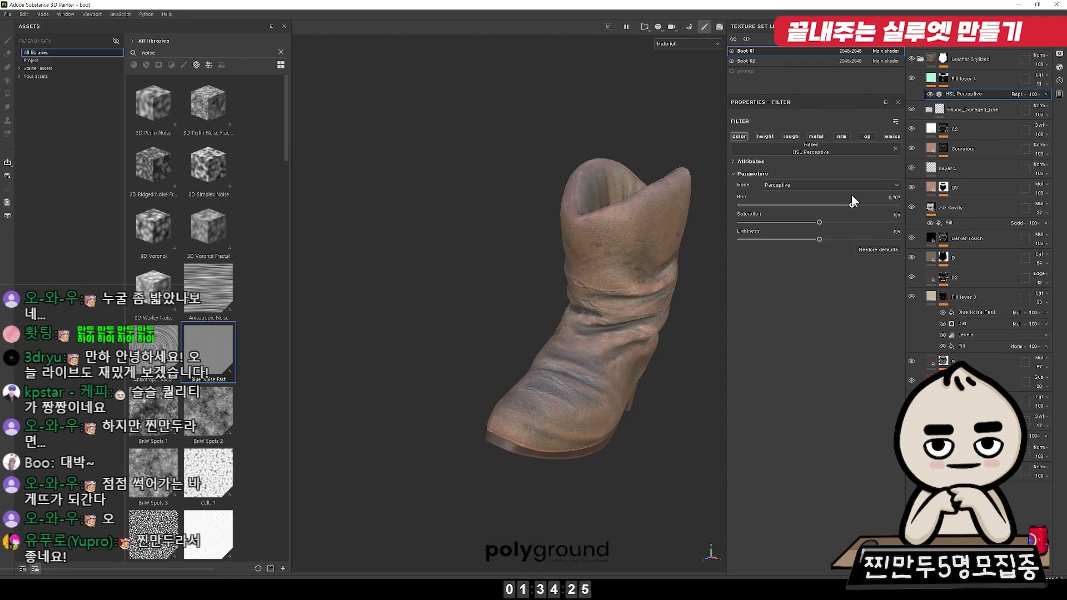
pyautogui.click(854, 223)
pyautogui.moveTo(849, 201); pyautogui.dragTo(824, 200)
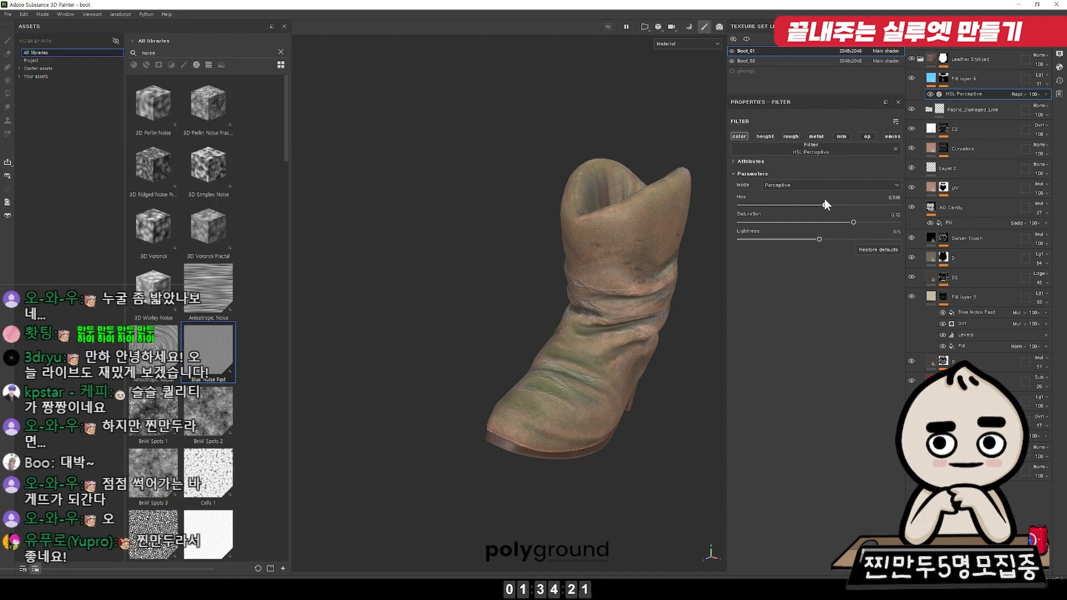
pyautogui.keyDown('alt'); pyautogui.moveTo(628, 267); pyautogui.dragTo(538, 283); pyautogui.keyUp('alt')
pyautogui.keyDown('alt'); pyautogui.moveTo(537, 283); pyautogui.dragTo(500, 266, button='right'); pyautogui.keyUp('alt')
pyautogui.keyDown('alt'); pyautogui.moveTo(500, 267); pyautogui.dragTo(676, 278); pyautogui.keyUp('alt')
pyautogui.keyDown('alt'); pyautogui.moveTo(675, 278); pyautogui.dragTo(717, 261, button='right'); pyautogui.keyUp('alt')
pyautogui.moveTo(820, 204); pyautogui.dragTo(814, 204)
pyautogui.keyDown('alt'); pyautogui.moveTo(497, 345); pyautogui.dragTo(516, 332); pyautogui.keyUp('alt')
pyautogui.keyDown('alt'); pyautogui.moveTo(517, 331); pyautogui.dragTo(645, 292, button='right'); pyautogui.keyUp('alt')
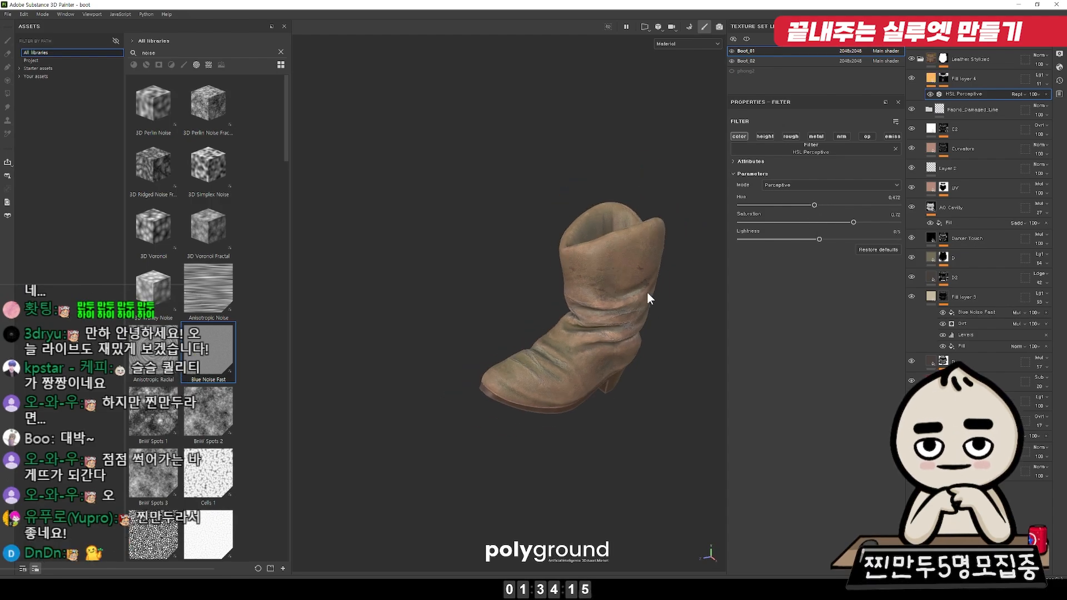
pyautogui.moveTo(683, 309)
pyautogui.keyDown('alt'); pyautogui.mouseDown()
pyautogui.moveTo(643, 300)
pyautogui.moveTo(679, 467)
pyautogui.moveTo(728, 282)
pyautogui.moveTo(831, 269)
pyautogui.moveTo(602, 225)
pyautogui.moveTo(596, 212)
pyautogui.moveTo(518, 358)
pyautogui.moveTo(469, 310)
pyautogui.moveTo(706, 271)
pyautogui.moveTo(644, 300)
pyautogui.moveTo(593, 292)
pyautogui.moveTo(577, 364)
pyautogui.mouseUp(); pyautogui.keyUp('alt')
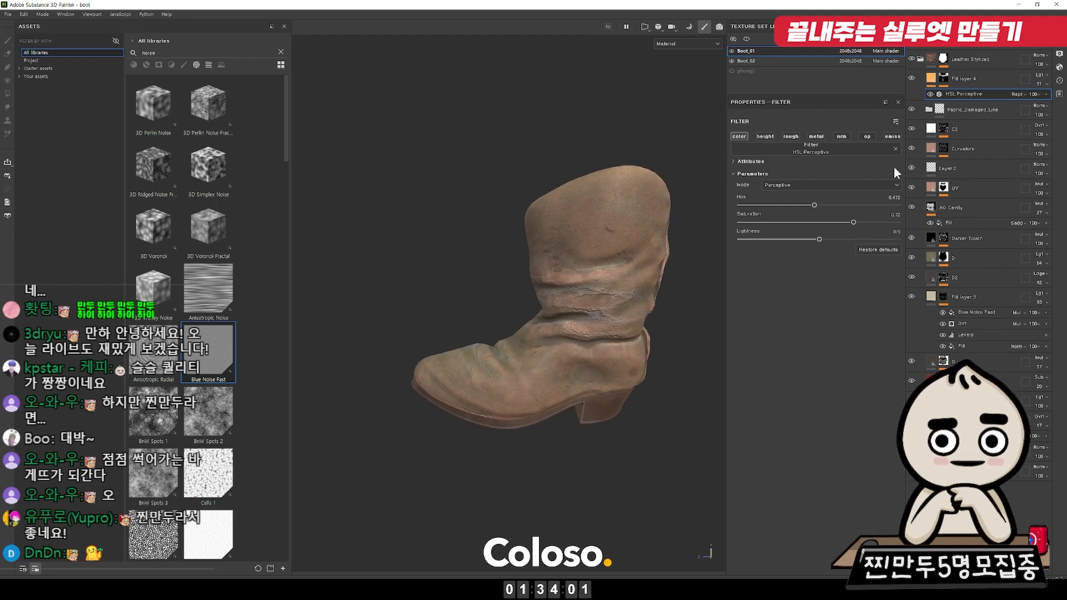
# Step: Compare the boot with Fill layer 4 shown and hidden, and inspect the leather up close from several sides
pyautogui.click(913, 76)
pyautogui.click(914, 76)
pyautogui.click(914, 76)
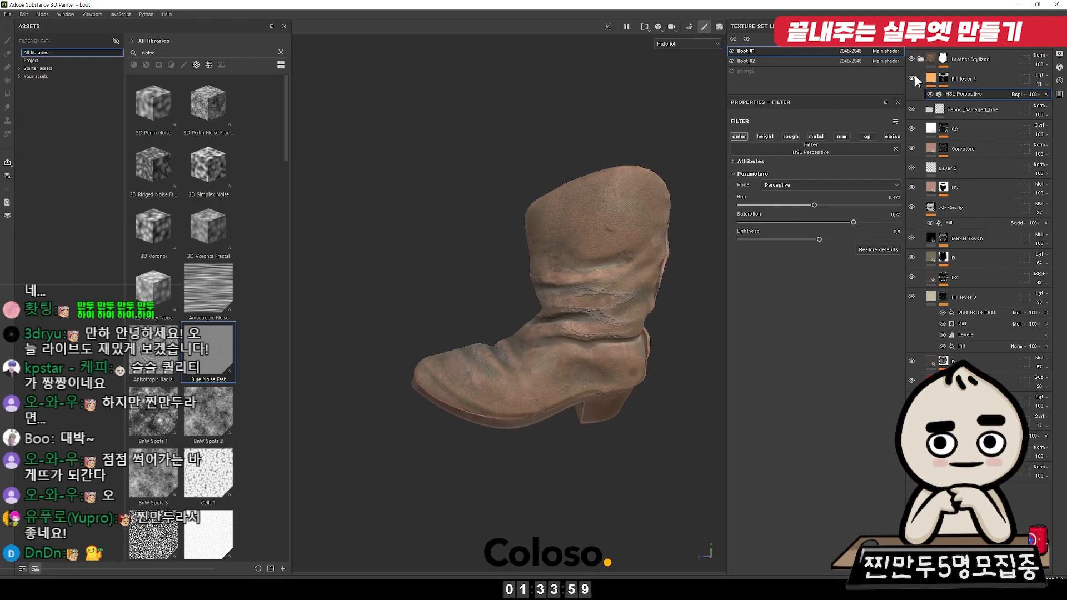
pyautogui.click(914, 76)
pyautogui.keyDown('alt'); pyautogui.moveTo(661, 236); pyautogui.dragTo(625, 242); pyautogui.keyUp('alt')
pyautogui.keyDown('shift'); pyautogui.moveTo(644, 253); pyautogui.dragTo(552, 276, button='right'); pyautogui.keyUp('shift')
pyautogui.keyDown('alt'); pyautogui.moveTo(486, 241); pyautogui.dragTo(525, 243); pyautogui.keyUp('alt')
pyautogui.keyDown('alt'); pyautogui.moveTo(598, 285); pyautogui.dragTo(601, 433, button='right'); pyautogui.keyUp('alt')
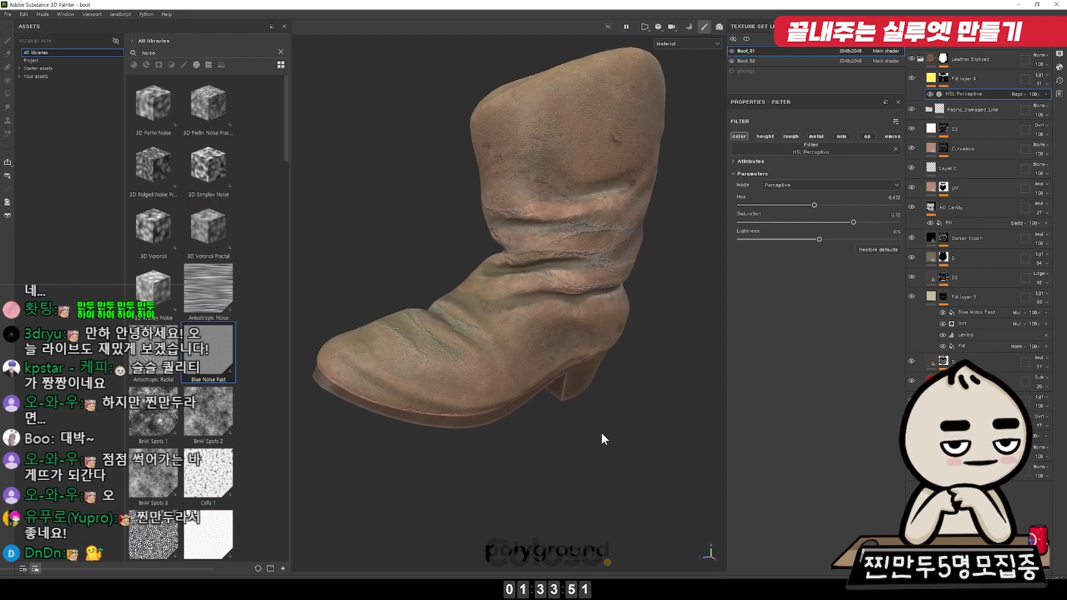
pyautogui.keyDown('alt'); pyautogui.moveTo(624, 352); pyautogui.dragTo(548, 368, button='right'); pyautogui.keyUp('alt')
pyautogui.keyDown('alt'); pyautogui.moveTo(547, 368); pyautogui.dragTo(568, 388); pyautogui.keyUp('alt')
pyautogui.keyDown('alt'); pyautogui.moveTo(567, 388); pyautogui.dragTo(589, 400, button='right'); pyautogui.keyUp('alt')
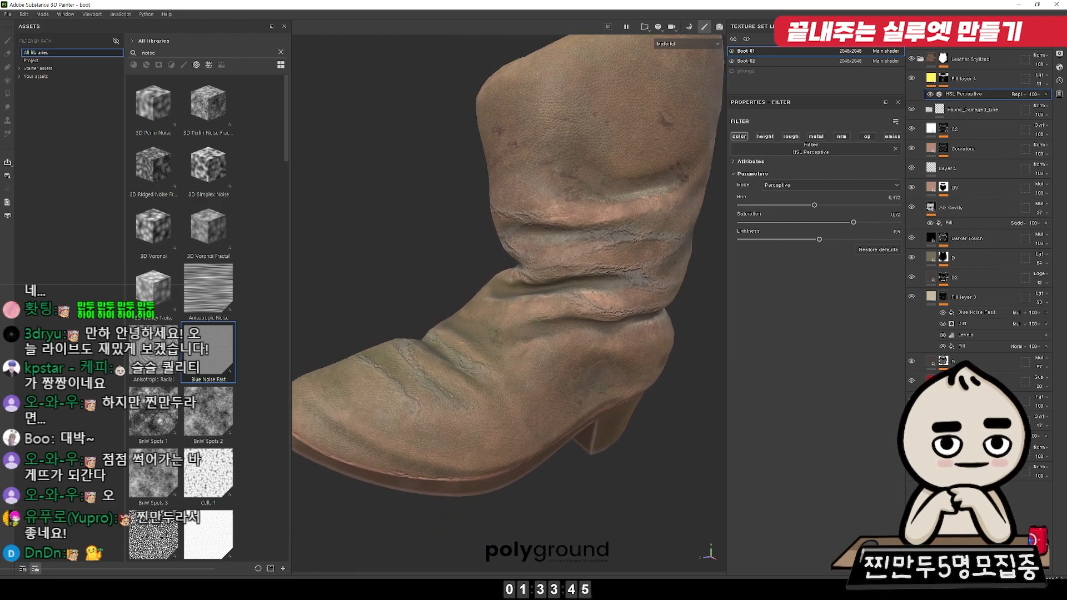
# Step: Compare the boot with the triplanar grunge map fill layer shown and hidden
pyautogui.click(960, 420)
pyautogui.click(911, 421)
pyautogui.click(911, 421)
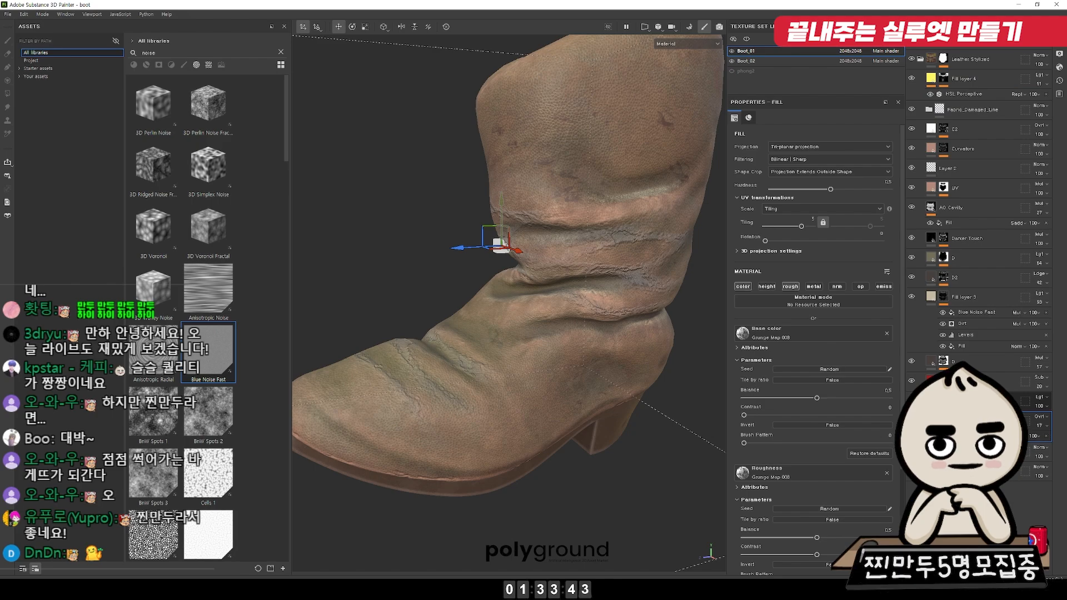
pyautogui.click(911, 421)
pyautogui.click(911, 420)
pyautogui.click(911, 420)
pyautogui.click(911, 421)
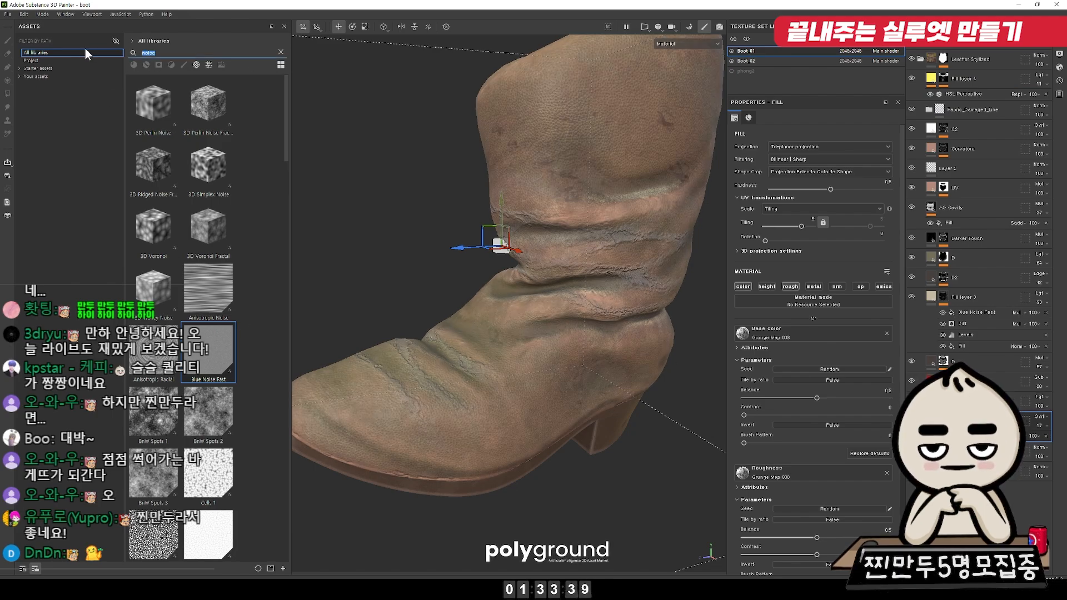
# Step: Add a fill layer above the triplanar grunge layer, with a black mask containing a Grunge Leather fill
pyautogui.write('leather')
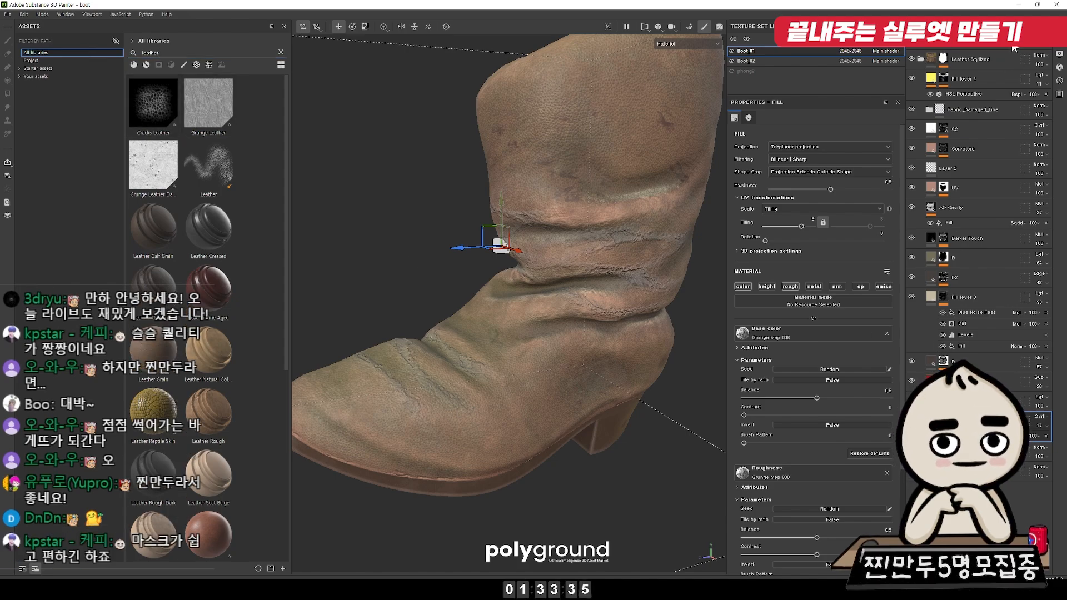
pyautogui.moveTo(210, 98); pyautogui.dragTo(817, 309)
pyautogui.rightClick(940, 358)
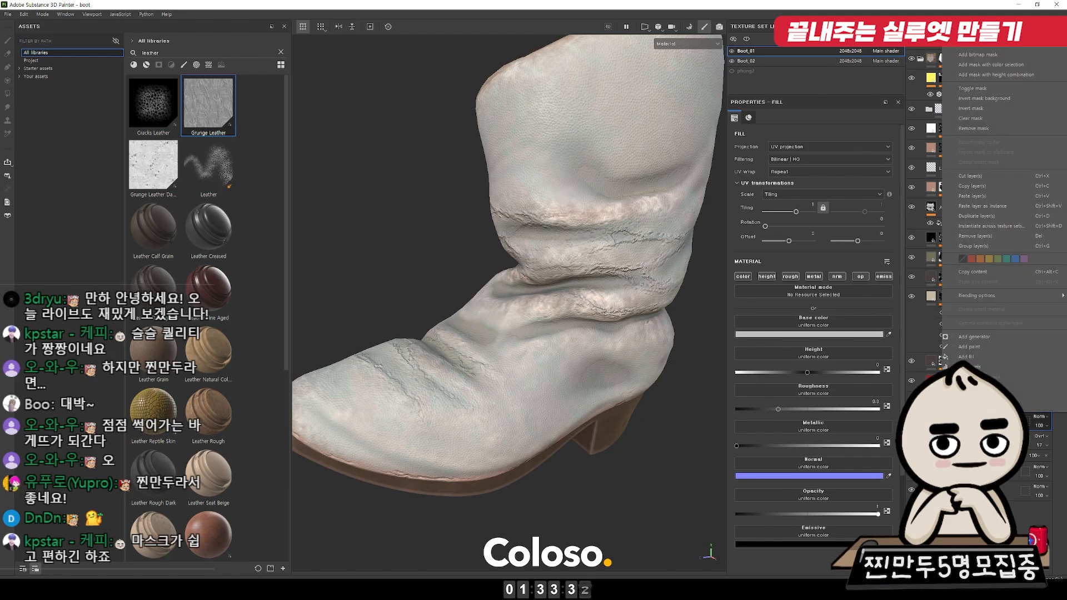
pyautogui.click(1010, 45)
pyautogui.rightClick(941, 421)
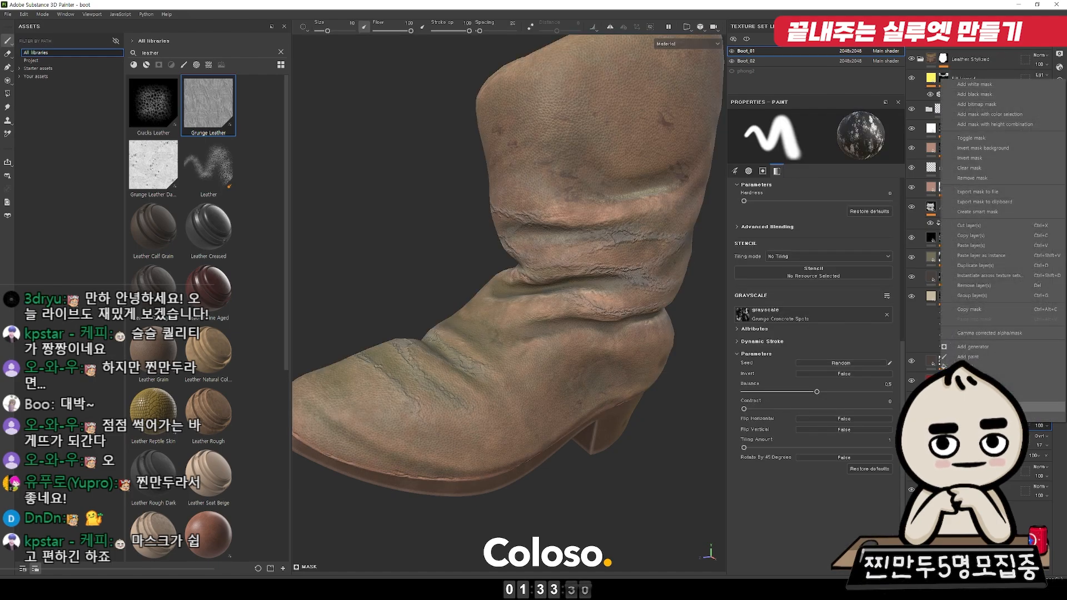
pyautogui.click(989, 376)
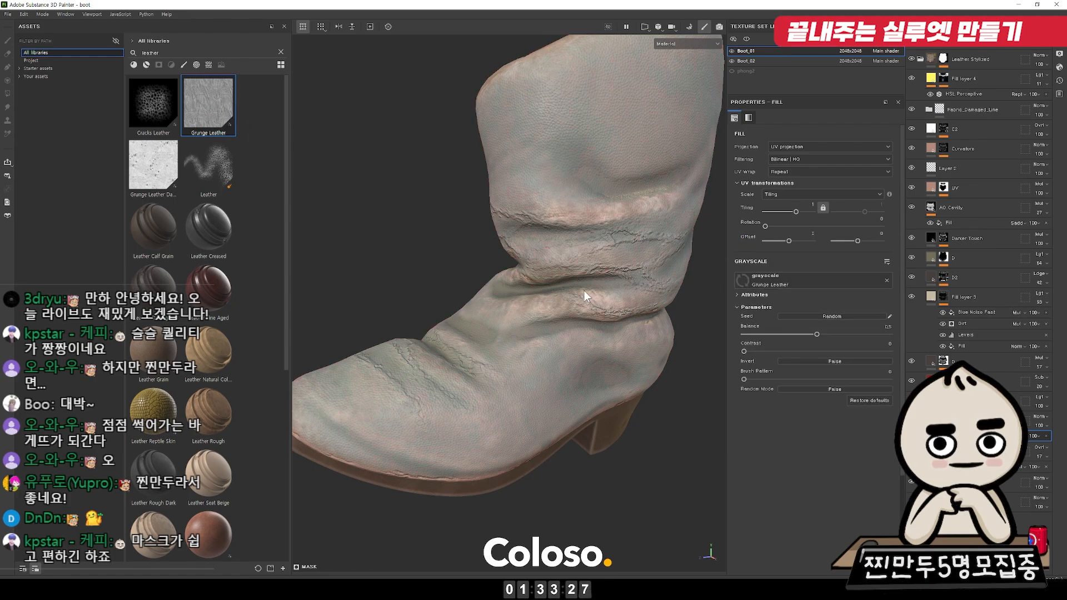
# Step: Set the Grunge Leather mask fill's tiling to 1.75 and rotate the texture
pyautogui.keyDown('alt'); pyautogui.moveTo(584, 290); pyautogui.dragTo(611, 286); pyautogui.keyUp('alt')
pyautogui.moveTo(794, 212); pyautogui.dragTo(797, 211)
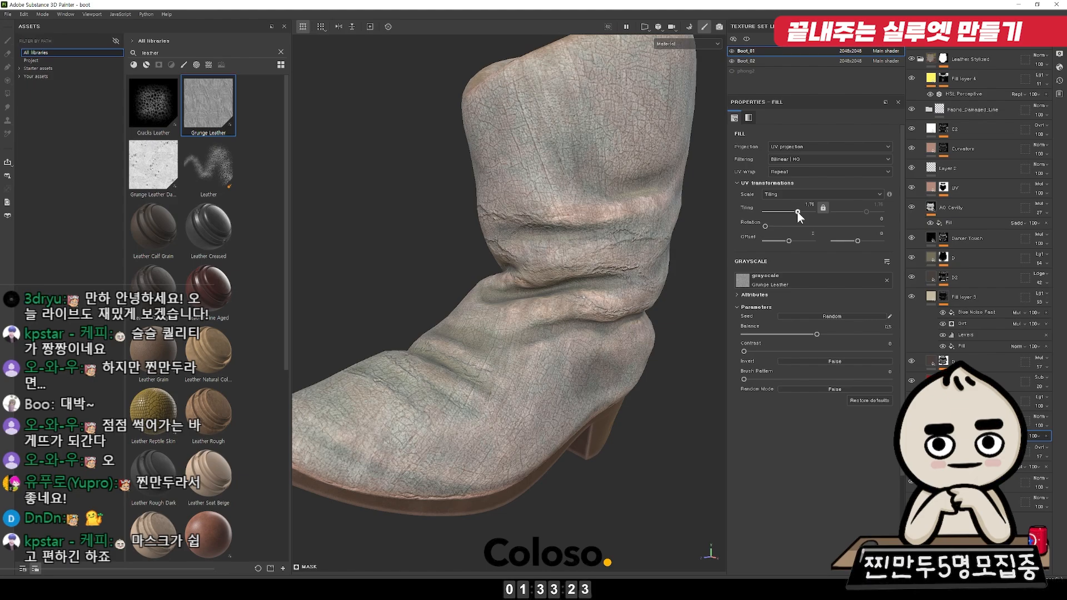
pyautogui.keyDown('alt'); pyautogui.moveTo(555, 260); pyautogui.dragTo(578, 279); pyautogui.keyUp('alt')
pyautogui.moveTo(773, 226); pyautogui.dragTo(795, 222)
pyautogui.moveTo(528, 223)
pyautogui.keyDown('alt'); pyautogui.mouseDown()
pyautogui.moveTo(757, 201)
pyautogui.moveTo(538, 210)
pyautogui.moveTo(513, 220)
pyautogui.mouseUp(); pyautogui.keyUp('alt')
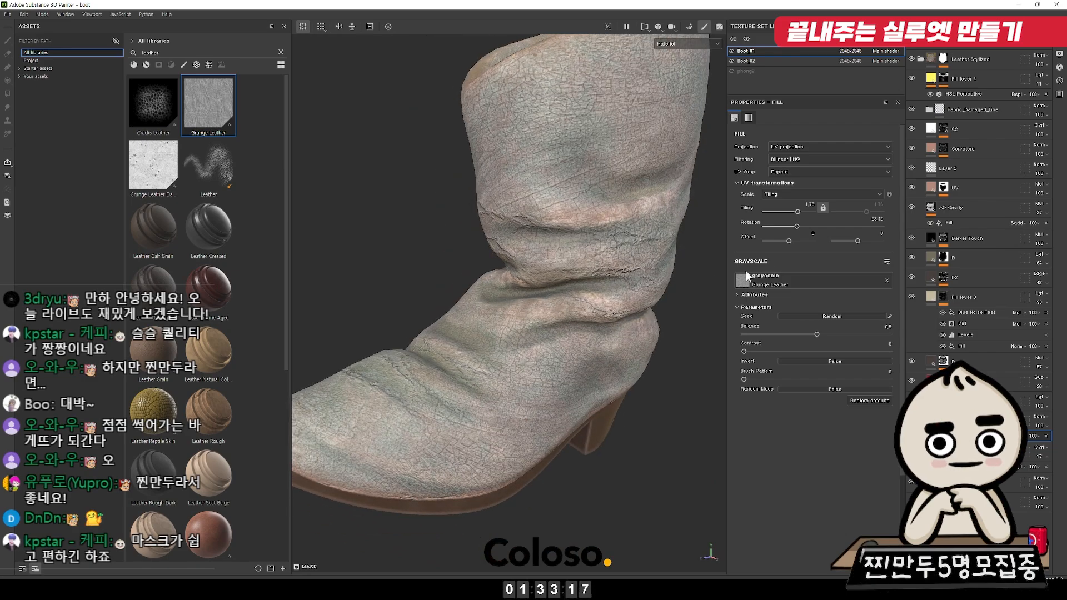
pyautogui.scroll(2, 634, 362)
pyautogui.keyDown('alt'); pyautogui.moveTo(634, 363); pyautogui.dragTo(682, 301, button='middle'); pyautogui.keyUp('alt')
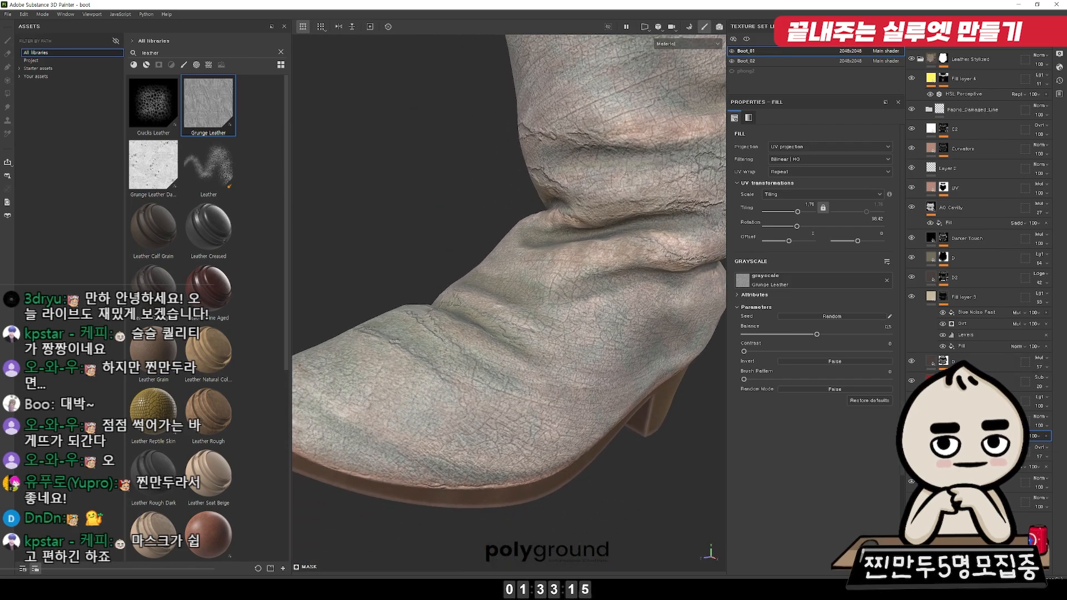
# Step: Compare the boot with the Grunge Leather masked layer shown and hidden, examining the cracks across toe and shaft
pyautogui.click(911, 417)
pyautogui.click(911, 417)
pyautogui.click(911, 416)
pyautogui.click(911, 417)
pyautogui.click(911, 417)
pyautogui.click(911, 420)
pyautogui.click(911, 419)
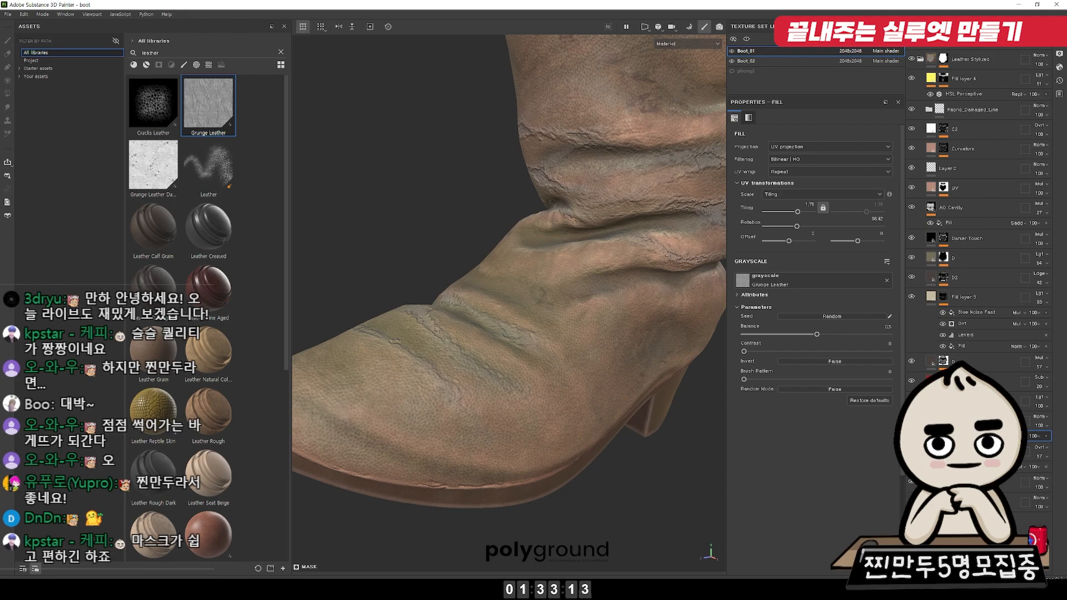
pyautogui.click(911, 419)
pyautogui.scroll(-3, 716, 250)
pyautogui.keyDown('alt'); pyautogui.moveTo(717, 250); pyautogui.dragTo(724, 322, button='middle'); pyautogui.keyUp('alt')
pyautogui.scroll(2, 722, 322)
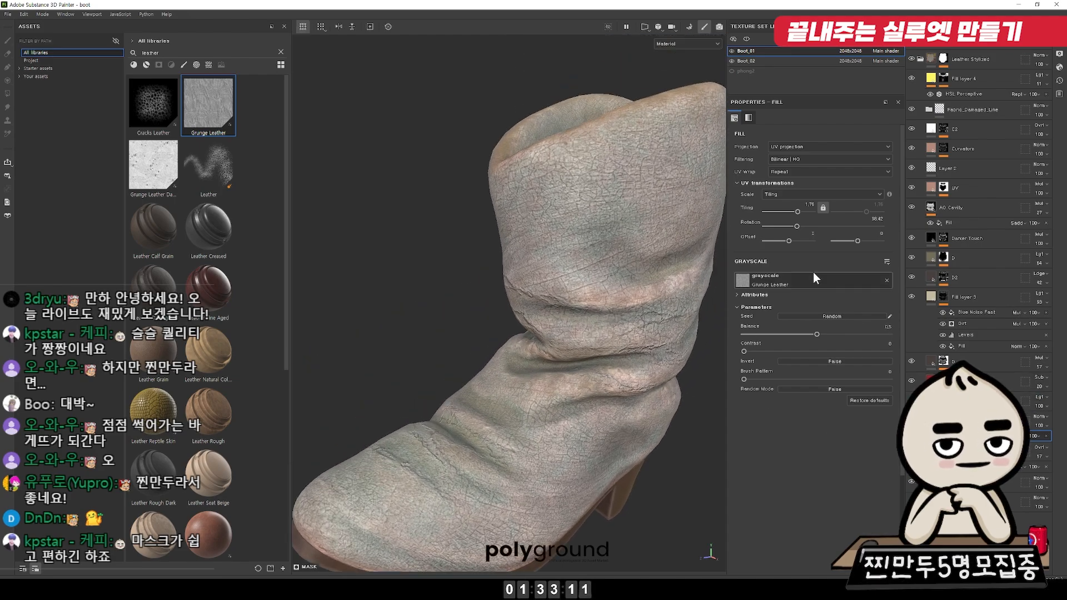
# Step: Limit the Grunge Leather masked layer's material to the color, height and roughness channels
pyautogui.click(931, 419)
pyautogui.keyDown('alt'); pyautogui.click(741, 275); pyautogui.keyUp('alt')
pyautogui.click(763, 275)
pyautogui.click(784, 276)
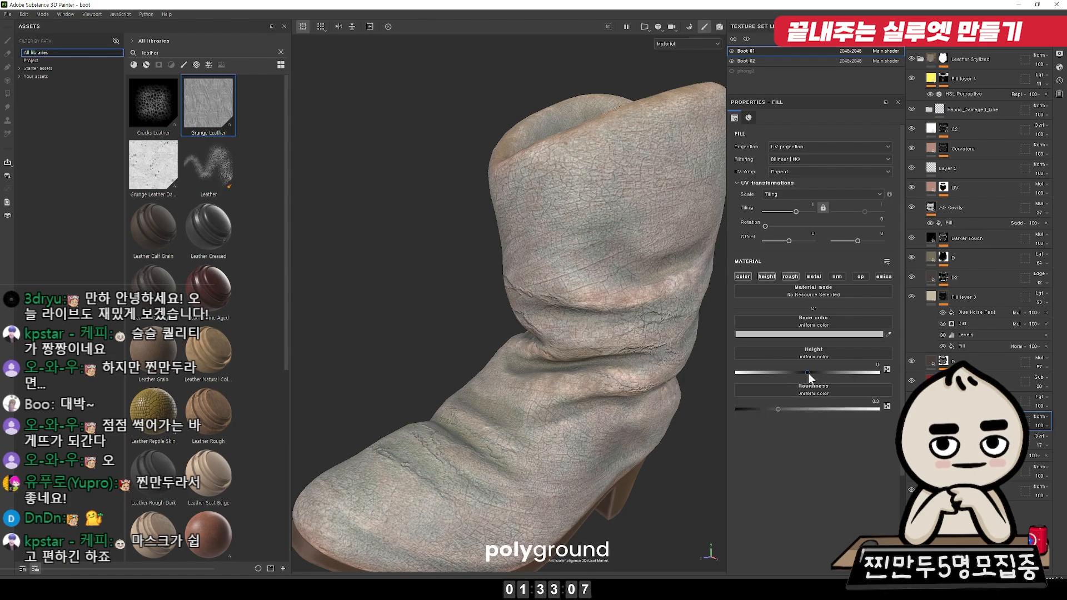
pyautogui.moveTo(806, 371)
pyautogui.mouseDown()
pyautogui.moveTo(734, 371)
pyautogui.moveTo(833, 367)
pyautogui.moveTo(766, 365)
pyautogui.moveTo(824, 365)
pyautogui.moveTo(811, 367)
pyautogui.mouseUp()
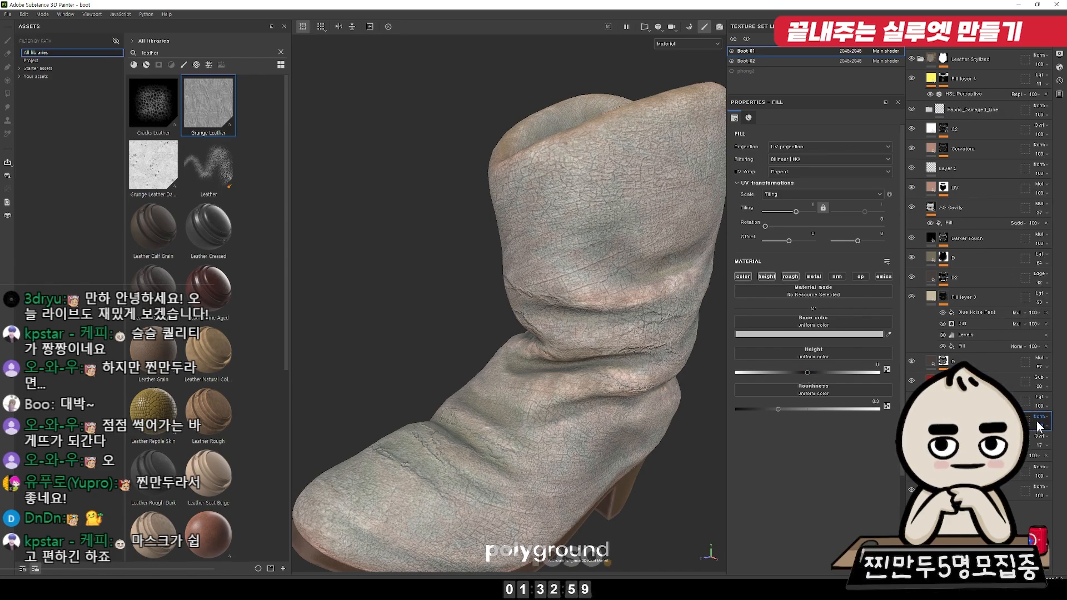
# Step: Set the Grunge Leather masked layer's blend mode to Lighten and sample Fill layer 5's beige as its base color
pyautogui.scroll(-2, 1046, 418)
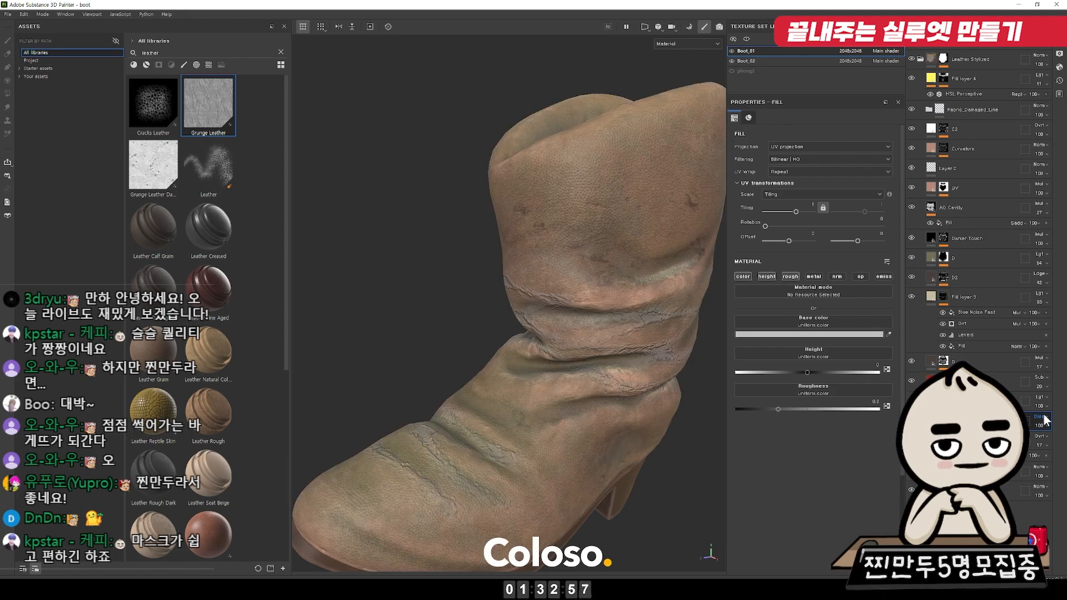
pyautogui.scroll(-2, 1040, 420)
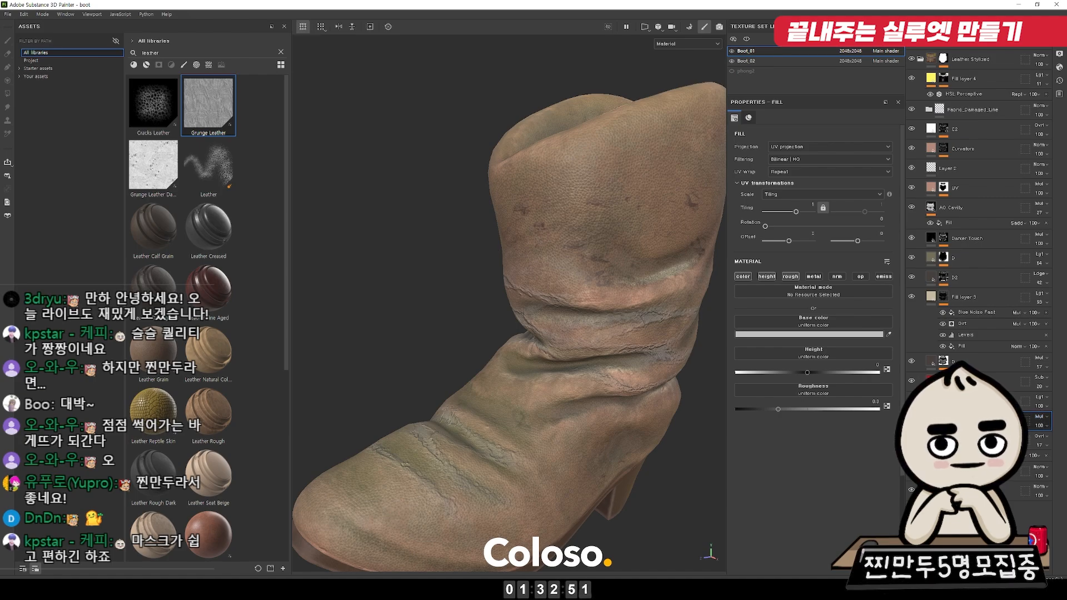
pyautogui.scroll(-1, 1047, 420)
pyautogui.scroll(-2, 1047, 421)
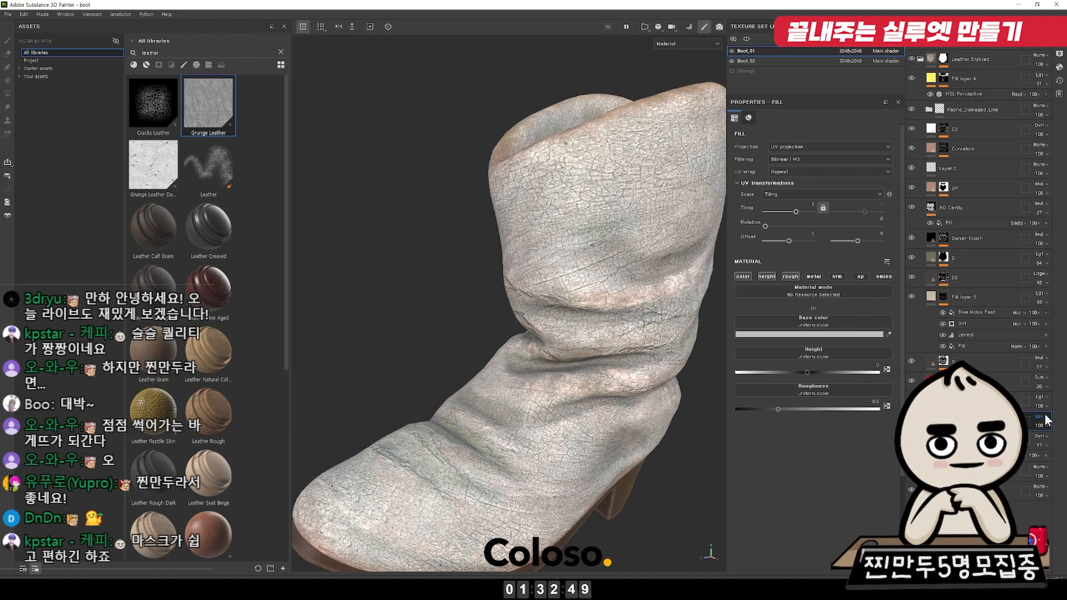
pyautogui.scroll(-1, 1048, 421)
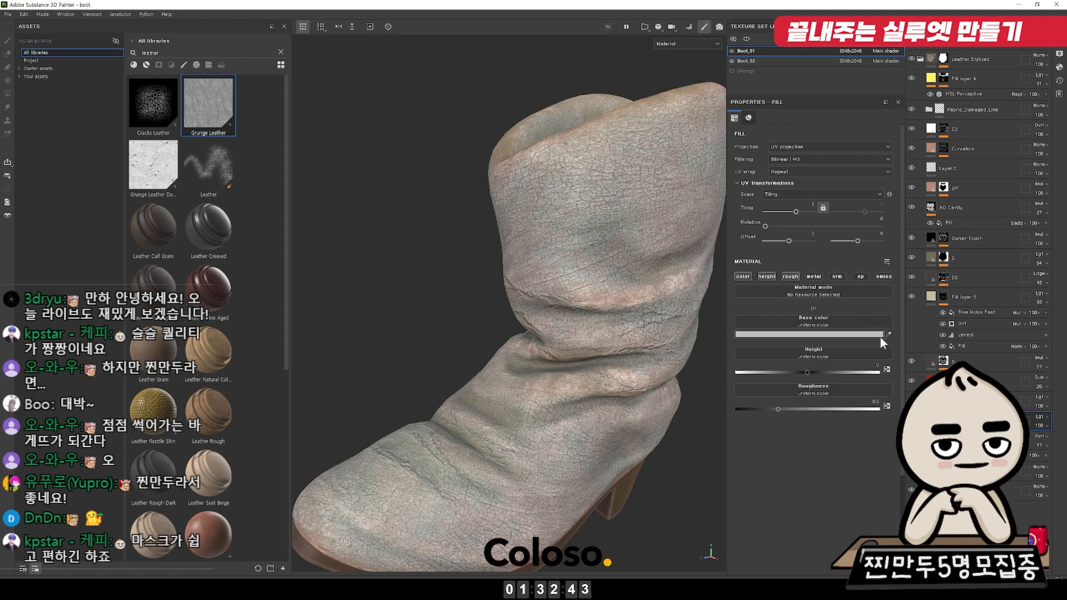
pyautogui.click(932, 296)
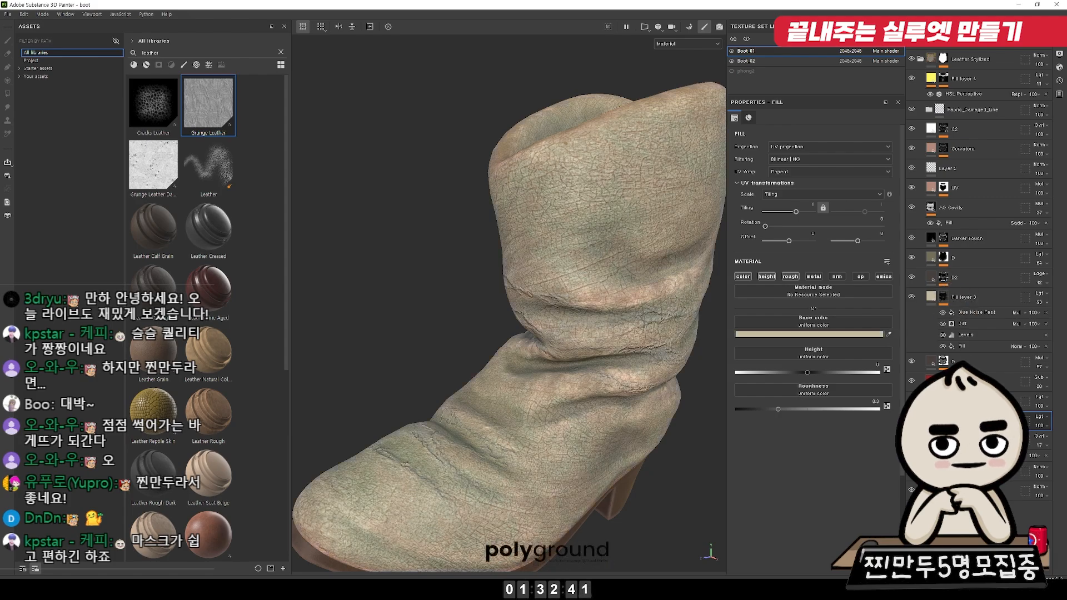
# Step: Try a very low opacity on the Grunge Leather masked layer
pyautogui.click(1034, 426)
pyautogui.click(1043, 441)
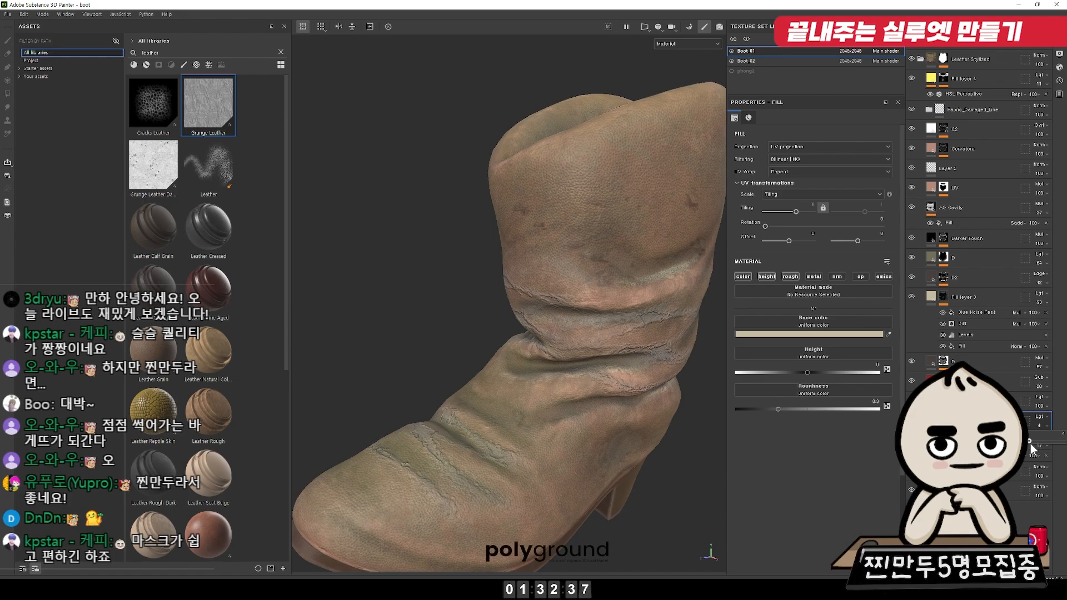
pyautogui.click(943, 428)
pyautogui.keyDown('alt'); pyautogui.click(943, 401); pyautogui.keyUp('alt')
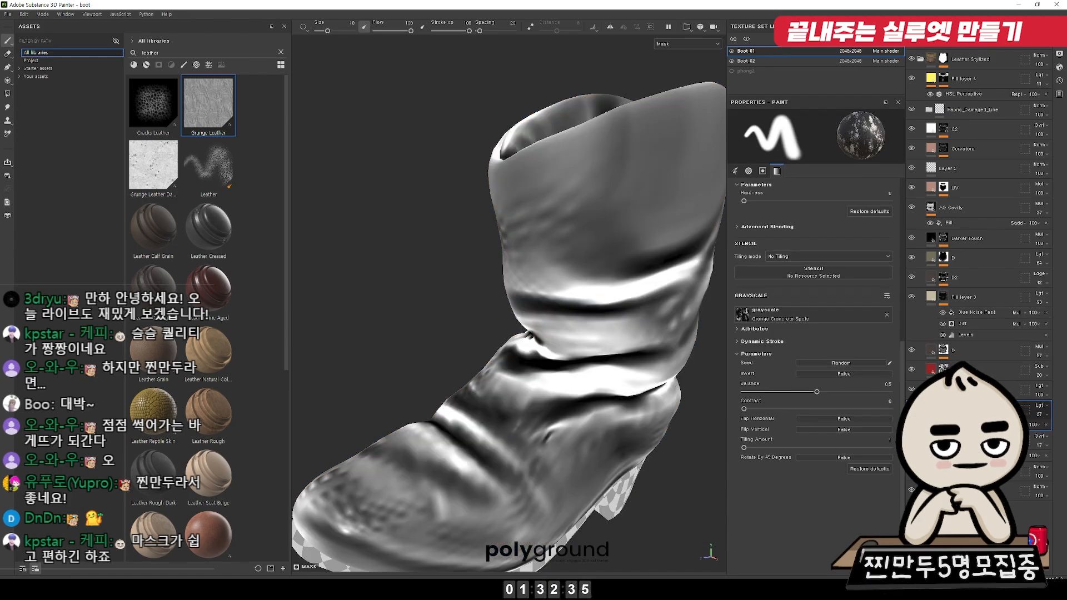
# Step: Set the Grunge Leather mask fill's contrast to 0.75 and balance to 0.14 while previewing the mask, and return to the material view
pyautogui.keyDown('alt'); pyautogui.click(943, 420); pyautogui.keyUp('alt')
pyautogui.moveTo(743, 408); pyautogui.dragTo(867, 409)
pyautogui.hotkey('ctrl', 'z')
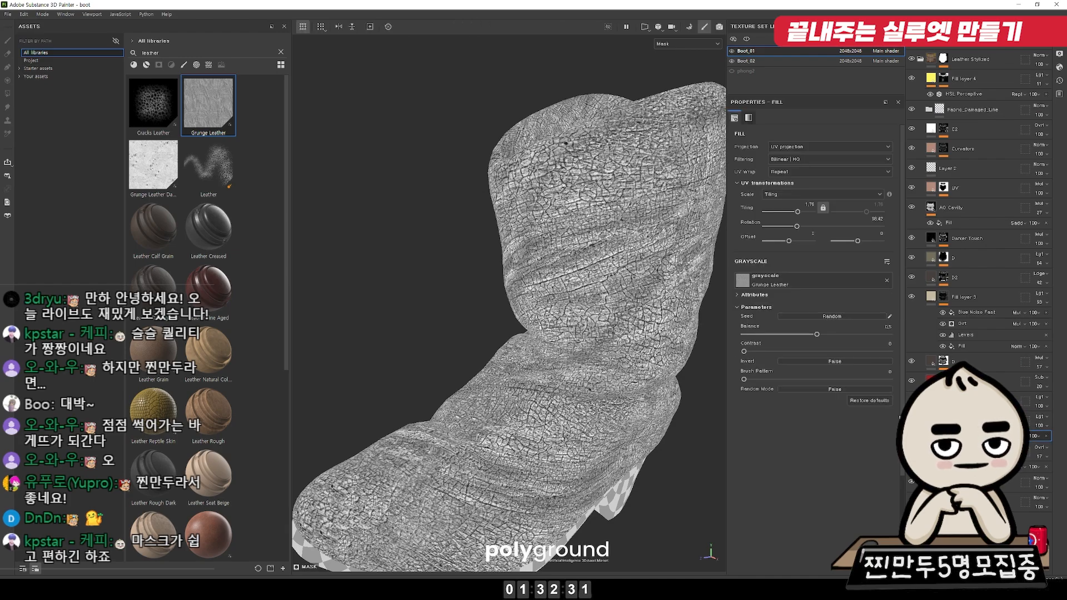
pyautogui.moveTo(744, 351); pyautogui.dragTo(763, 334)
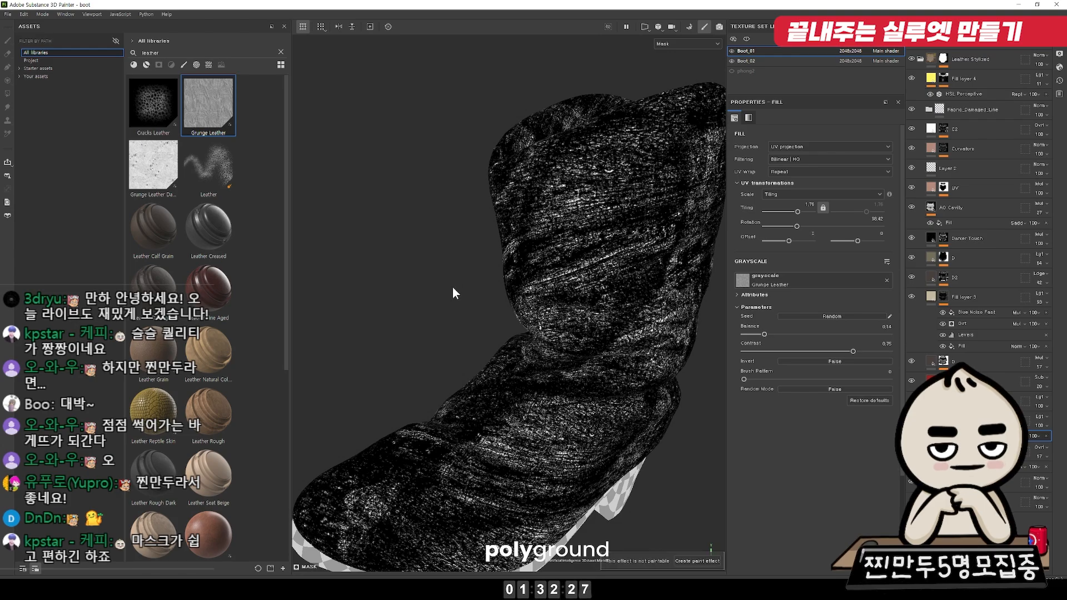
pyautogui.press('m')
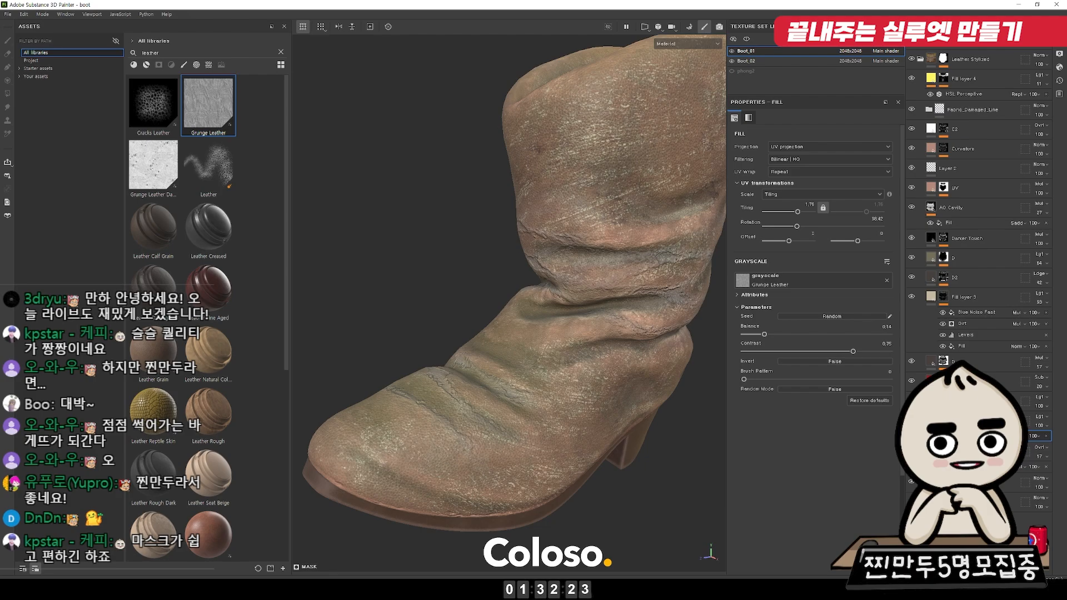
# Step: Reduce the Grunge Leather masked layer's opacity to 48
pyautogui.scroll(5, 681, 405)
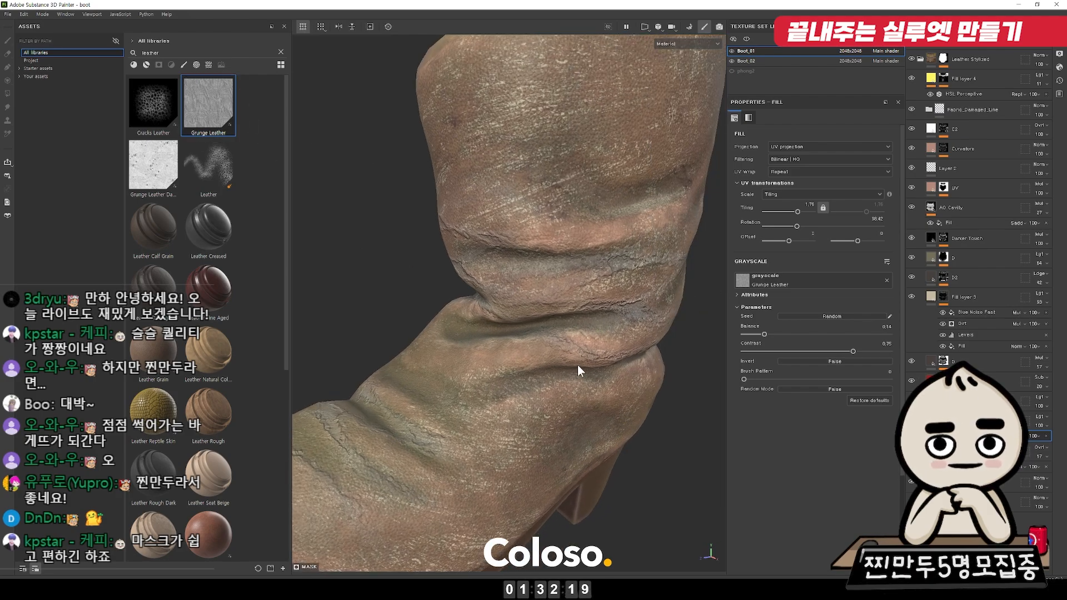
pyautogui.scroll(-5, 689, 392)
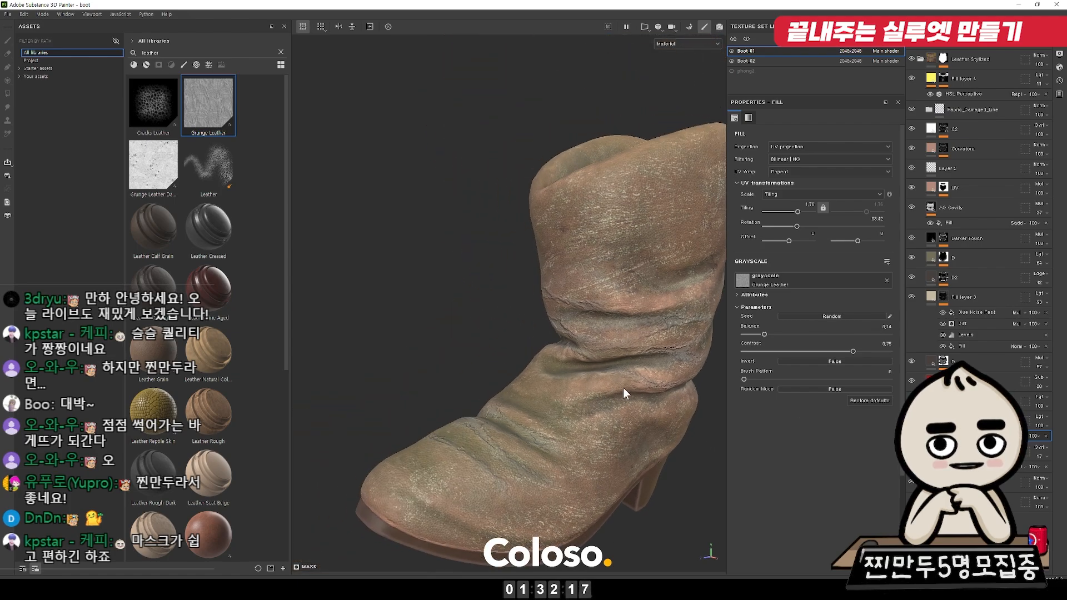
pyautogui.moveTo(1049, 433); pyautogui.dragTo(1038, 443)
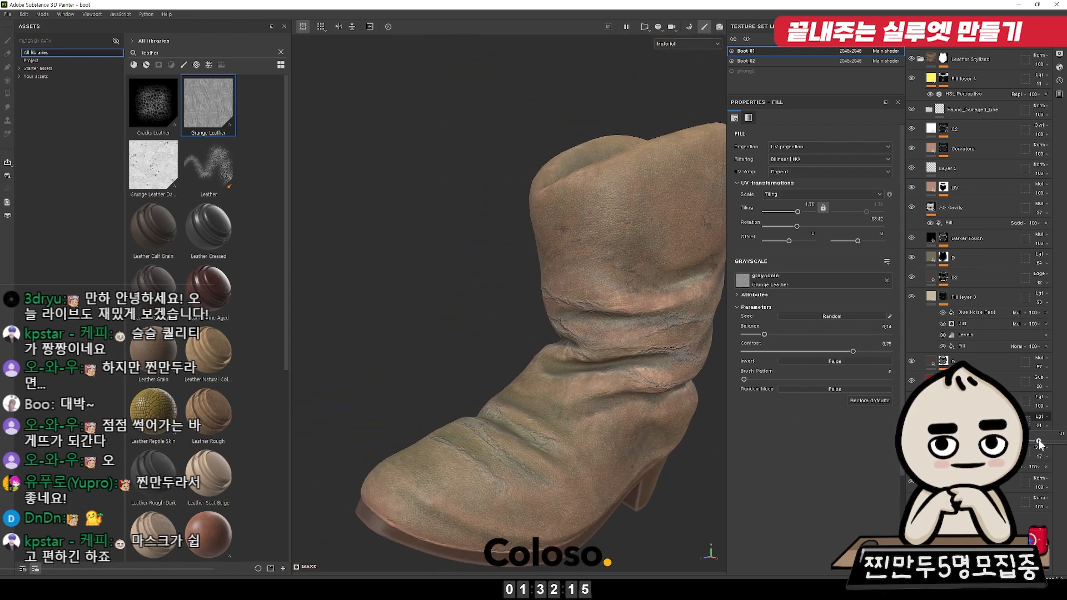
pyautogui.scroll(5, 612, 381)
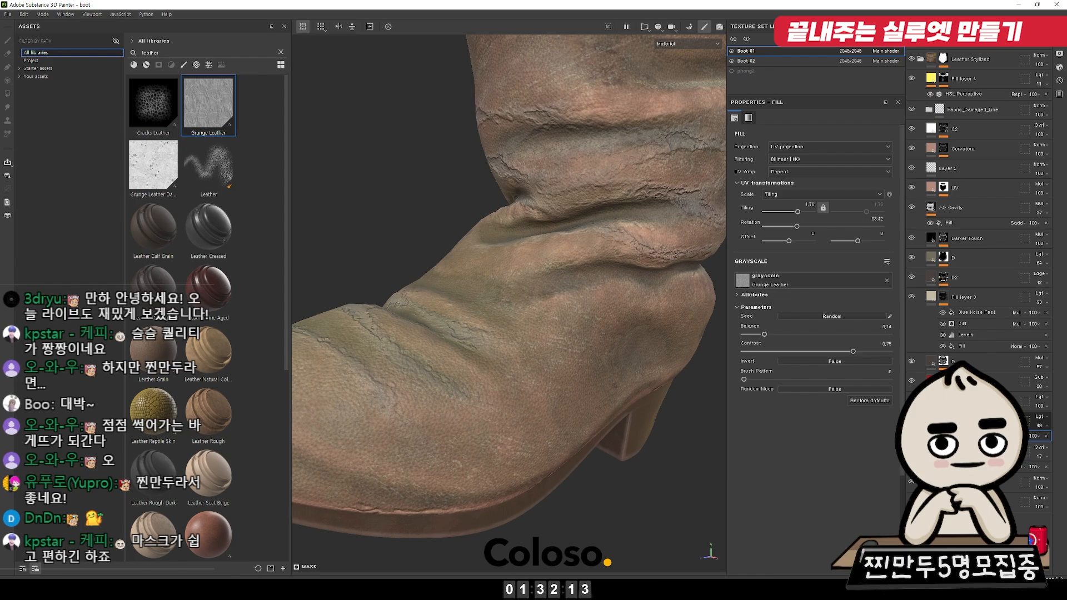
# Step: Lower the masked layer's height slightly below zero, to about -0.11, and its roughness to about 0.18
pyautogui.press('Delete')
pyautogui.keyDown('alt'); pyautogui.moveTo(575, 401); pyautogui.dragTo(583, 409); pyautogui.keyUp('alt')
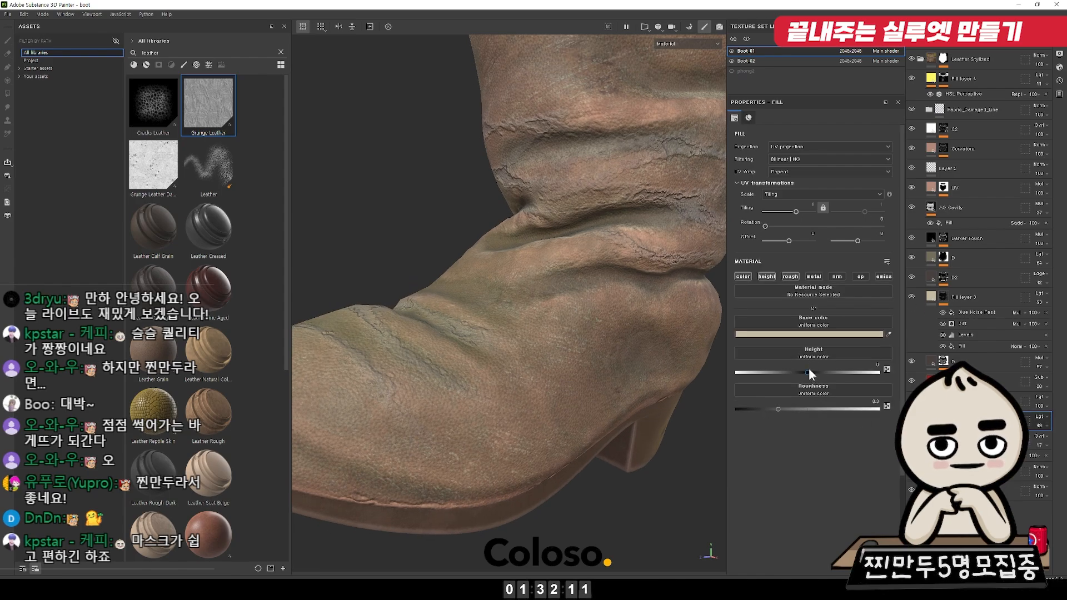
pyautogui.moveTo(806, 367)
pyautogui.mouseDown()
pyautogui.moveTo(781, 367)
pyautogui.moveTo(799, 368)
pyautogui.mouseUp()
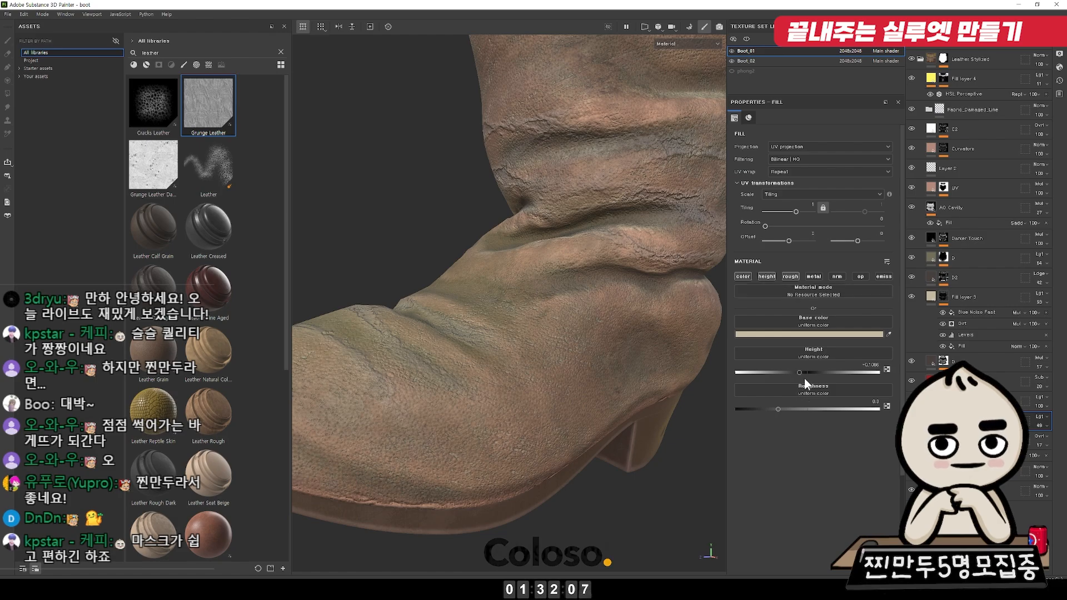
pyautogui.moveTo(836, 409); pyautogui.dragTo(760, 405)
pyautogui.scroll(-3, 553, 295)
pyautogui.keyDown('alt'); pyautogui.moveTo(553, 295); pyautogui.dragTo(532, 327); pyautogui.keyUp('alt')
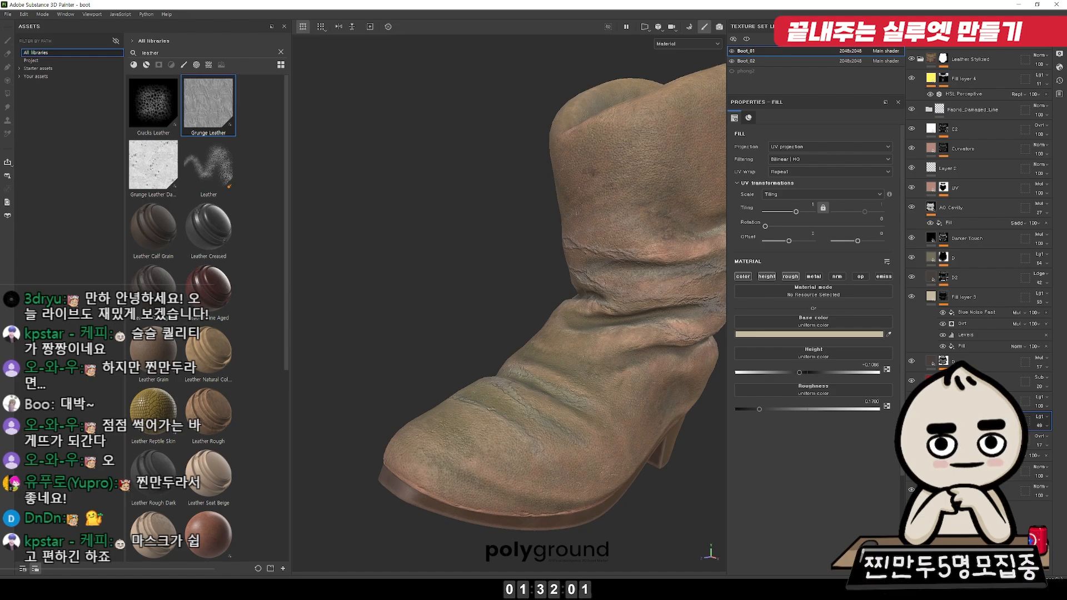
pyautogui.moveTo(555, 334)
pyautogui.keyDown('alt'); pyautogui.mouseDown()
pyautogui.moveTo(534, 295)
pyautogui.moveTo(544, 286)
pyautogui.mouseUp(); pyautogui.keyUp('alt')
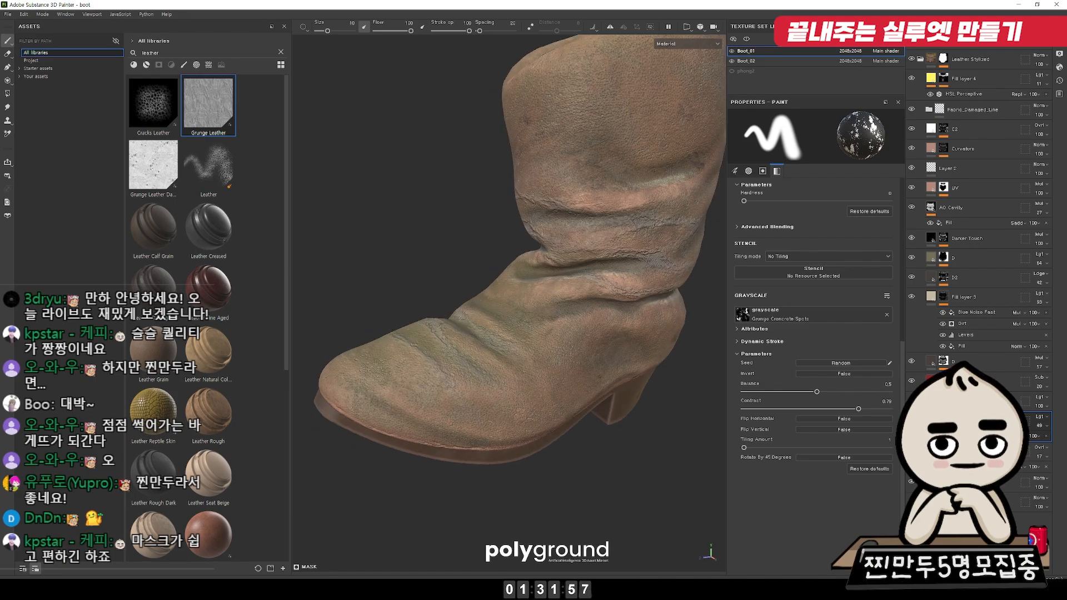
# Step: Add a second fill effect to the layer's mask and browse the procedural dirt textures for it
pyautogui.rightClick(944, 78)
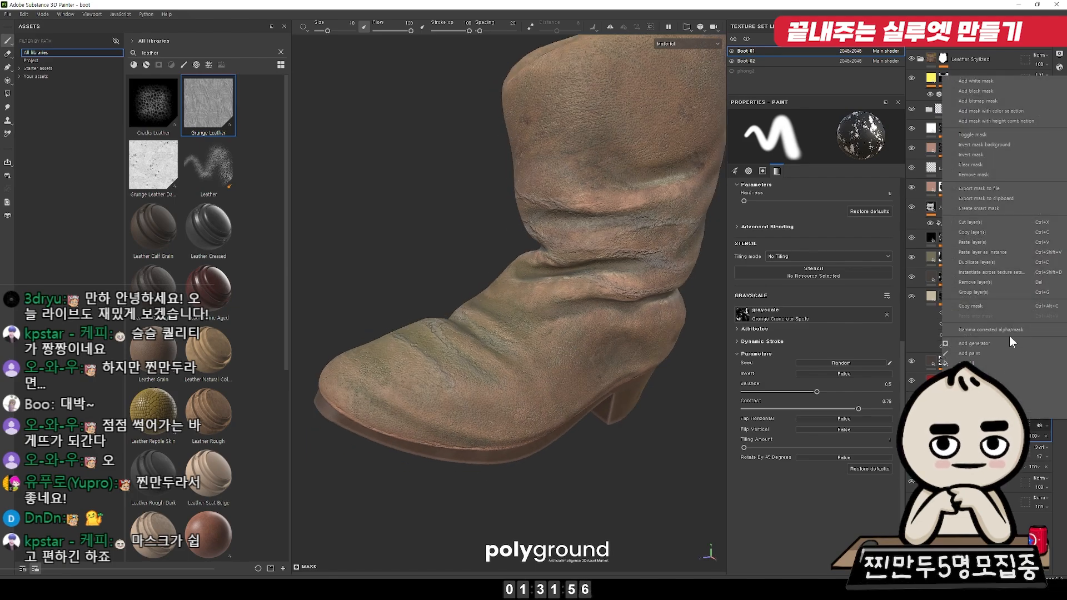
pyautogui.click(995, 361)
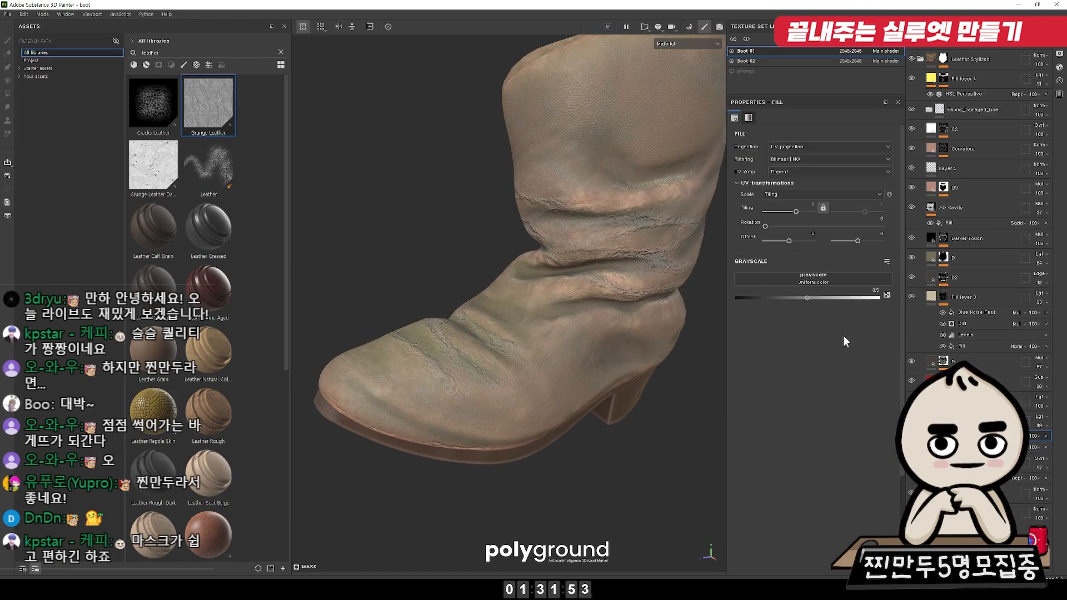
pyautogui.click(810, 277)
pyautogui.write('dirt')
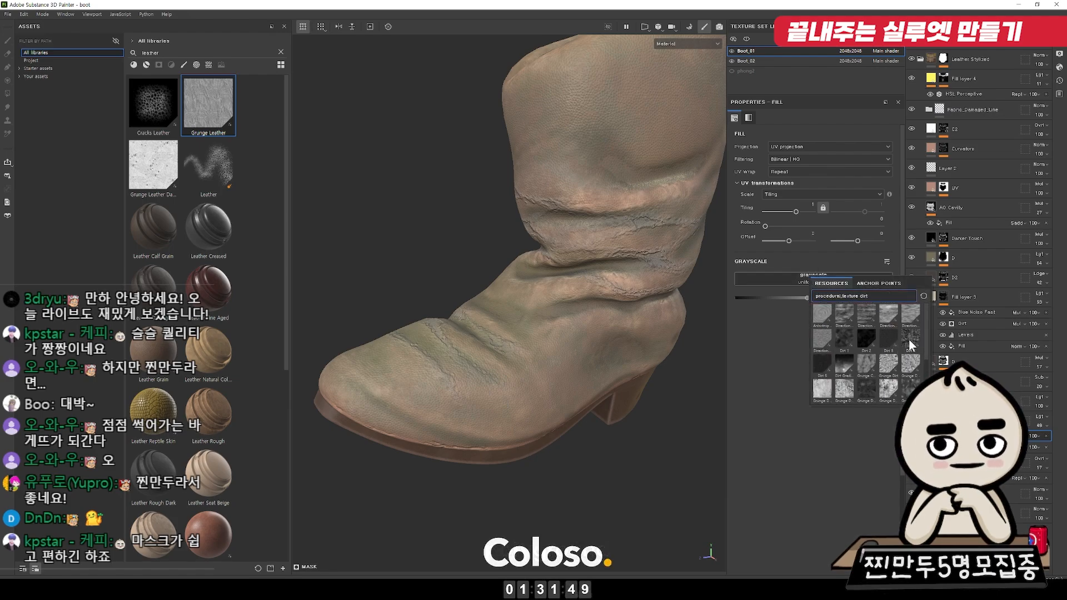
pyautogui.scroll(-5, 853, 338)
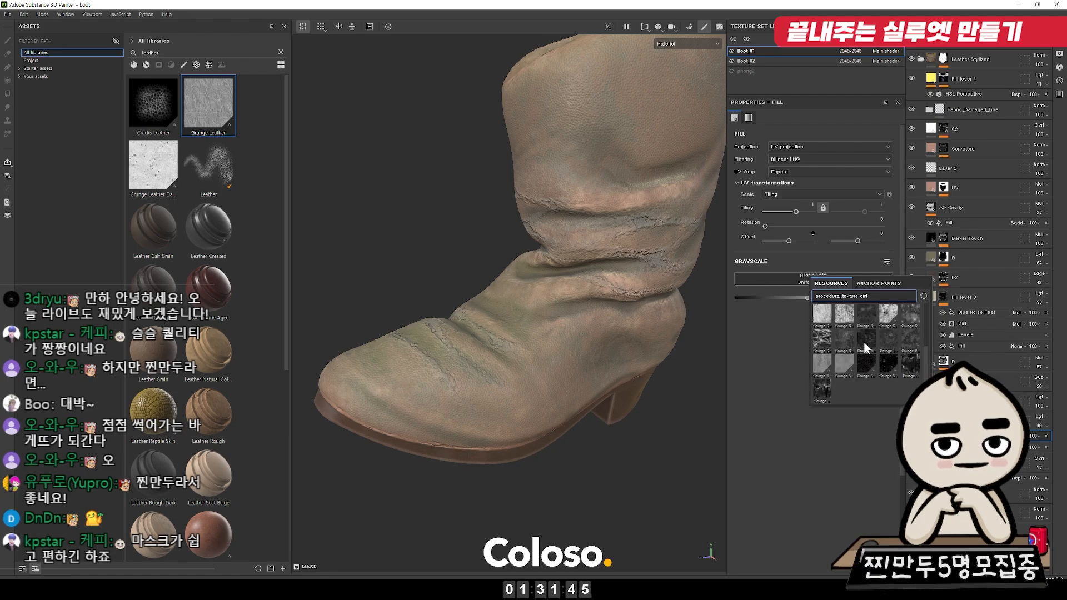
pyautogui.moveTo(847, 340)
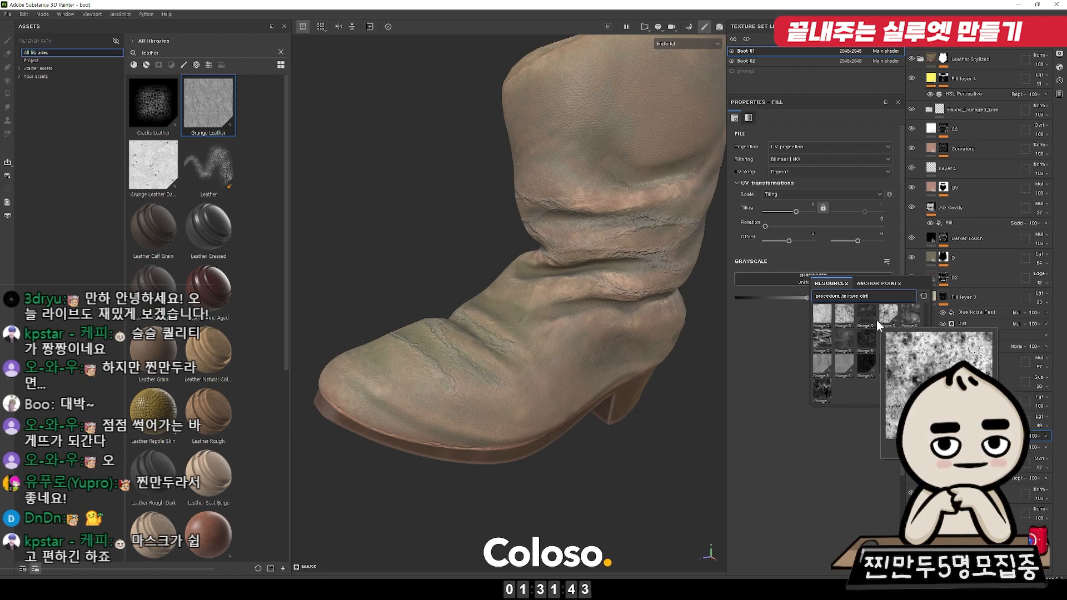
pyautogui.moveTo(827, 392)
pyautogui.scroll(5, 827, 378)
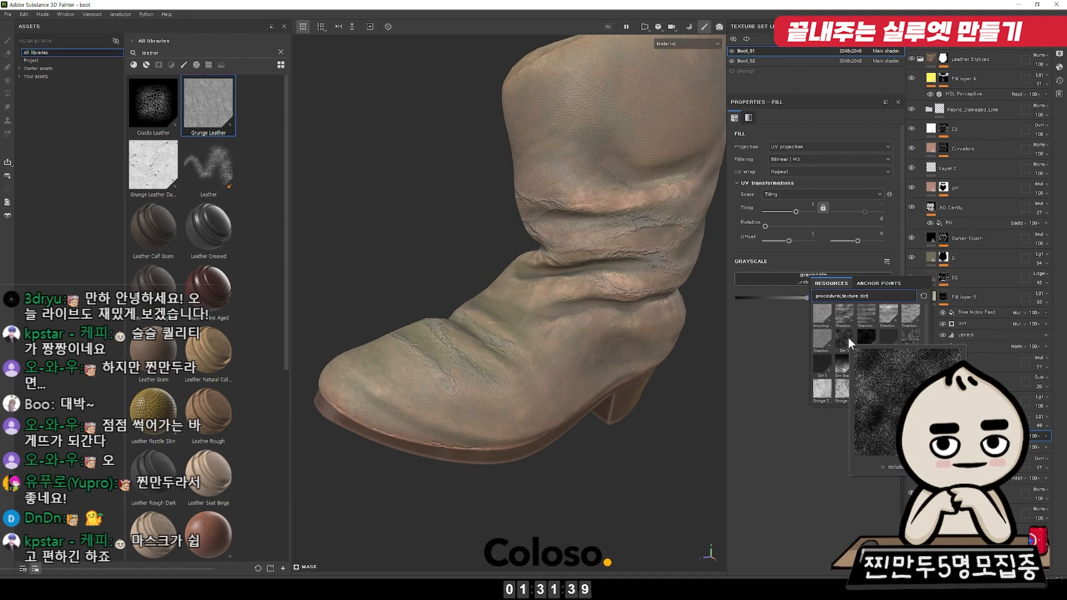
pyautogui.moveTo(882, 339)
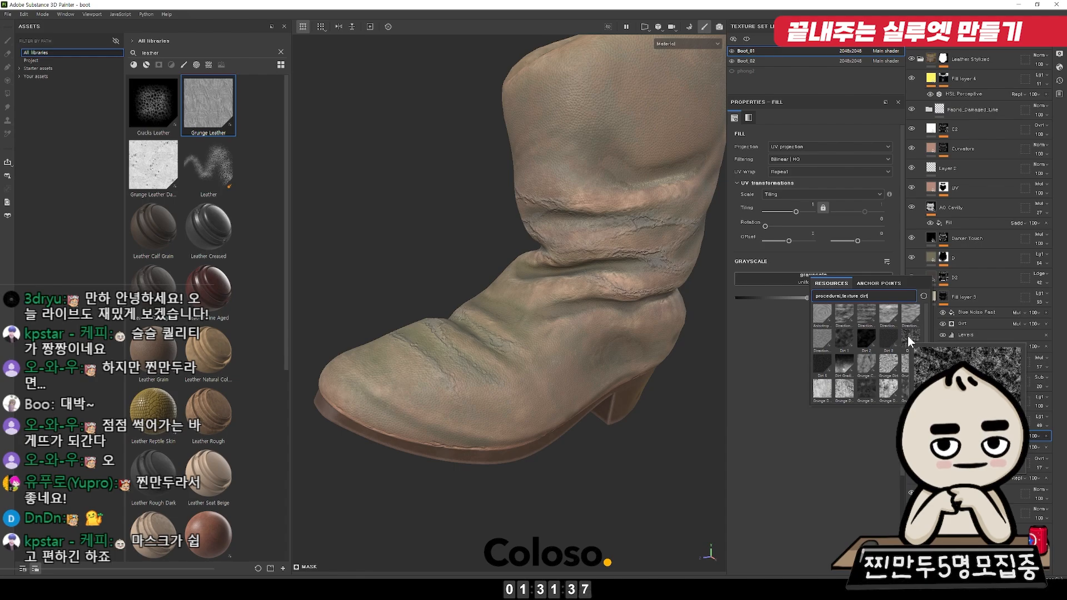
pyautogui.moveTo(861, 373)
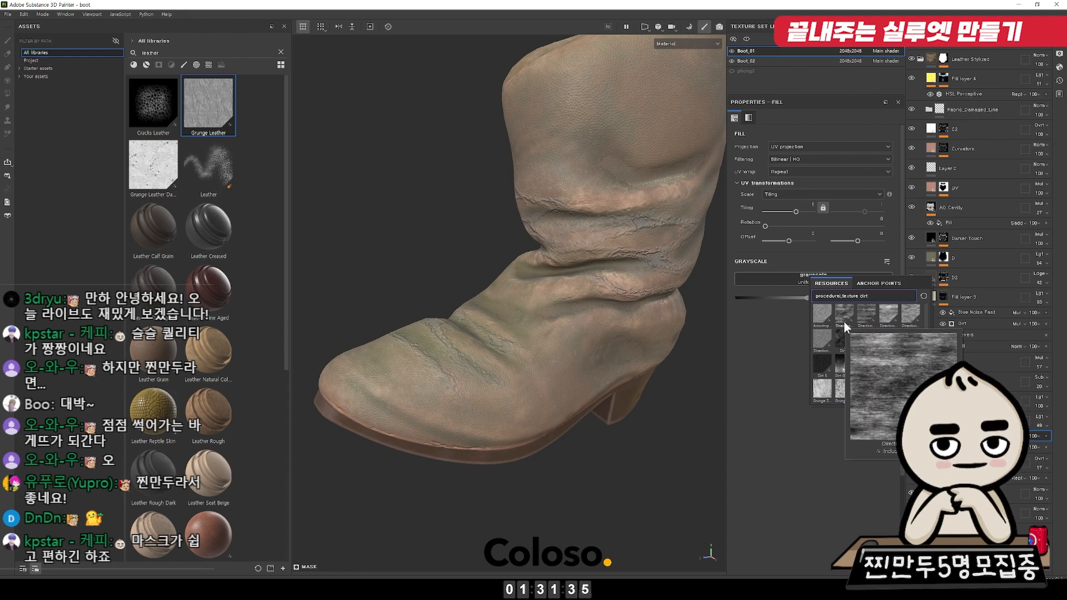
pyautogui.moveTo(901, 314)
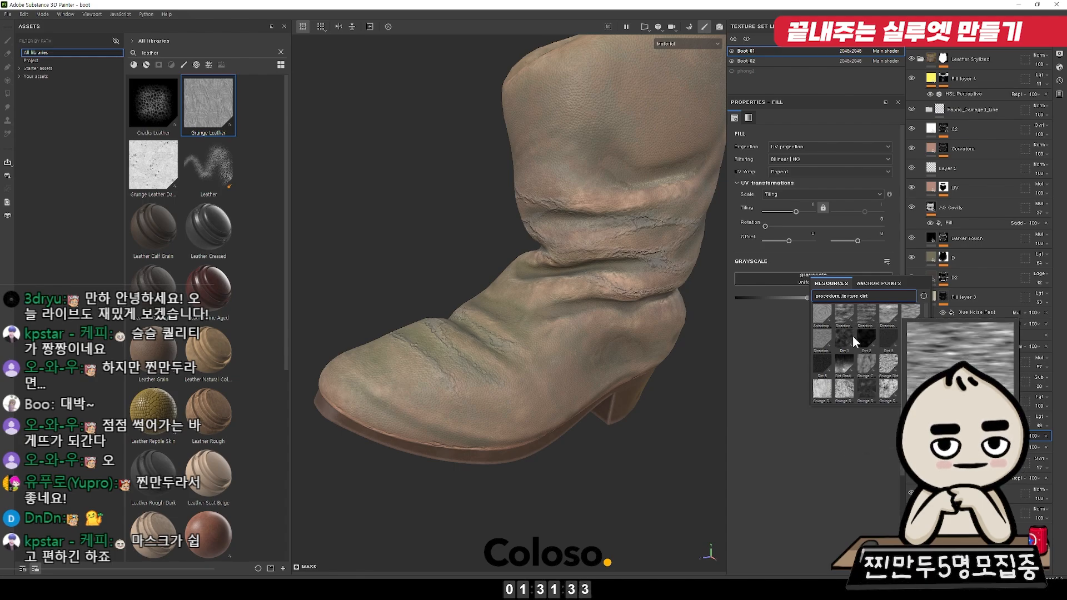
# Step: Search the procedural textures for grunge maps and assign Grunge Concrete Spots to the new mask fill
pyautogui.press('BackSpace')
pyautogui.press('BackSpace')
pyautogui.press('BackSpace')
pyautogui.write('grun')
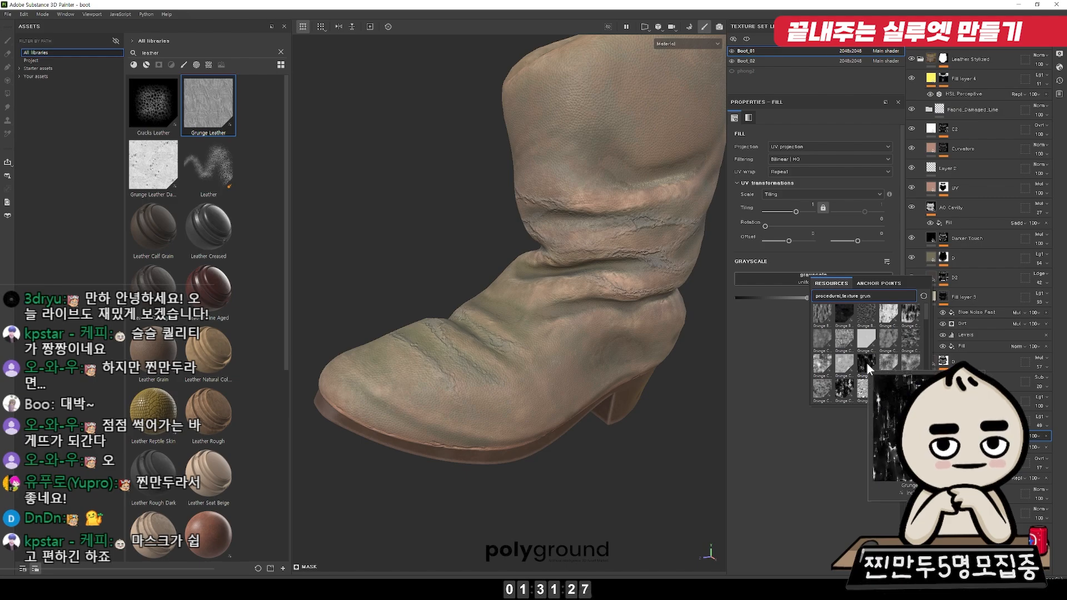
pyautogui.click(849, 391)
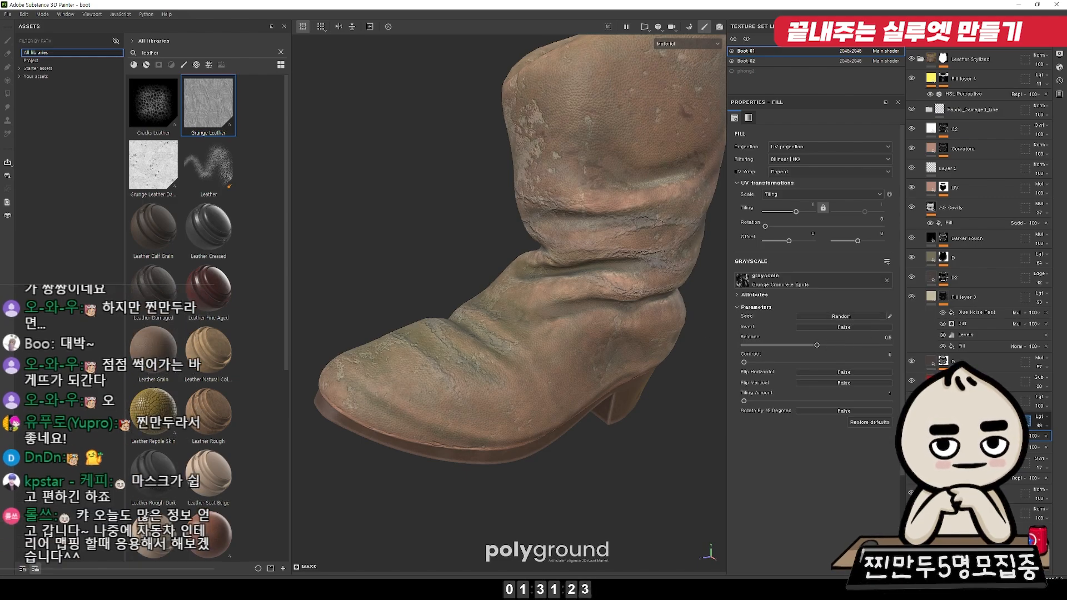
# Step: Set the Grunge Concrete Spots mask fill's balance to 0.54 and tiling to about 16.71, and preview the resulting mask on the boot
pyautogui.moveTo(866, 346); pyautogui.dragTo(823, 345)
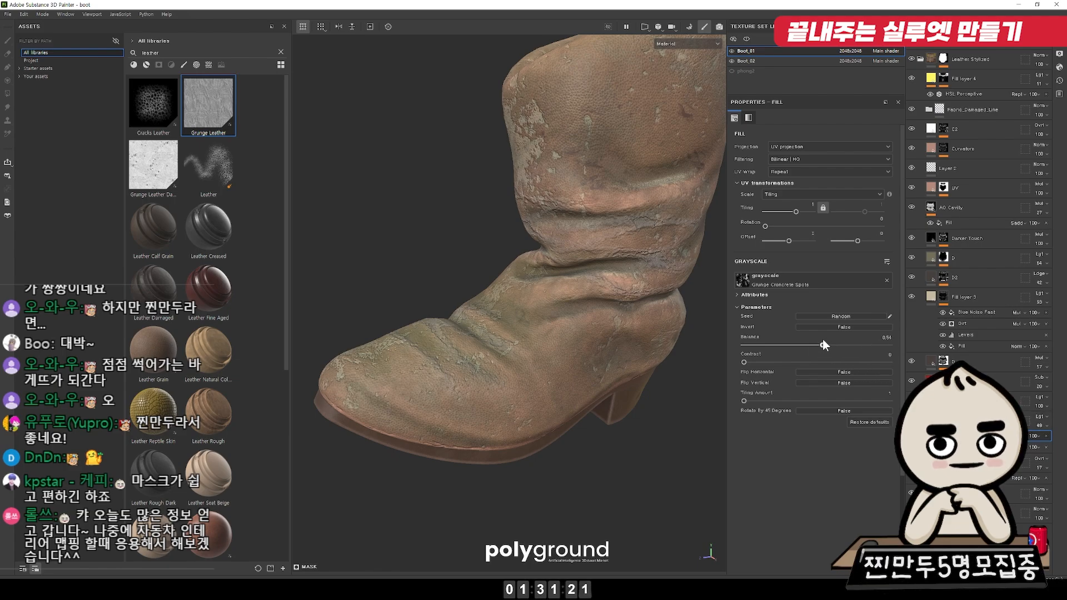
pyautogui.moveTo(795, 212); pyautogui.dragTo(807, 212)
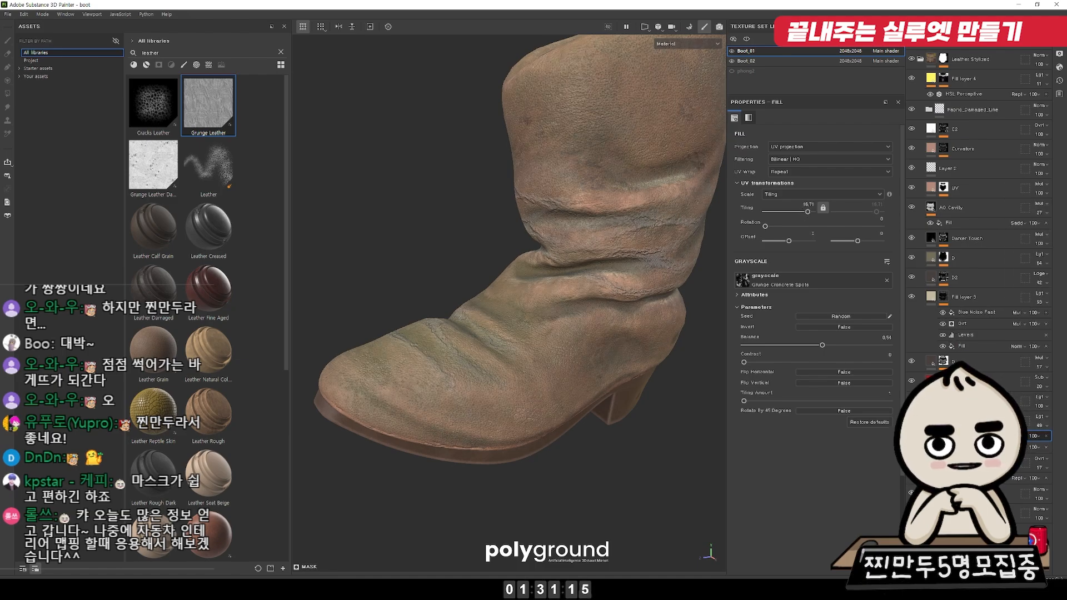
pyautogui.click(943, 436)
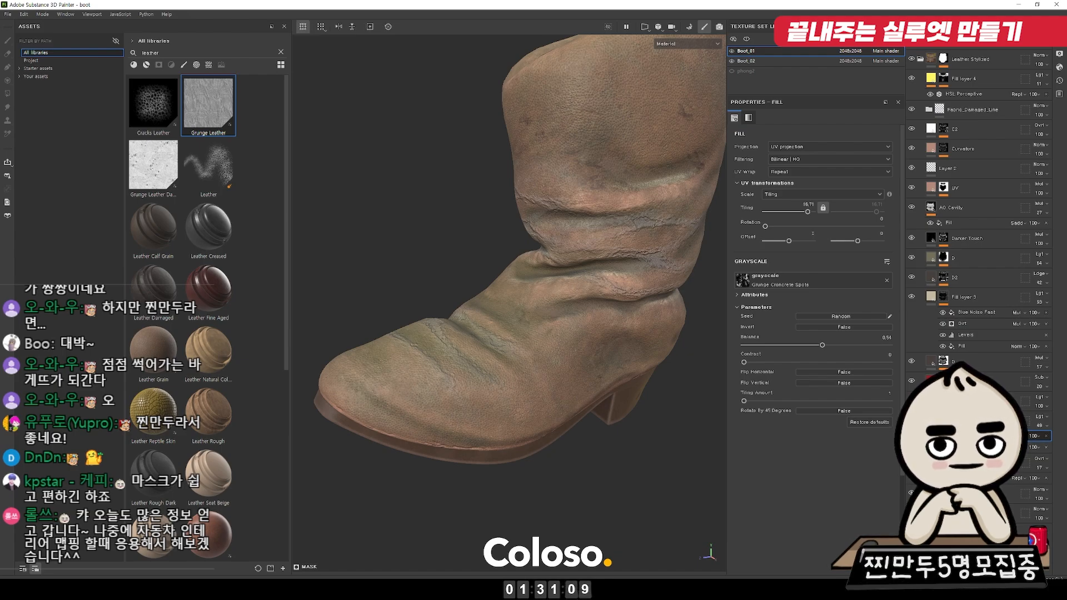
pyautogui.scroll(2, 675, 408)
pyautogui.keyDown('alt'); pyautogui.click(942, 420); pyautogui.keyUp('alt')
pyautogui.scroll(-3, 617, 399)
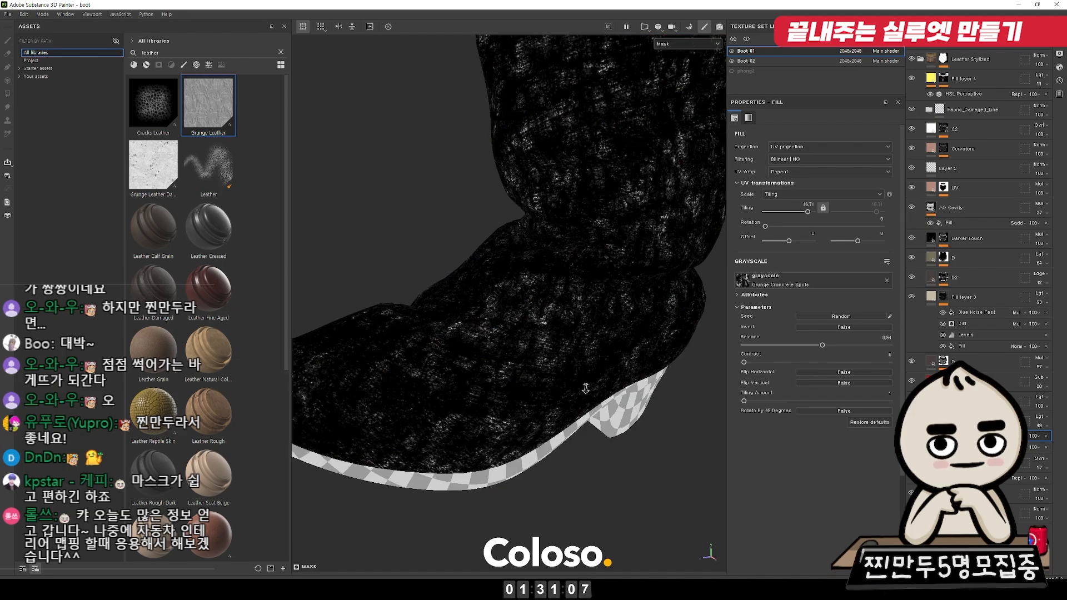
# Step: Raise the Grunge Concrete Spots mask fill's balance to about 0.9 and return to the material view of the boot
pyautogui.moveTo(821, 345); pyautogui.dragTo(876, 345)
pyautogui.press('m')
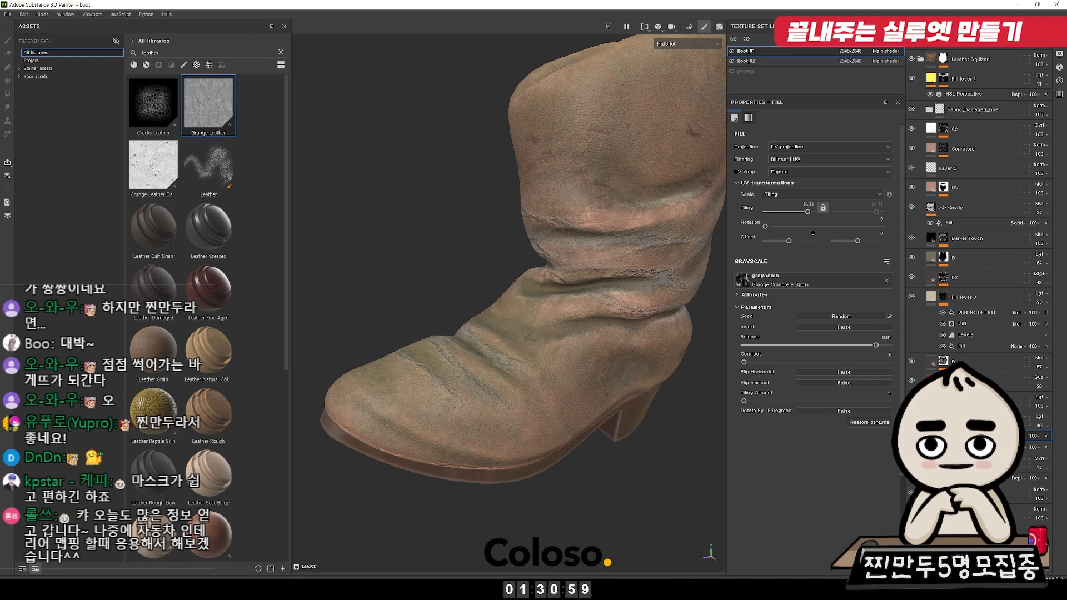
pyautogui.keyDown('alt'); pyautogui.moveTo(718, 419); pyautogui.dragTo(542, 415, button='right'); pyautogui.keyUp('alt')
pyautogui.keyDown('alt'); pyautogui.moveTo(566, 303); pyautogui.dragTo(613, 325); pyautogui.keyUp('alt')
pyautogui.keyDown('alt'); pyautogui.moveTo(614, 325); pyautogui.dragTo(683, 348, button='right'); pyautogui.keyUp('alt')
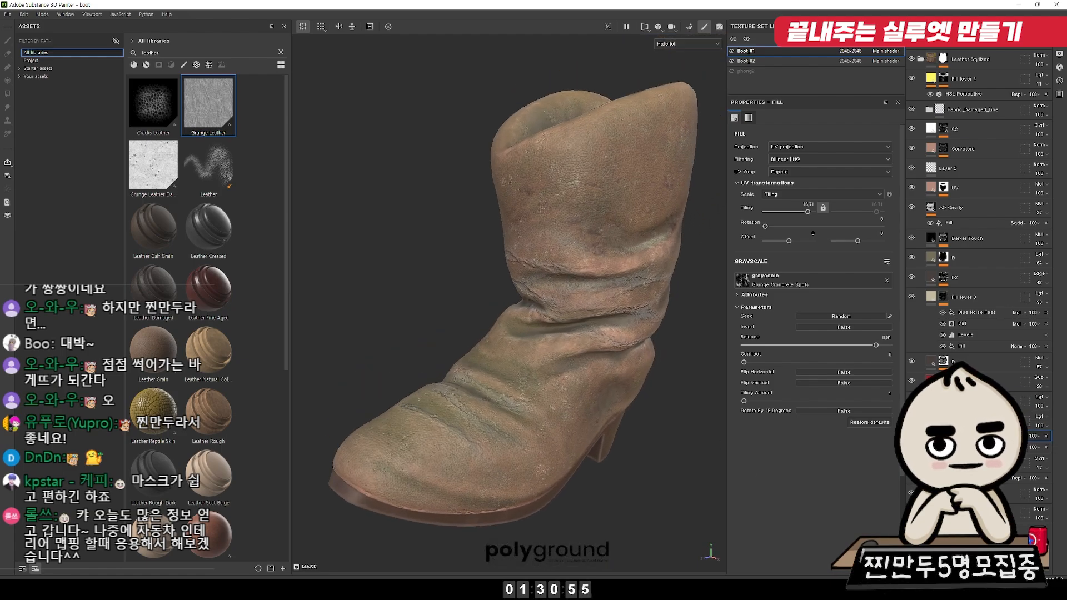
pyautogui.keyDown('alt'); pyautogui.moveTo(628, 345); pyautogui.dragTo(634, 335); pyautogui.keyUp('alt')
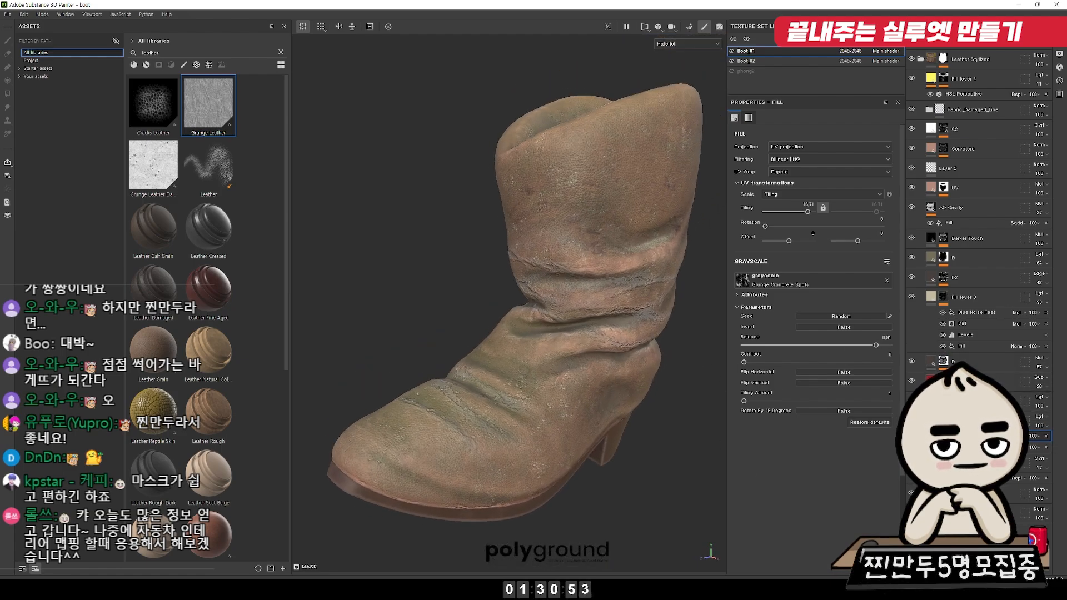
# Step: Fine-tune the grunge mask fill's tiling and check the leather surface all around the boot under different lighting
pyautogui.moveTo(805, 212)
pyautogui.mouseDown()
pyautogui.moveTo(794, 198)
pyautogui.moveTo(803, 202)
pyautogui.mouseUp()
pyautogui.keyDown('alt'); pyautogui.moveTo(511, 257); pyautogui.dragTo(802, 240); pyautogui.keyUp('alt')
pyautogui.moveTo(584, 265)
pyautogui.keyDown('shift'); pyautogui.mouseDown(button='right')
pyautogui.moveTo(545, 254)
pyautogui.moveTo(593, 266)
pyautogui.mouseUp(button='right'); pyautogui.keyUp('shift')
pyautogui.keyDown('alt'); pyautogui.moveTo(592, 266); pyautogui.dragTo(933, 273); pyautogui.keyUp('alt')
pyautogui.keyDown('alt'); pyautogui.moveTo(624, 283); pyautogui.dragTo(626, 294, button='right'); pyautogui.keyUp('alt')
pyautogui.keyDown('shift'); pyautogui.moveTo(627, 295); pyautogui.dragTo(568, 392, button='right'); pyautogui.keyUp('shift')
pyautogui.keyDown('alt'); pyautogui.moveTo(567, 392); pyautogui.dragTo(570, 409); pyautogui.keyUp('alt')
pyautogui.keyDown('shift'); pyautogui.moveTo(569, 408); pyautogui.dragTo(656, 392, button='right'); pyautogui.keyUp('shift')
pyautogui.keyDown('alt'); pyautogui.moveTo(656, 392); pyautogui.dragTo(644, 350); pyautogui.keyUp('alt')
# Step: Add a fill layer with a black base color and place it directly below the red Subtract layer
pyautogui.click(966, 463)
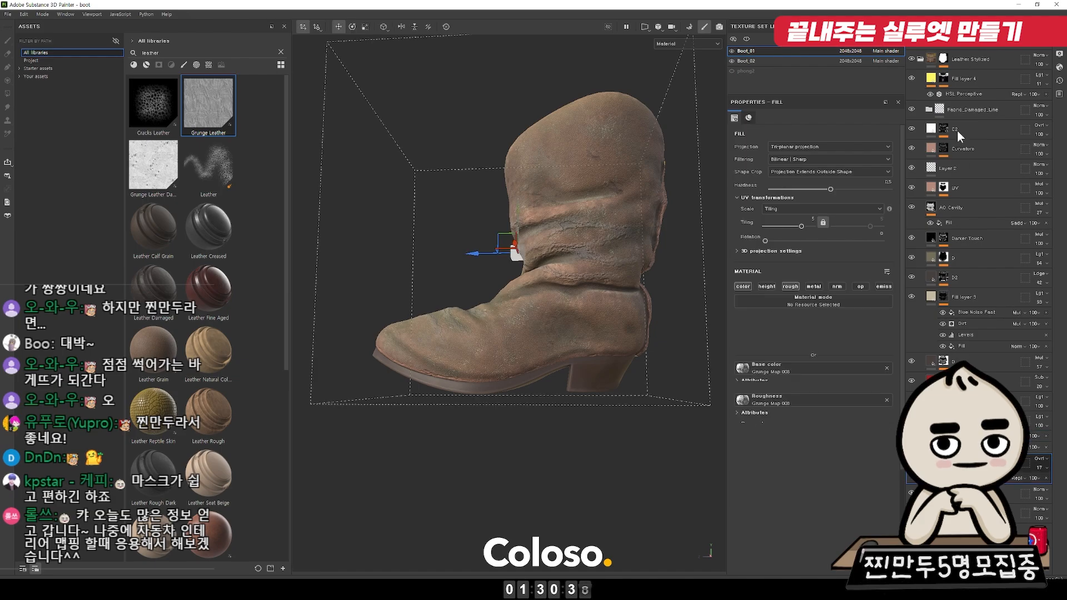
pyautogui.click(1007, 41)
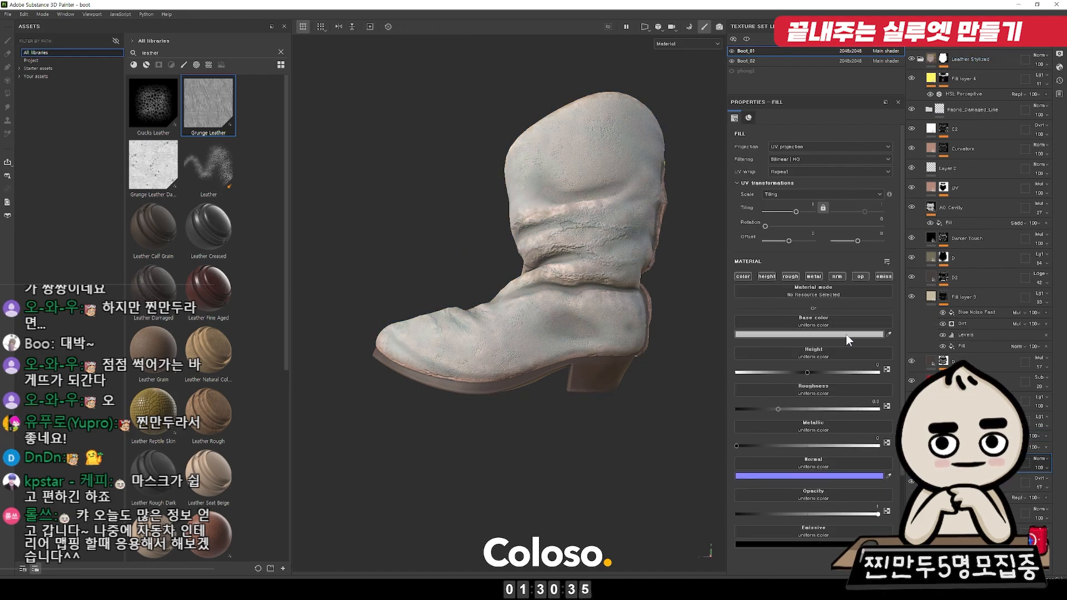
pyautogui.click(844, 334)
pyautogui.moveTo(878, 435); pyautogui.dragTo(880, 477)
pyautogui.click(944, 341)
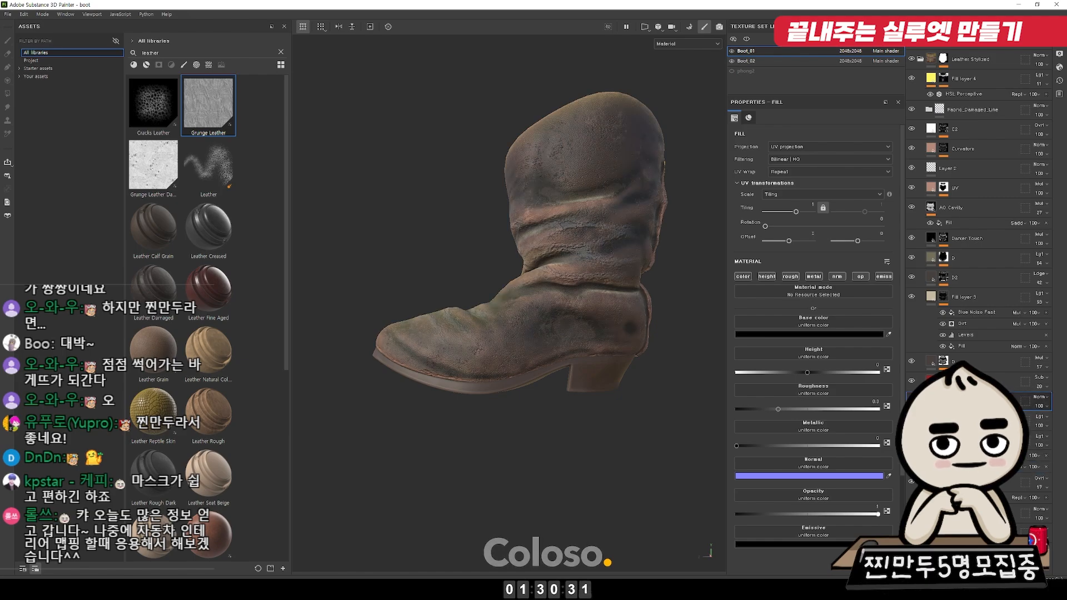
# Step: Add a black mask to the black fill layer and give the mask a Position generator
pyautogui.rightClick(986, 50)
pyautogui.click(983, 34)
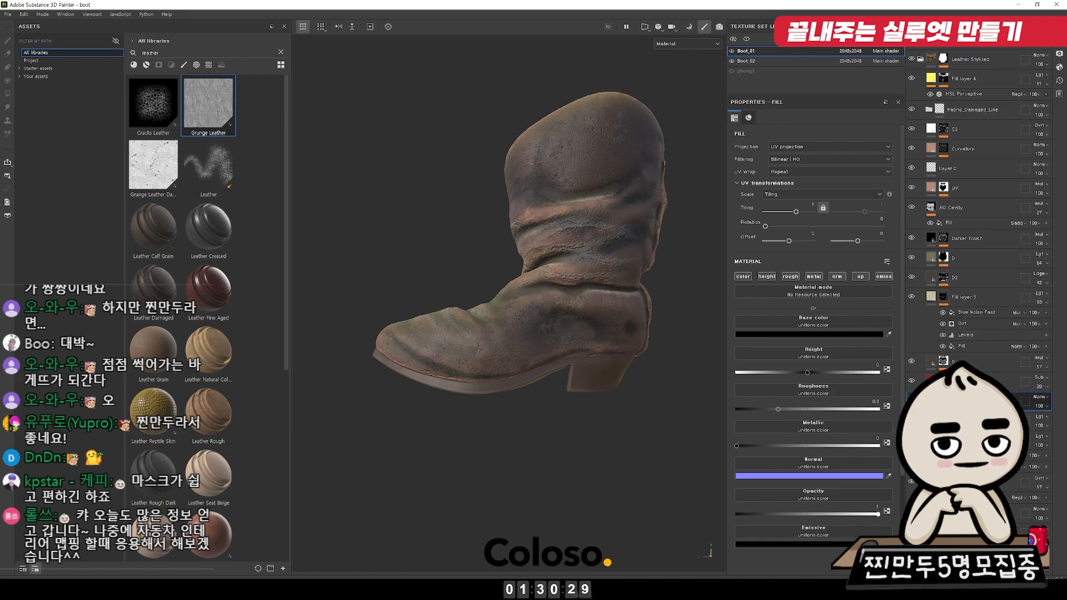
pyautogui.rightClick(991, 399)
pyautogui.click(997, 323)
pyautogui.click(839, 139)
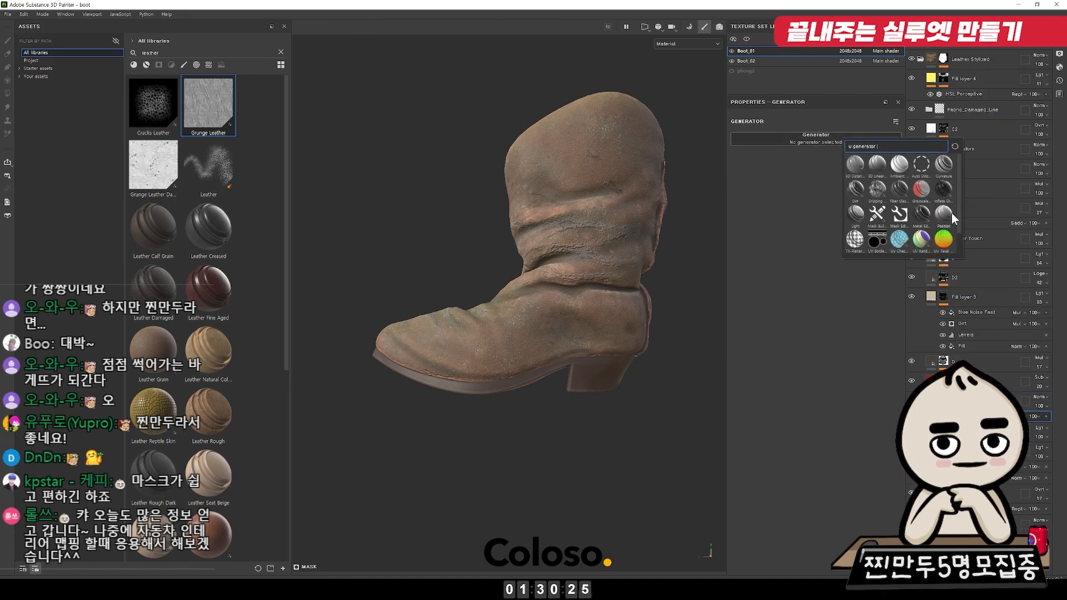
pyautogui.click(942, 214)
# Step: Set the Position generator's global contrast to 0.94 and global balance to 0.22 to darken the boot's upper collar
pyautogui.keyDown('alt'); pyautogui.moveTo(793, 234); pyautogui.dragTo(888, 225); pyautogui.keyUp('alt')
pyautogui.moveTo(802, 205); pyautogui.dragTo(775, 208)
pyautogui.keyDown('alt'); pyautogui.moveTo(700, 222); pyautogui.dragTo(638, 259); pyautogui.keyUp('alt')
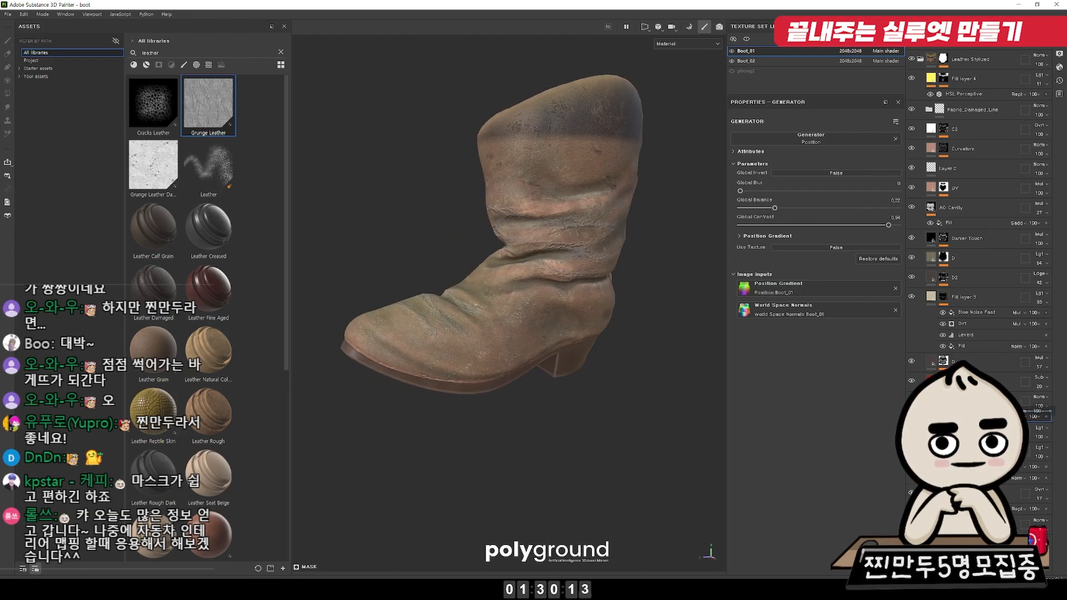
# Step: Duplicate the Position generator, invert the copy with global balance 0.73, and set its blending mode to Lighten (Max)
pyautogui.click(858, 172)
pyautogui.click(779, 207)
pyautogui.moveTo(786, 215); pyautogui.dragTo(861, 219)
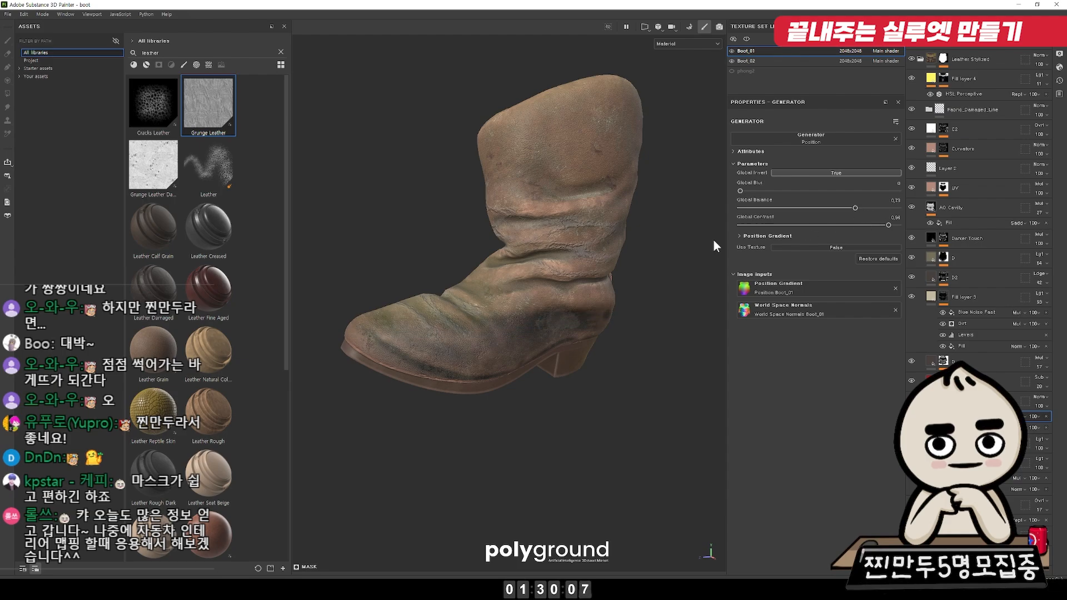
pyautogui.keyDown('alt'); pyautogui.moveTo(678, 267); pyautogui.dragTo(622, 278); pyautogui.keyUp('alt')
pyautogui.click(1018, 416)
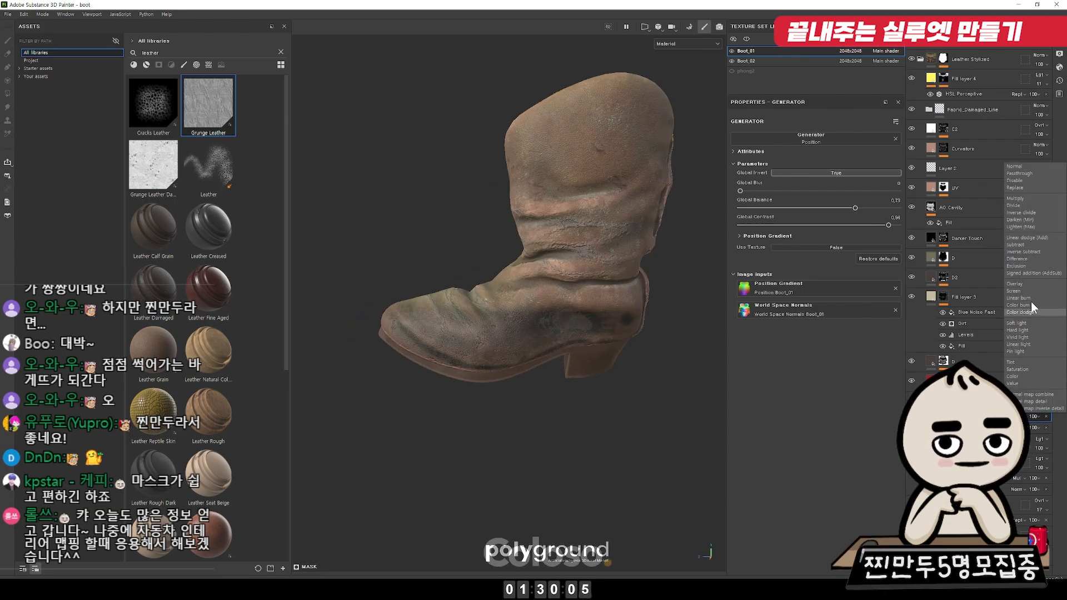
pyautogui.click(1034, 227)
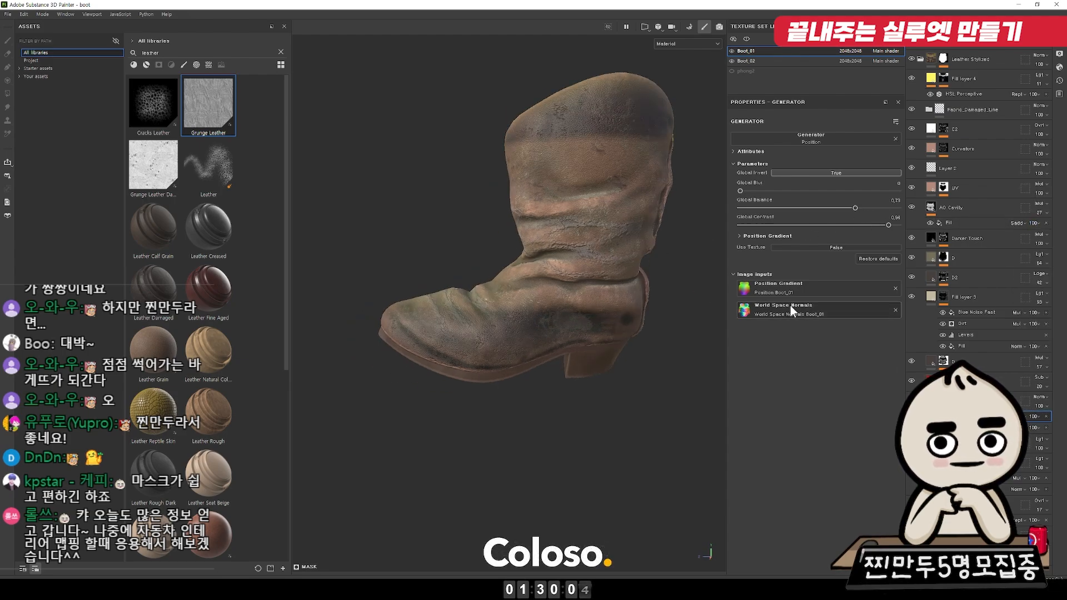
# Step: Add a Blur filter to the black layer's mask with a blur intensity of about 15 and check the softened gradient
pyautogui.click(911, 400)
pyautogui.rightClick(941, 399)
pyautogui.click(972, 244)
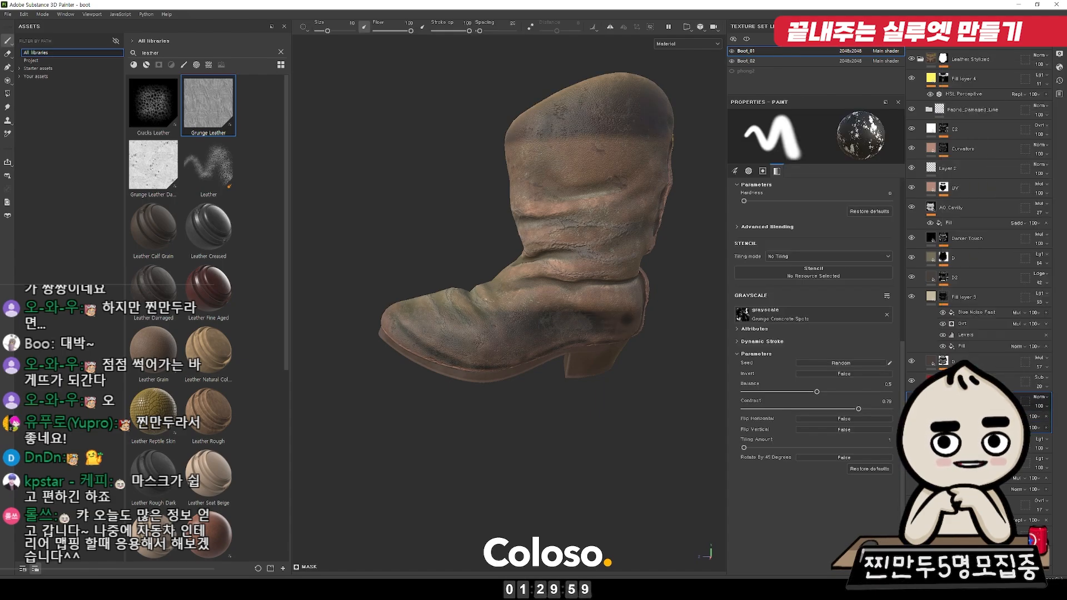
pyautogui.click(869, 140)
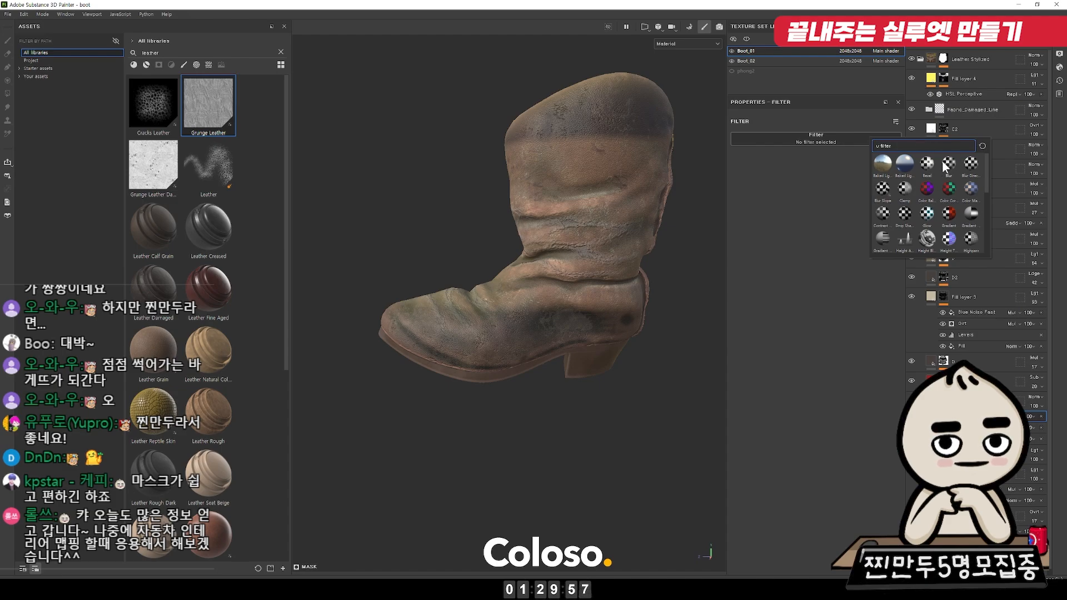
pyautogui.click(944, 166)
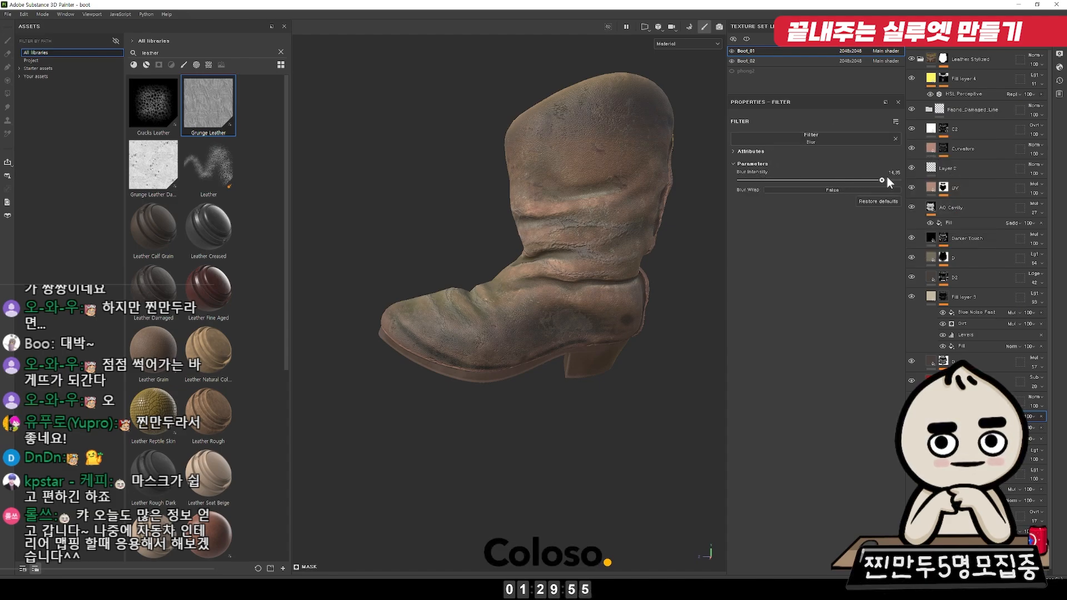
pyautogui.moveTo(886, 178); pyautogui.dragTo(889, 180)
pyautogui.moveTo(667, 208)
pyautogui.keyDown('alt'); pyautogui.mouseDown()
pyautogui.moveTo(807, 211)
pyautogui.moveTo(678, 217)
pyautogui.mouseUp(); pyautogui.keyUp('alt')
pyautogui.keyDown('shift'); pyautogui.moveTo(677, 217); pyautogui.dragTo(692, 234, button='right'); pyautogui.keyUp('shift')
pyautogui.keyDown('alt'); pyautogui.moveTo(691, 239); pyautogui.dragTo(607, 285); pyautogui.keyUp('alt')
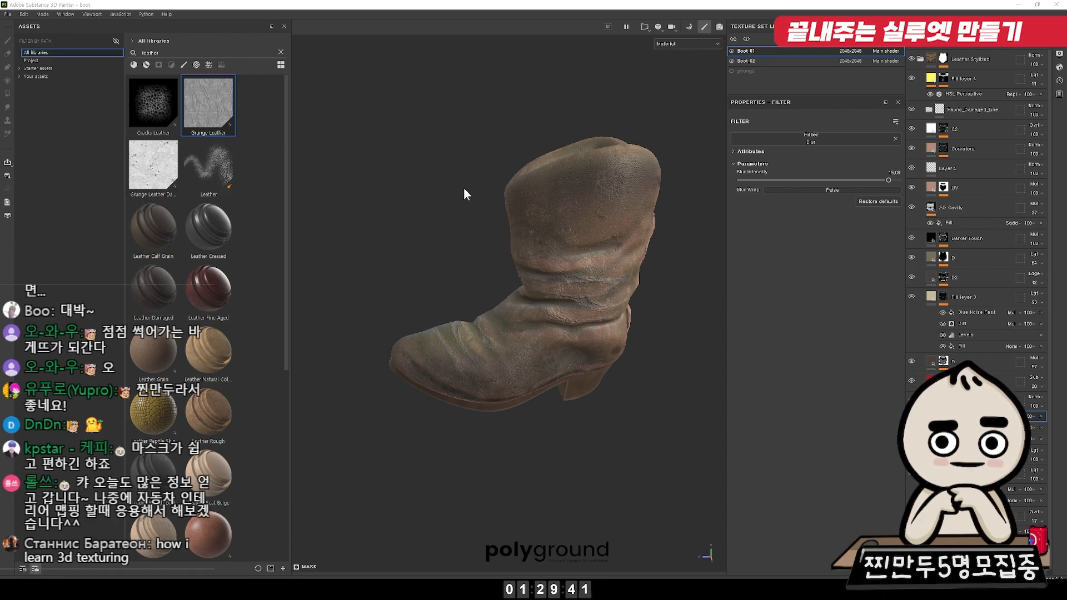
# Step: Disable every channel of the black fill layer except color and check the boot under rotated lighting
pyautogui.click(931, 400)
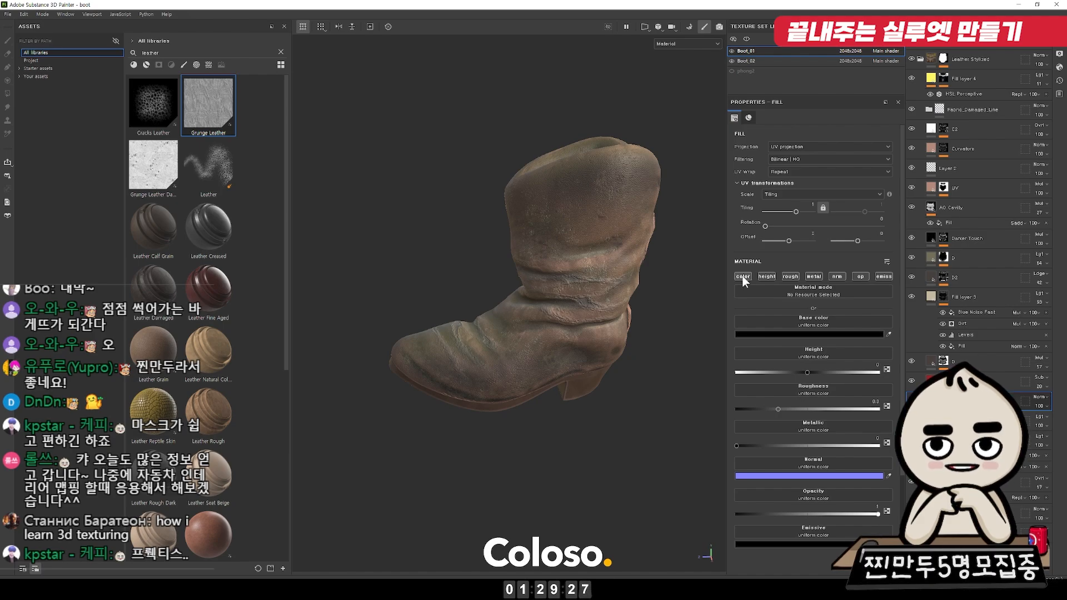
pyautogui.scroll(2, 695, 305)
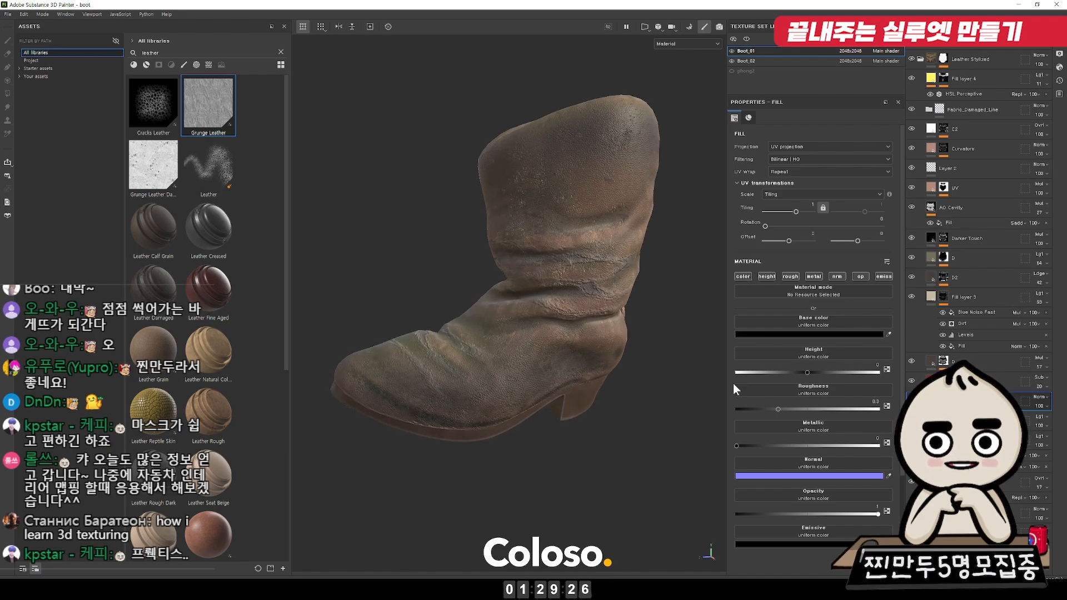
pyautogui.click(767, 277)
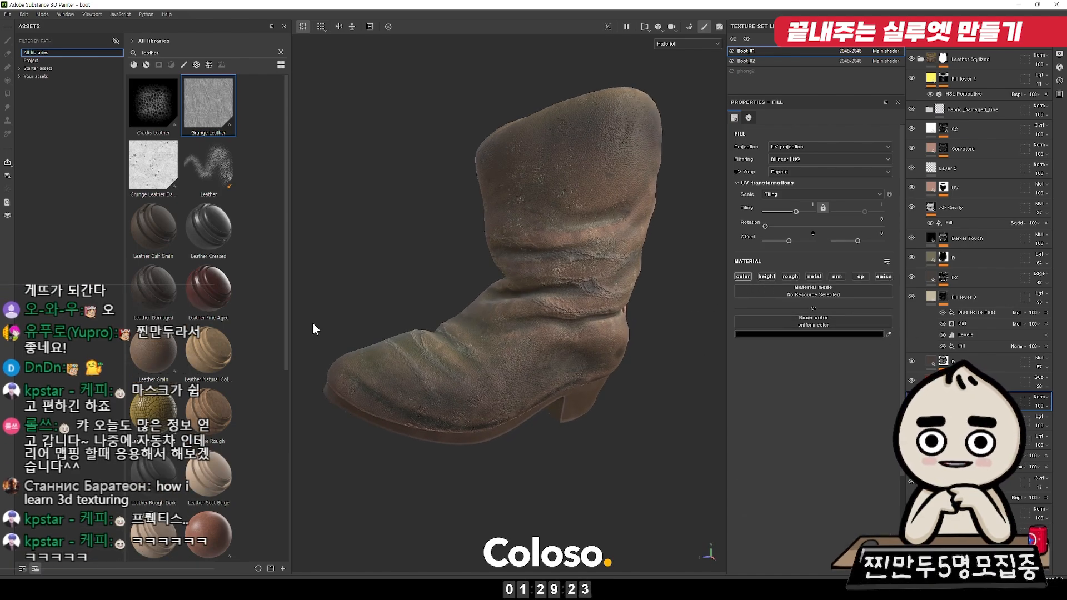
pyautogui.keyDown('shift'); pyautogui.moveTo(419, 329); pyautogui.dragTo(580, 309, button='right'); pyautogui.keyUp('shift')
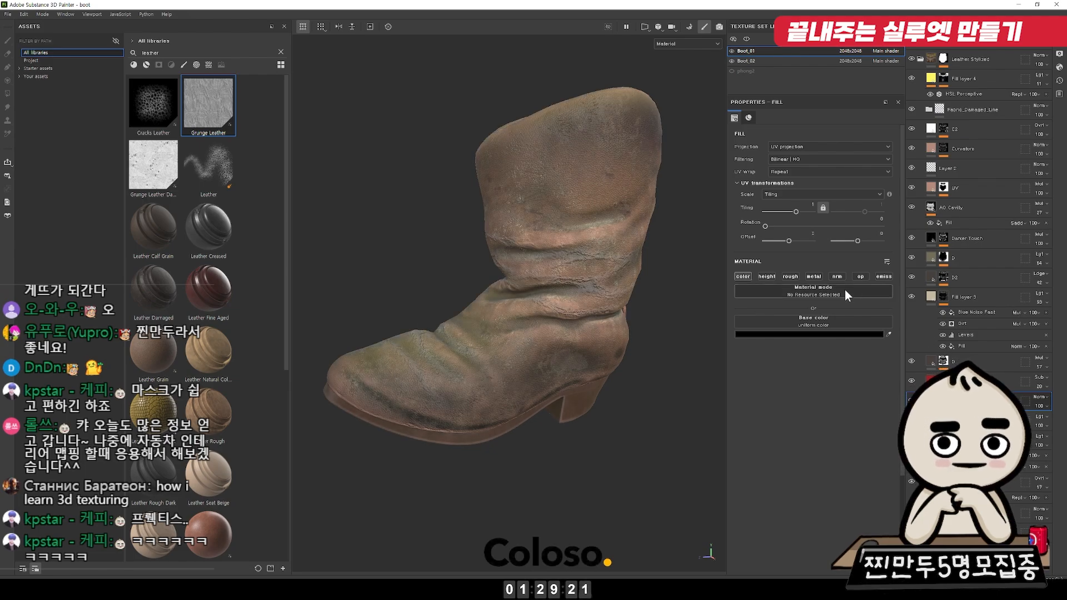
# Step: Cycle through blending modes for the black layer, comparing neighbouring modes and the boot with the layer hidden and shown
pyautogui.click(943, 400)
pyautogui.click(1036, 400)
pyautogui.press('Escape')
pyautogui.press('Down')
pyautogui.press('Down')
pyautogui.press('Down')
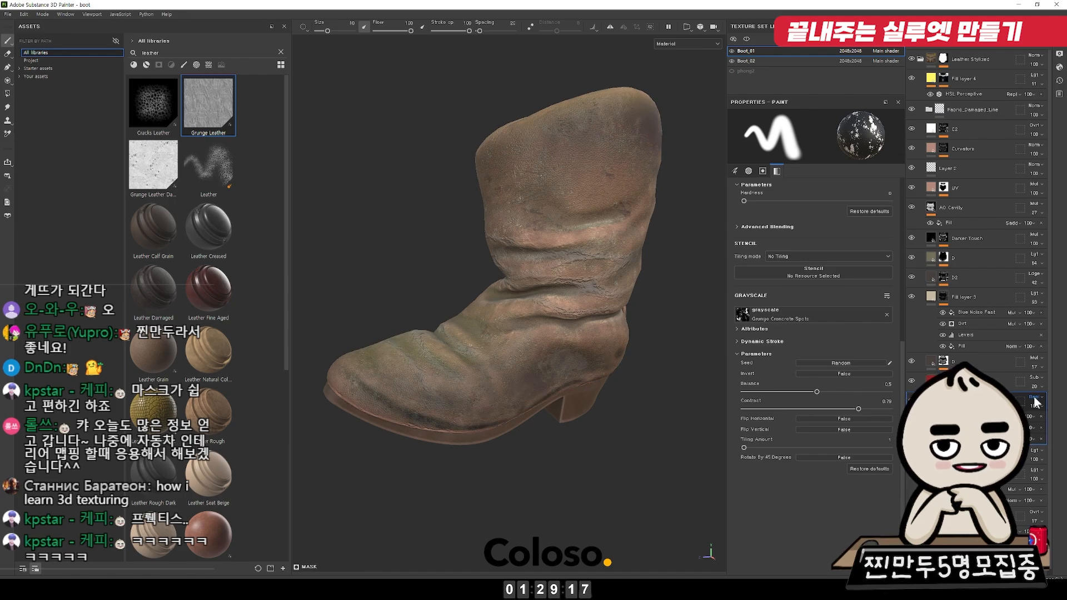
pyautogui.press('Down')
pyautogui.press('Down')
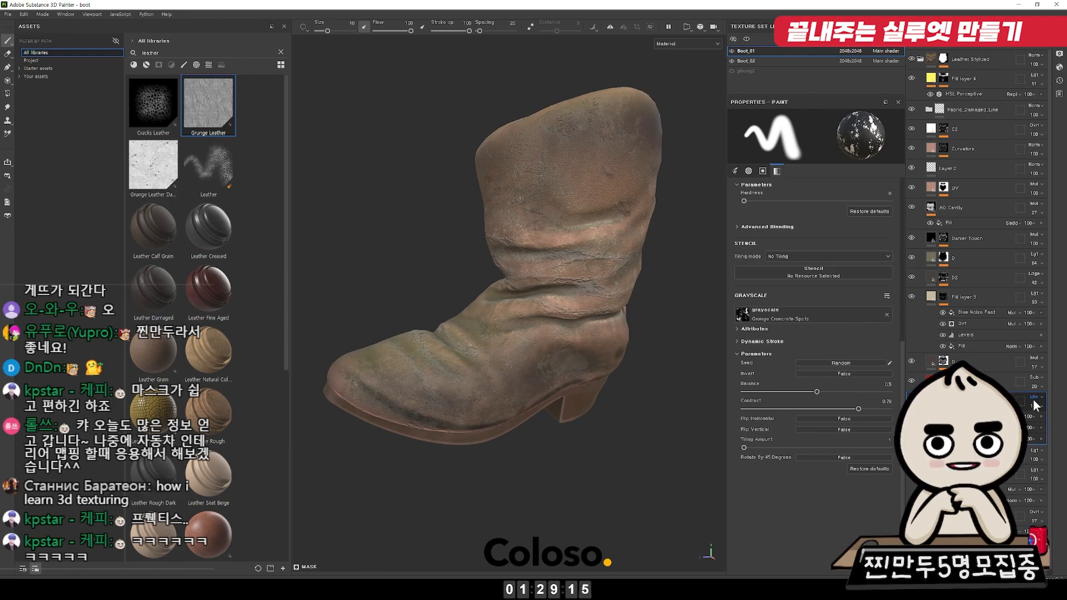
pyautogui.press('Down')
pyautogui.press('Up')
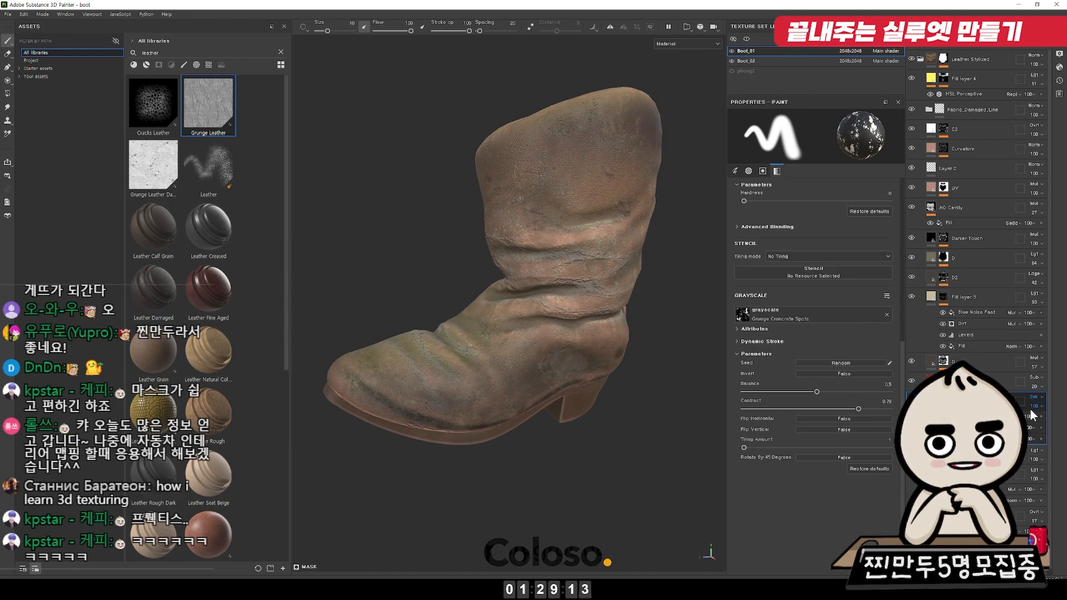
pyautogui.press('Down')
pyautogui.press('Up')
pyautogui.press('Down')
pyautogui.press('Up')
pyautogui.press('Down')
pyautogui.press('Up')
pyautogui.click(911, 398)
pyautogui.click(911, 397)
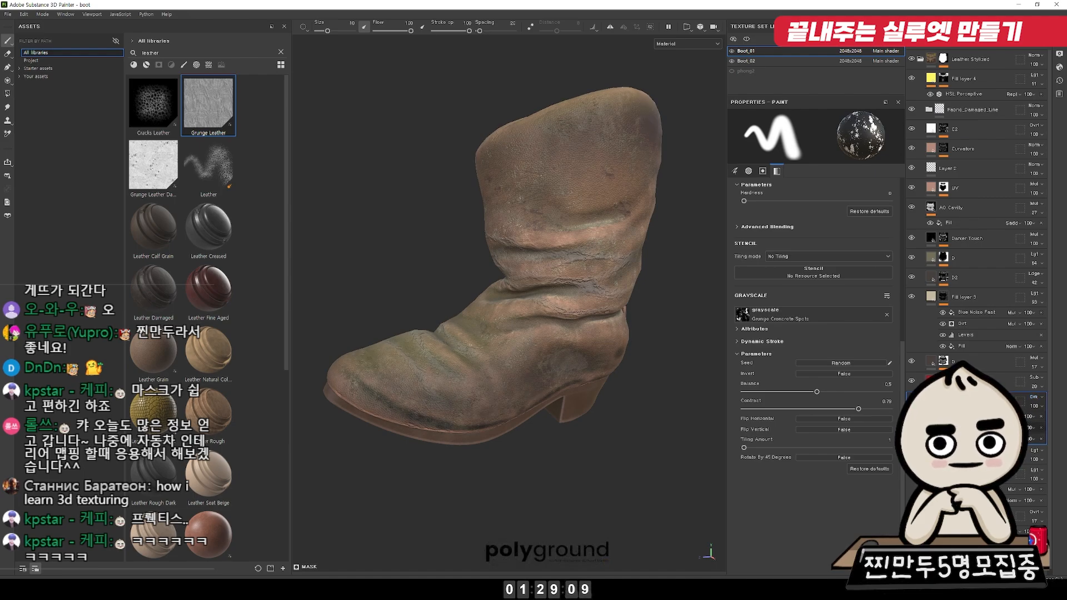
# Step: Raise the inverted Position generator's global balance slightly and lower the other Position generator's global balance to 0.15
pyautogui.click(967, 427)
pyautogui.keyDown('alt'); pyautogui.moveTo(724, 318); pyautogui.dragTo(716, 312); pyautogui.keyUp('alt')
pyautogui.moveTo(854, 207)
pyautogui.mouseDown()
pyautogui.moveTo(836, 208)
pyautogui.moveTo(870, 206)
pyautogui.mouseUp()
pyautogui.click(967, 439)
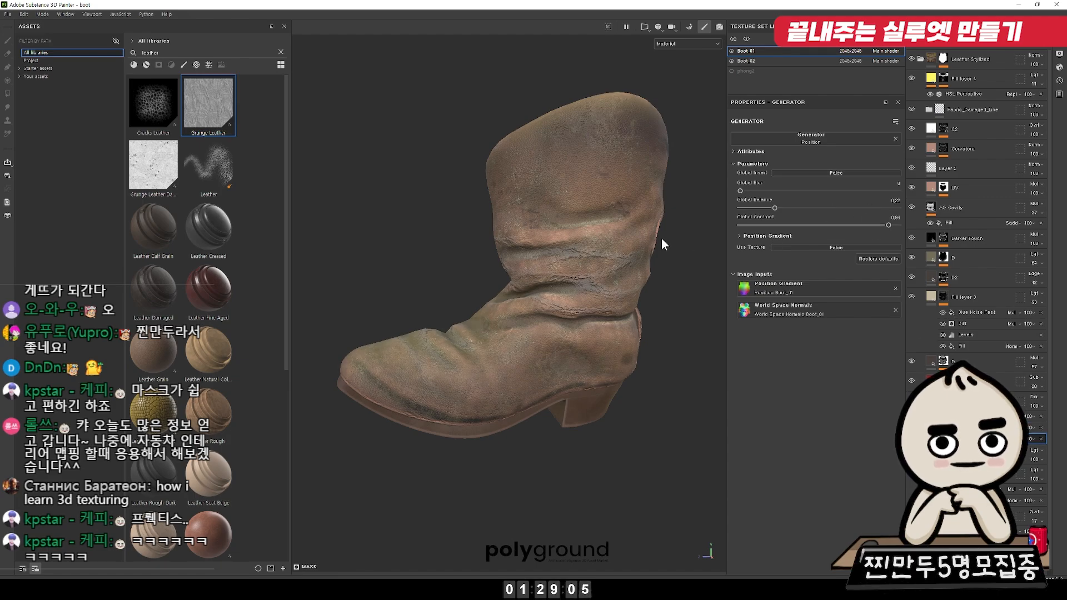
pyautogui.keyDown('alt'); pyautogui.moveTo(662, 239); pyautogui.dragTo(684, 235); pyautogui.keyUp('alt')
pyautogui.moveTo(758, 205); pyautogui.dragTo(763, 206)
# Step: Examine the darkened collar and toe of the boot up close and from several angles under different lighting
pyautogui.keyDown('alt'); pyautogui.moveTo(564, 201); pyautogui.dragTo(322, 267, button='right'); pyautogui.keyUp('alt')
pyautogui.moveTo(472, 233)
pyautogui.keyDown('alt'); pyautogui.mouseDown()
pyautogui.moveTo(533, 250)
pyautogui.moveTo(710, 254)
pyautogui.moveTo(632, 235)
pyautogui.mouseUp(); pyautogui.keyUp('alt')
pyautogui.keyDown('shift'); pyautogui.moveTo(631, 235); pyautogui.dragTo(649, 243, button='right'); pyautogui.keyUp('shift')
pyautogui.keyDown('alt'); pyautogui.moveTo(666, 297); pyautogui.dragTo(616, 345, button='right'); pyautogui.keyUp('alt')
pyautogui.keyDown('alt'); pyautogui.moveTo(616, 345); pyautogui.dragTo(558, 321); pyautogui.keyUp('alt')
pyautogui.keyDown('alt'); pyautogui.moveTo(559, 310); pyautogui.dragTo(800, 459, button='right'); pyautogui.keyUp('alt')
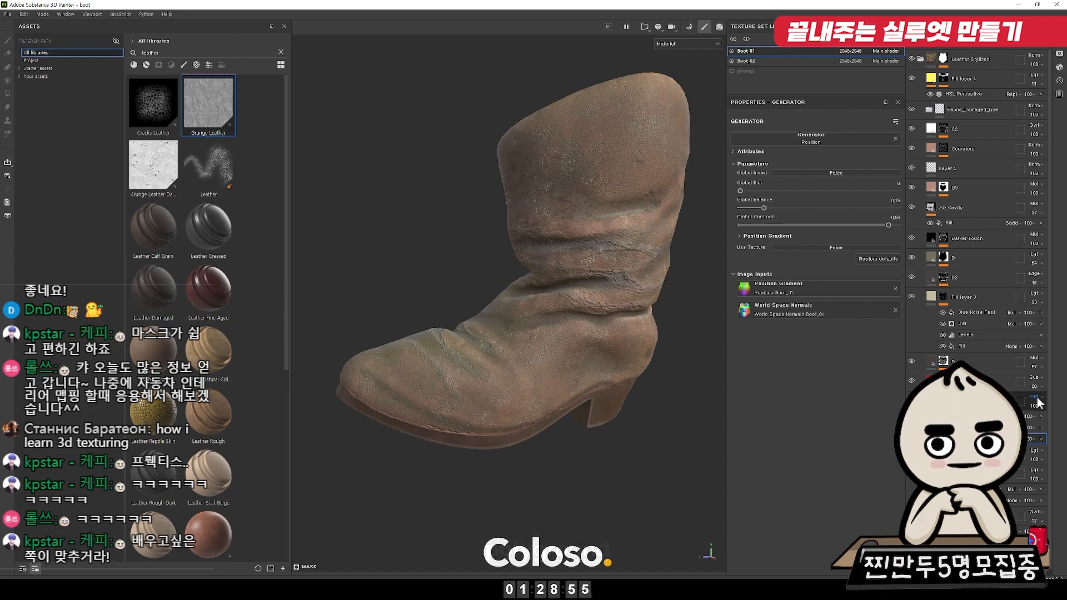
pyautogui.keyDown('alt'); pyautogui.moveTo(702, 376); pyautogui.dragTo(684, 328, button='right'); pyautogui.keyUp('alt')
pyautogui.keyDown('alt'); pyautogui.moveTo(685, 328); pyautogui.dragTo(647, 320); pyautogui.keyUp('alt')
pyautogui.keyDown('shift'); pyautogui.moveTo(648, 320); pyautogui.dragTo(678, 414, button='right'); pyautogui.keyUp('shift')
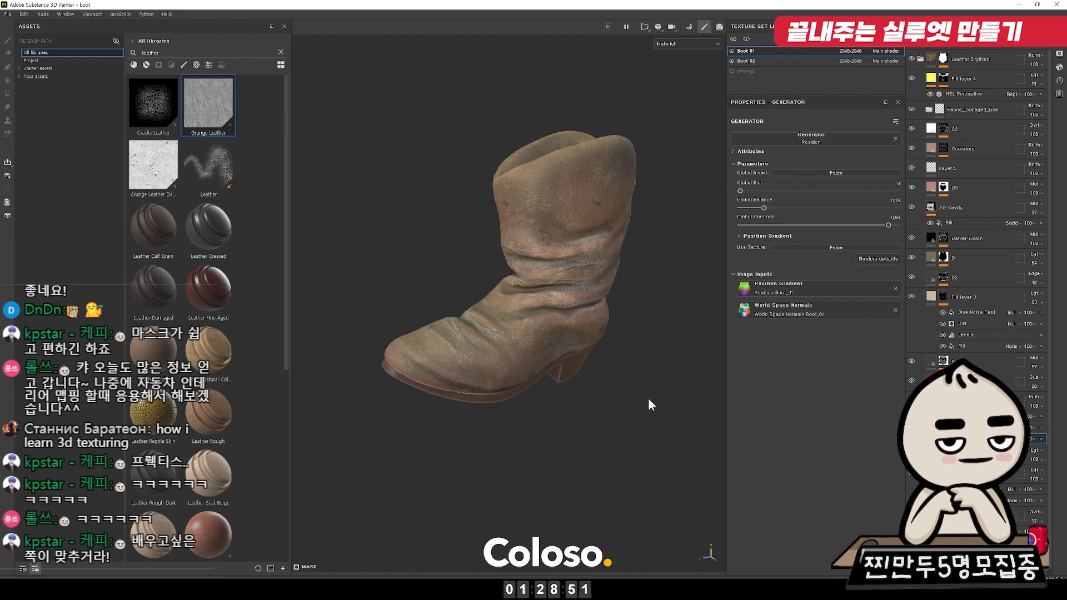
pyautogui.moveTo(575, 365)
pyautogui.keyDown('alt'); pyautogui.mouseDown()
pyautogui.moveTo(583, 331)
pyautogui.moveTo(595, 369)
pyautogui.mouseUp(); pyautogui.keyUp('alt')
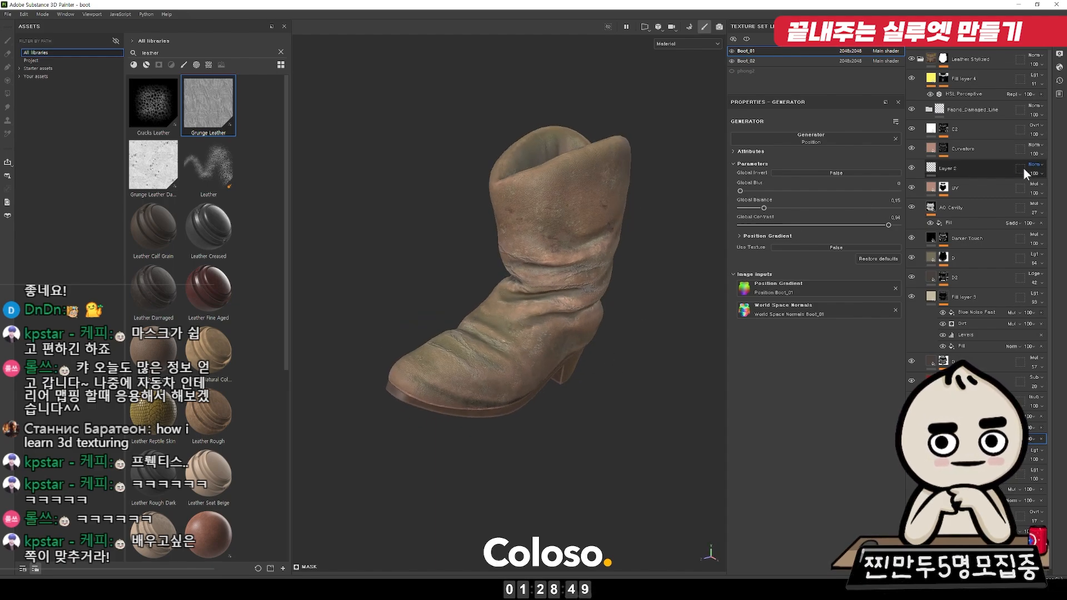
# Step: Duplicate the red Subtract layer and set the copy's base color to pure bright red
pyautogui.scroll(-1, 976, 313)
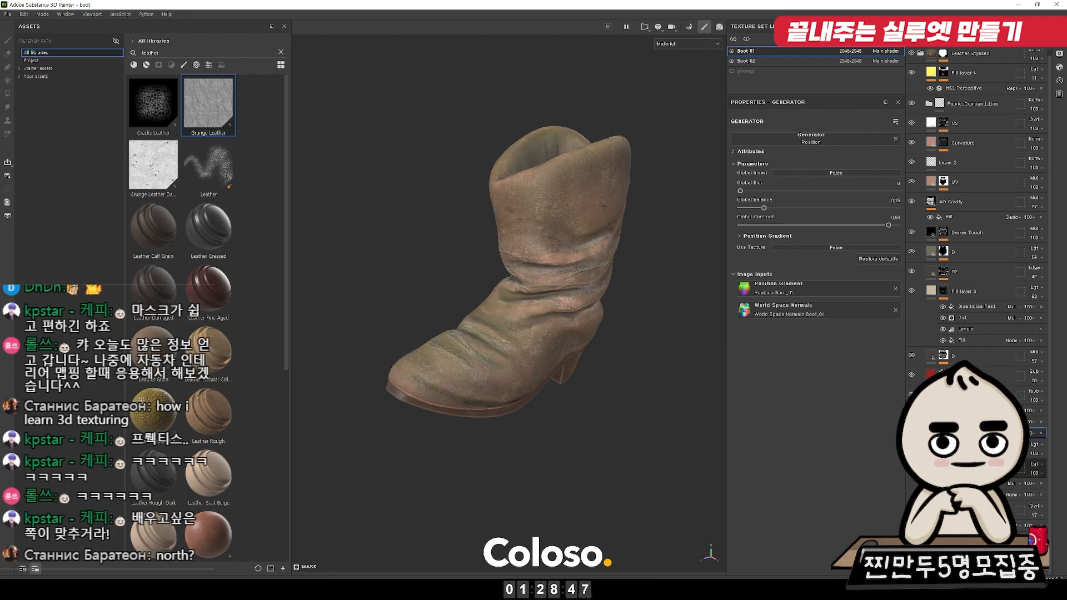
pyautogui.click(957, 449)
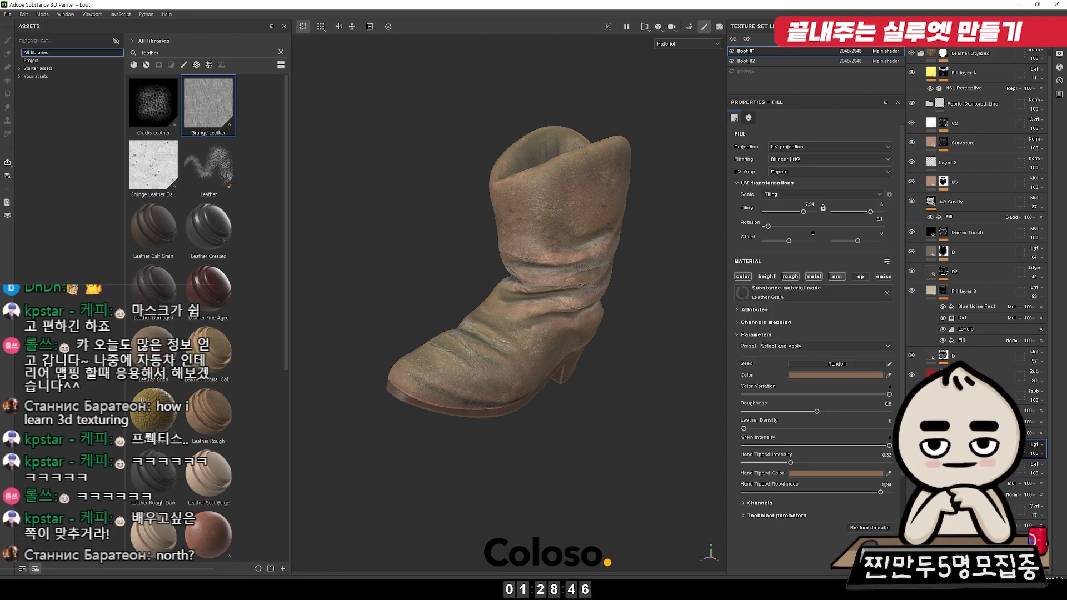
pyautogui.click(934, 371)
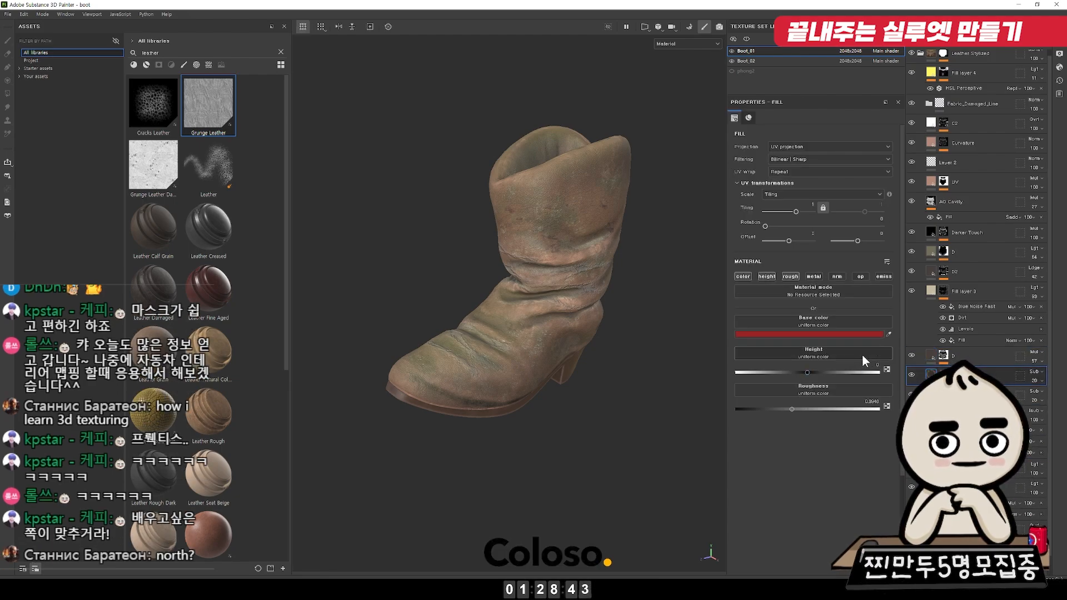
pyautogui.click(874, 333)
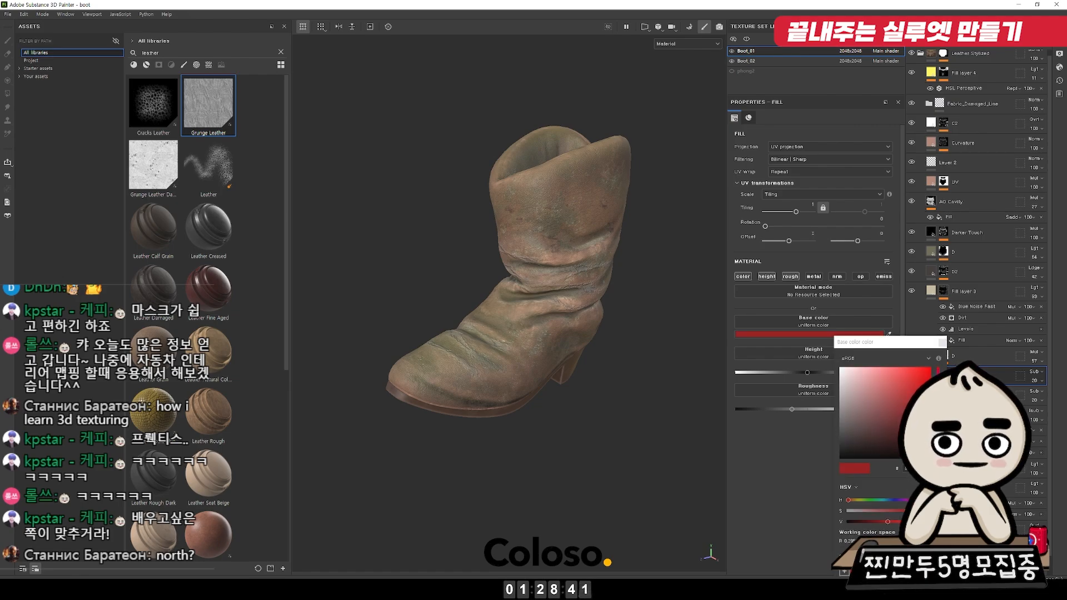
pyautogui.click(942, 342)
# Step: Add a fill effect to the mask of the bright red layer
pyautogui.scroll(5, 508, 278)
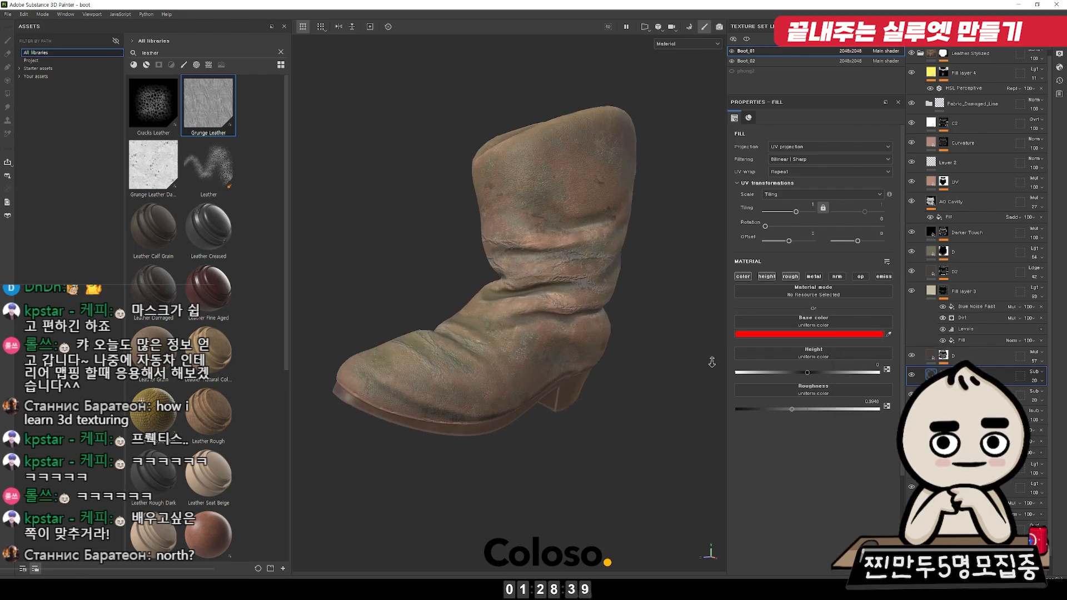
pyautogui.click(943, 374)
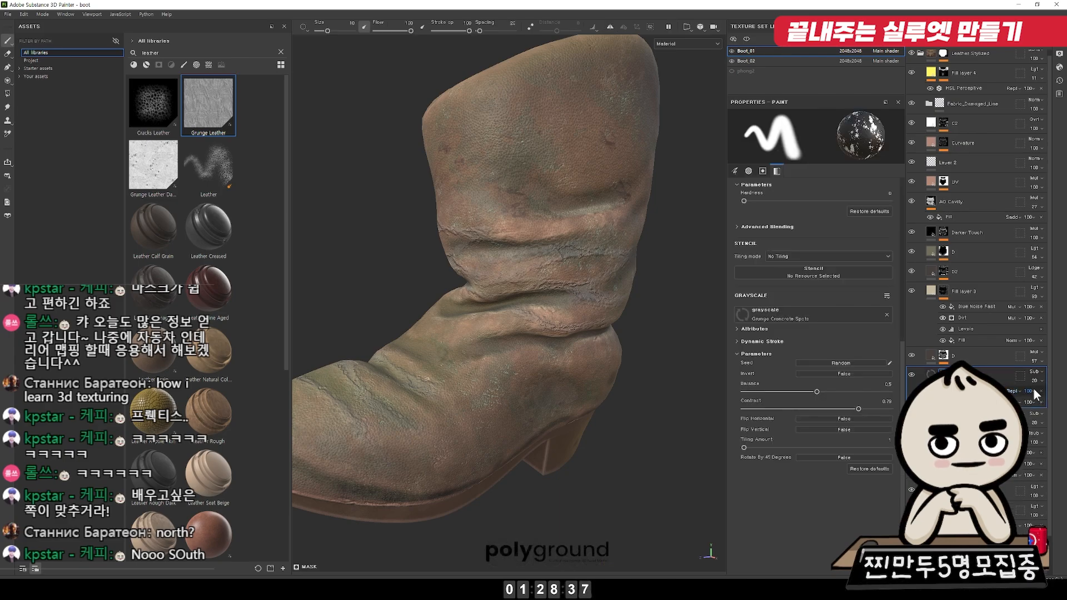
pyautogui.rightClick(941, 374)
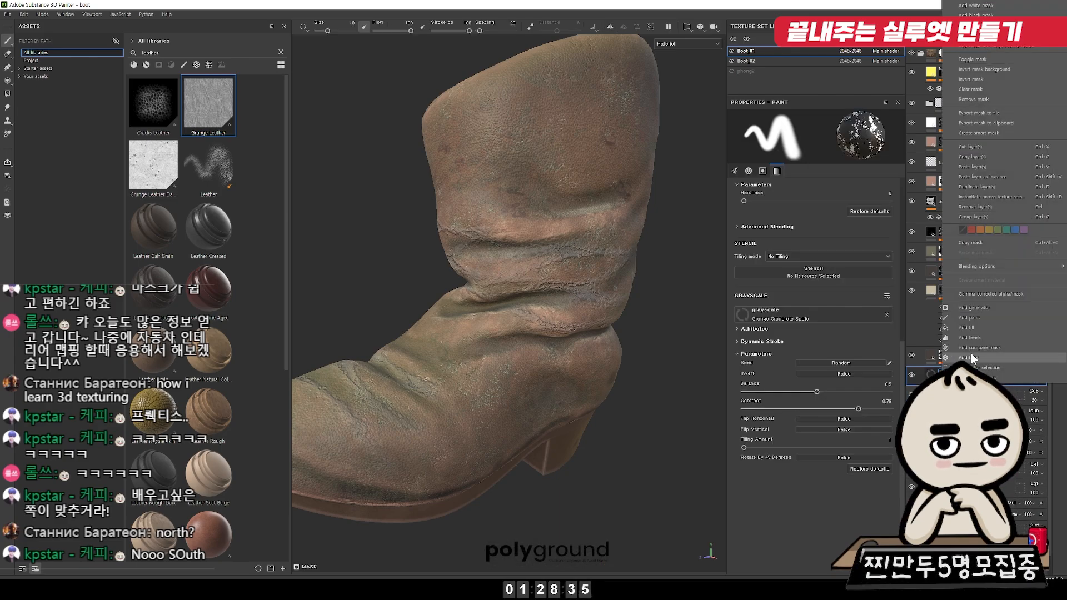
pyautogui.click(980, 329)
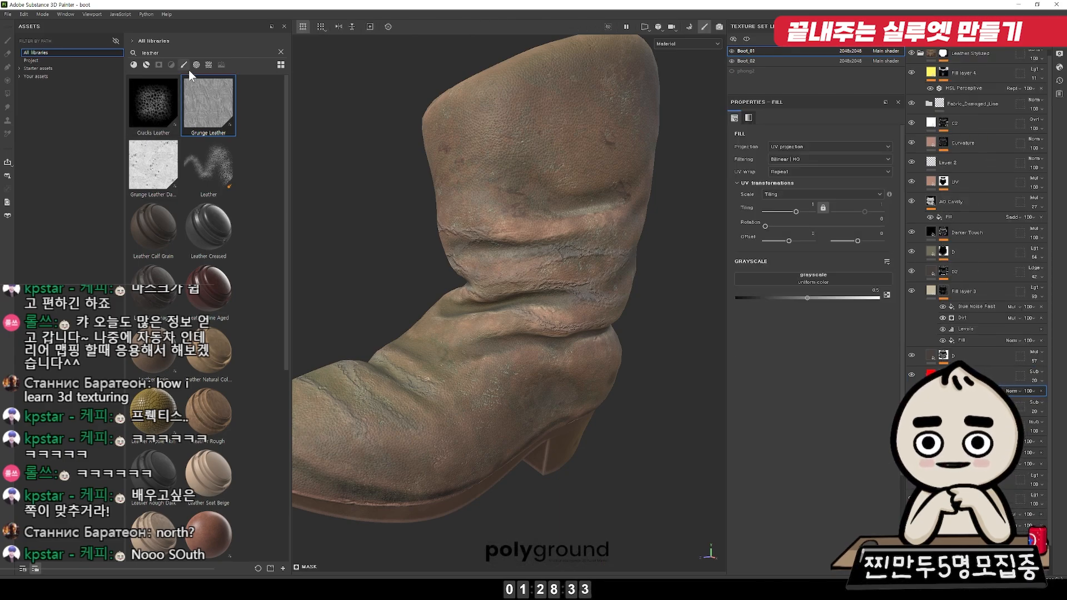
# Step: Search the asset library for "leak" textures
pyautogui.press('BackSpace')
pyautogui.press('BackSpace')
pyautogui.press('BackSpace')
pyautogui.press('BackSpace')
pyautogui.press('BackSpace')
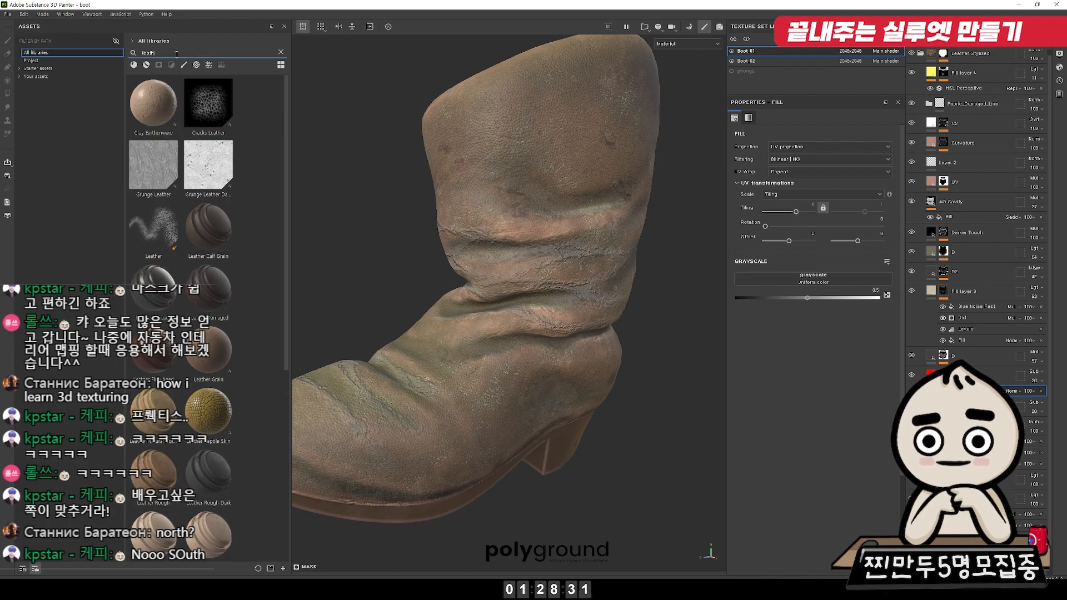
pyautogui.write('ah')
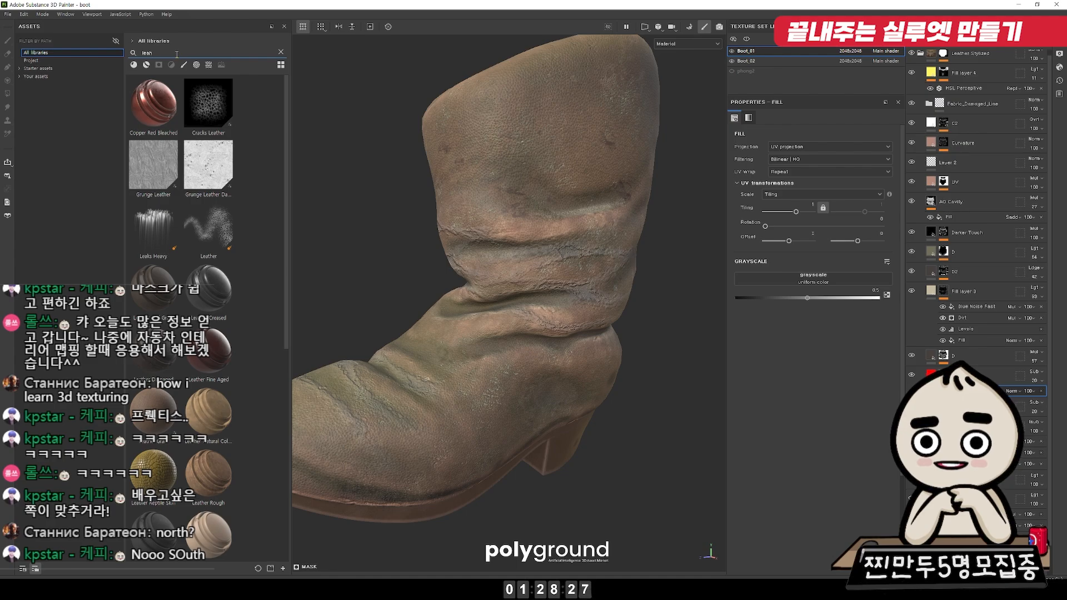
pyautogui.press('BackSpace')
pyautogui.write('k')
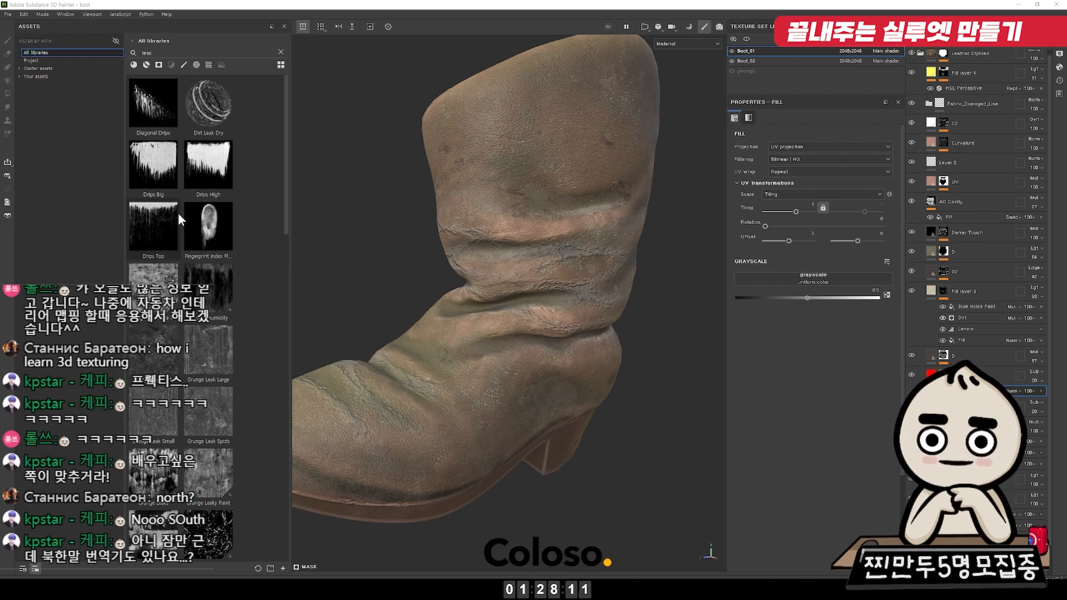
# Step: Look through the leak grunges and assign Grunge Leak Small as the grayscale of the new mask fill
pyautogui.scroll(-3, 207, 302)
pyautogui.scroll(-3, 208, 303)
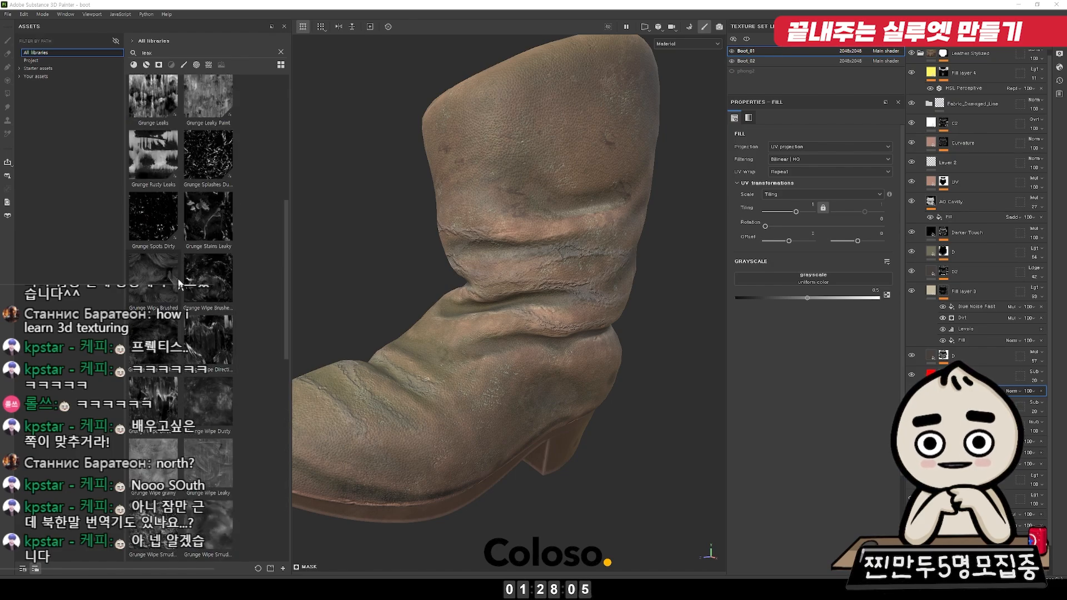
pyautogui.scroll(6, 191, 266)
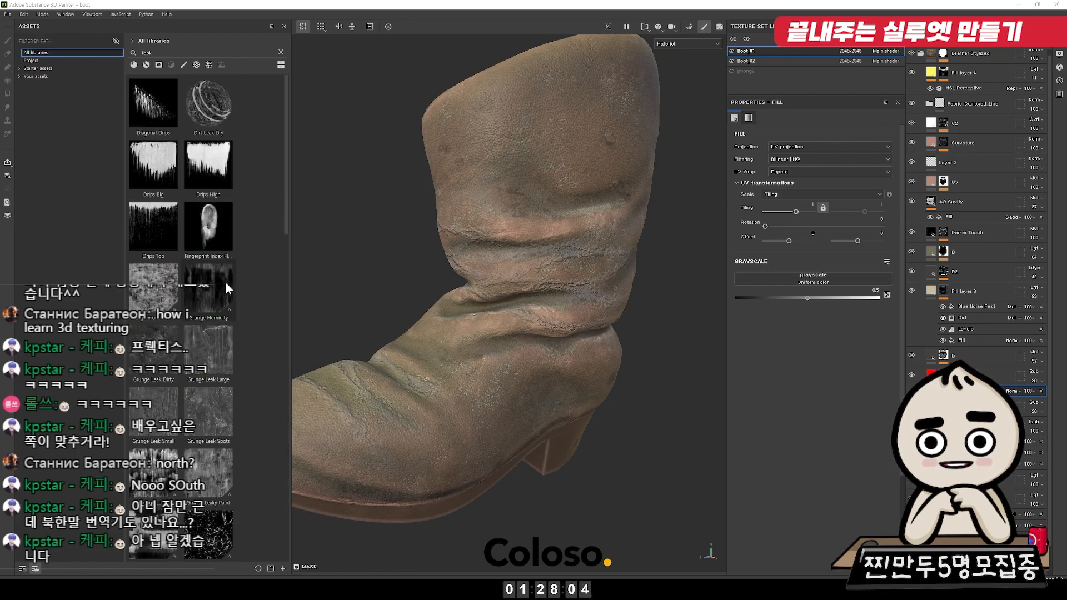
pyautogui.click(205, 351)
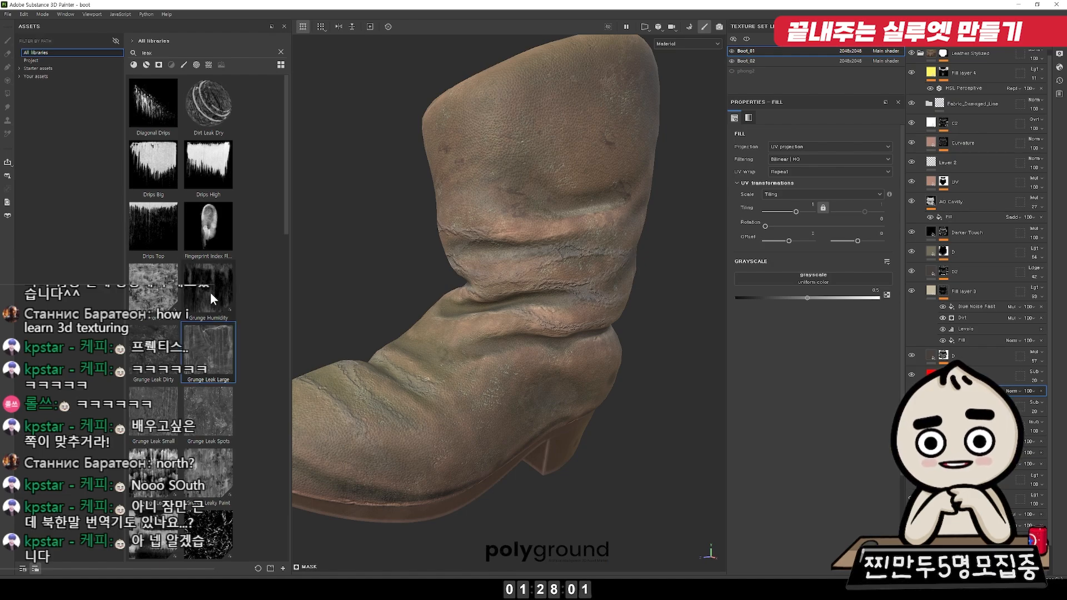
pyautogui.click(210, 292)
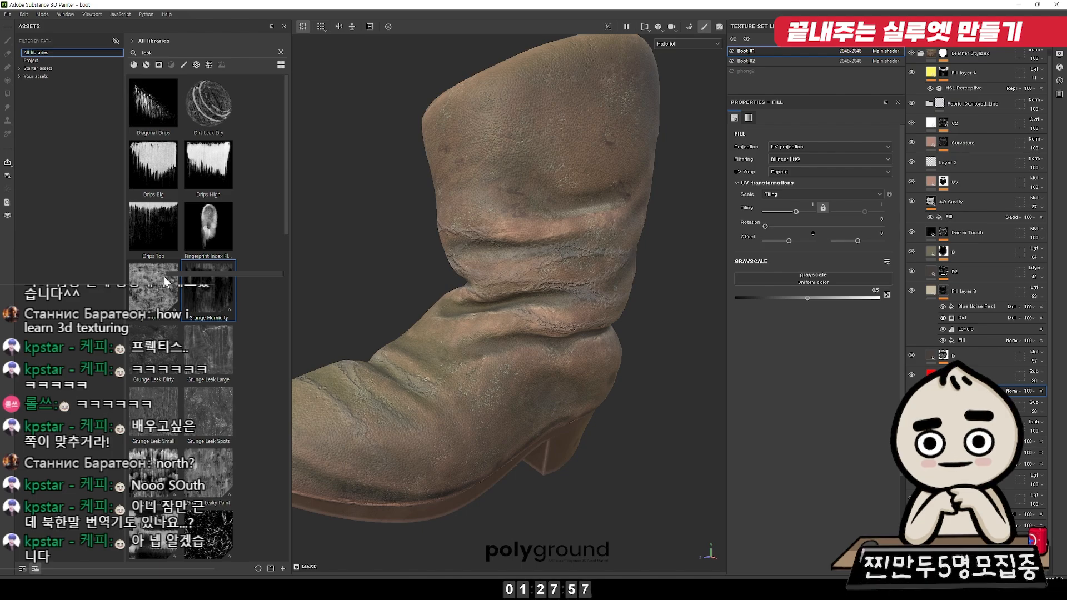
pyautogui.moveTo(161, 358)
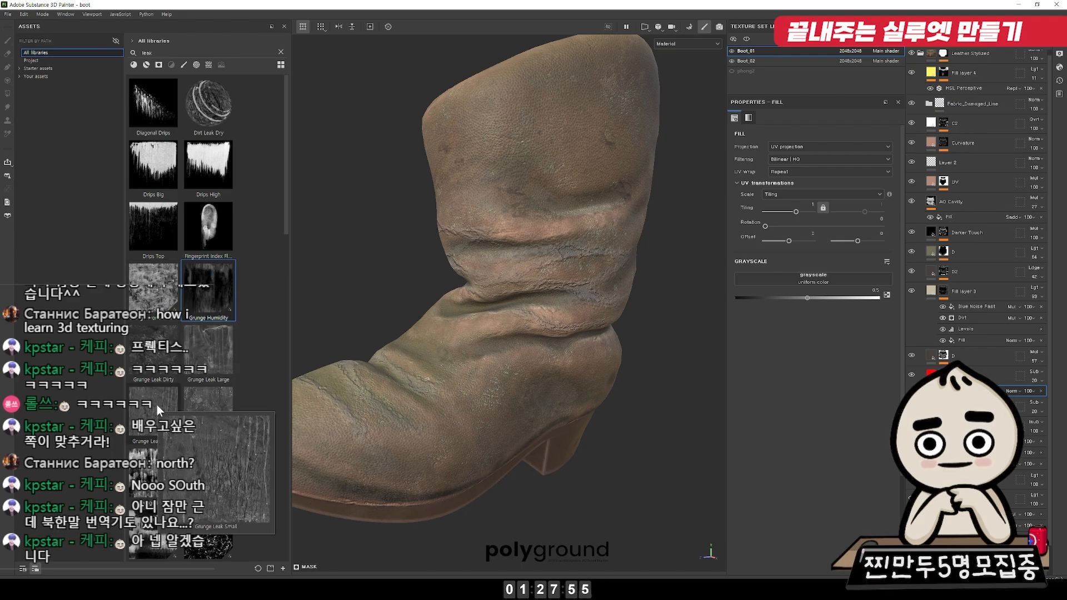
pyautogui.moveTo(156, 404); pyautogui.dragTo(834, 284)
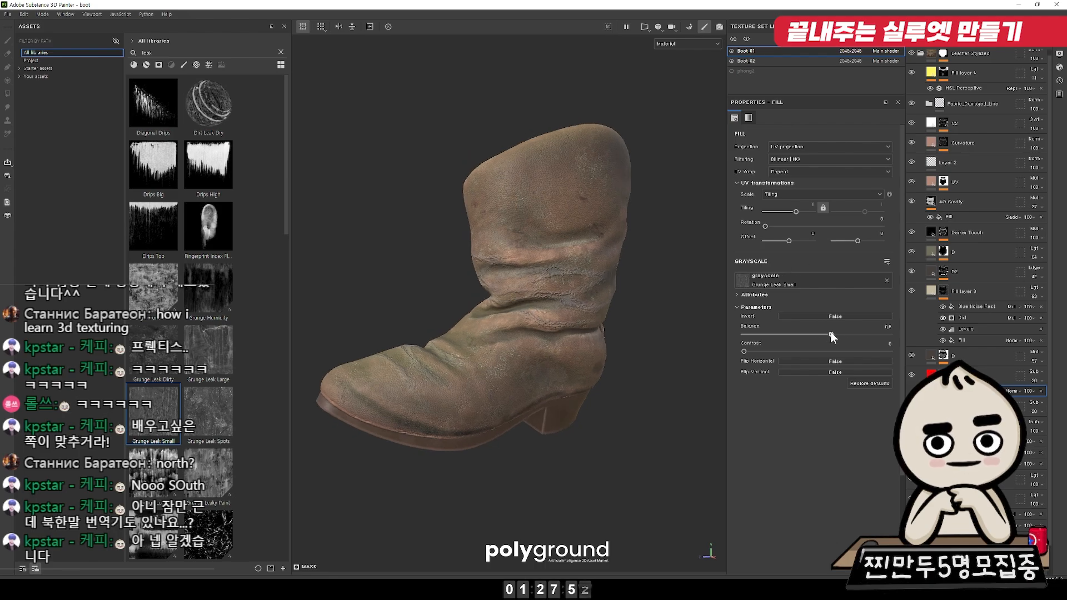
# Step: Raise the grunge's balance to about 0.68, reduce its tiling and switch the red layer's blending mode to Normal
pyautogui.moveTo(831, 334); pyautogui.dragTo(842, 334)
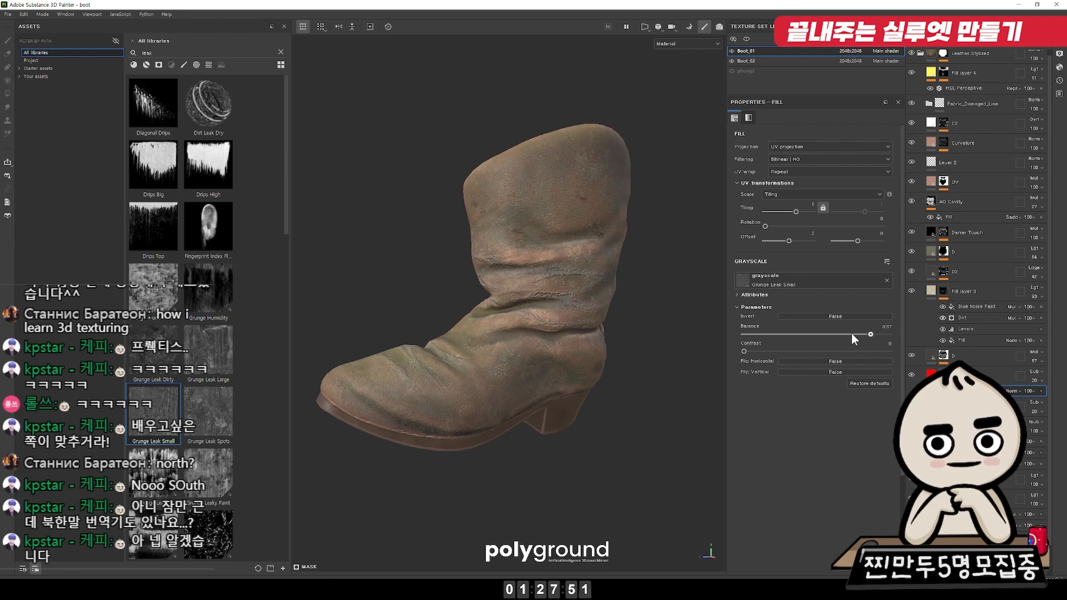
pyautogui.moveTo(796, 210); pyautogui.dragTo(792, 214)
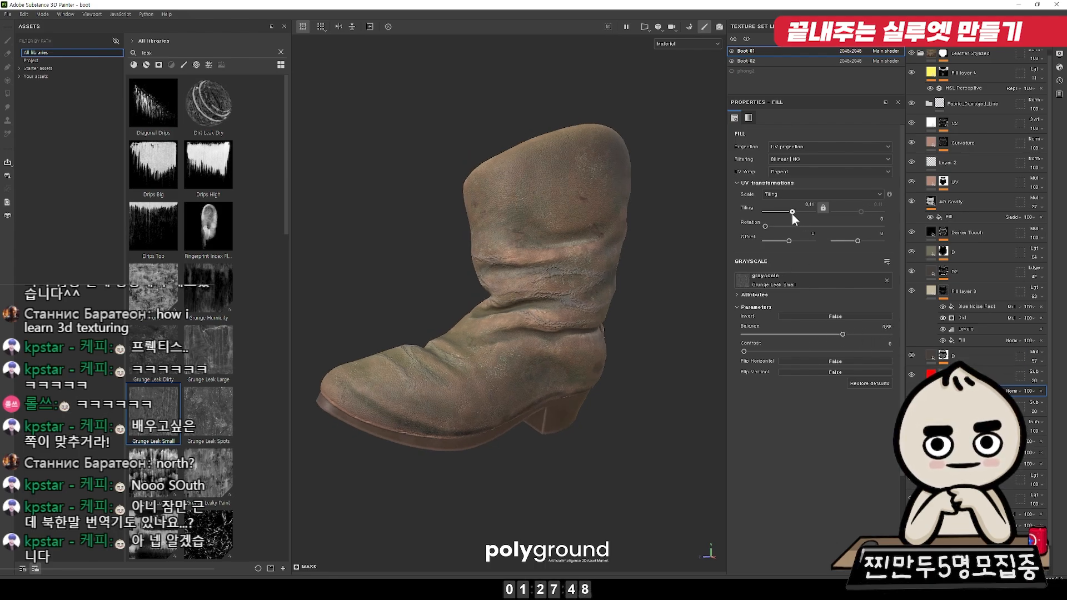
pyautogui.click(1035, 371)
pyautogui.click(1016, 119)
pyautogui.scroll(3, 558, 271)
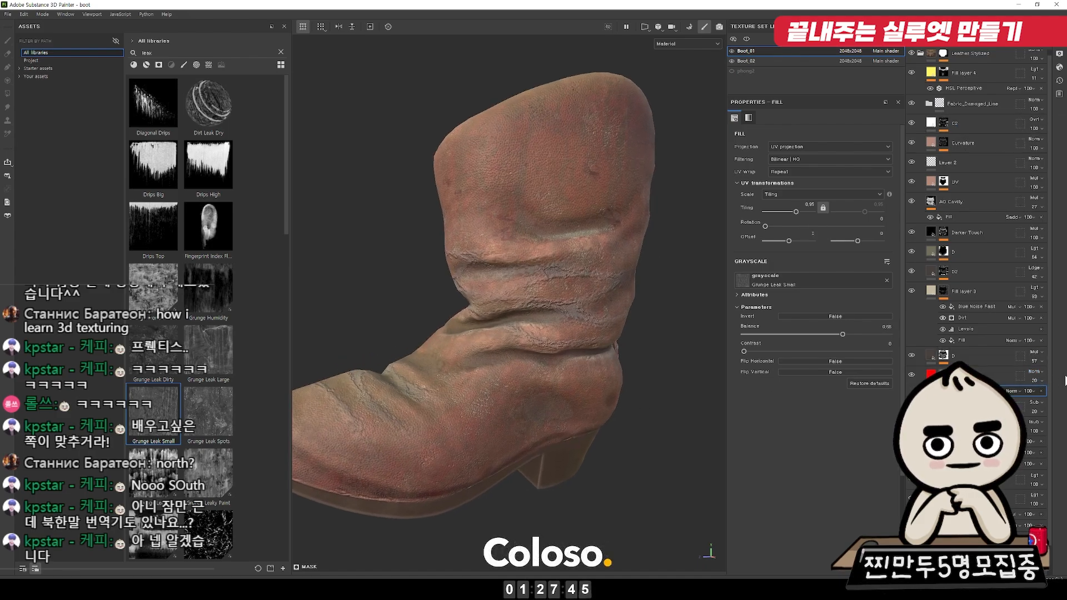
# Step: Set the grunge's contrast to about 0.81, raise its tiling to about 3.69 and rotate it about 38 degrees
pyautogui.moveTo(788, 352); pyautogui.dragTo(861, 344)
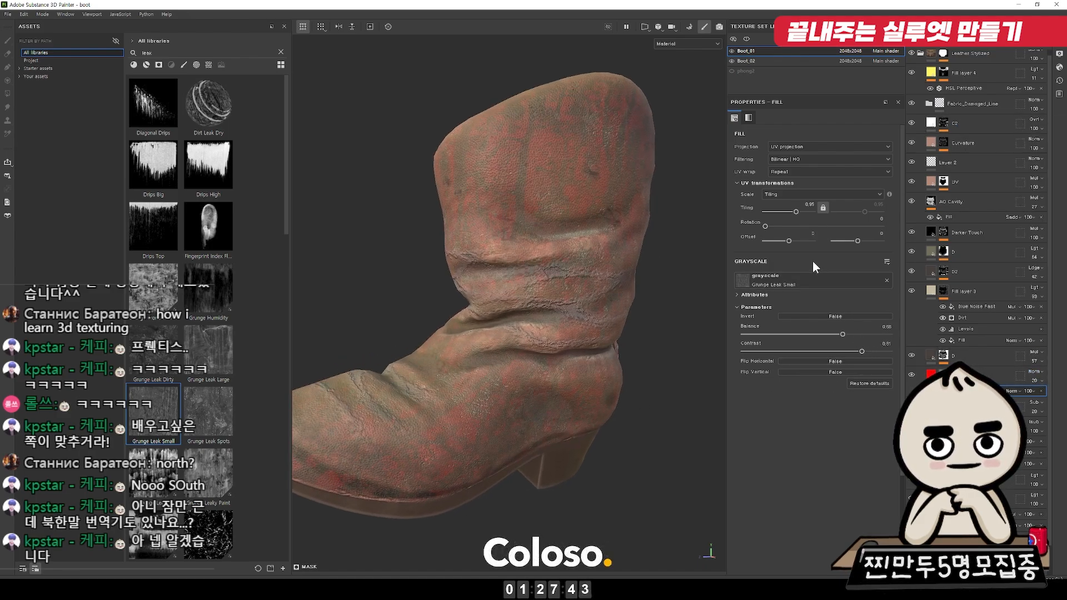
pyautogui.moveTo(797, 211); pyautogui.dragTo(776, 227)
pyautogui.press('f')
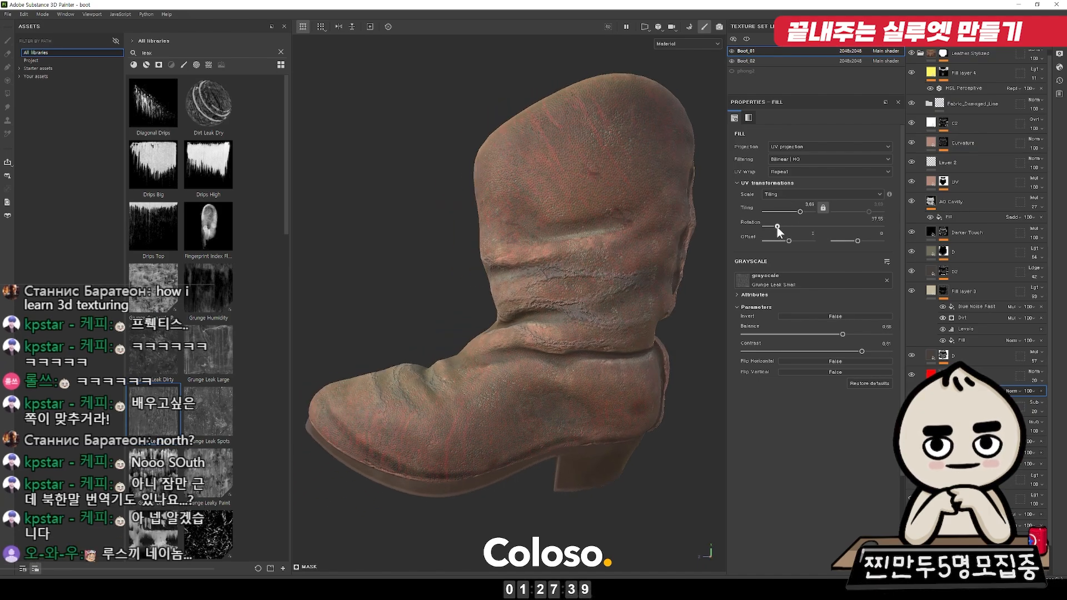
# Step: Set the grunge's balance to 0.7 and strongly raise the red layer's opacity
pyautogui.keyDown('alt'); pyautogui.moveTo(452, 340); pyautogui.dragTo(479, 343); pyautogui.keyUp('alt')
pyautogui.keyDown('shift'); pyautogui.moveTo(480, 342); pyautogui.dragTo(526, 355, button='right'); pyautogui.keyUp('shift')
pyautogui.scroll(2, 526, 355)
pyautogui.keyDown('alt'); pyautogui.moveTo(526, 355); pyautogui.dragTo(578, 277, button='middle'); pyautogui.keyUp('alt')
pyautogui.moveTo(841, 333)
pyautogui.mouseDown()
pyautogui.moveTo(859, 332)
pyautogui.moveTo(846, 332)
pyautogui.mouseUp()
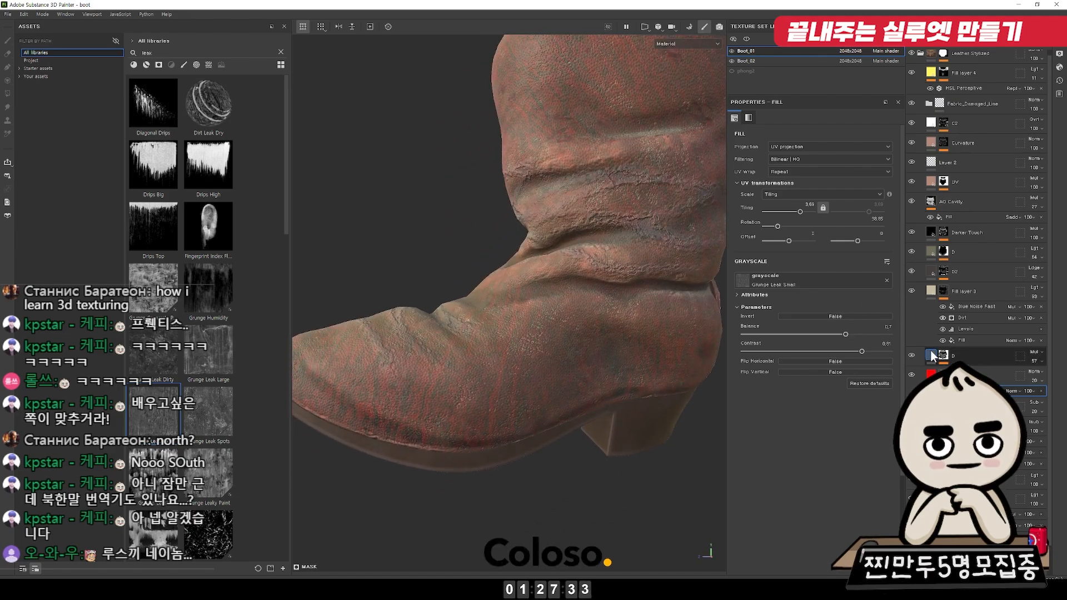
pyautogui.click(1034, 380)
pyautogui.moveTo(1035, 396); pyautogui.dragTo(1050, 395)
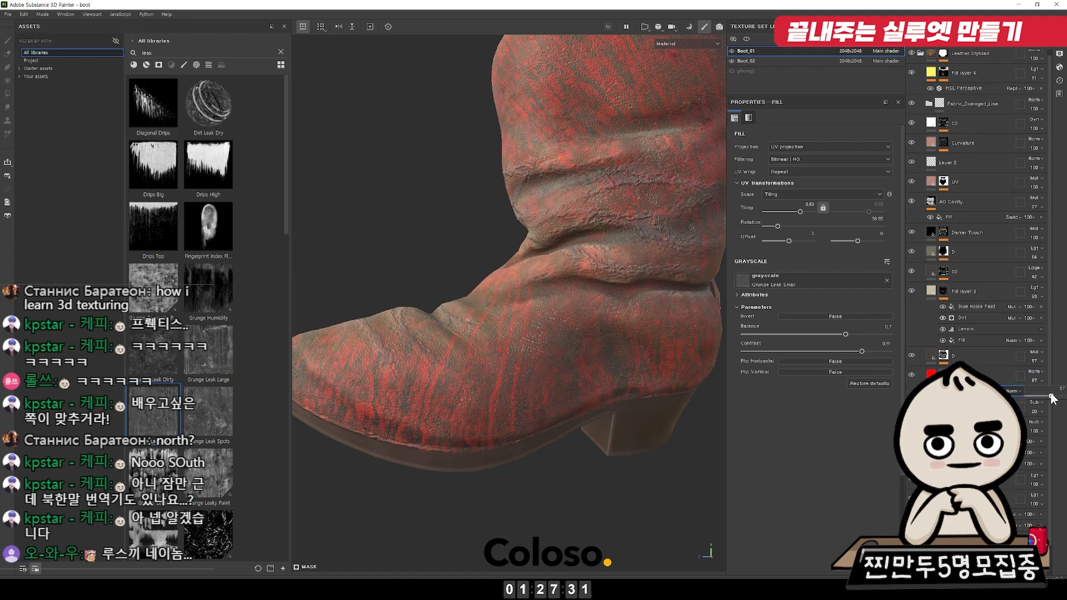
# Step: Disable the red layer's height channel, raise its roughness to about 0.95 and sample Fill layer 3's beige as base color
pyautogui.click(932, 375)
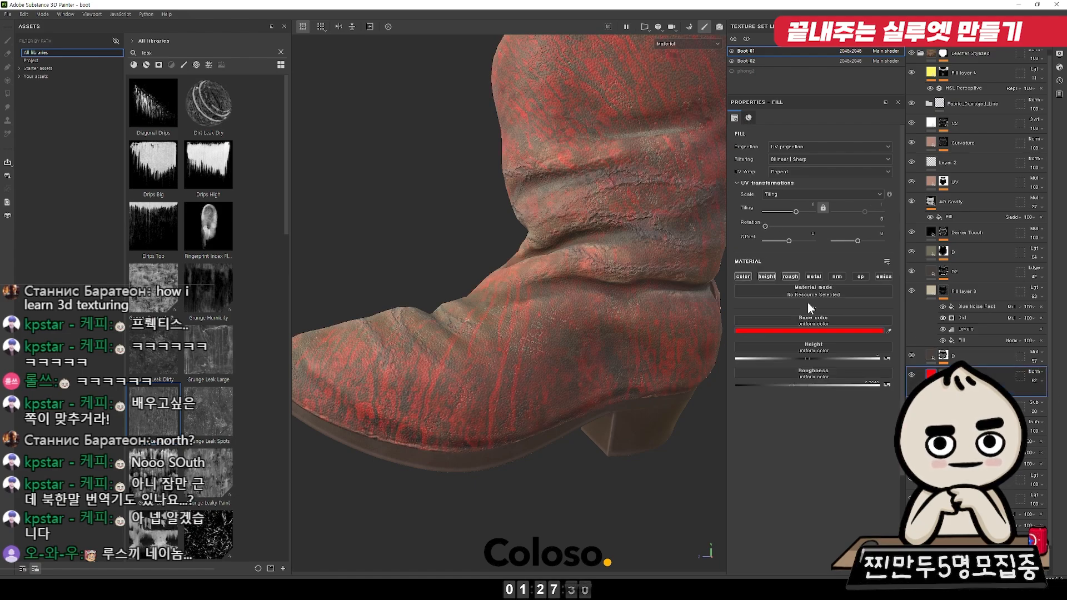
pyautogui.click(767, 276)
pyautogui.moveTo(807, 372); pyautogui.dragTo(874, 371)
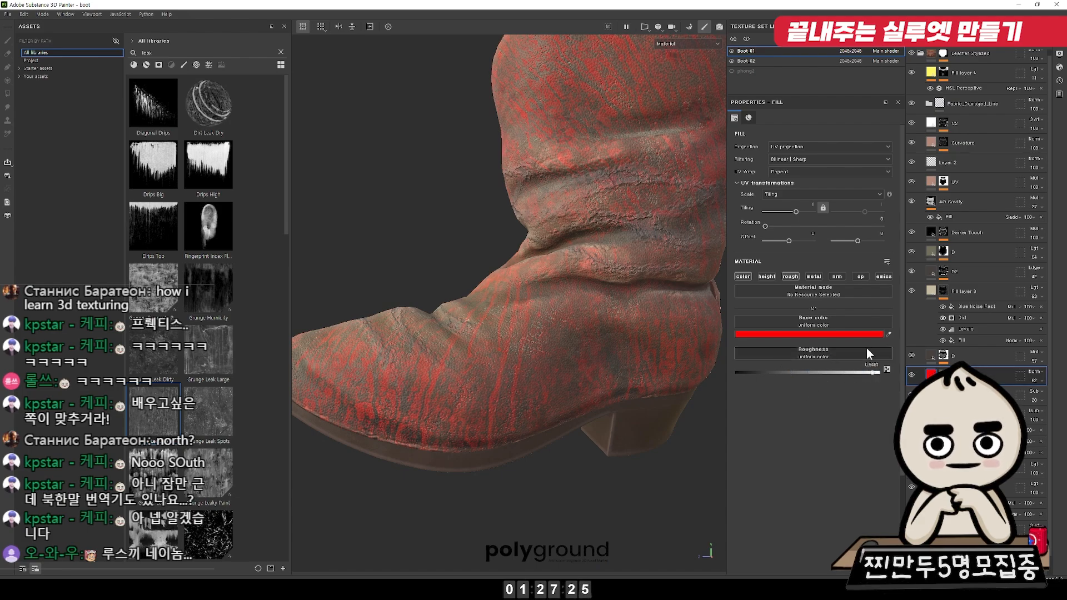
pyautogui.click(935, 294)
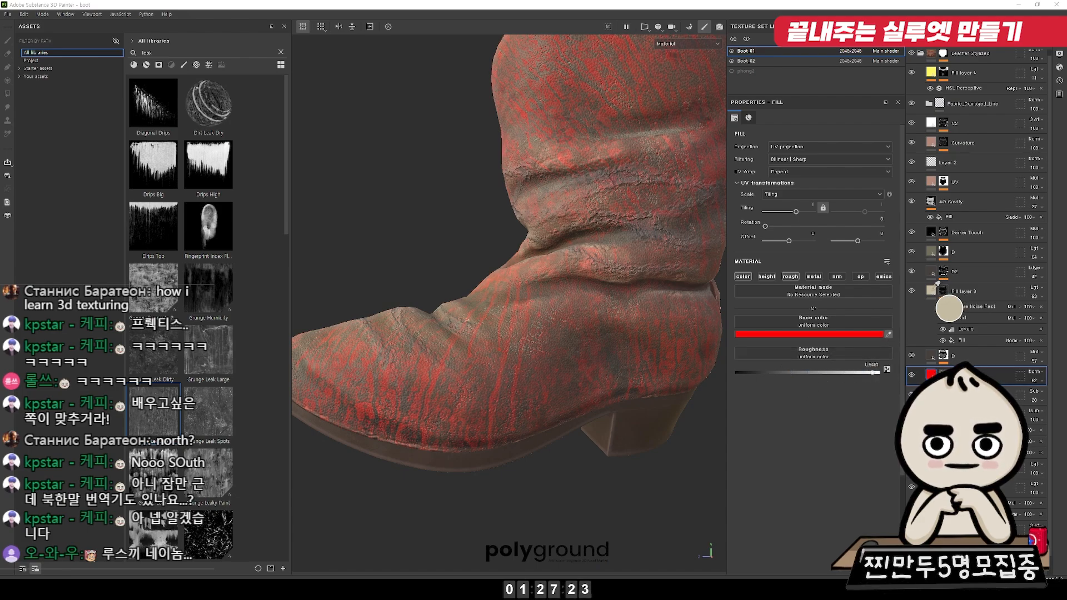
# Step: Lower the beige streak layer's opacity to 31 while checking the boot from several angles
pyautogui.scroll(-1, 595, 350)
pyautogui.keyDown('alt'); pyautogui.moveTo(594, 350); pyautogui.dragTo(666, 409); pyautogui.keyUp('alt')
pyautogui.scroll(1, 666, 408)
pyautogui.keyDown('alt'); pyautogui.moveTo(666, 408); pyautogui.dragTo(754, 372, button='middle'); pyautogui.keyUp('alt')
pyautogui.click(1035, 381)
pyautogui.moveTo(1043, 393); pyautogui.dragTo(1015, 394)
pyautogui.scroll(-2, 553, 325)
pyautogui.keyDown('alt'); pyautogui.moveTo(553, 325); pyautogui.dragTo(650, 338); pyautogui.keyUp('alt')
pyautogui.scroll(2, 656, 381)
pyautogui.scroll(-3, 687, 297)
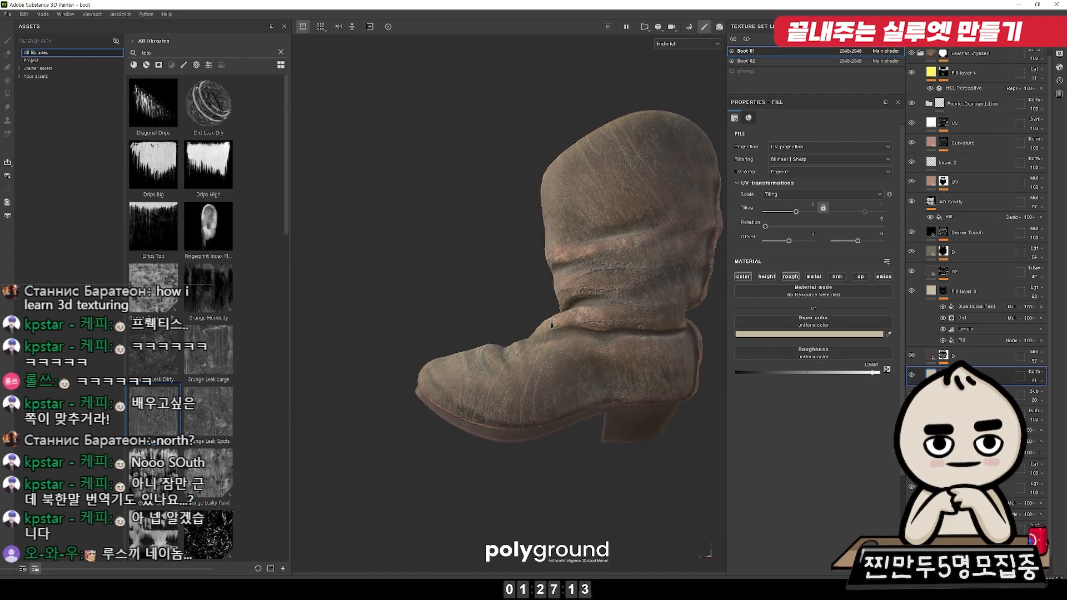
pyautogui.moveTo(673, 350)
pyautogui.keyDown('alt'); pyautogui.mouseDown(button='right')
pyautogui.moveTo(702, 341)
pyautogui.moveTo(727, 410)
pyautogui.mouseUp(button='right'); pyautogui.keyUp('alt')
# Step: Reduce the rotation of the Grunge Leak Small mask fill to about 23 degrees
pyautogui.click(962, 391)
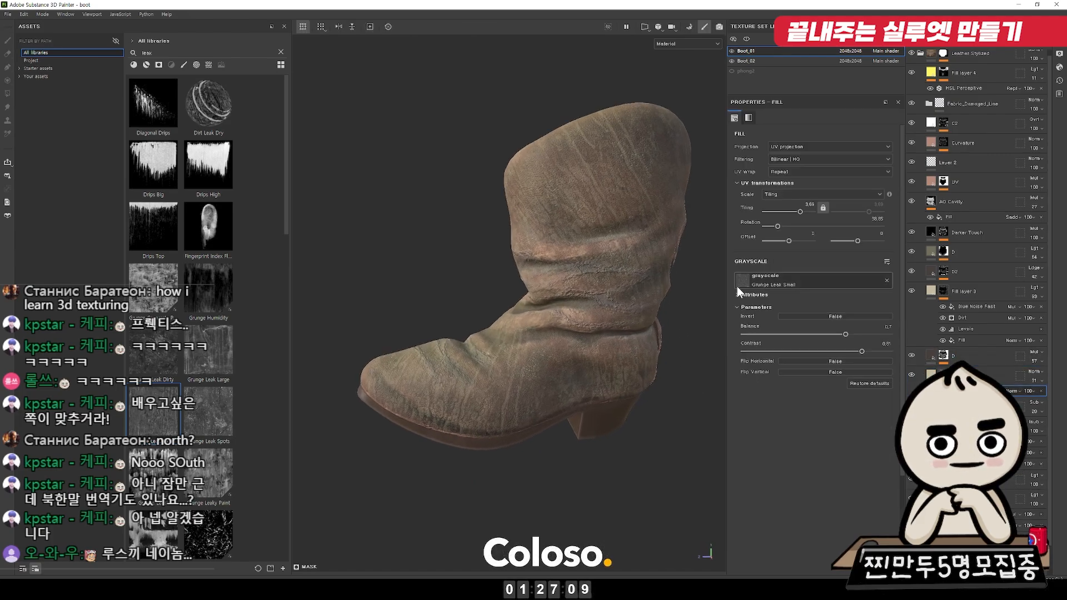
pyautogui.moveTo(782, 222); pyautogui.dragTo(776, 222)
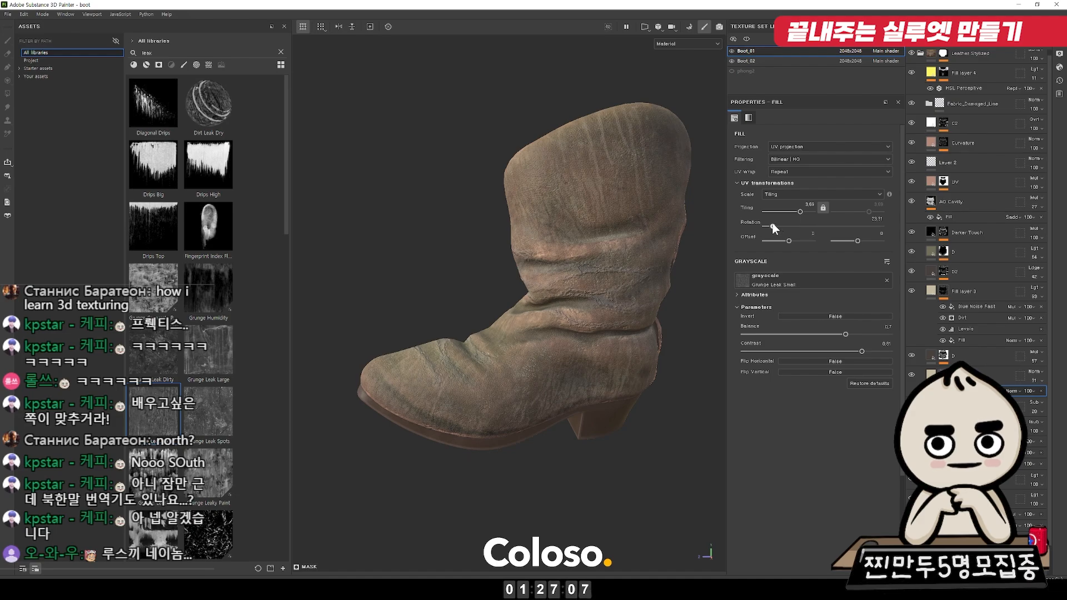
pyautogui.keyDown('alt'); pyautogui.moveTo(547, 245); pyautogui.dragTo(600, 253); pyautogui.keyUp('alt')
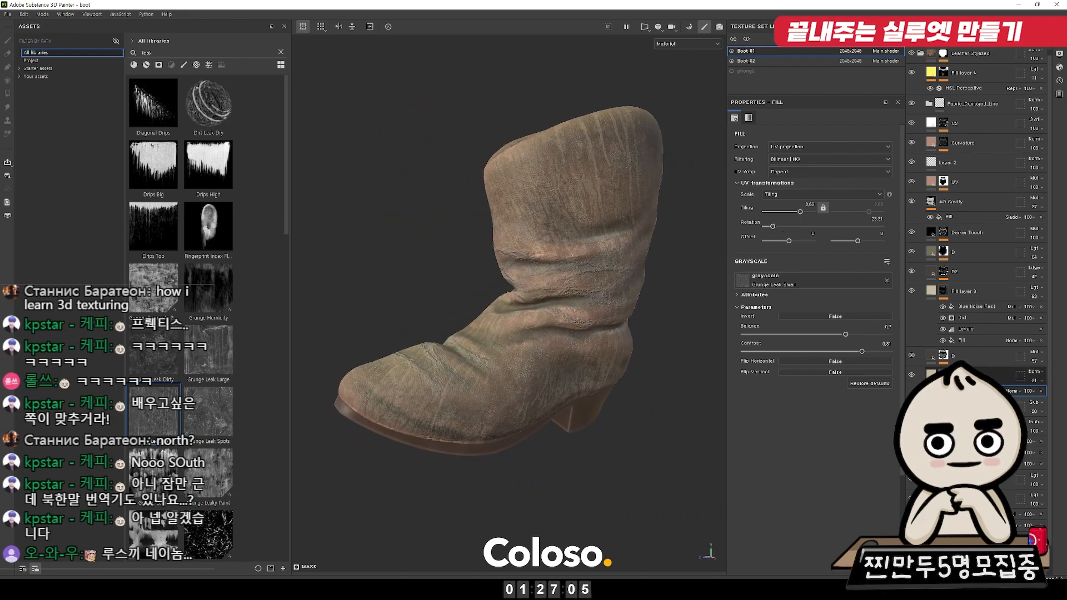
# Step: Copy the inverted Position generator into the beige layer's mask in Multiply mode and lower its global balance to 0.6
pyautogui.moveTo(962, 455); pyautogui.dragTo(1008, 390)
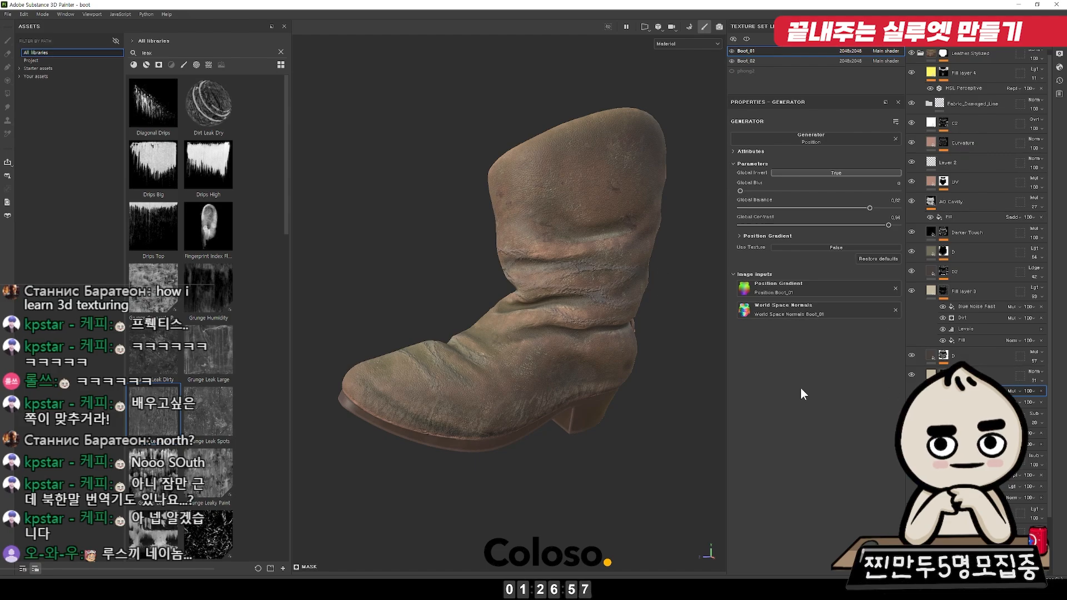
pyautogui.moveTo(870, 209); pyautogui.dragTo(845, 213)
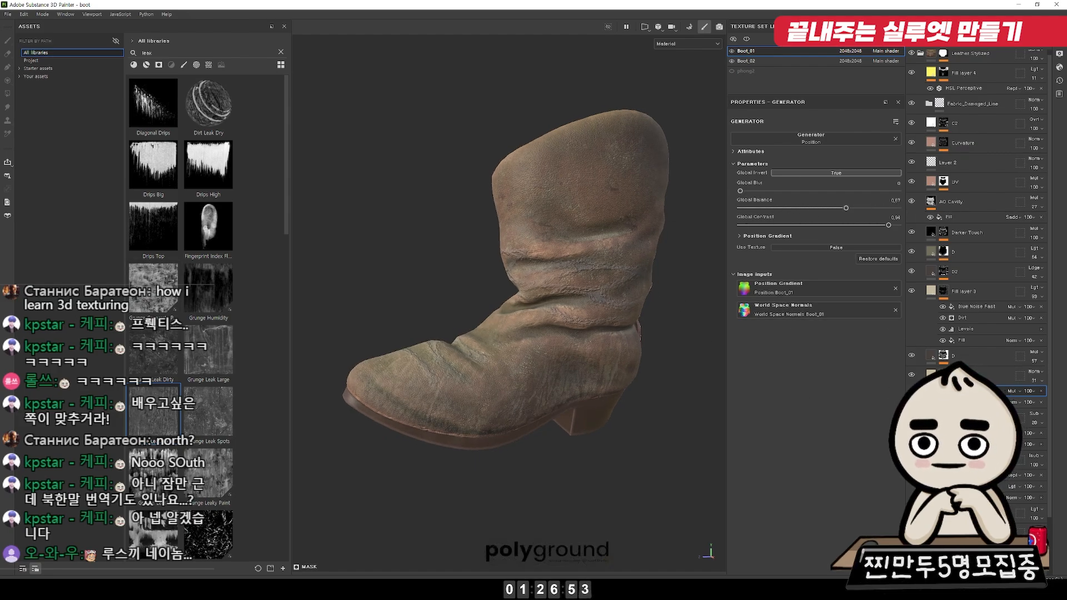
pyautogui.scroll(4, 575, 228)
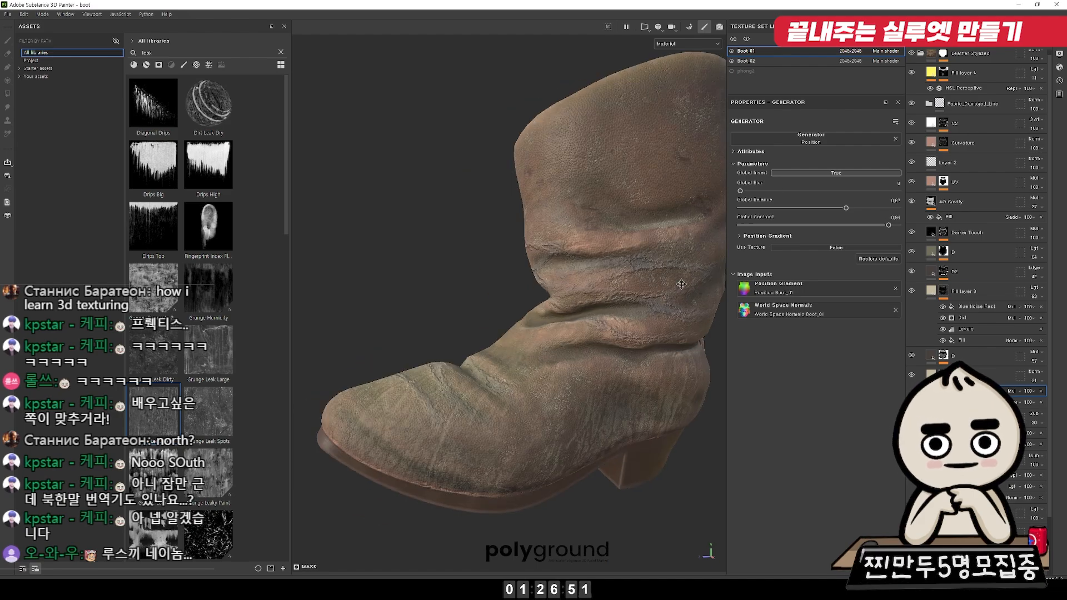
pyautogui.moveTo(845, 208)
pyautogui.mouseDown()
pyautogui.moveTo(731, 207)
pyautogui.moveTo(922, 209)
pyautogui.moveTo(834, 212)
pyautogui.mouseUp()
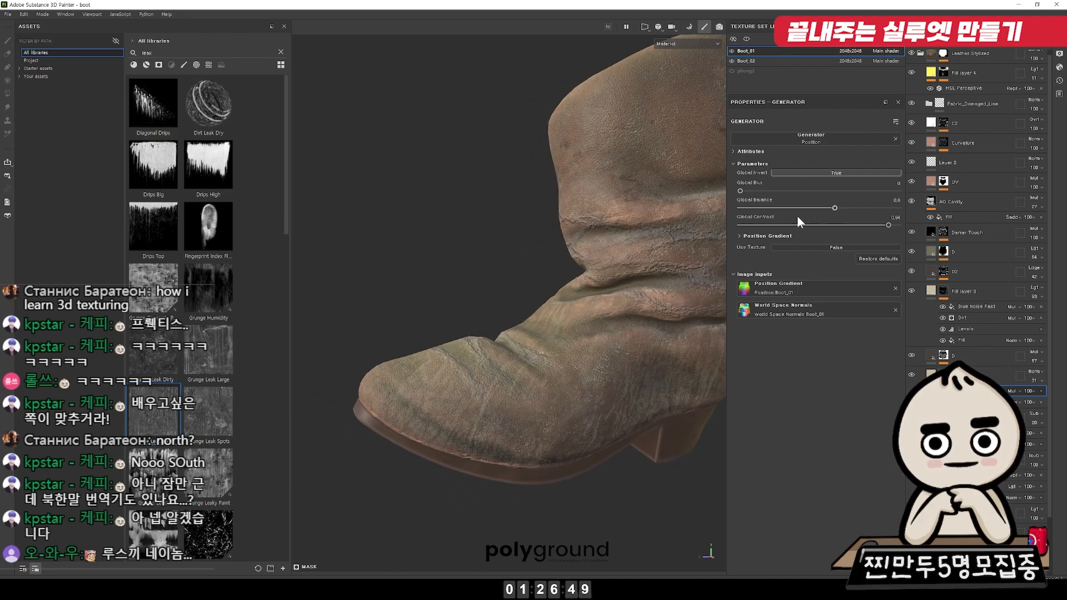
# Step: Raise the copied Position generator's global balance to about 0.78 and its global blur to about 5
pyautogui.scroll(-5, 500, 244)
pyautogui.keyDown('alt'); pyautogui.moveTo(405, 254); pyautogui.dragTo(386, 256); pyautogui.keyUp('alt')
pyautogui.moveTo(834, 207); pyautogui.dragTo(856, 208)
pyautogui.keyDown('alt'); pyautogui.keyDown('shift'); pyautogui.moveTo(680, 211); pyautogui.dragTo(605, 235); pyautogui.keyUp('shift'); pyautogui.keyUp('alt')
pyautogui.moveTo(854, 207); pyautogui.dragTo(863, 205)
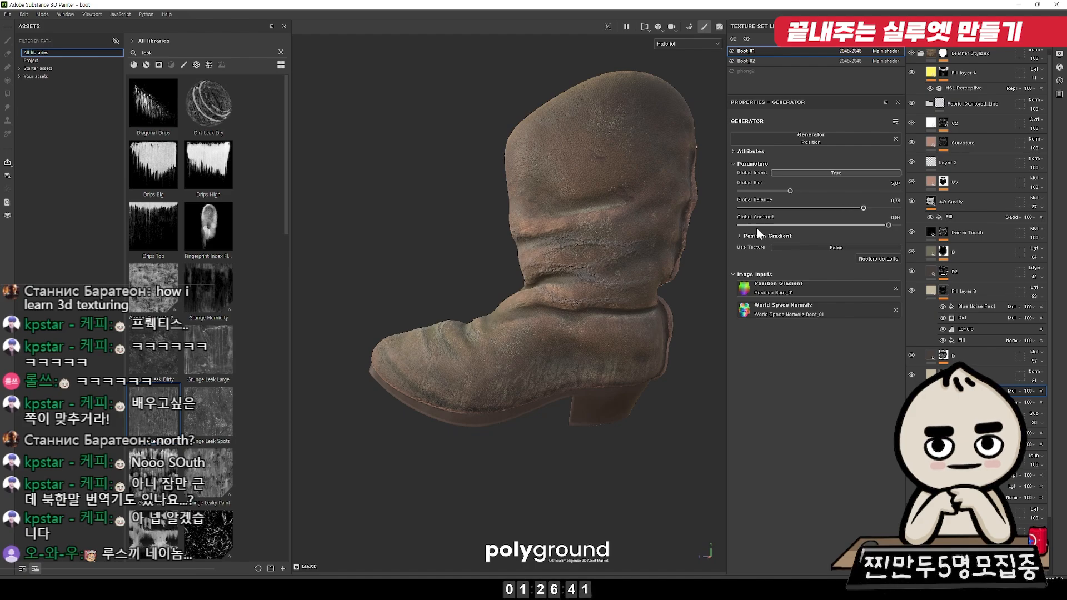
pyautogui.keyDown('alt'); pyautogui.moveTo(669, 238); pyautogui.dragTo(714, 233); pyautogui.keyUp('alt')
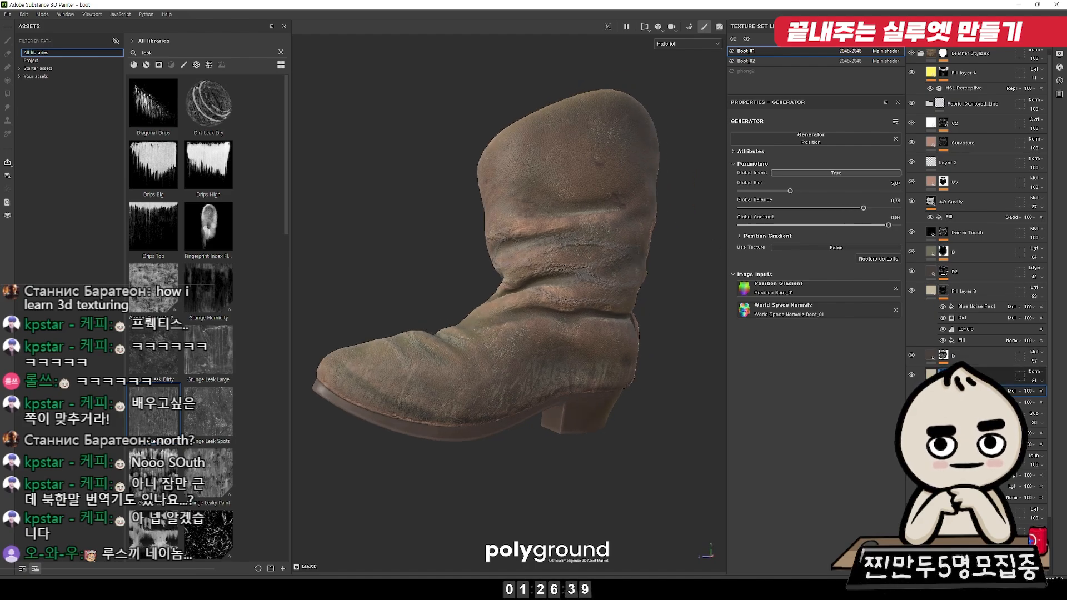
# Step: Add a Warp filter to the beige streak layer's mask
pyautogui.rightClick(943, 374)
pyautogui.click(975, 347)
pyautogui.click(815, 139)
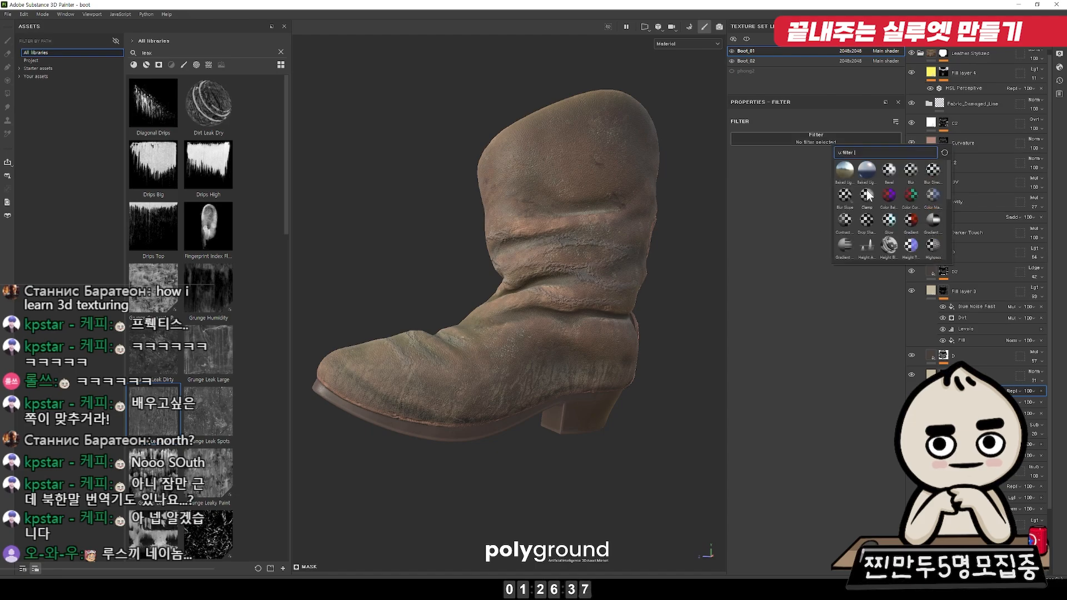
pyautogui.click(828, 224)
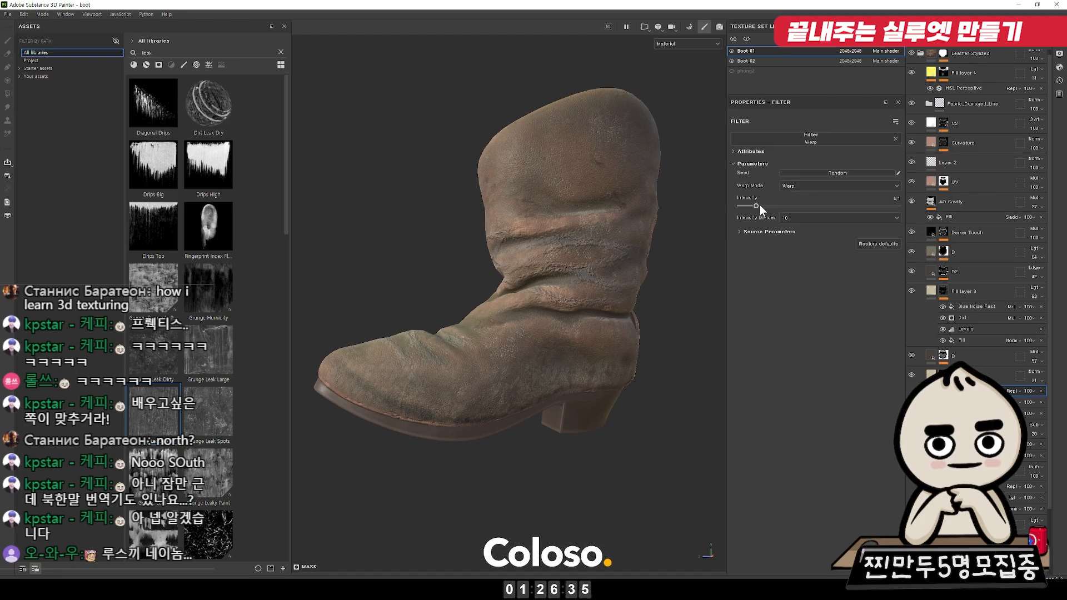
# Step: Lower the Warp filter's intensity to 0.05 in the beige streak layer's mask
pyautogui.moveTo(759, 205); pyautogui.dragTo(745, 204)
pyautogui.keyDown('alt'); pyautogui.moveTo(627, 250); pyautogui.dragTo(655, 264); pyautogui.keyUp('alt')
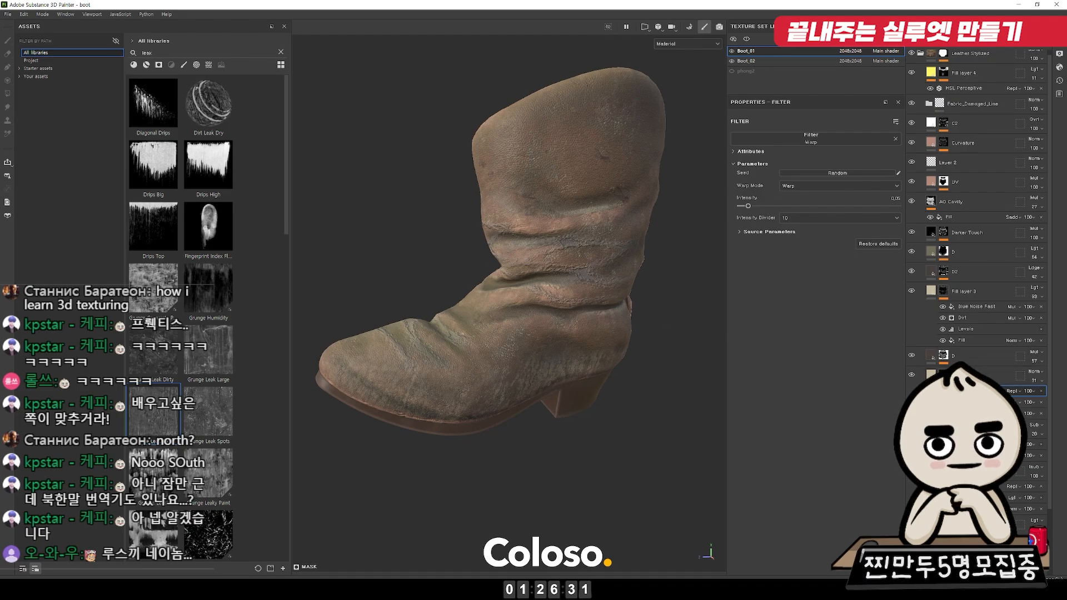
# Step: Duplicate the Position generator in the beige streak mask with global invert off, and set the copy's blending to Lighten (Max)
pyautogui.click(969, 402)
pyautogui.moveTo(969, 402); pyautogui.dragTo(973, 388)
pyautogui.keyDown('alt'); pyautogui.moveTo(578, 367); pyautogui.dragTo(567, 344); pyautogui.keyUp('alt')
pyautogui.moveTo(972, 391); pyautogui.dragTo(972, 404)
pyautogui.click(872, 172)
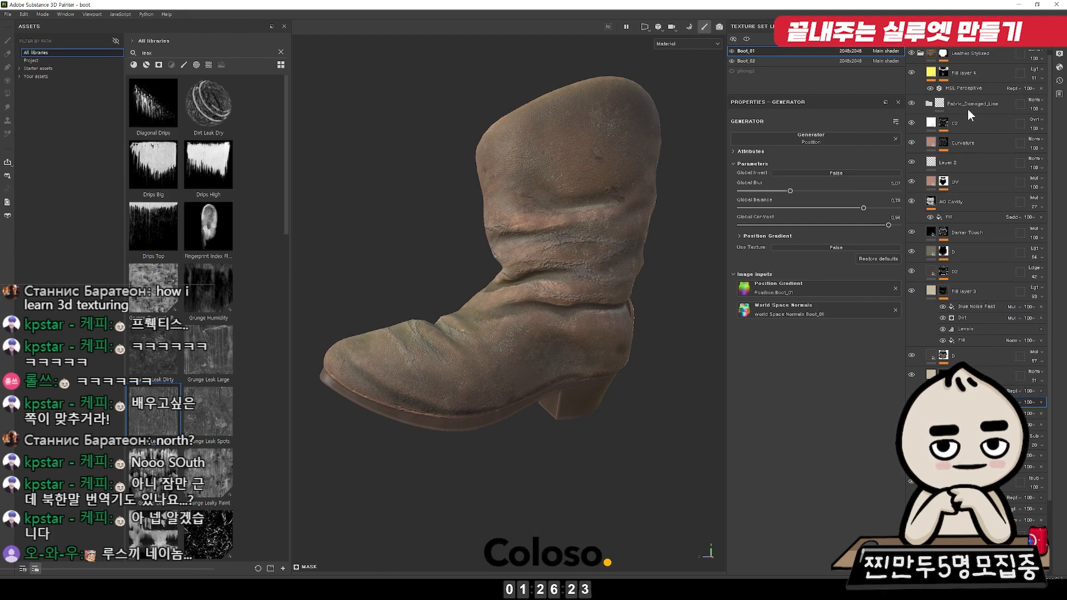
pyautogui.click(1034, 178)
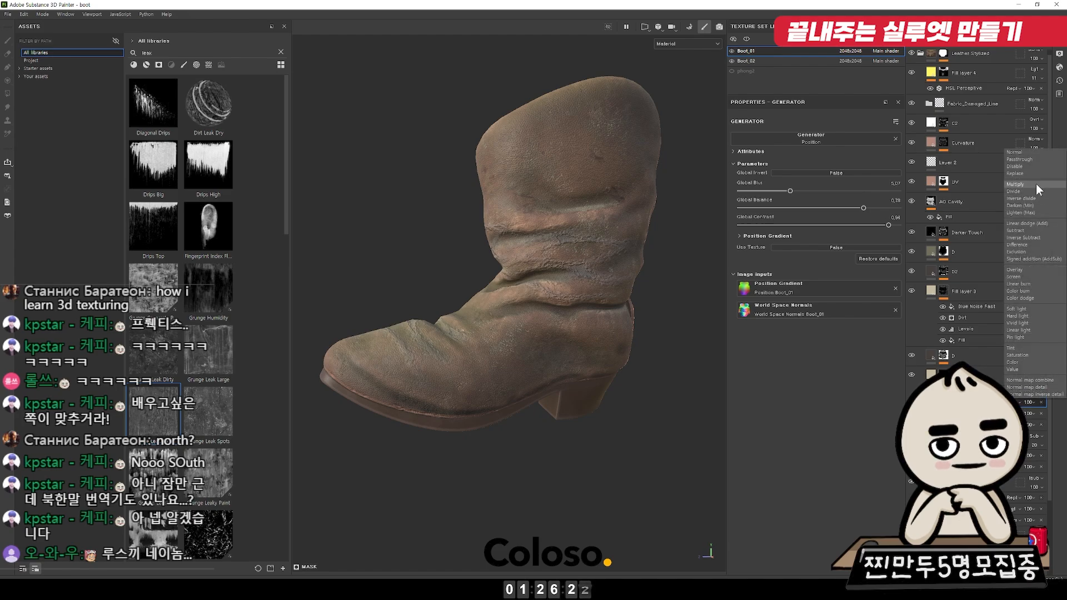
pyautogui.click(1035, 213)
# Step: Lower the duplicated Position generator's global balance to about 0.21 and its global blur to about 0.08
pyautogui.moveTo(861, 209)
pyautogui.mouseDown()
pyautogui.moveTo(749, 212)
pyautogui.moveTo(788, 215)
pyautogui.mouseUp()
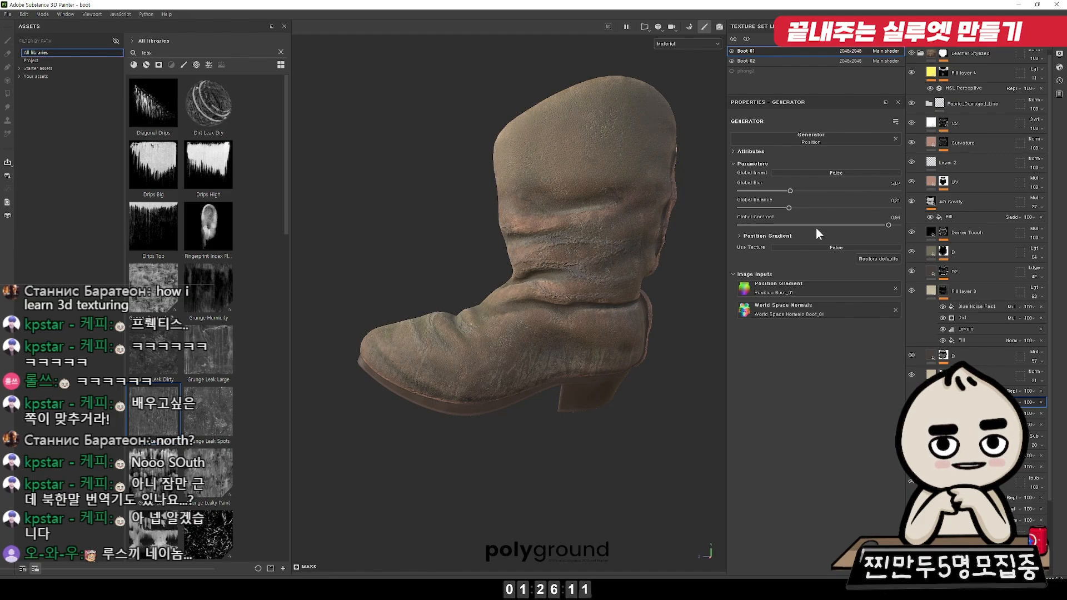
pyautogui.moveTo(791, 191)
pyautogui.mouseDown()
pyautogui.moveTo(824, 193)
pyautogui.moveTo(741, 193)
pyautogui.moveTo(772, 208)
pyautogui.mouseUp()
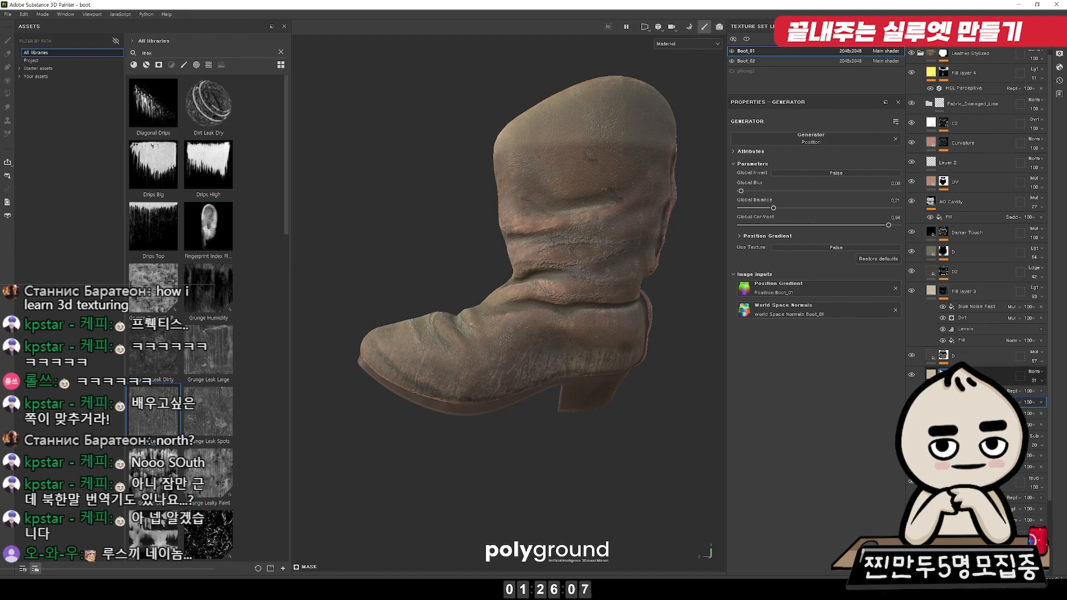
# Step: Preview the beige layer's mask, compare it with and without the duplicated Position generator, and set that generator's blending to Subtract
pyautogui.press('m')
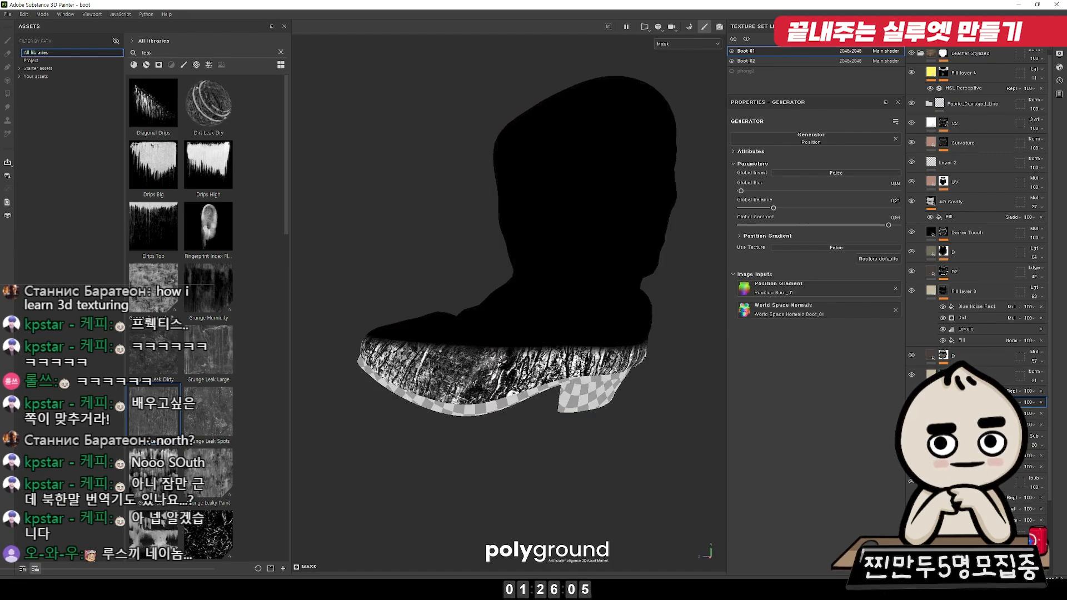
pyautogui.click(943, 413)
pyautogui.click(942, 402)
pyautogui.click(1013, 402)
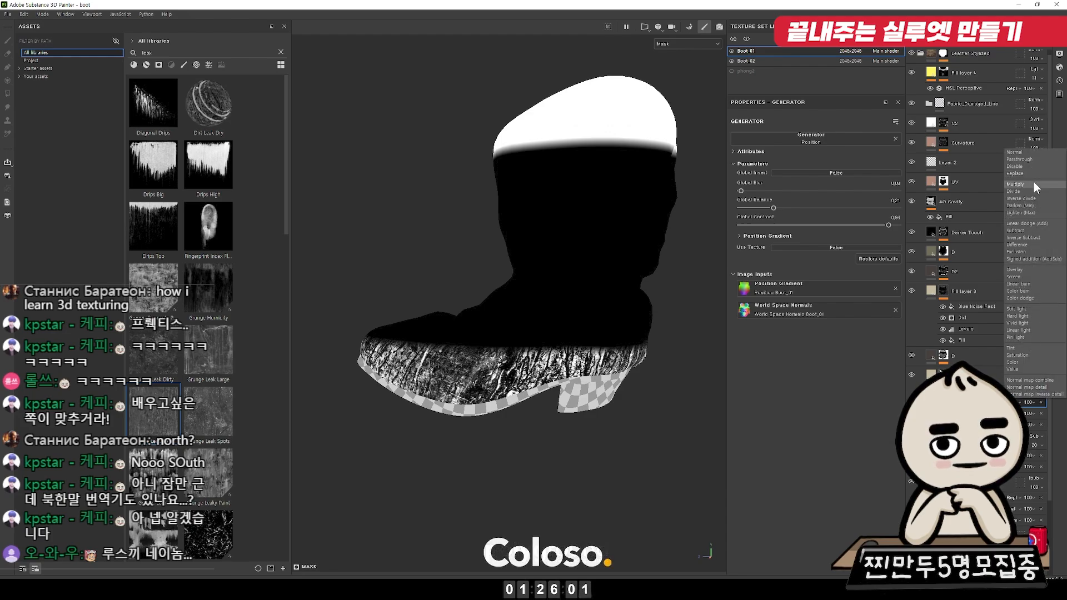
pyautogui.click(1033, 182)
pyautogui.click(1014, 402)
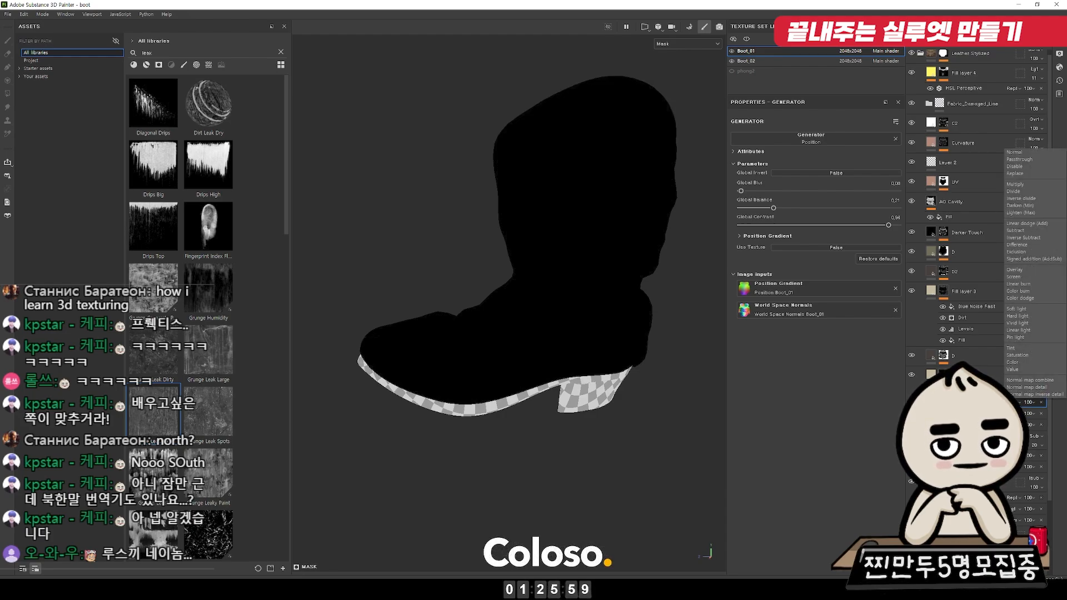
pyautogui.click(1025, 233)
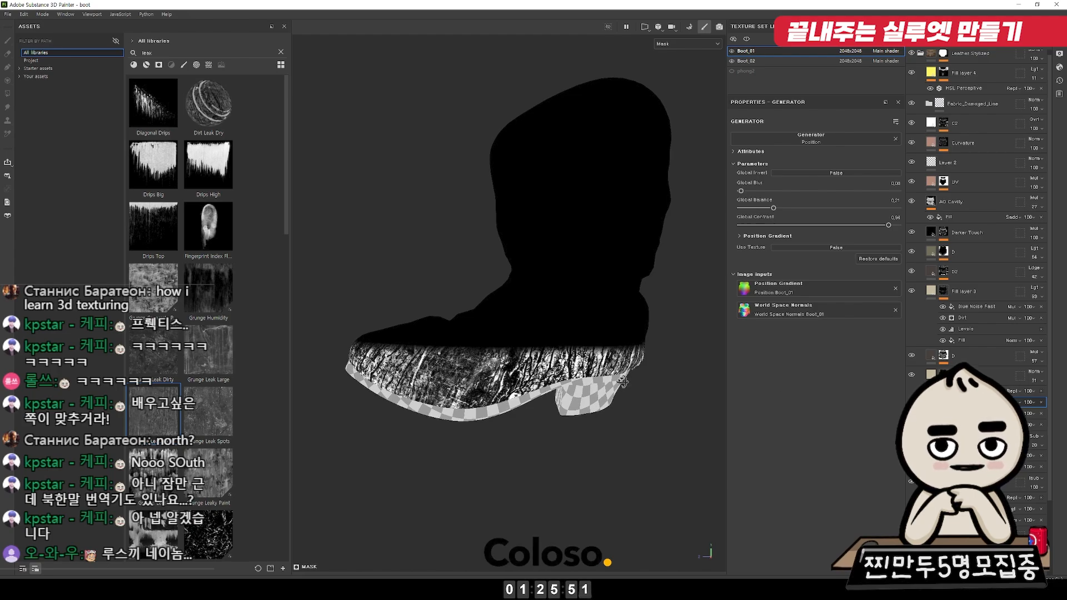
# Step: Return to the material view and examine the boot's lower streaks and leather from several angles
pyautogui.press('m')
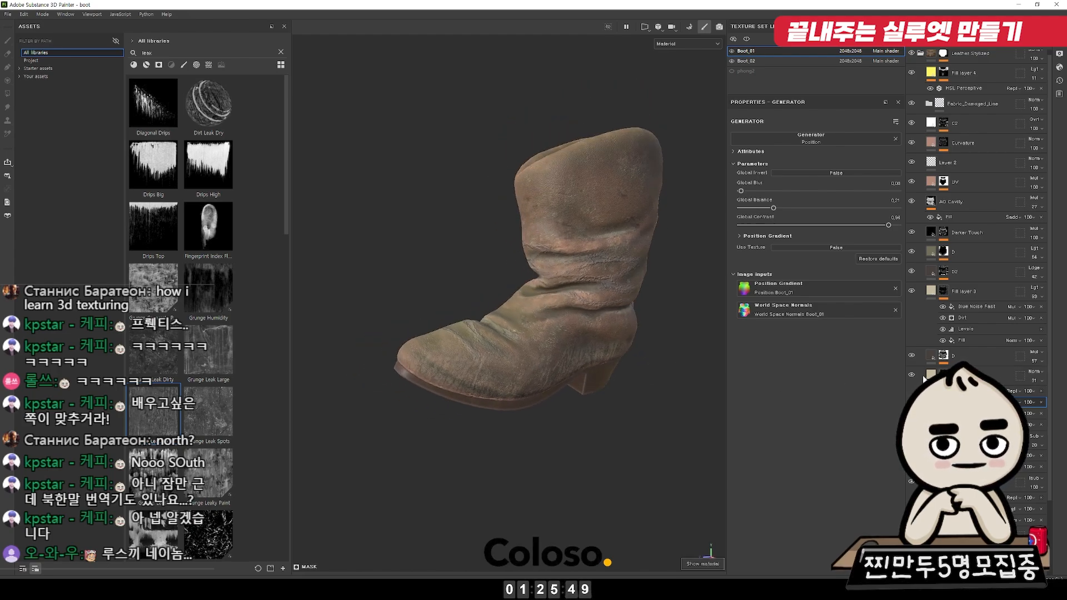
pyautogui.moveTo(591, 353)
pyautogui.keyDown('alt'); pyautogui.mouseDown()
pyautogui.moveTo(844, 343)
pyautogui.moveTo(598, 357)
pyautogui.mouseUp(); pyautogui.keyUp('alt')
pyautogui.moveTo(598, 357)
pyautogui.keyDown('shift'); pyautogui.mouseDown(button='right')
pyautogui.moveTo(556, 355)
pyautogui.moveTo(604, 372)
pyautogui.mouseUp(button='right'); pyautogui.keyUp('shift')
pyautogui.keyDown('alt'); pyautogui.moveTo(603, 372); pyautogui.dragTo(596, 342); pyautogui.keyUp('alt')
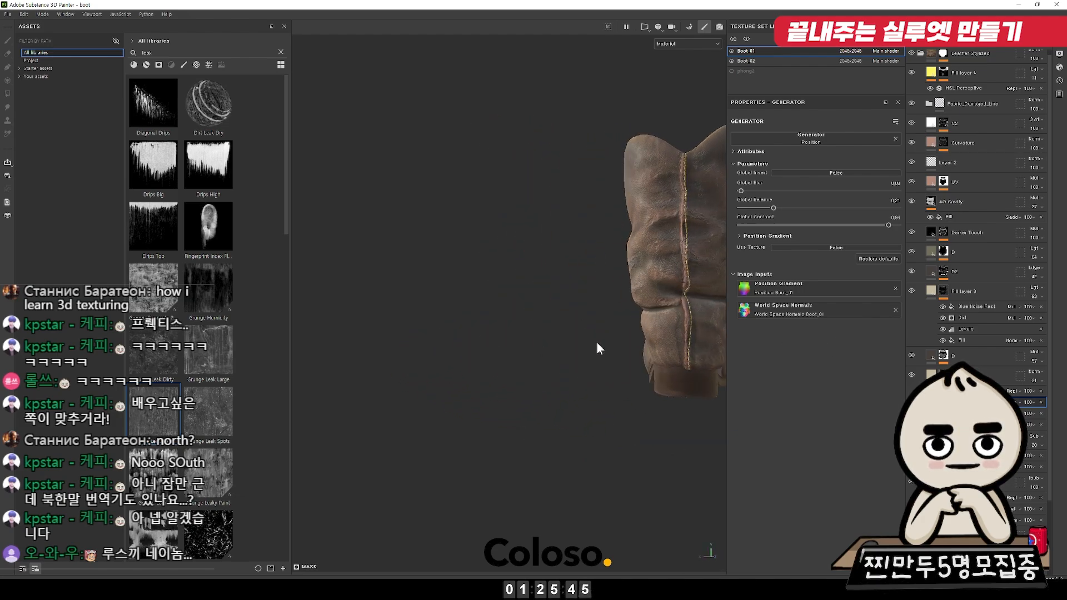
pyautogui.keyDown('alt'); pyautogui.moveTo(596, 342); pyautogui.dragTo(592, 347, button='middle'); pyautogui.keyUp('alt')
pyautogui.keyDown('alt'); pyautogui.moveTo(592, 347); pyautogui.dragTo(536, 340); pyautogui.keyUp('alt')
pyautogui.keyDown('shift'); pyautogui.moveTo(536, 340); pyautogui.dragTo(464, 316, button='right'); pyautogui.keyUp('shift')
pyautogui.keyDown('alt'); pyautogui.moveTo(465, 316); pyautogui.dragTo(499, 304); pyautogui.keyUp('alt')
pyautogui.keyDown('alt'); pyautogui.moveTo(499, 305); pyautogui.dragTo(793, 505, button='right'); pyautogui.keyUp('alt')
pyautogui.keyDown('alt'); pyautogui.moveTo(792, 505); pyautogui.dragTo(791, 351); pyautogui.keyUp('alt')
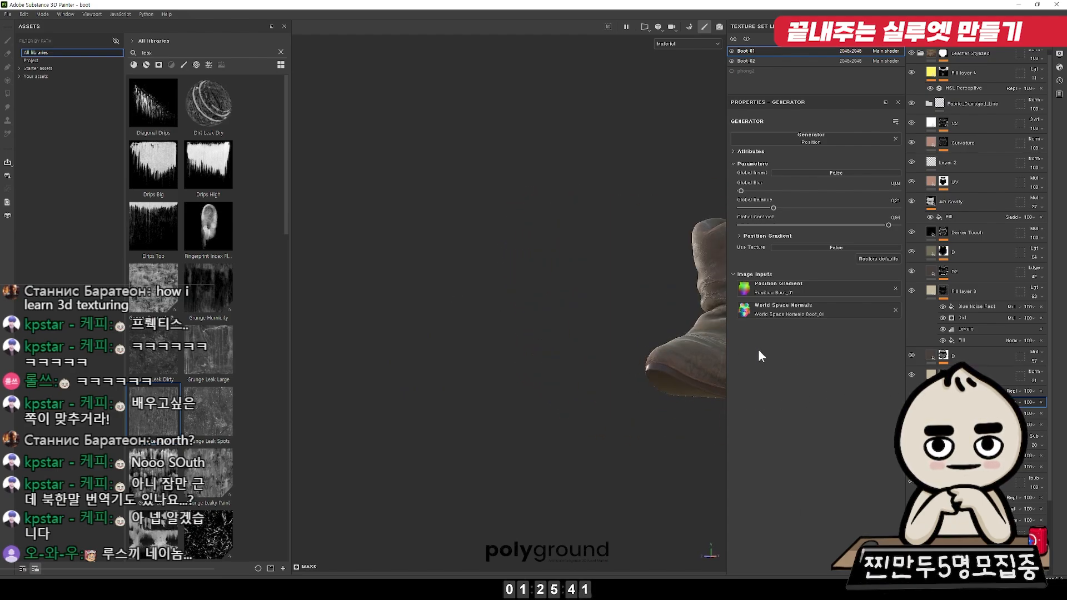
pyautogui.keyDown('alt'); pyautogui.moveTo(791, 351); pyautogui.dragTo(668, 361, button='middle'); pyautogui.keyUp('alt')
pyautogui.keyDown('alt'); pyautogui.moveTo(668, 361); pyautogui.dragTo(664, 398); pyautogui.keyUp('alt')
pyautogui.keyDown('shift'); pyautogui.moveTo(647, 345); pyautogui.dragTo(648, 441, button='right'); pyautogui.keyUp('shift')
pyautogui.keyDown('alt'); pyautogui.moveTo(647, 440); pyautogui.dragTo(645, 372, button='middle'); pyautogui.keyUp('alt')
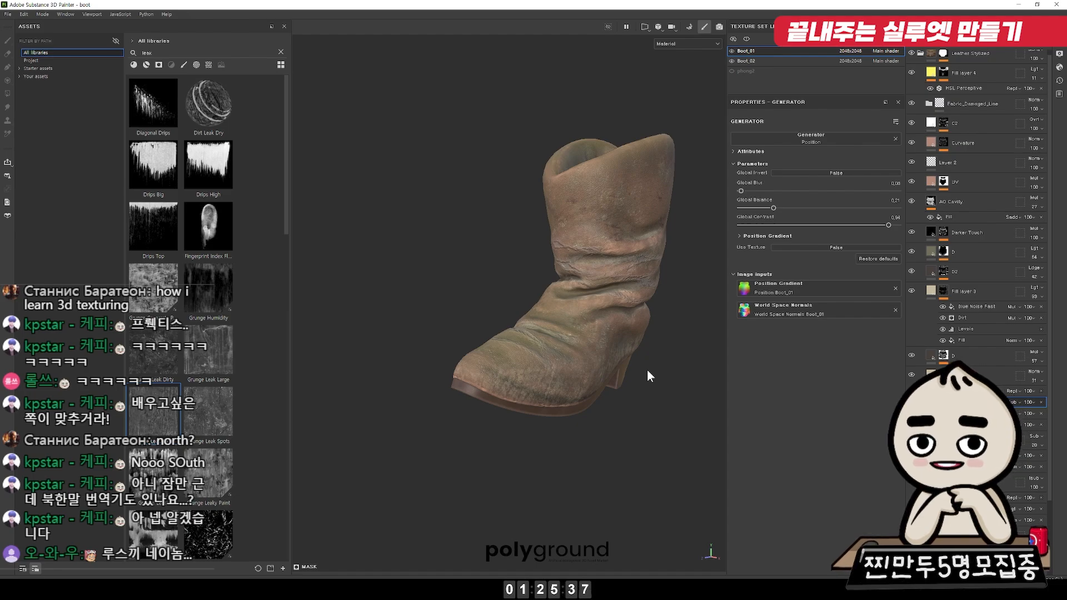
pyautogui.keyDown('alt'); pyautogui.moveTo(643, 402); pyautogui.dragTo(554, 415); pyautogui.keyUp('alt')
pyautogui.keyDown('alt'); pyautogui.moveTo(555, 415); pyautogui.dragTo(710, 449, button='right'); pyautogui.keyUp('alt')
pyautogui.keyDown('alt'); pyautogui.moveTo(710, 449); pyautogui.dragTo(698, 426, button='middle'); pyautogui.keyUp('alt')
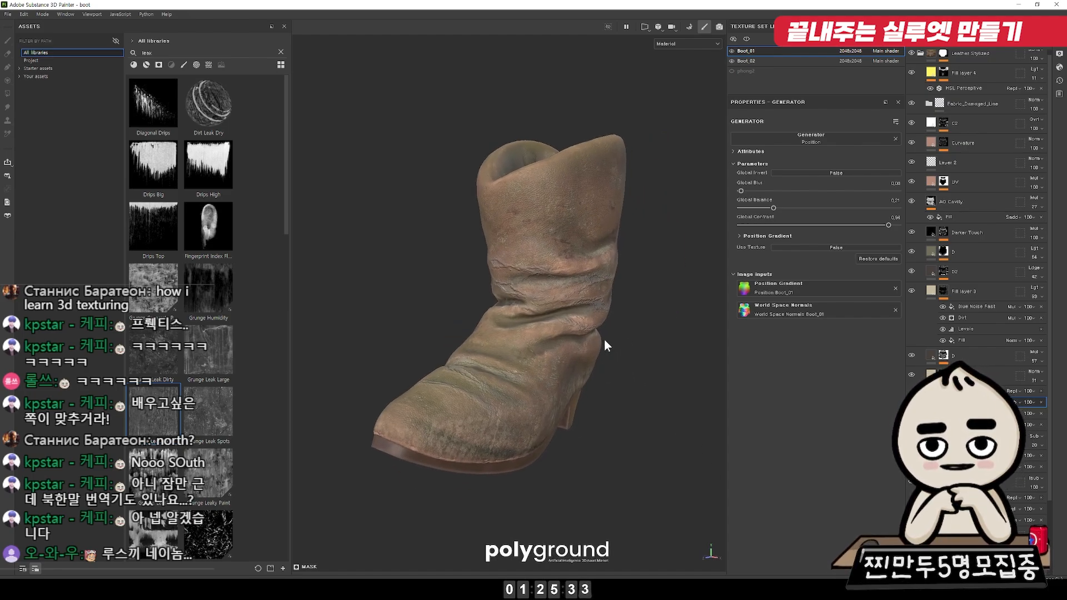
pyautogui.press('Tab')
pyautogui.keyDown('alt'); pyautogui.moveTo(604, 338); pyautogui.dragTo(579, 307); pyautogui.keyUp('alt')
pyautogui.keyDown('alt'); pyautogui.moveTo(580, 307); pyautogui.dragTo(695, 343, button='right'); pyautogui.keyUp('alt')
pyautogui.keyDown('alt'); pyautogui.moveTo(694, 343); pyautogui.dragTo(669, 324, button='middle'); pyautogui.keyUp('alt')
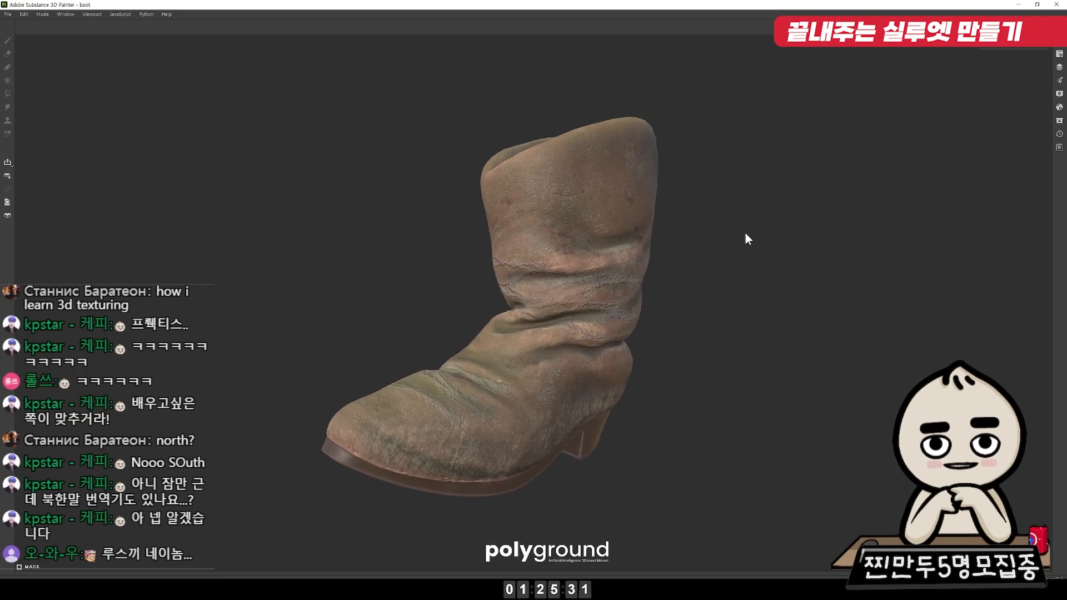
pyautogui.press('Tab')
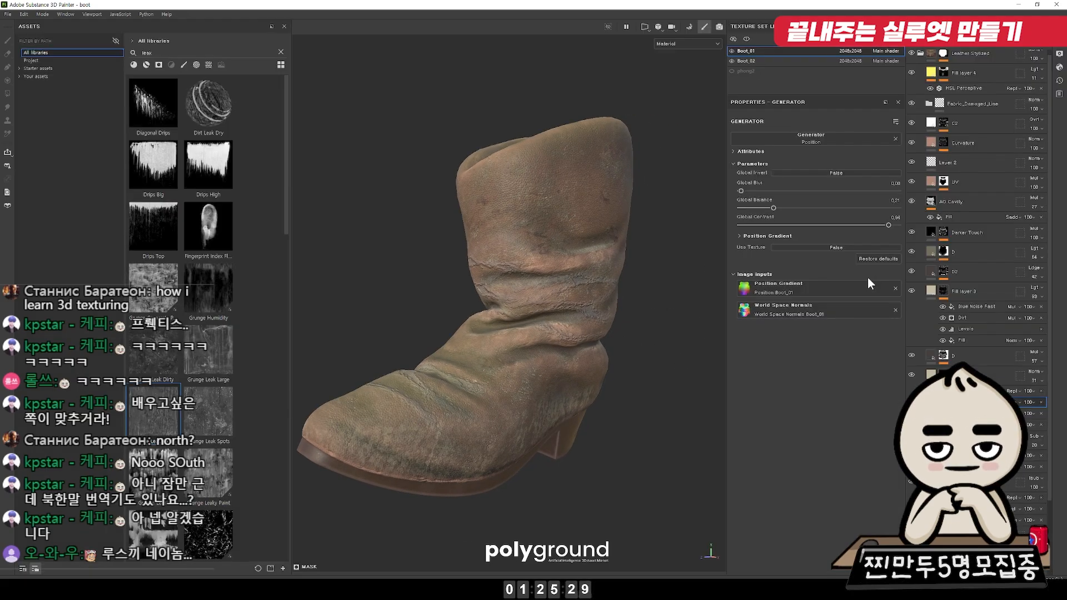
# Step: Display the roughness channel and lower the dark reddish-brown base fill's roughness to about 0.28
pyautogui.press('c')
pyautogui.press('c')
pyautogui.press('c')
pyautogui.press('c')
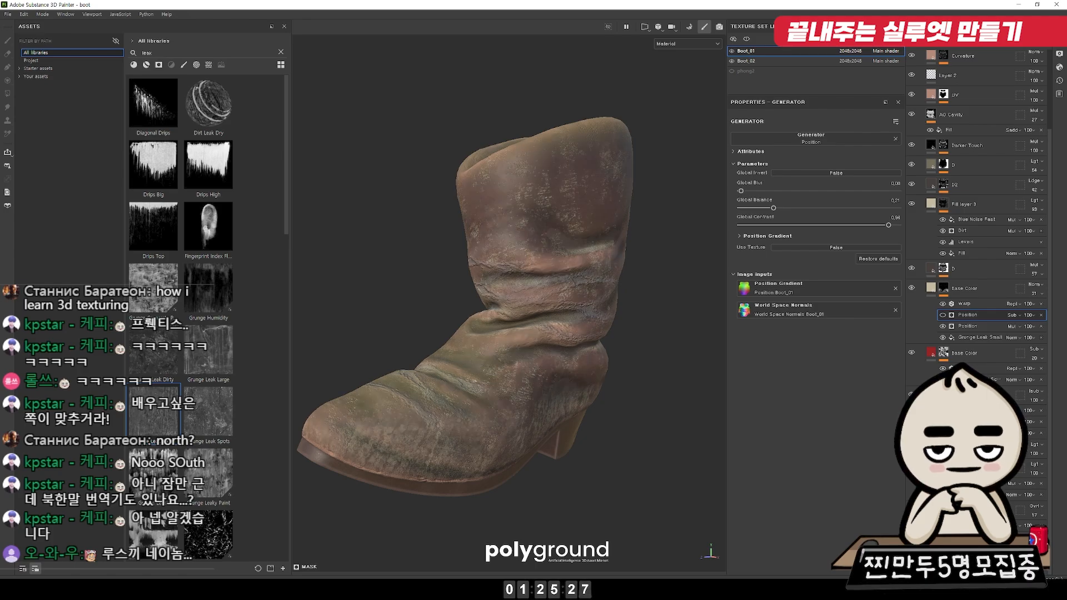
pyautogui.press('c')
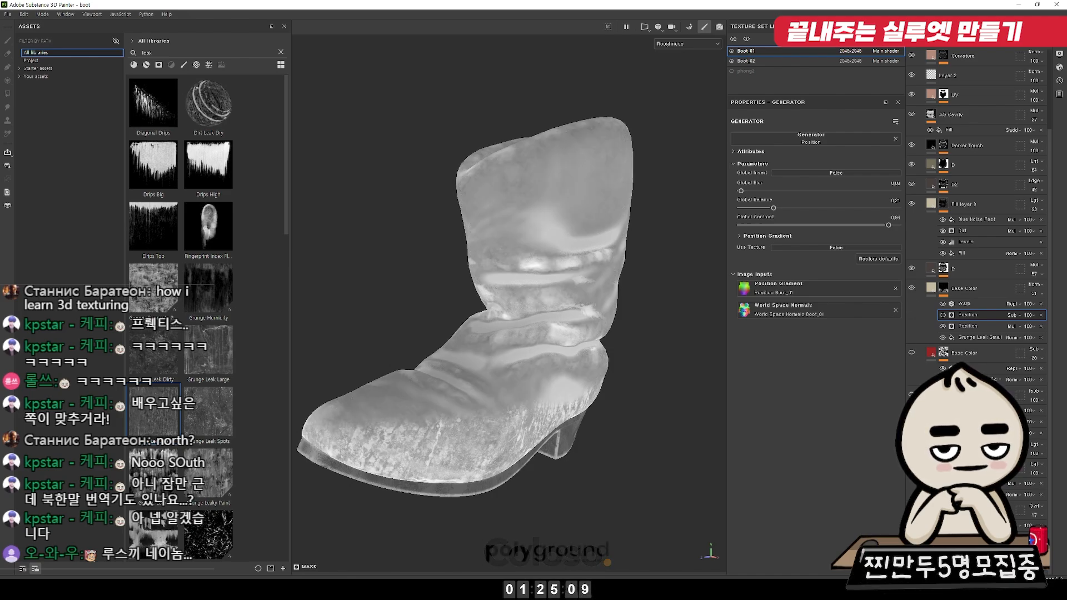
pyautogui.click(911, 541)
pyautogui.click(911, 541)
pyautogui.click(955, 542)
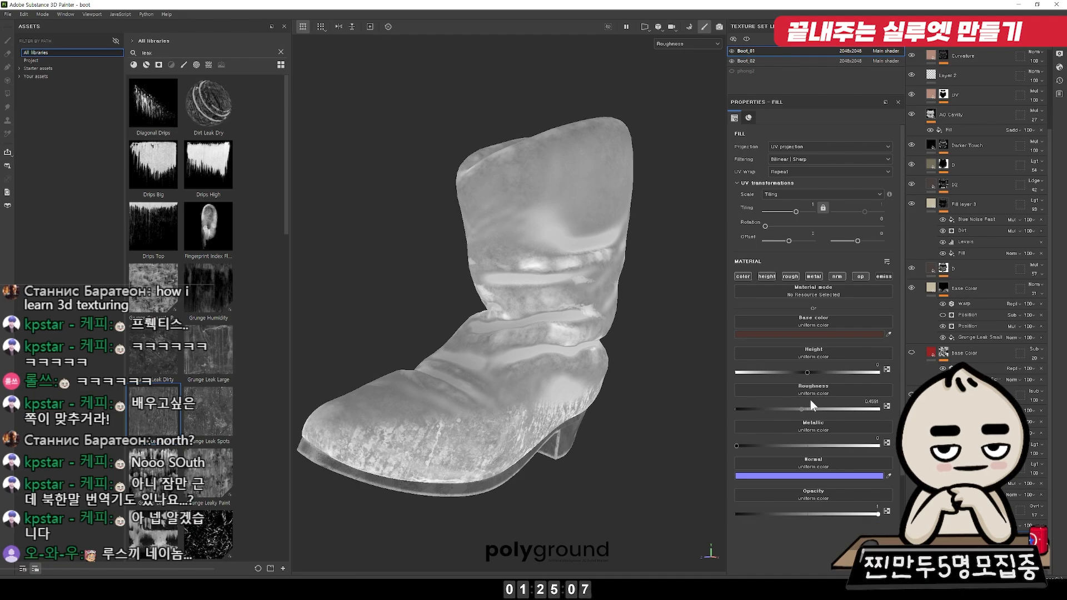
pyautogui.moveTo(787, 411); pyautogui.dragTo(774, 403)
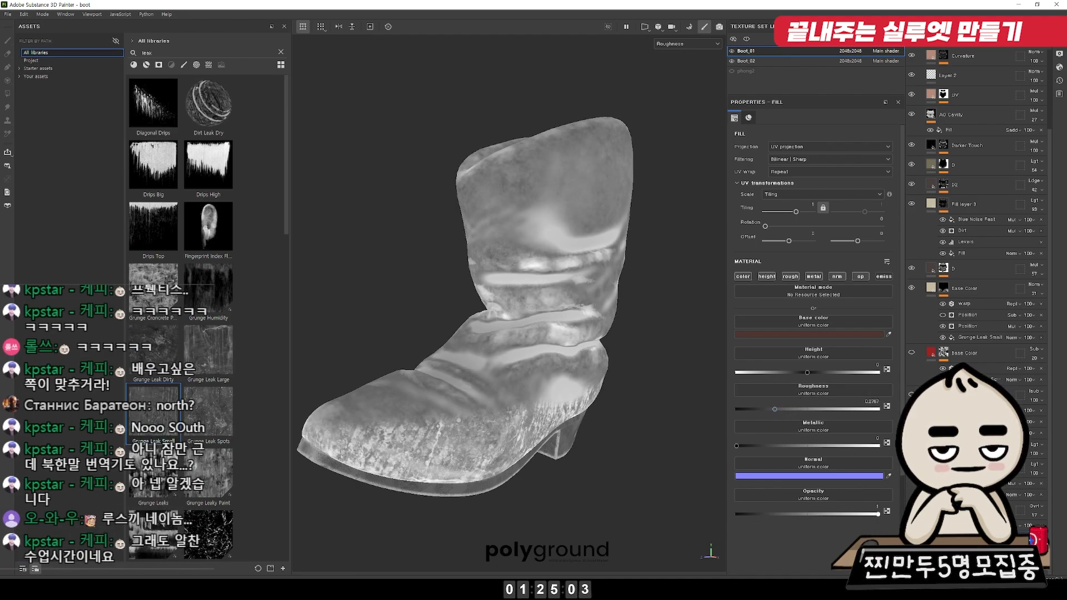
# Step: Compare the Leather Grain fill layer on and off, and set its roughness to about 0.28
pyautogui.click(911, 447)
pyautogui.click(911, 447)
pyautogui.click(911, 447)
pyautogui.click(956, 448)
pyautogui.moveTo(802, 411); pyautogui.dragTo(784, 410)
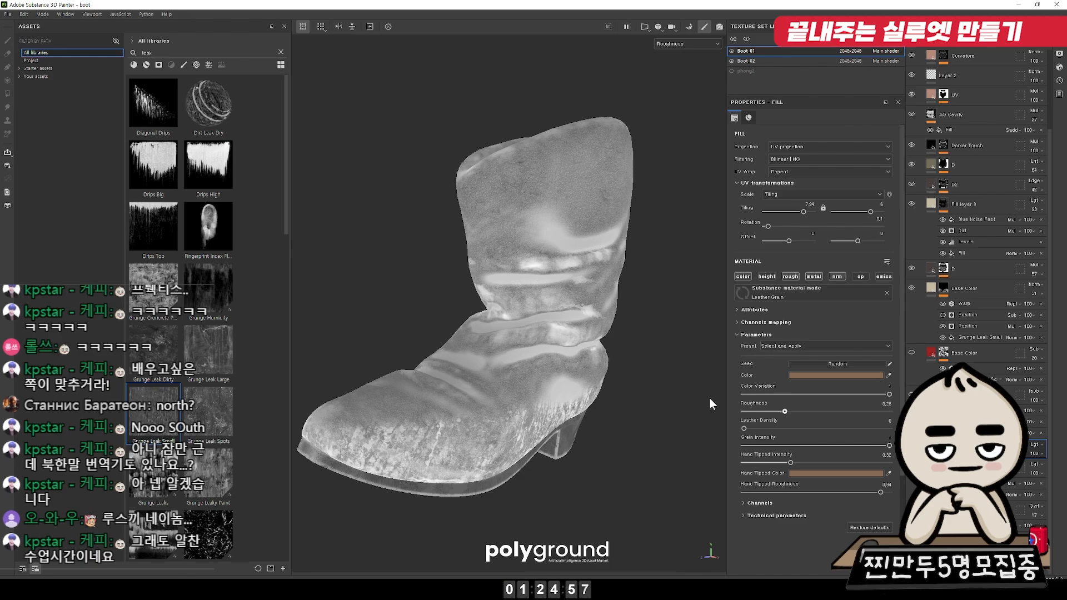
# Step: Return to the material view and lower the Leather Grain fill's roughness to about 0.05
pyautogui.press('m')
pyautogui.keyDown('alt'); pyautogui.moveTo(649, 363); pyautogui.dragTo(594, 376); pyautogui.keyUp('alt')
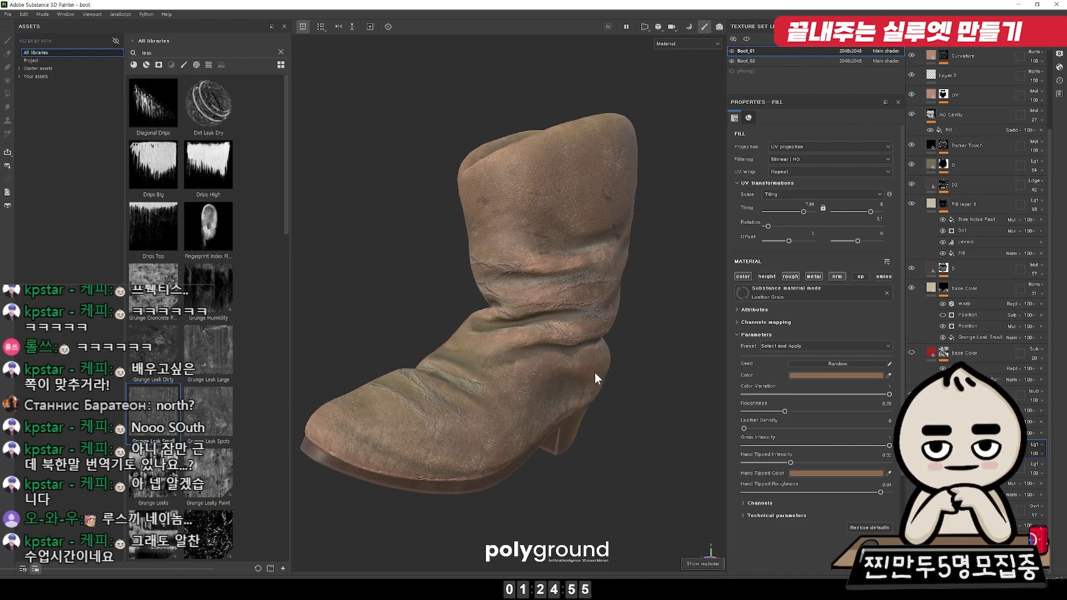
pyautogui.moveTo(595, 376)
pyautogui.keyDown('shift'); pyautogui.mouseDown(button='right')
pyautogui.moveTo(545, 381)
pyautogui.moveTo(600, 380)
pyautogui.mouseUp(button='right'); pyautogui.keyUp('shift')
pyautogui.click(757, 411)
pyautogui.keyDown('alt'); pyautogui.moveTo(634, 396); pyautogui.dragTo(610, 353); pyautogui.keyUp('alt')
pyautogui.moveTo(610, 352)
pyautogui.keyDown('shift'); pyautogui.mouseDown(button='right')
pyautogui.moveTo(578, 345)
pyautogui.moveTo(594, 343)
pyautogui.mouseUp(button='right'); pyautogui.keyUp('shift')
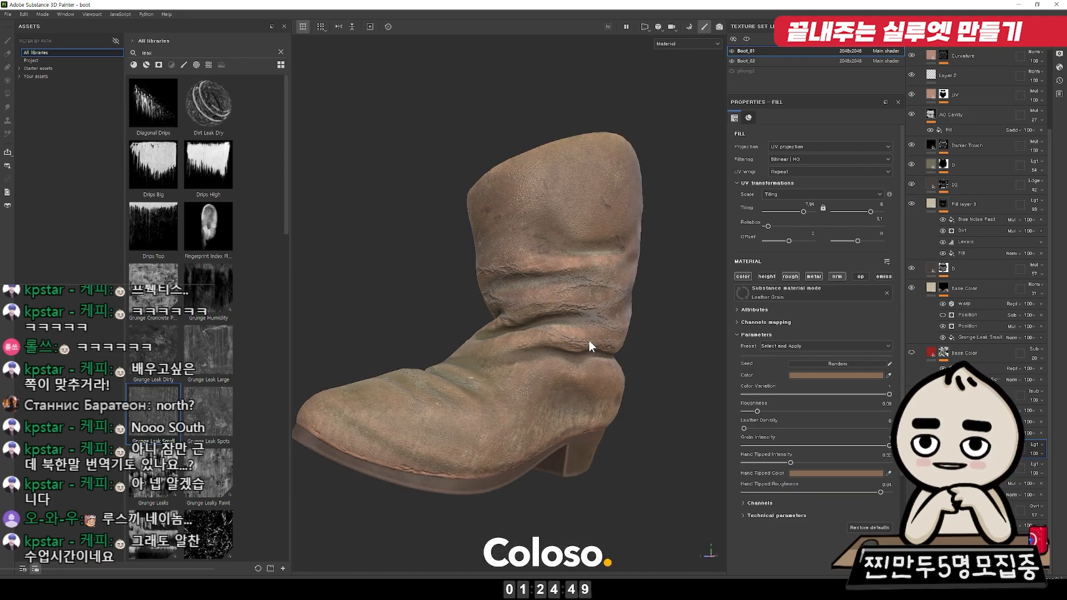
pyautogui.keyDown('alt'); pyautogui.moveTo(557, 342); pyautogui.dragTo(559, 351); pyautogui.keyUp('alt')
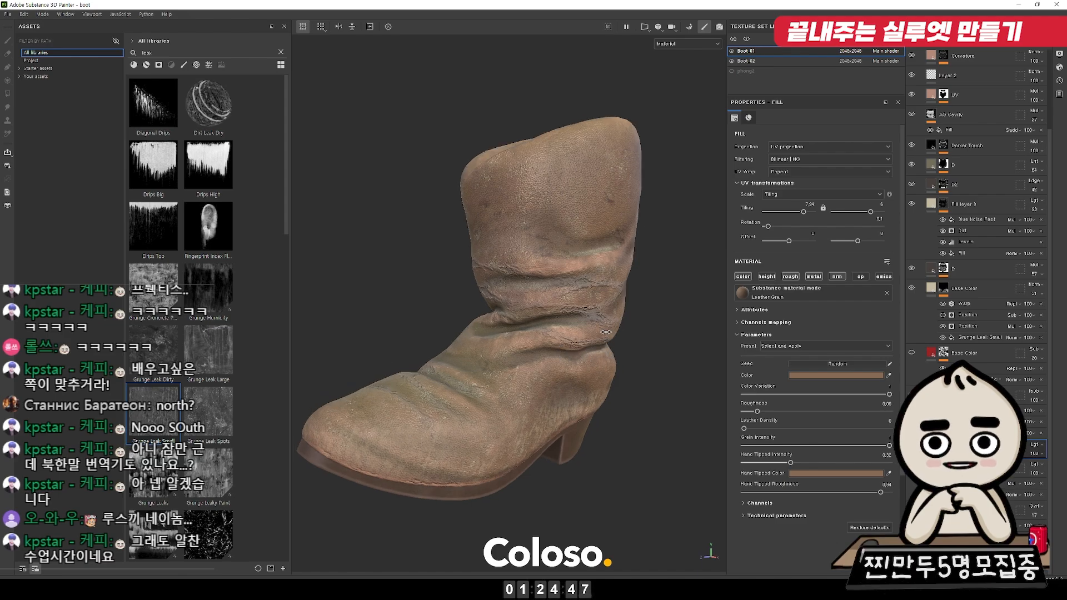
pyautogui.moveTo(750, 411); pyautogui.dragTo(745, 412)
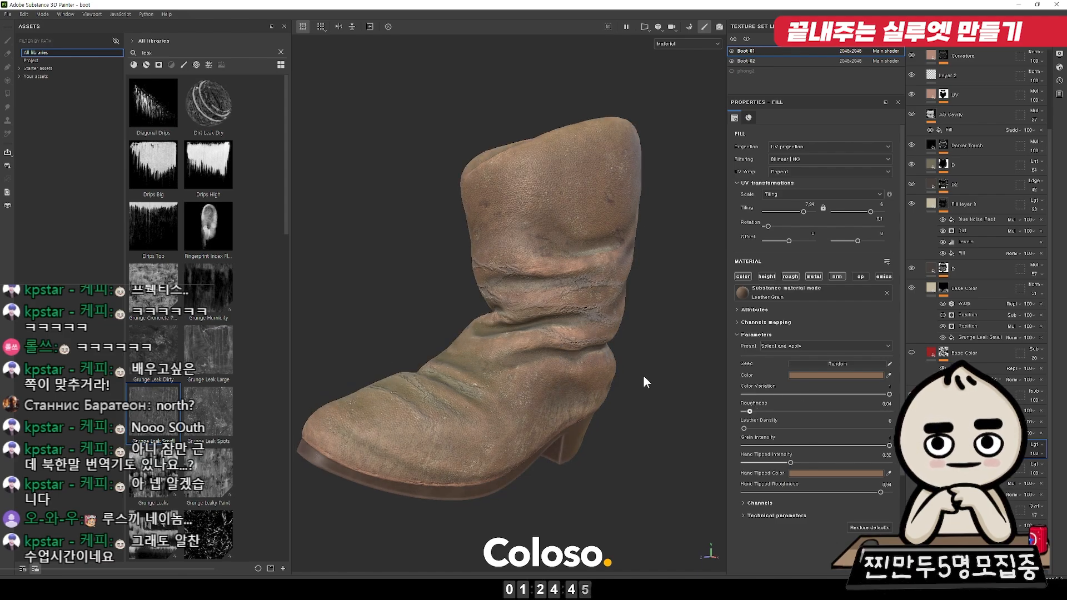
pyautogui.moveTo(616, 327)
pyautogui.keyDown('alt'); pyautogui.mouseDown()
pyautogui.moveTo(661, 343)
pyautogui.moveTo(661, 357)
pyautogui.mouseUp(); pyautogui.keyUp('alt')
# Step: Show the red Base Color layer again and enable the D2 fill's roughness channel with a value of about 0.7
pyautogui.click(912, 352)
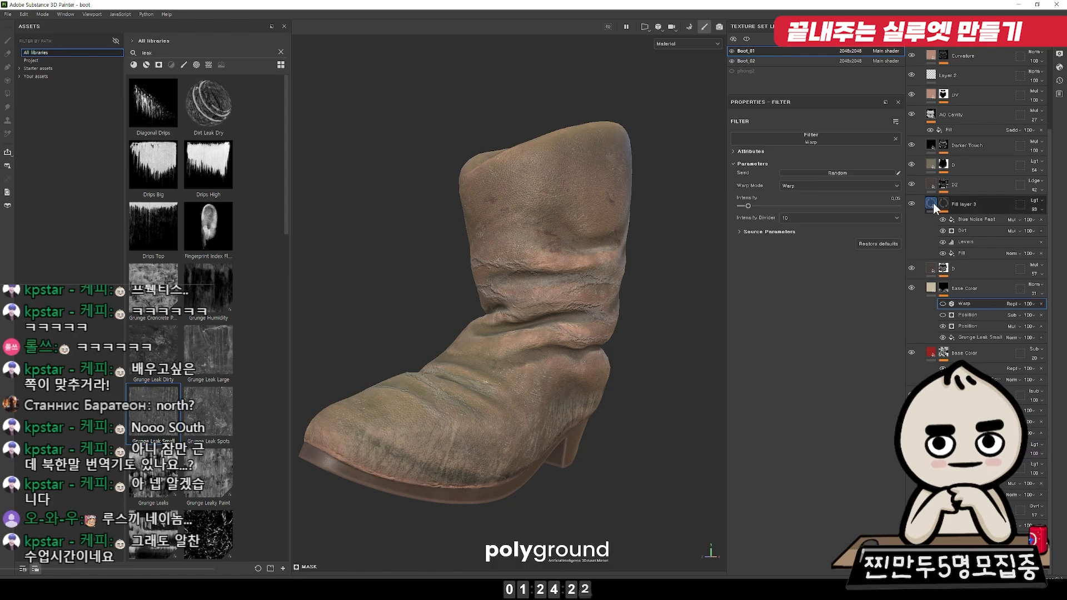
pyautogui.click(933, 202)
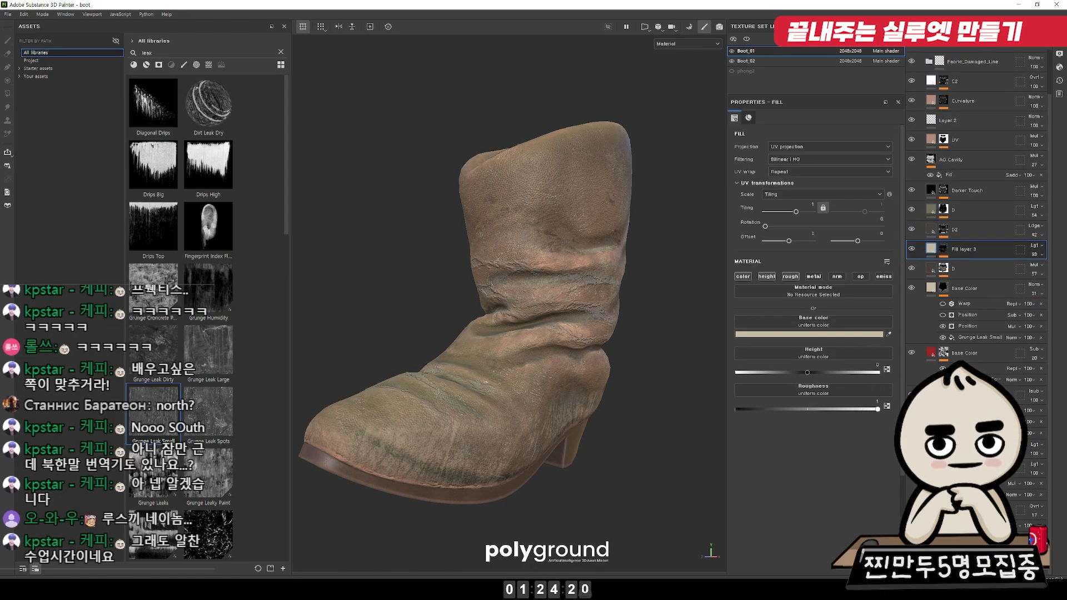
pyautogui.click(911, 228)
pyautogui.click(910, 228)
pyautogui.click(921, 228)
pyautogui.click(790, 276)
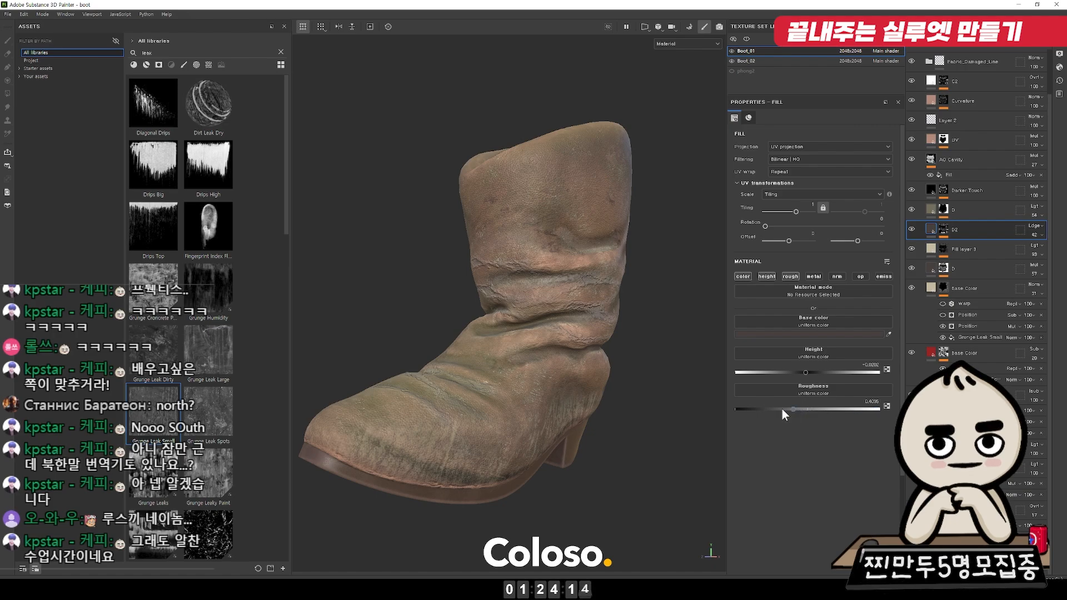
# Step: Compare the boot with the Darker Touch layer shown and hidden
pyautogui.click(912, 192)
pyautogui.click(912, 191)
pyautogui.click(912, 191)
pyautogui.click(911, 191)
pyautogui.click(911, 191)
pyautogui.click(912, 191)
pyautogui.click(912, 191)
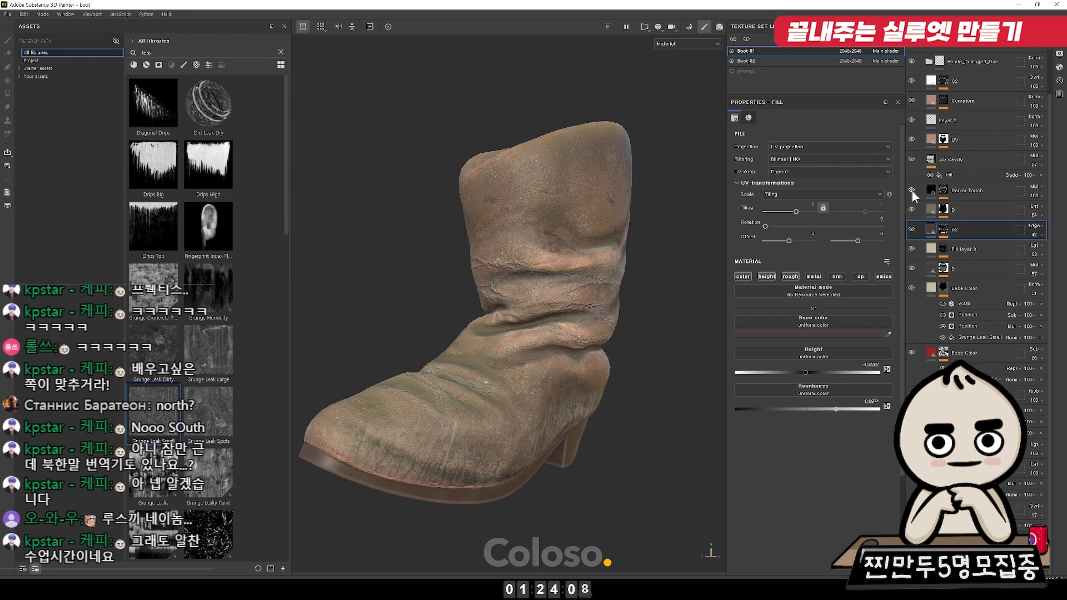
pyautogui.click(911, 191)
pyautogui.click(912, 191)
pyautogui.click(912, 191)
pyautogui.click(912, 191)
pyautogui.click(911, 191)
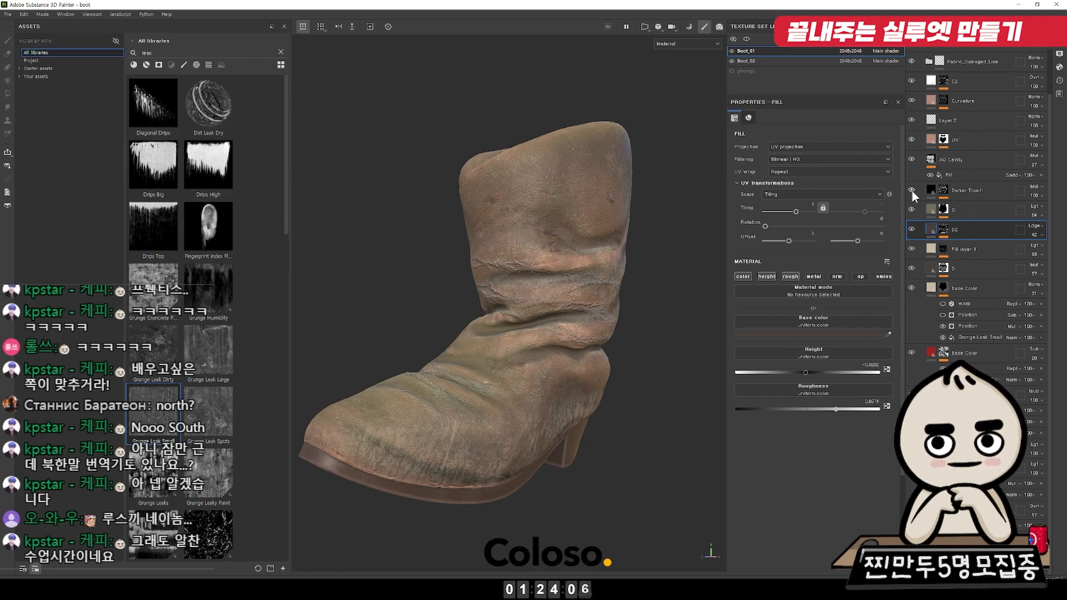
# Step: Set the Darker Touch fill's roughness to about 0.21
pyautogui.click(939, 190)
pyautogui.click(766, 372)
# Step: Compare the boot with the AO Cavity, UV and Curvature layers shown and hidden, including the rear seam
pyautogui.click(911, 160)
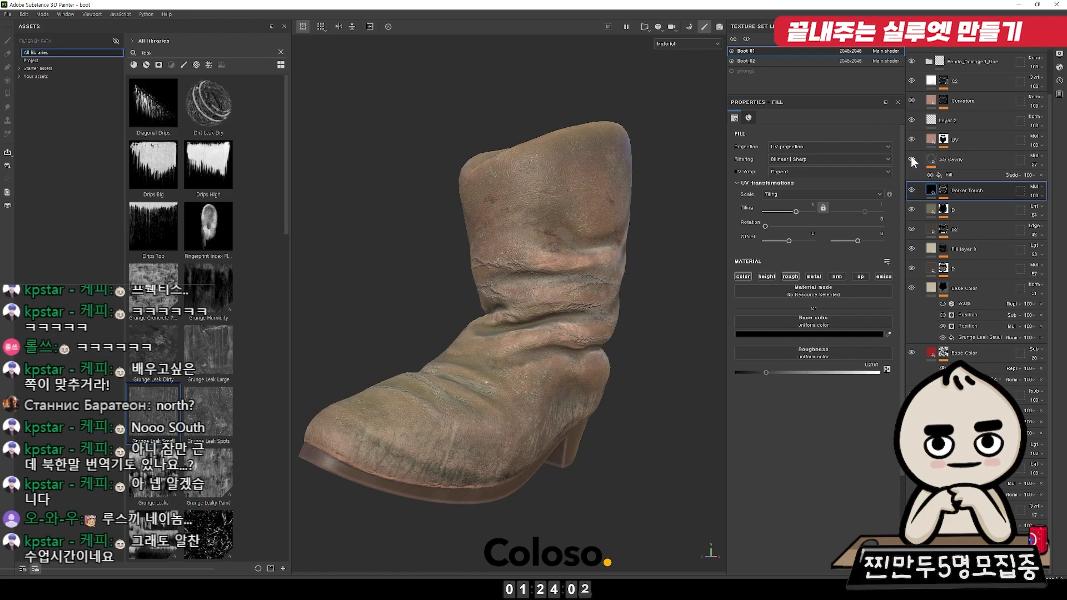
pyautogui.click(911, 140)
pyautogui.click(911, 140)
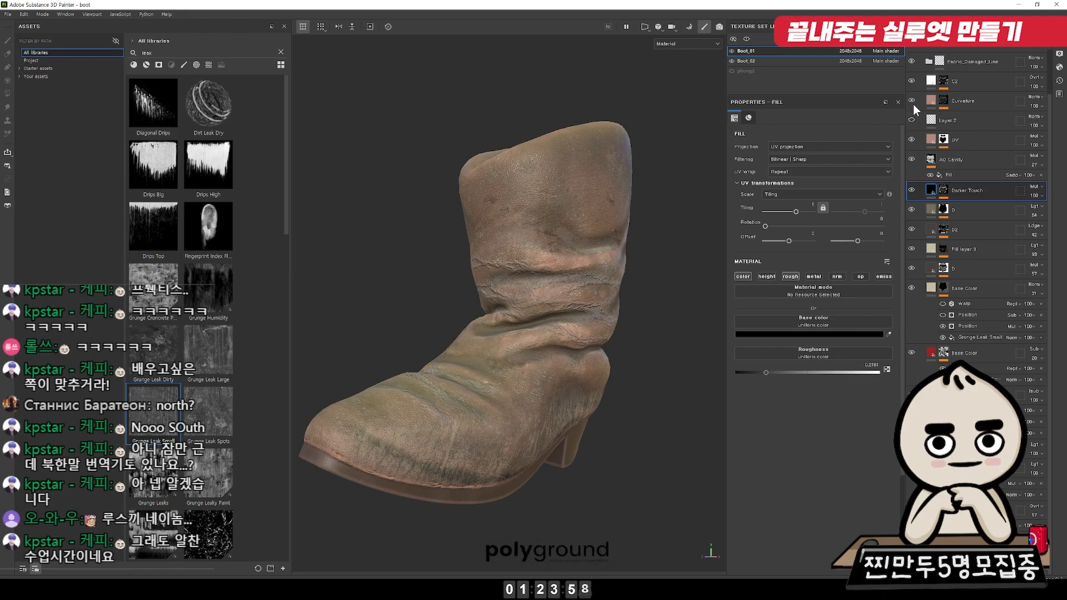
pyautogui.moveTo(667, 183)
pyautogui.keyDown('alt'); pyautogui.mouseDown()
pyautogui.moveTo(515, 191)
pyautogui.moveTo(672, 199)
pyautogui.mouseUp(); pyautogui.keyUp('alt')
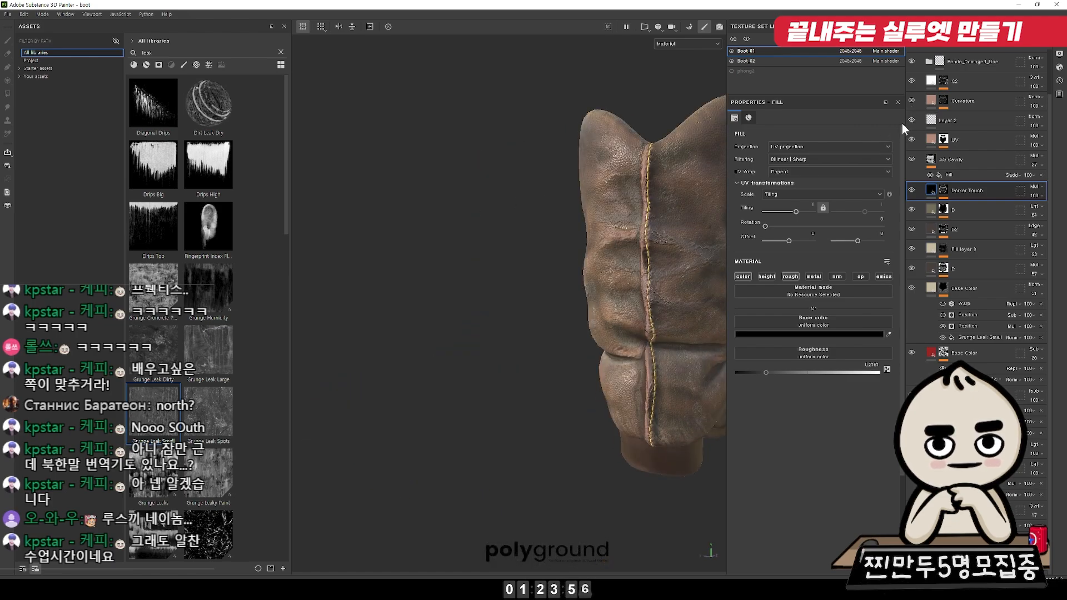
pyautogui.click(910, 93)
pyautogui.click(911, 94)
pyautogui.click(910, 94)
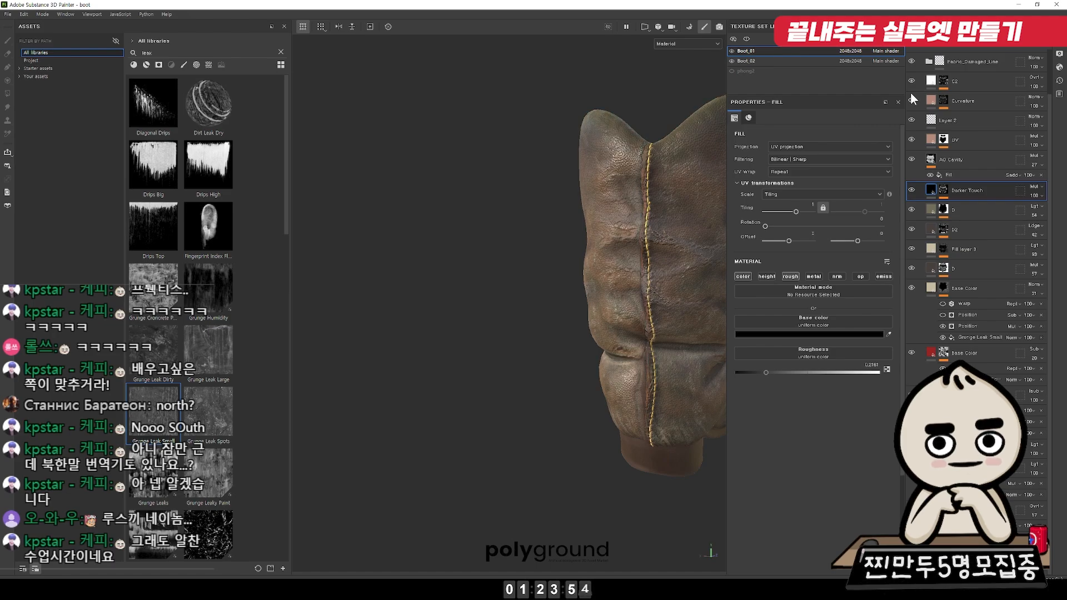
pyautogui.click(911, 93)
# Step: Enable the roughness channel on the Curvature layer's fill and check the boot from several angles
pyautogui.click(924, 100)
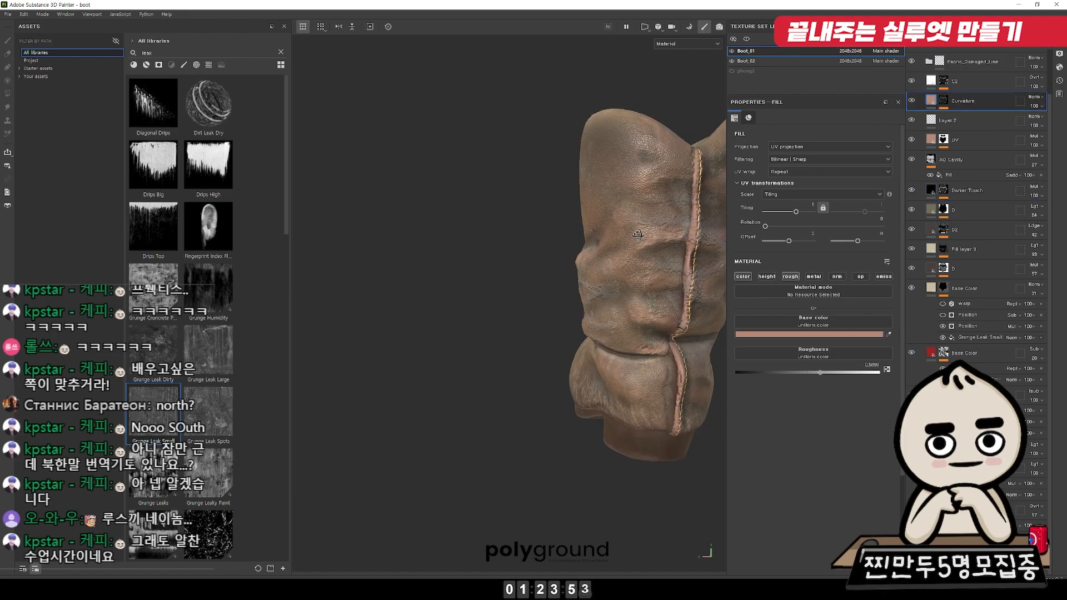
pyautogui.click(792, 272)
pyautogui.keyDown('alt'); pyautogui.moveTo(583, 272); pyautogui.dragTo(625, 269); pyautogui.keyUp('alt')
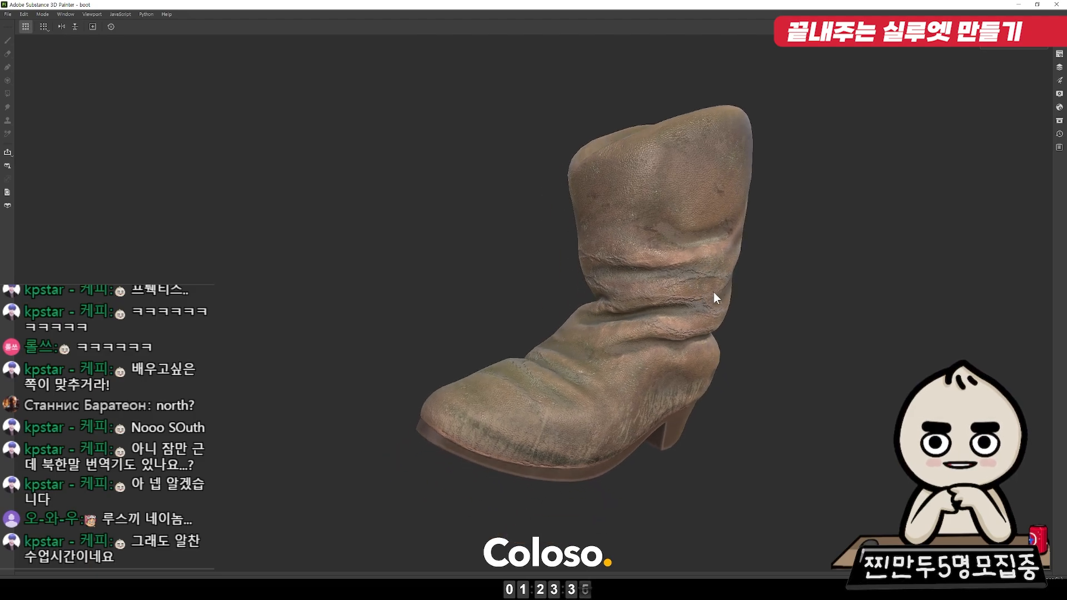
pyautogui.keyDown('alt'); pyautogui.moveTo(715, 298); pyautogui.dragTo(726, 266); pyautogui.keyUp('alt')
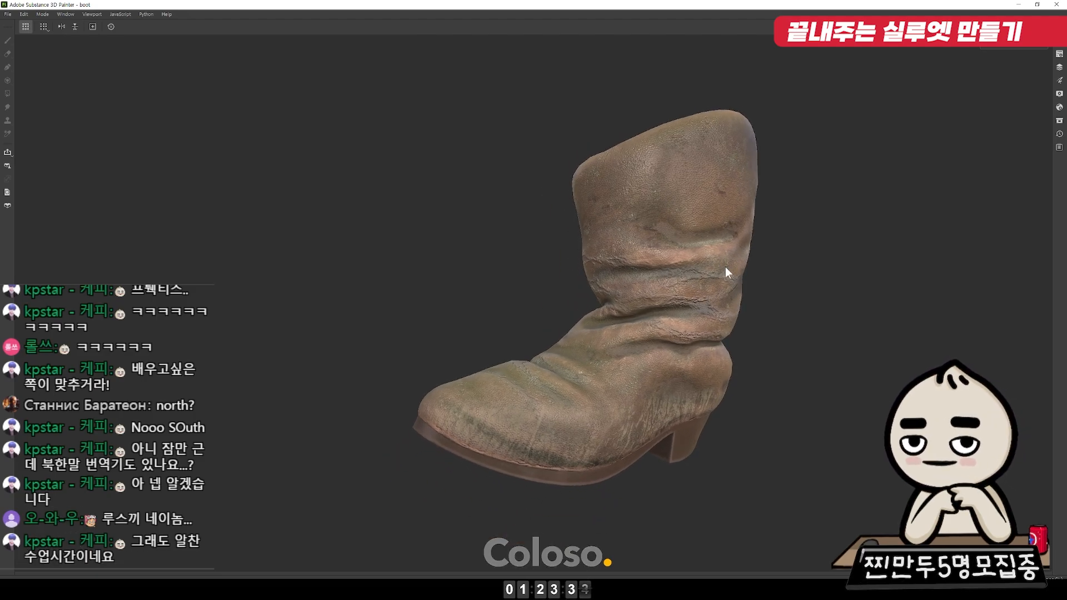
pyautogui.keyDown('alt'); pyautogui.moveTo(840, 251); pyautogui.dragTo(890, 268); pyautogui.keyUp('alt')
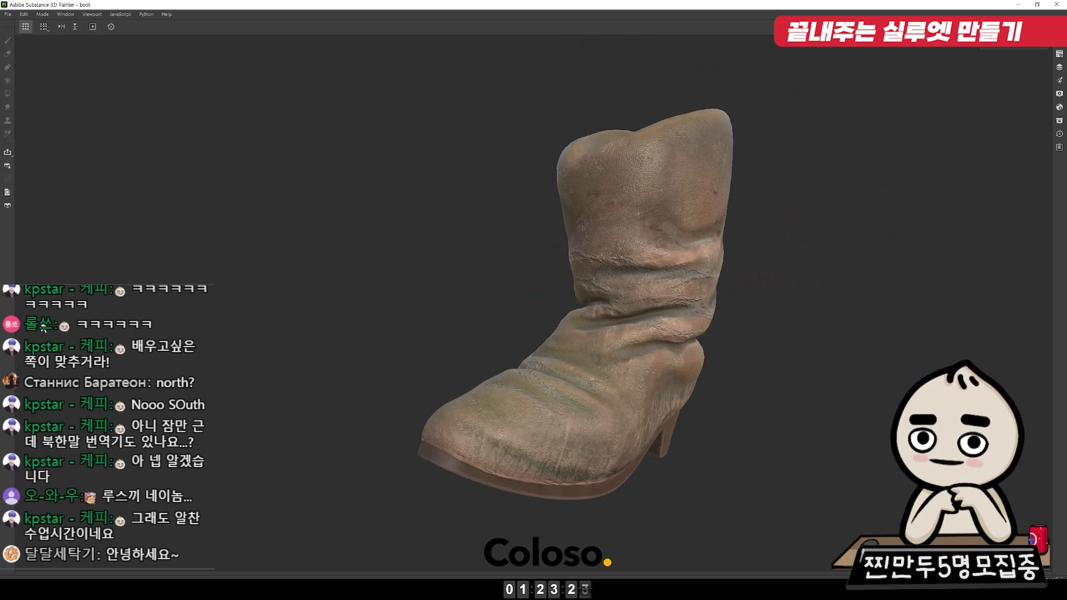